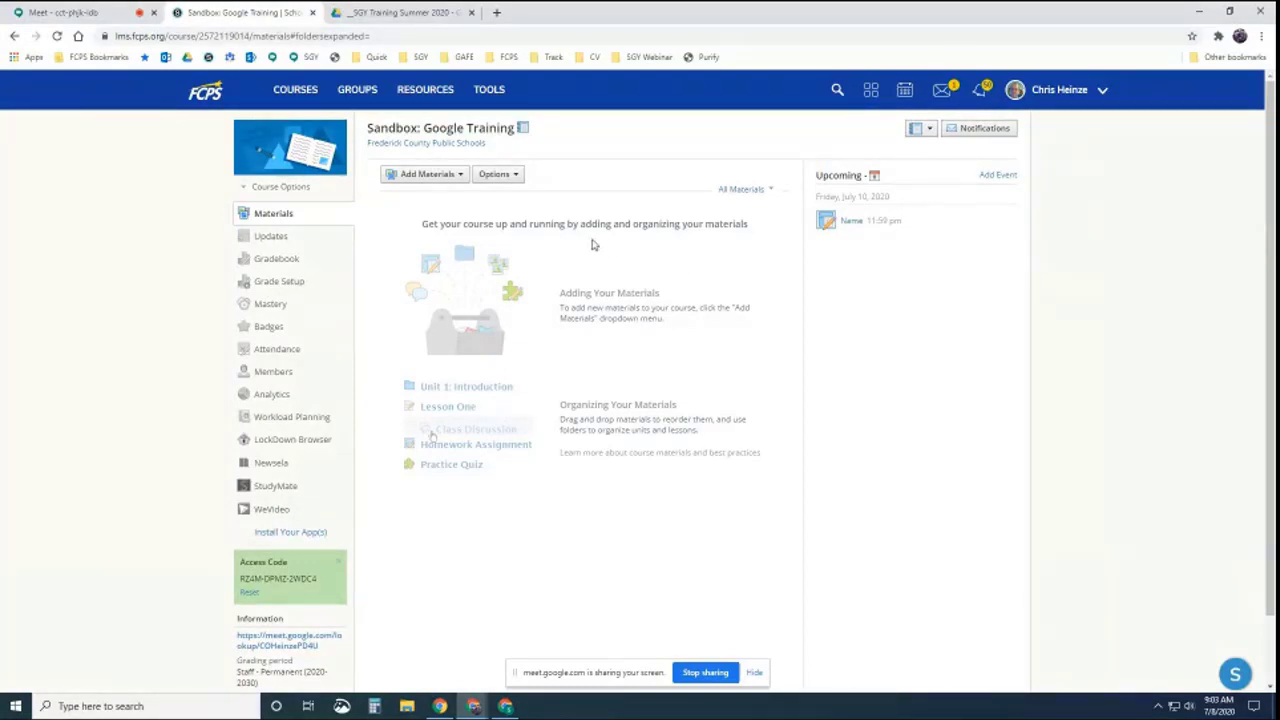
Browse the Google Drive Resource App files, view the troubleshooting guide's actions, then return to My Resources
{"action": "left_click", "coordinate": [430, 92]}
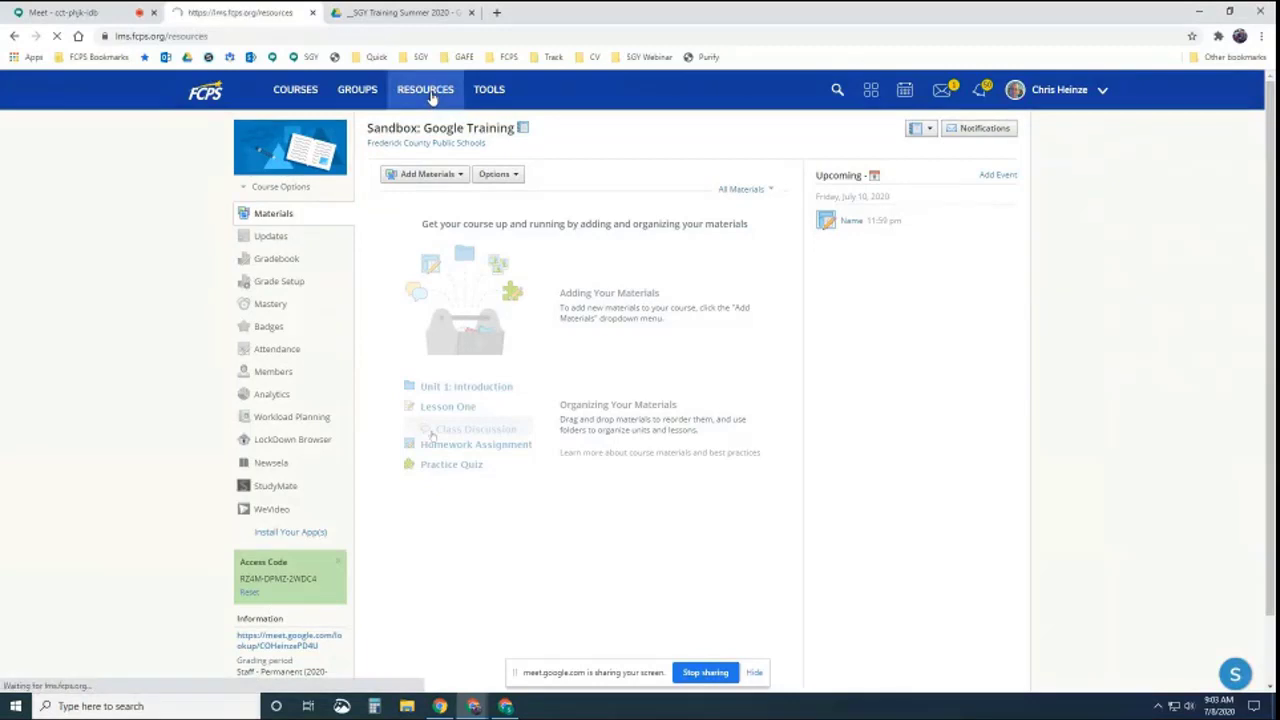
{"action": "left_click", "coordinate": [260, 342]}
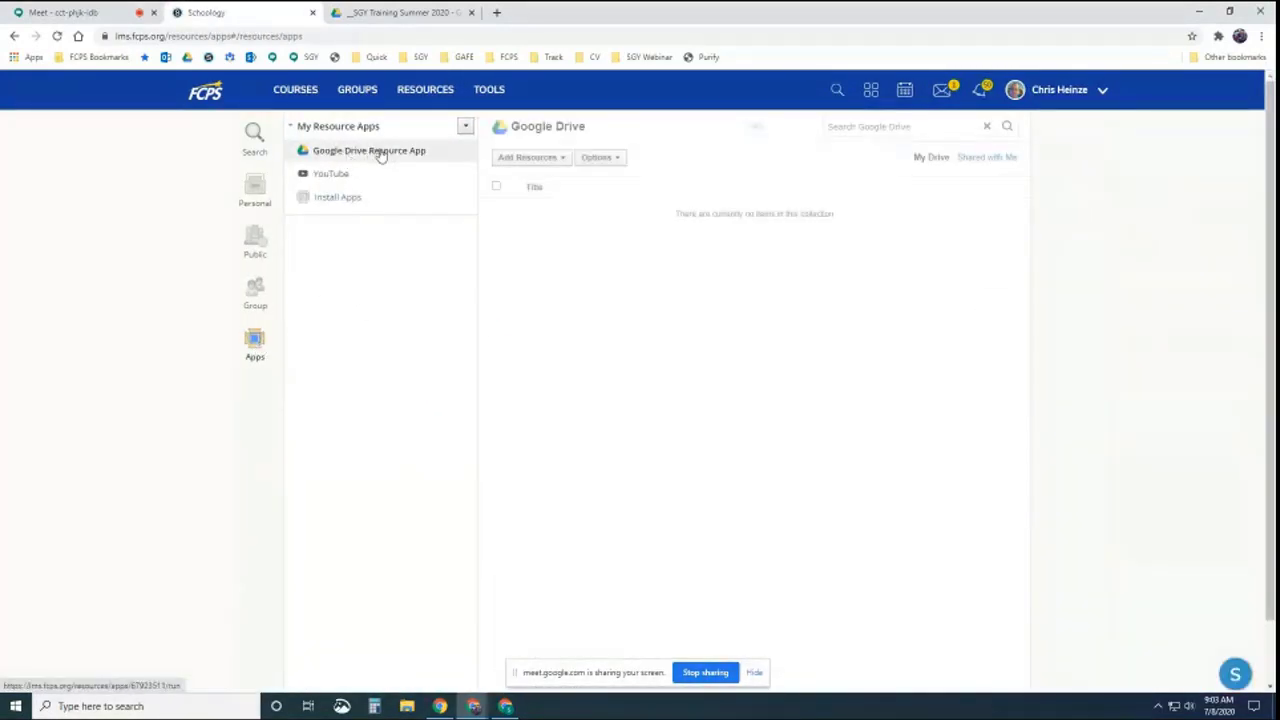
{"action": "left_click", "coordinate": [380, 153]}
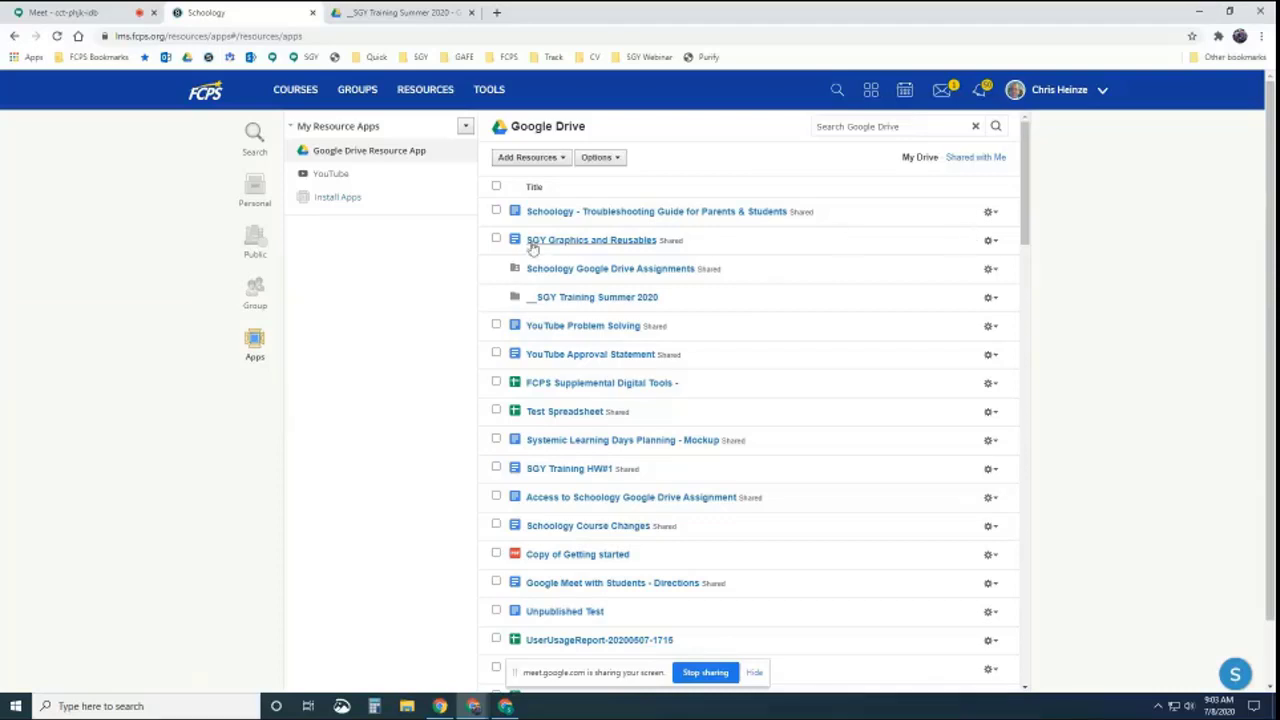
{"action": "left_click", "coordinate": [993, 216]}
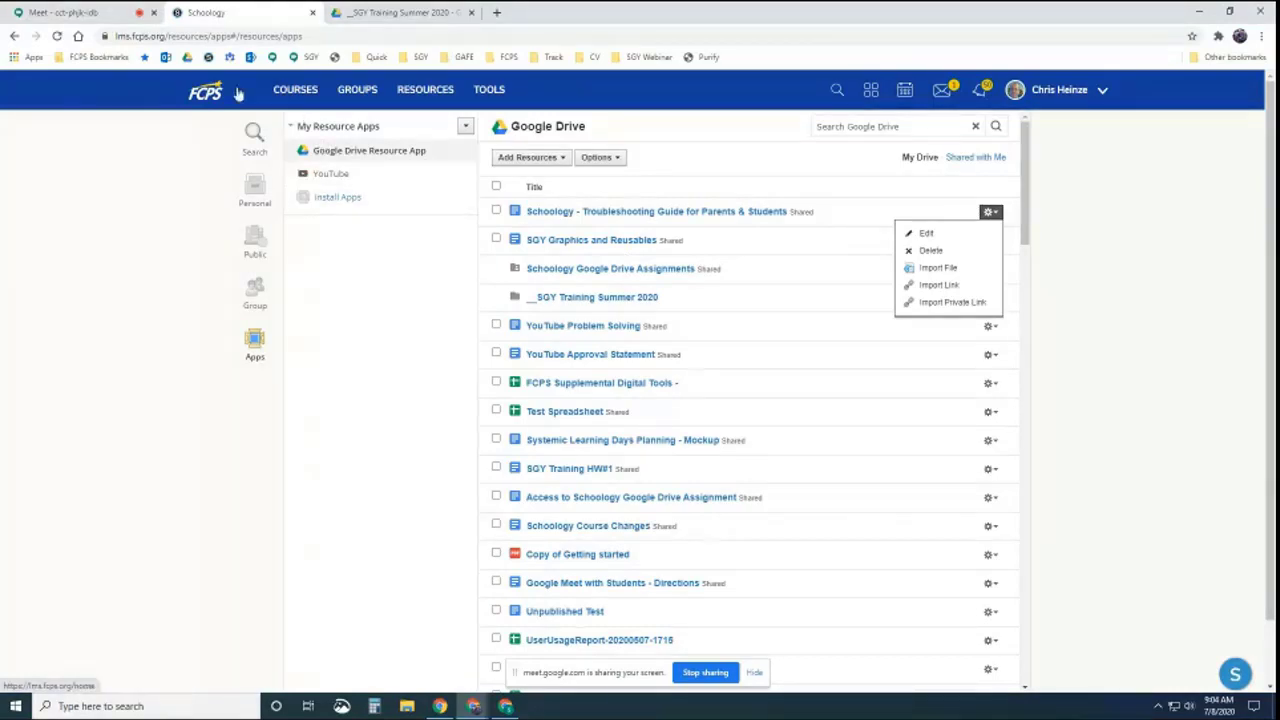
{"action": "left_click", "coordinate": [14, 36]}
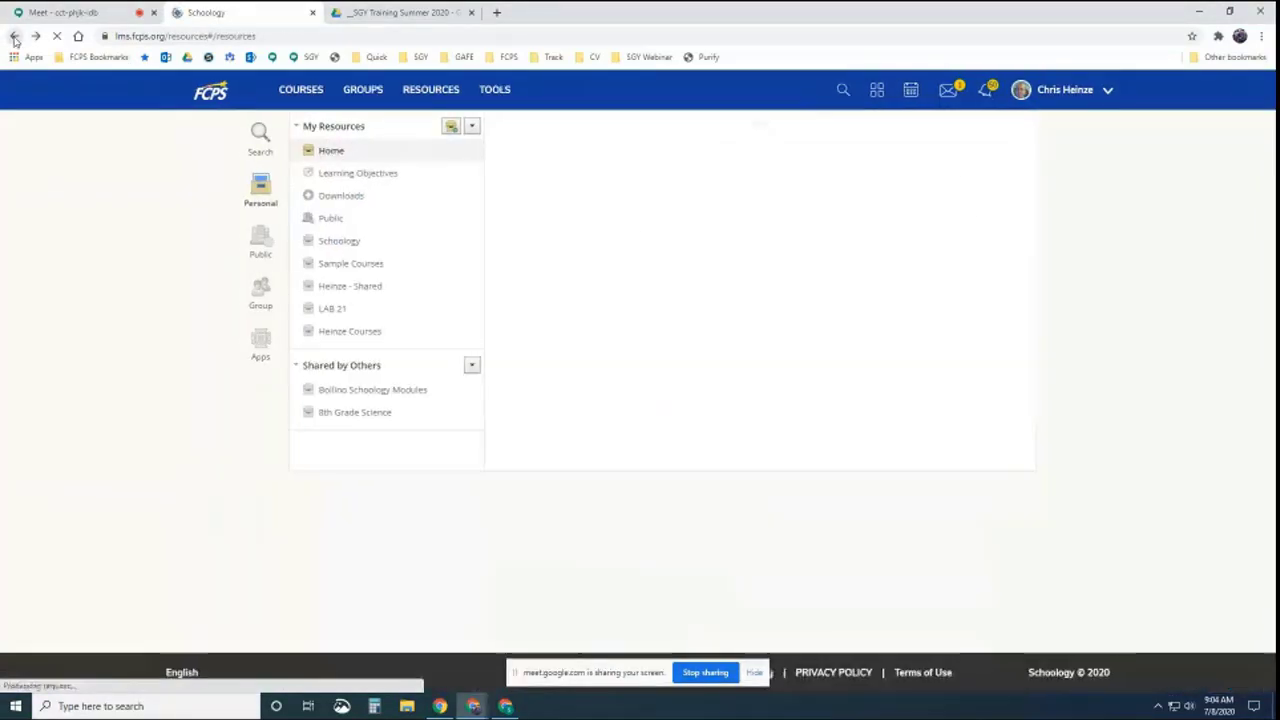
Back in the Sandbox: Google Training materials, start a new assignment
{"action": "left_click", "coordinate": [14, 36]}
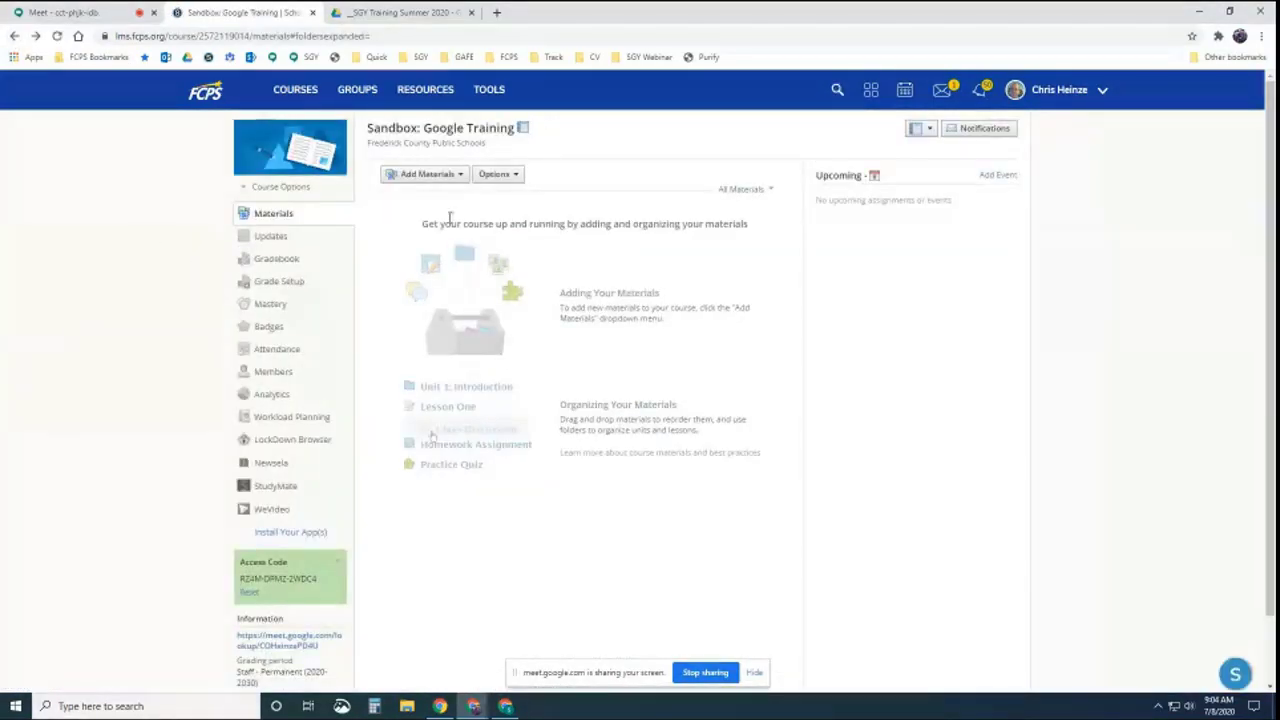
{"action": "left_click", "coordinate": [451, 178]}
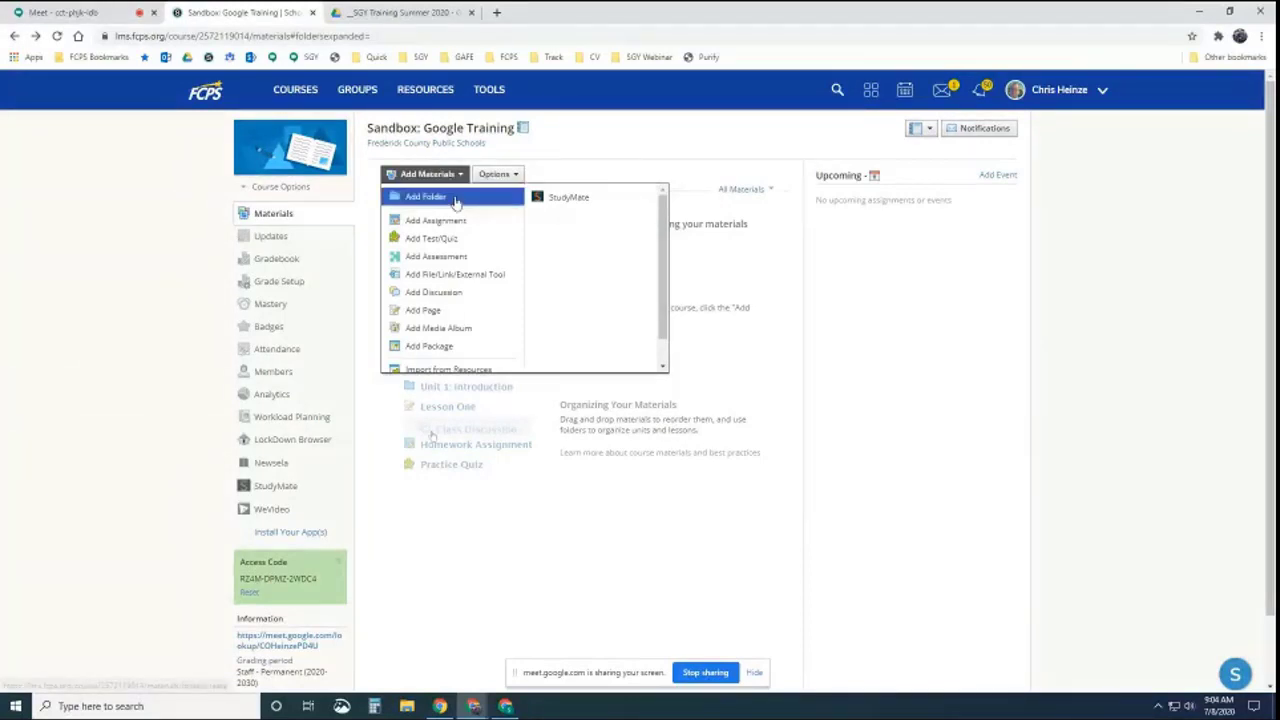
{"action": "left_click", "coordinate": [430, 220]}
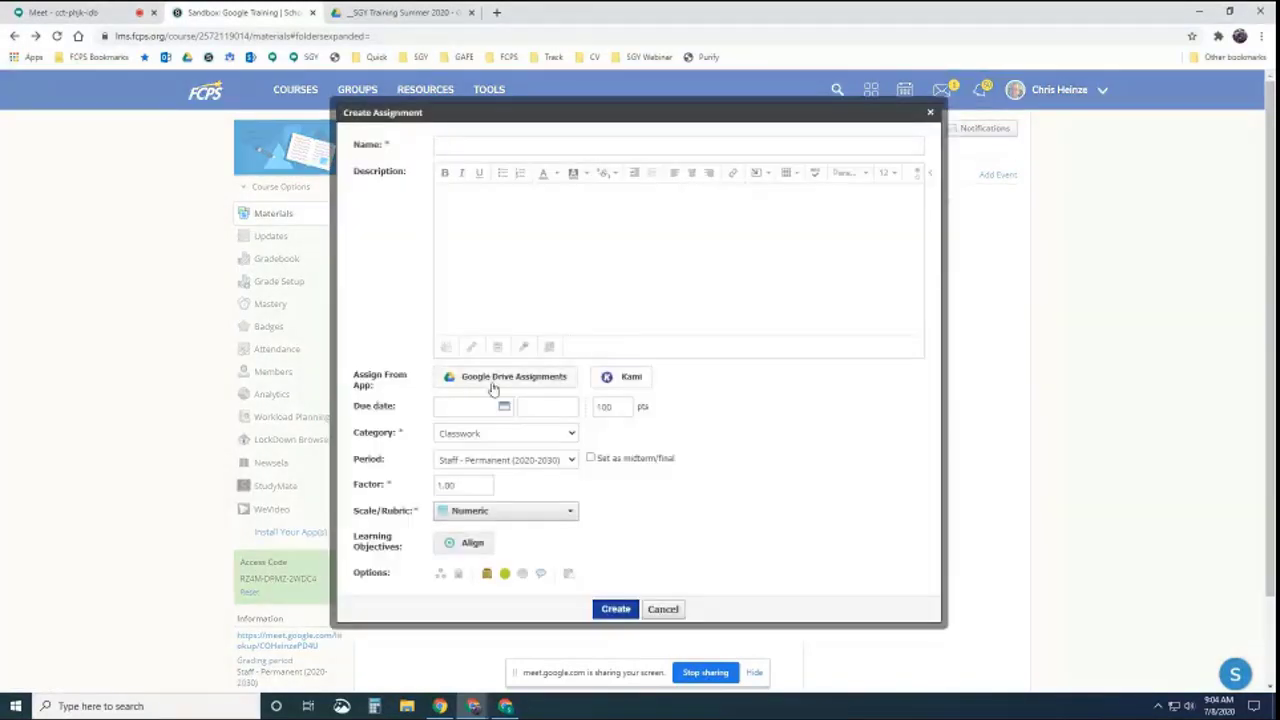
Try attaching the SGY Graphics and Reusables Drive file, then cancel and discard the assignment
{"action": "left_click", "coordinate": [500, 378]}
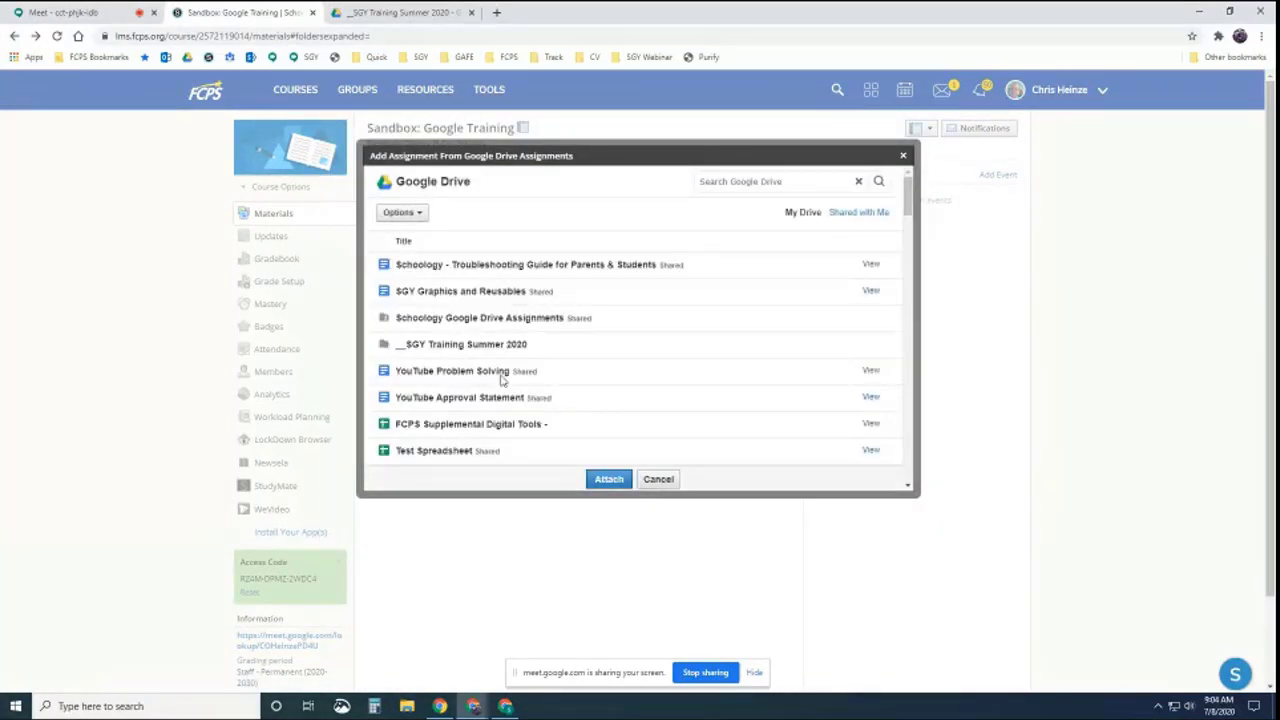
{"action": "left_click", "coordinate": [503, 378]}
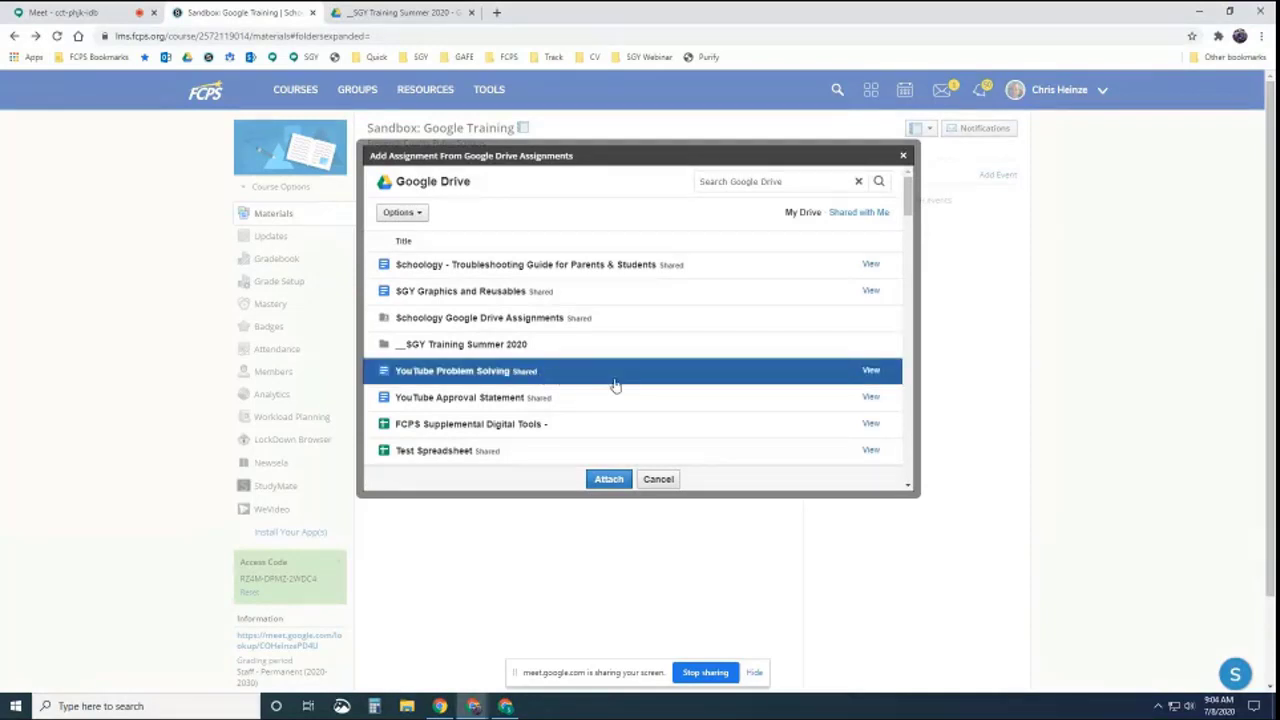
{"action": "left_click", "coordinate": [631, 379]}
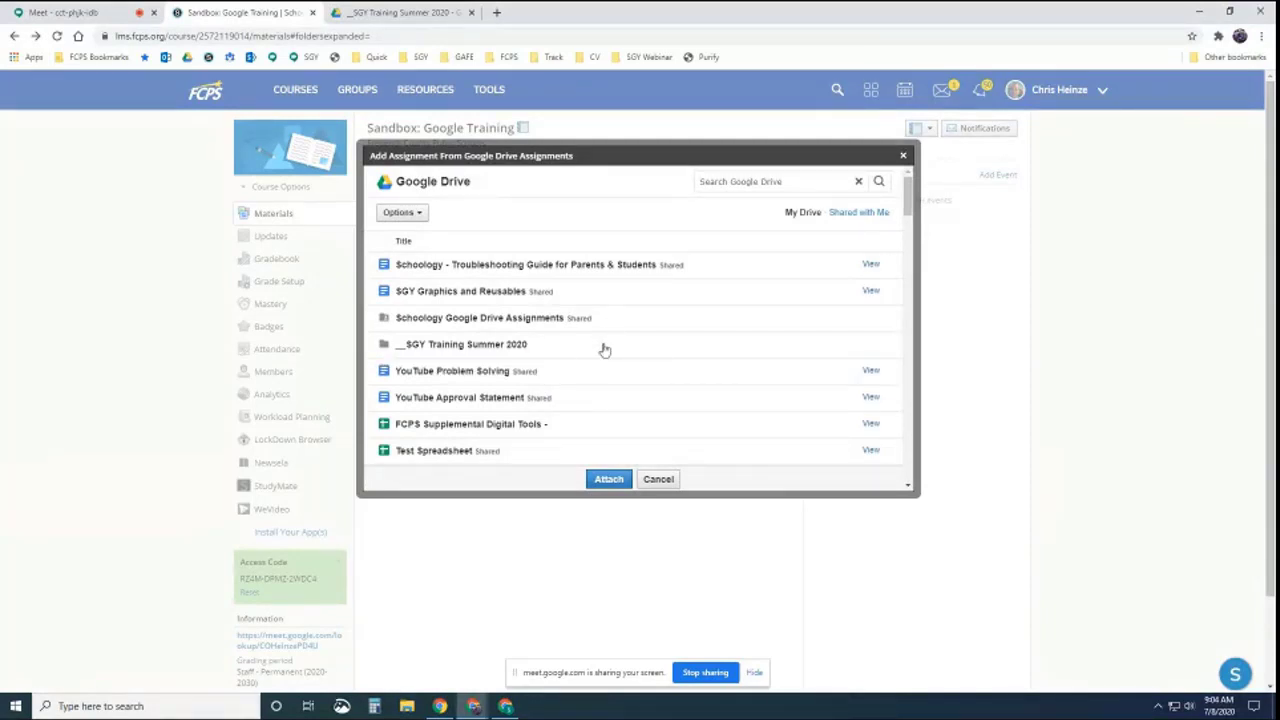
{"action": "left_click", "coordinate": [571, 296]}
{"action": "left_click", "coordinate": [549, 380]}
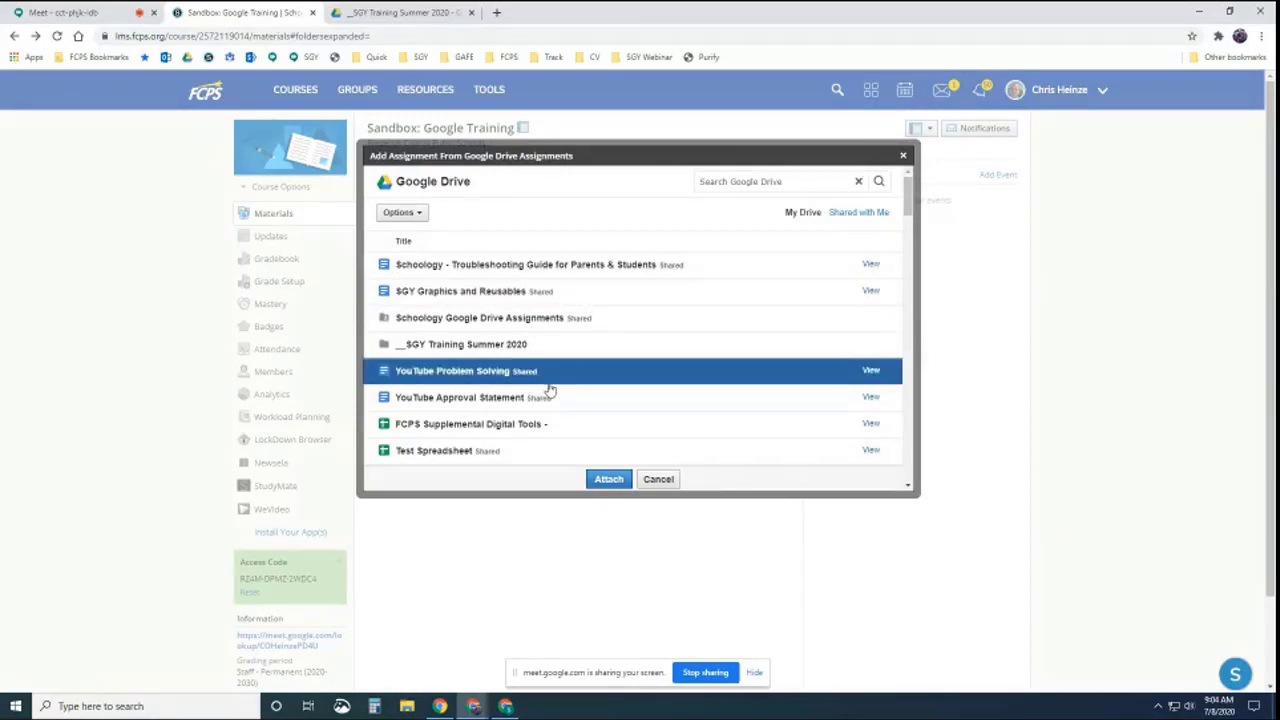
{"action": "left_click", "coordinate": [521, 289]}
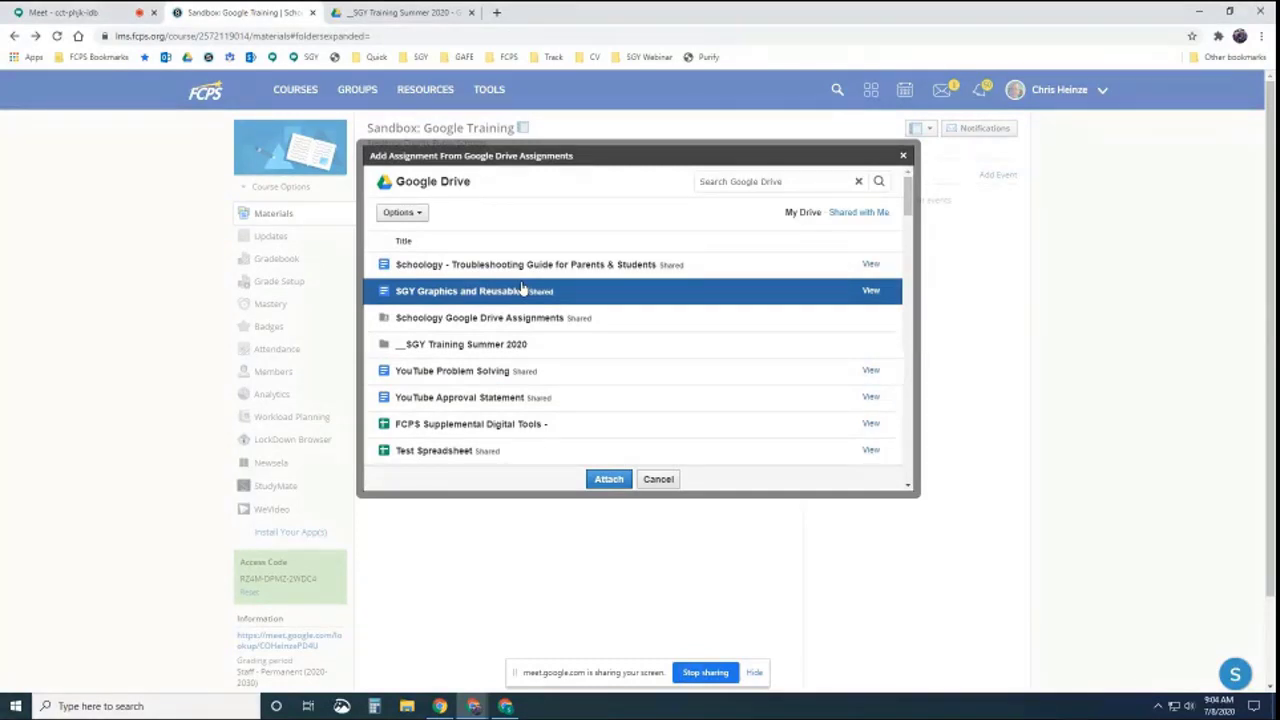
{"action": "left_click", "coordinate": [659, 481]}
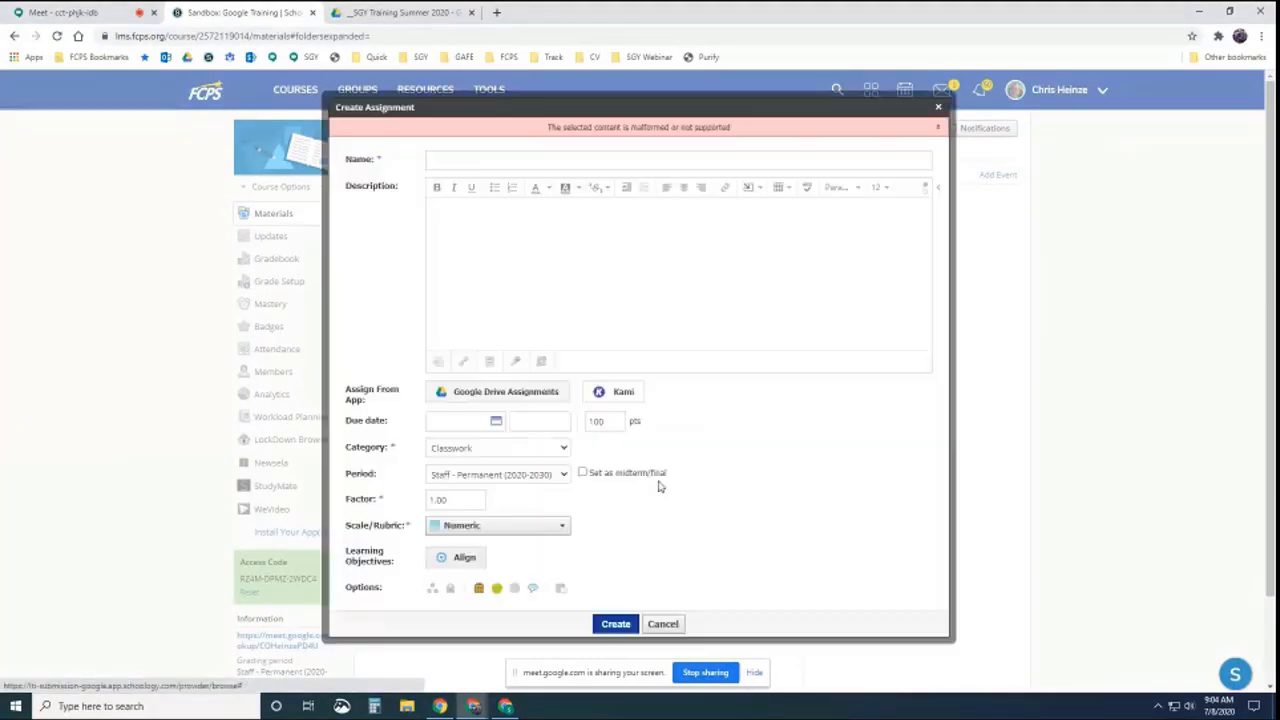
{"action": "left_click", "coordinate": [663, 624]}
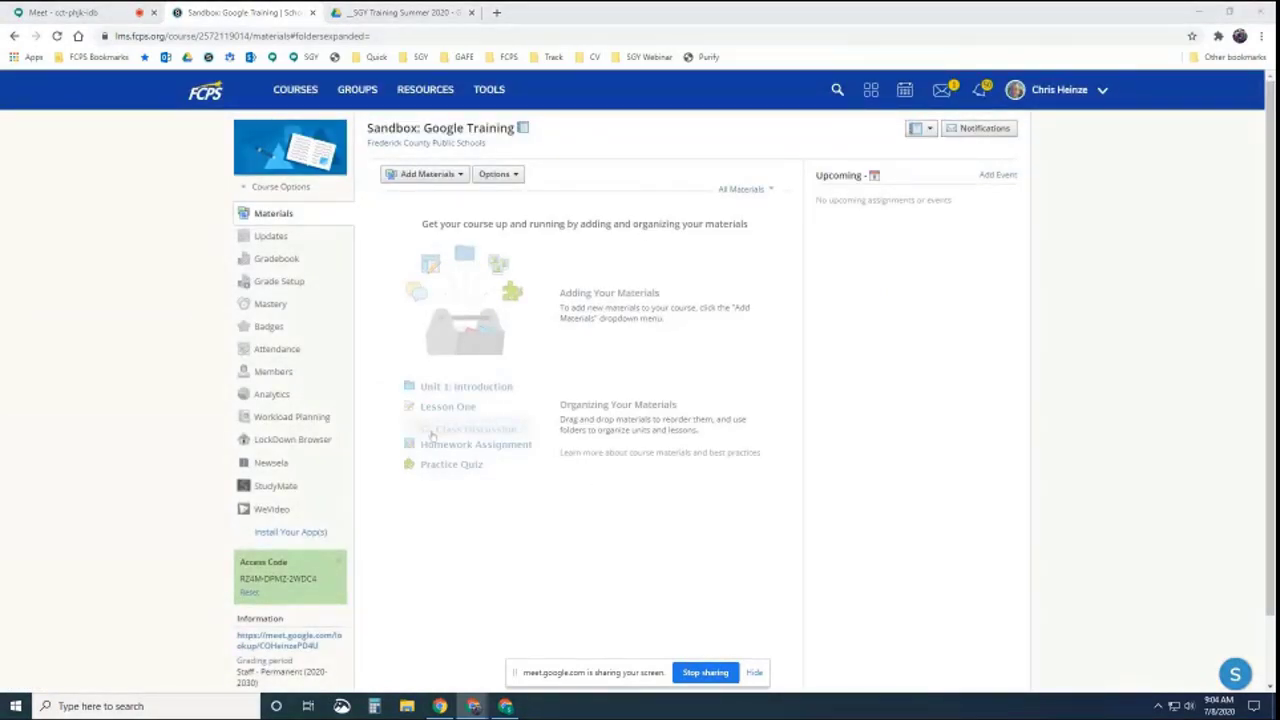
Scroll through the Schoology Troubleshooting Guide for Parents & Students, then close the document
{"action": "left_click_drag", "start_coordinate": [1278, 215], "coordinate": [1061, 255]}
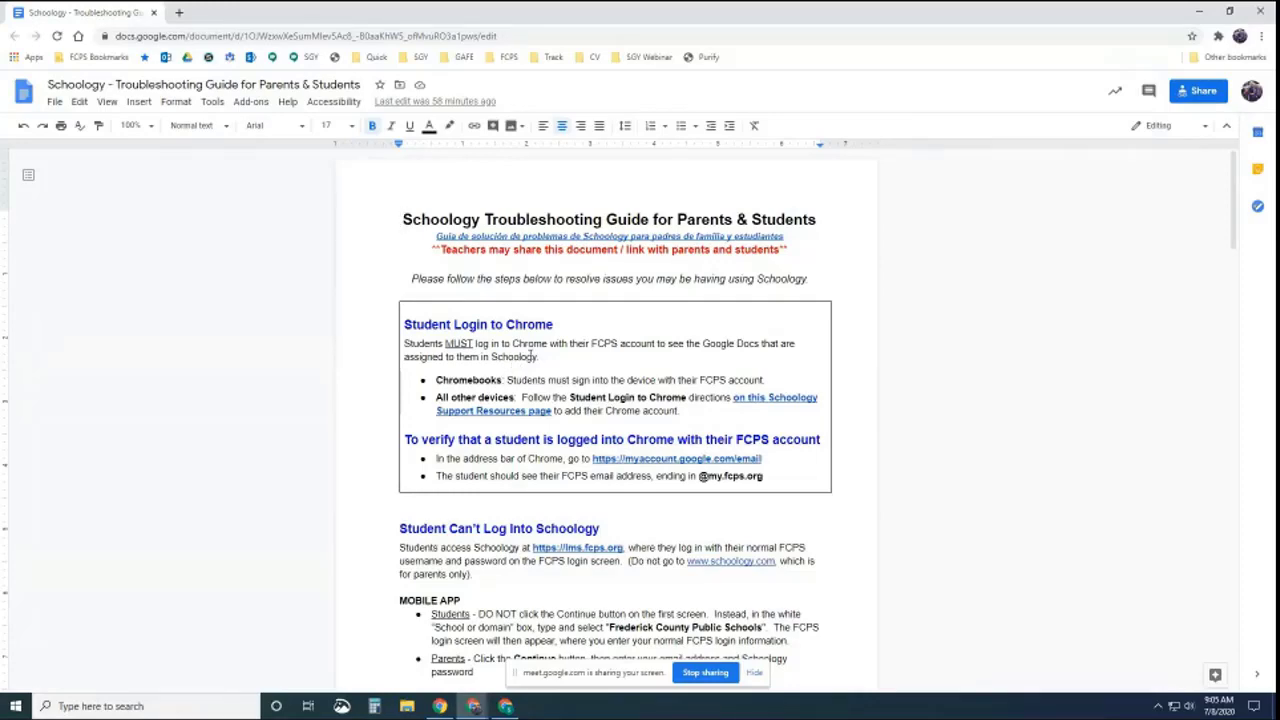
{"action": "scroll", "coordinate": [530, 350], "scroll_direction": "down", "scroll_amount": 1}
{"action": "scroll", "coordinate": [530, 353], "scroll_direction": "down", "scroll_amount": 8}
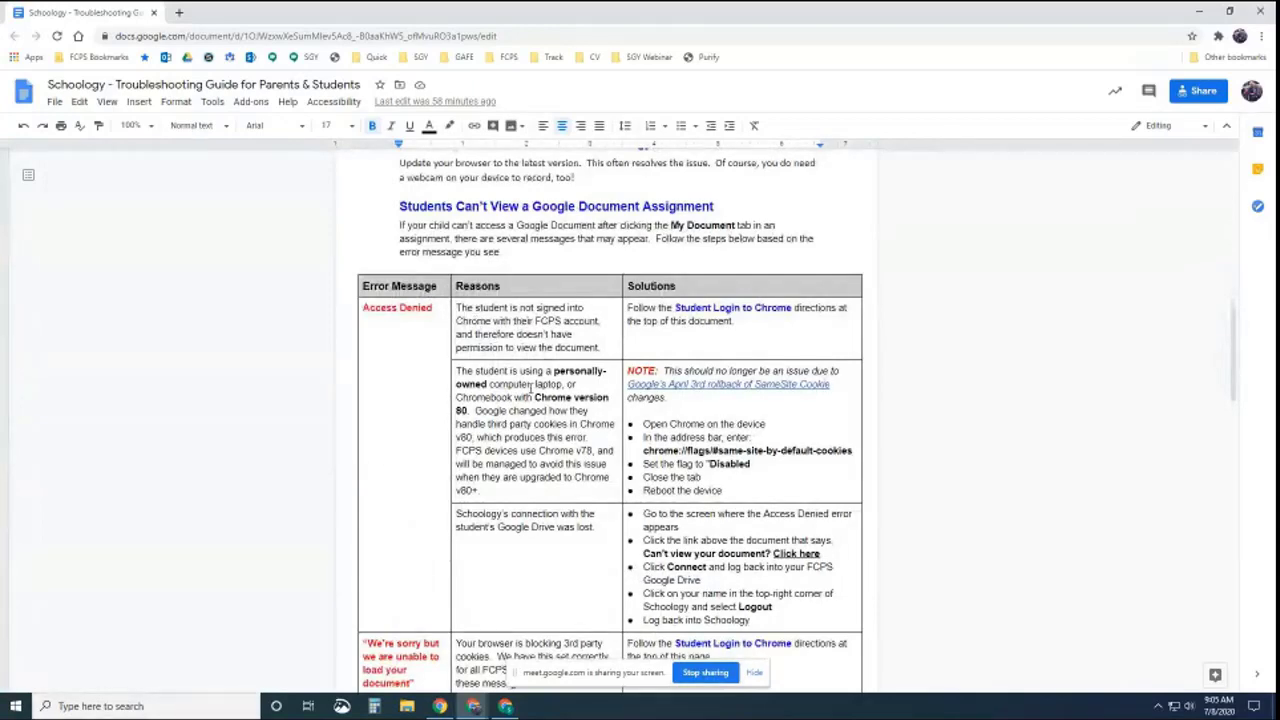
{"action": "scroll", "coordinate": [545, 320], "scroll_direction": "down", "scroll_amount": 1}
{"action": "scroll", "coordinate": [559, 250], "scroll_direction": "up", "scroll_amount": 1}
{"action": "scroll", "coordinate": [615, 385], "scroll_direction": "down", "scroll_amount": 1}
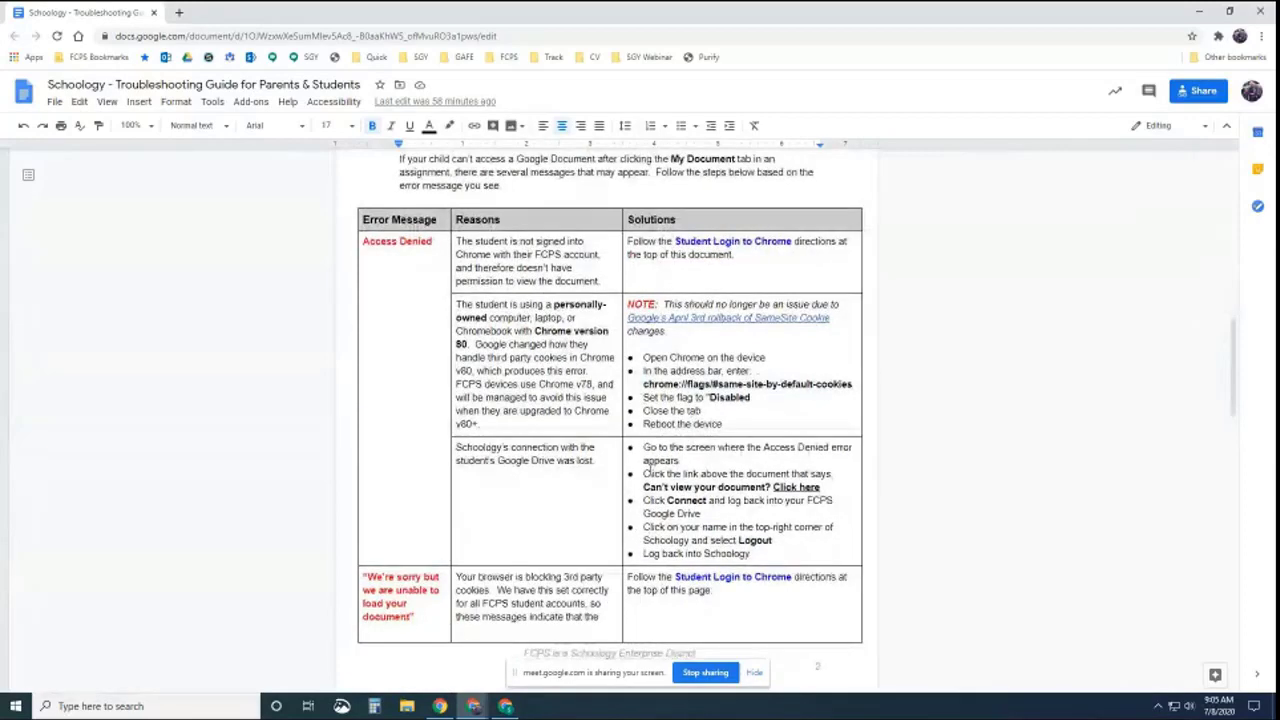
{"action": "scroll", "coordinate": [654, 468], "scroll_direction": "down", "scroll_amount": 1}
{"action": "scroll", "coordinate": [659, 458], "scroll_direction": "down", "scroll_amount": 5}
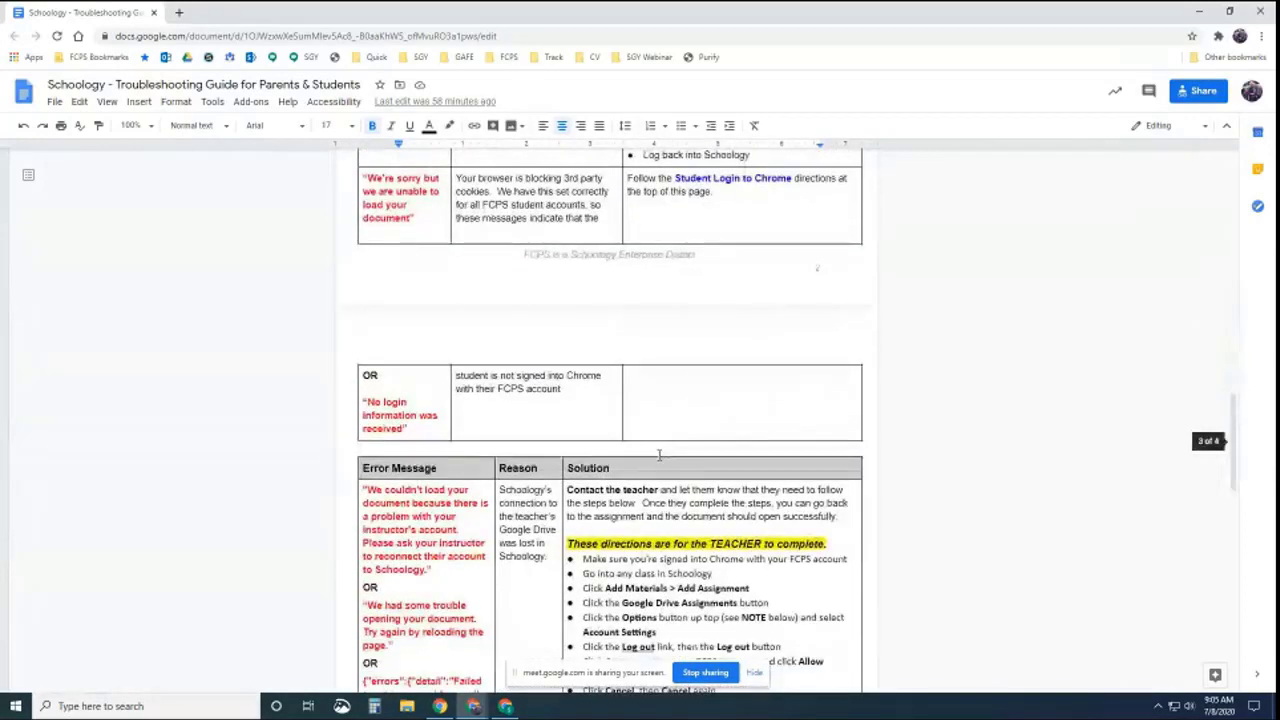
{"action": "scroll", "coordinate": [659, 455], "scroll_direction": "down", "scroll_amount": 1}
{"action": "scroll", "coordinate": [659, 455], "scroll_direction": "down", "scroll_amount": 2}
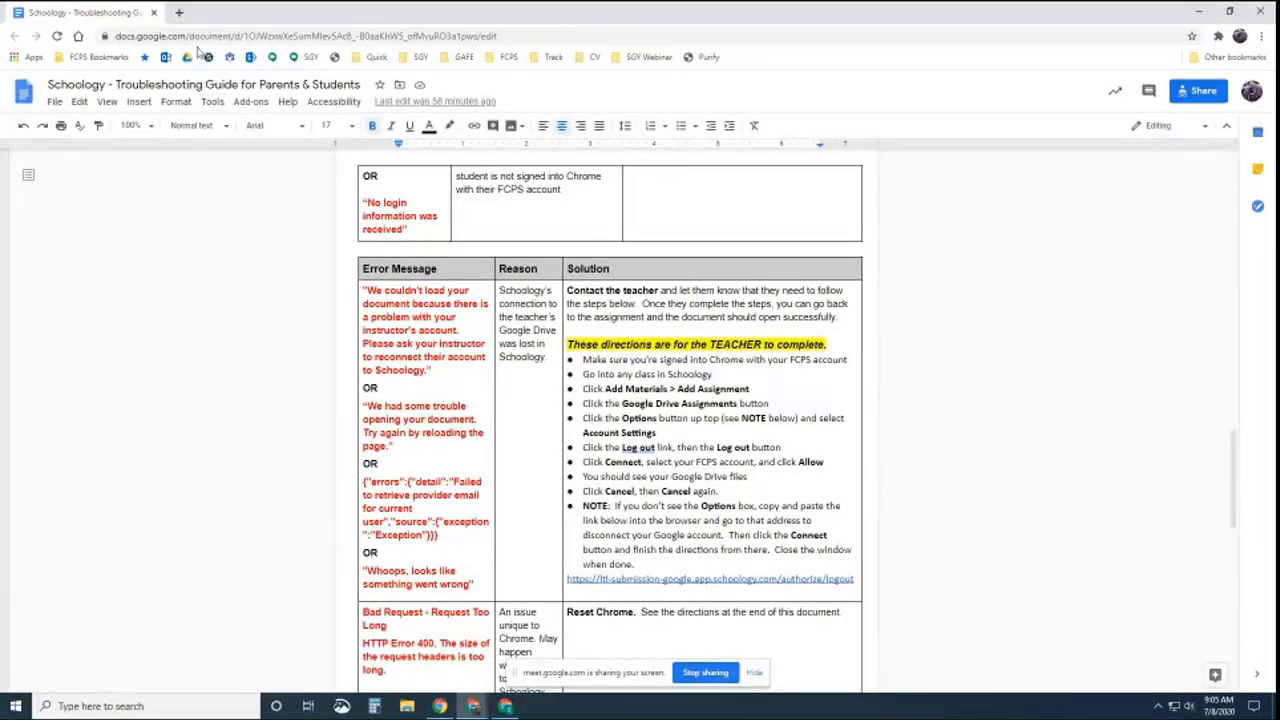
{"action": "left_click", "coordinate": [155, 14]}
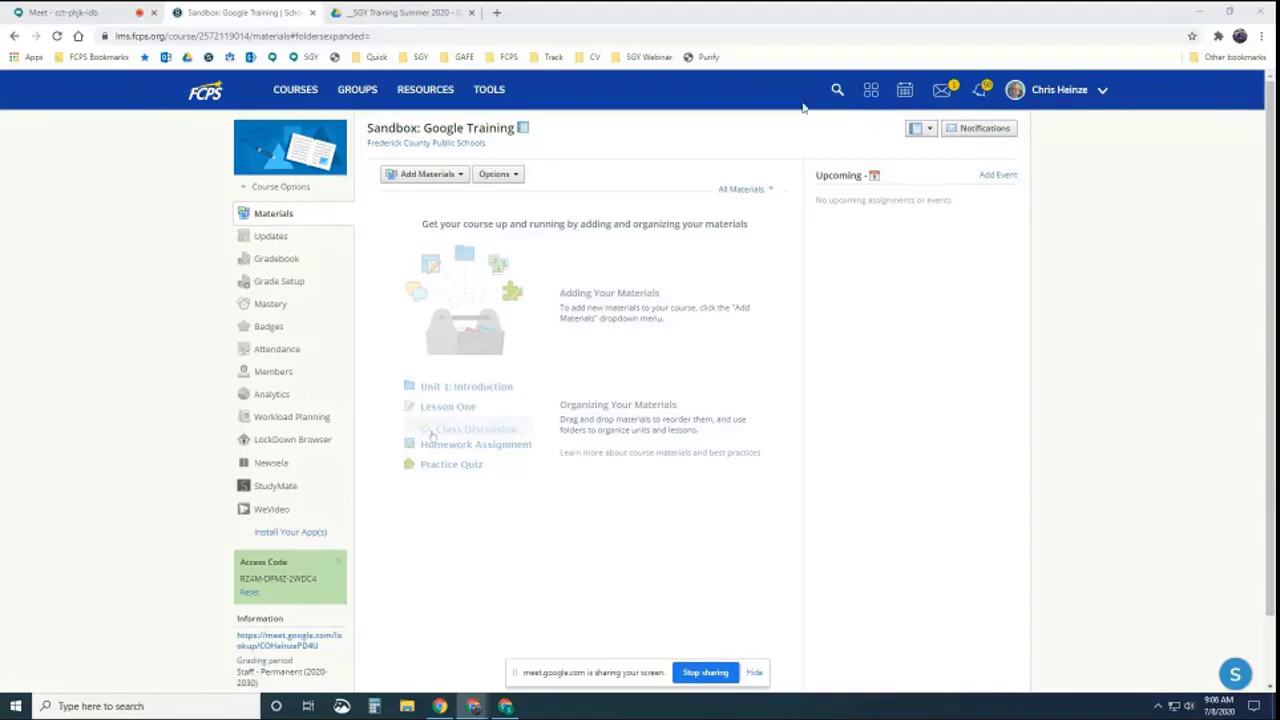
Open a new Chrome tab showing the Google start page
{"action": "left_click", "coordinate": [496, 12]}
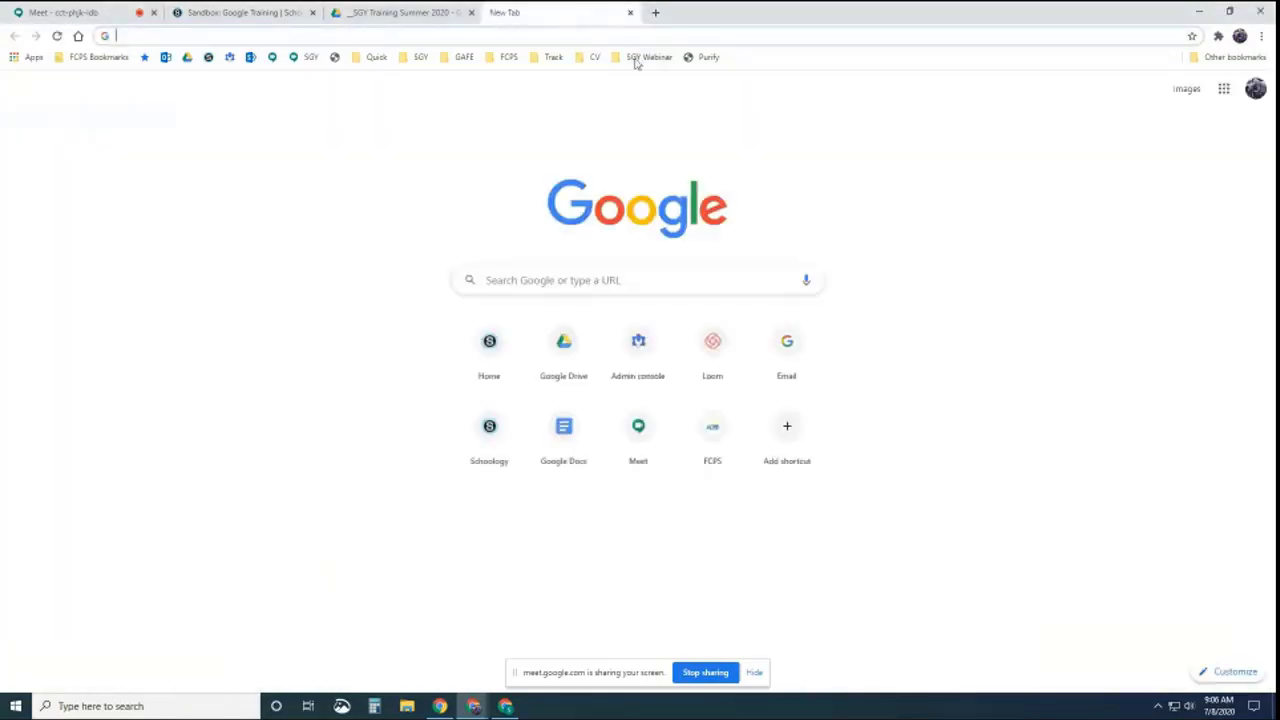
Open the SGY Graphics and Reusables document from the SGY Webinar bookmark folder
{"action": "left_click", "coordinate": [646, 58]}
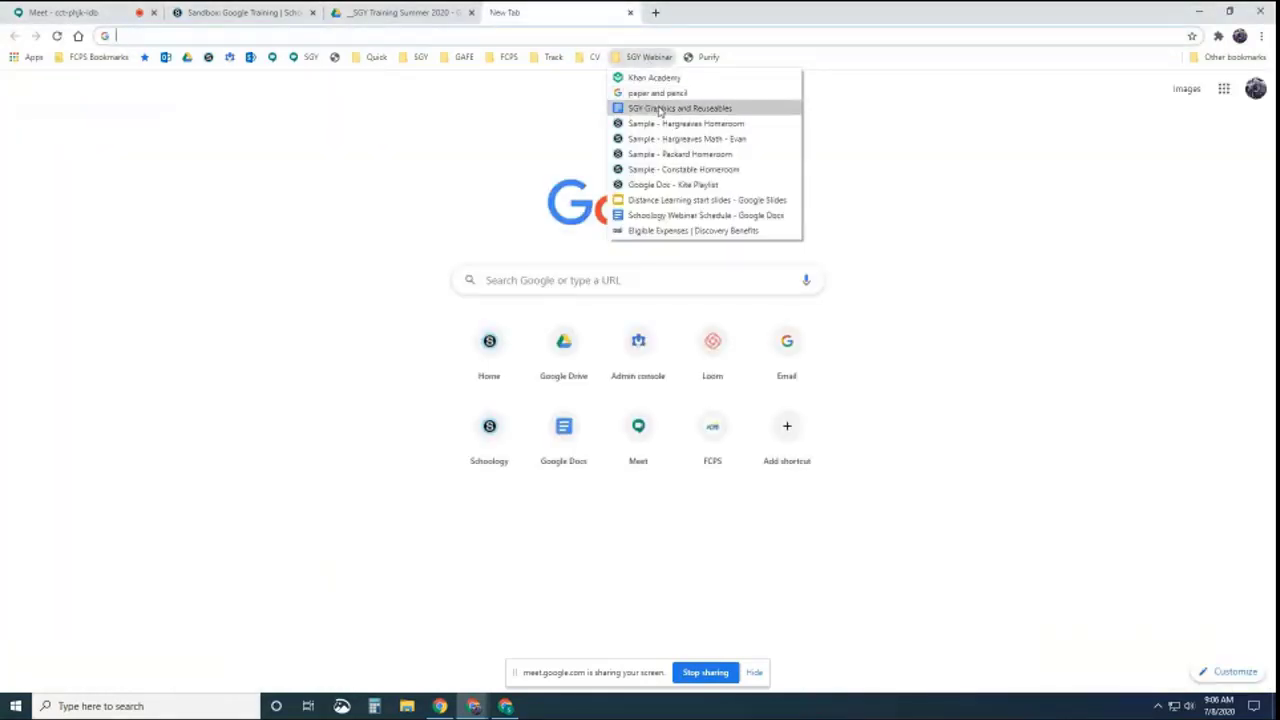
{"action": "left_click", "coordinate": [657, 108]}
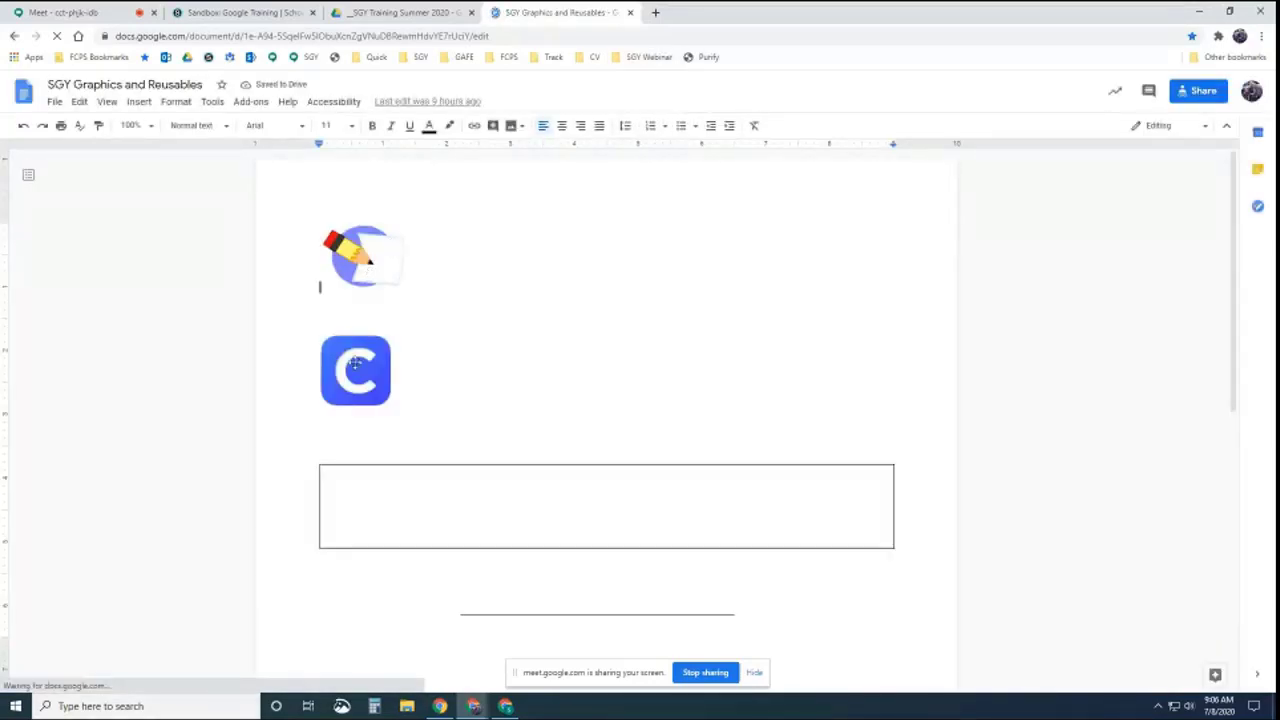
{"action": "scroll", "coordinate": [530, 340], "scroll_direction": "down", "scroll_amount": 2}
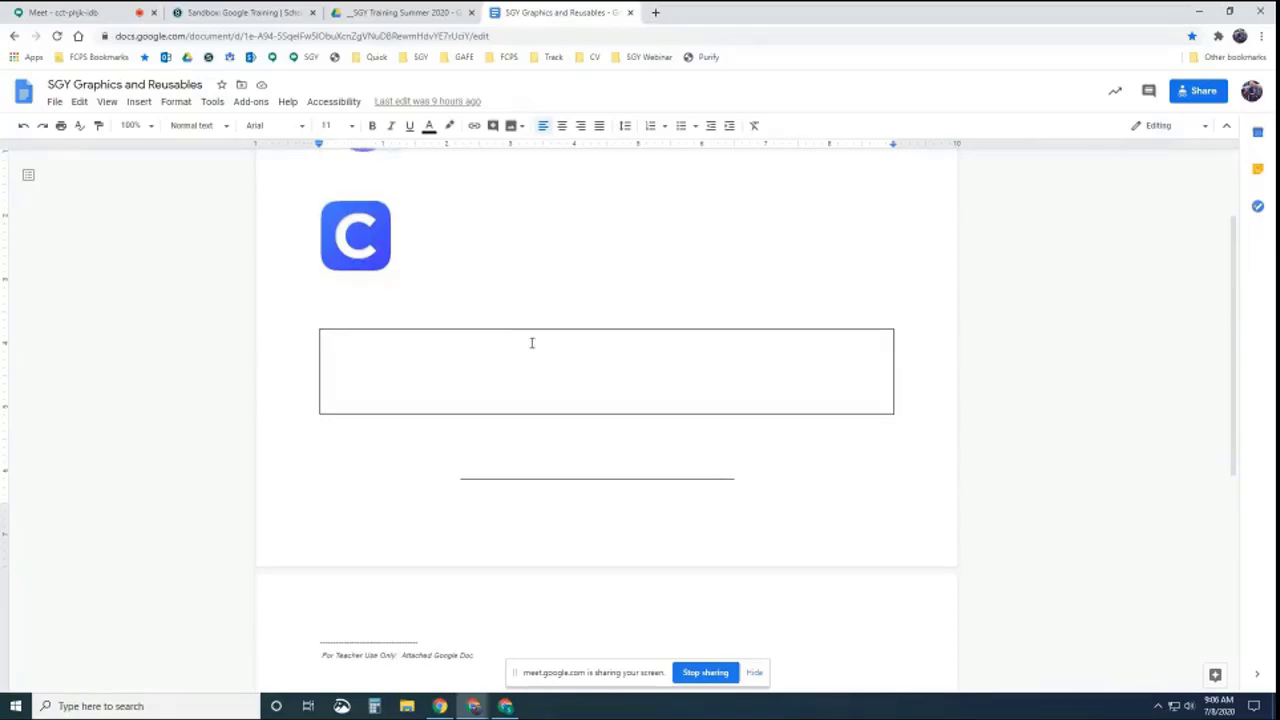
{"action": "scroll", "coordinate": [561, 236], "scroll_direction": "down", "scroll_amount": 3}
{"action": "scroll", "coordinate": [561, 236], "scroll_direction": "up", "scroll_amount": 5}
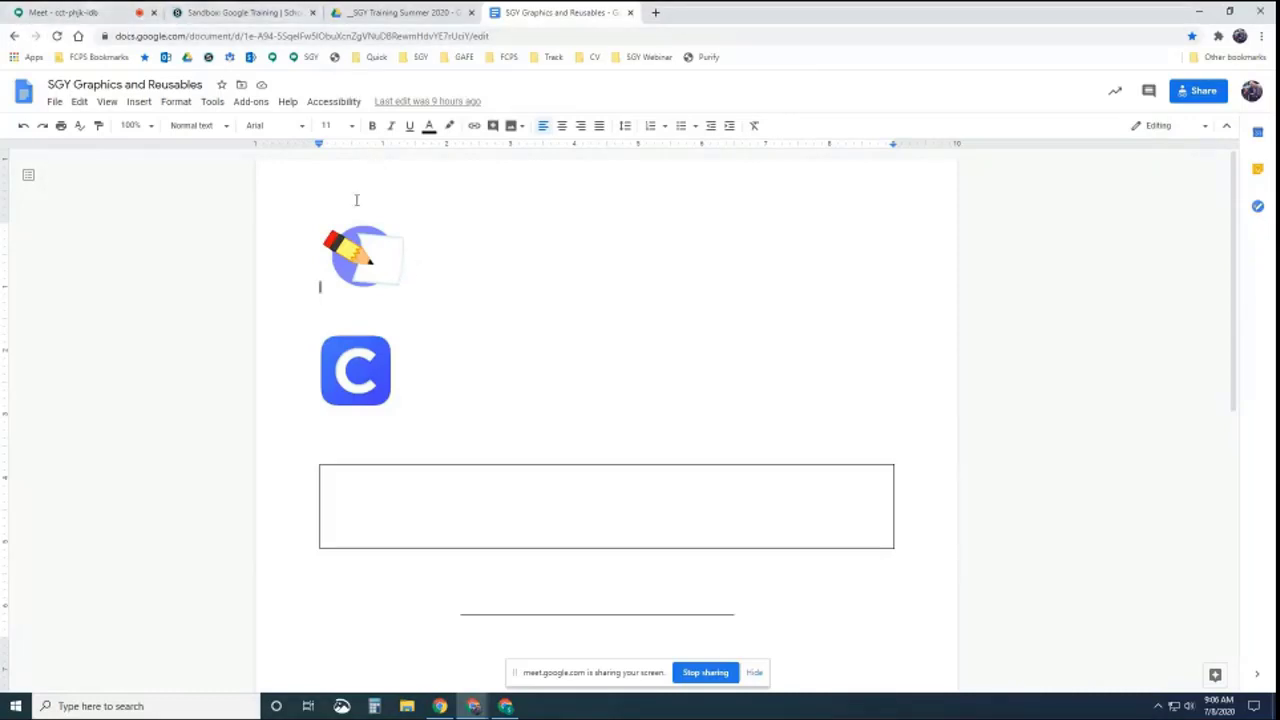
Copy the pencil logo image and switch back to the Sandbox: Google Training course
{"action": "right_click", "coordinate": [353, 252]}
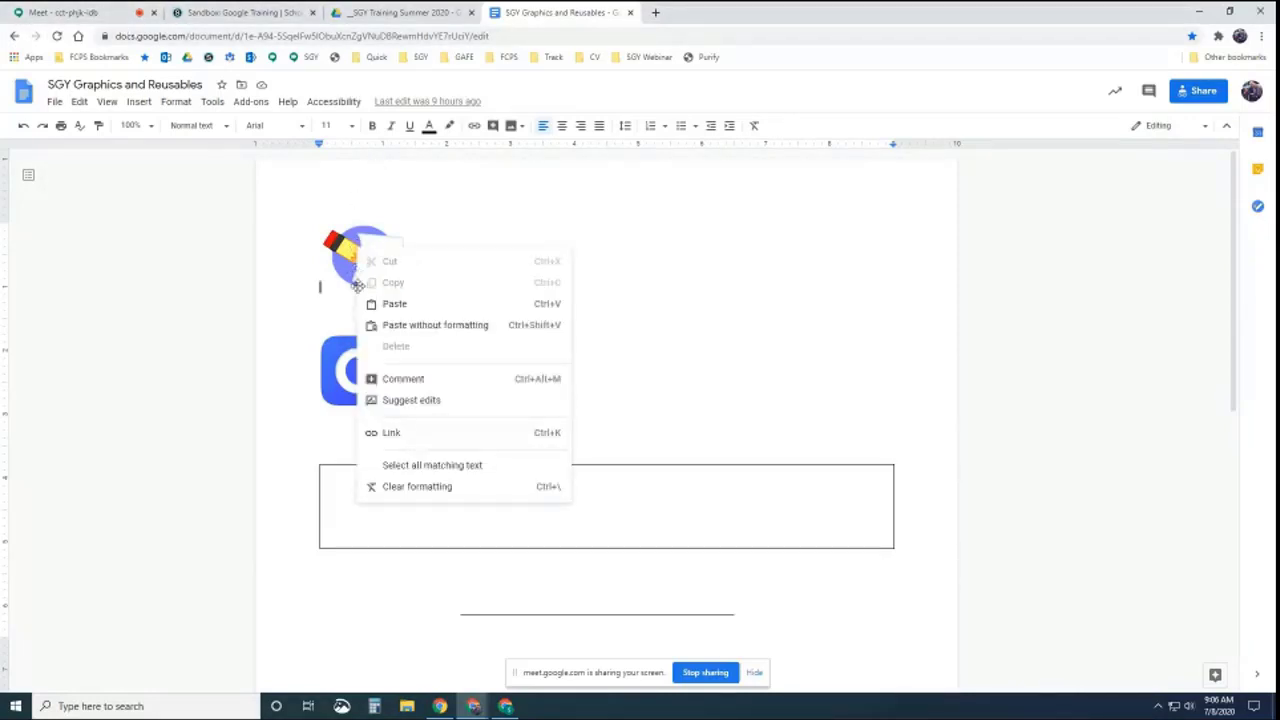
{"action": "left_click", "coordinate": [353, 252]}
{"action": "right_click", "coordinate": [350, 265]}
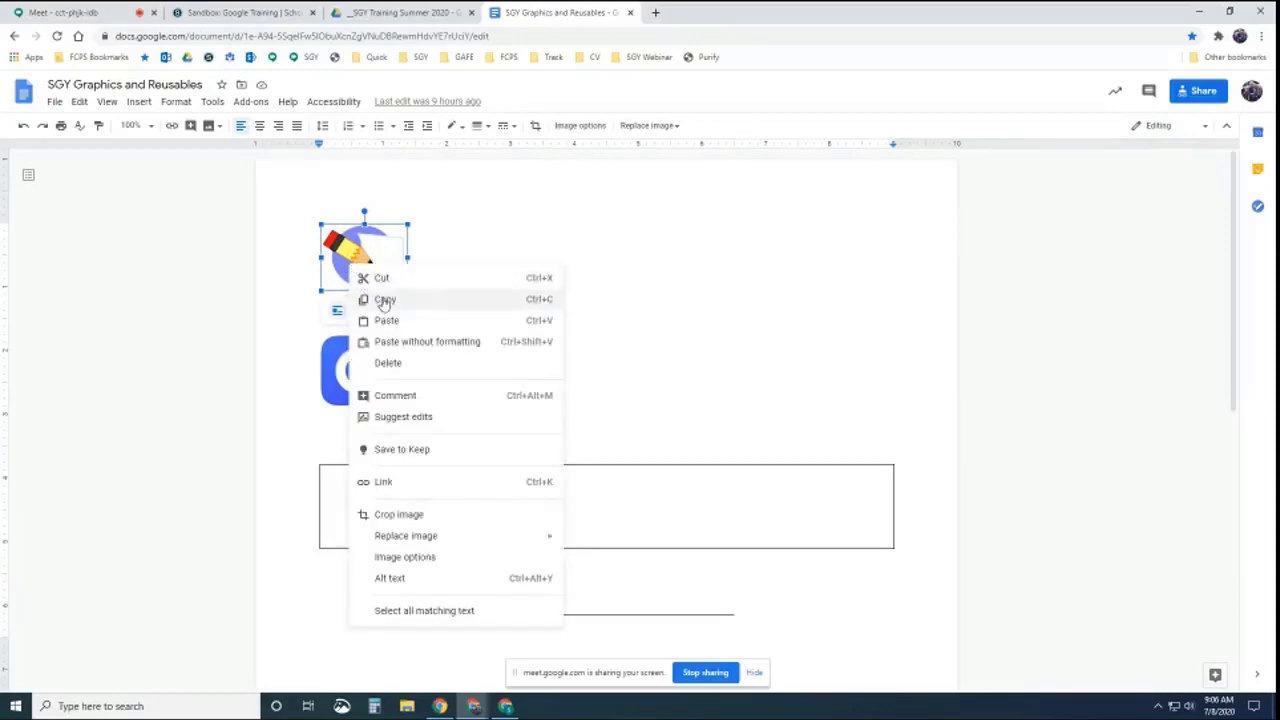
{"action": "left_click", "coordinate": [384, 300]}
{"action": "left_click", "coordinate": [657, 289]}
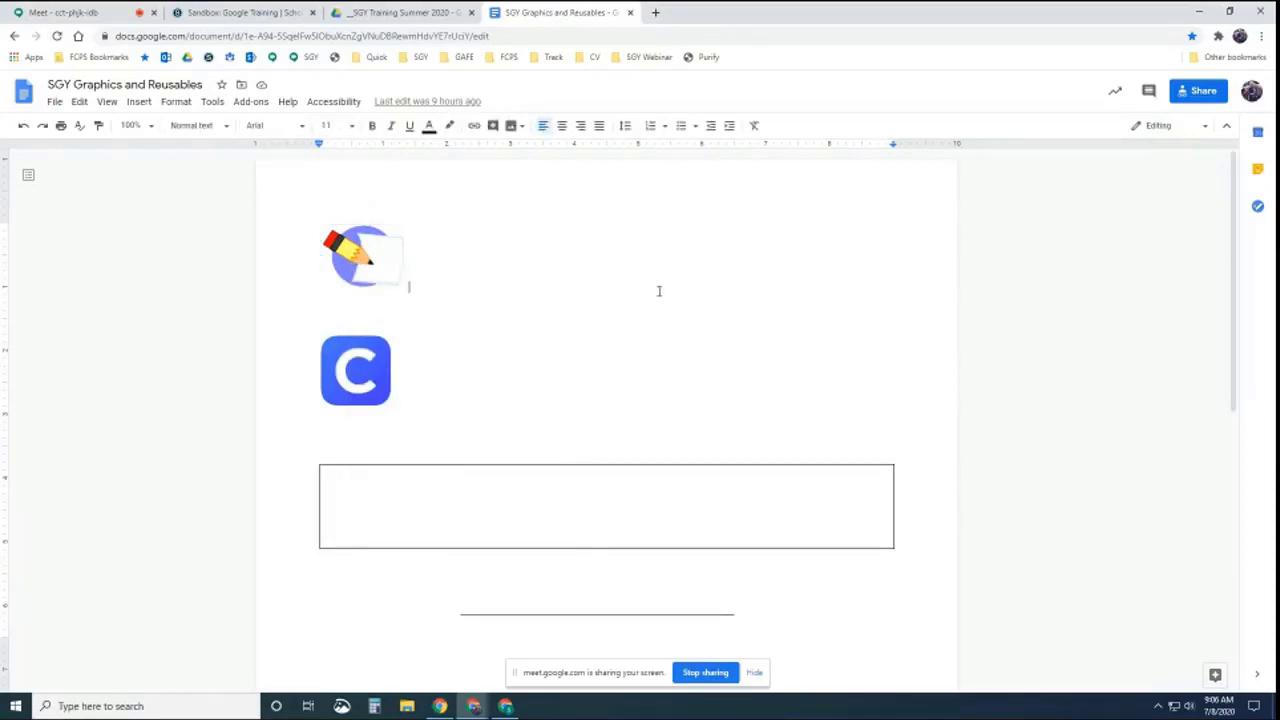
{"action": "left_click", "coordinate": [218, 13]}
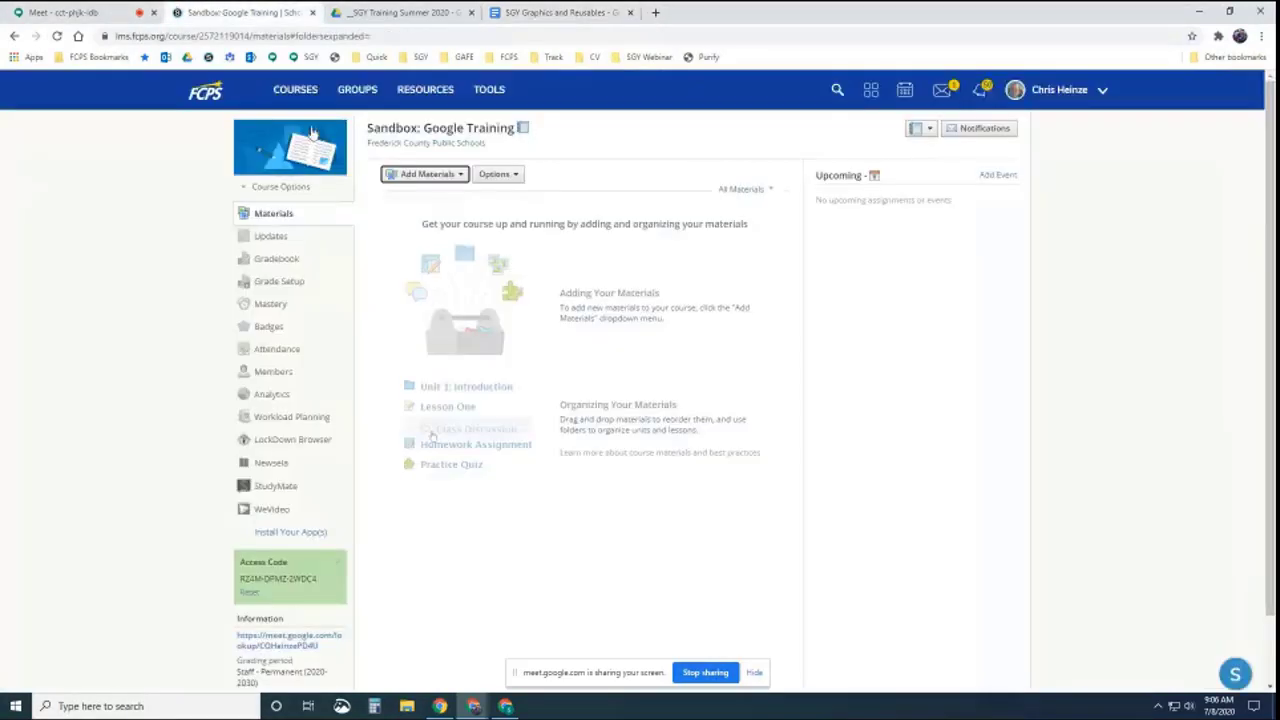
Start a new folder and paste the pencil logo into its description
{"action": "left_click", "coordinate": [431, 175]}
{"action": "left_click", "coordinate": [430, 194]}
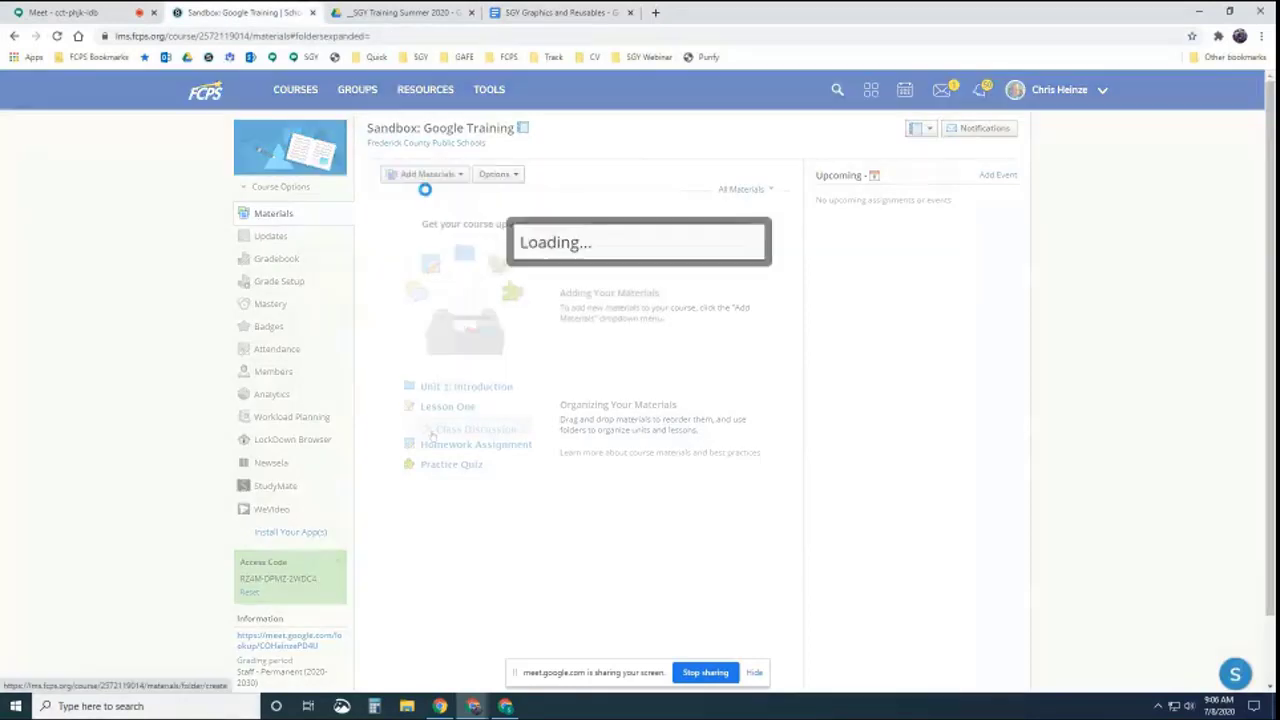
{"action": "right_click", "coordinate": [456, 270]}
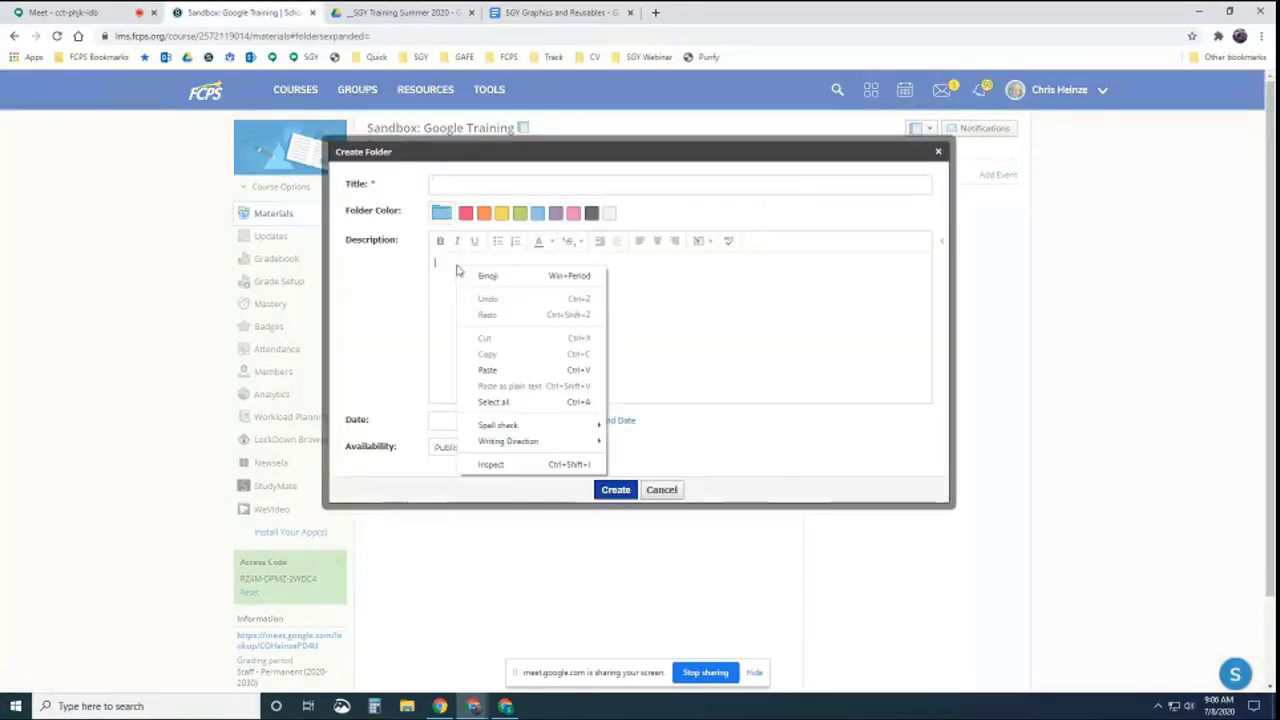
{"action": "left_click", "coordinate": [487, 369]}
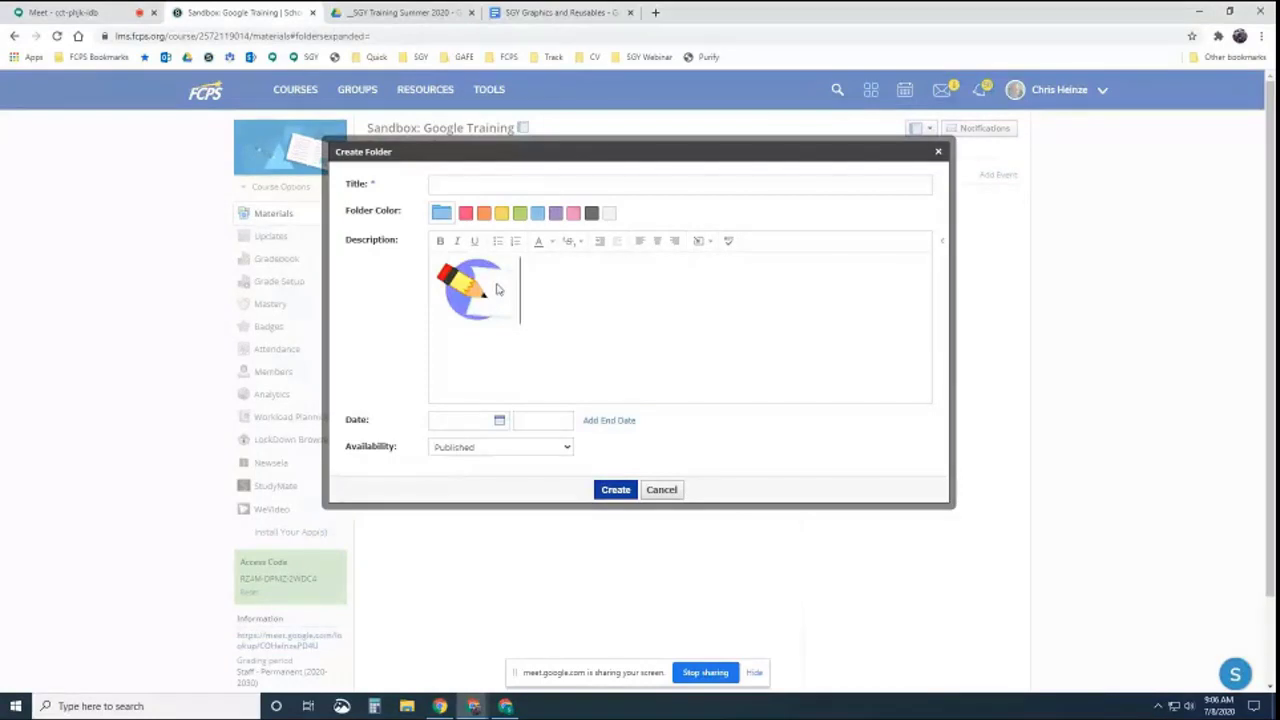
Try Insert Content > Image, then cancel the folder and return to the graphics document
{"action": "left_click", "coordinate": [697, 244]}
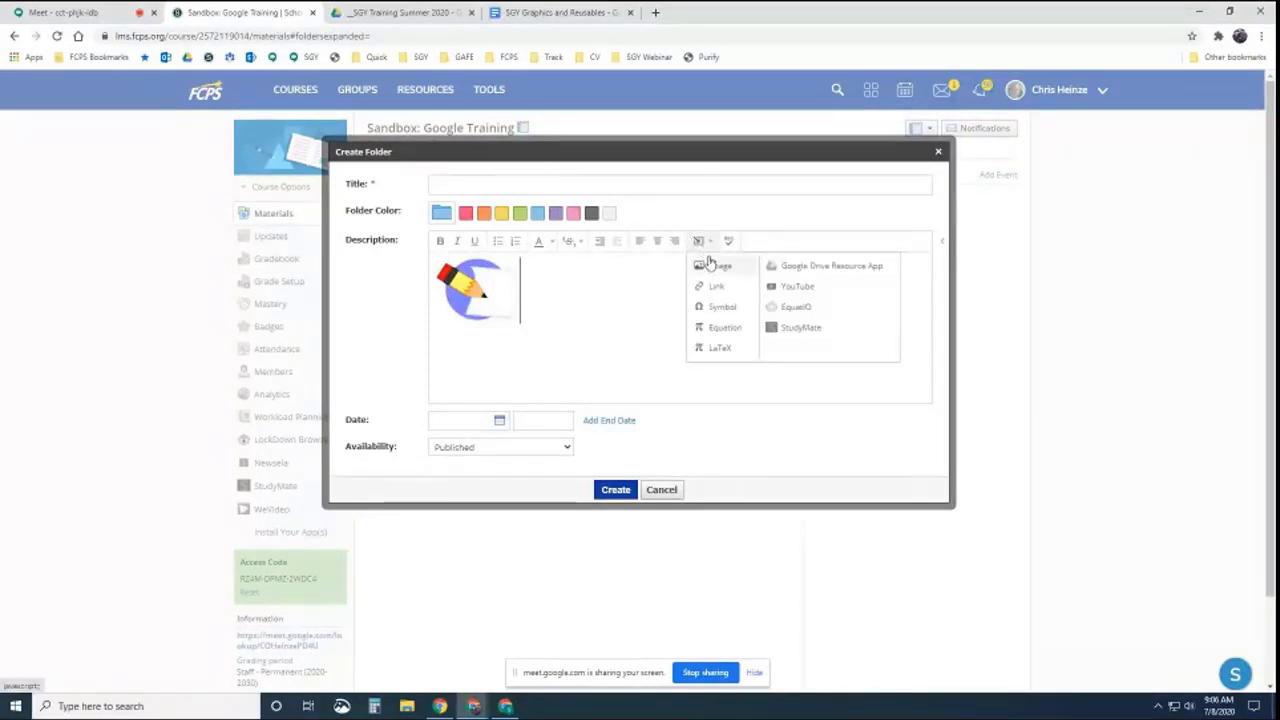
{"action": "left_click", "coordinate": [708, 263]}
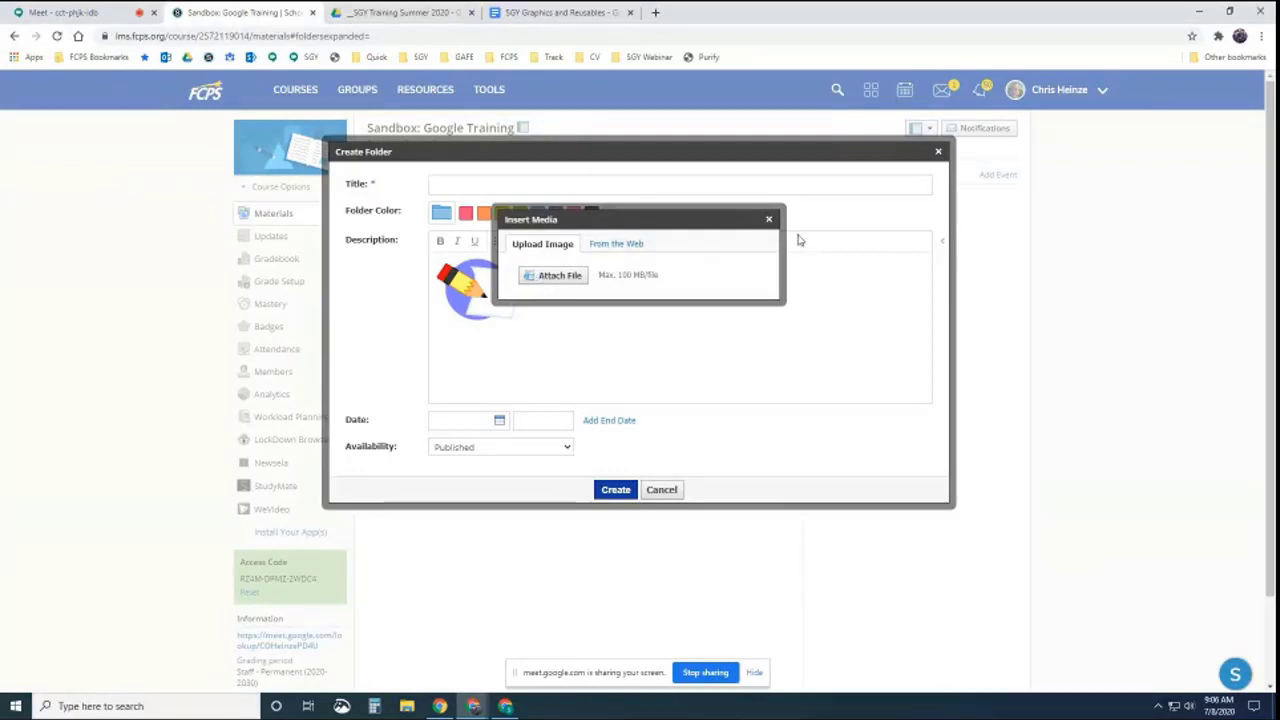
{"action": "left_click", "coordinate": [769, 219]}
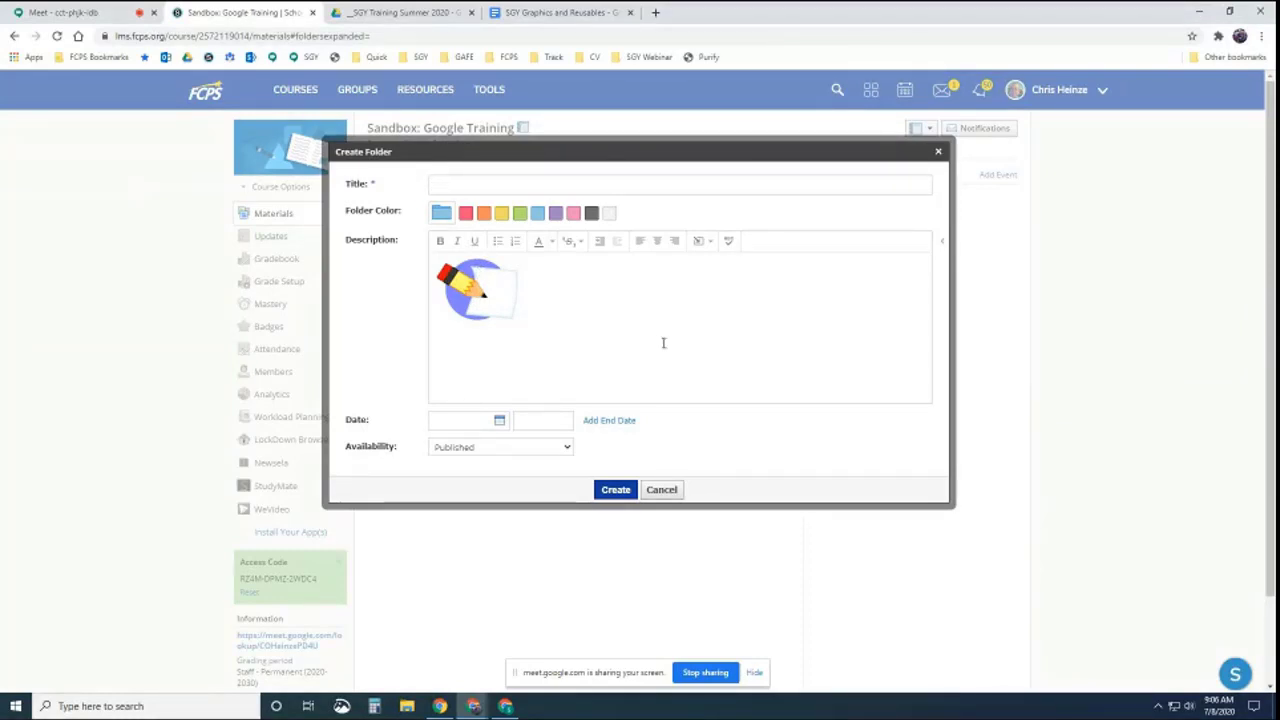
{"action": "left_click", "coordinate": [664, 491]}
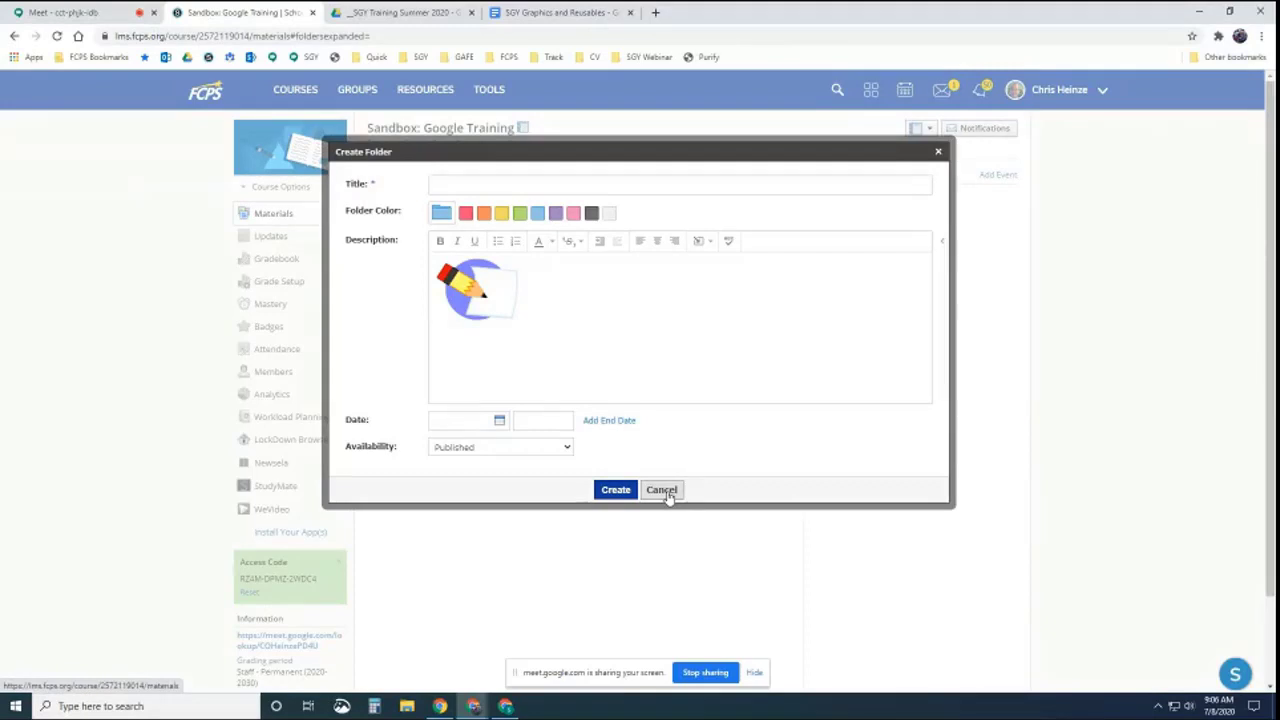
{"action": "left_click", "coordinate": [538, 12]}
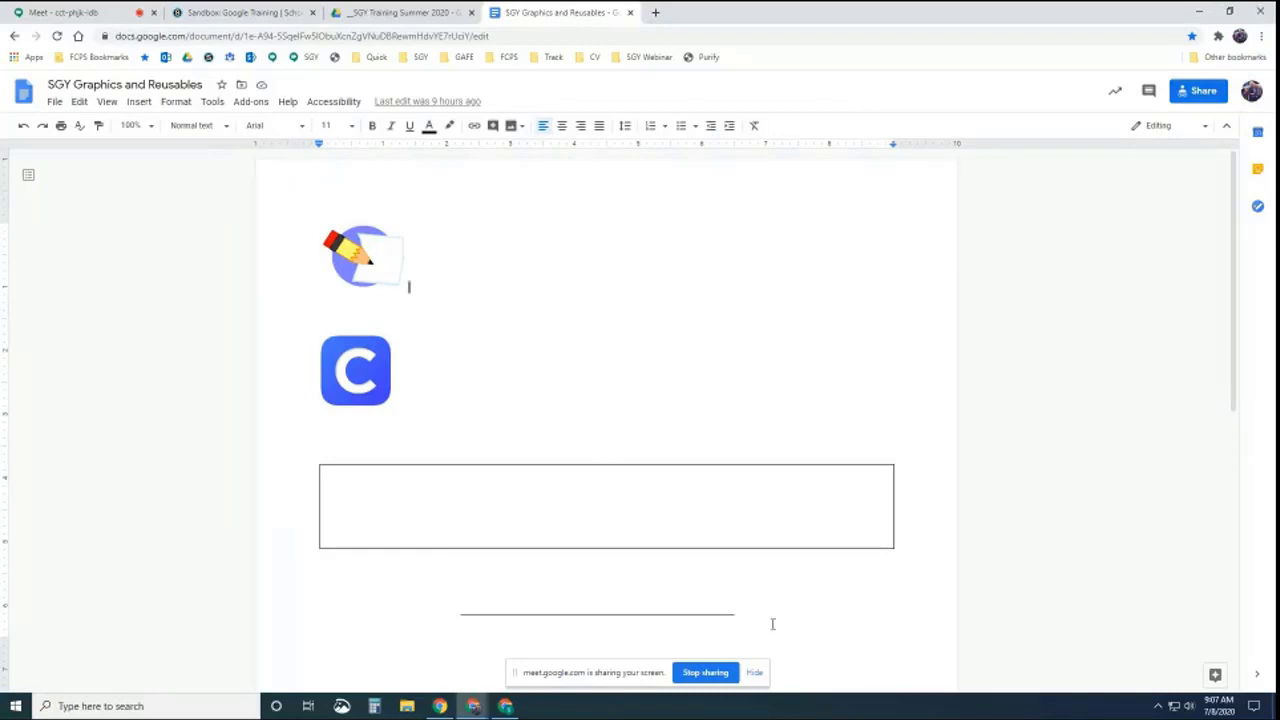
Type 'Question goes here' beside the answer line and narrow that question column slightly
{"action": "left_click", "coordinate": [690, 598]}
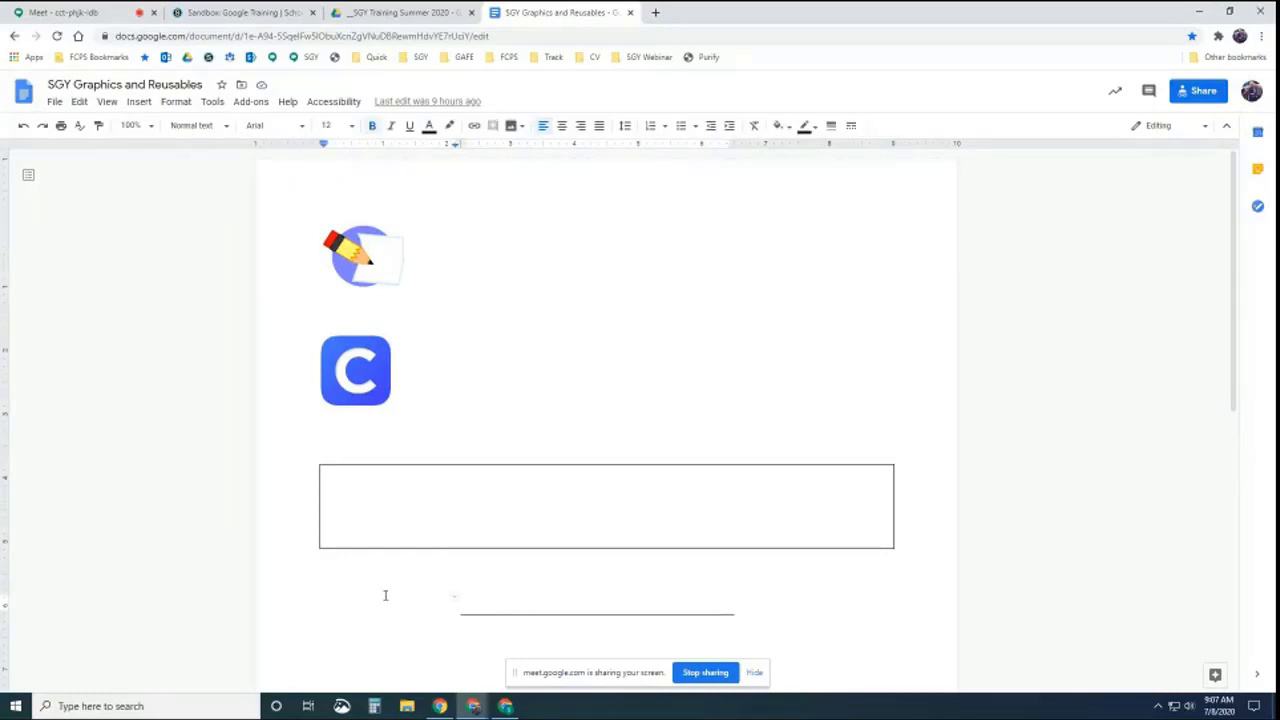
{"action": "type", "text": "Question"}
{"action": "key", "text": "BackSpace"}
{"action": "key", "text": "BackSpace"}
{"action": "key", "text": "BackSpace"}
{"action": "type", "text": "o"}
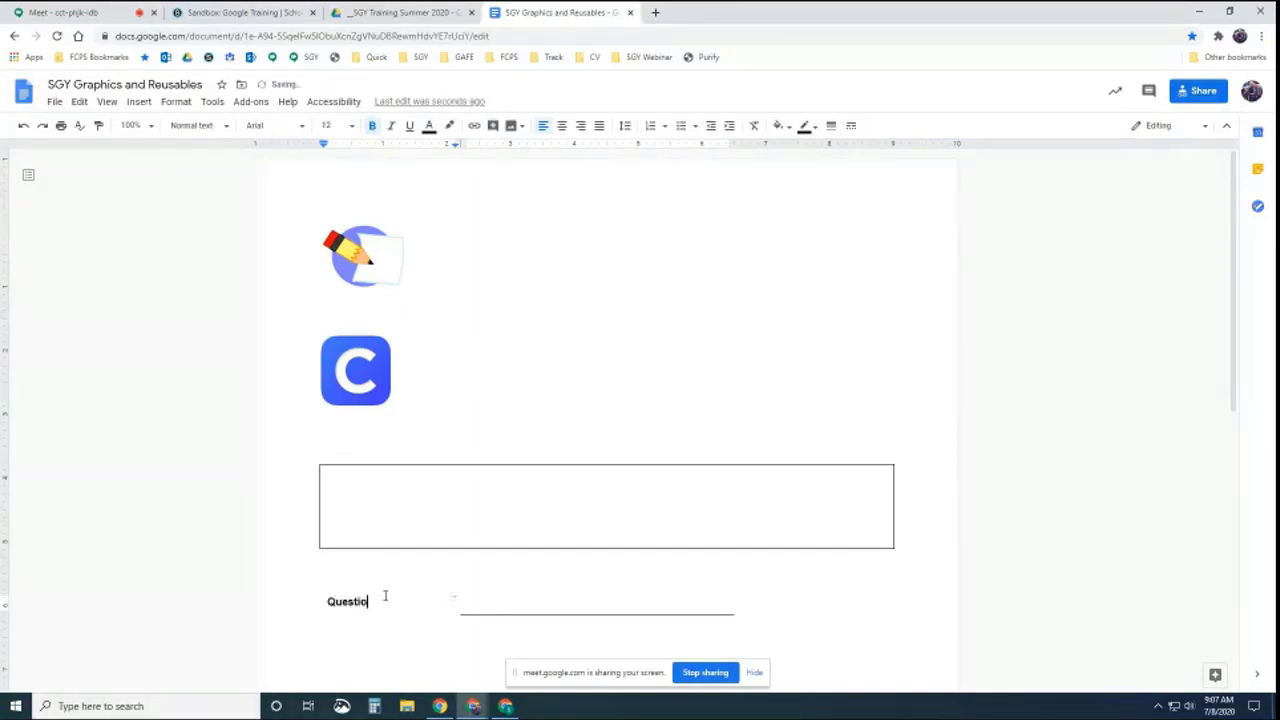
{"action": "type", "text": "n goes here"}
{"action": "left_click", "coordinate": [481, 601]}
{"action": "left_click_drag", "start_coordinate": [459, 600], "coordinate": [439, 600]}
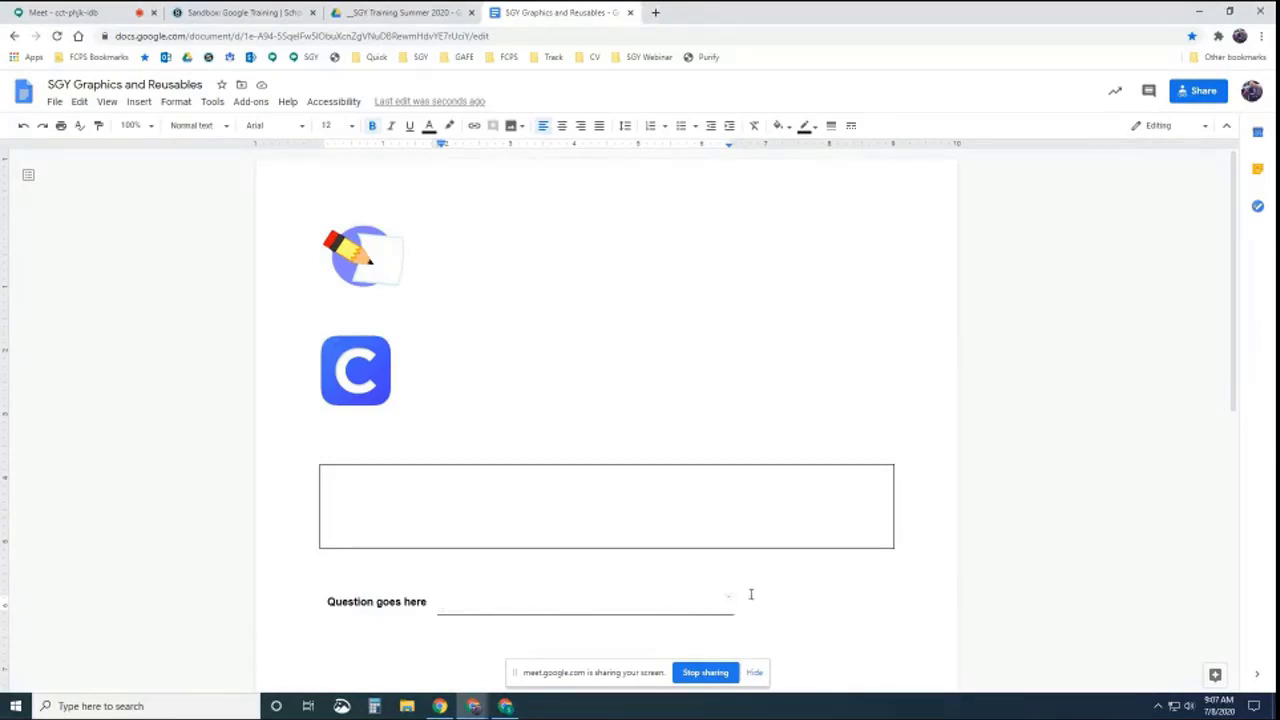
{"action": "left_click_drag", "start_coordinate": [745, 596], "coordinate": [391, 617]}
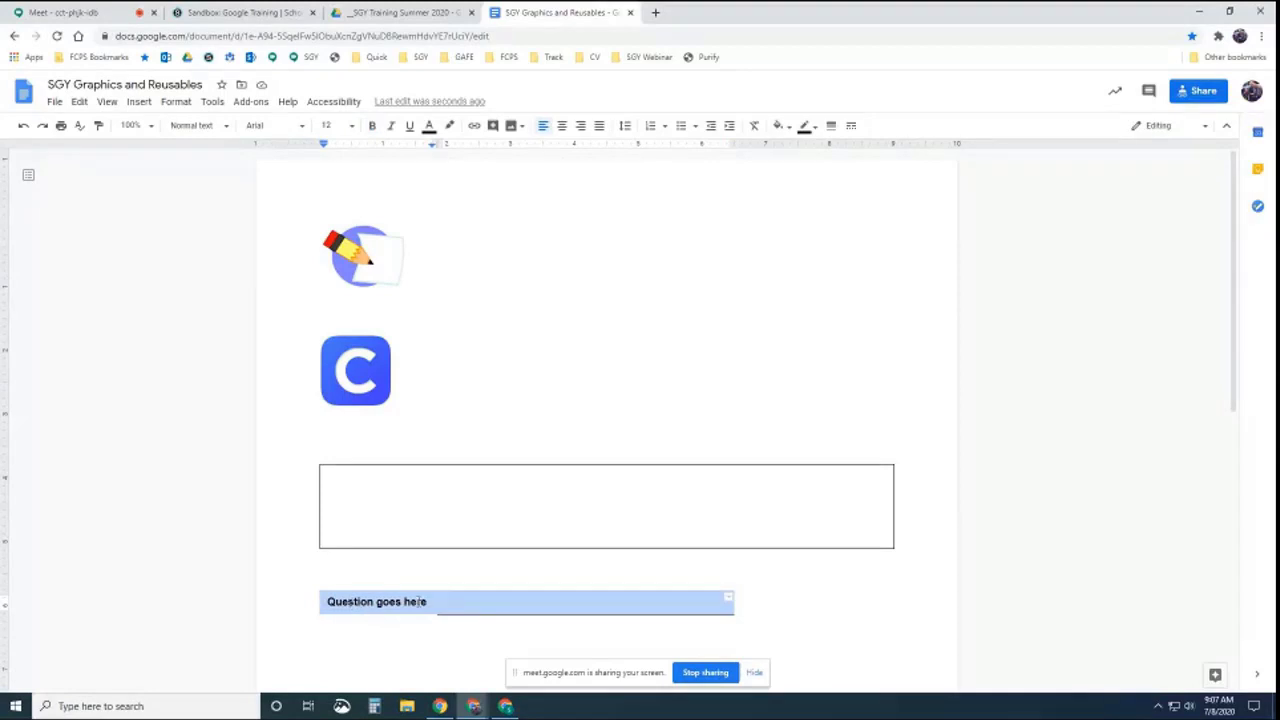
{"action": "left_click", "coordinate": [616, 453]}
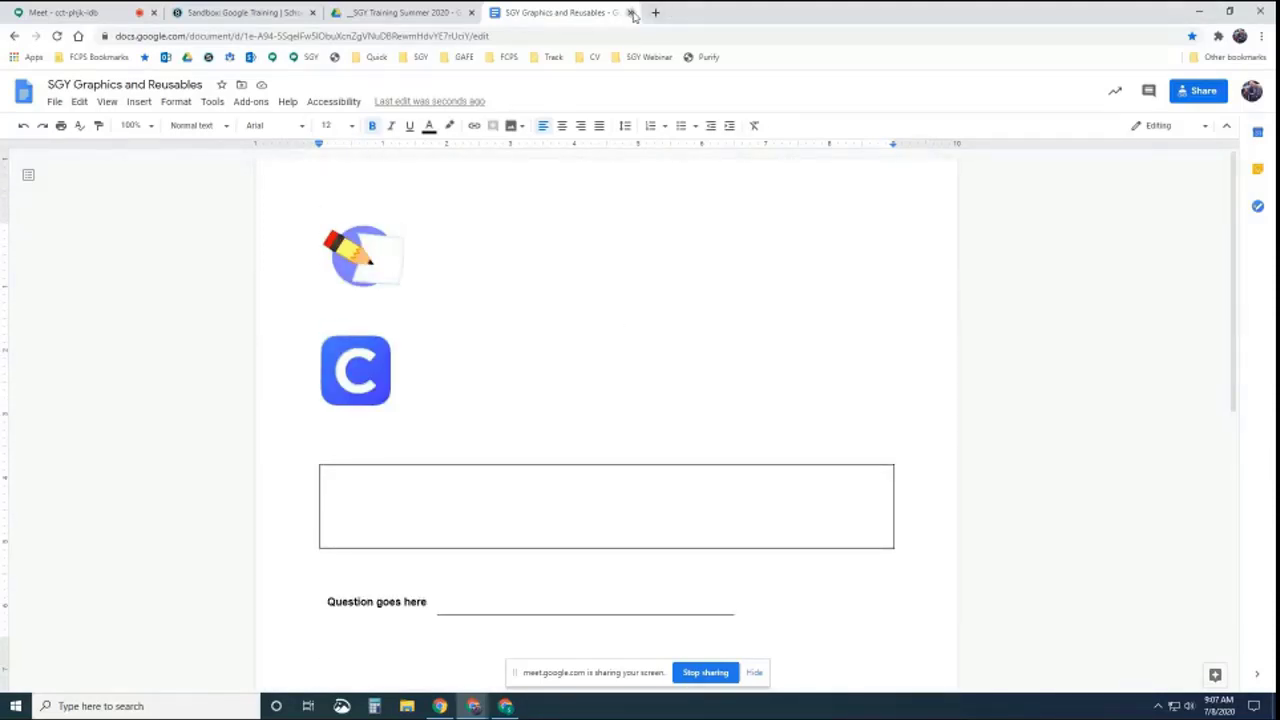
Close the graphics document and open Schoology - Google Webinar Agenda from the Drive training folder
{"action": "left_click", "coordinate": [631, 13]}
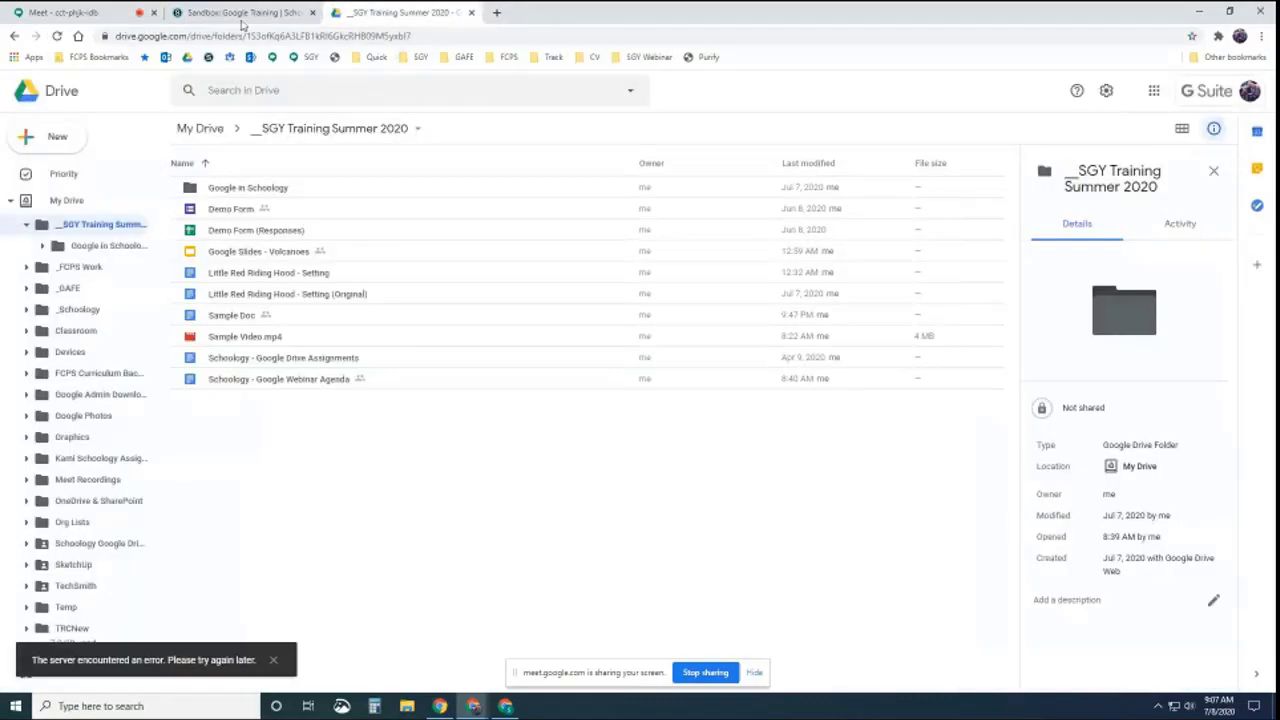
{"action": "left_click", "coordinate": [240, 13]}
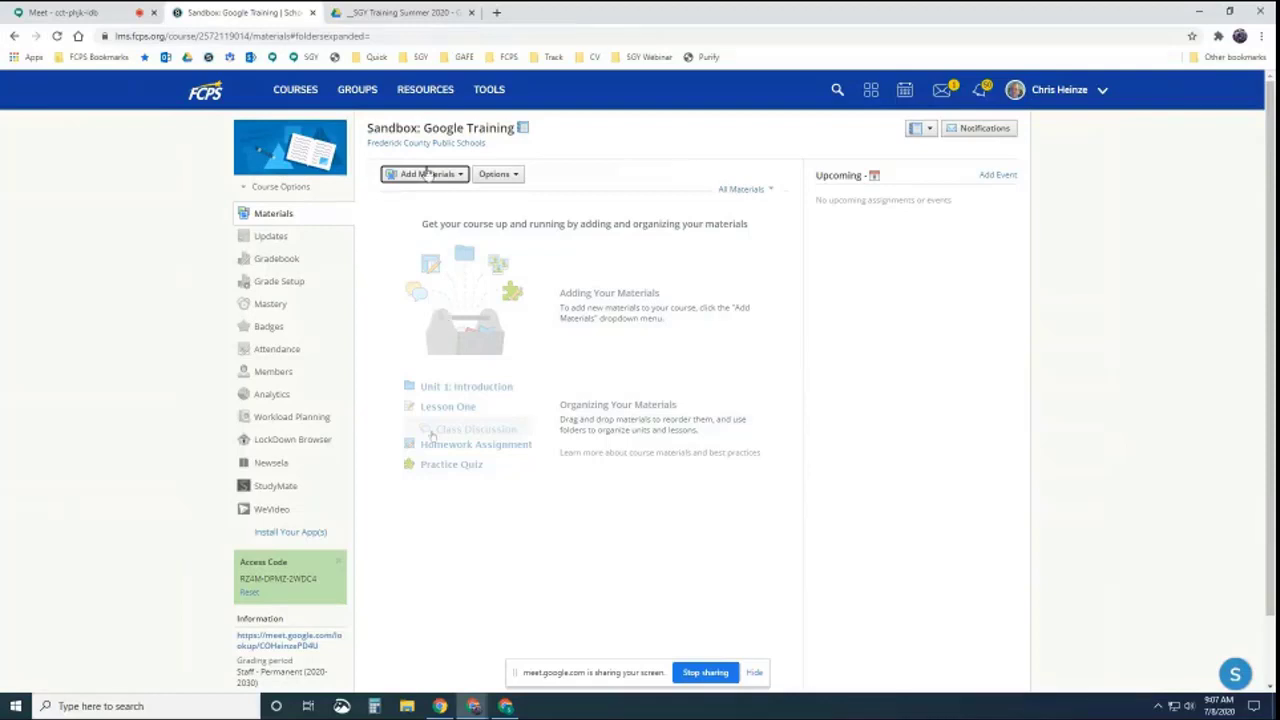
{"action": "left_click", "coordinate": [404, 13]}
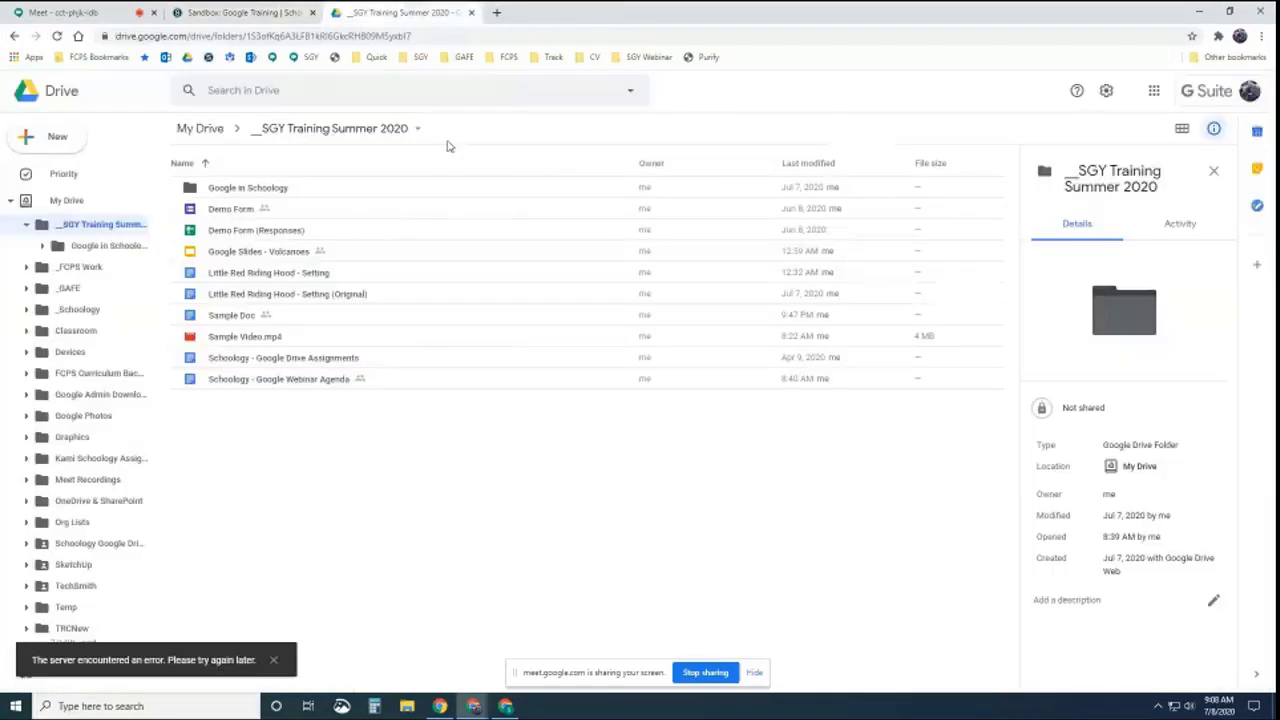
{"action": "double_click", "coordinate": [276, 381]}
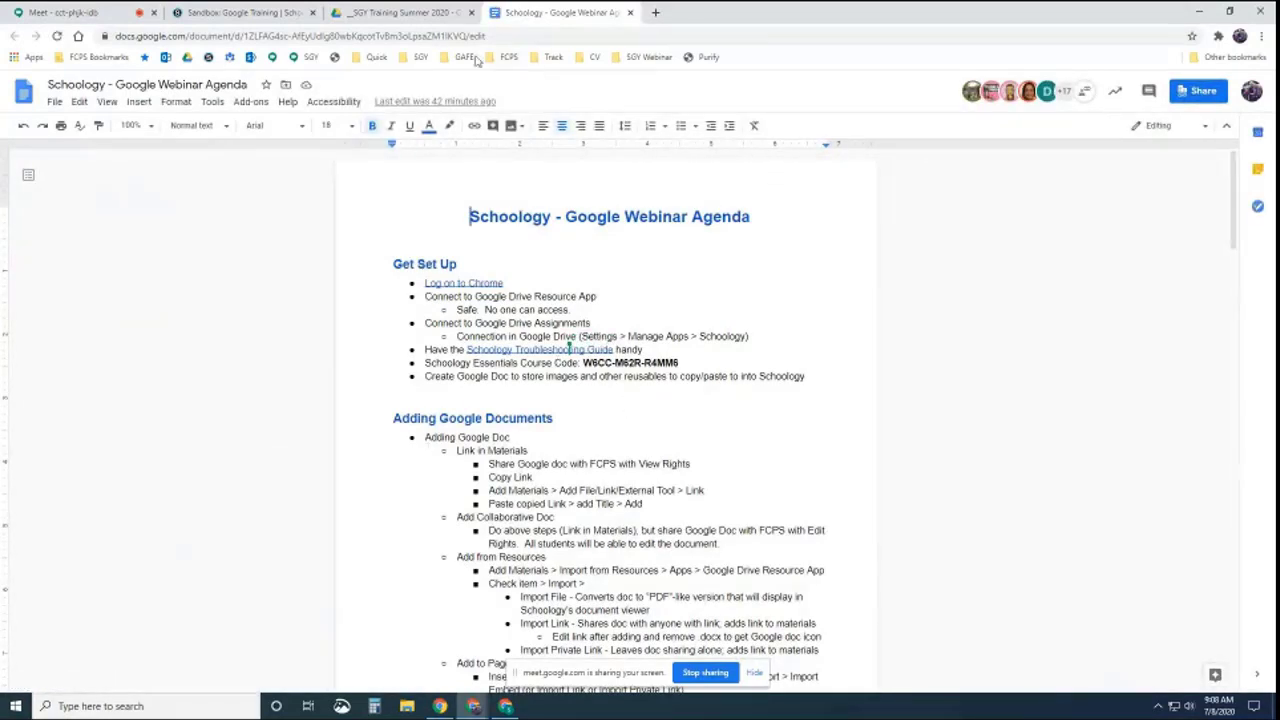
Copy the agenda document's share link and switch back to the Sandbox: Google Training course
{"action": "left_click", "coordinate": [1200, 92]}
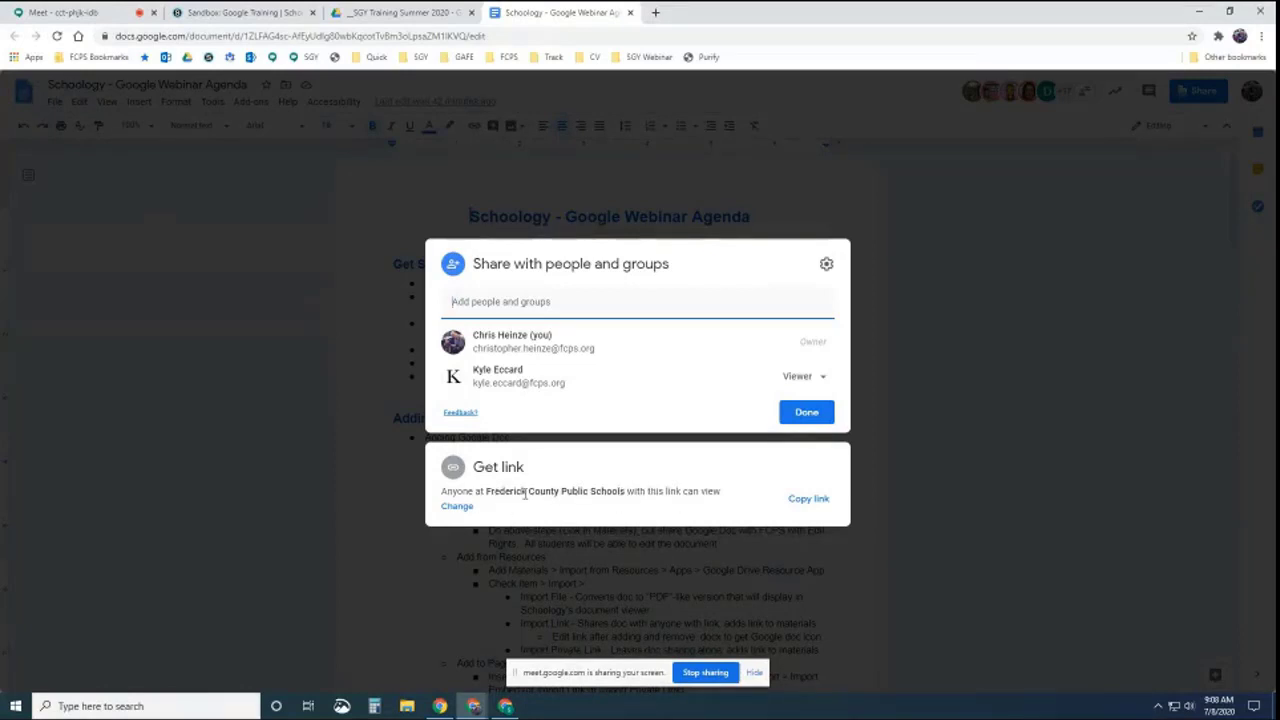
{"action": "left_click", "coordinate": [806, 499]}
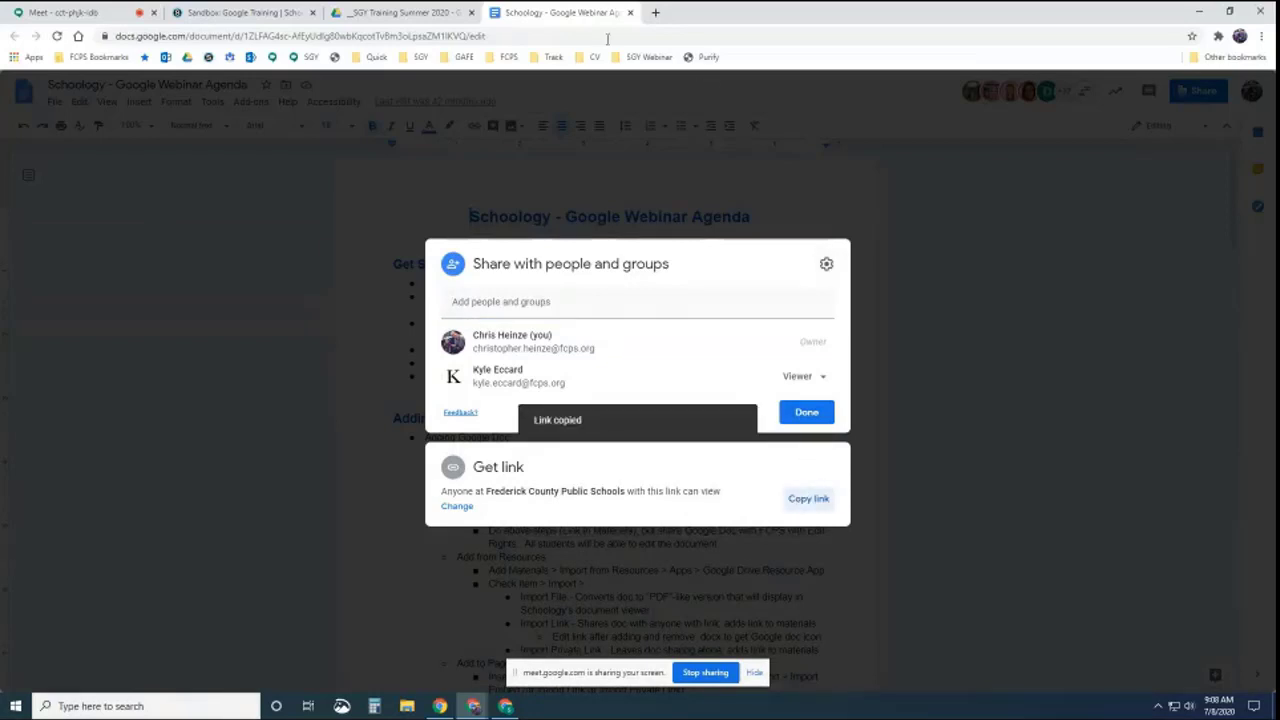
{"action": "key", "text": "Escape"}
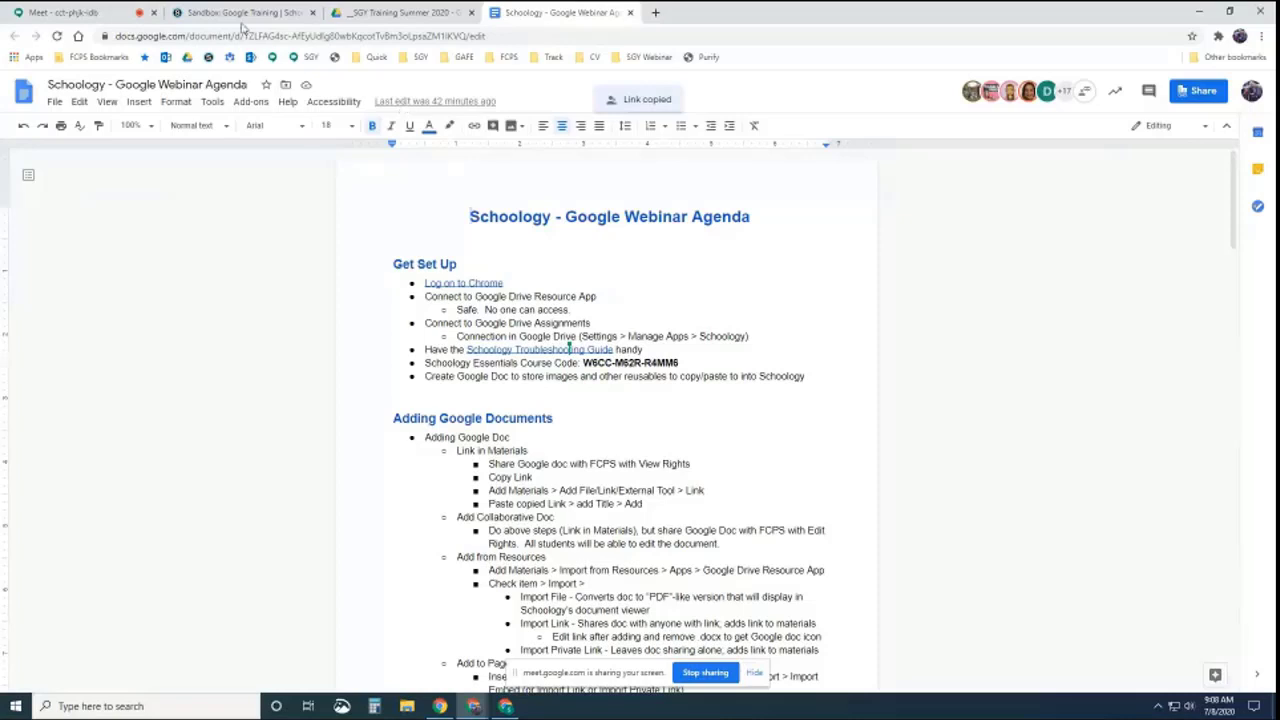
{"action": "left_click", "coordinate": [245, 20]}
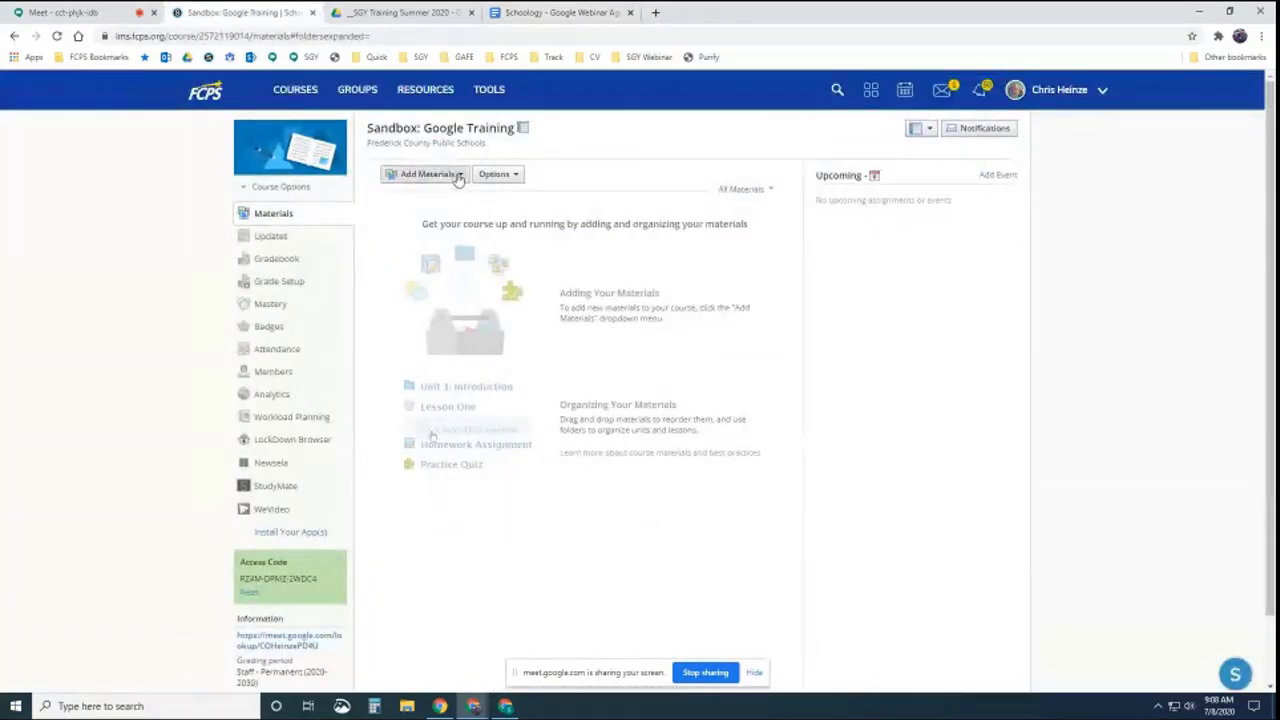
Add the copied agenda link as a course material titled 'Agenda', then open it
{"action": "left_click", "coordinate": [458, 176]}
{"action": "left_click", "coordinate": [440, 271]}
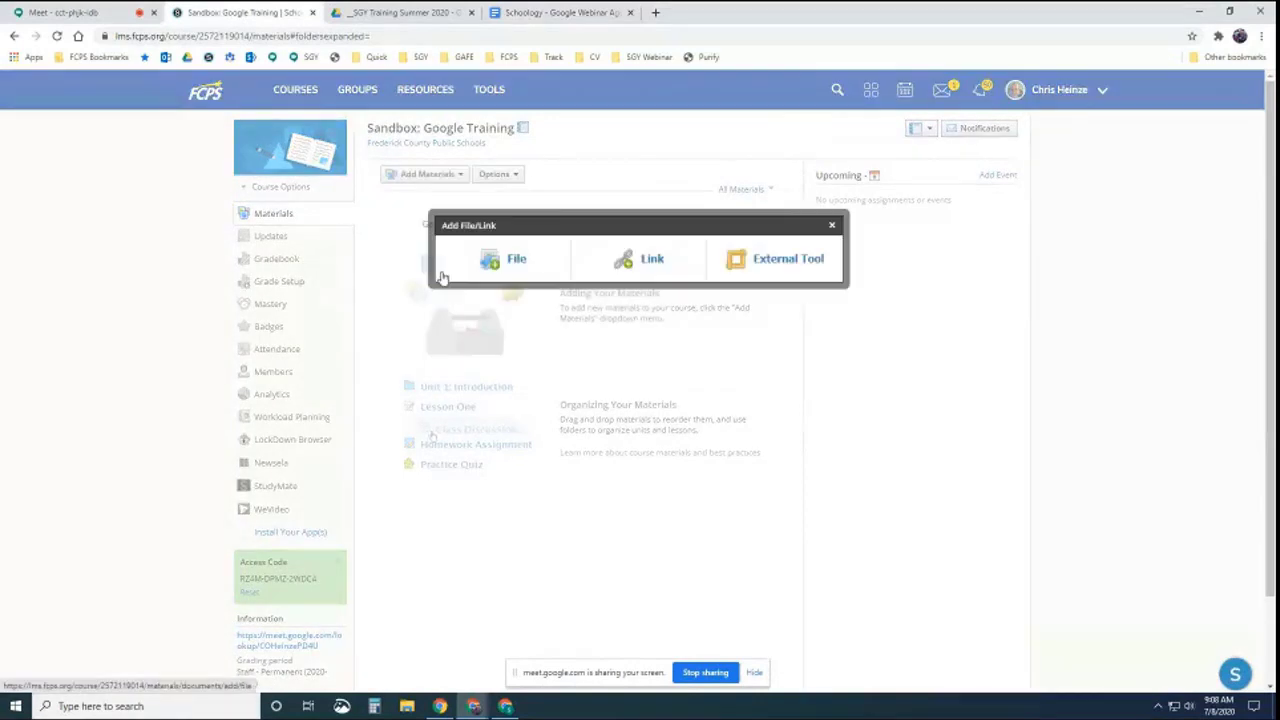
{"action": "left_click", "coordinate": [645, 262]}
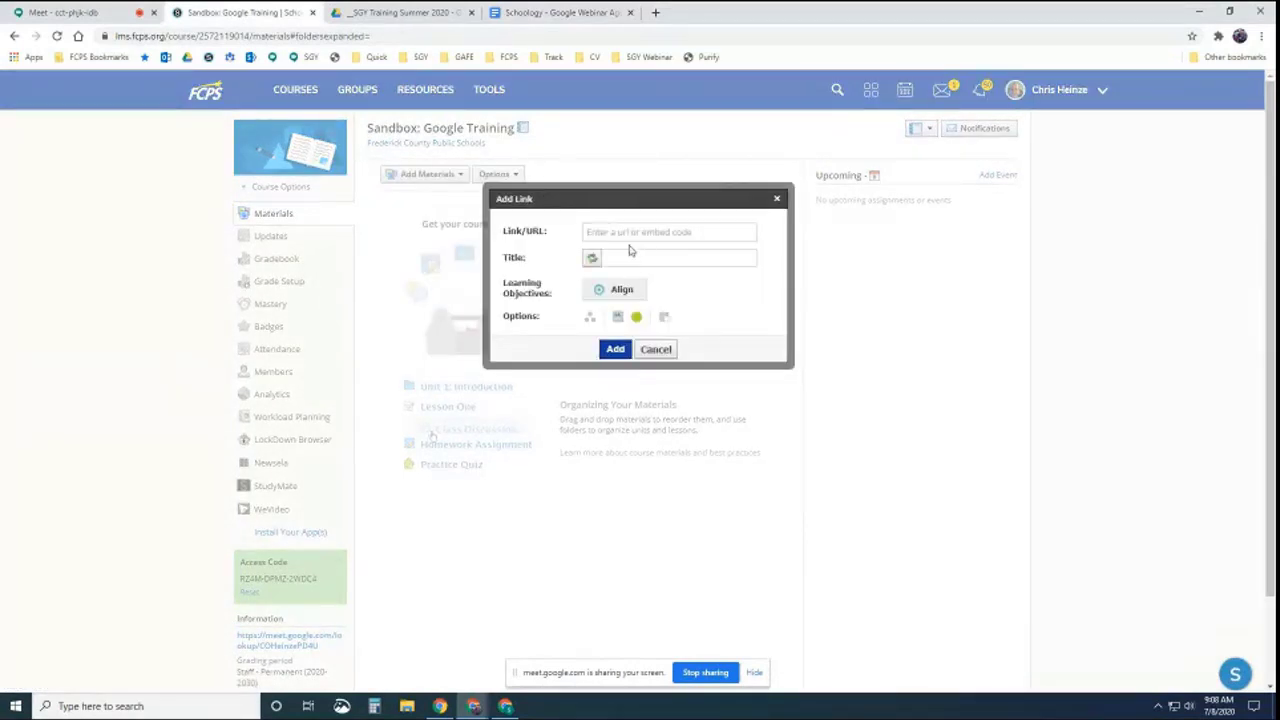
{"action": "left_click", "coordinate": [629, 232]}
{"action": "key", "text": "ctrl+v"}
{"action": "left_click", "coordinate": [592, 258]}
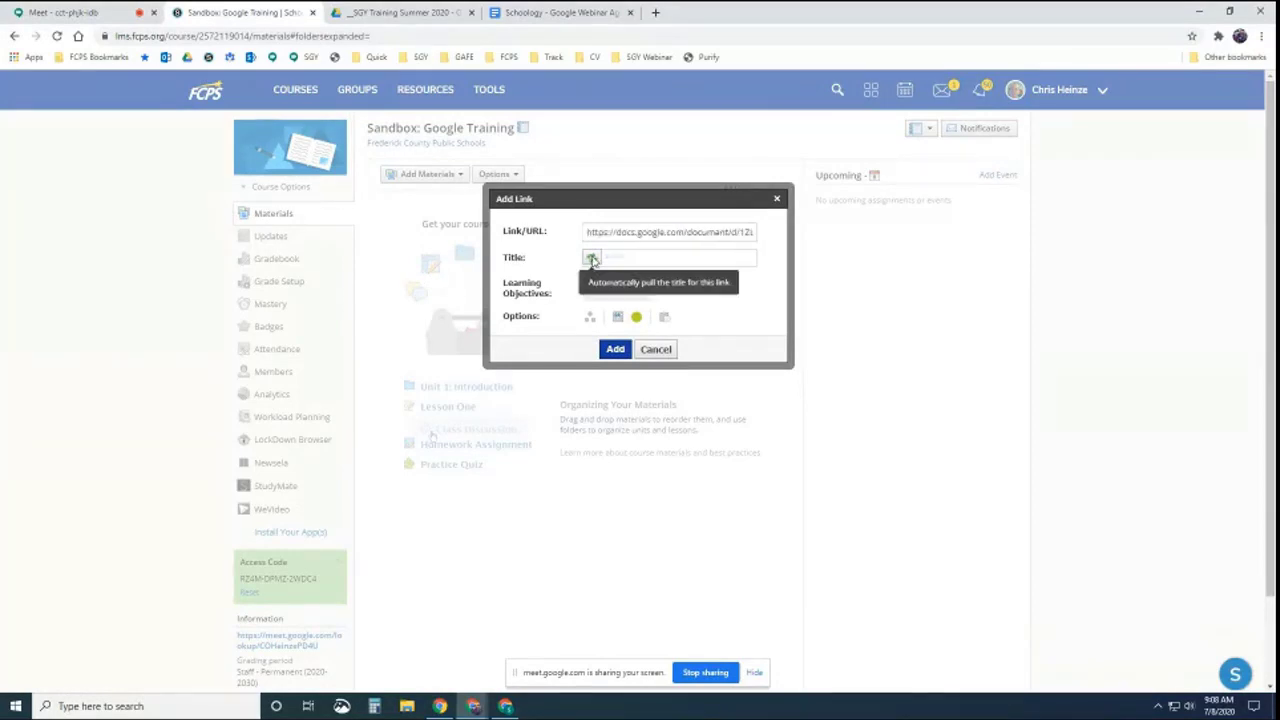
{"action": "left_click_drag", "start_coordinate": [690, 258], "coordinate": [606, 260]}
{"action": "type", "text": "Agenda"}
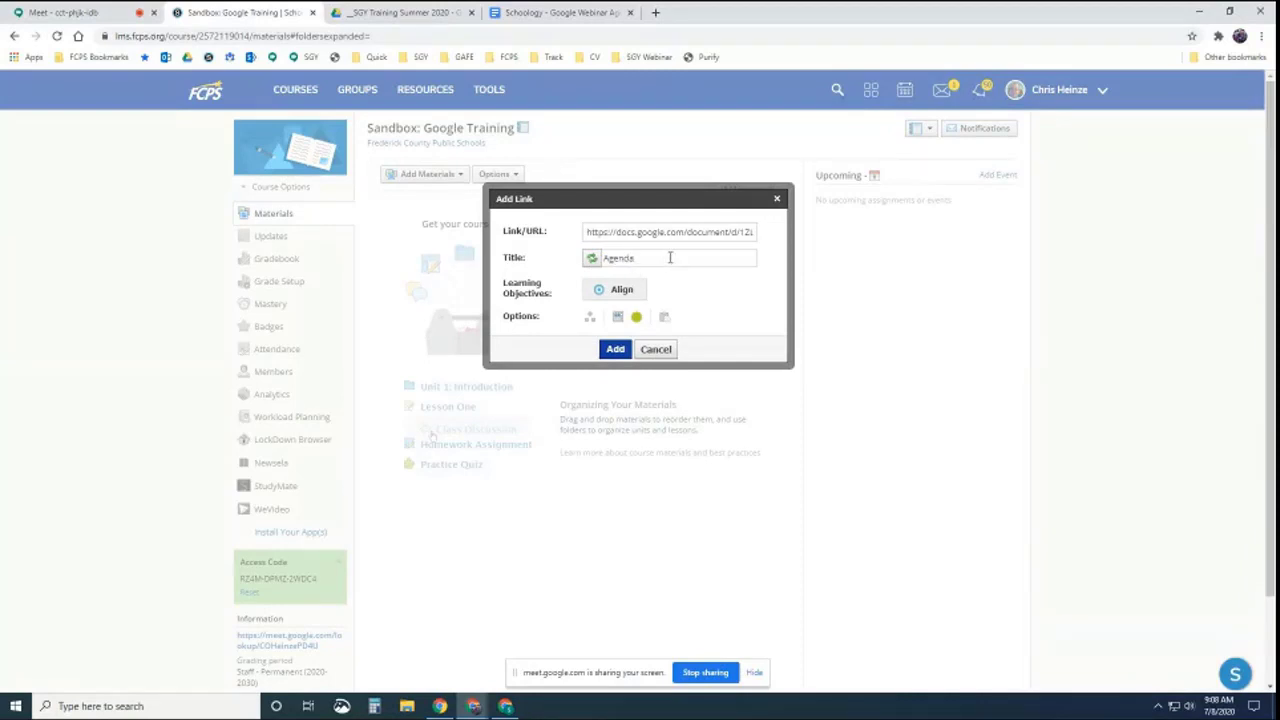
{"action": "left_click", "coordinate": [615, 349]}
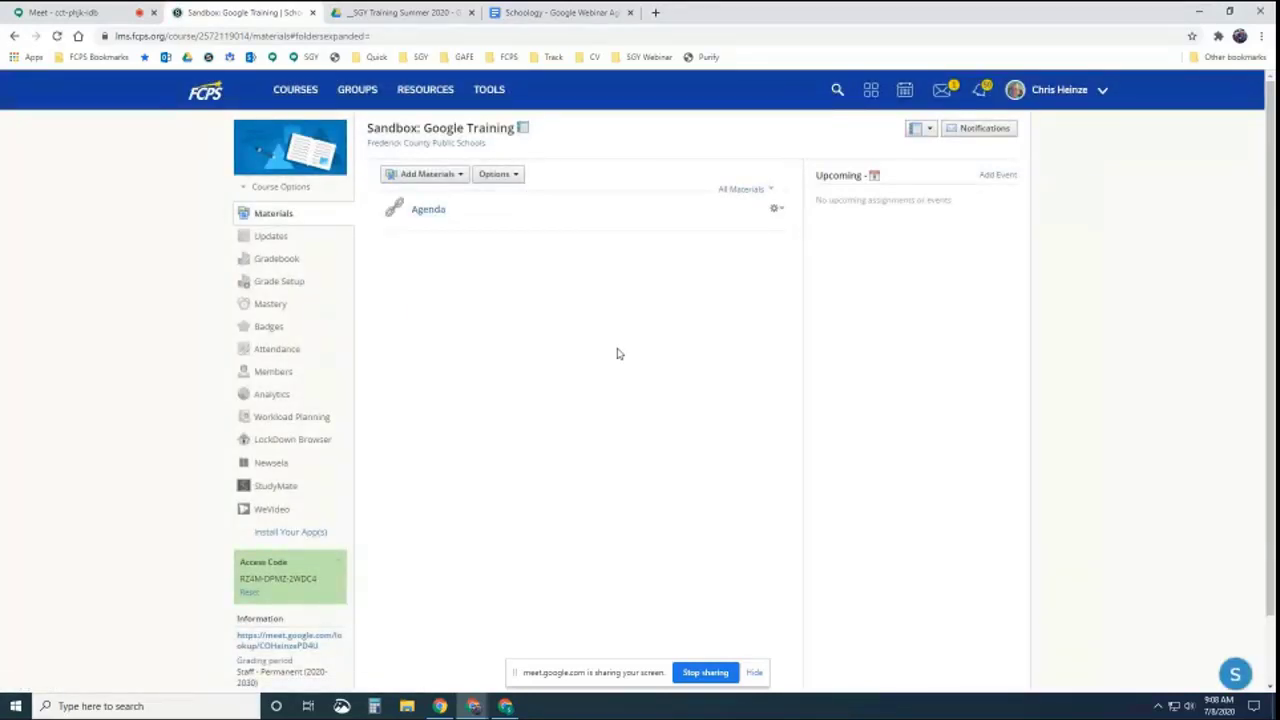
{"action": "left_click", "coordinate": [430, 211]}
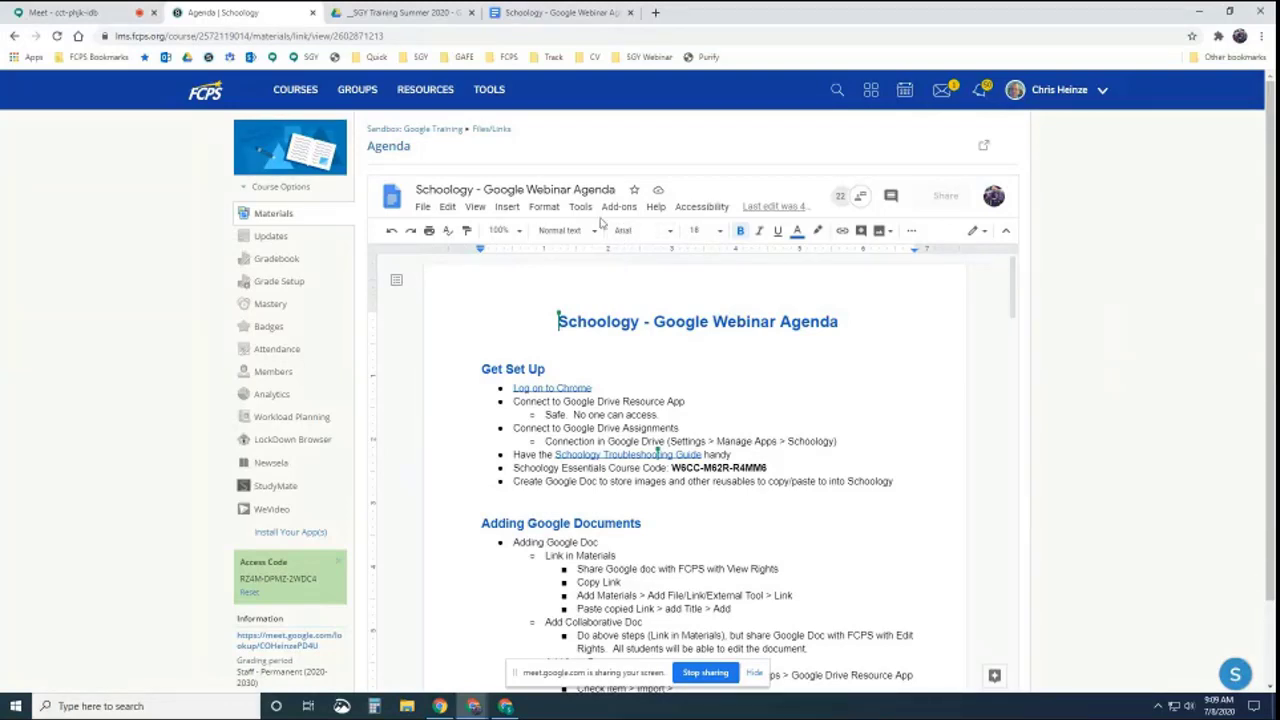
Go back to the Sandbox: Google Training materials, show the Add Materials options, and close the agenda doc
{"action": "left_click", "coordinate": [417, 133]}
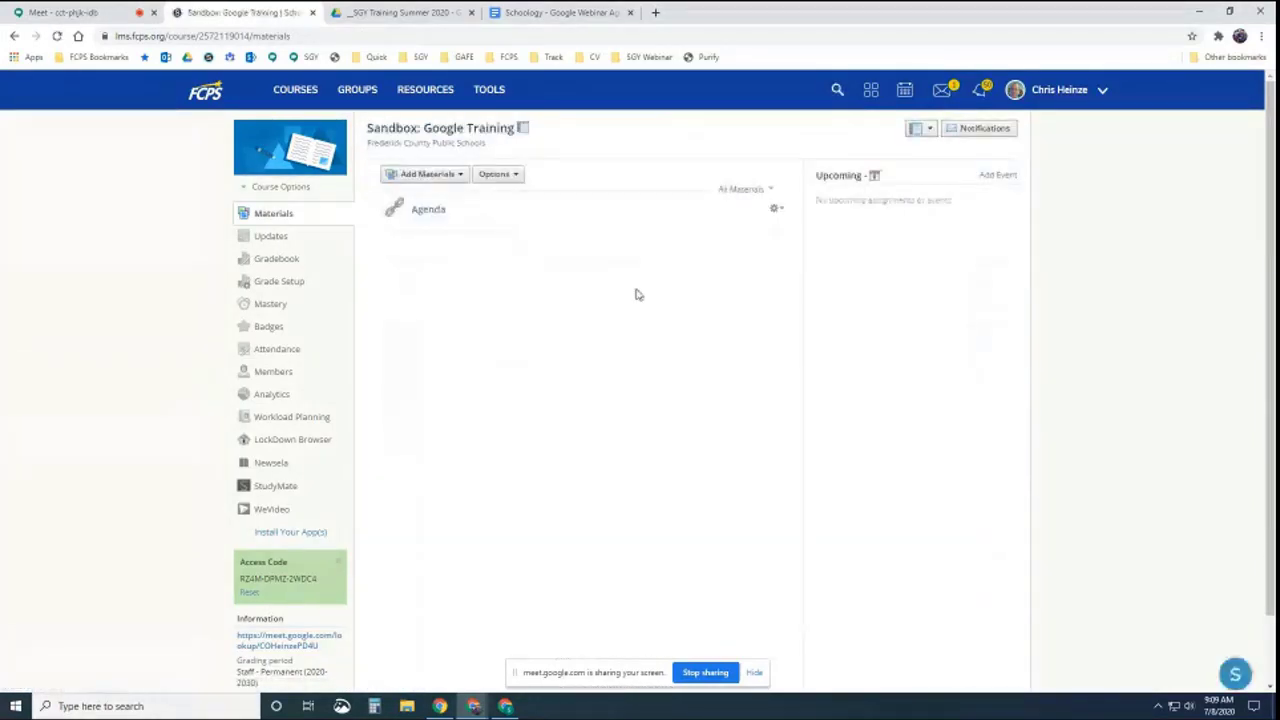
{"action": "left_click", "coordinate": [443, 176]}
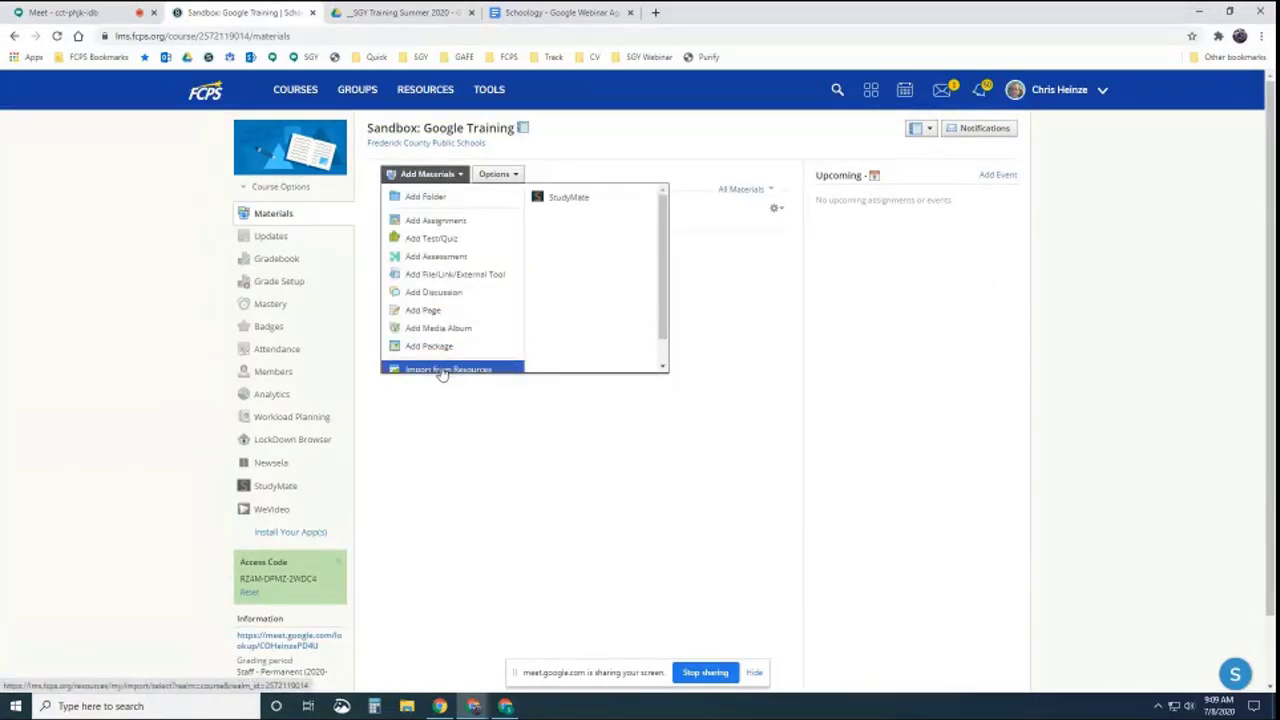
{"action": "left_click", "coordinate": [540, 14]}
{"action": "key", "text": "ctrl+w"}
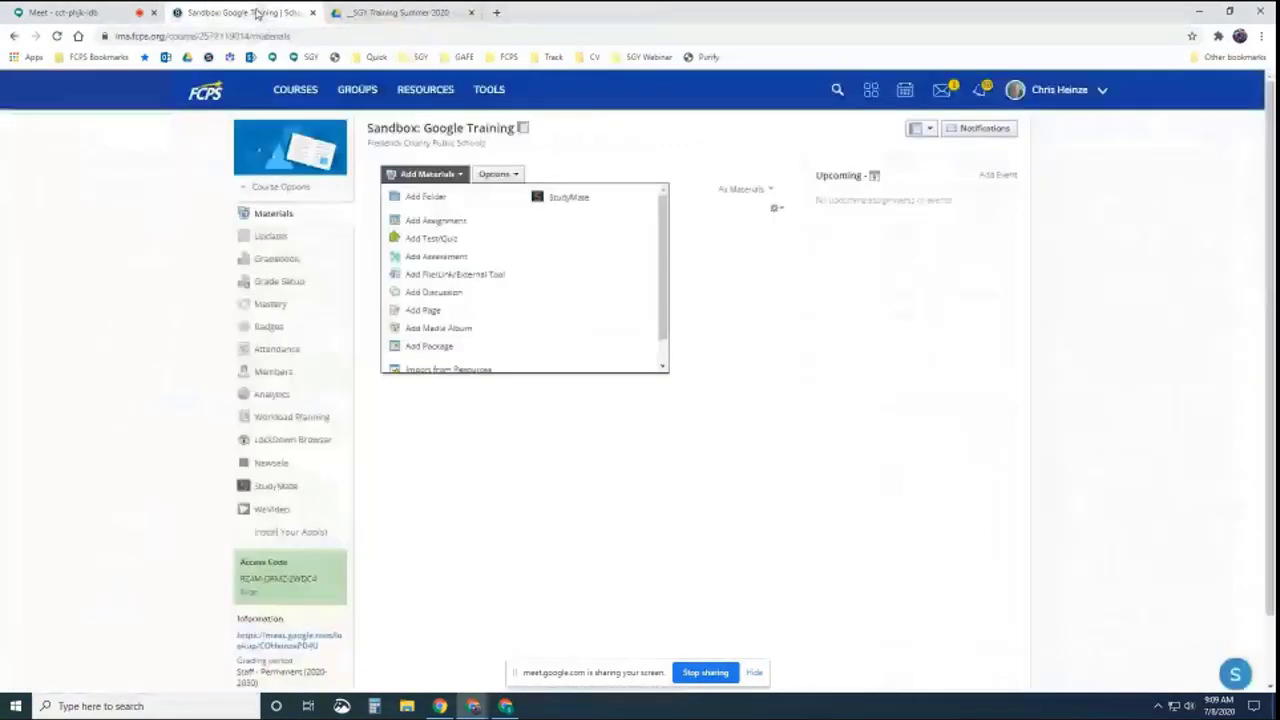
Browse Google Drive's _SGY Training Summer 2020 folder and select the Schoology - Google Webinar Agenda doc
{"action": "left_click", "coordinate": [426, 366]}
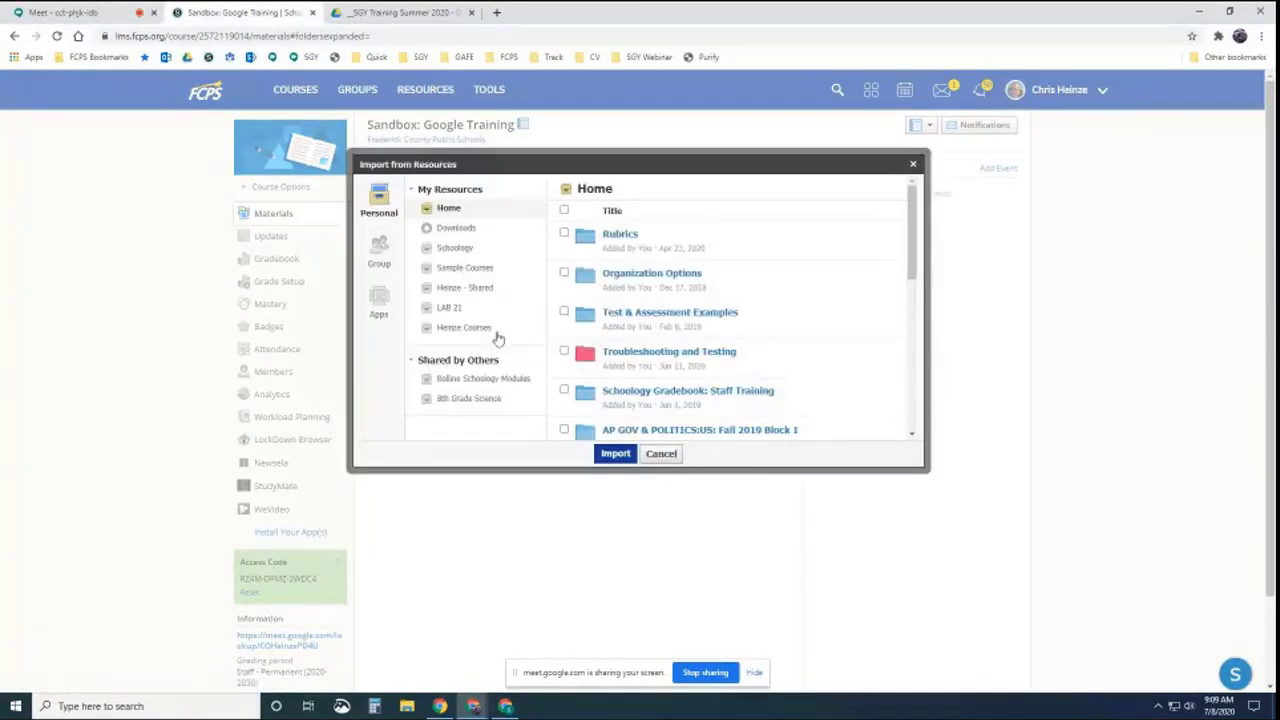
{"action": "left_click", "coordinate": [379, 305]}
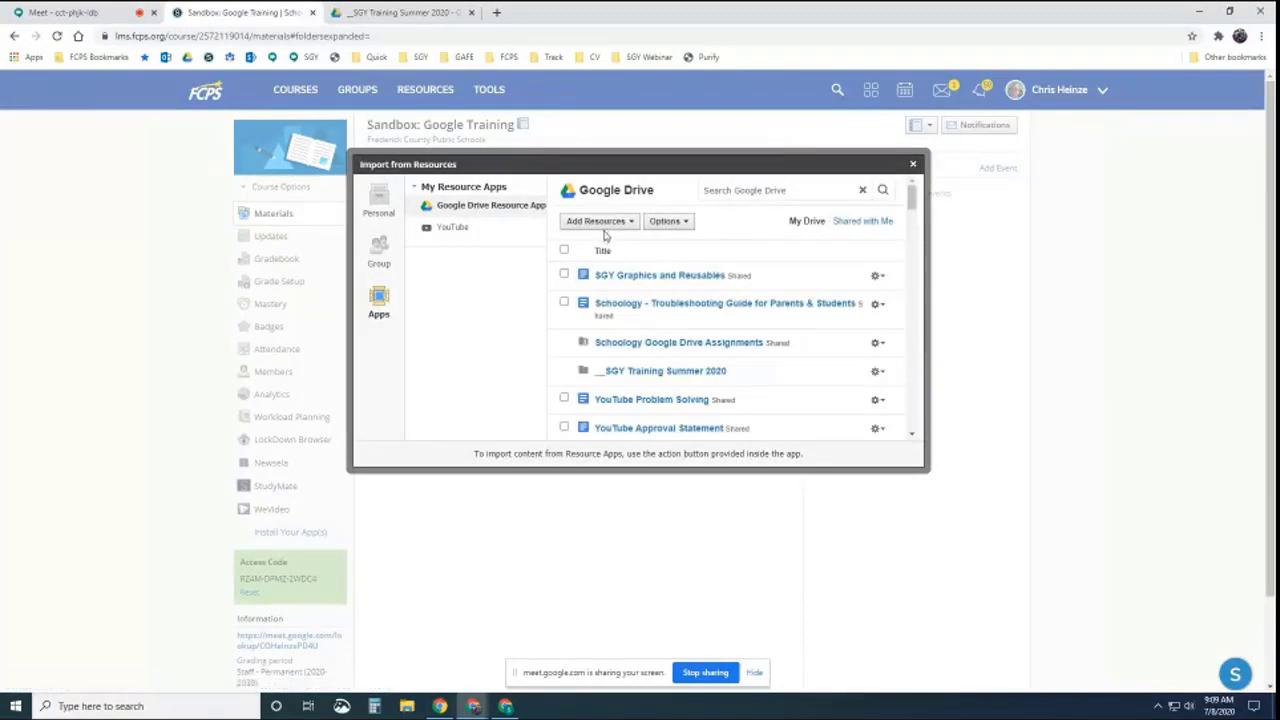
{"action": "left_click", "coordinate": [744, 191]}
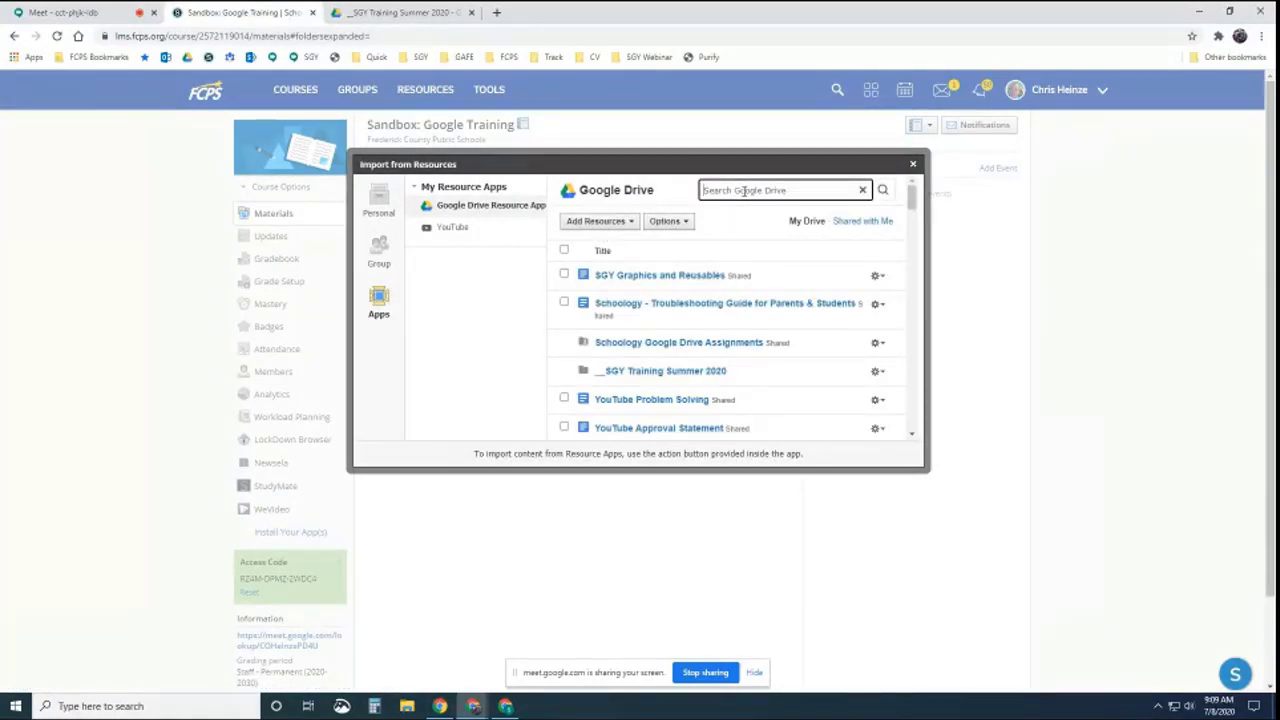
{"action": "left_click", "coordinate": [655, 372]}
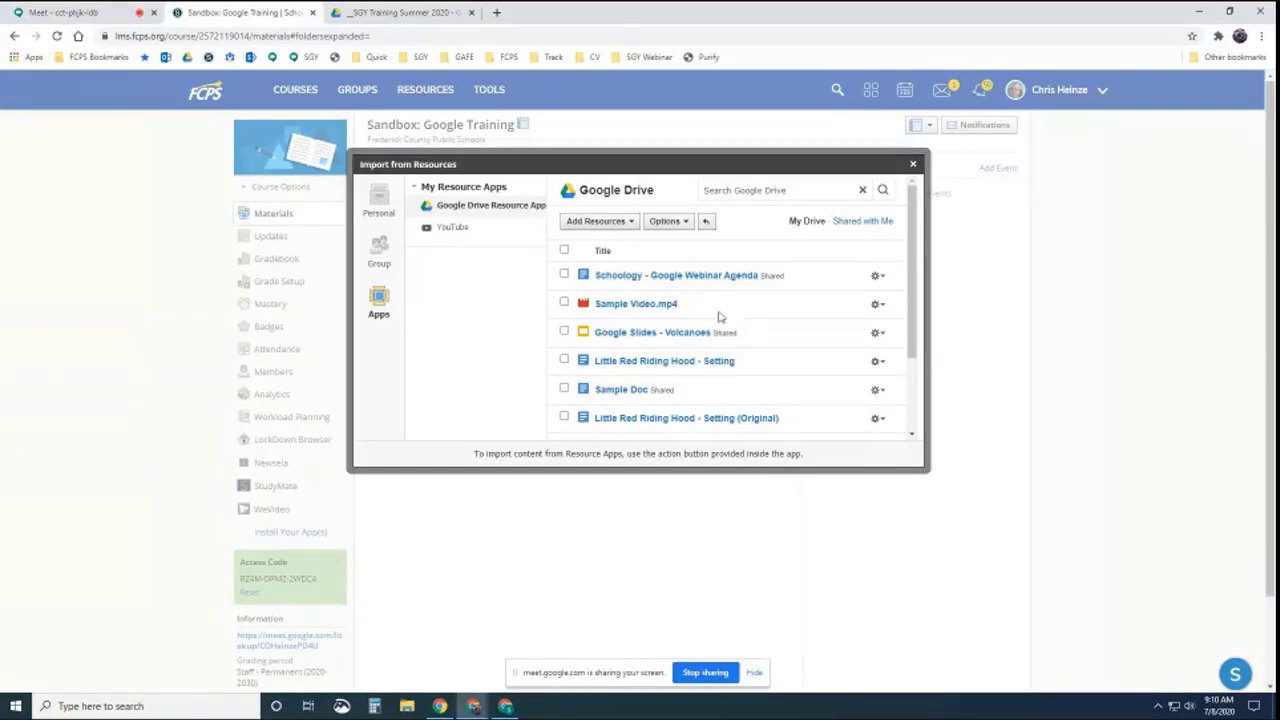
{"action": "left_click", "coordinate": [564, 274]}
Import the agenda as a .docx file, view it, and return to the materials page
{"action": "left_click", "coordinate": [596, 222]}
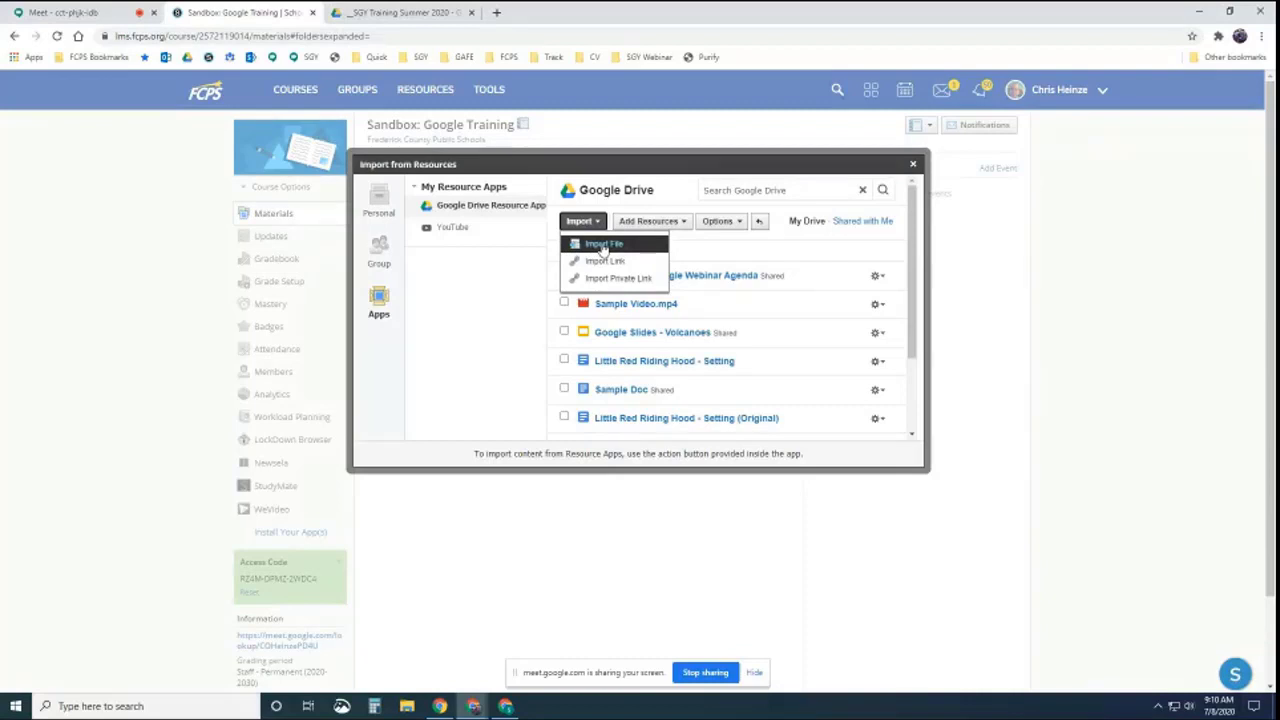
{"action": "left_click", "coordinate": [603, 246]}
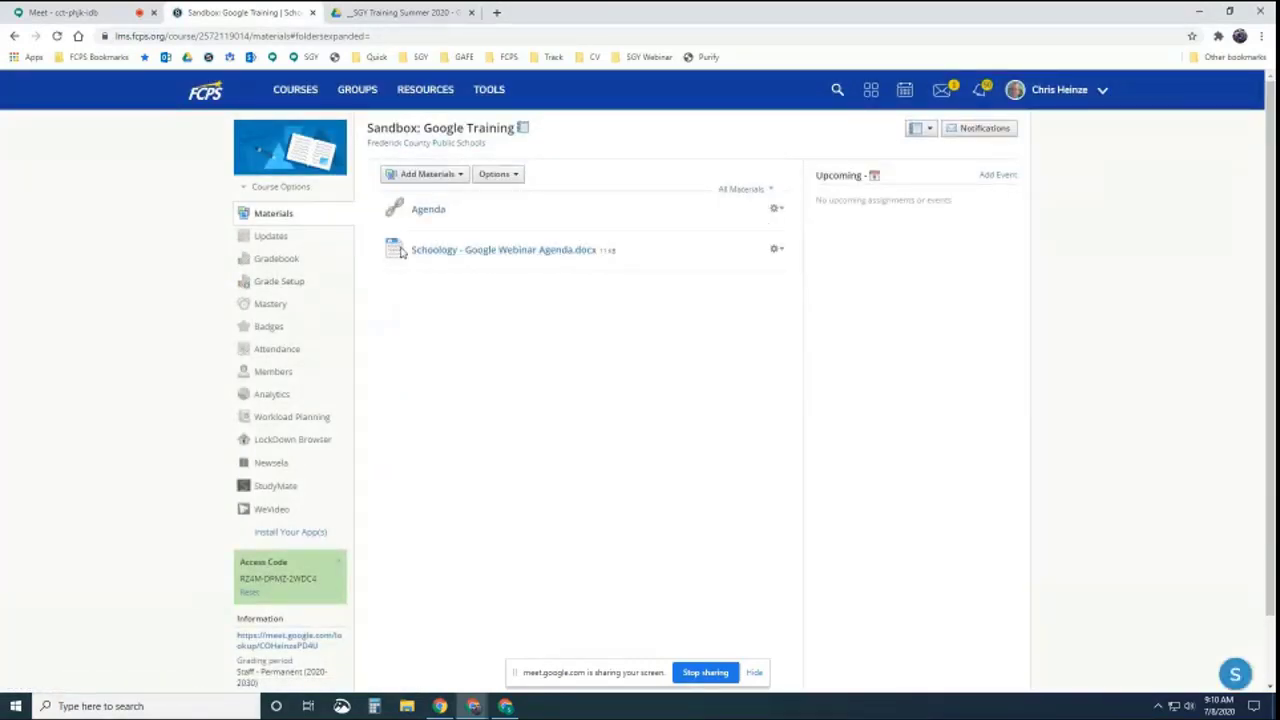
{"action": "left_click", "coordinate": [543, 252]}
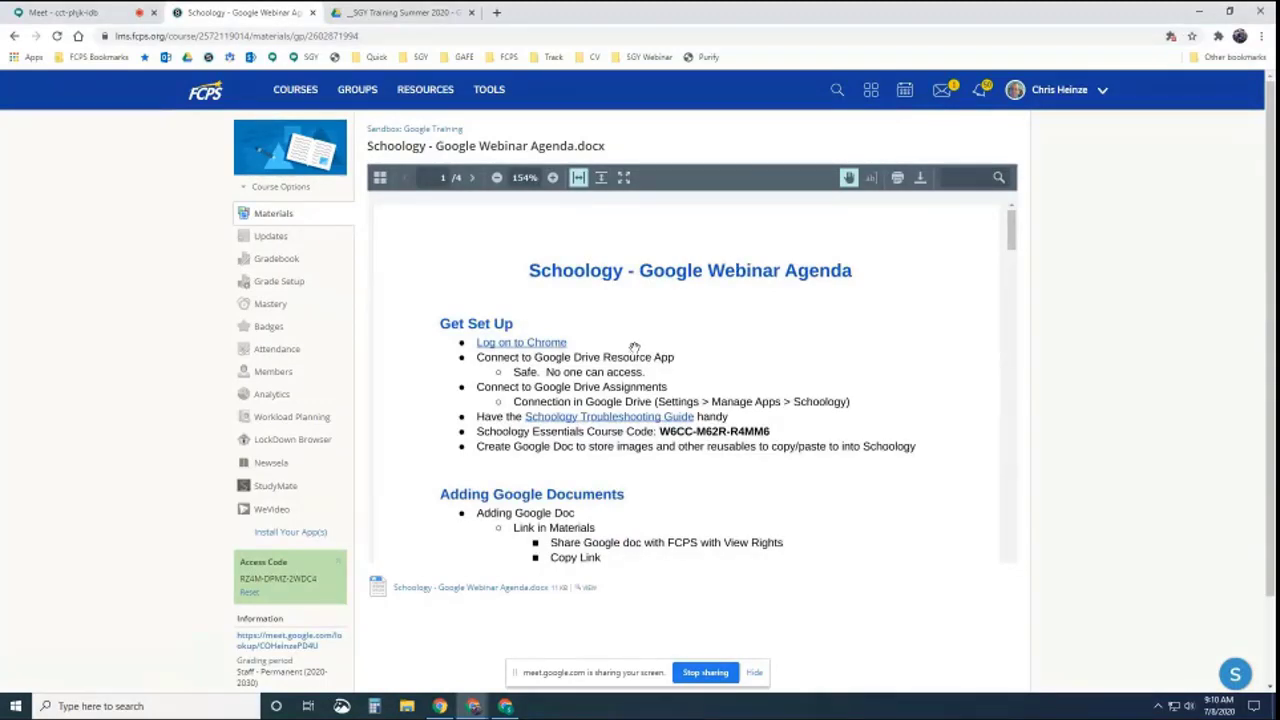
{"action": "left_click", "coordinate": [428, 131]}
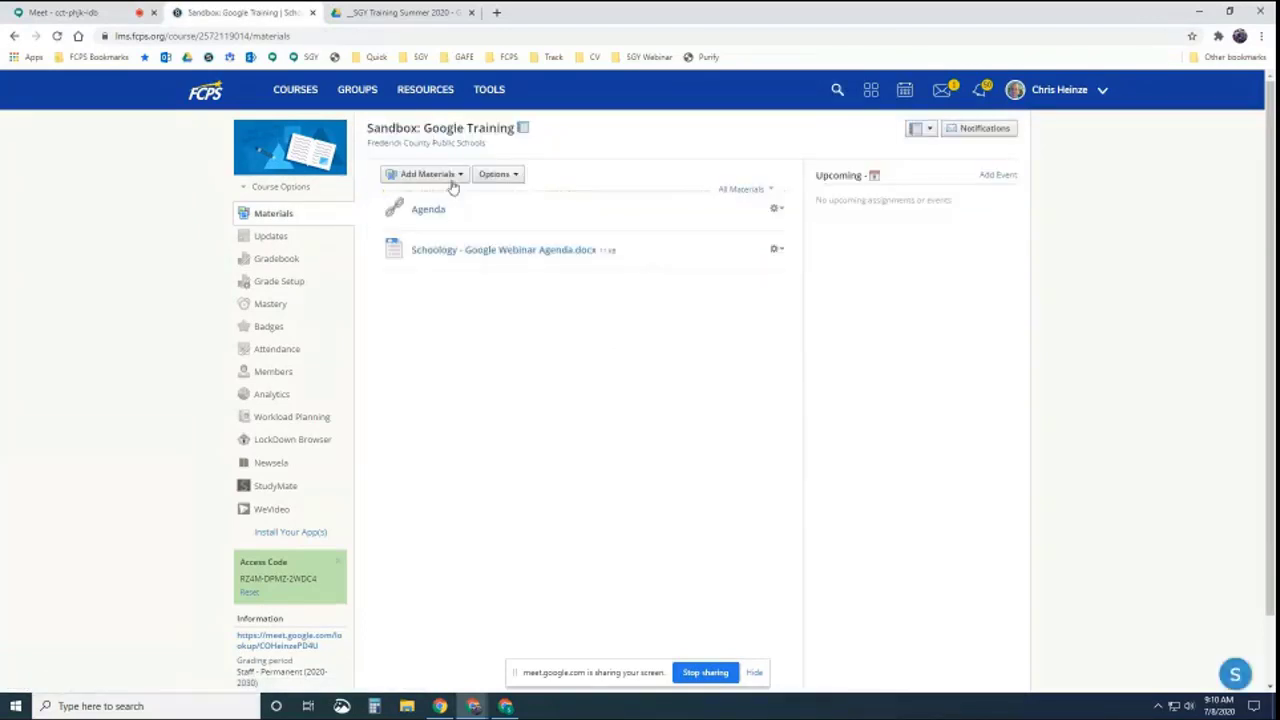
Import the Schoology - Google Webinar Agenda from _SGY Training Summer 2020 in Google Drive as a link
{"action": "left_click", "coordinate": [450, 180]}
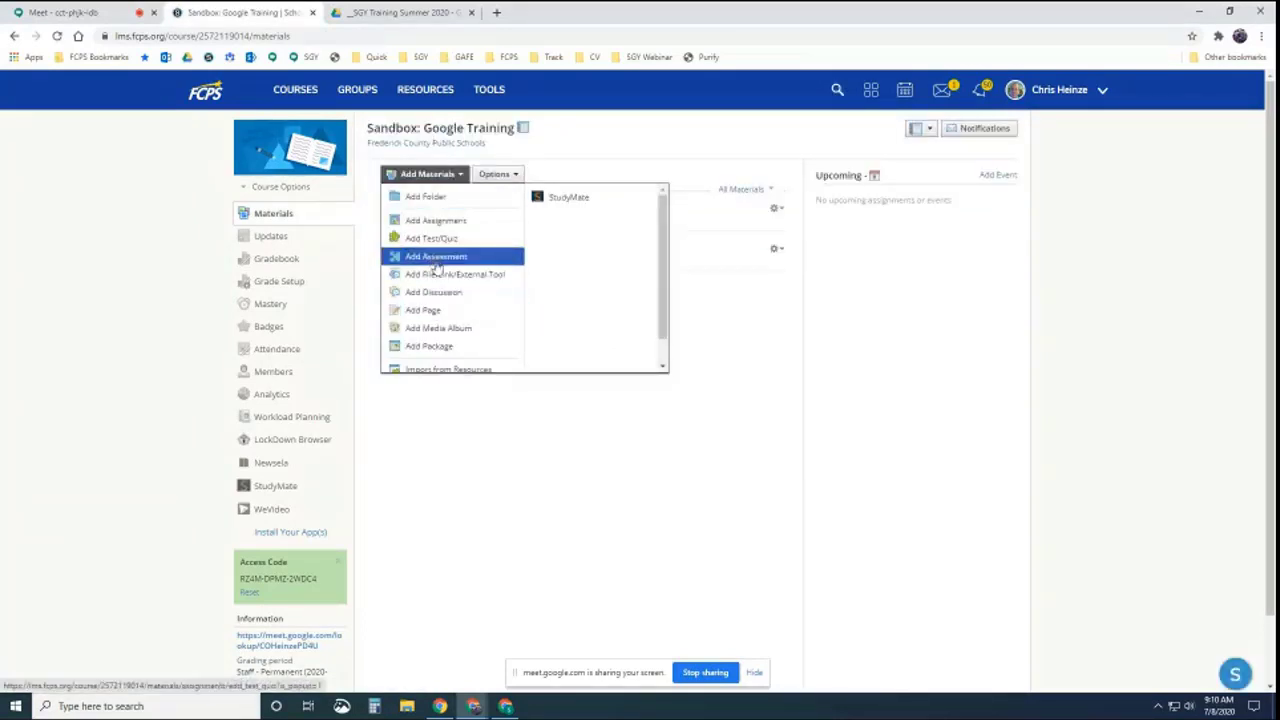
{"action": "left_click", "coordinate": [437, 369]}
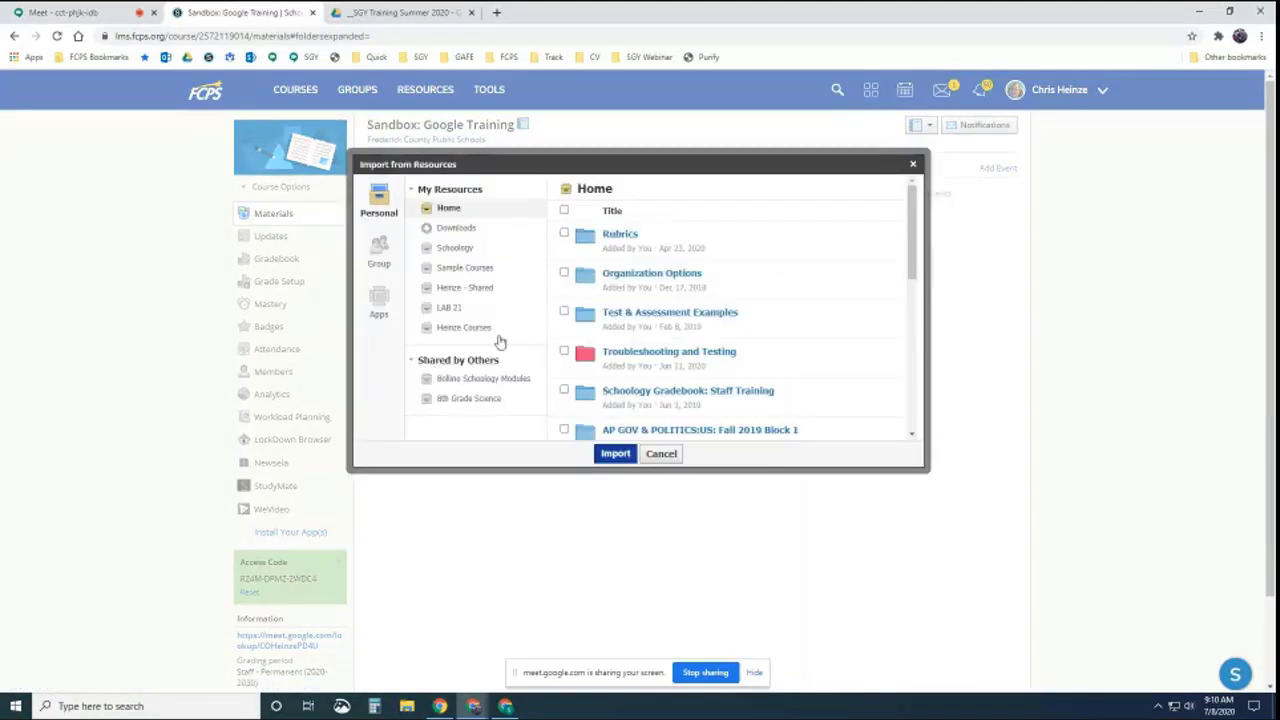
{"action": "left_click", "coordinate": [378, 300]}
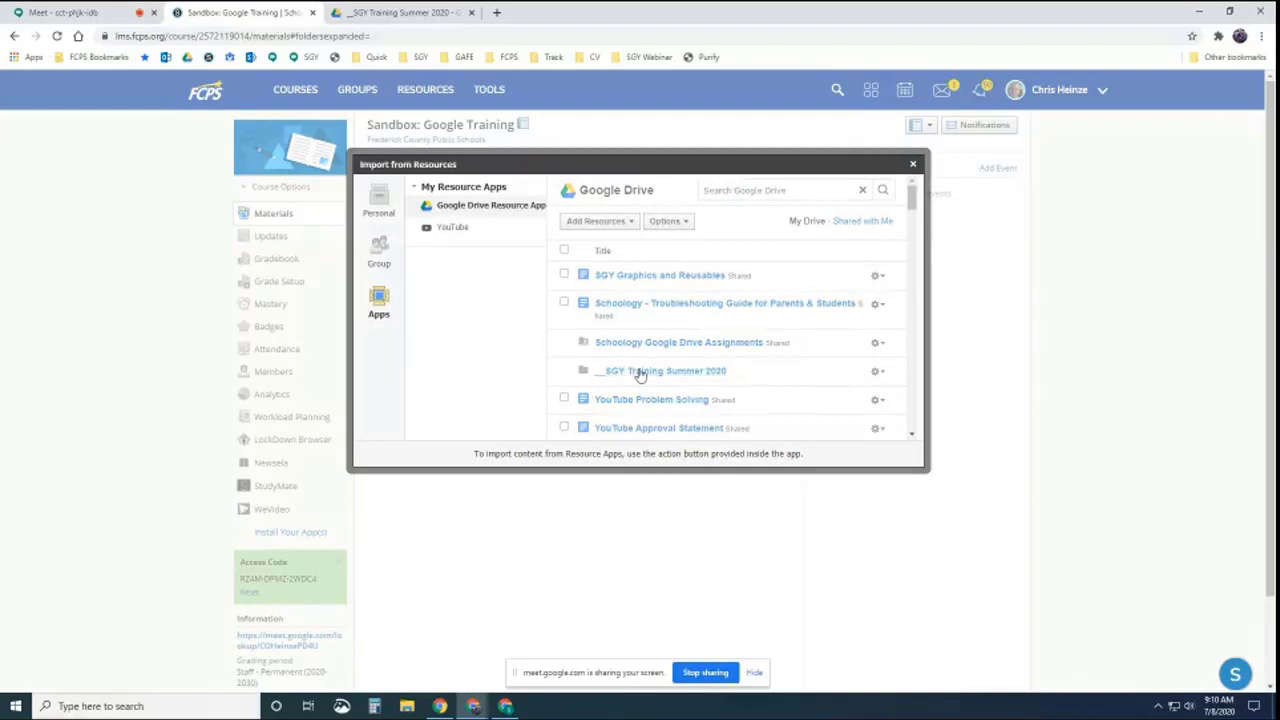
{"action": "left_click", "coordinate": [640, 372]}
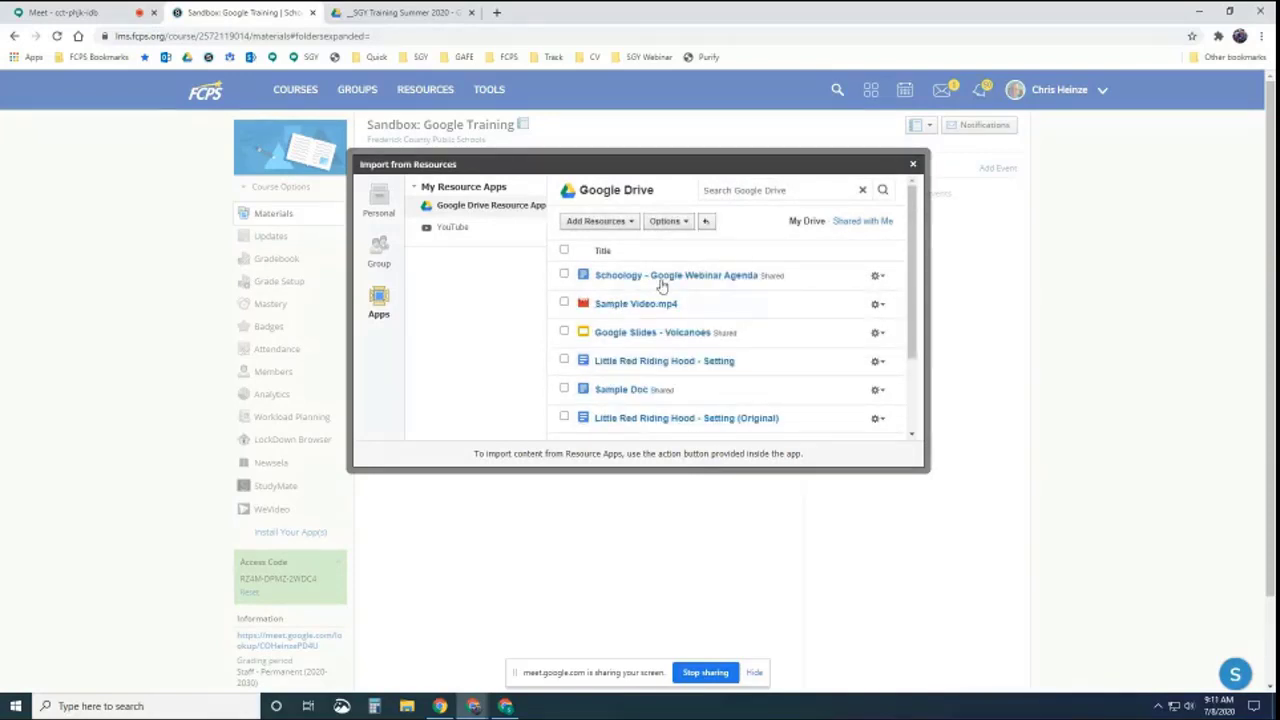
{"action": "left_click", "coordinate": [563, 276]}
{"action": "left_click", "coordinate": [581, 221]}
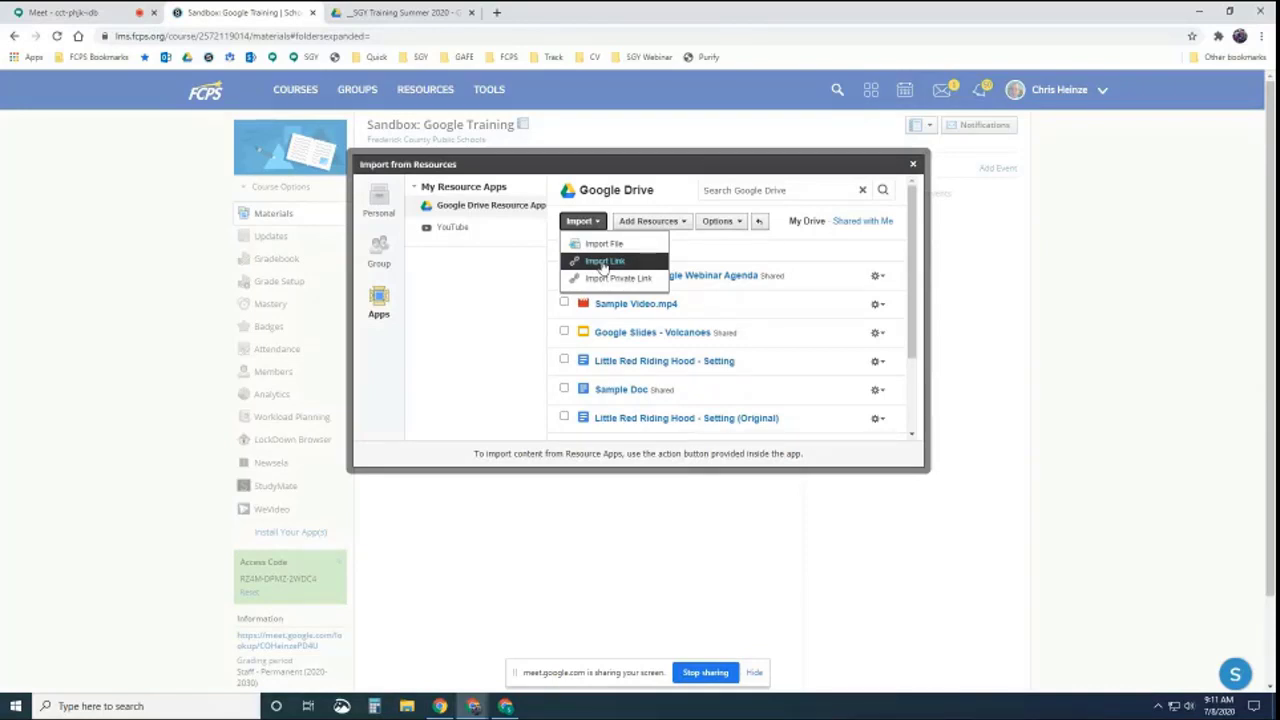
{"action": "left_click", "coordinate": [604, 261]}
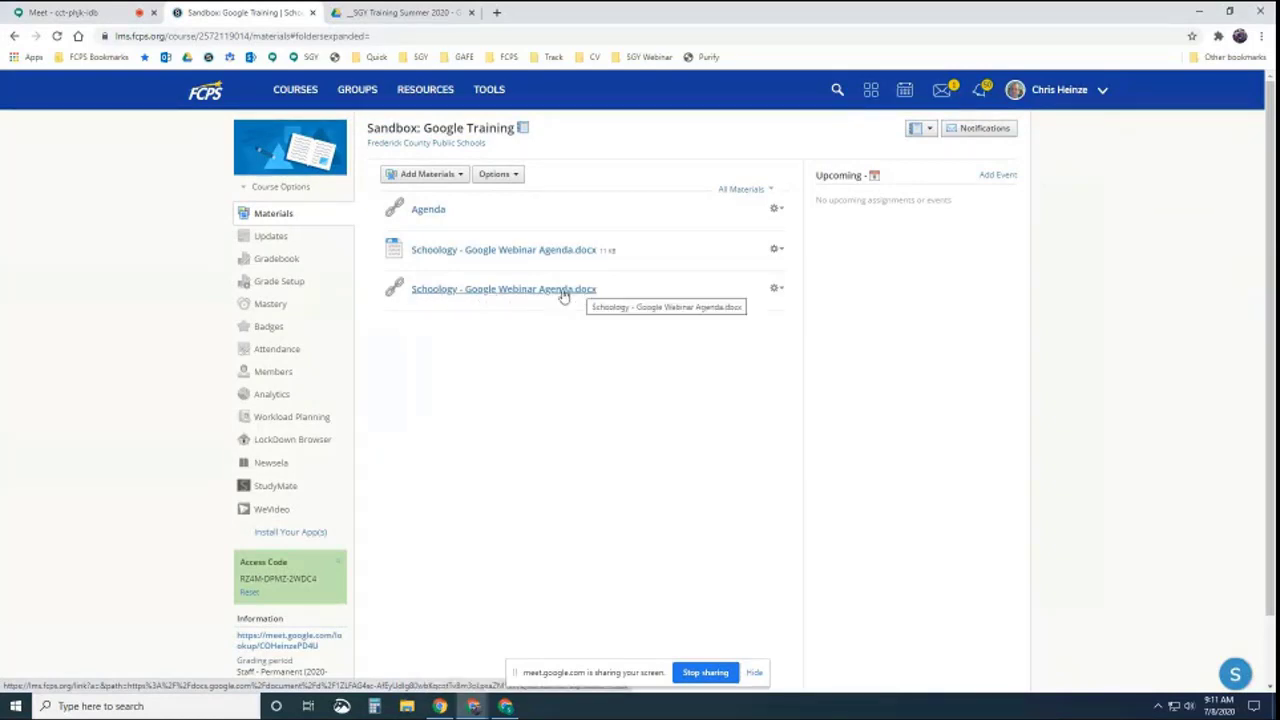
Retitle the link 'Schoology - Google Webinar Agenda' without .docx, save, and open it in Google Docs
{"action": "left_click", "coordinate": [775, 288]}
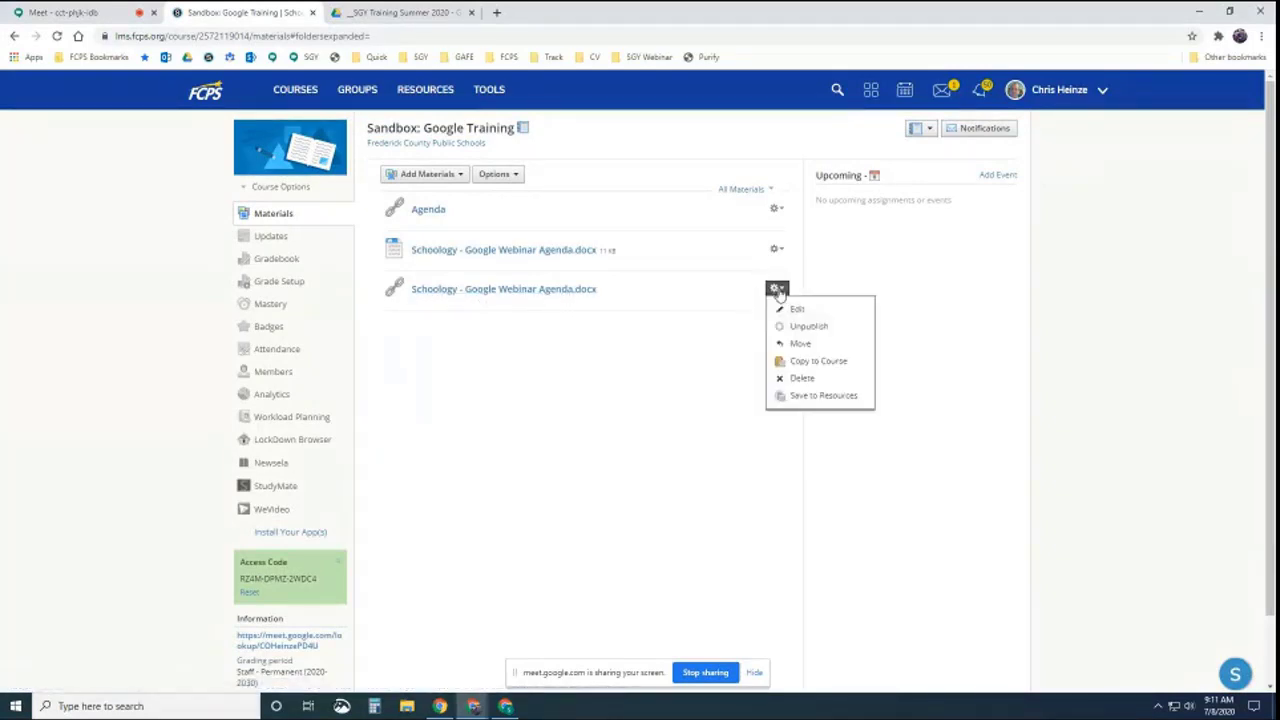
{"action": "left_click", "coordinate": [786, 306]}
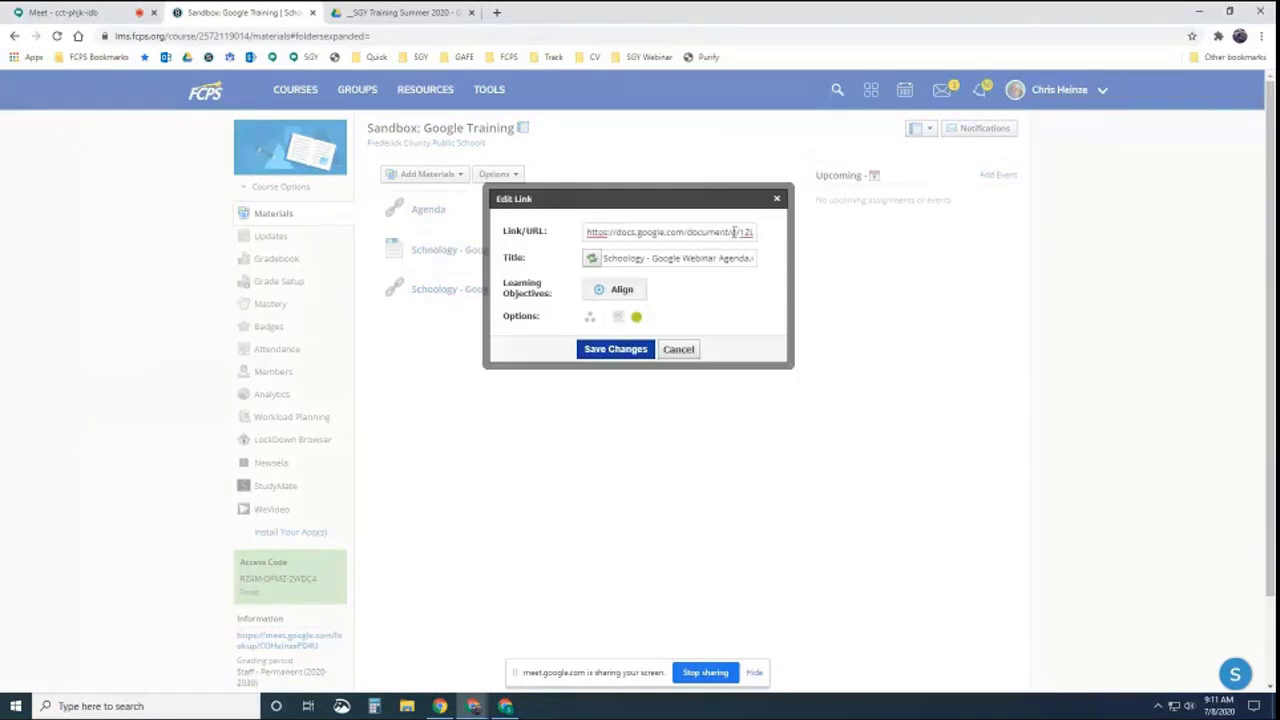
{"action": "left_click_drag", "start_coordinate": [705, 260], "coordinate": [777, 260]}
{"action": "left_click", "coordinate": [733, 258]}
{"action": "key", "text": "BackSpace"}
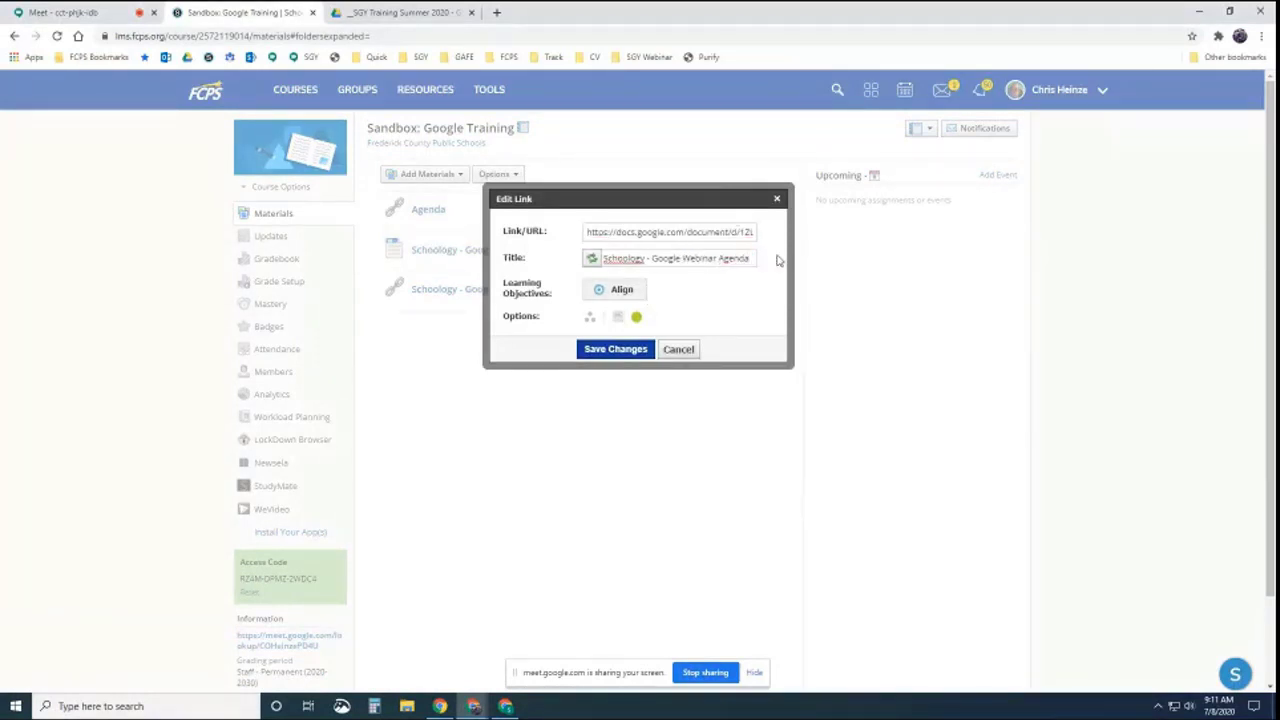
{"action": "left_click", "coordinate": [606, 350]}
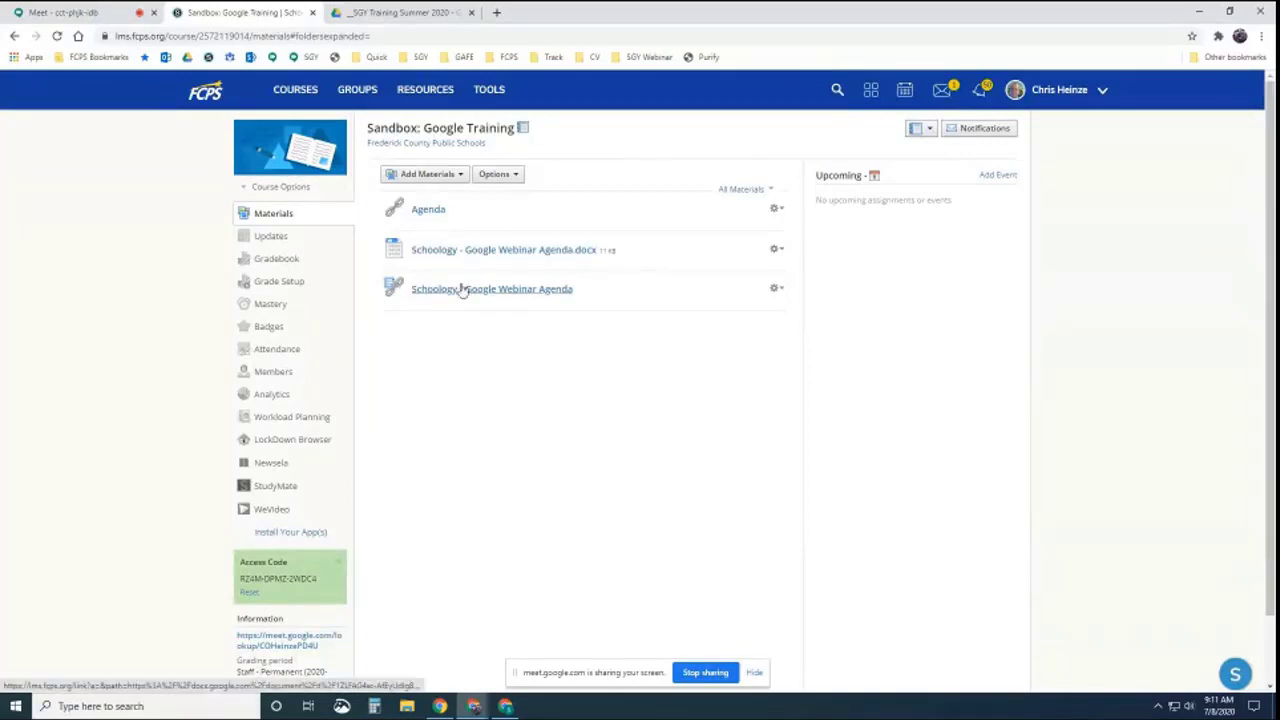
{"action": "left_click", "coordinate": [491, 290]}
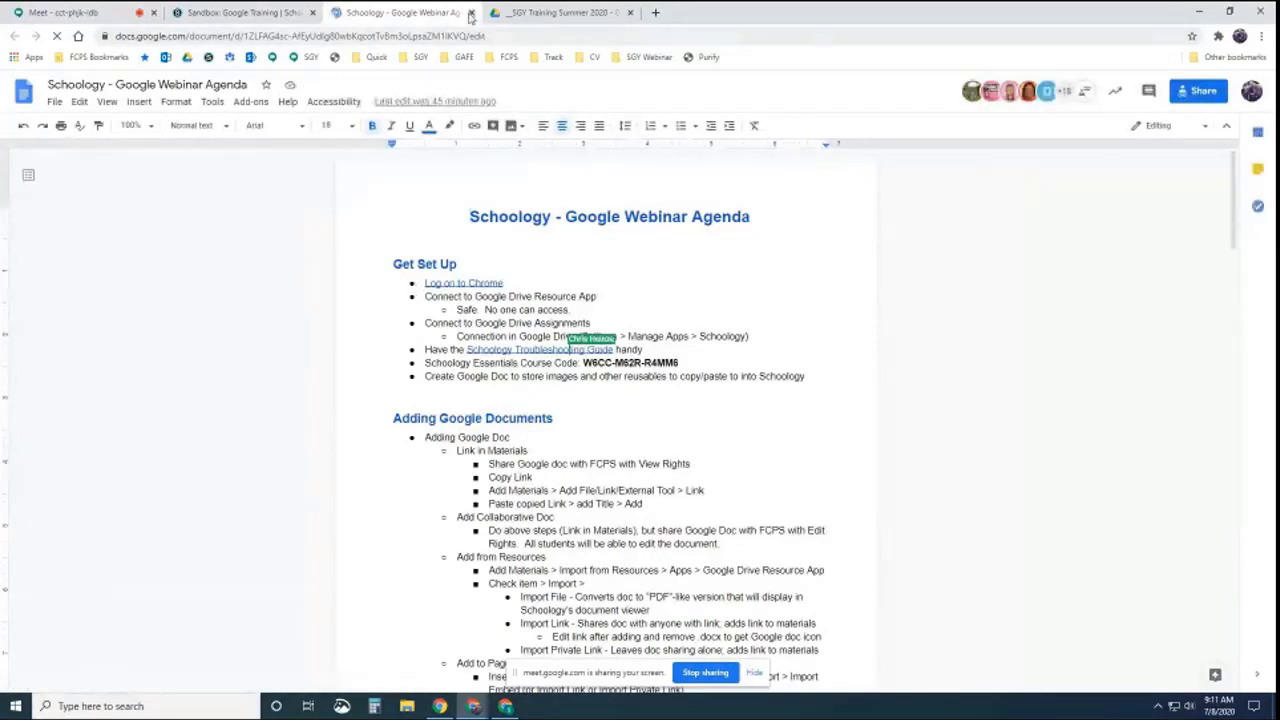
Close the Doc, view the embedded Agenda page, then switch to the _SGY Training Summer 2020 Drive tab
{"action": "left_click", "coordinate": [471, 13]}
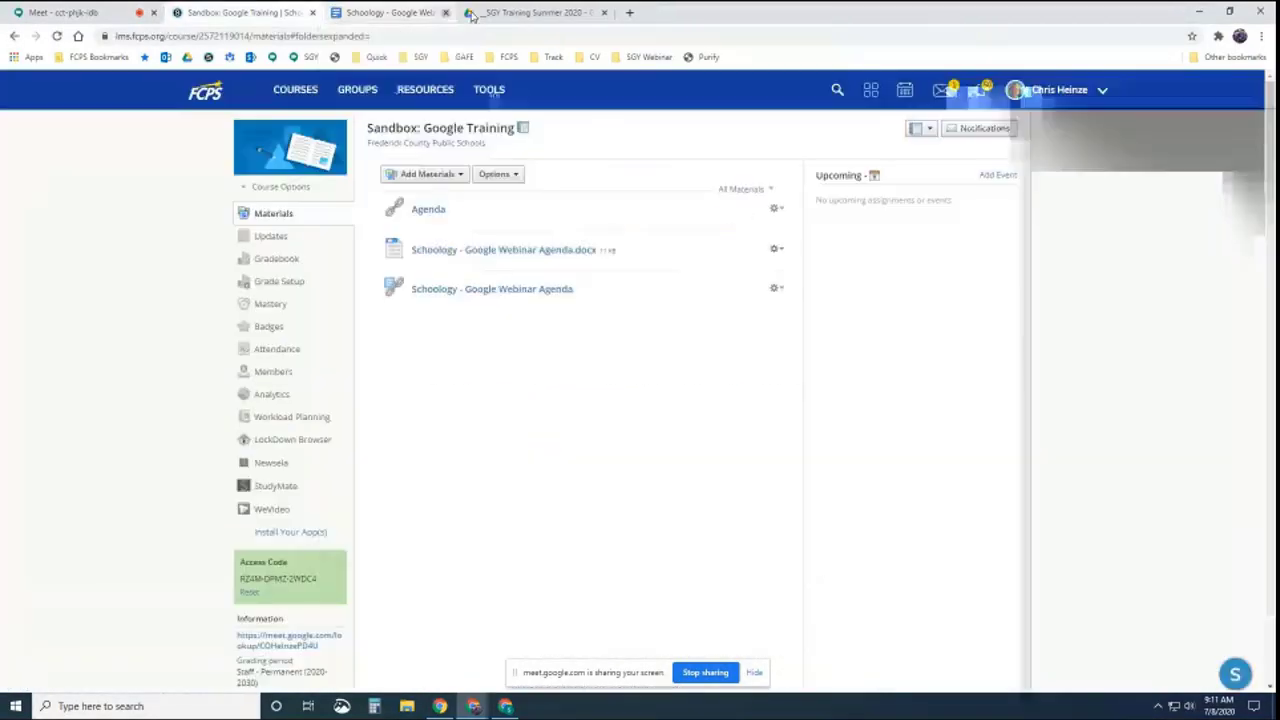
{"action": "left_click", "coordinate": [417, 216]}
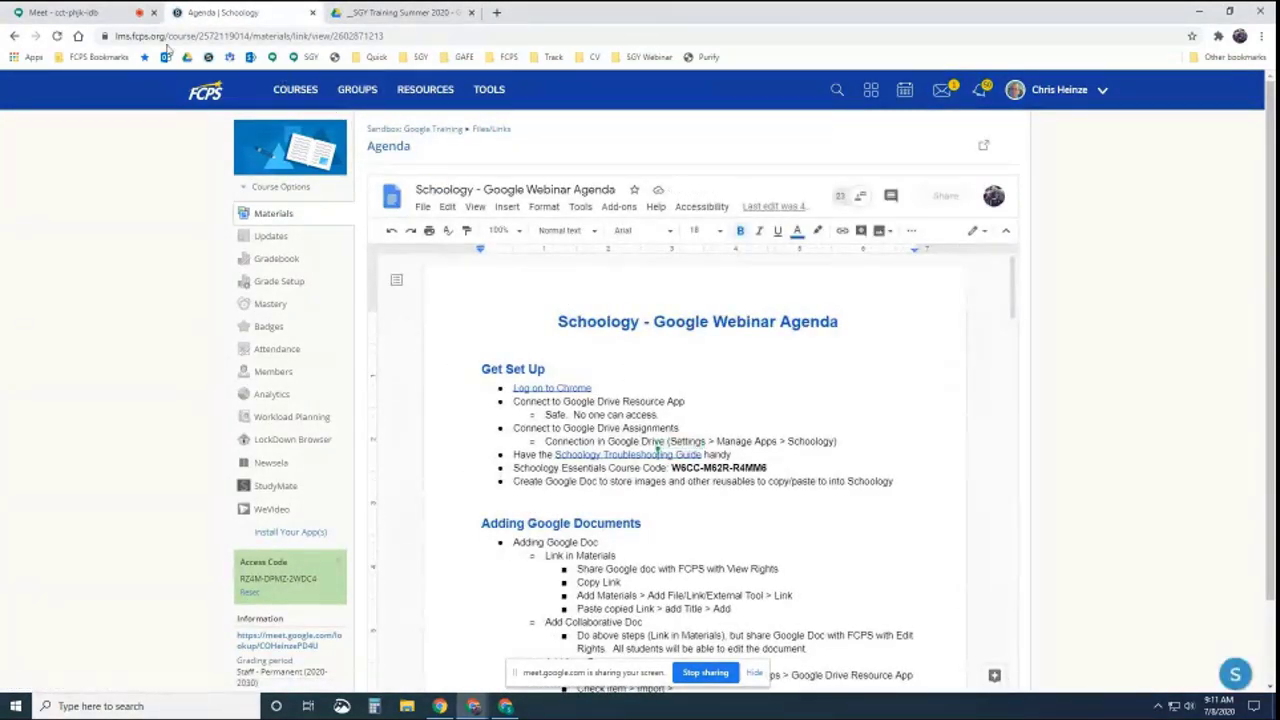
{"action": "left_click", "coordinate": [396, 130]}
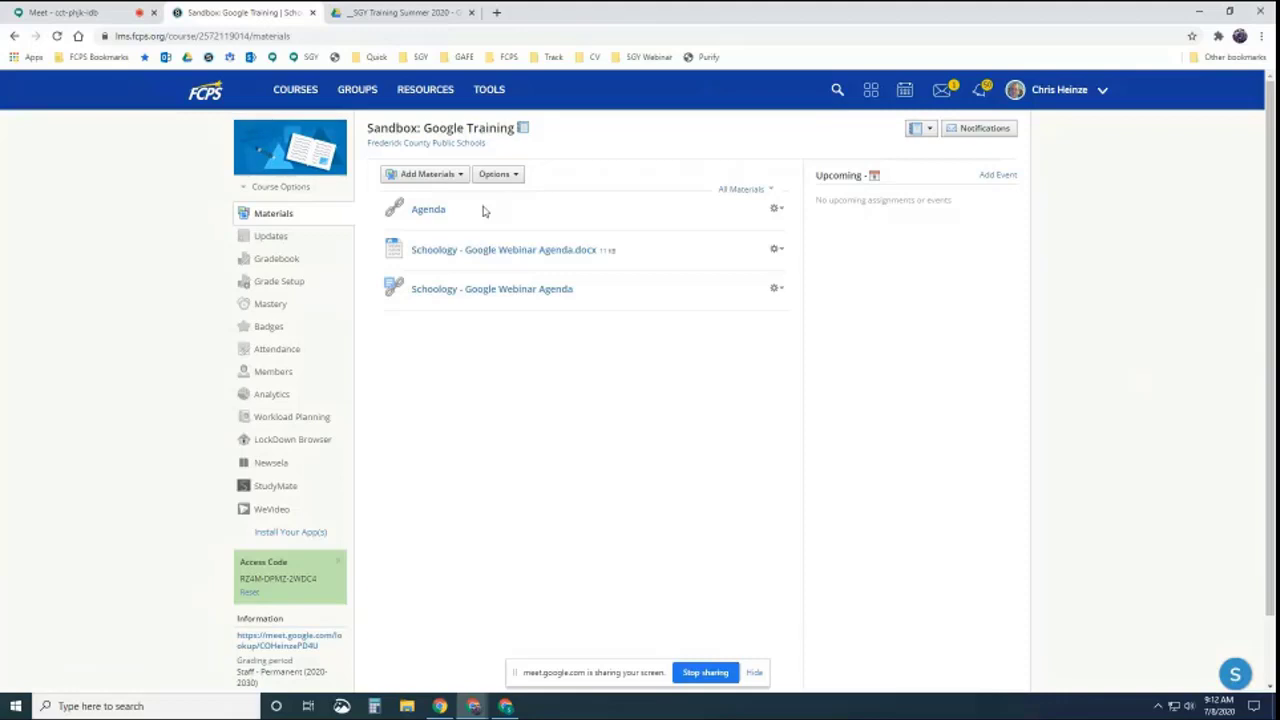
{"action": "left_click", "coordinate": [415, 14]}
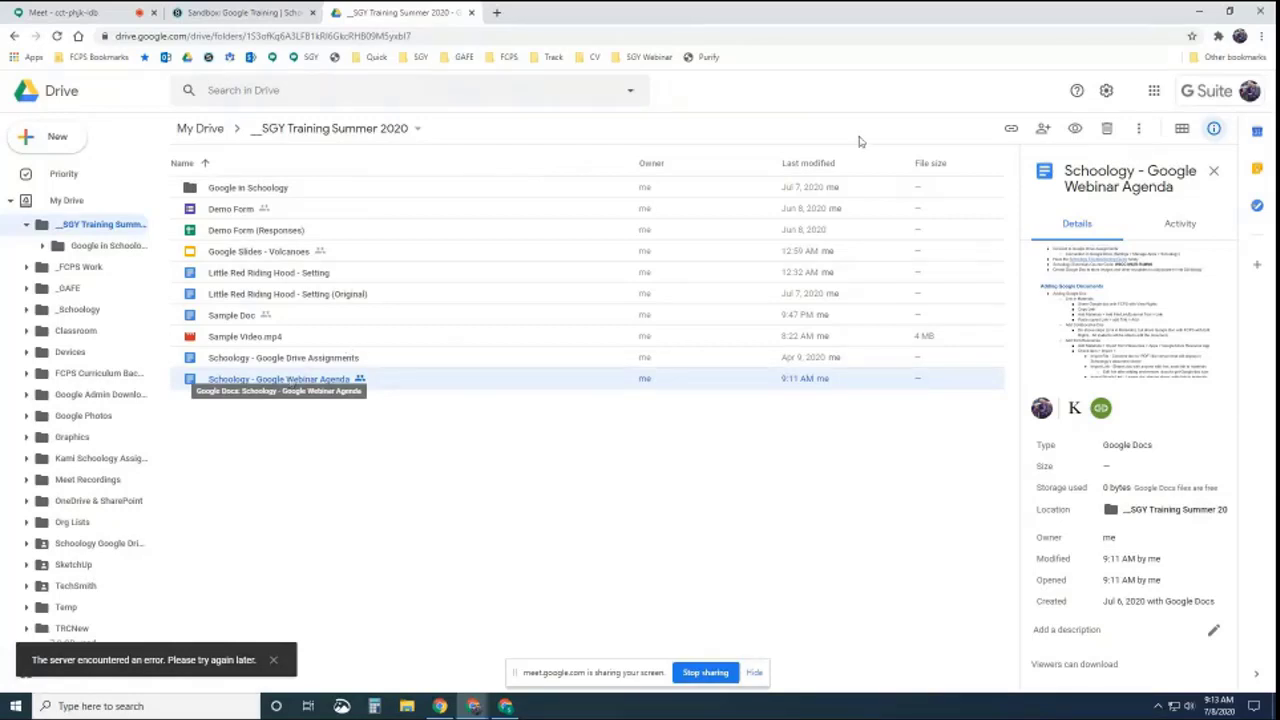
Review the agenda doc's link-sharing access in Drive, then return to the Schoology course tab
{"action": "left_click", "coordinate": [1043, 128]}
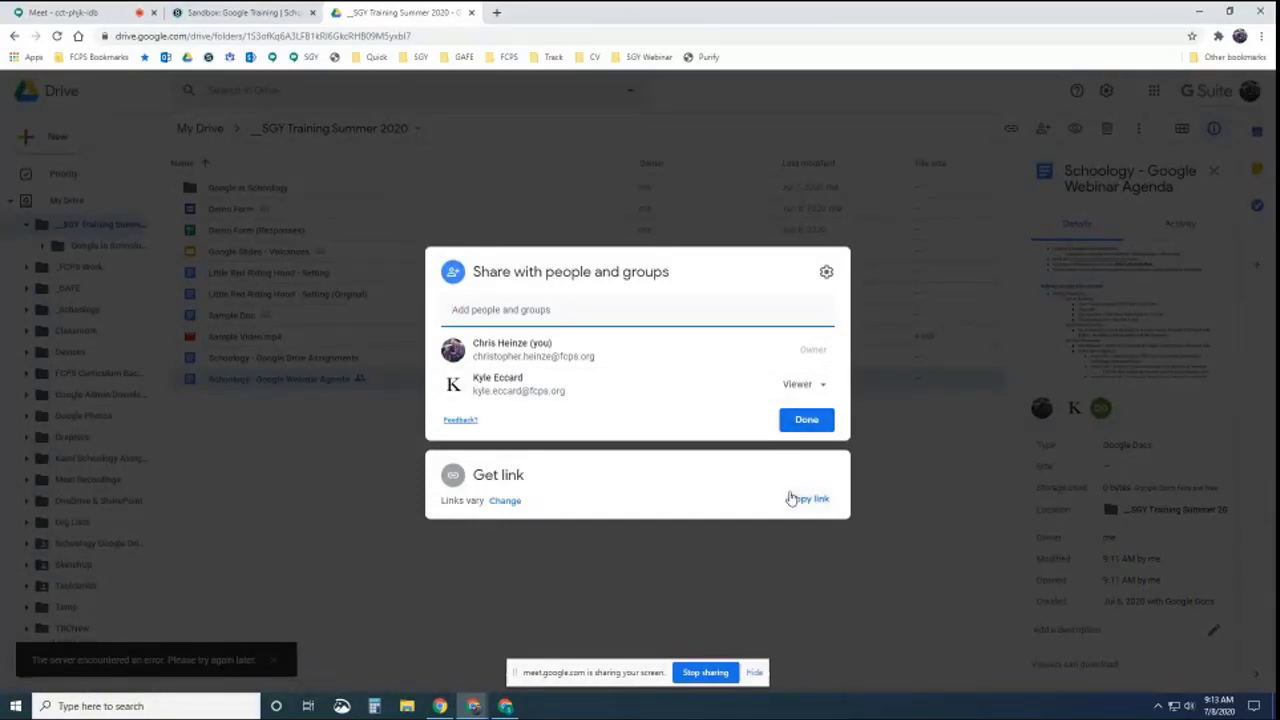
{"action": "left_click", "coordinate": [502, 500]}
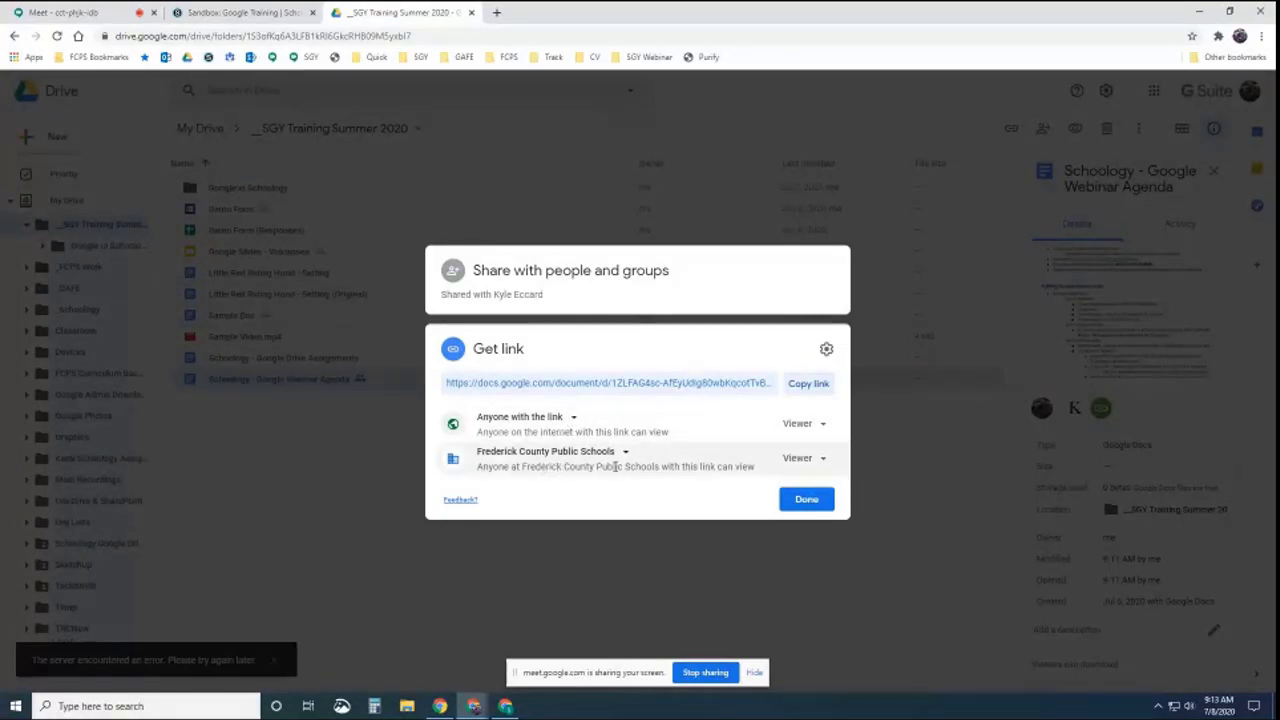
{"action": "left_click", "coordinate": [808, 502]}
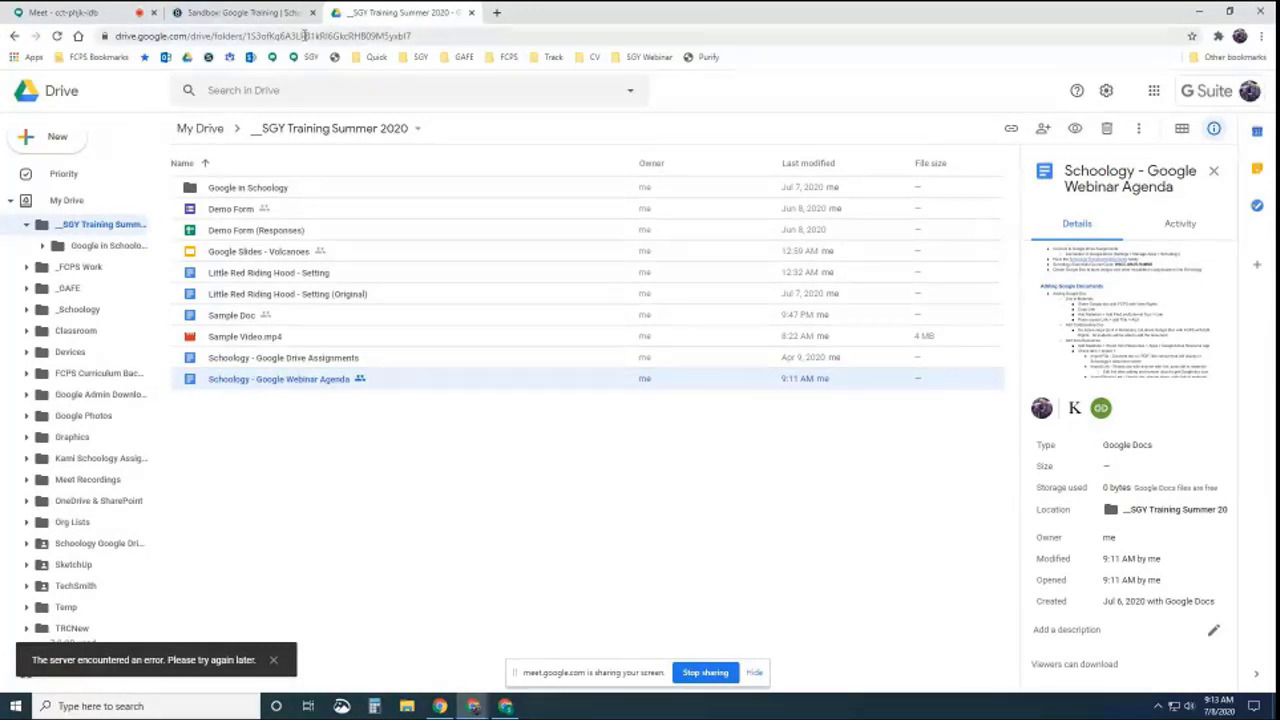
{"action": "left_click", "coordinate": [262, 12]}
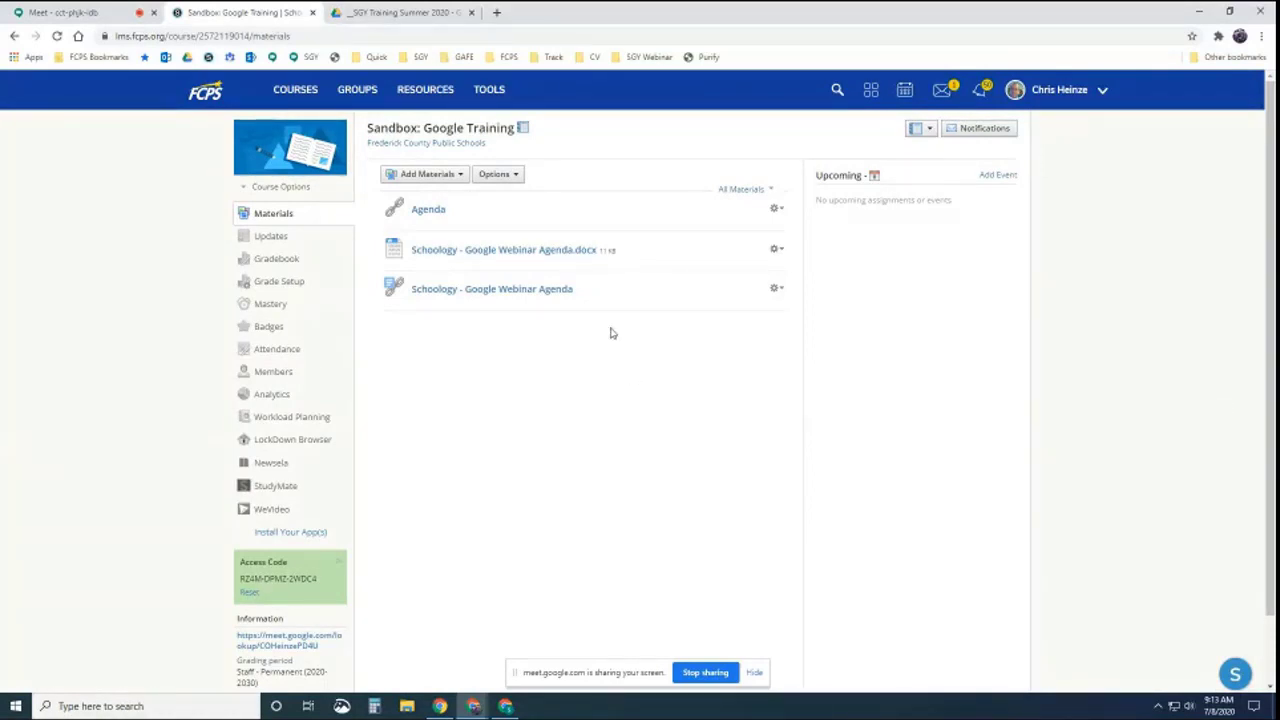
Abandon a new assignment, then start a new page titled 'Title' and move into its body
{"action": "left_click", "coordinate": [460, 176]}
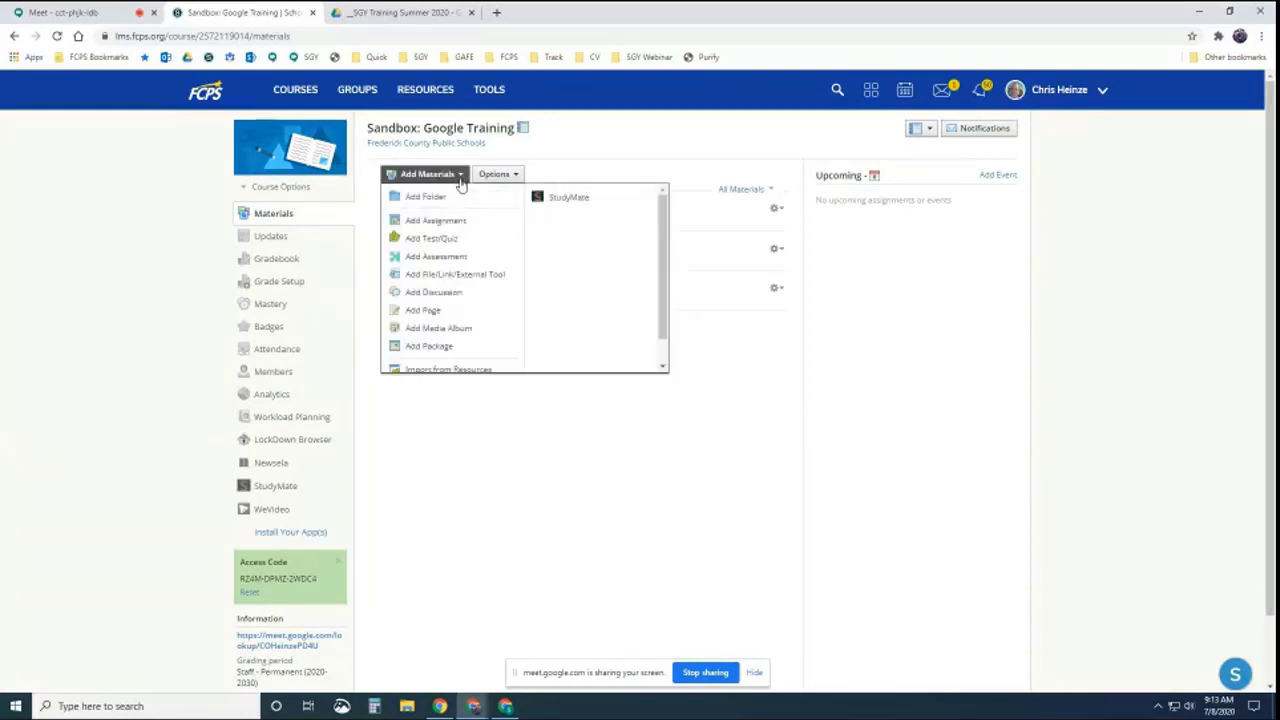
{"action": "left_click", "coordinate": [440, 226]}
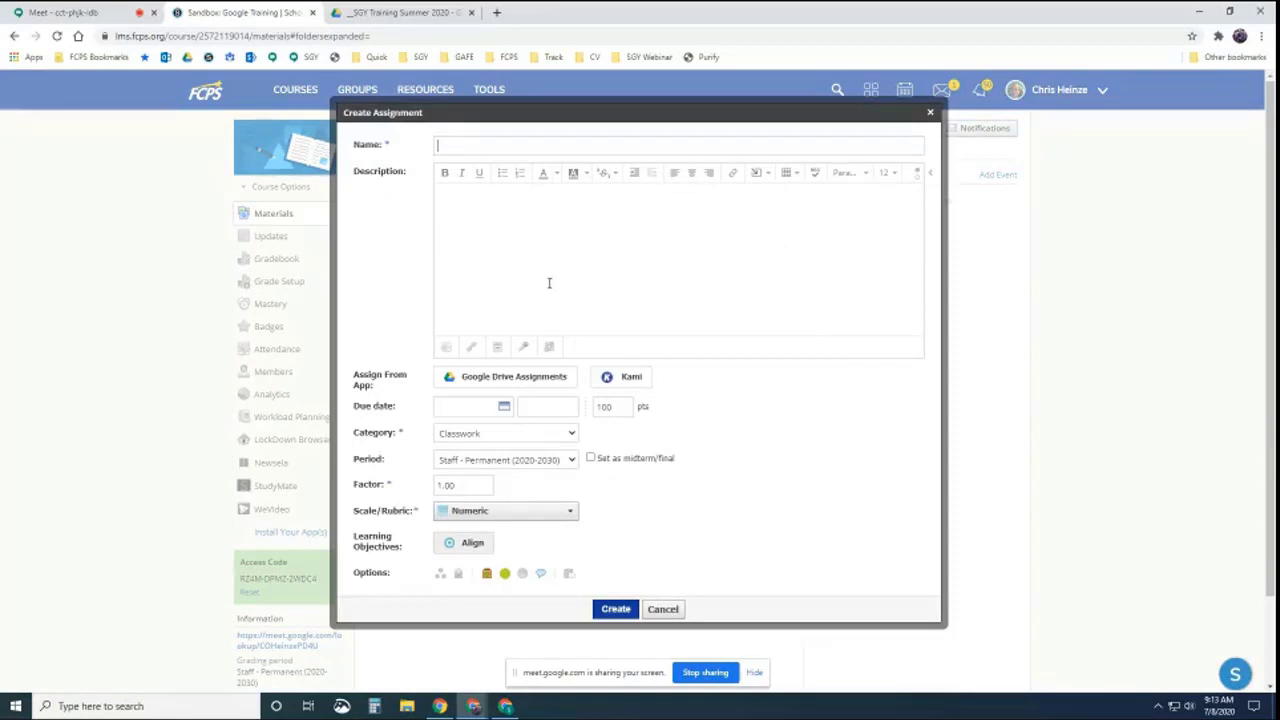
{"action": "left_click", "coordinate": [670, 610]}
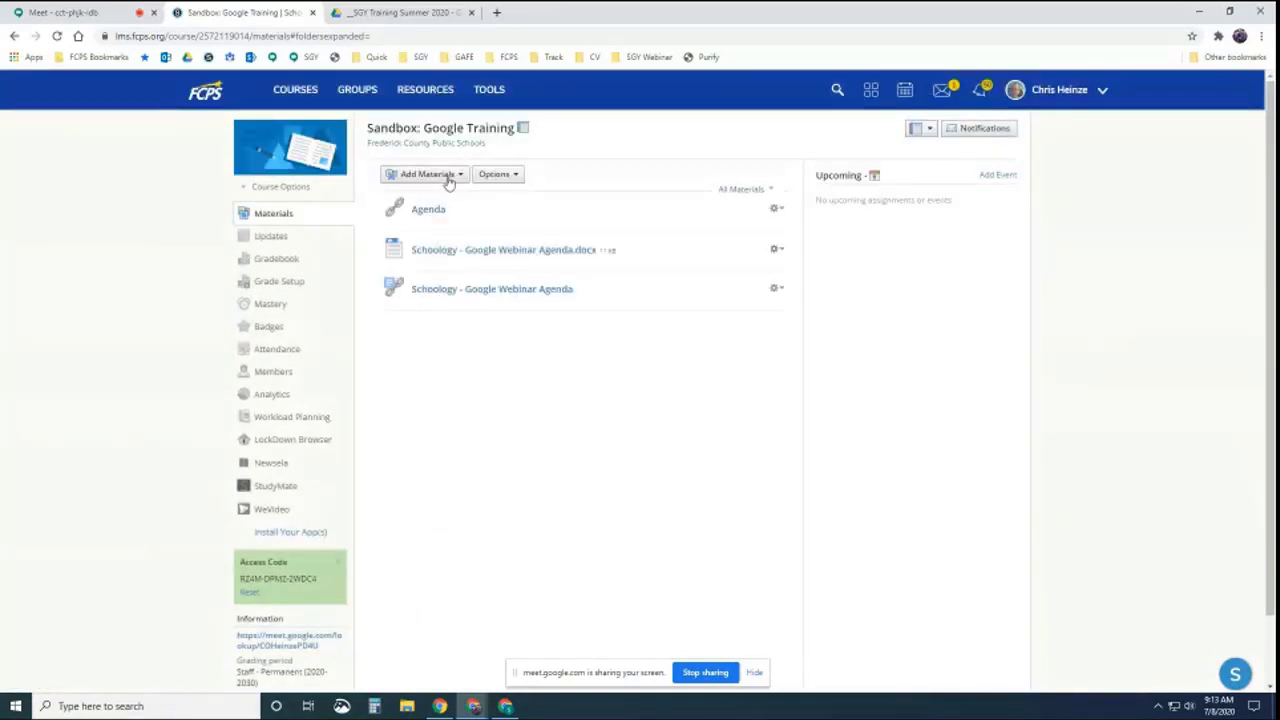
{"action": "left_click", "coordinate": [450, 176]}
{"action": "left_click", "coordinate": [429, 311]}
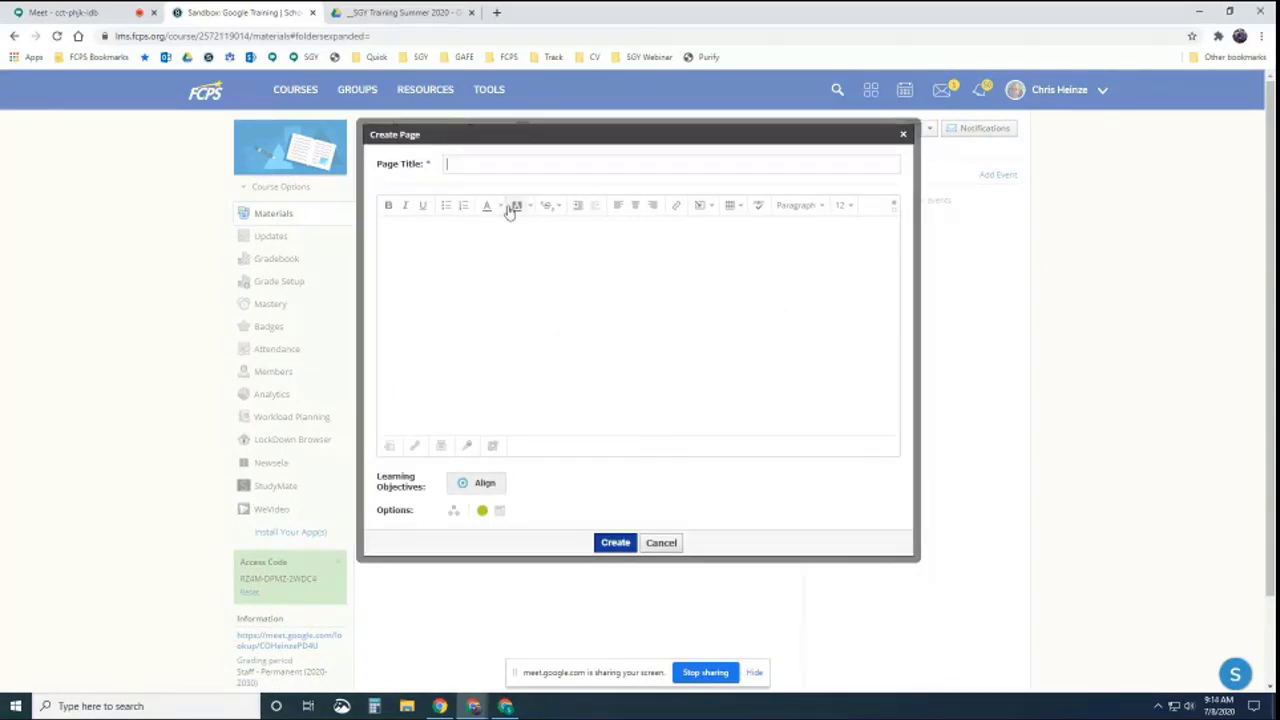
{"action": "type", "text": "Title"}
{"action": "left_click", "coordinate": [474, 251]}
Embed the Schoology - Google Webinar Agenda doc from the SGY Training Summer 2020 Drive folder
{"action": "left_click", "coordinate": [710, 207]}
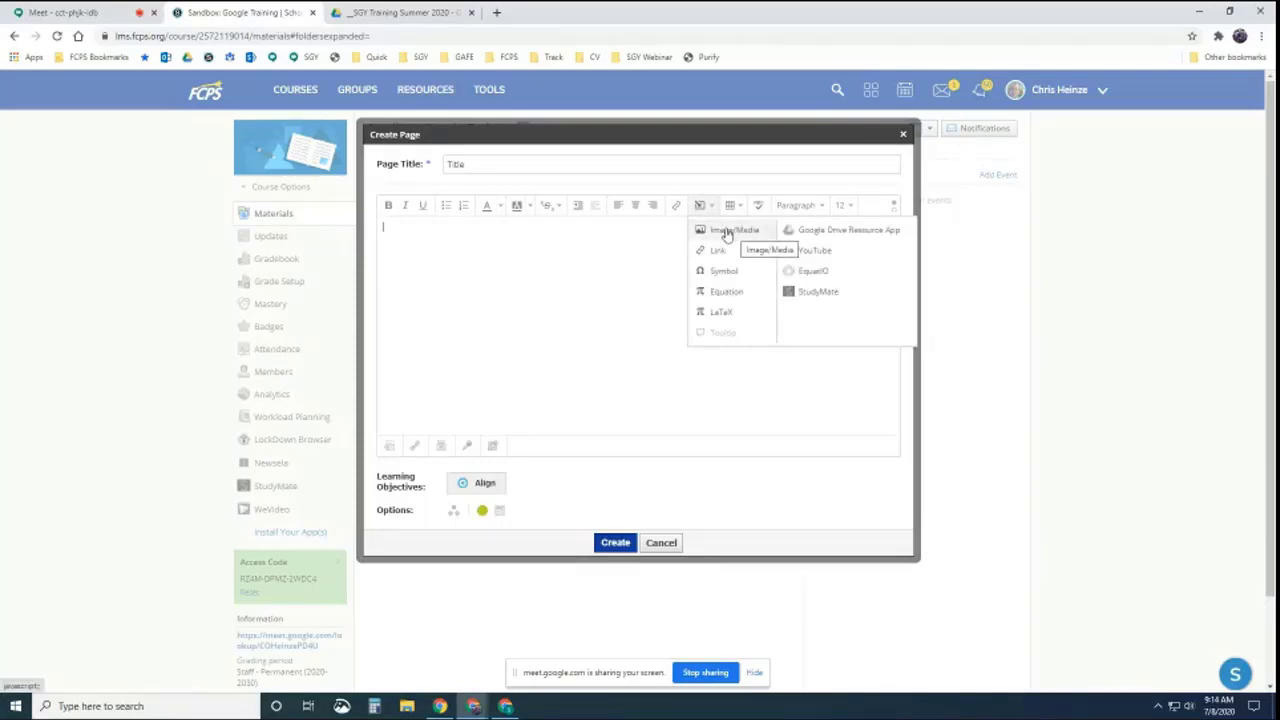
{"action": "left_click", "coordinate": [840, 232]}
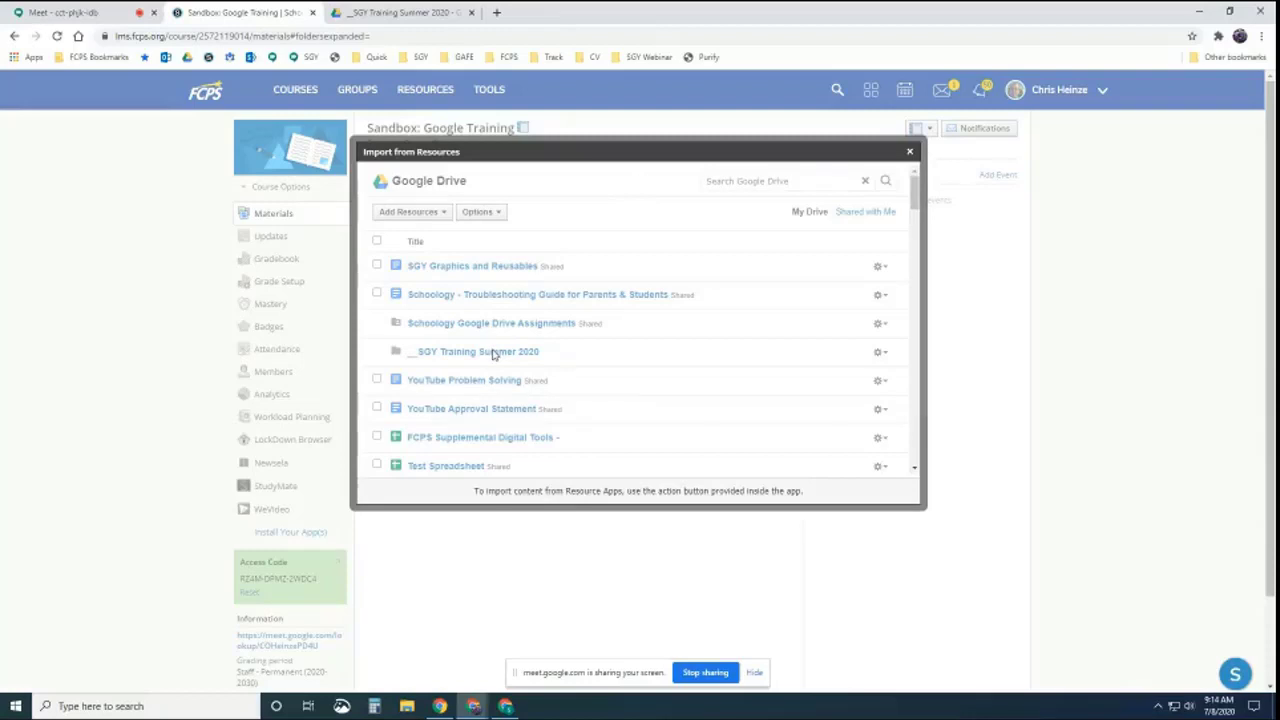
{"action": "left_click", "coordinate": [493, 352]}
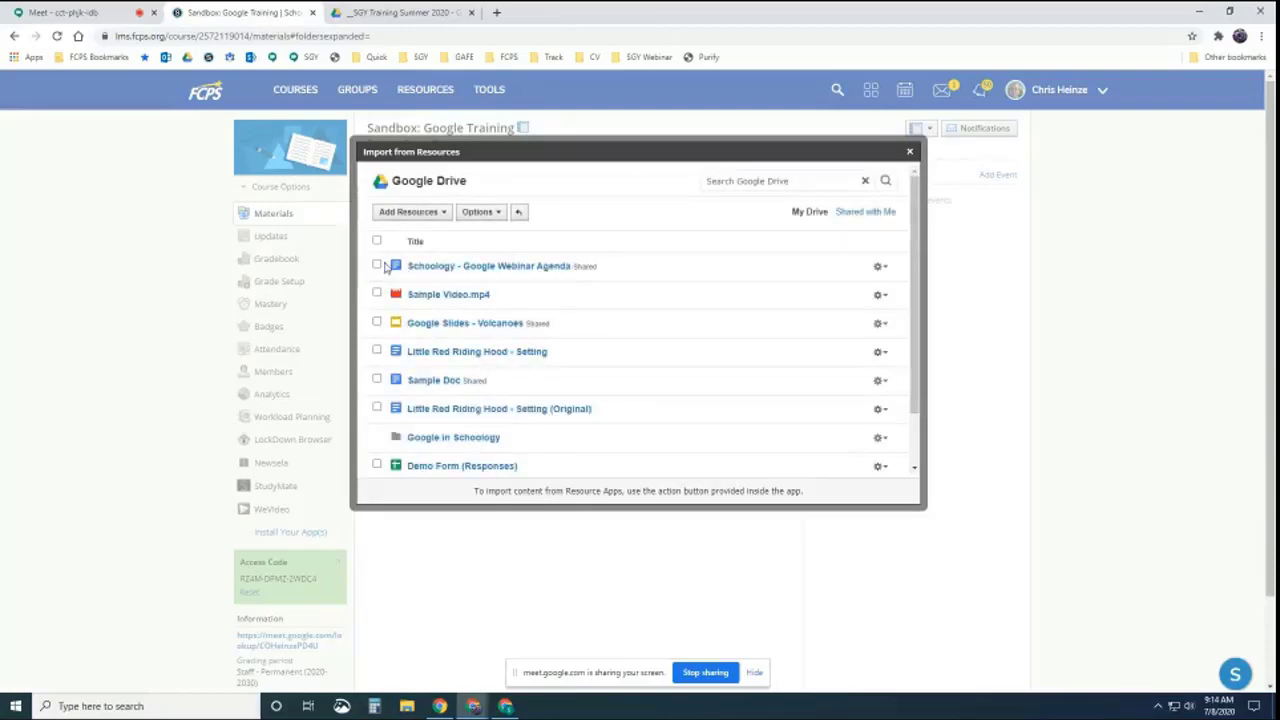
{"action": "left_click", "coordinate": [378, 265]}
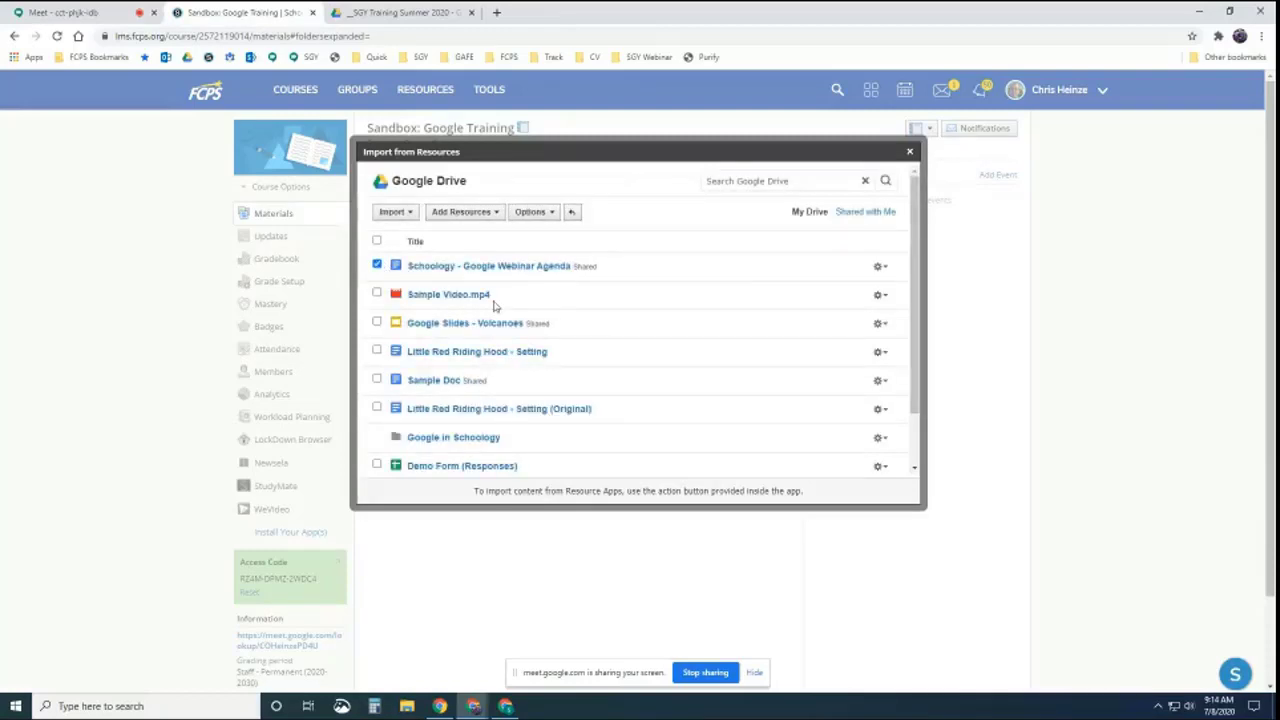
{"action": "left_click", "coordinate": [411, 214]}
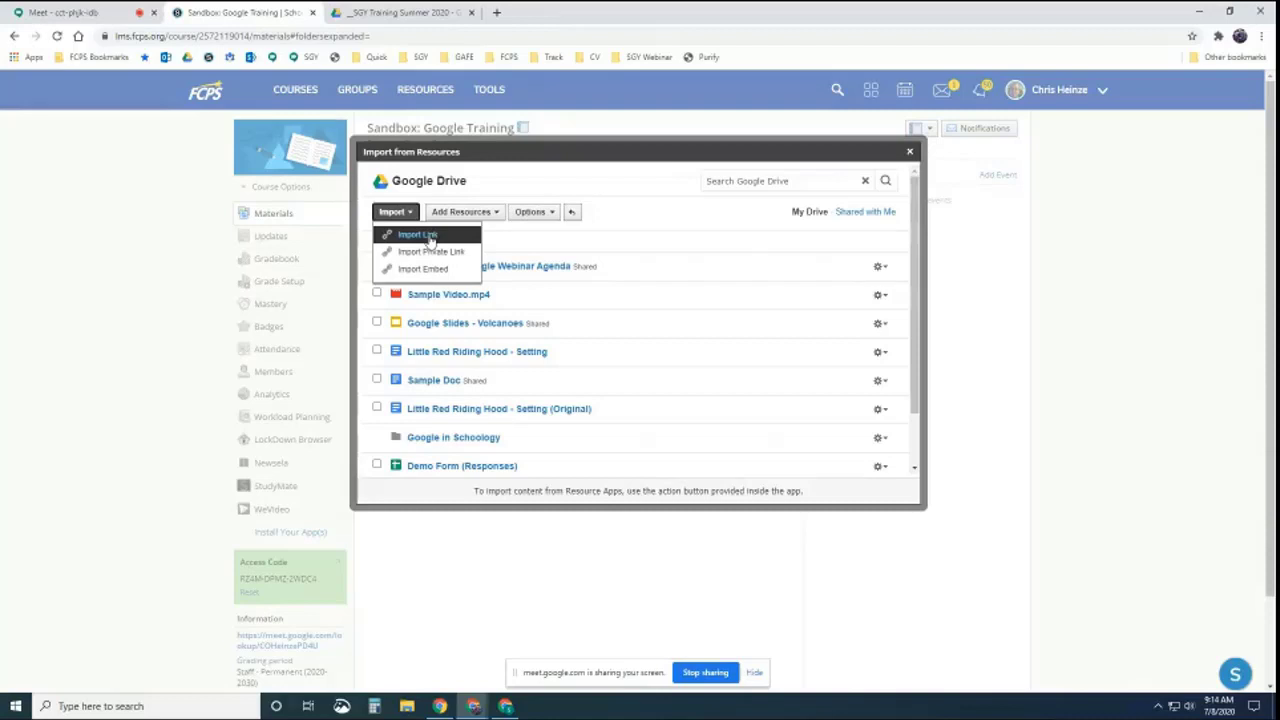
{"action": "left_click", "coordinate": [428, 270]}
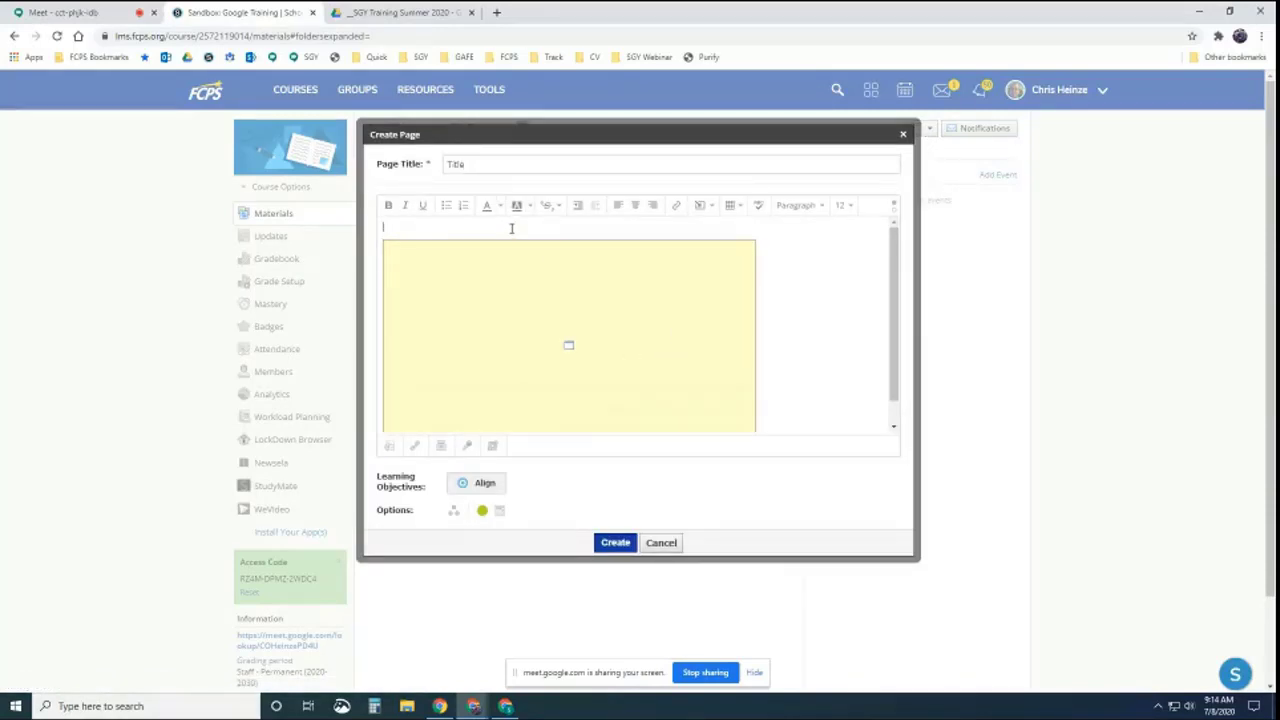
Add the intro line 'Info here....' above the embed and create the page
{"action": "type", "text": "Info fo"}
{"action": "type", "text": "re...."}
{"action": "key", "text": "Return"}
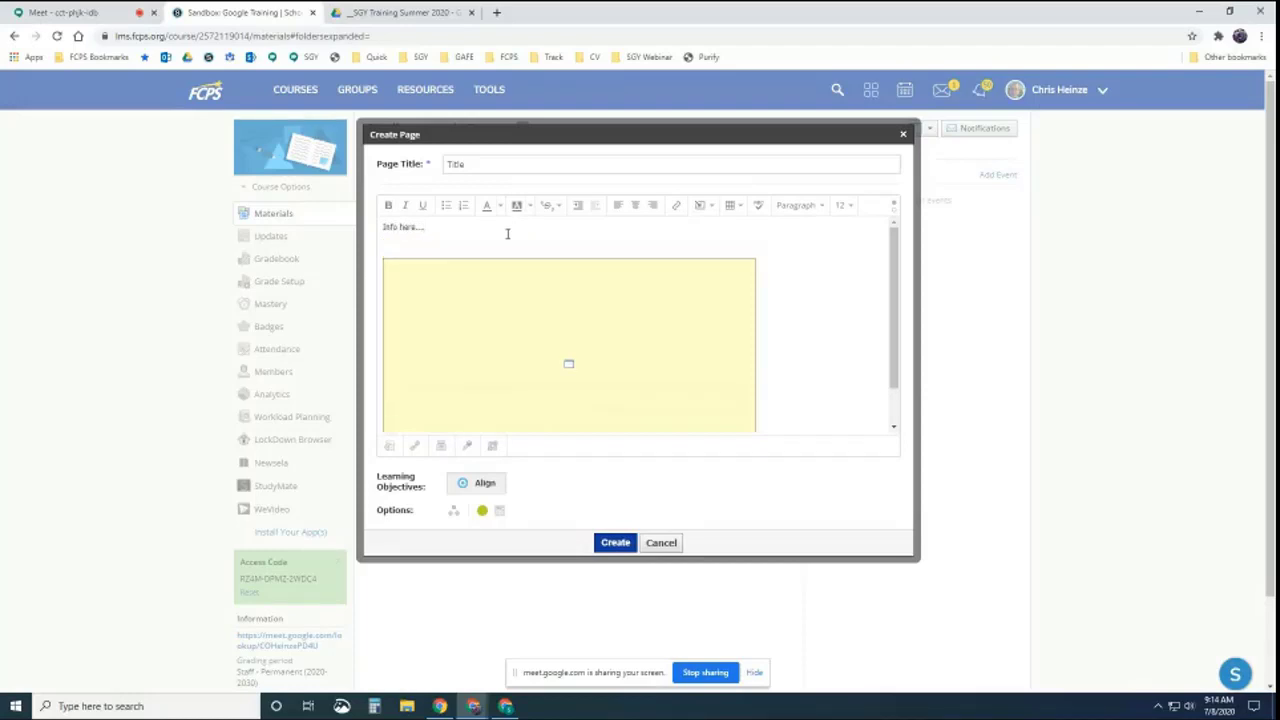
{"action": "left_click", "coordinate": [418, 306]}
{"action": "left_click", "coordinate": [615, 542]}
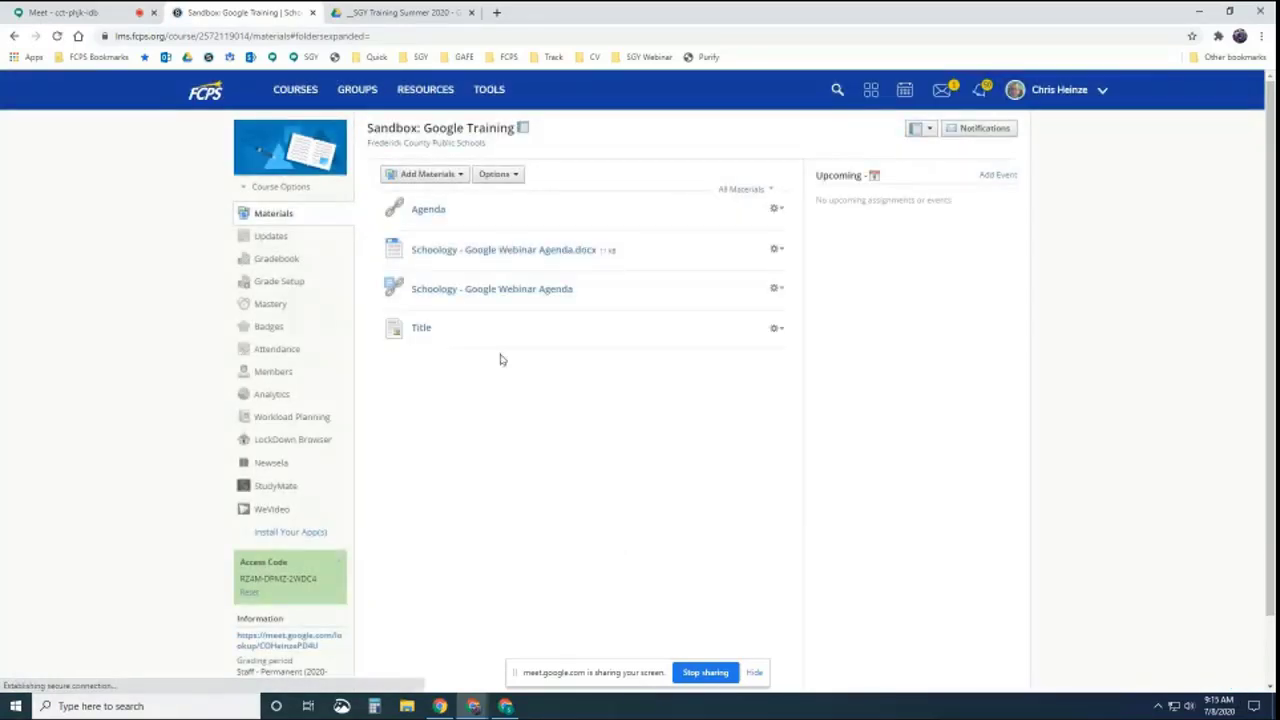
Open the Title page and start editing it
{"action": "left_click", "coordinate": [421, 329]}
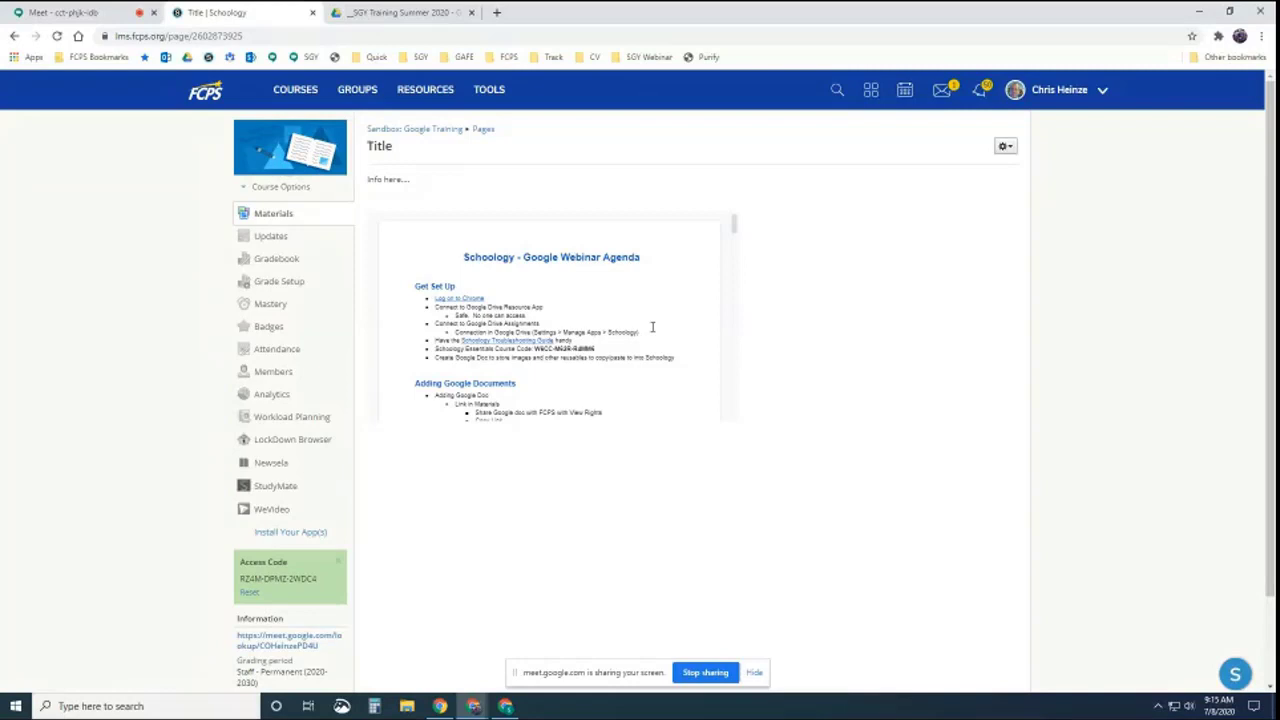
{"action": "left_click", "coordinate": [1005, 148]}
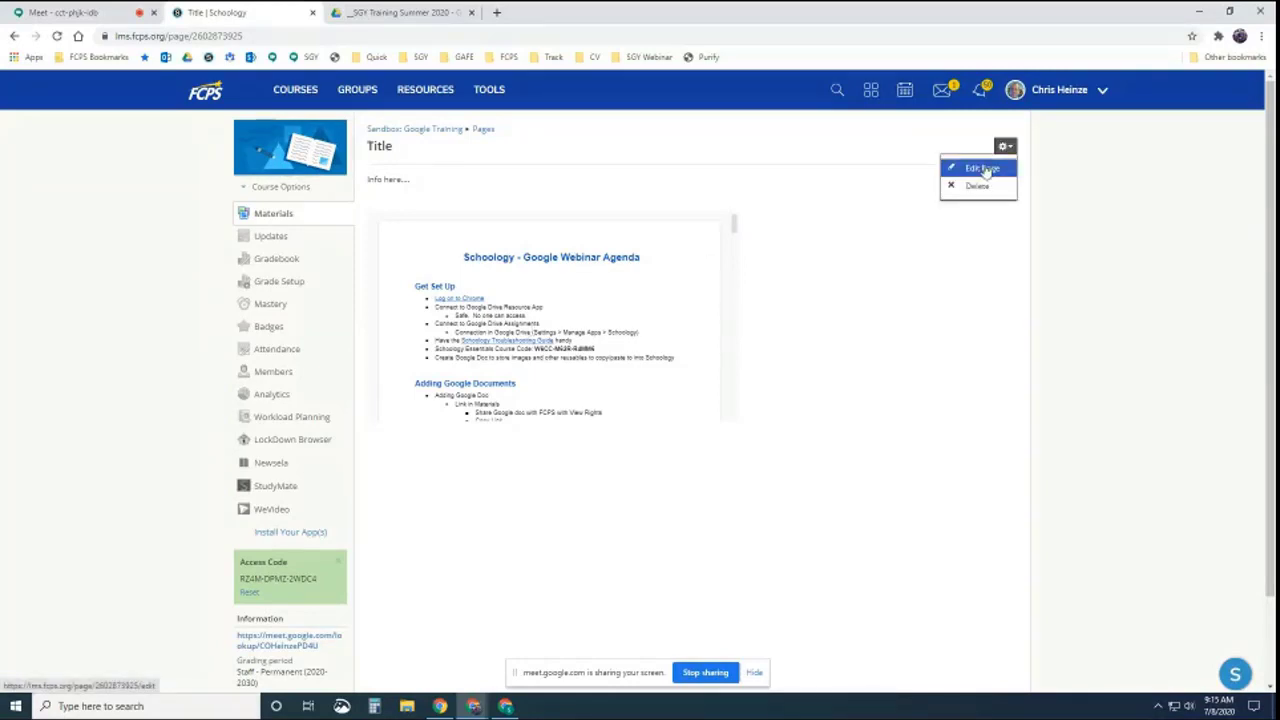
{"action": "left_click", "coordinate": [985, 170]}
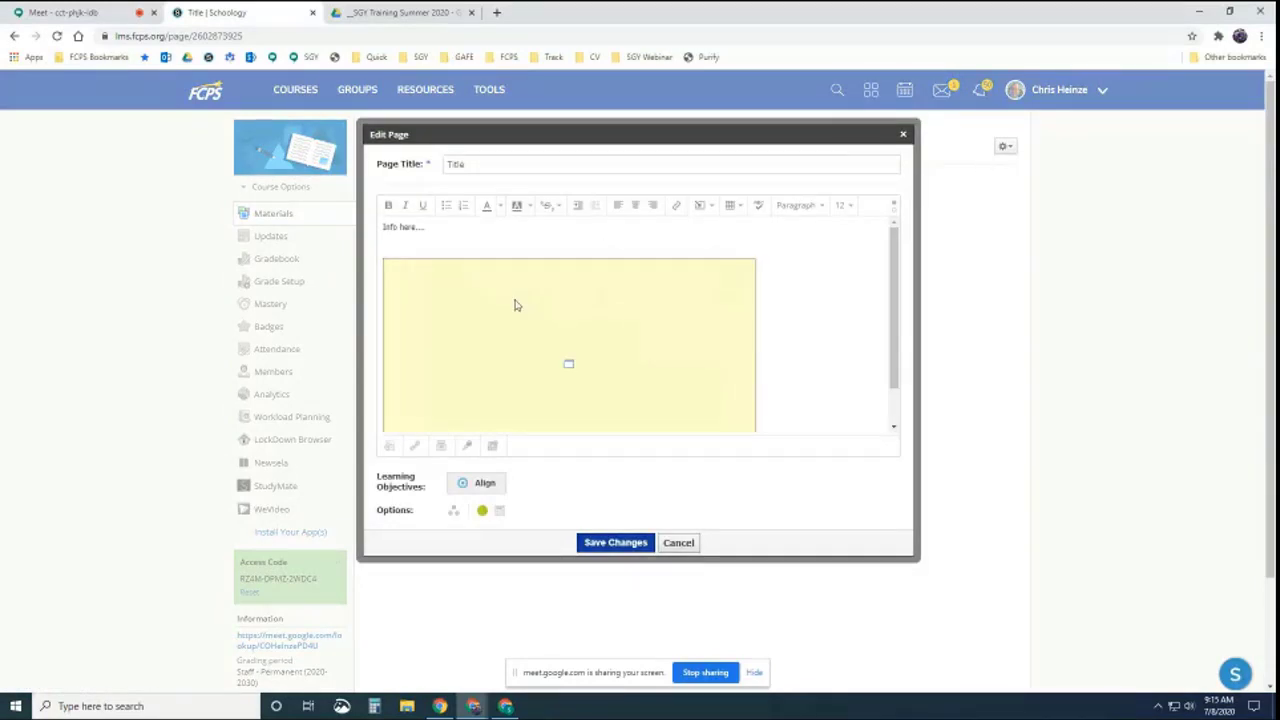
Resize the embedded agenda to 800 × 450, save, and reopen the page for editing
{"action": "left_click", "coordinate": [509, 316]}
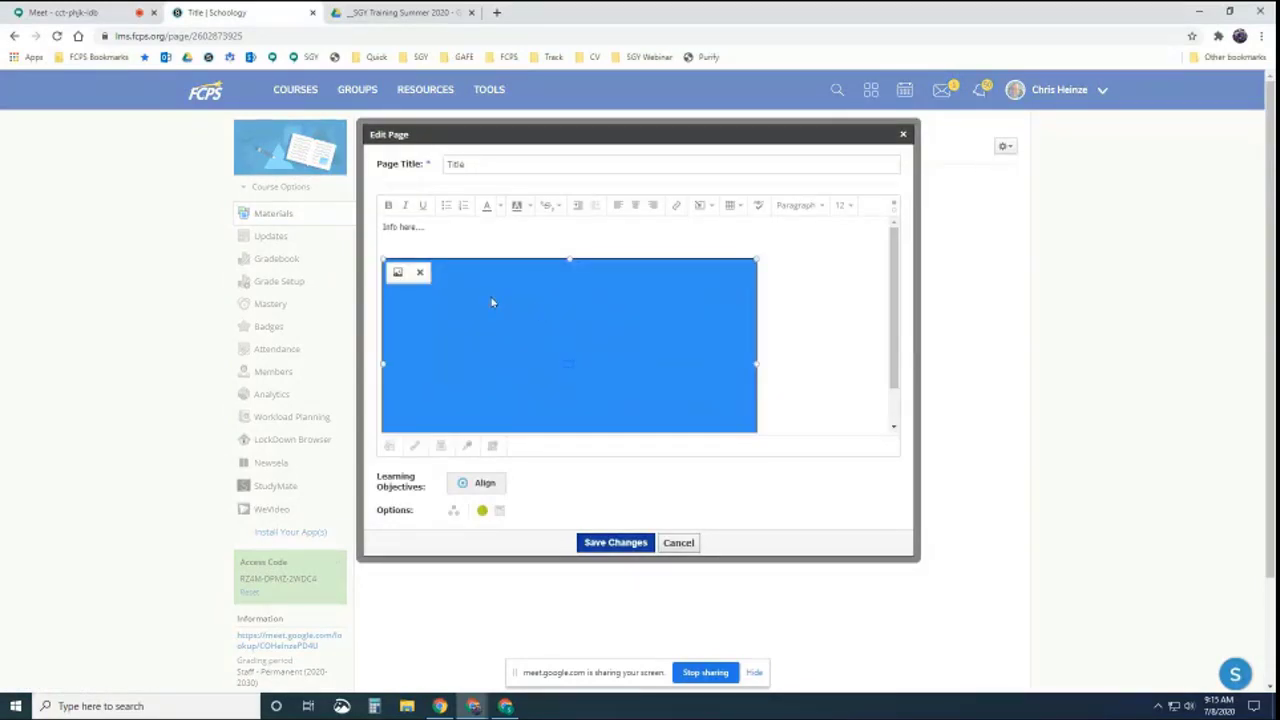
{"action": "left_click", "coordinate": [397, 274]}
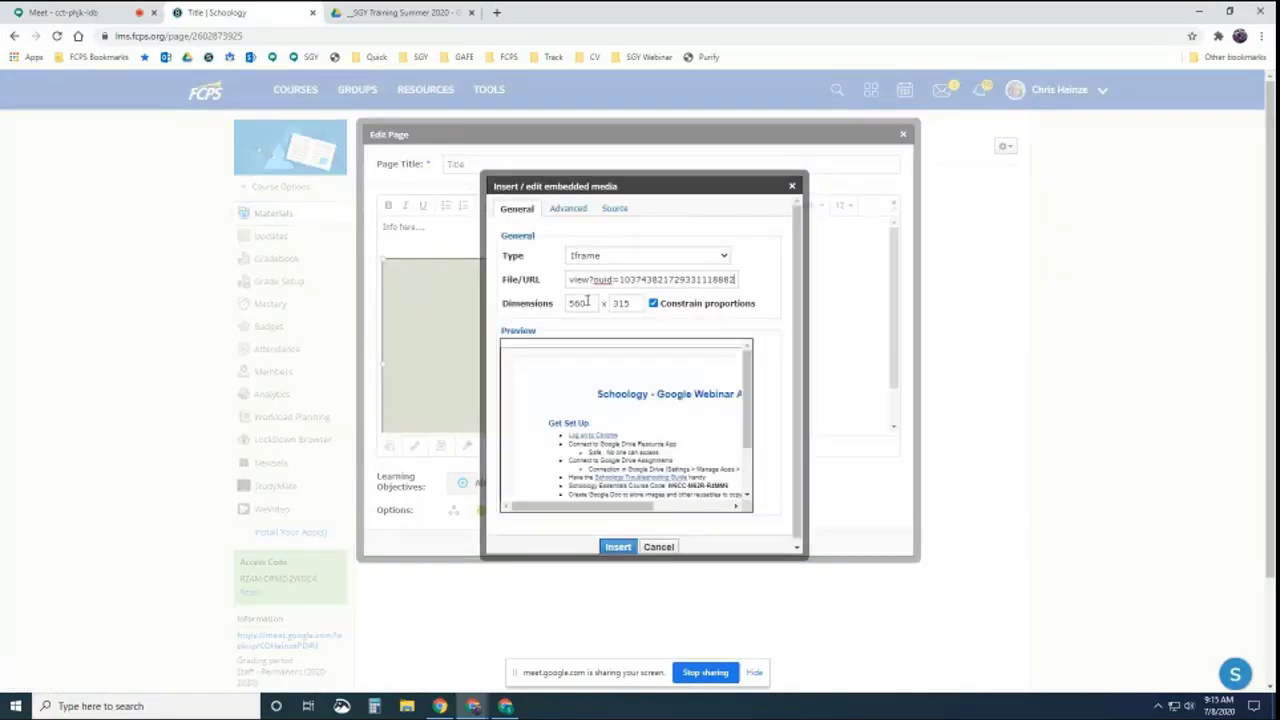
{"action": "left_click_drag", "start_coordinate": [588, 302], "coordinate": [553, 311]}
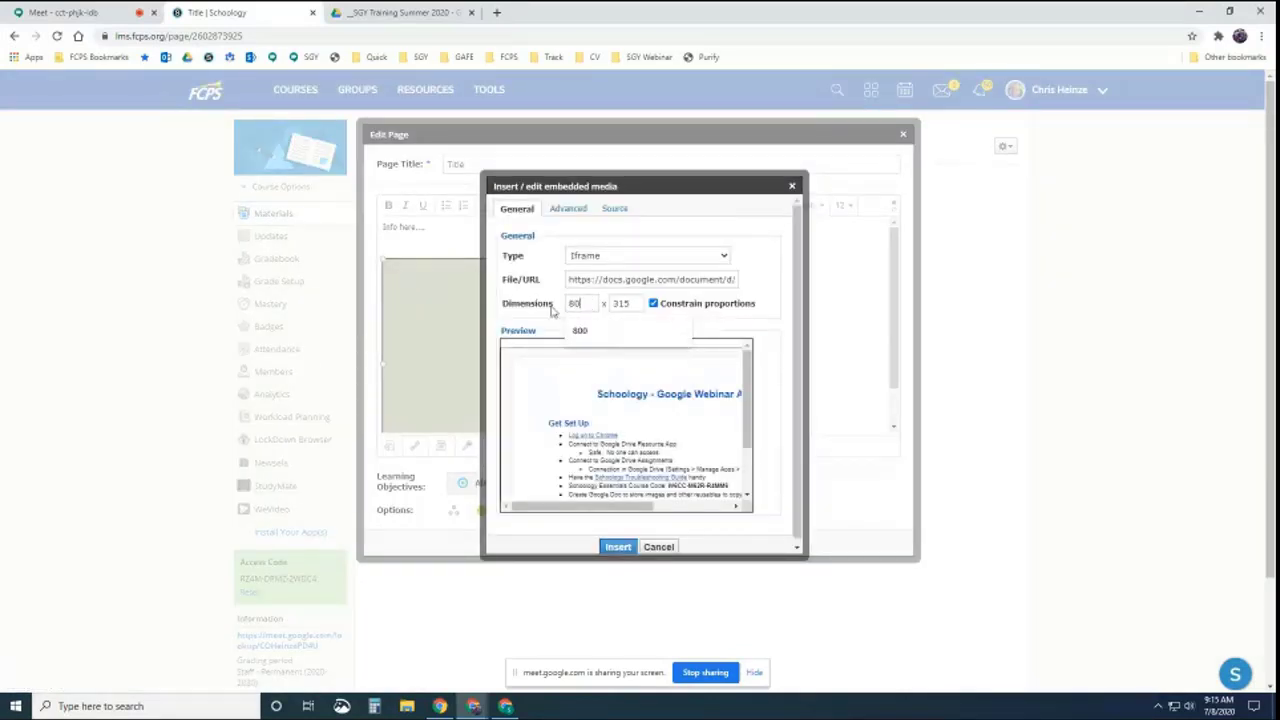
{"action": "type", "text": "800"}
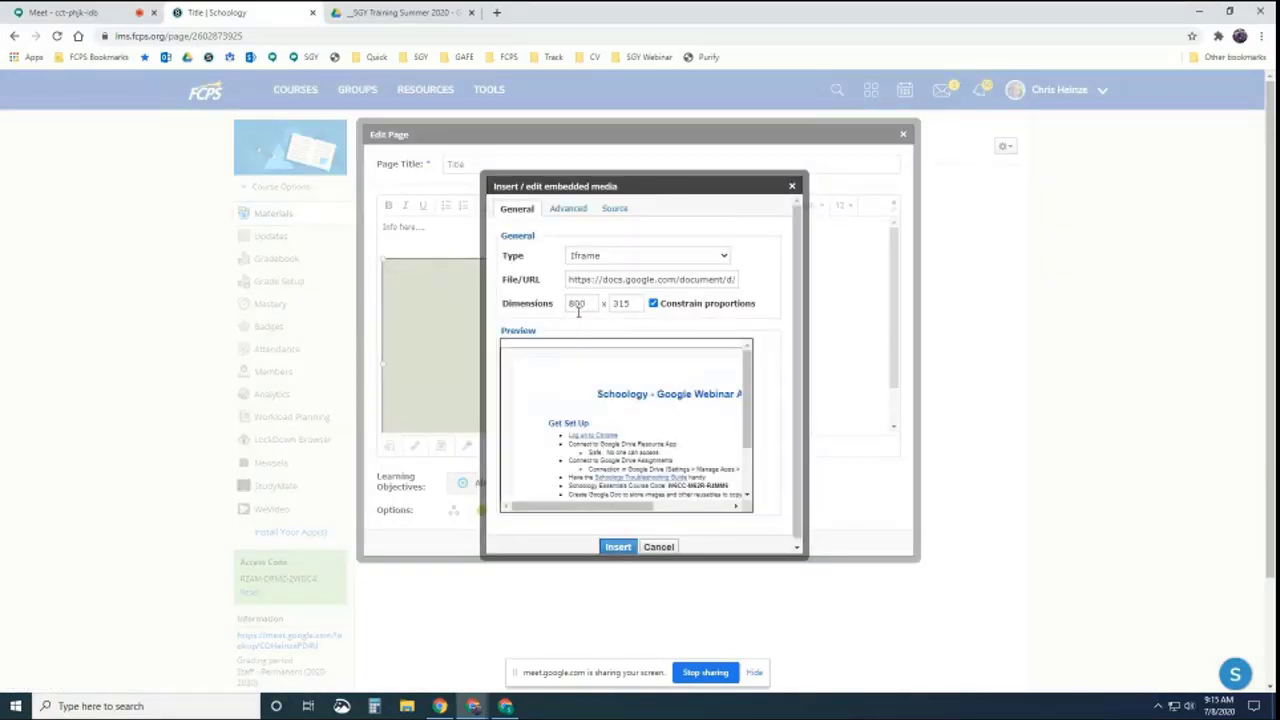
{"action": "left_click", "coordinate": [642, 325]}
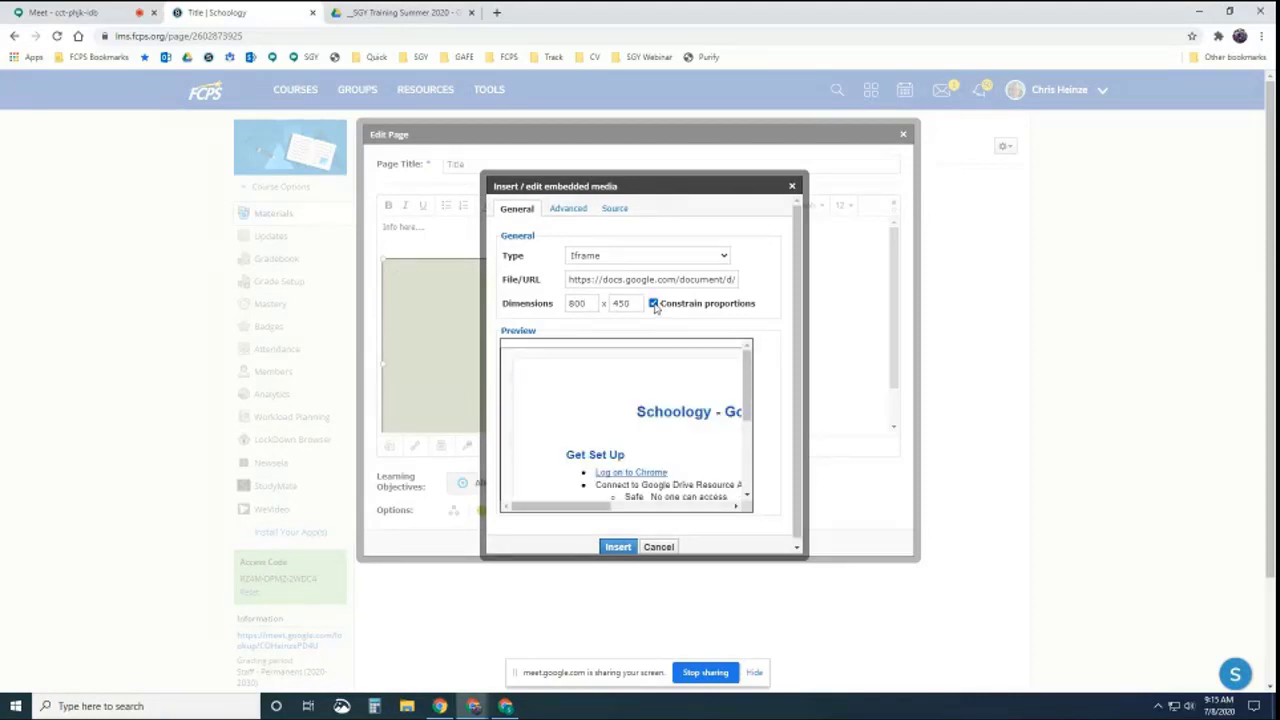
{"action": "left_click", "coordinate": [616, 547]}
{"action": "left_click", "coordinate": [614, 542]}
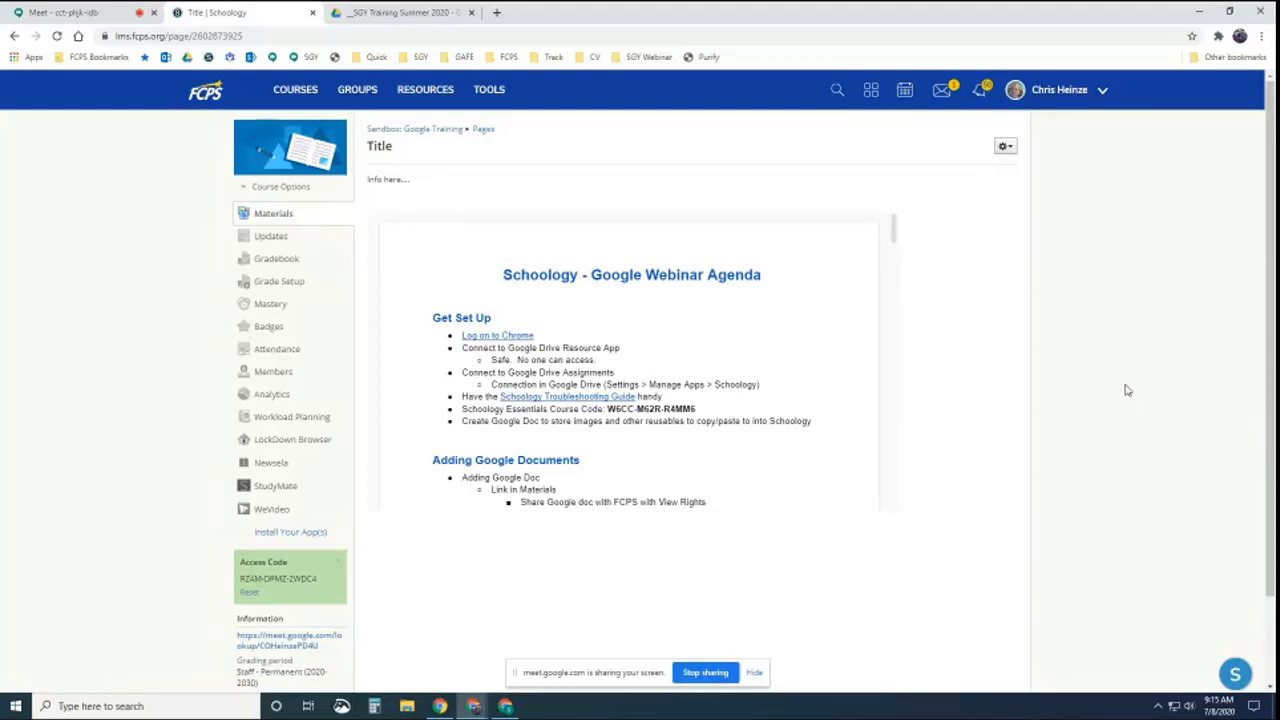
{"action": "left_click", "coordinate": [1005, 146]}
{"action": "left_click", "coordinate": [982, 169]}
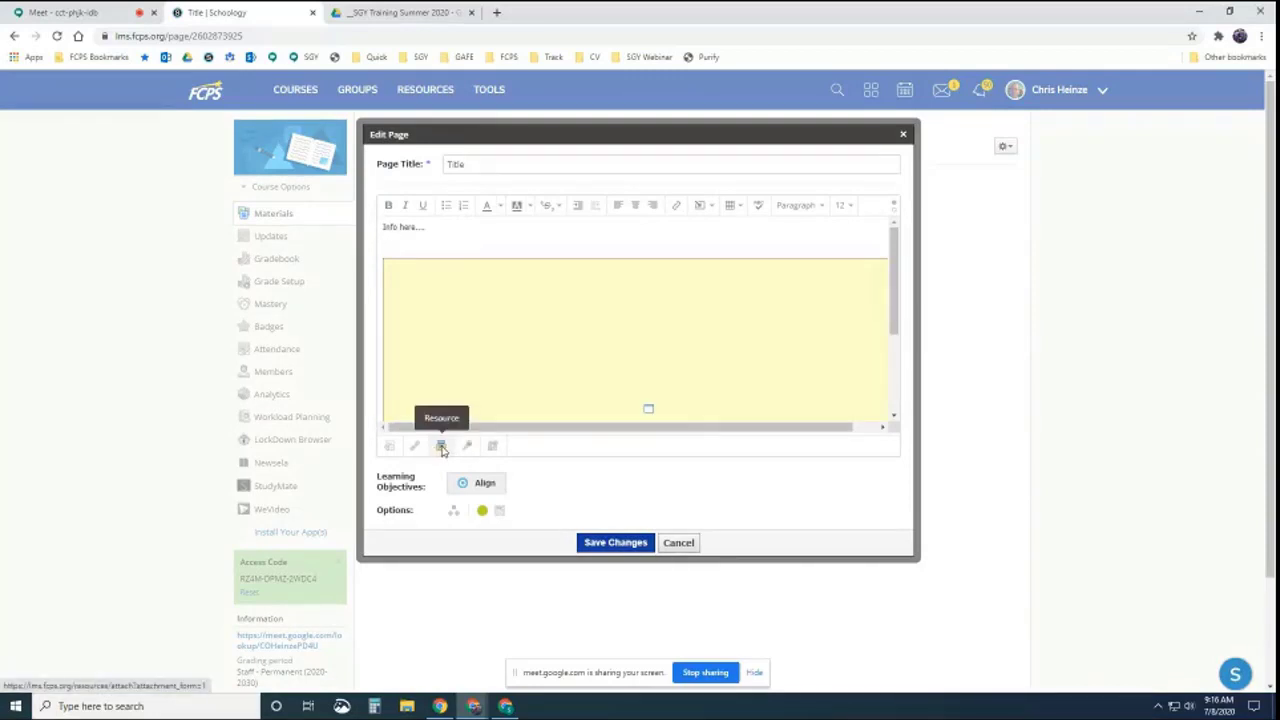
Insert the Schoology - Google Webinar Agenda from the __SGY Training Summer 2020 Drive folder and save
{"action": "left_click", "coordinate": [441, 447]}
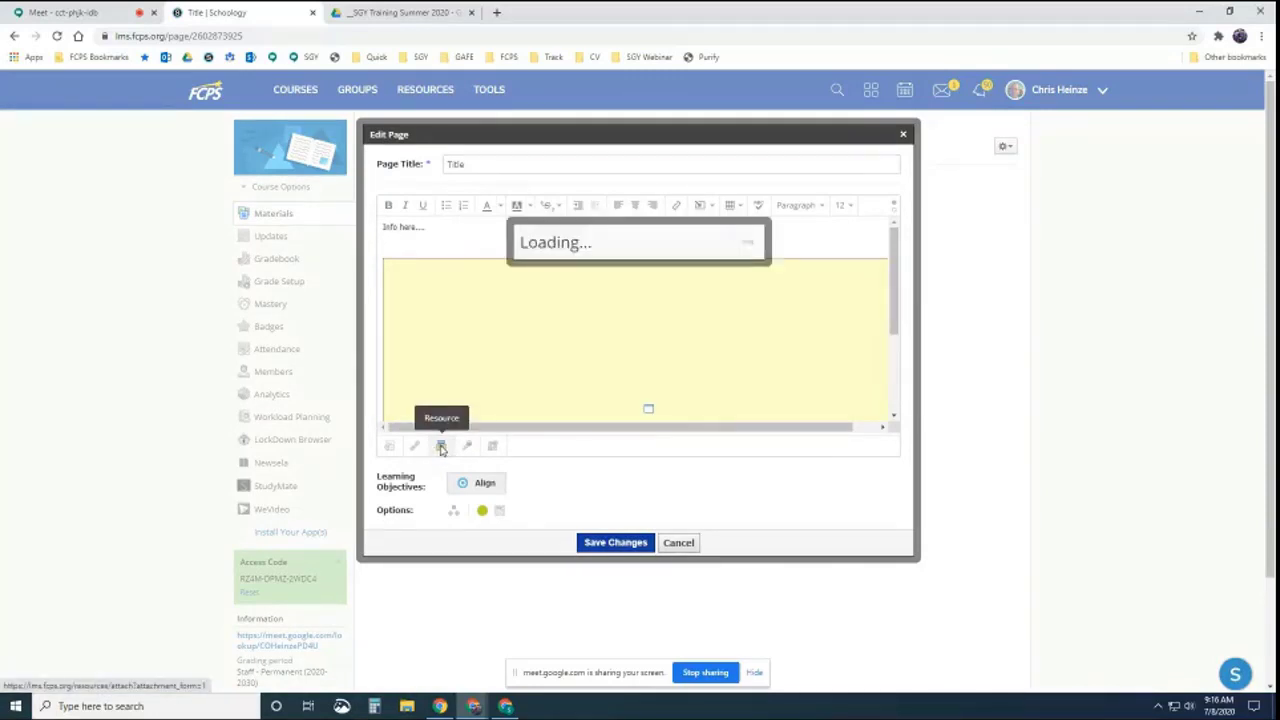
{"action": "left_click", "coordinate": [380, 303]}
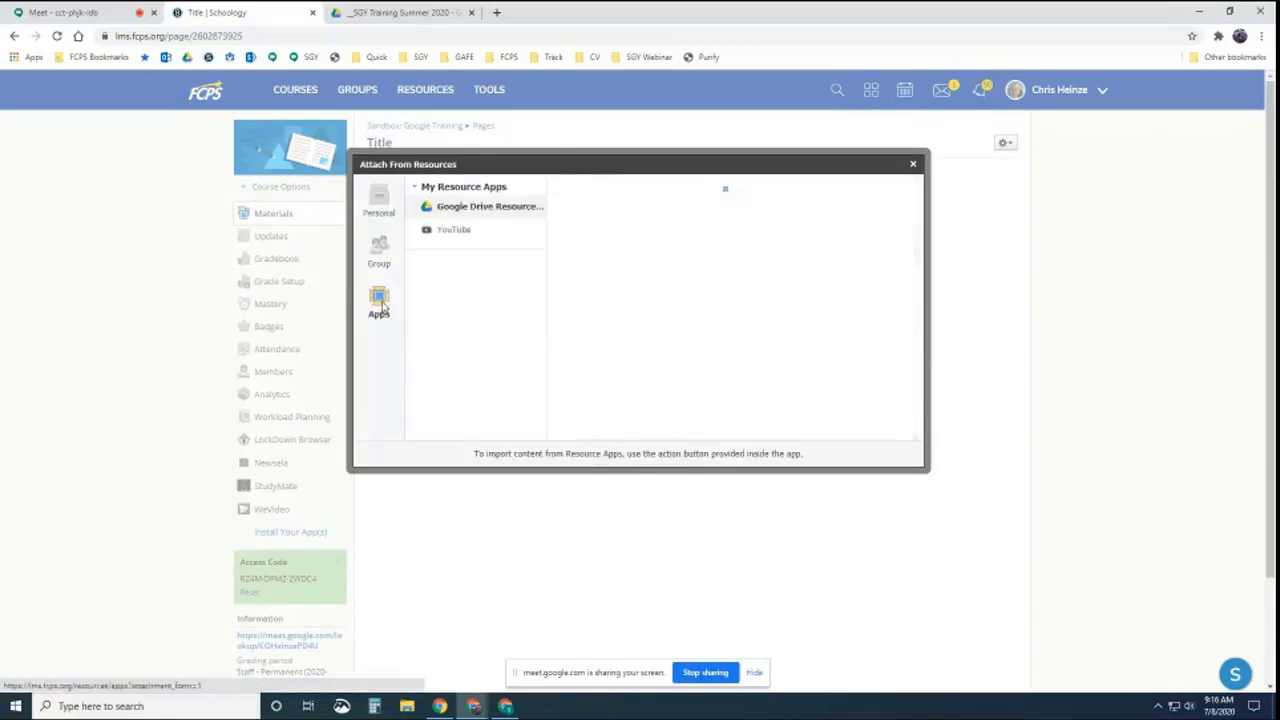
{"action": "left_click", "coordinate": [486, 207]}
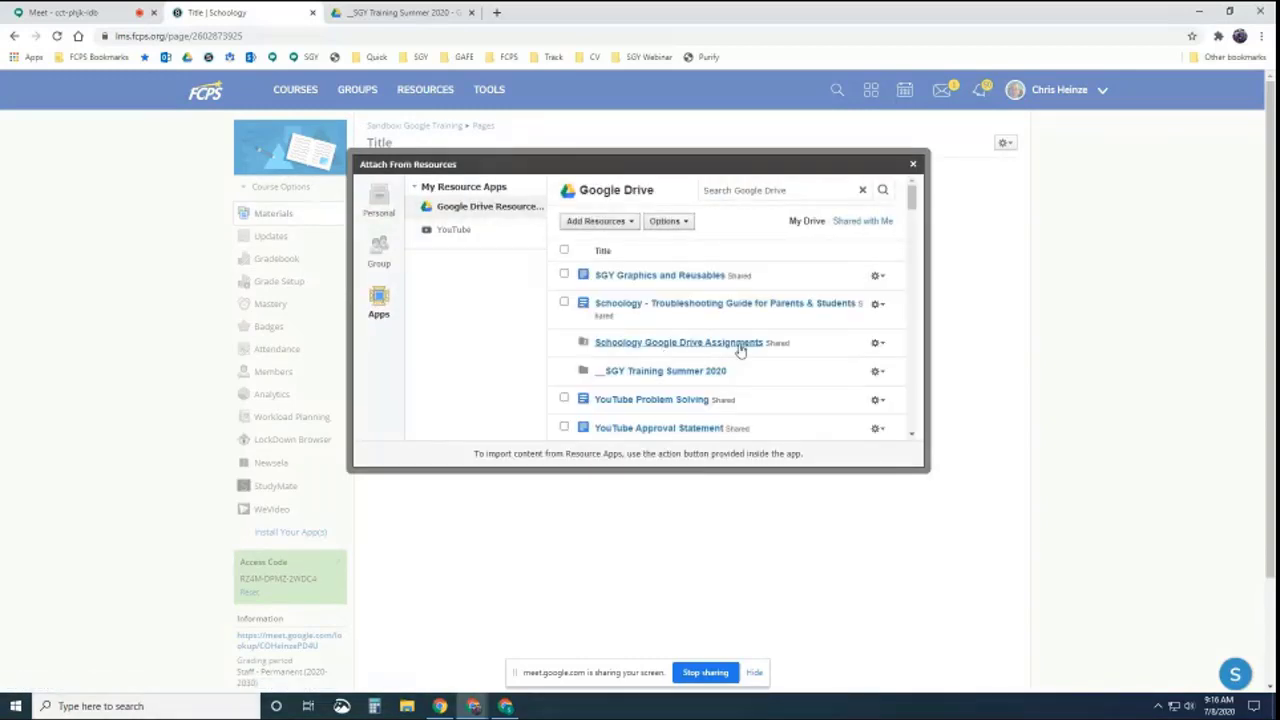
{"action": "left_click", "coordinate": [695, 381]}
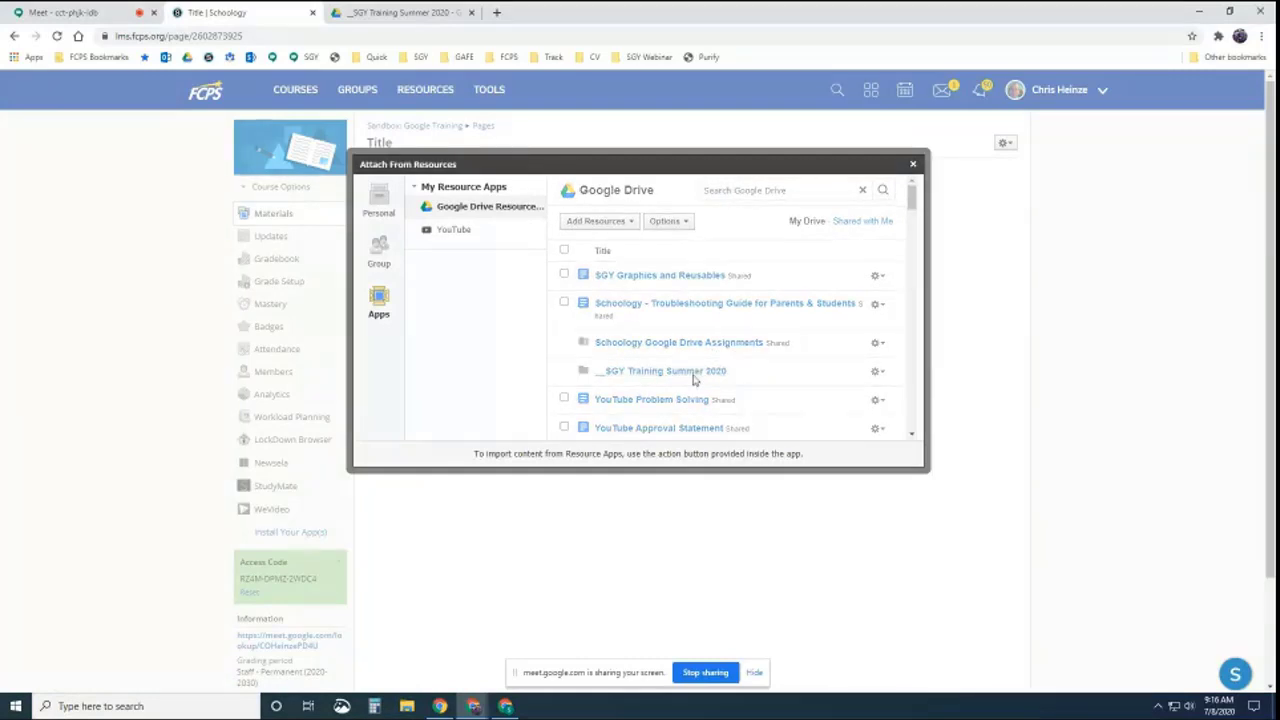
{"action": "left_click", "coordinate": [564, 275]}
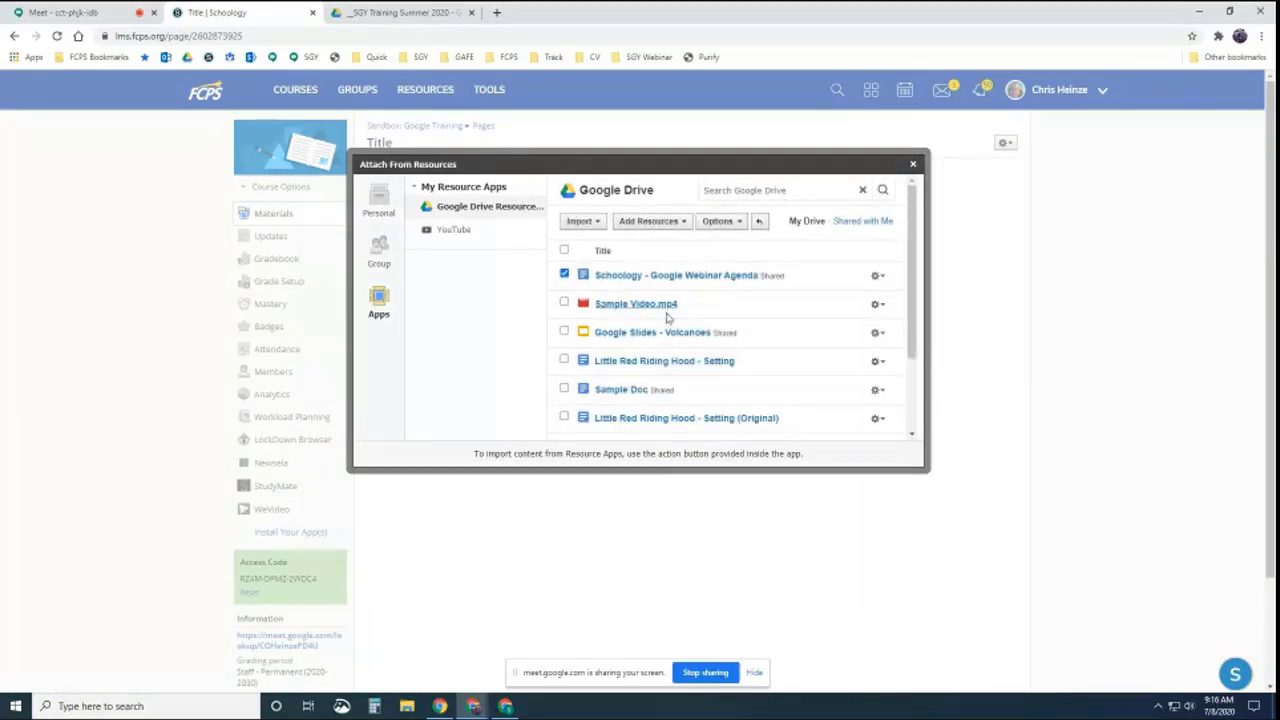
{"action": "left_click", "coordinate": [583, 222]}
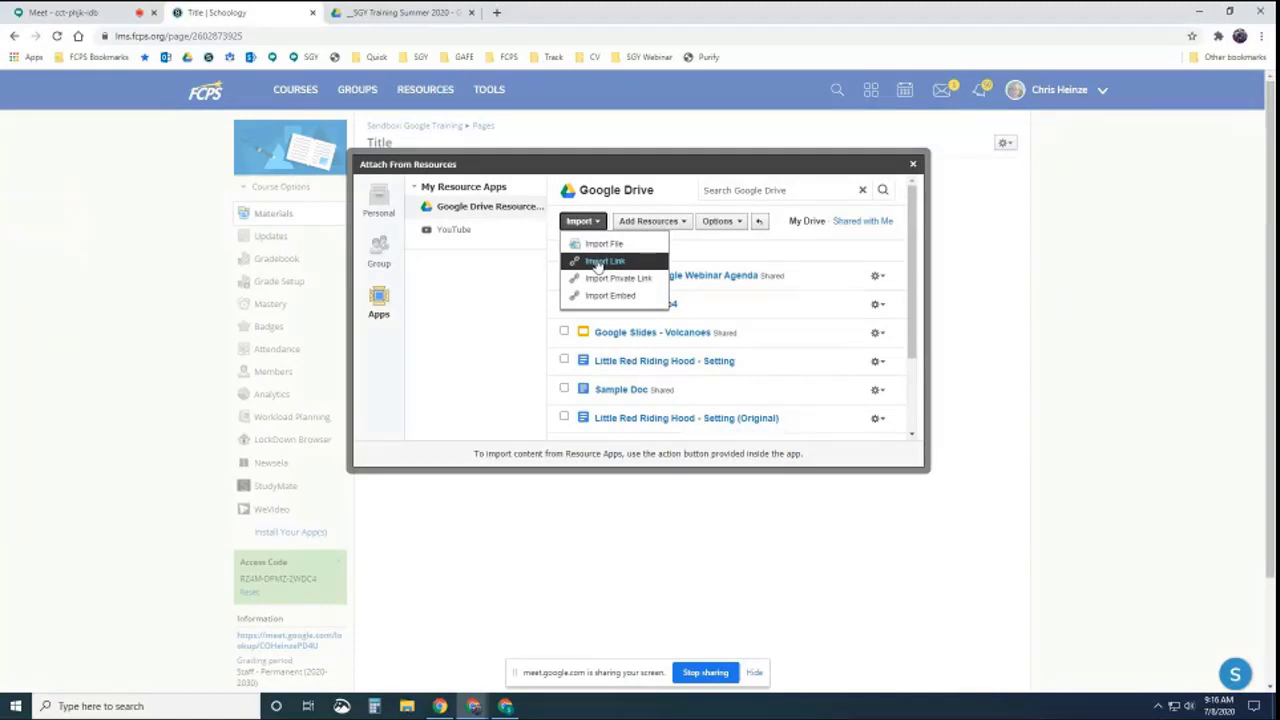
{"action": "left_click", "coordinate": [600, 261]}
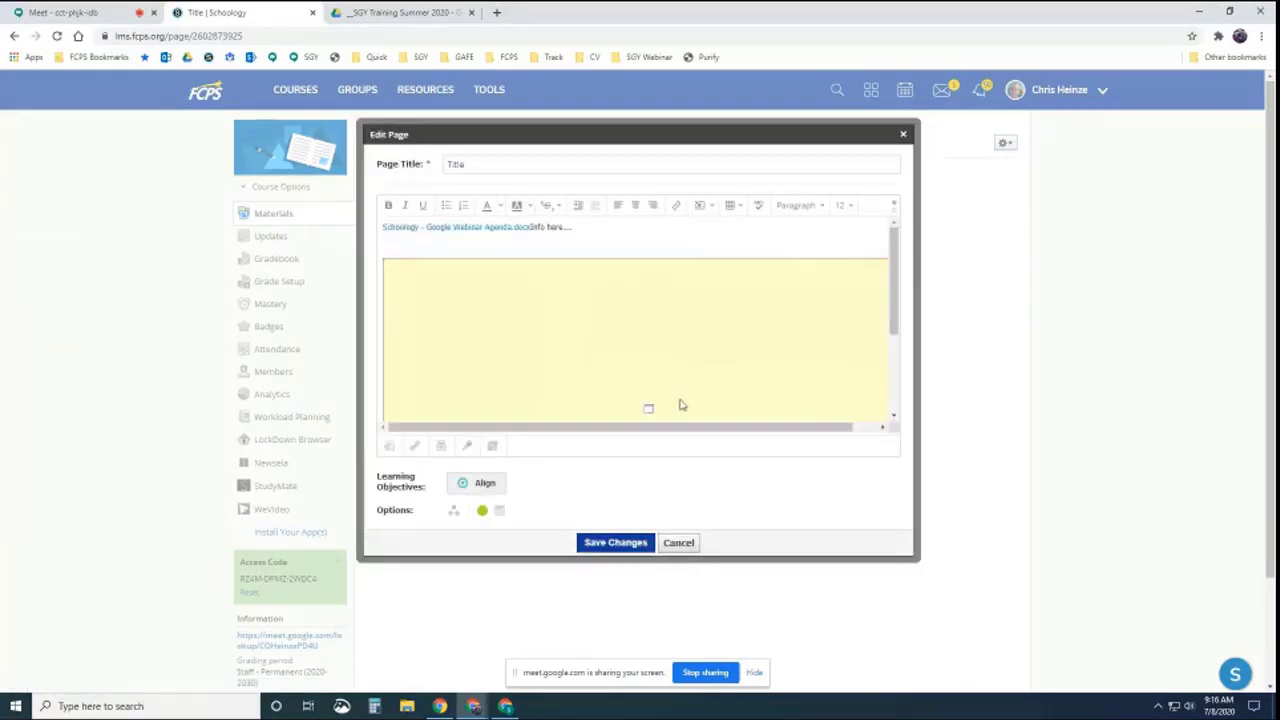
{"action": "left_click", "coordinate": [617, 543]}
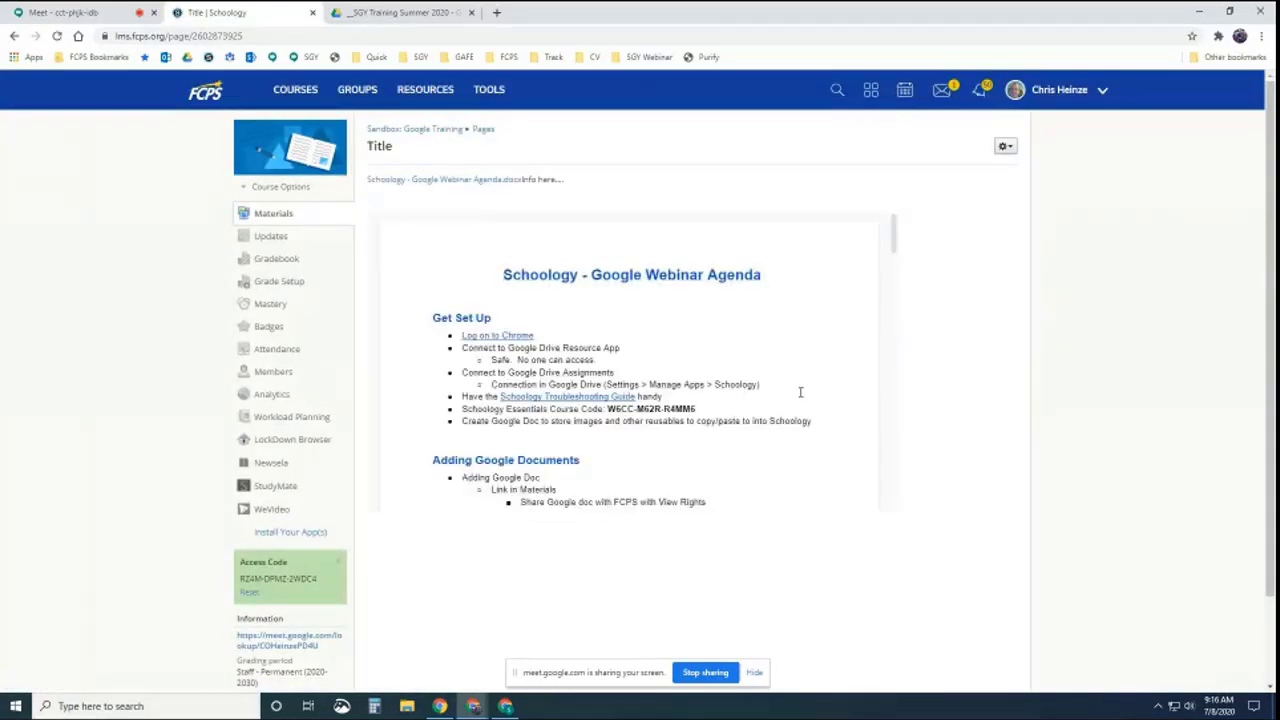
Scroll through the embedded Google Doc agenda on the Title page
{"action": "scroll", "coordinate": [800, 392], "scroll_direction": "down", "scroll_amount": 10}
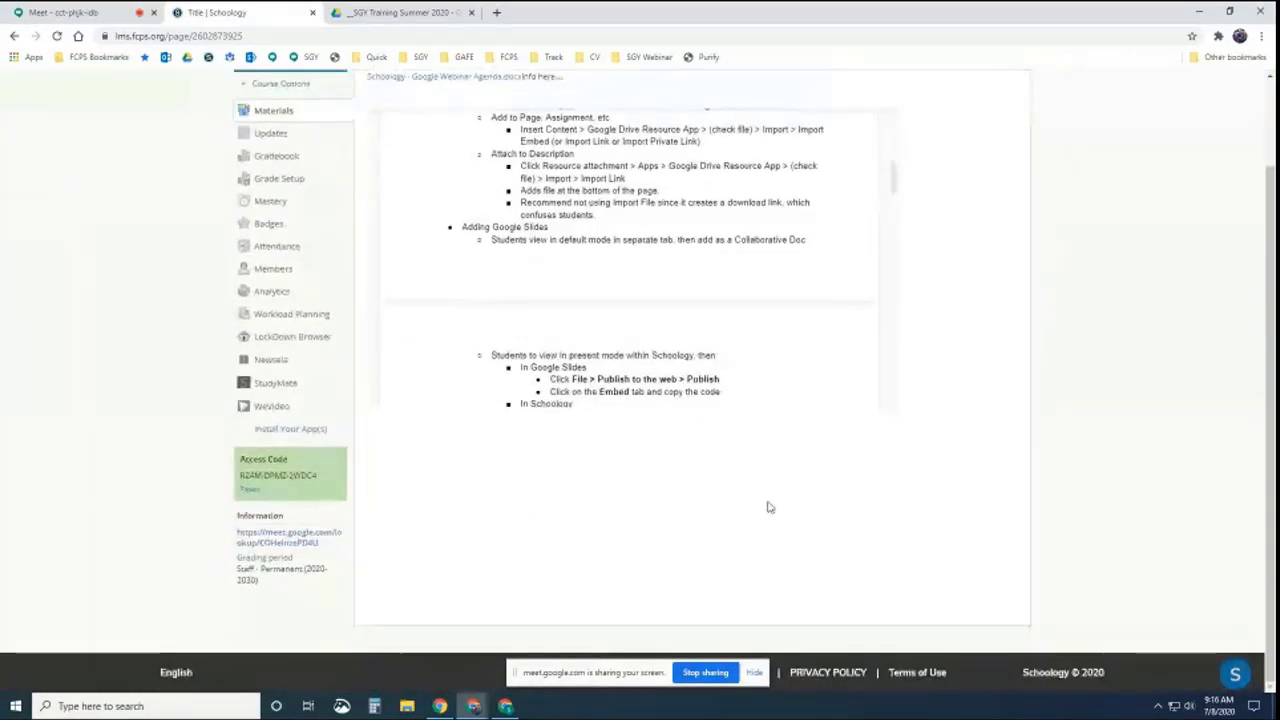
{"action": "scroll", "coordinate": [704, 496], "scroll_direction": "up", "scroll_amount": 2}
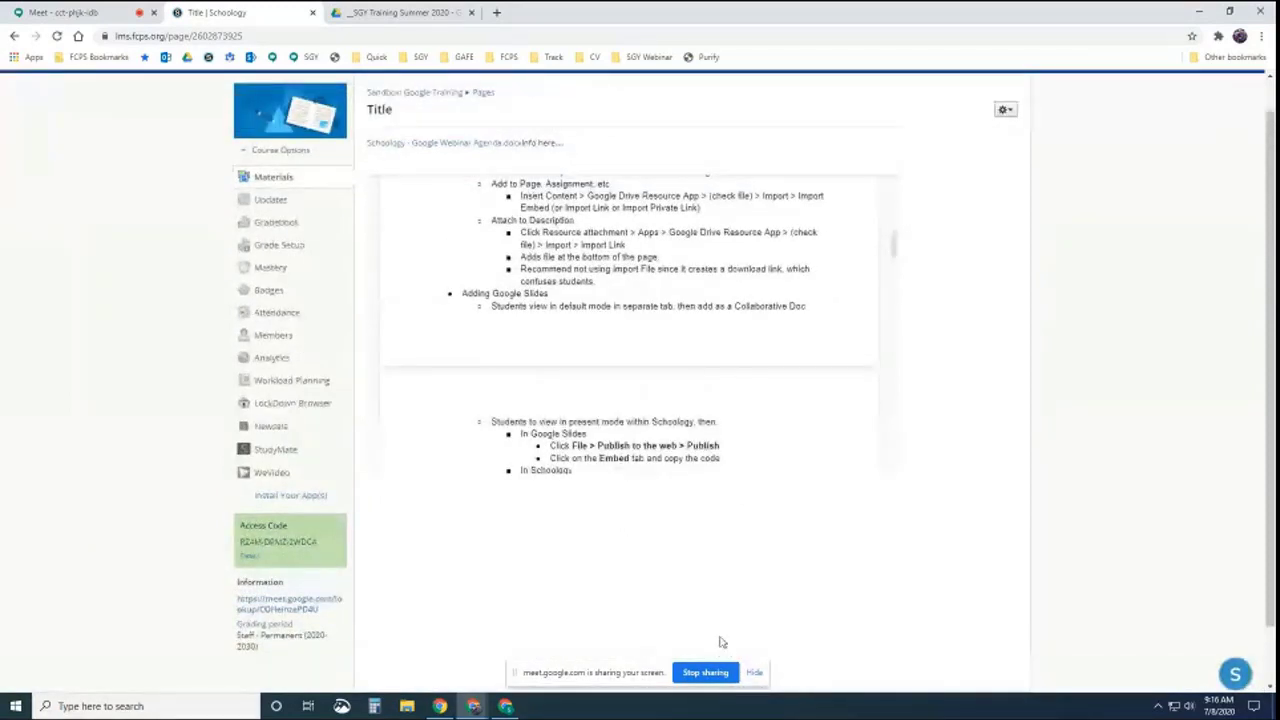
{"action": "scroll", "coordinate": [722, 642], "scroll_direction": "up", "scroll_amount": 2}
{"action": "scroll", "coordinate": [640, 420], "scroll_direction": "up", "scroll_amount": 3}
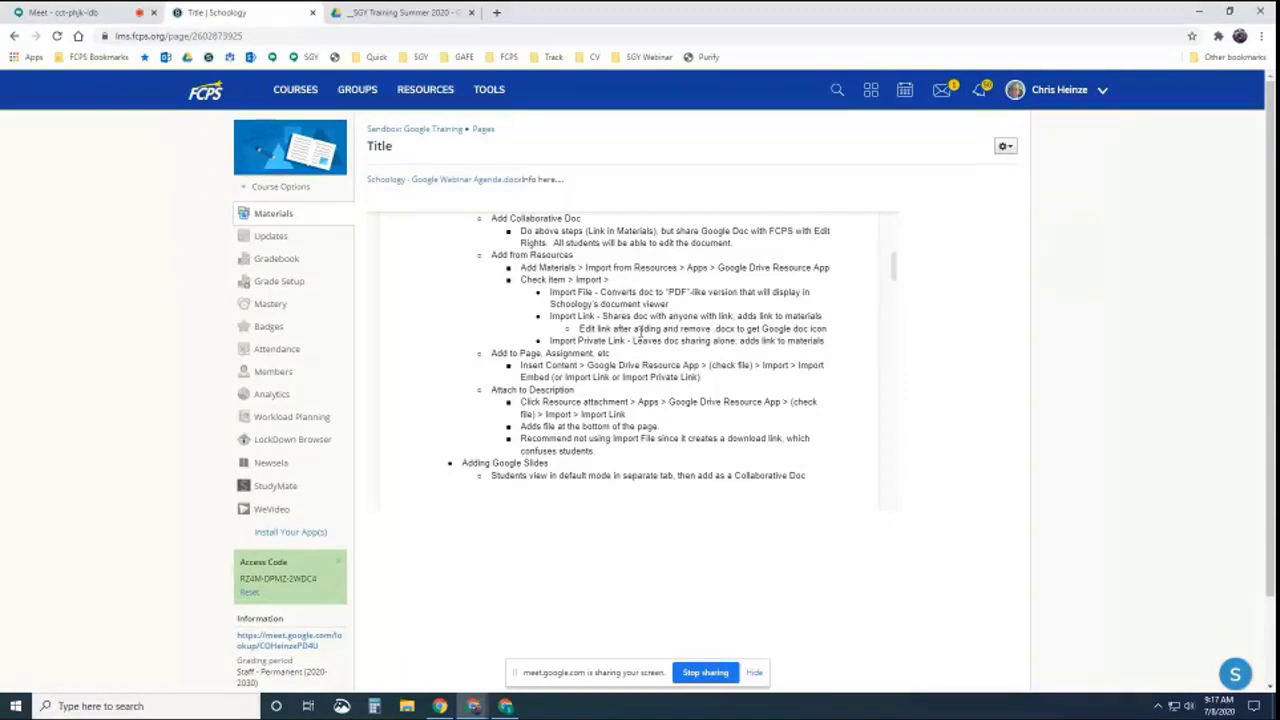
Return to the Sandbox: Google Training materials list, view Add Materials, then switch to Google Drive
{"action": "left_click", "coordinate": [428, 130]}
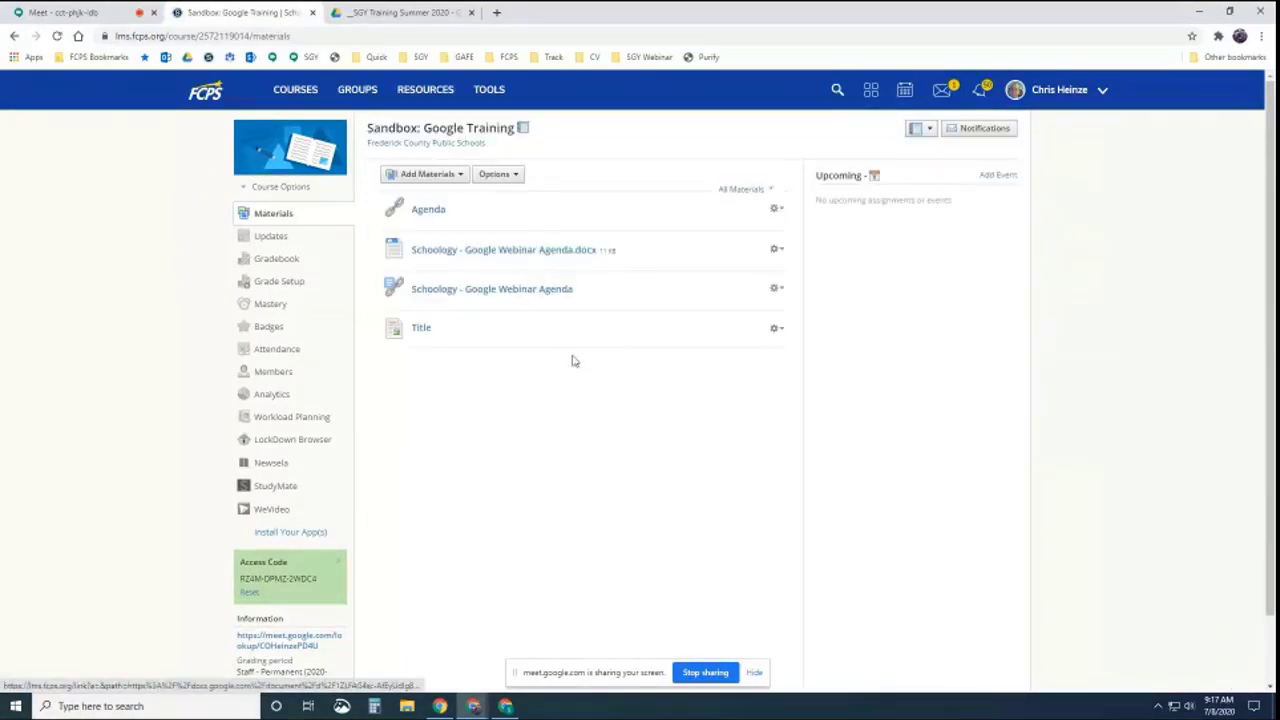
{"action": "left_click", "coordinate": [456, 176]}
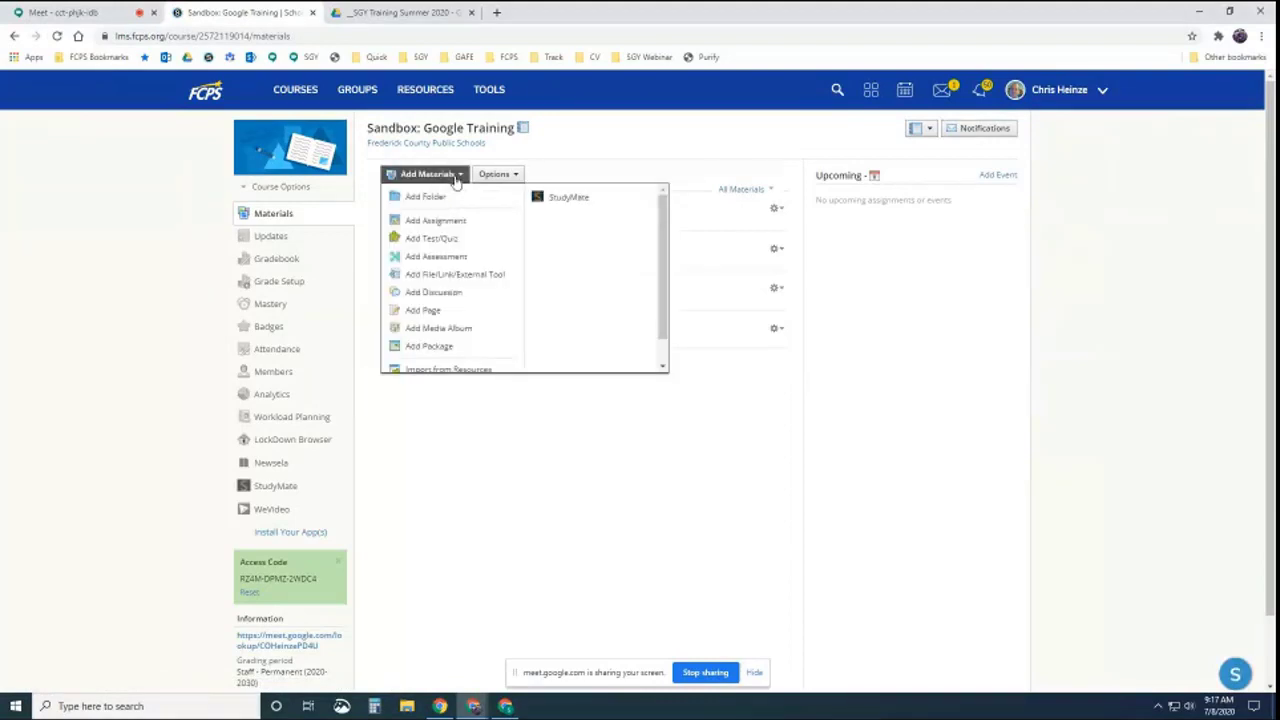
{"action": "left_click", "coordinate": [410, 14]}
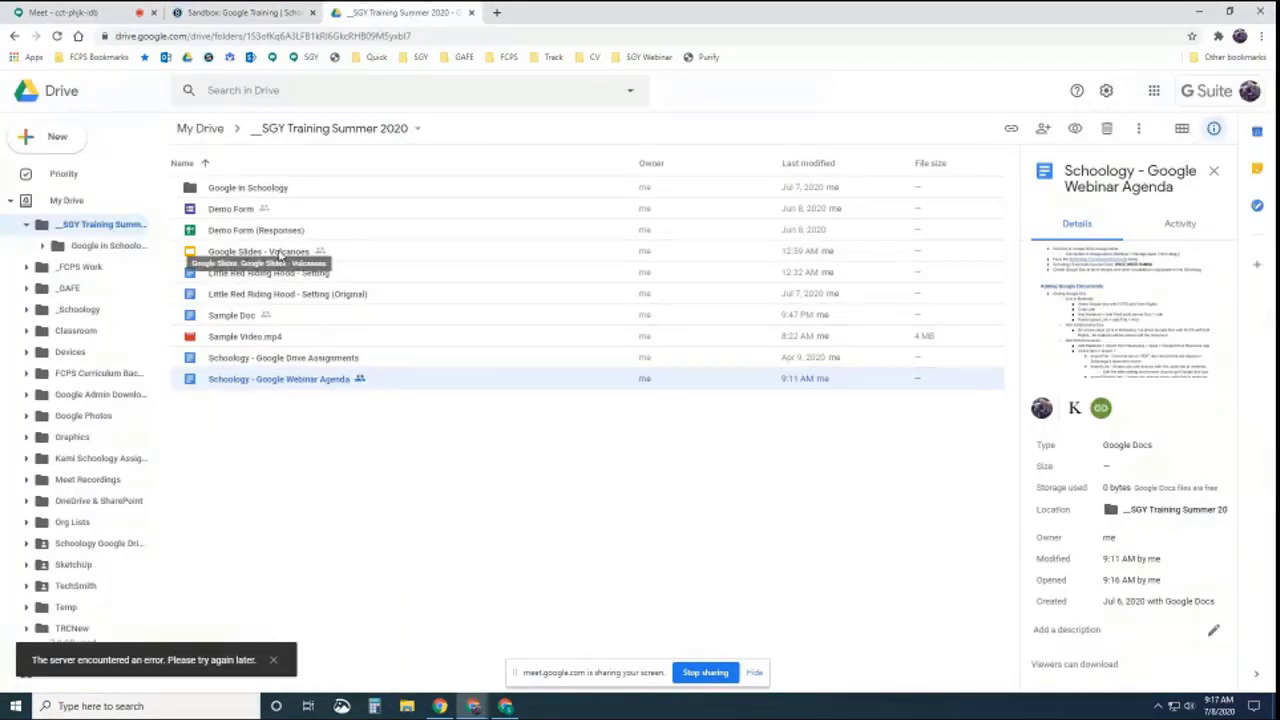
Copy an anyone-with-the-link share link for Google Slides - Volcanoes, then return to Schoology
{"action": "left_click", "coordinate": [280, 252]}
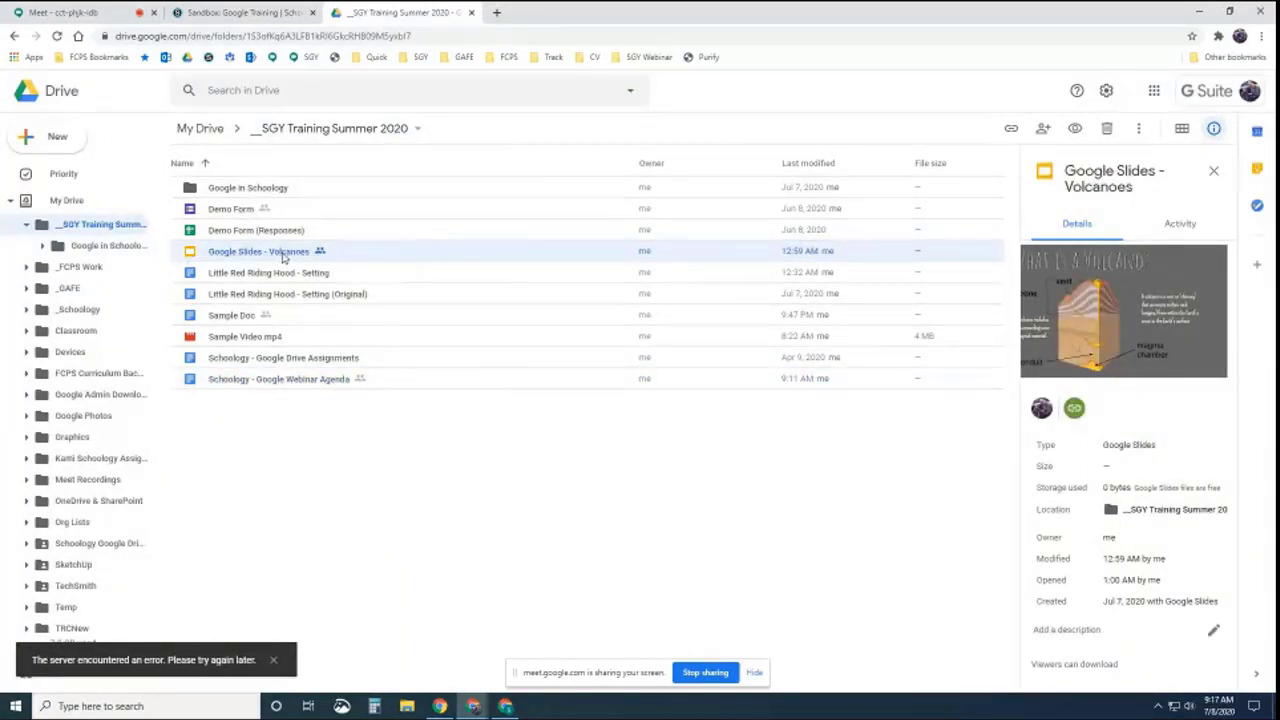
{"action": "right_click", "coordinate": [283, 256]}
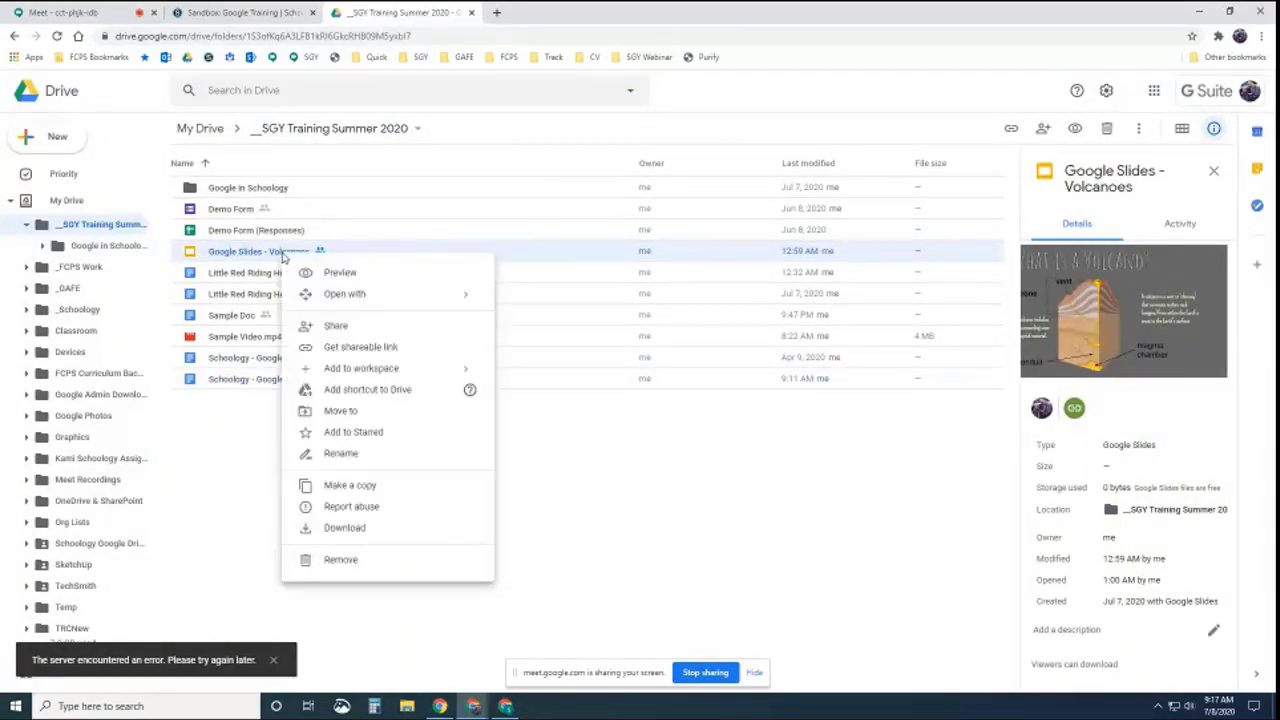
{"action": "left_click", "coordinate": [357, 348]}
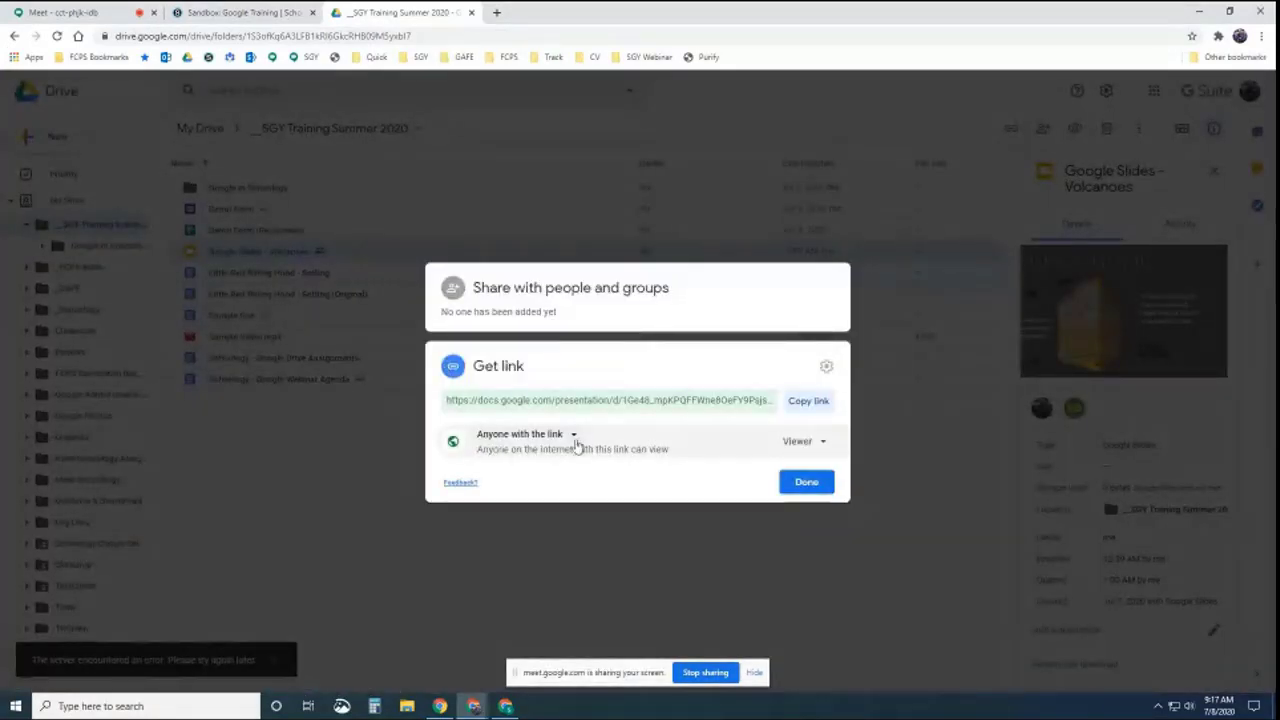
{"action": "left_click", "coordinate": [812, 403]}
{"action": "left_click", "coordinate": [810, 484]}
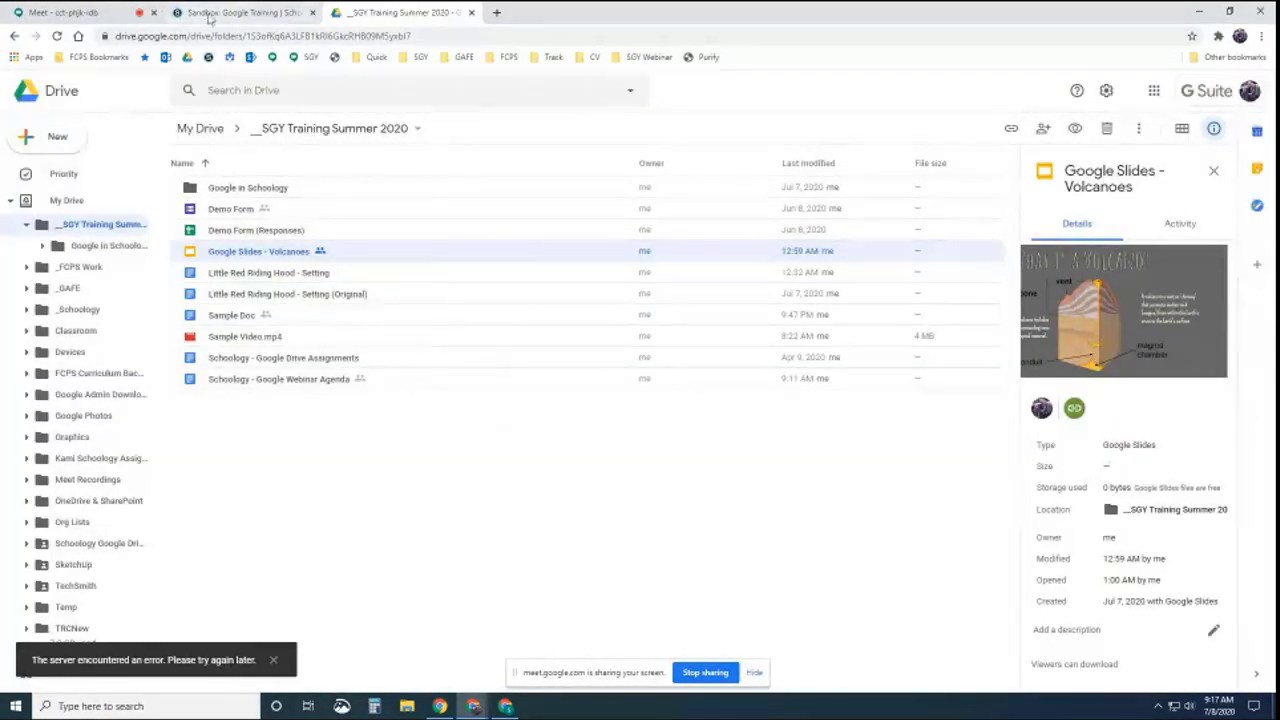
{"action": "left_click", "coordinate": [209, 13]}
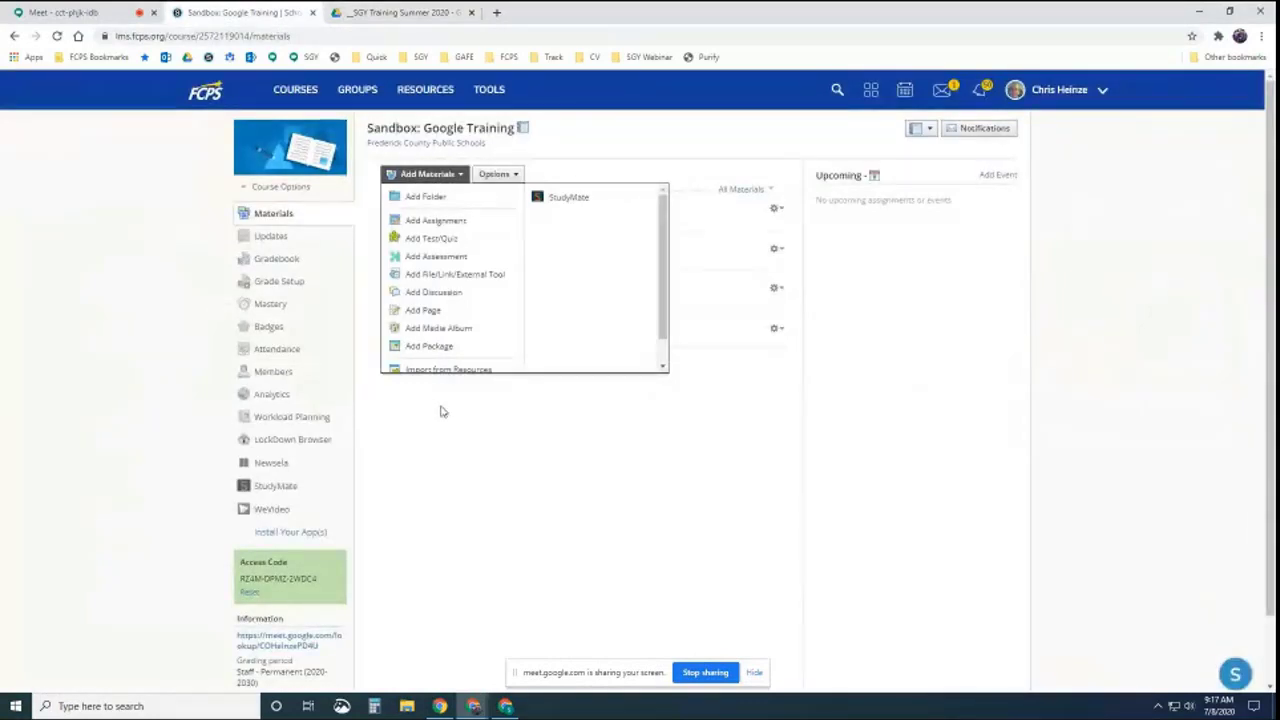
Add the pasted Google Slides - Volcanoes URL as a Link in the course materials
{"action": "left_click", "coordinate": [450, 278]}
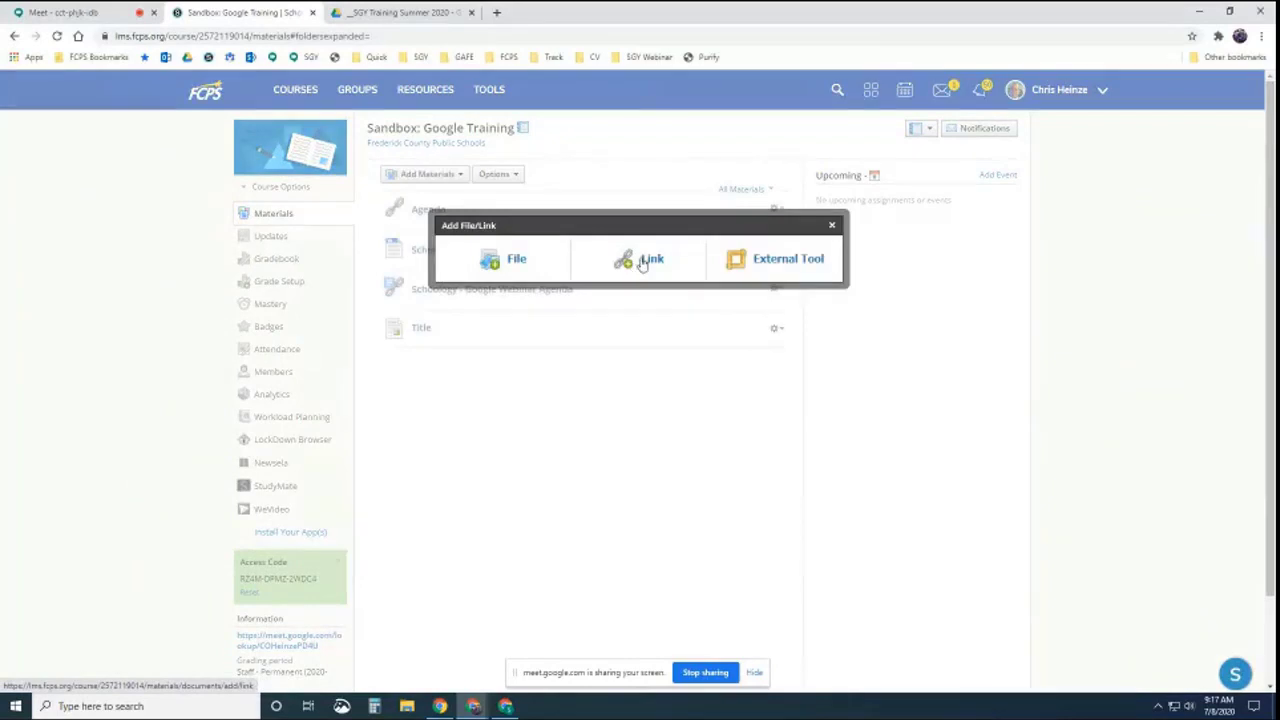
{"action": "left_click", "coordinate": [638, 262]}
{"action": "left_click", "coordinate": [623, 232]}
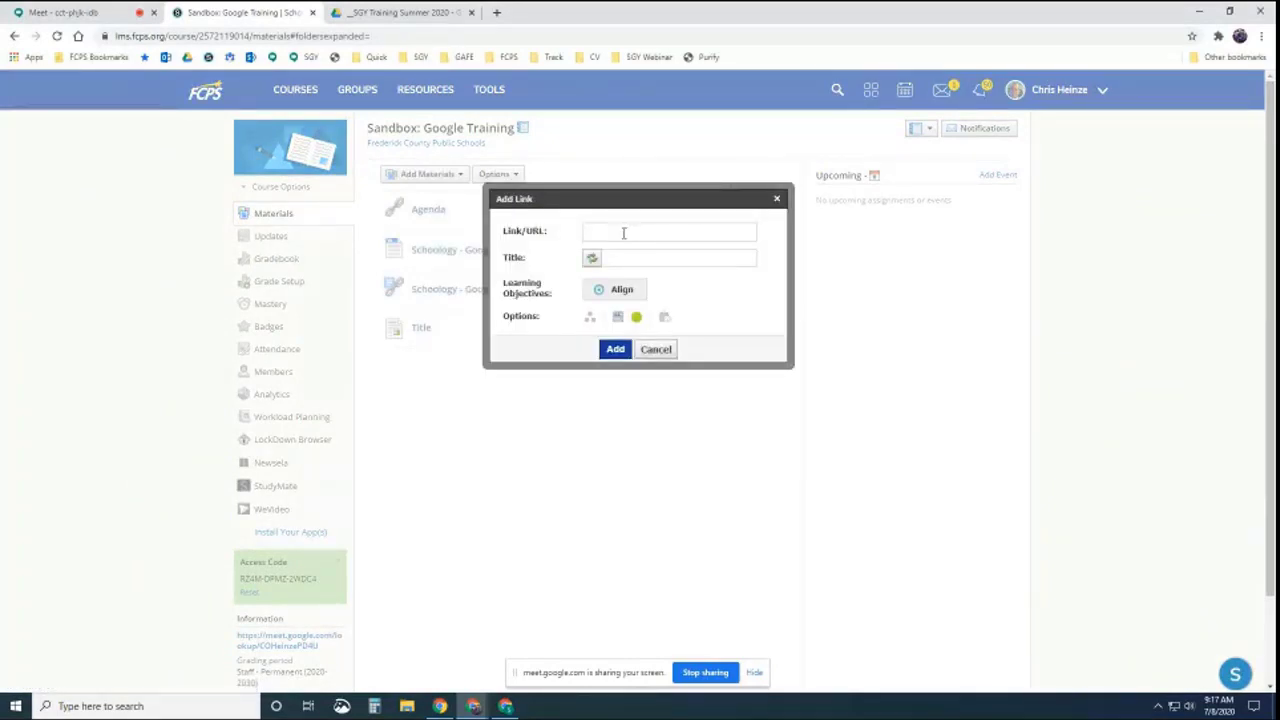
{"action": "key", "text": "ctrl+v"}
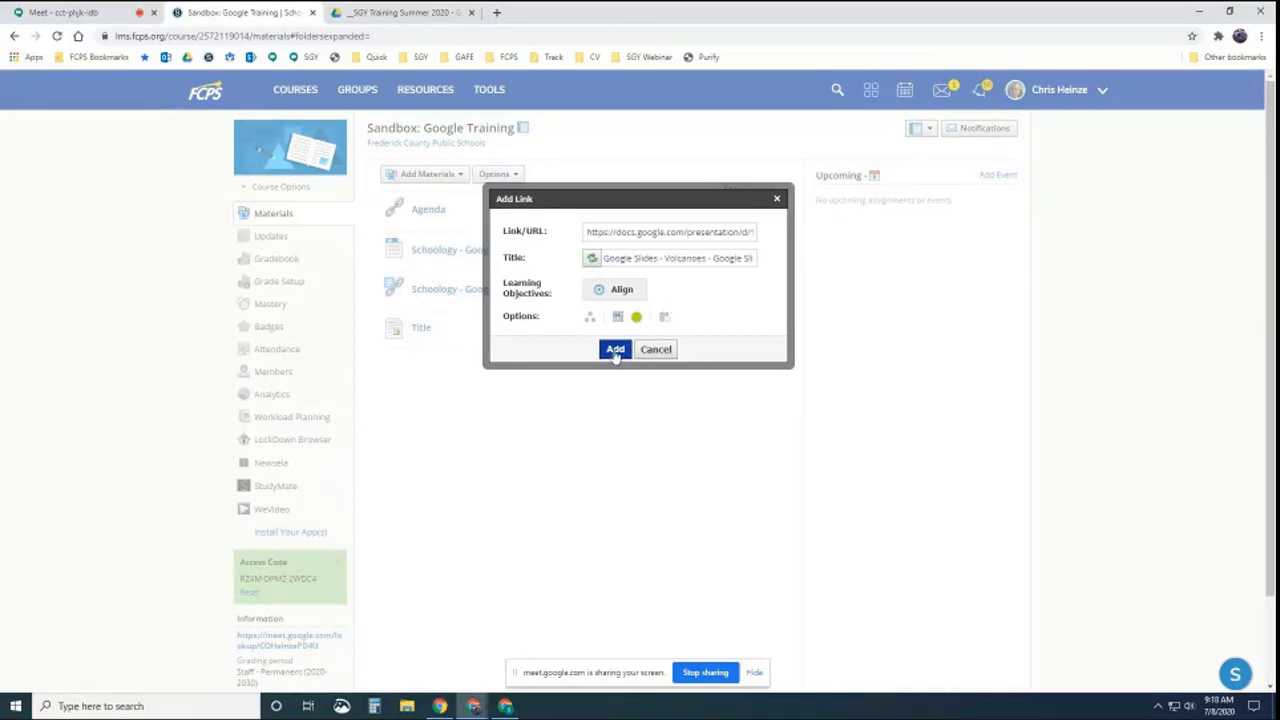
{"action": "left_click", "coordinate": [615, 349]}
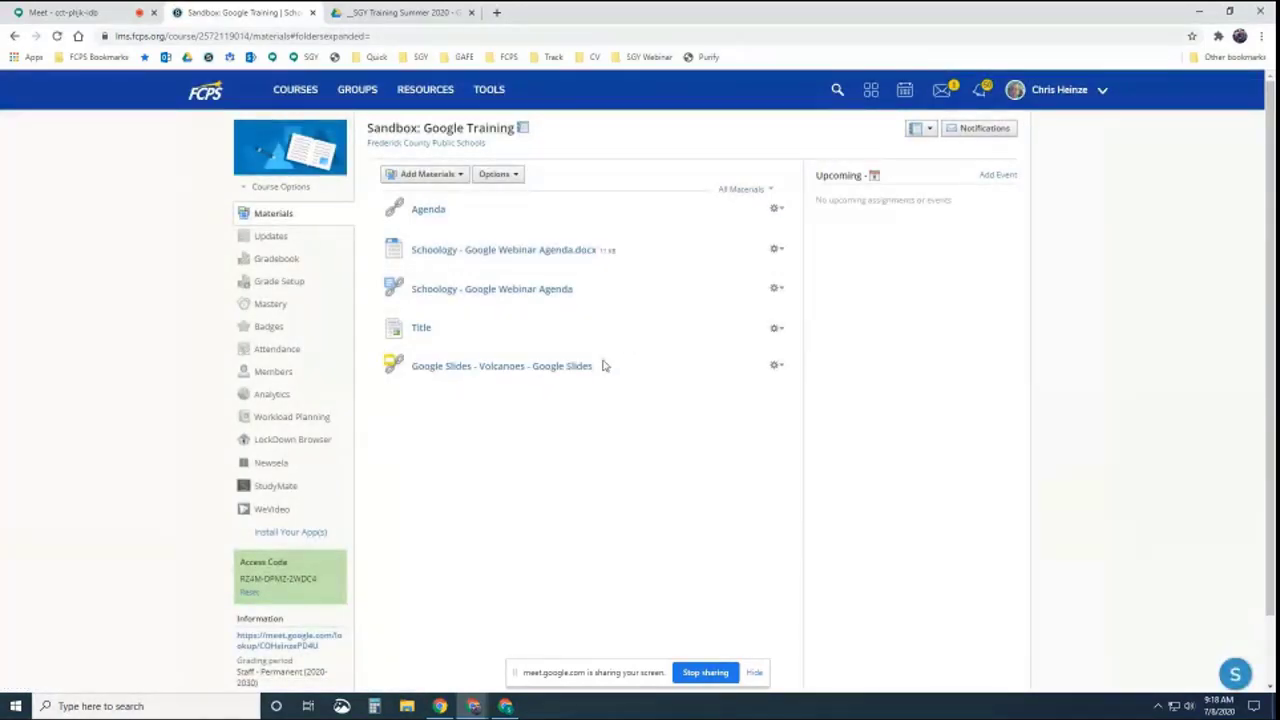
Open the new Volcanoes link and browse its five embedded slides, ending on 'What is a Volcano?'
{"action": "left_click", "coordinate": [508, 372]}
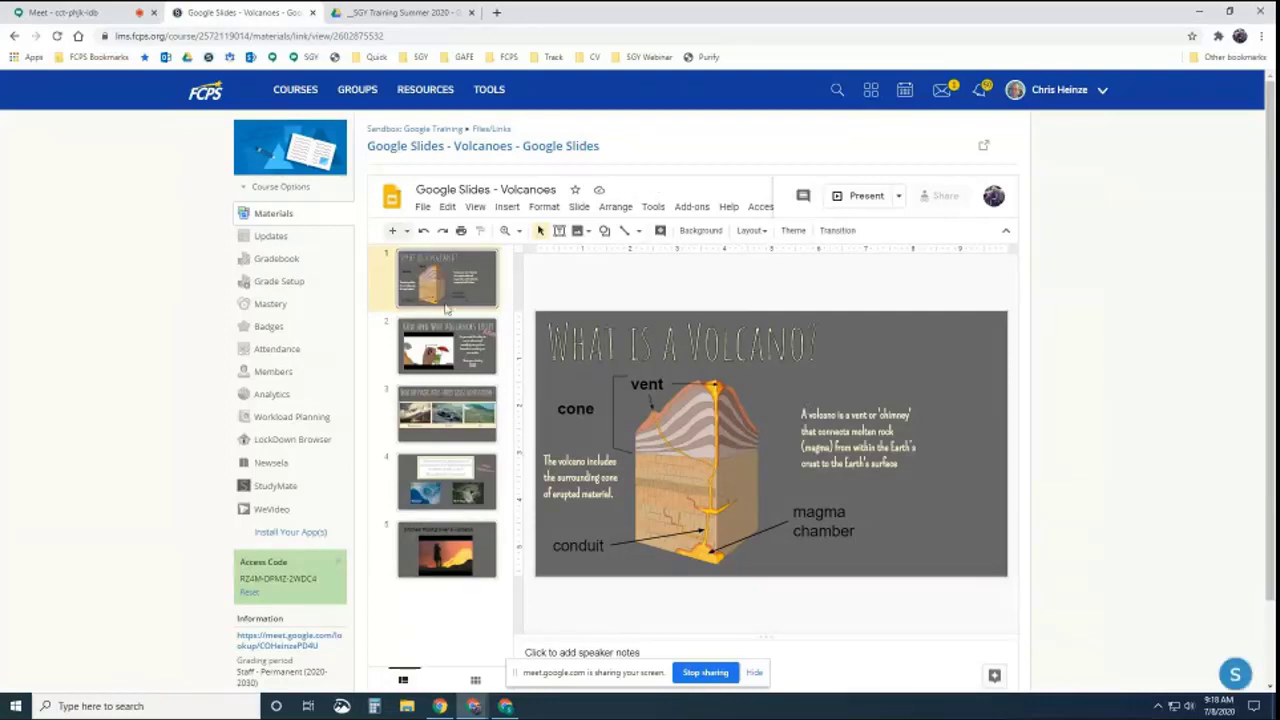
{"action": "left_click", "coordinate": [437, 343]}
{"action": "left_click", "coordinate": [484, 410]}
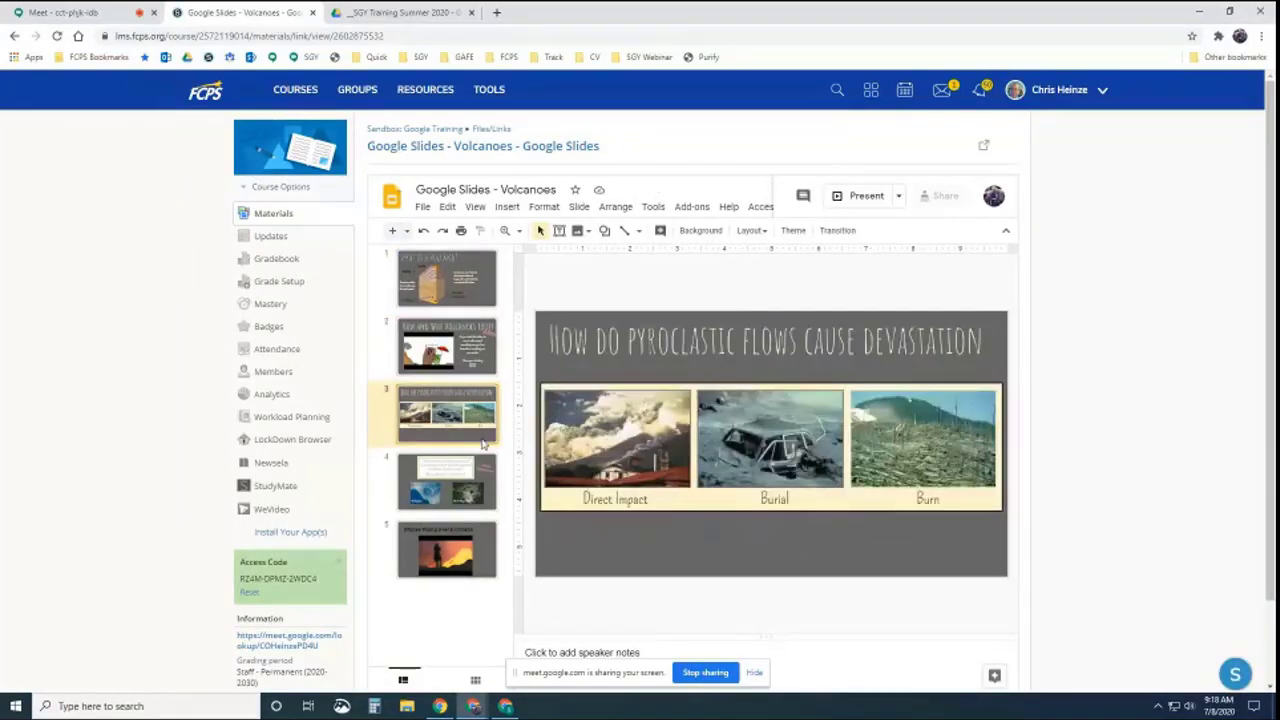
{"action": "left_click", "coordinate": [483, 465]}
{"action": "left_click", "coordinate": [476, 538]}
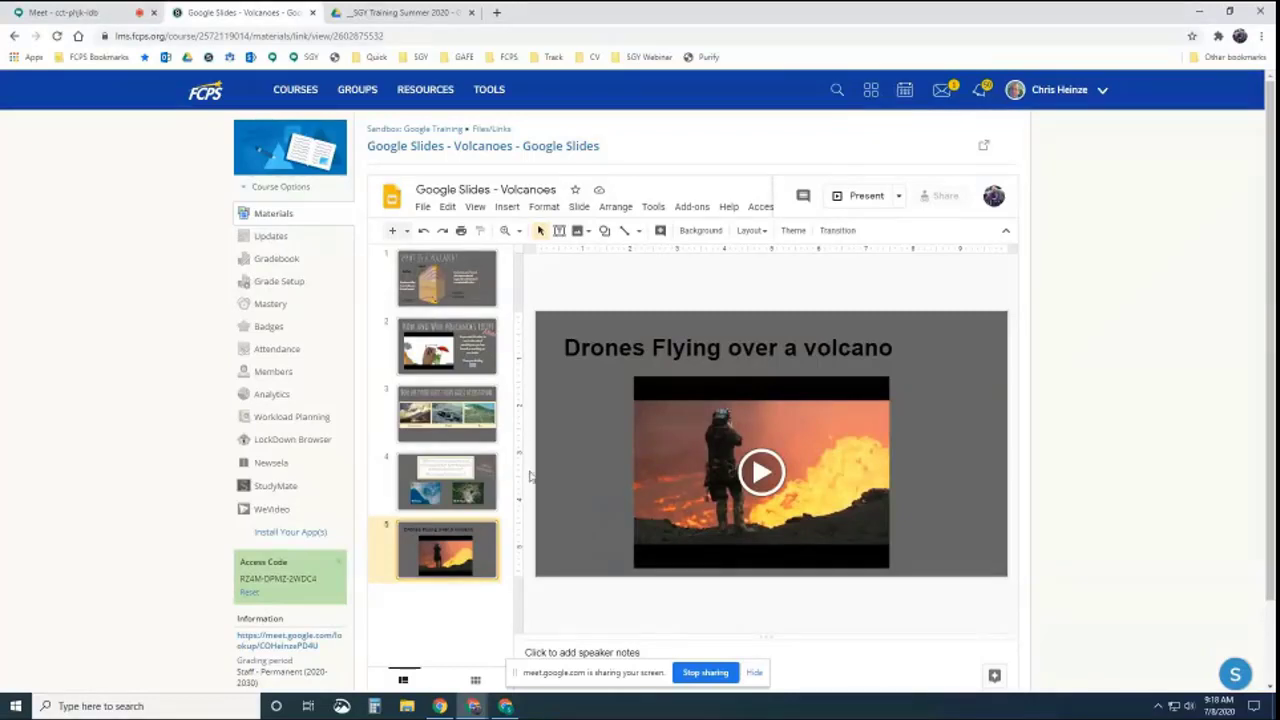
{"action": "key", "text": "Up"}
{"action": "key", "text": "Up"}
{"action": "key", "text": "Up"}
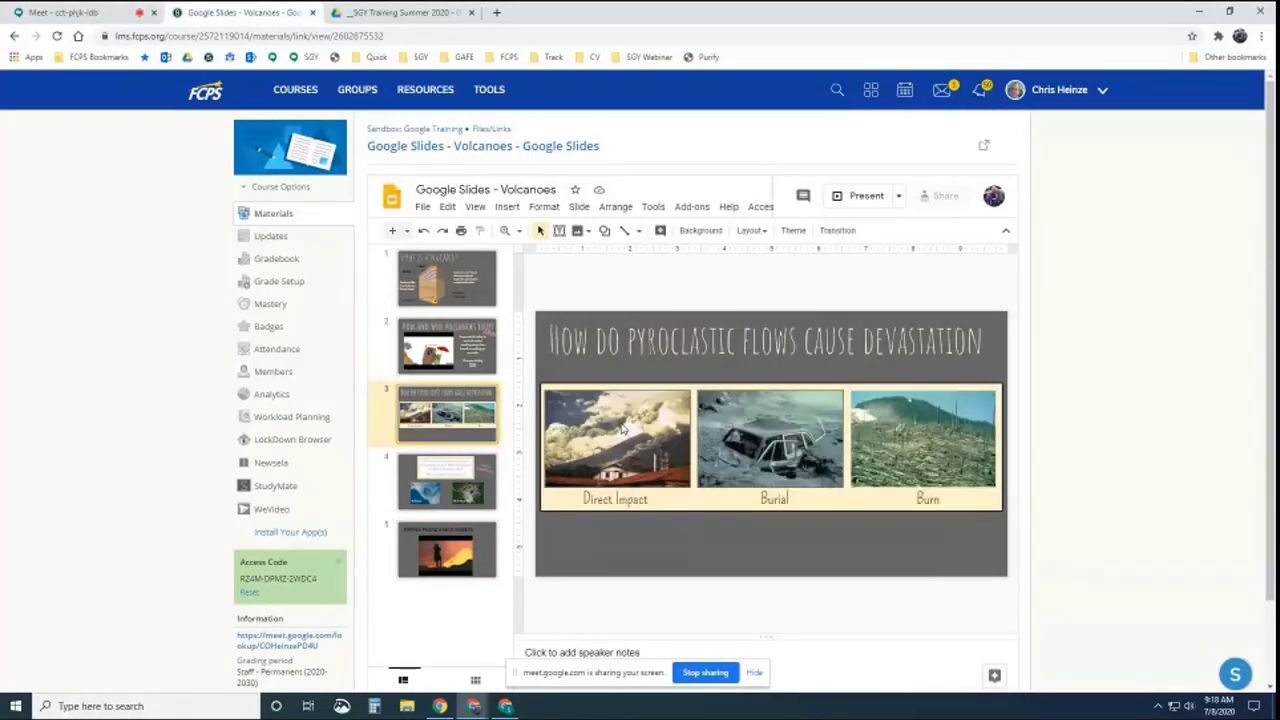
{"action": "key", "text": "Down"}
{"action": "key", "text": "Up"}
{"action": "key", "text": "Up"}
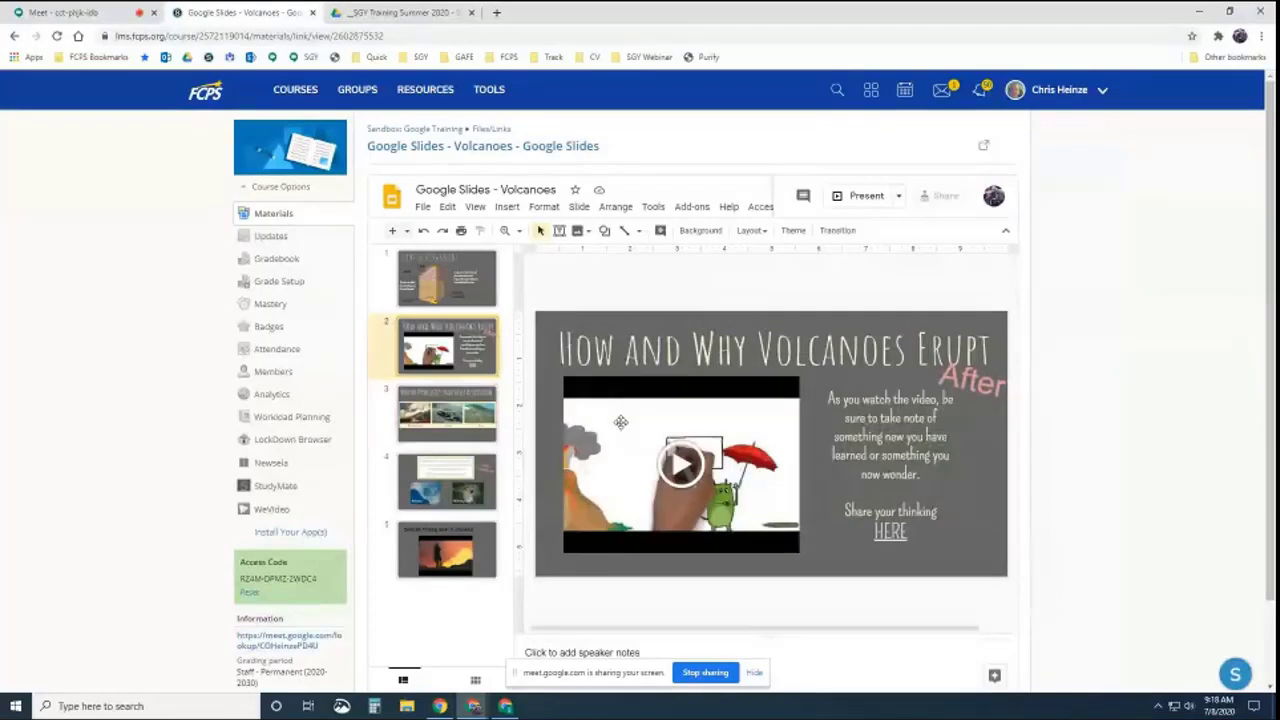
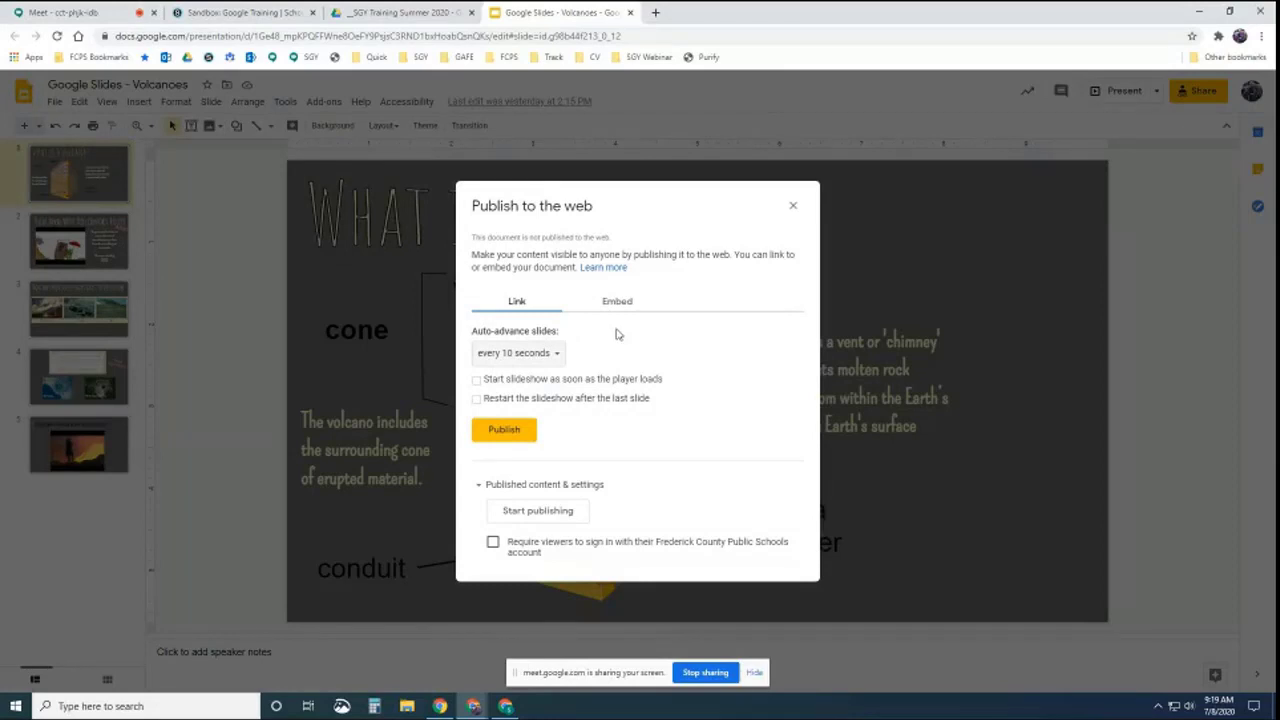
Publish the Volcanoes presentation to the web and copy its published link
{"action": "left_click", "coordinate": [505, 431]}
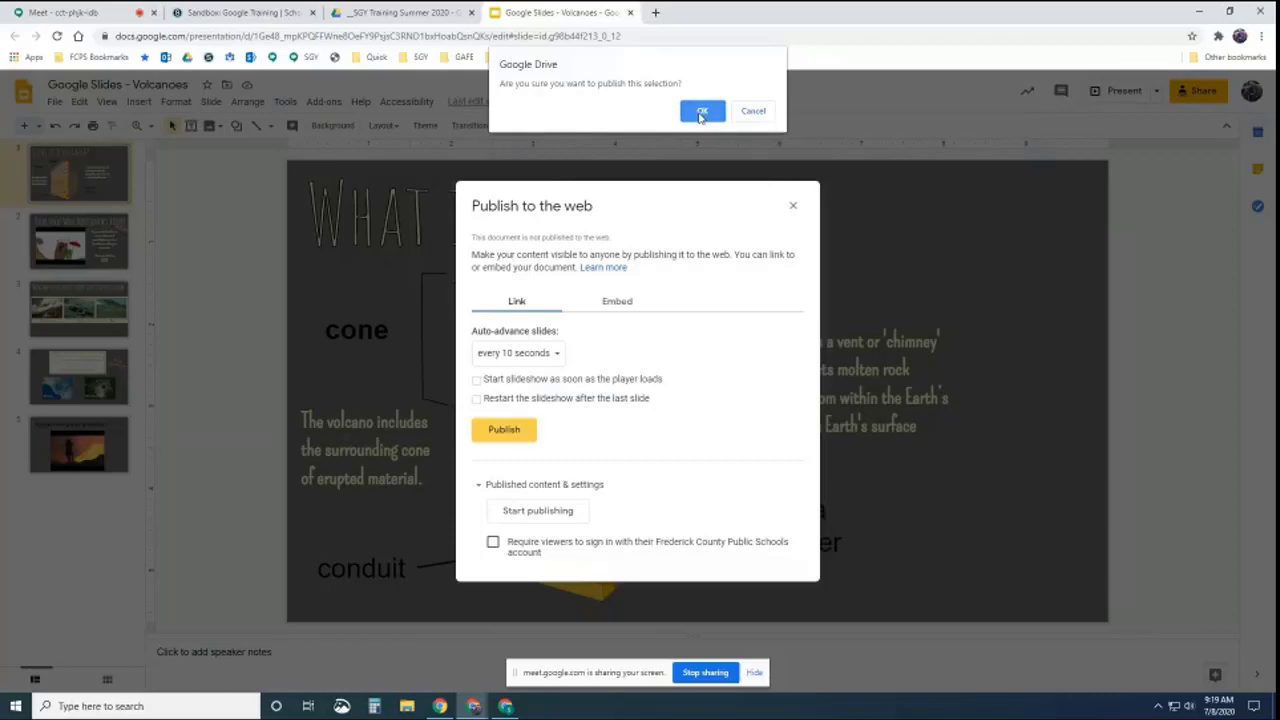
{"action": "left_click", "coordinate": [701, 111]}
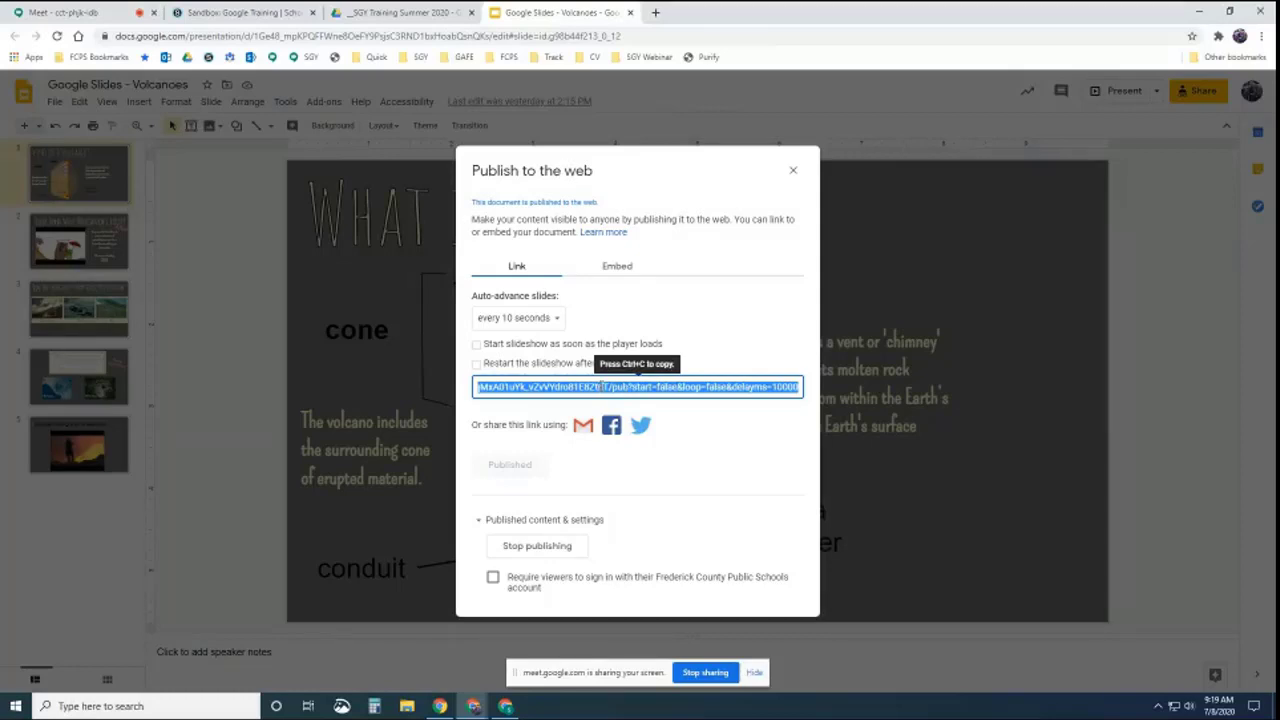
{"action": "key", "text": "ctrl+c"}
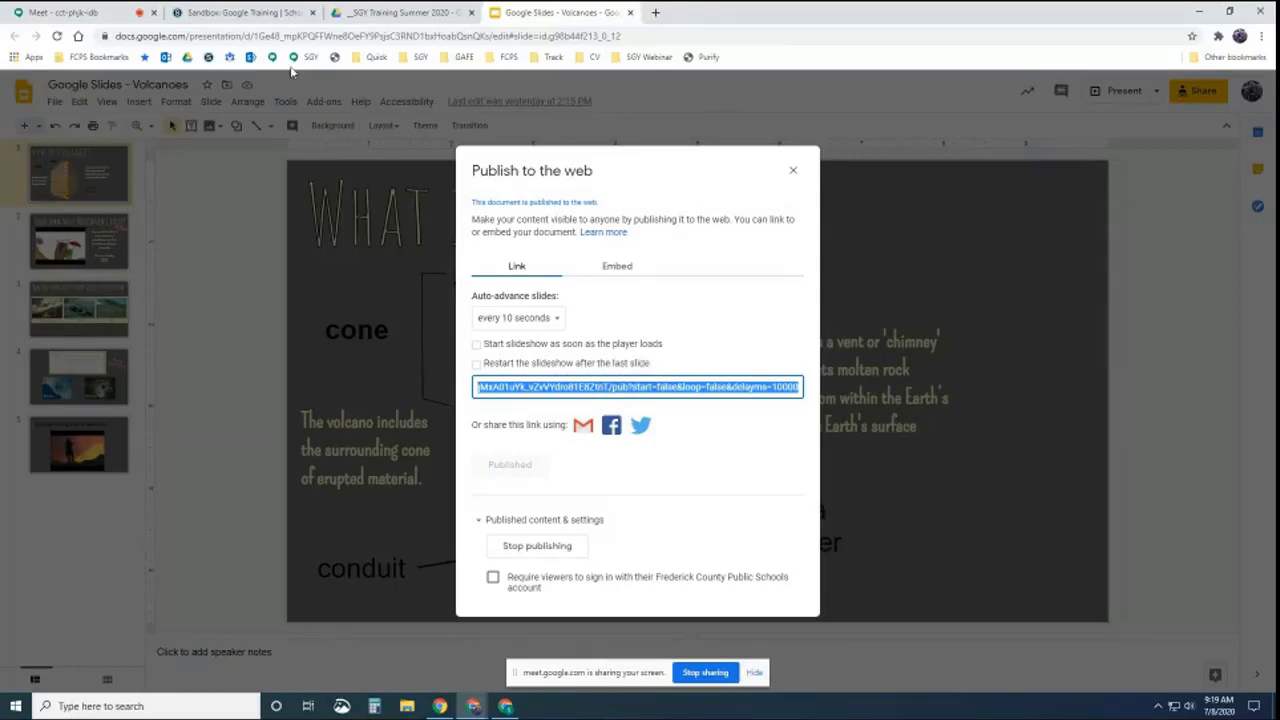
{"action": "left_click", "coordinate": [791, 171]}
{"action": "left_click", "coordinate": [245, 13]}
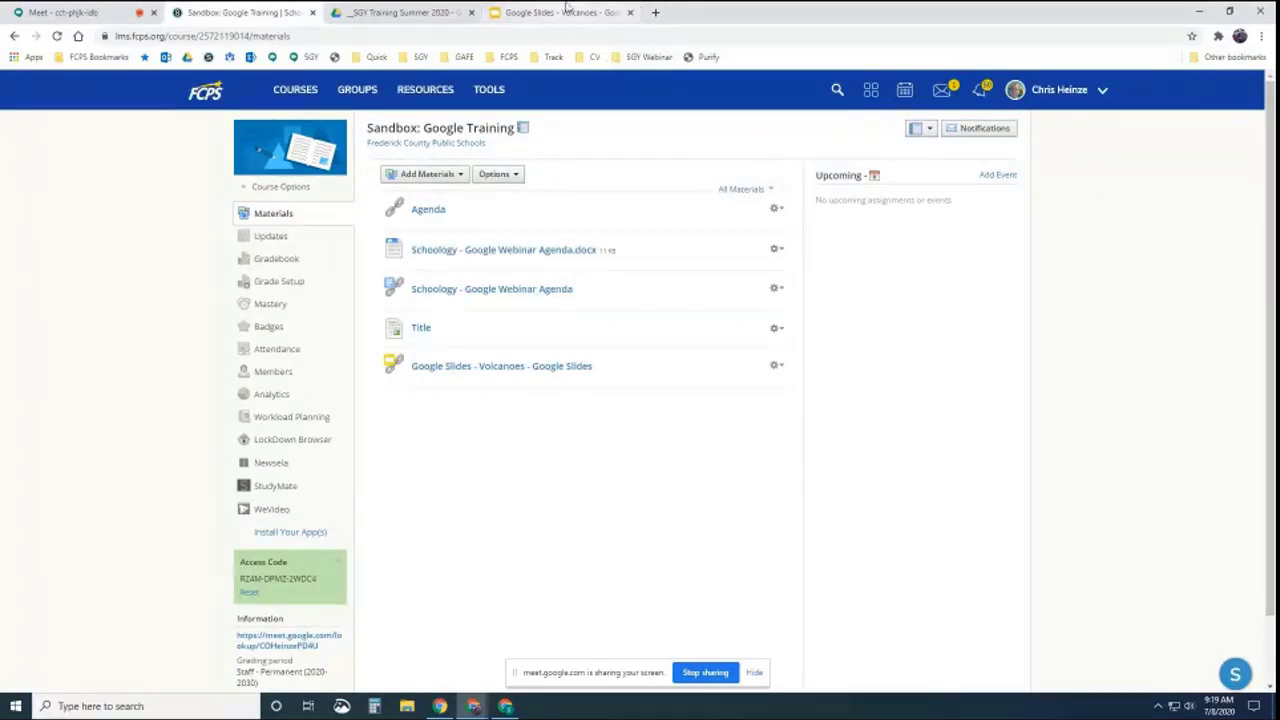
Copy the Volcanoes iframe code from the Publish to the web Embed tab
{"action": "left_click", "coordinate": [566, 12]}
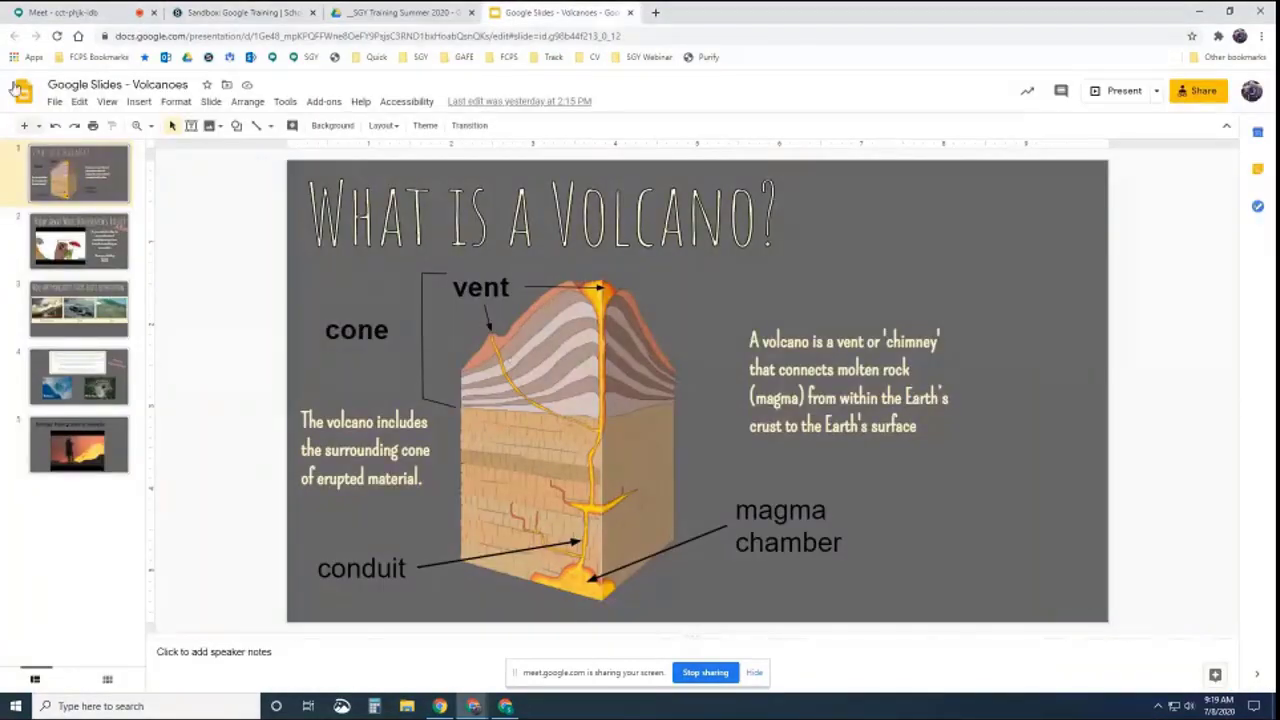
{"action": "left_click", "coordinate": [53, 102]}
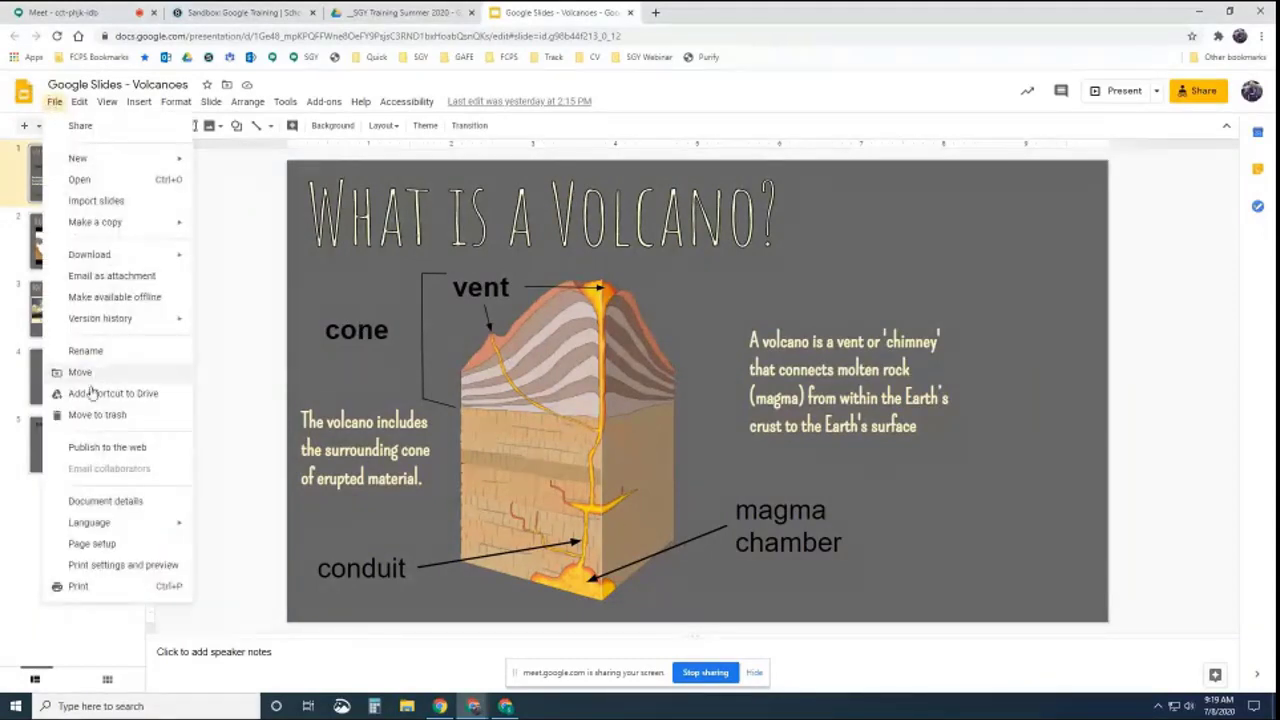
{"action": "left_click", "coordinate": [105, 448]}
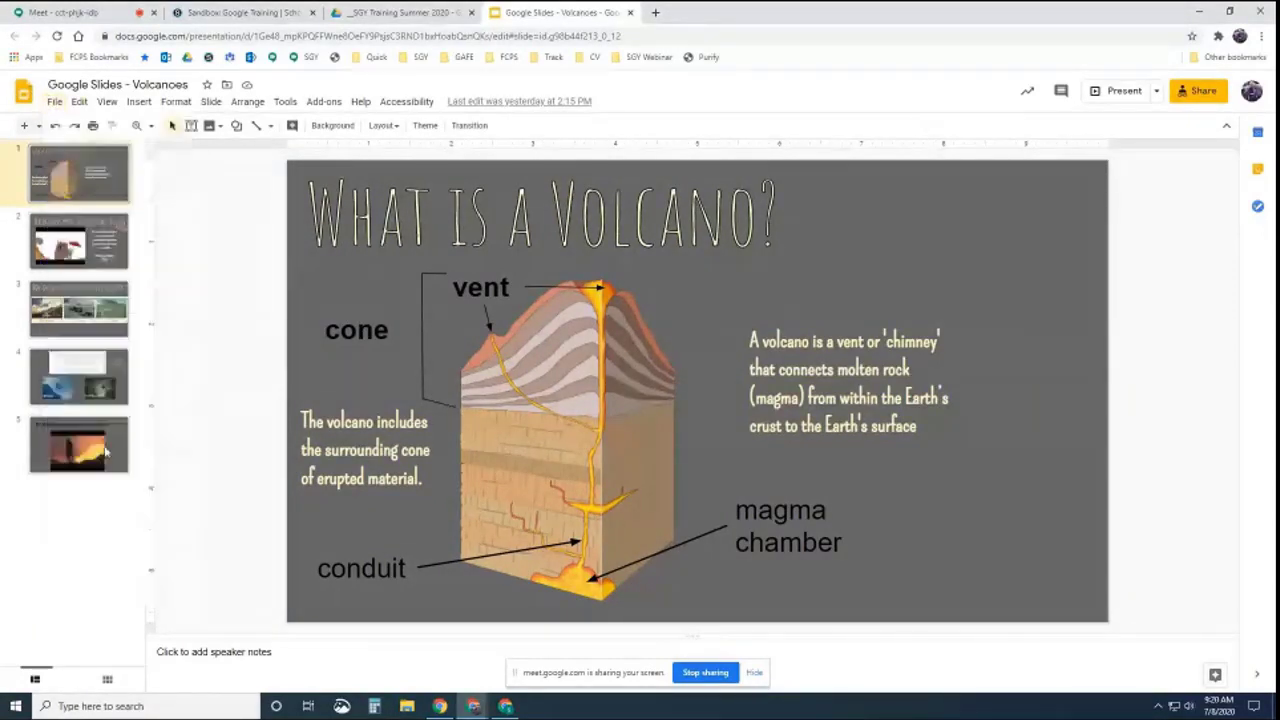
{"action": "left_click", "coordinate": [617, 267]}
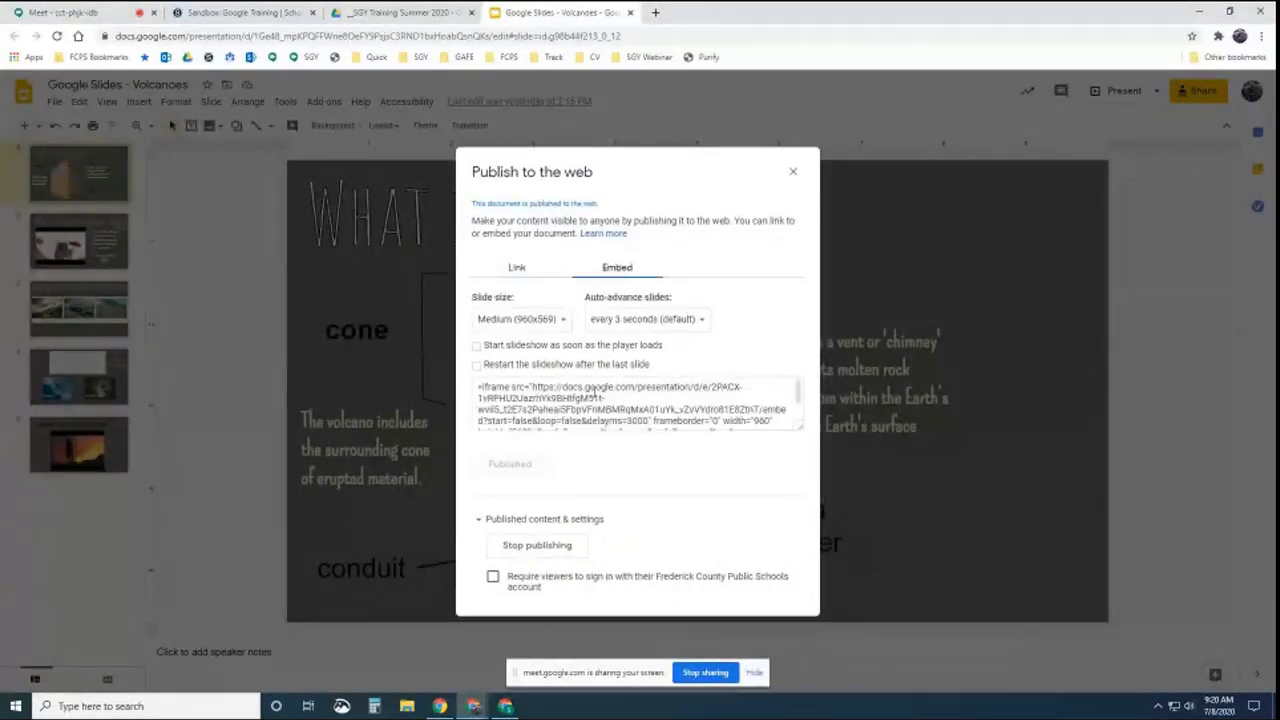
{"action": "left_click", "coordinate": [535, 410]}
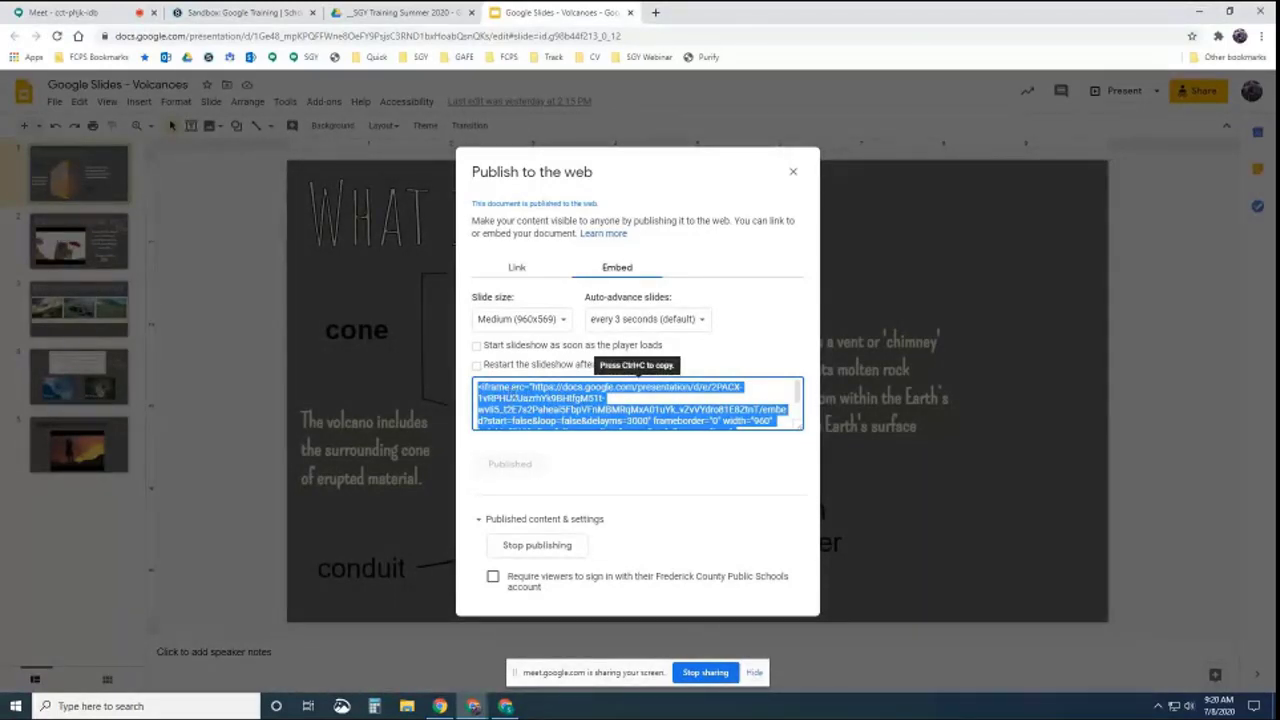
{"action": "left_click", "coordinate": [792, 171]}
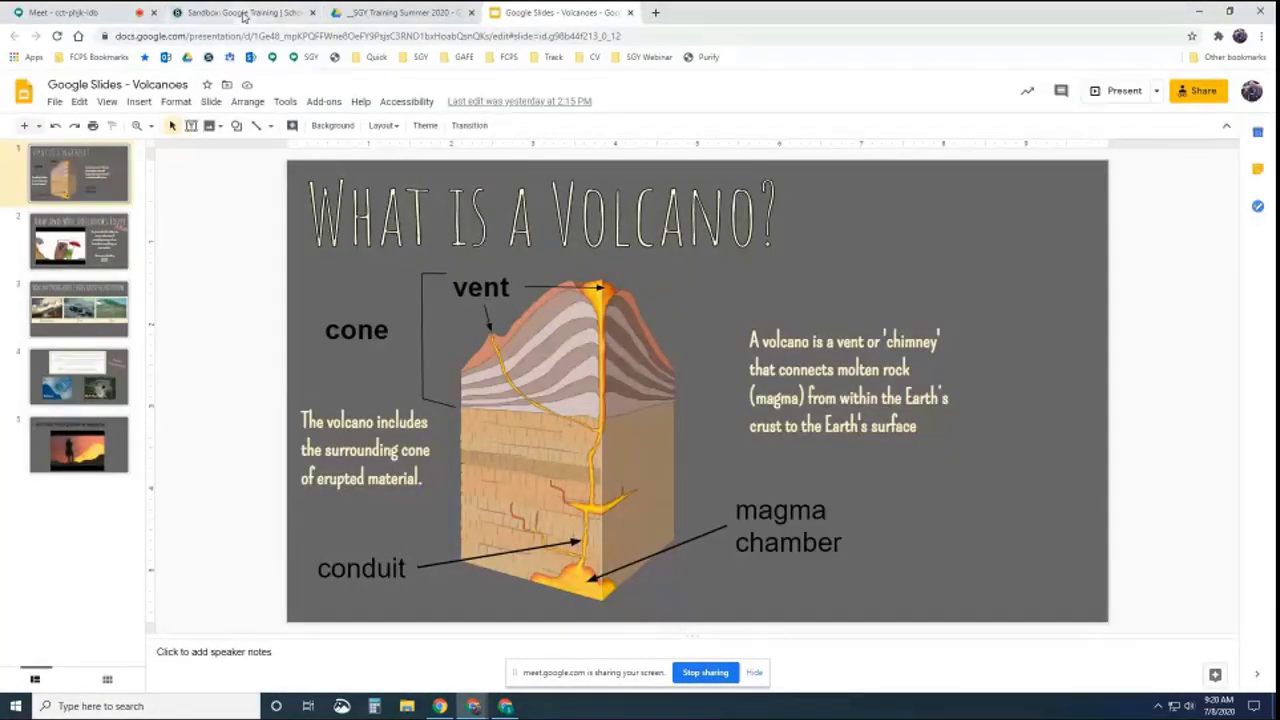
{"action": "left_click", "coordinate": [242, 13]}
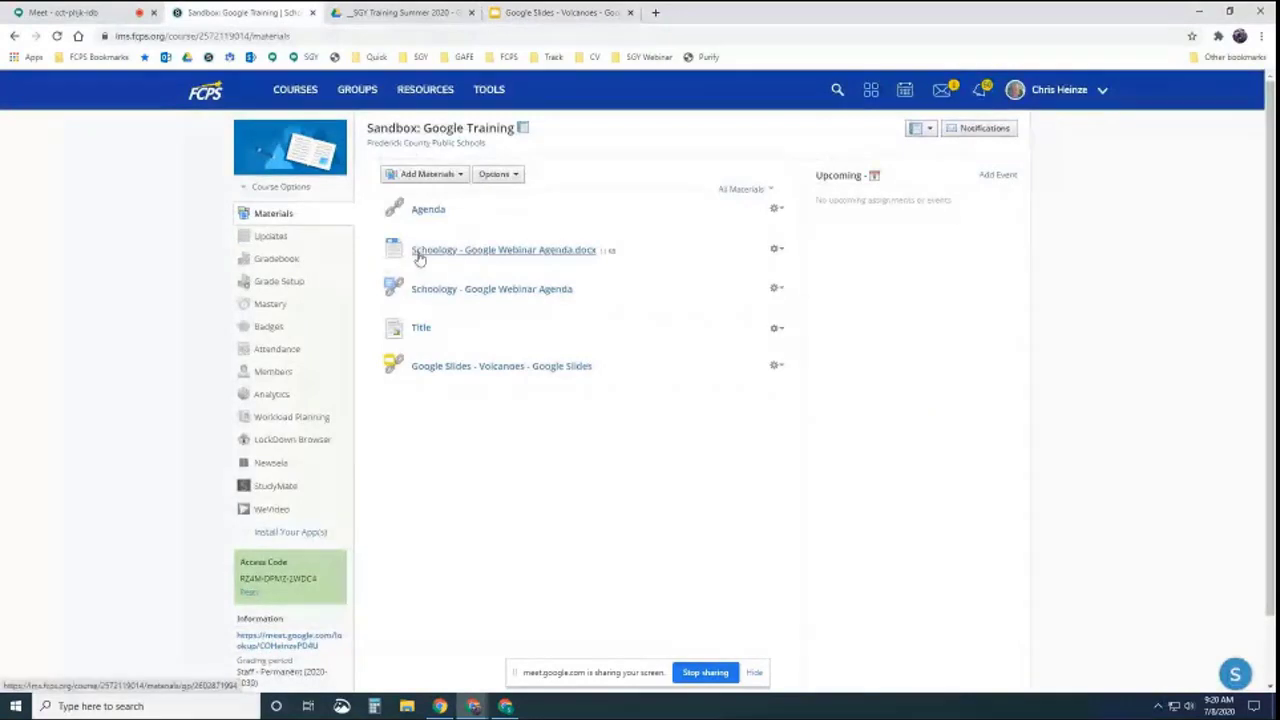
Start a new page titled 'Volcanoes', pasting then removing the embed code in HTML view
{"action": "left_click", "coordinate": [447, 175]}
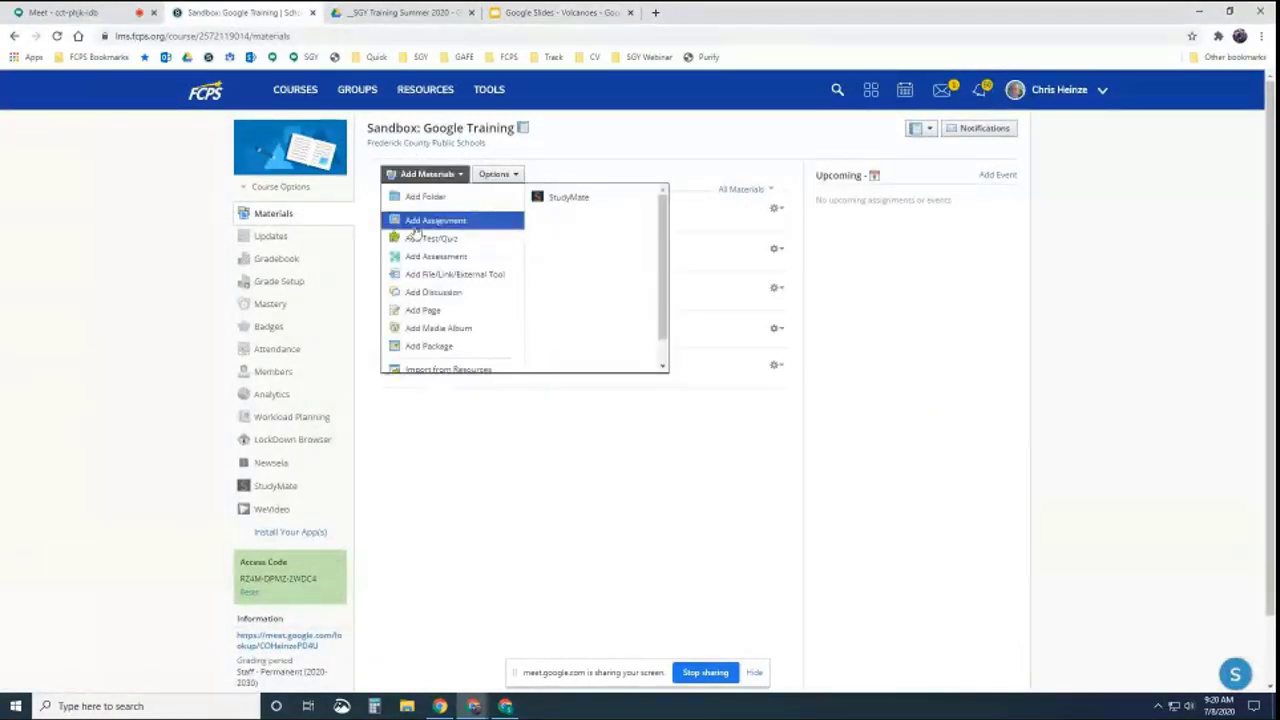
{"action": "left_click", "coordinate": [417, 310]}
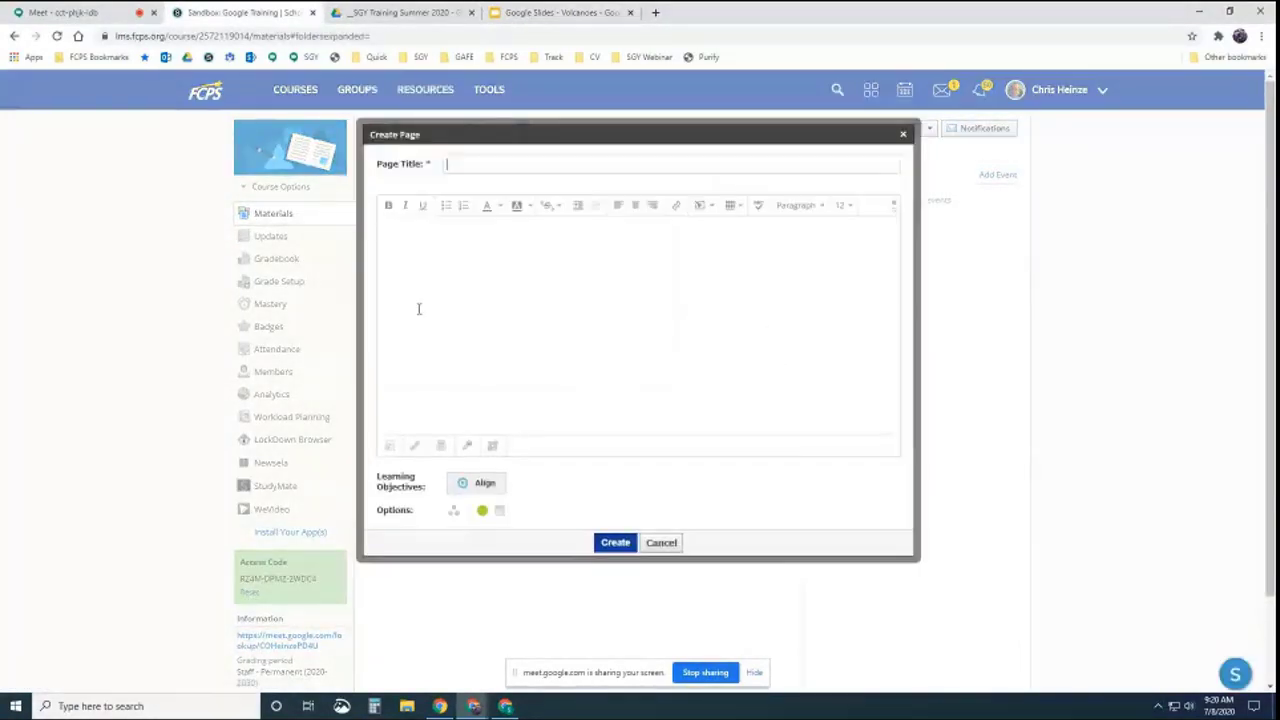
{"action": "type", "text": "Volca"}
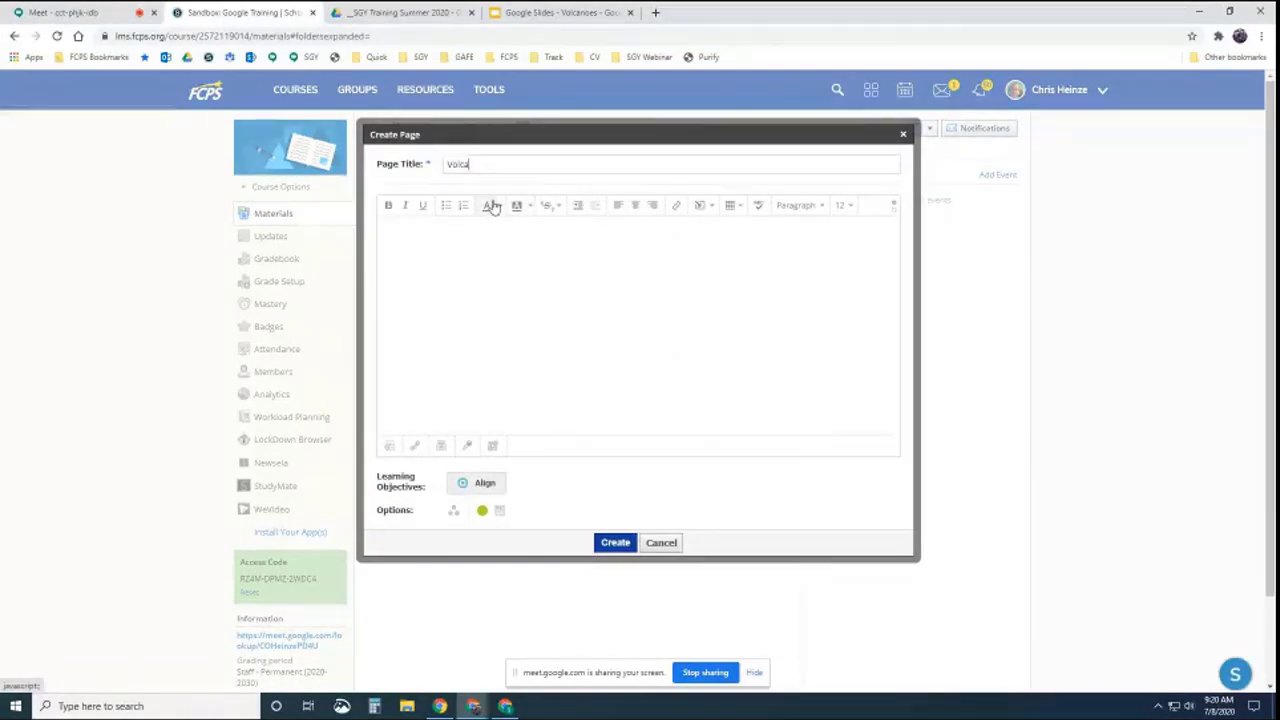
{"action": "type", "text": "noes"}
{"action": "left_click", "coordinate": [894, 212]}
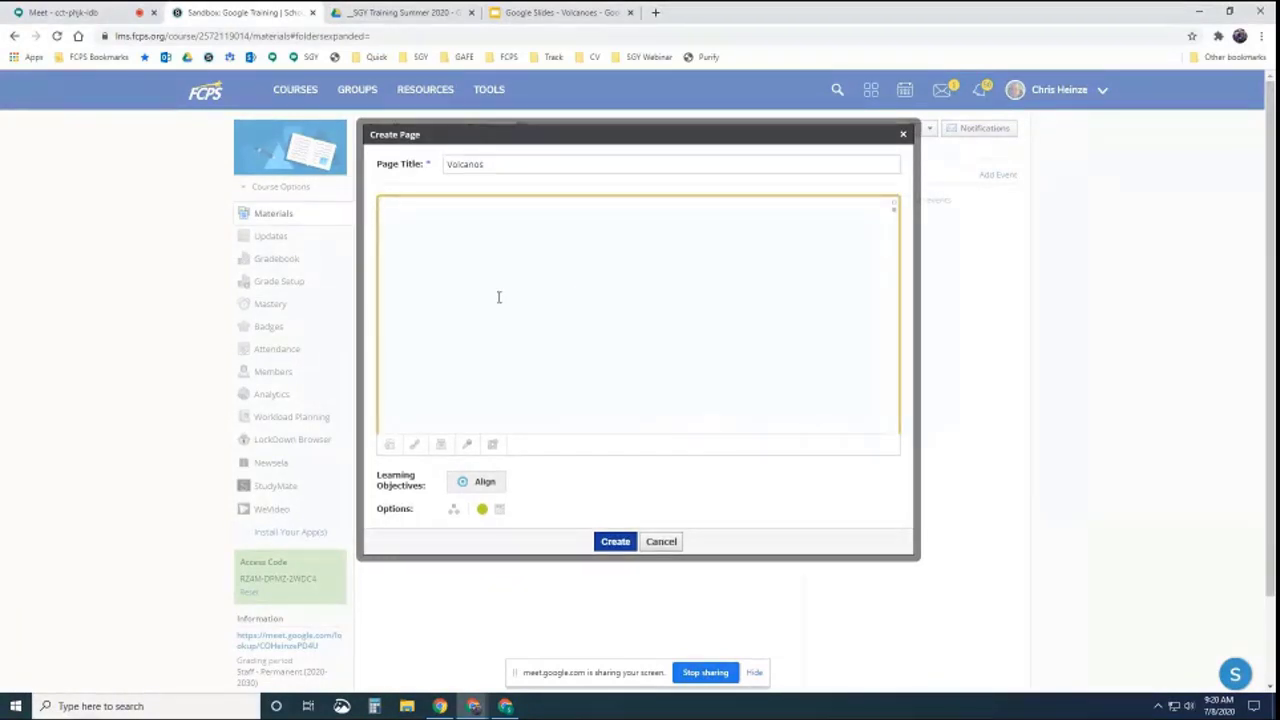
{"action": "type", "text": "<iframe src=\"https://docs.google.com/presentation/d/e/2PACX-1vRPHU2UazhYk9BHtfeM51t-wvI5_t2E7s2PaheaI5FbpVFnMBMRoMxA01uYk_v2VVYdro81E8ZtnT/embed?start=false&loop=false&delayms=3000\" frameborder=\"0\" width=\"960\" height=\"569\" allowfullscreen=\"true\" mozallowfullscreen=\"true\" webkitallowfullscreen=\"true\"></iframe>"}
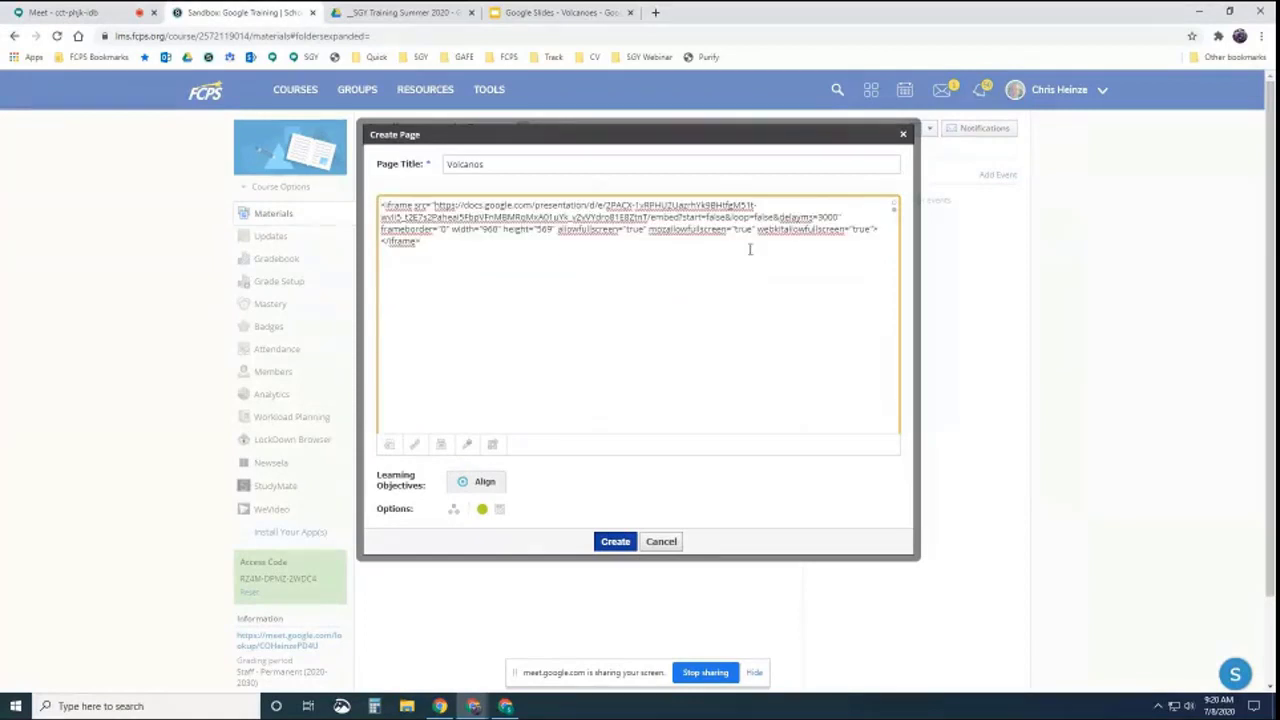
{"action": "left_click_drag", "start_coordinate": [449, 250], "coordinate": [358, 212]}
{"action": "key", "text": "BackSpace"}
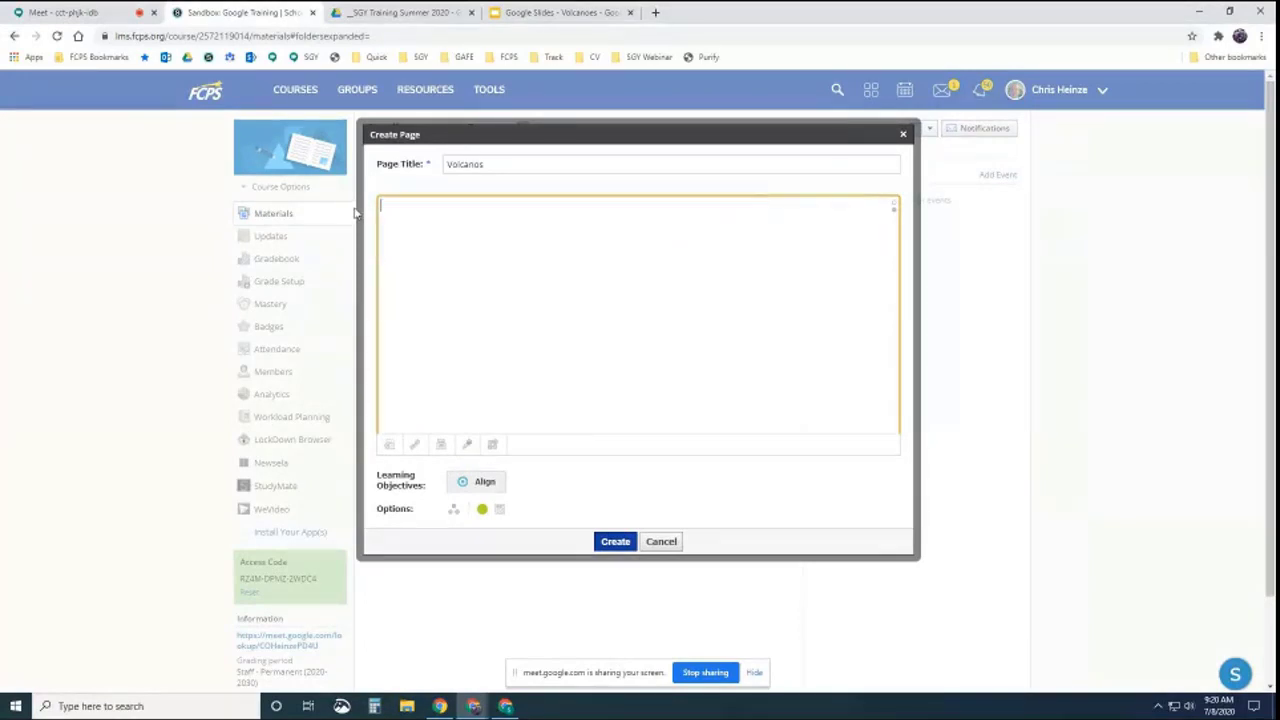
{"action": "left_click", "coordinate": [892, 205]}
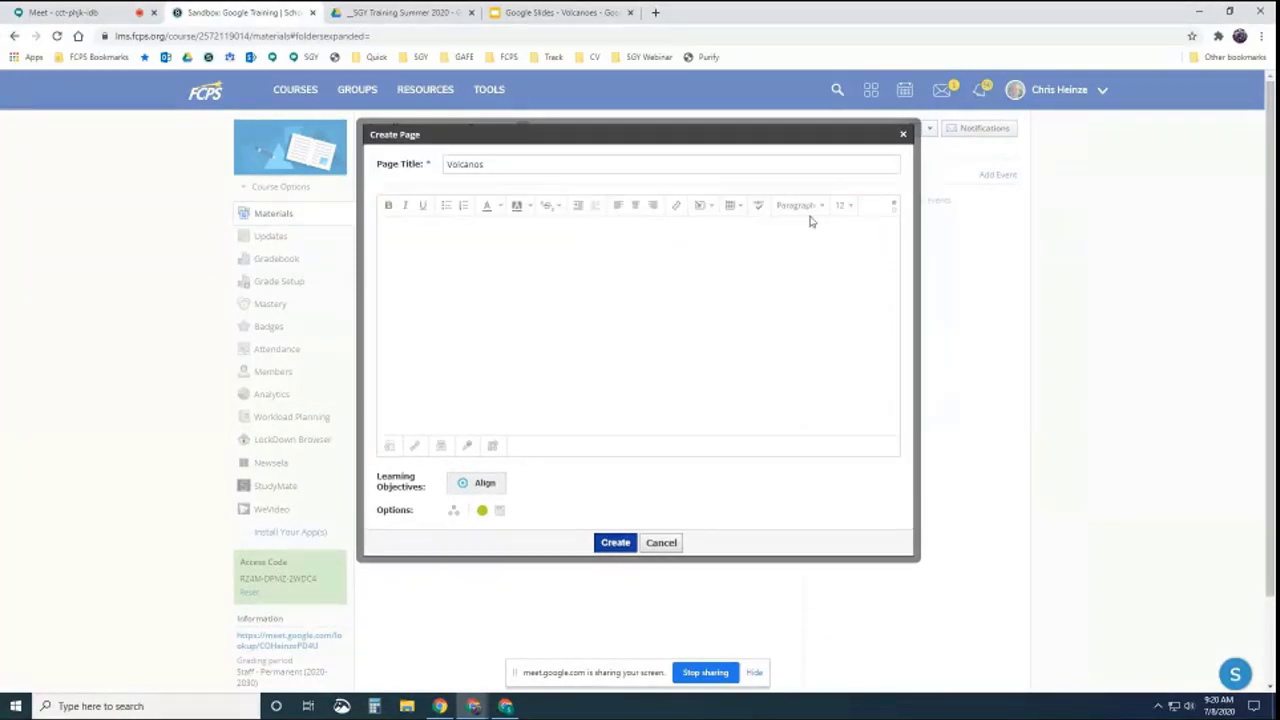
Embed the slideshow iframe code as web media and create the page
{"action": "left_click", "coordinate": [704, 206]}
{"action": "left_click", "coordinate": [724, 231]}
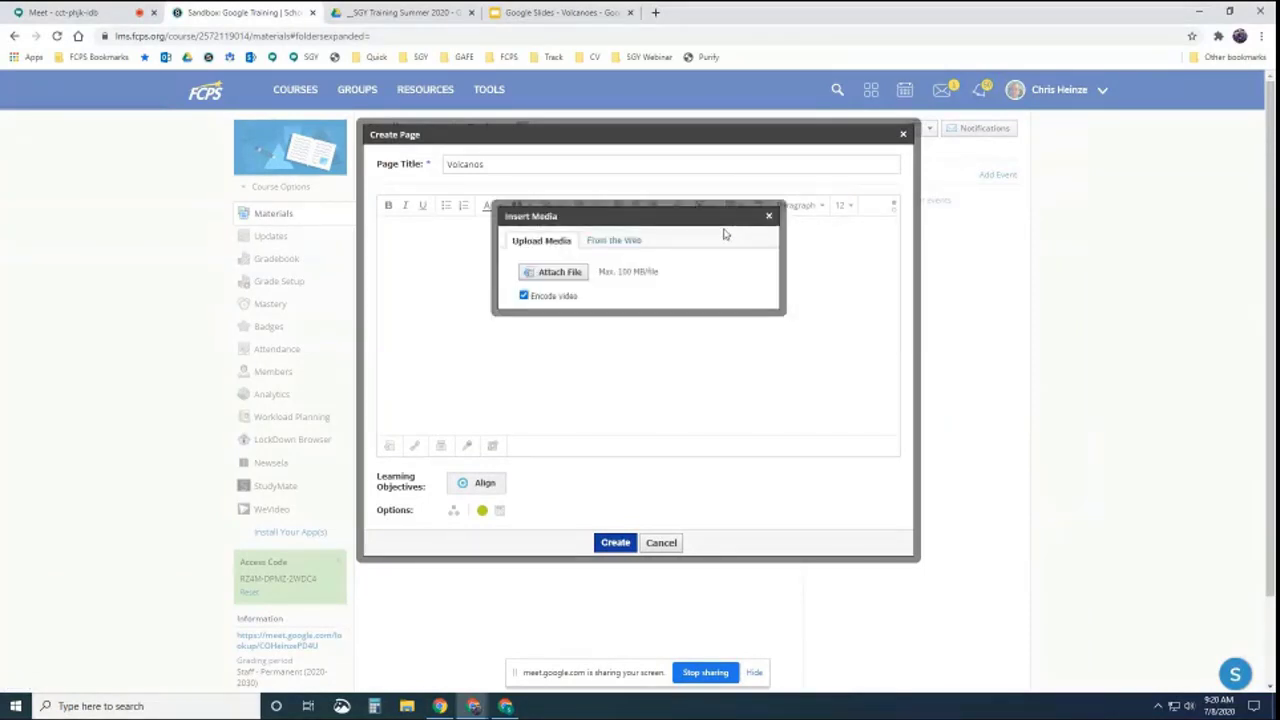
{"action": "left_click", "coordinate": [612, 238]}
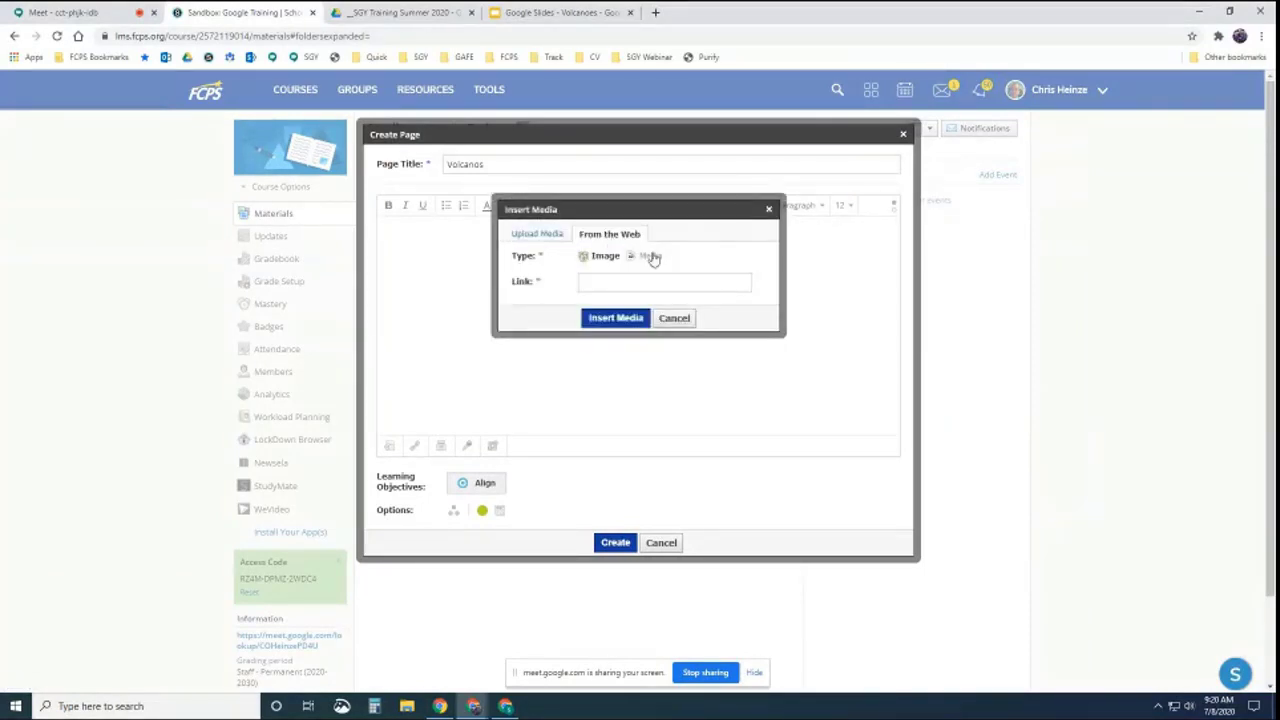
{"action": "left_click", "coordinate": [650, 256]}
{"action": "left_click", "coordinate": [605, 282]}
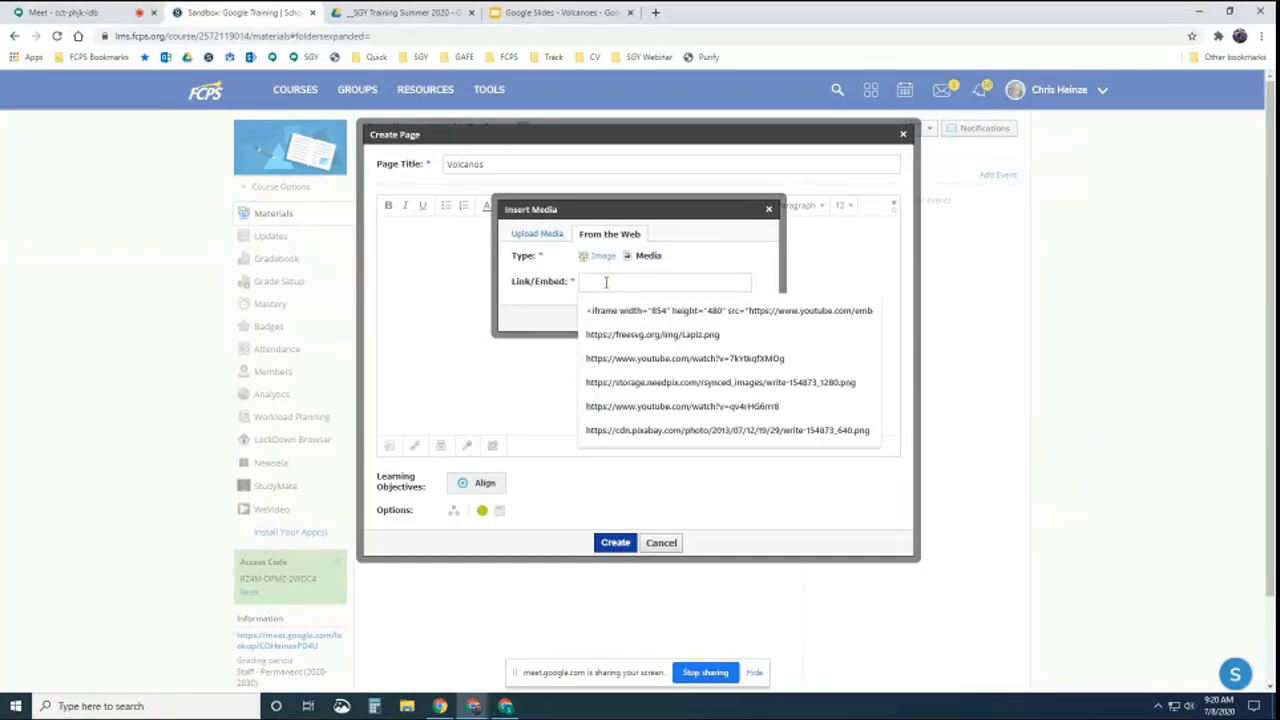
{"action": "key", "text": "ctrl+v"}
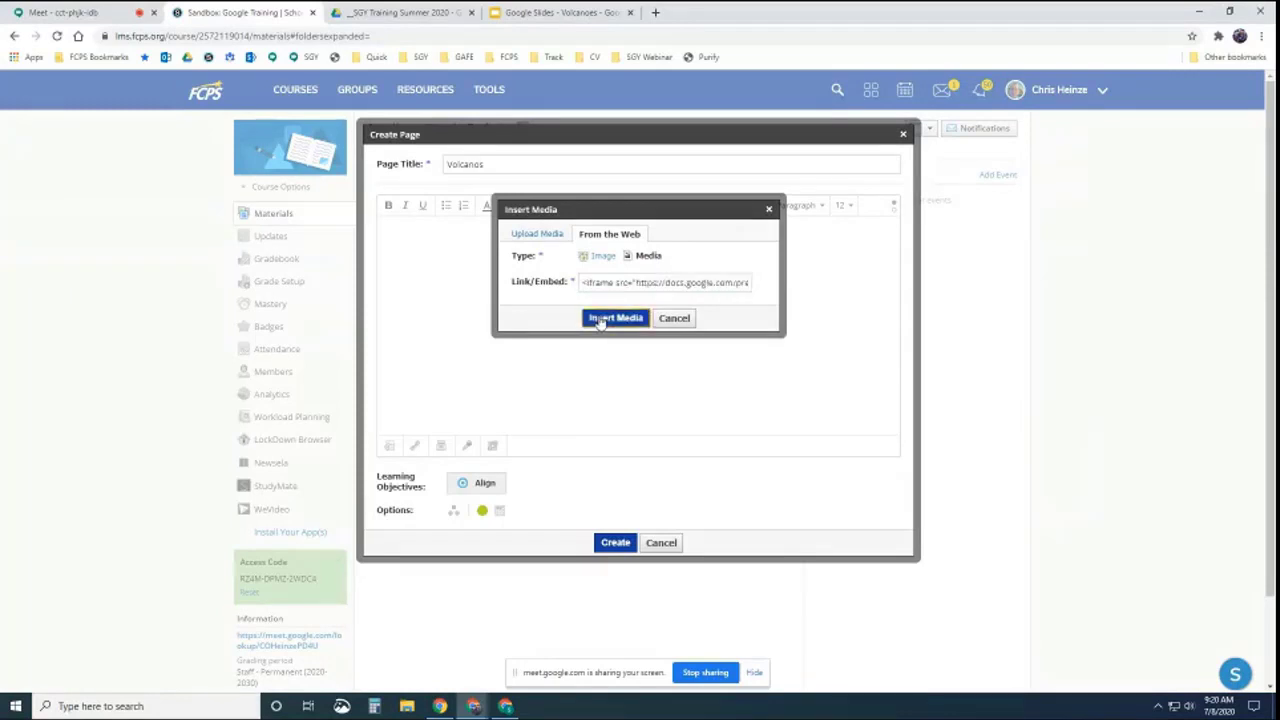
{"action": "left_click", "coordinate": [603, 318]}
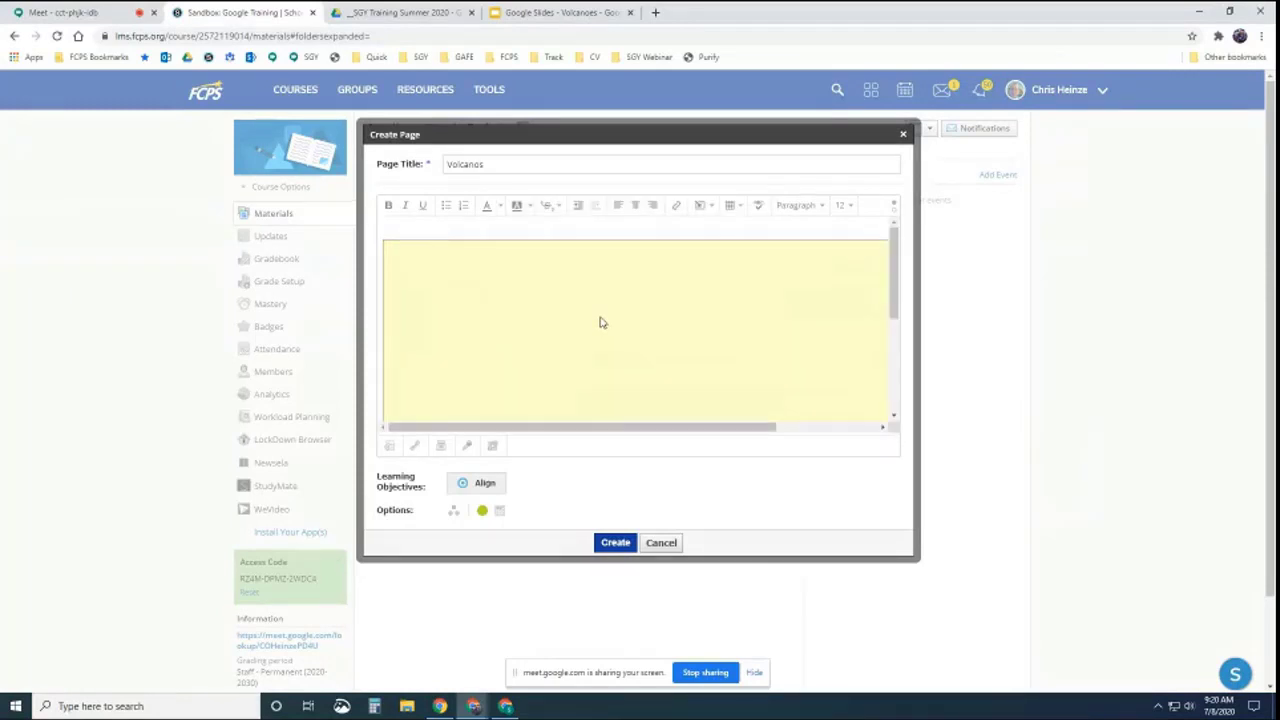
{"action": "left_click", "coordinate": [620, 542]}
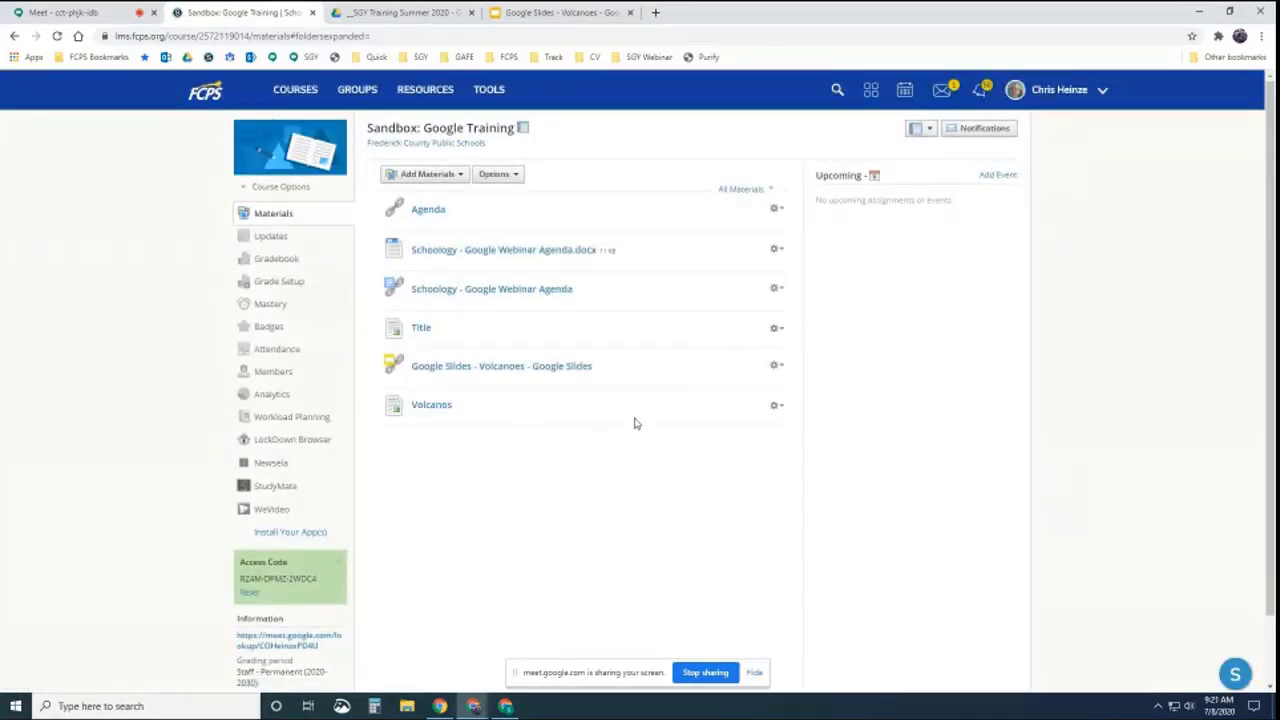
Open the Volcanos page and step through the embedded slides to the drones slide
{"action": "left_click", "coordinate": [431, 405]}
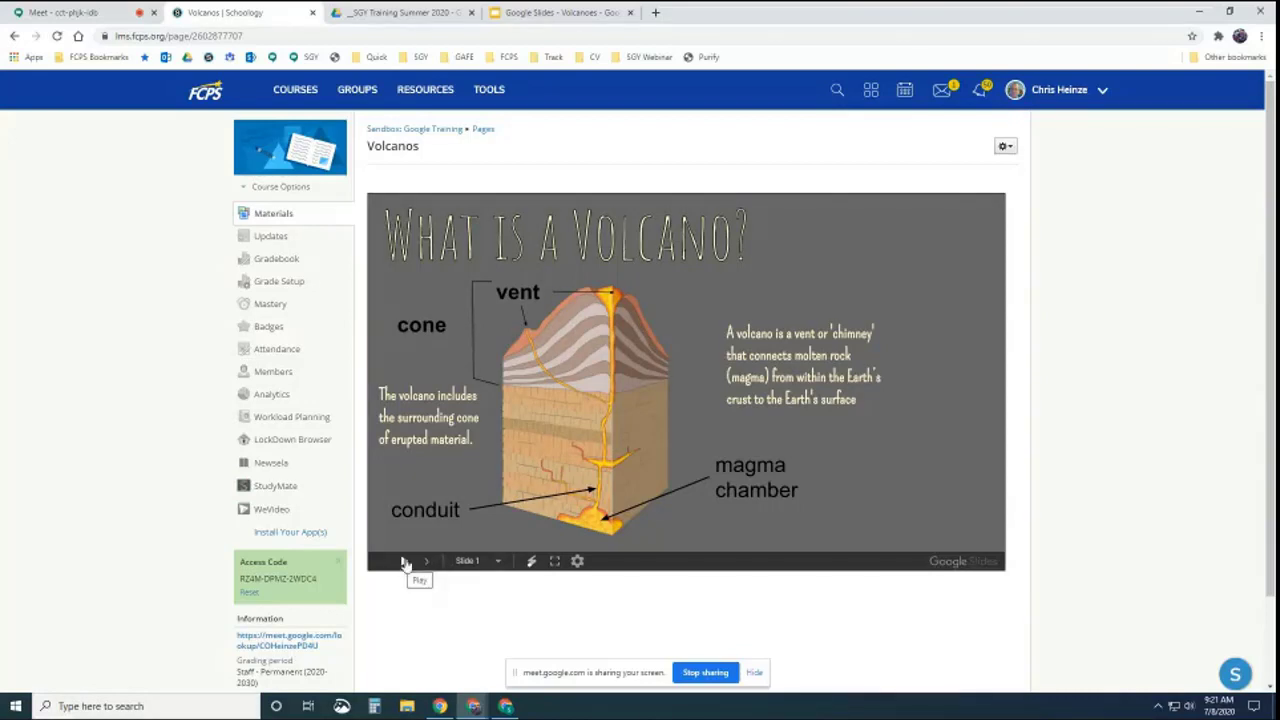
{"action": "left_click", "coordinate": [698, 366]}
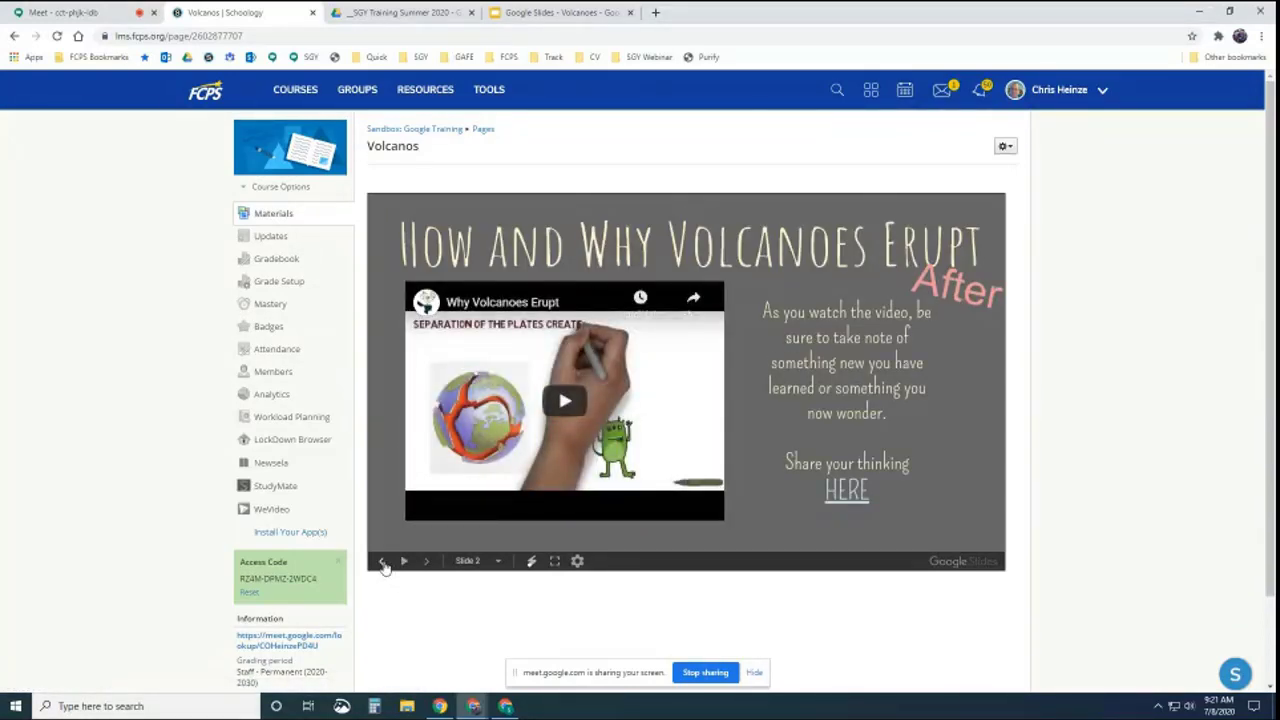
{"action": "left_click", "coordinate": [382, 563]}
{"action": "left_click", "coordinate": [428, 563]}
{"action": "left_click", "coordinate": [428, 563]}
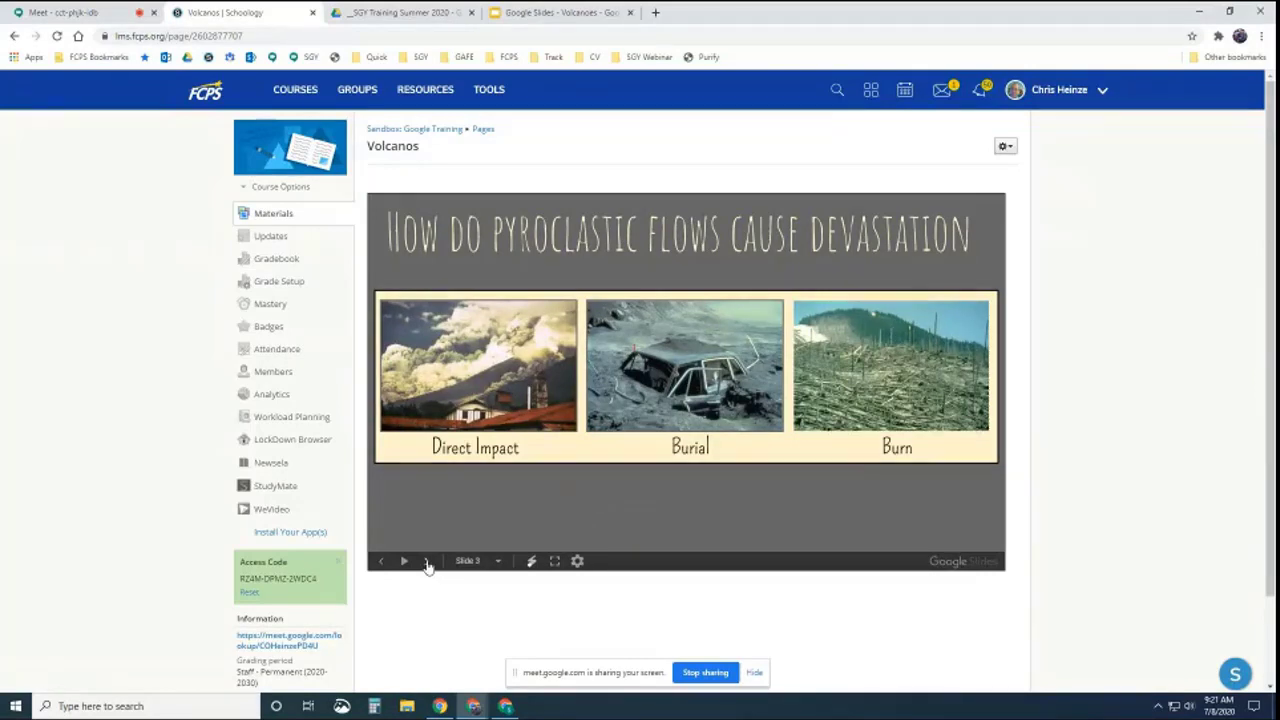
{"action": "left_click", "coordinate": [428, 563]}
{"action": "left_click", "coordinate": [428, 563]}
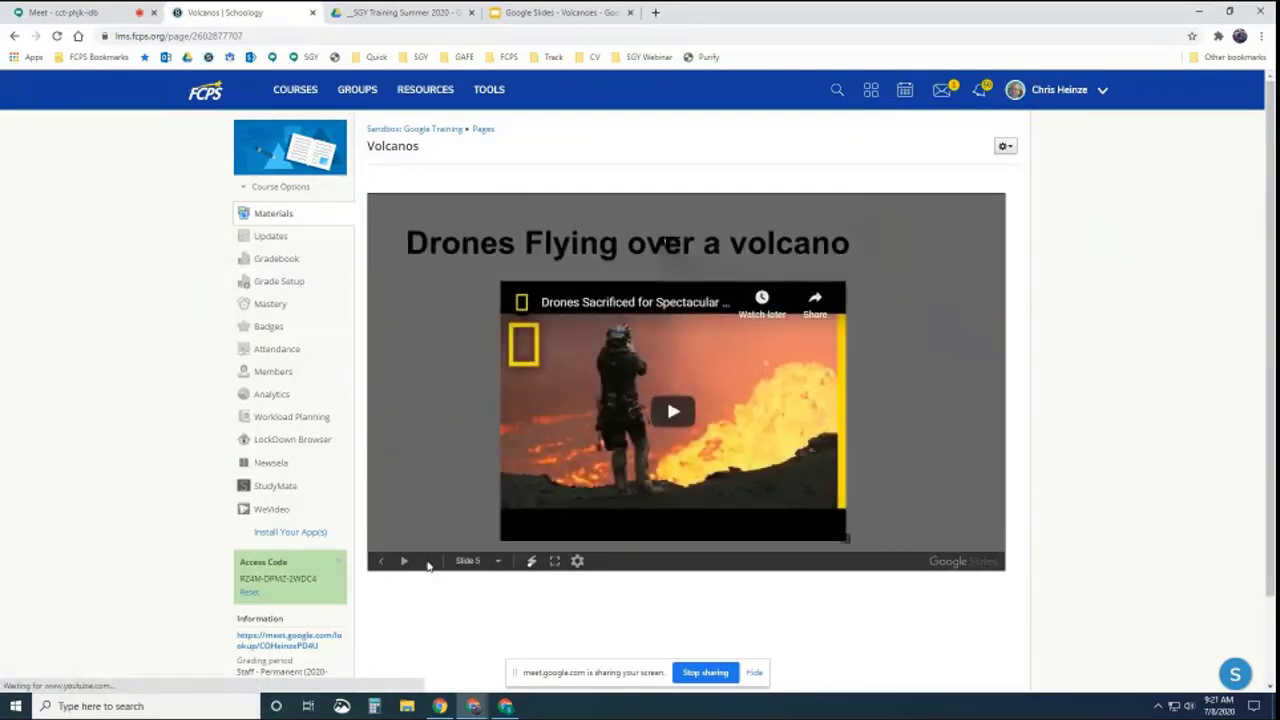
View the slideshow full screen, exit it, and return to the course materials
{"action": "left_click", "coordinate": [554, 560]}
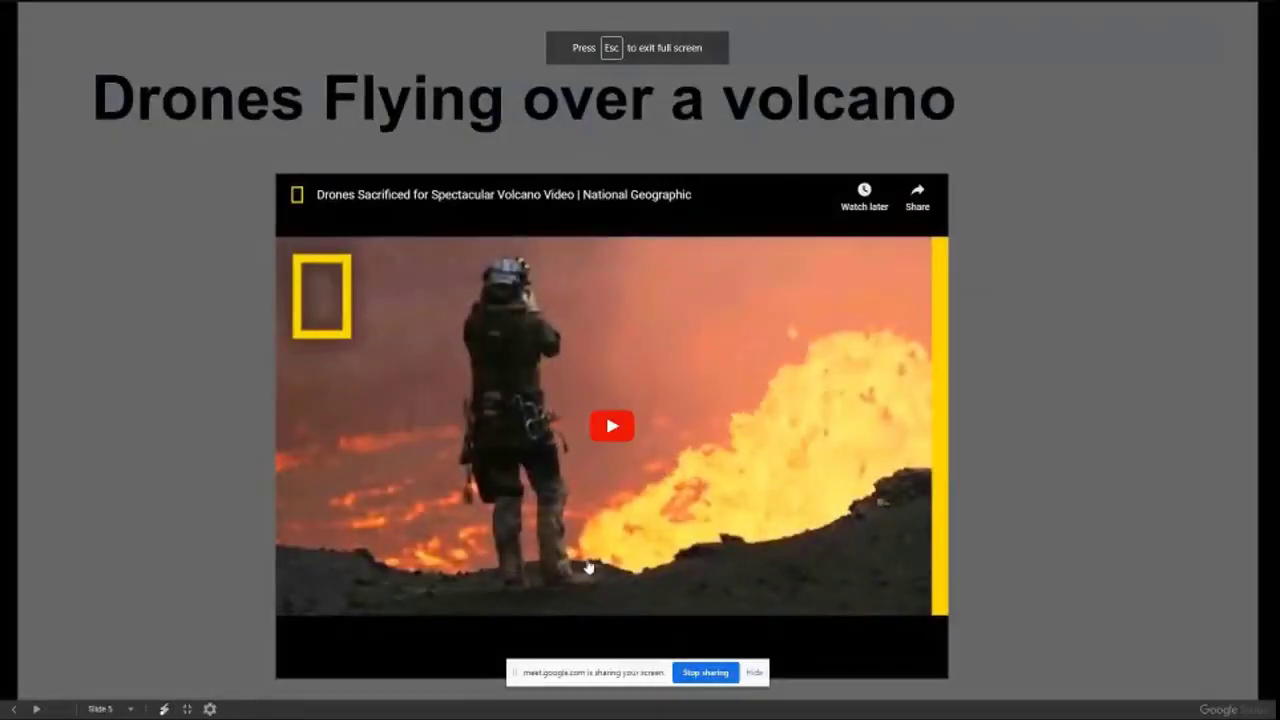
{"action": "key", "text": "Escape"}
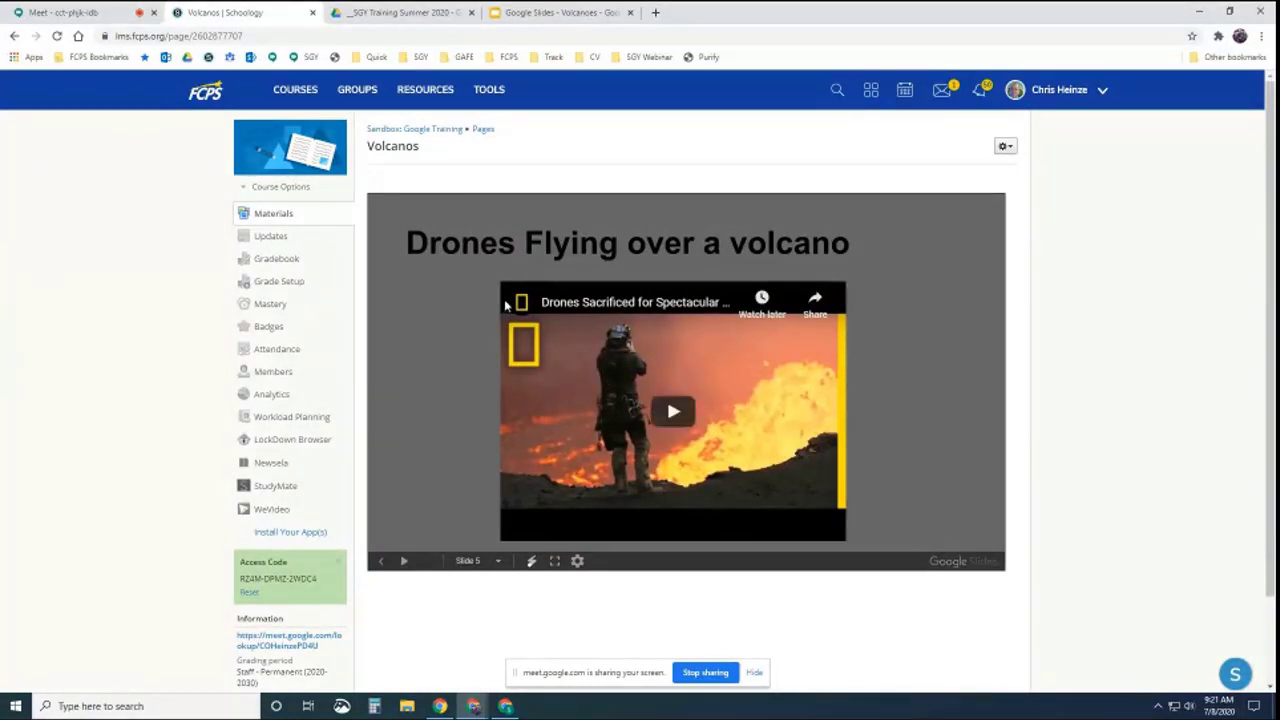
{"action": "left_click", "coordinate": [423, 130]}
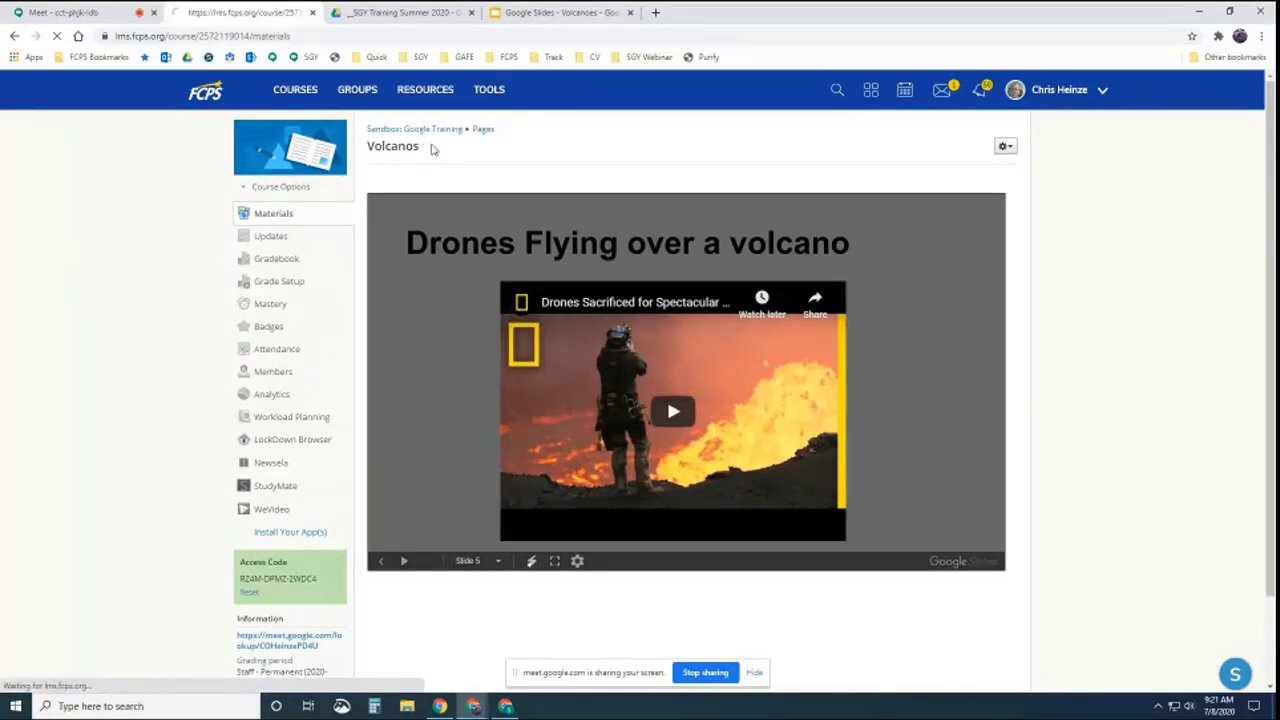
Open the Demo Form from Drive and copy its HTML embed code from Send
{"action": "left_click", "coordinate": [630, 13]}
{"action": "left_click", "coordinate": [412, 13]}
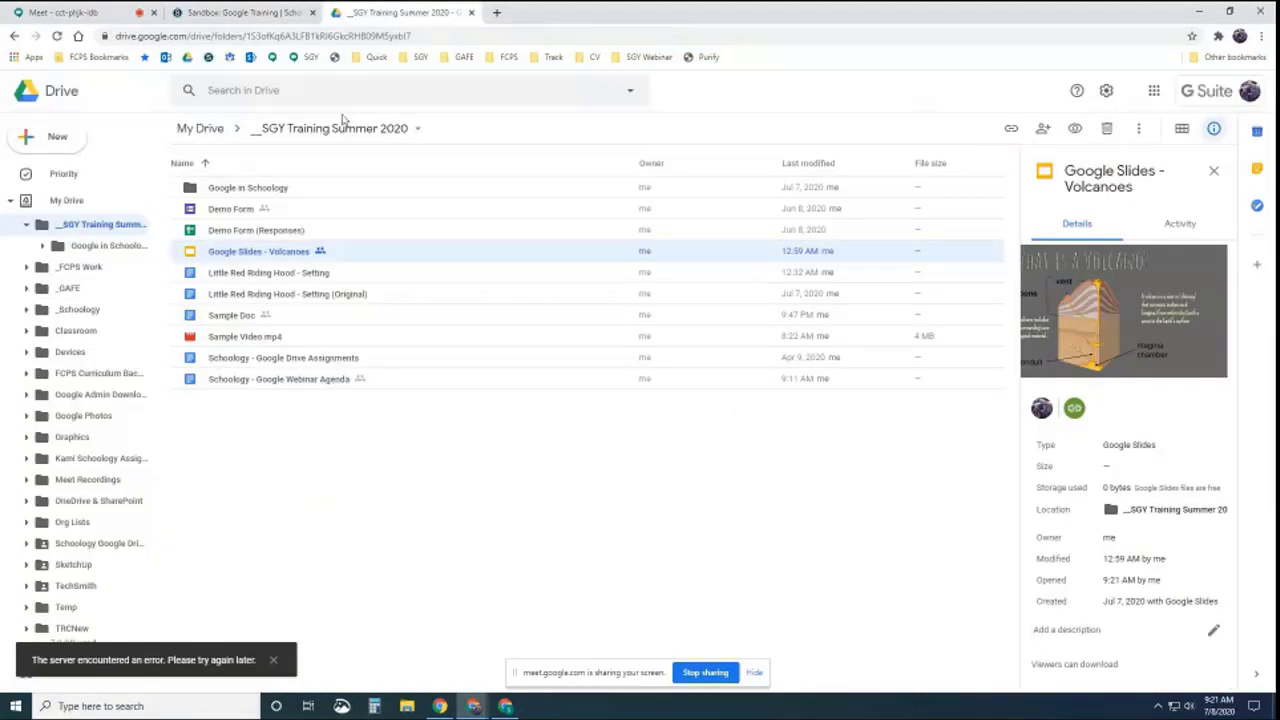
{"action": "double_click", "coordinate": [229, 215]}
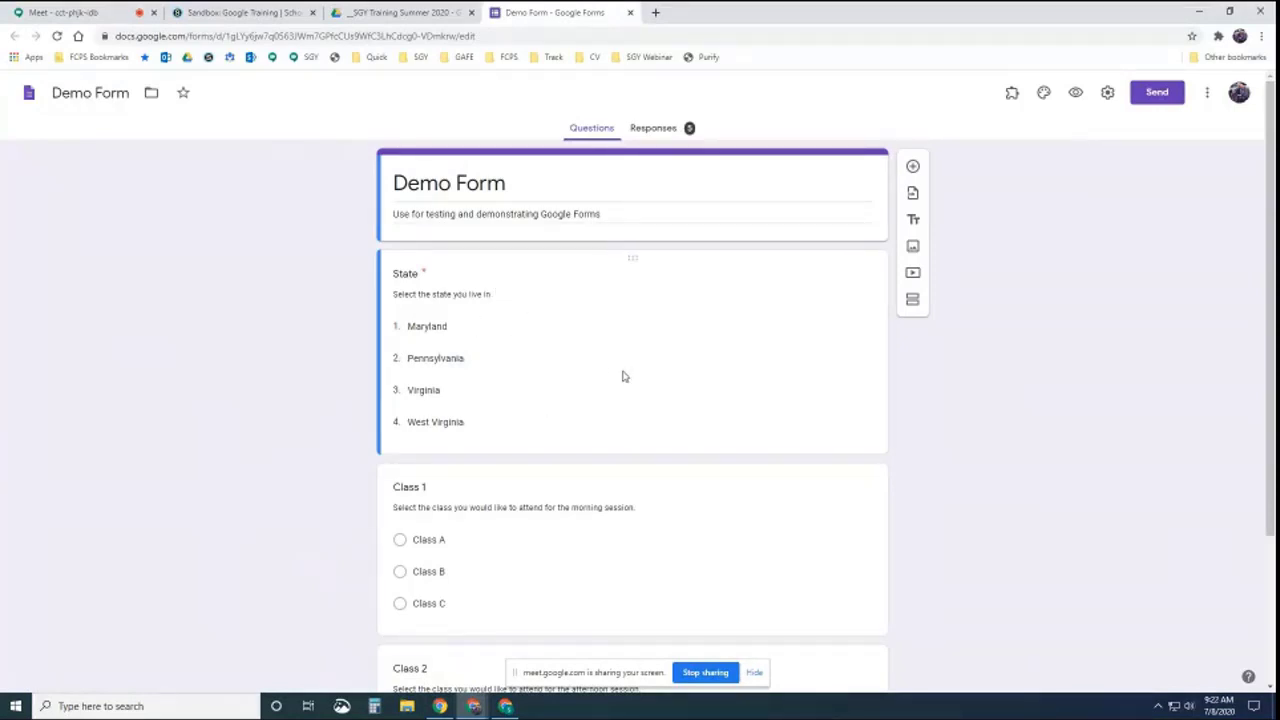
{"action": "left_click", "coordinate": [1160, 92]}
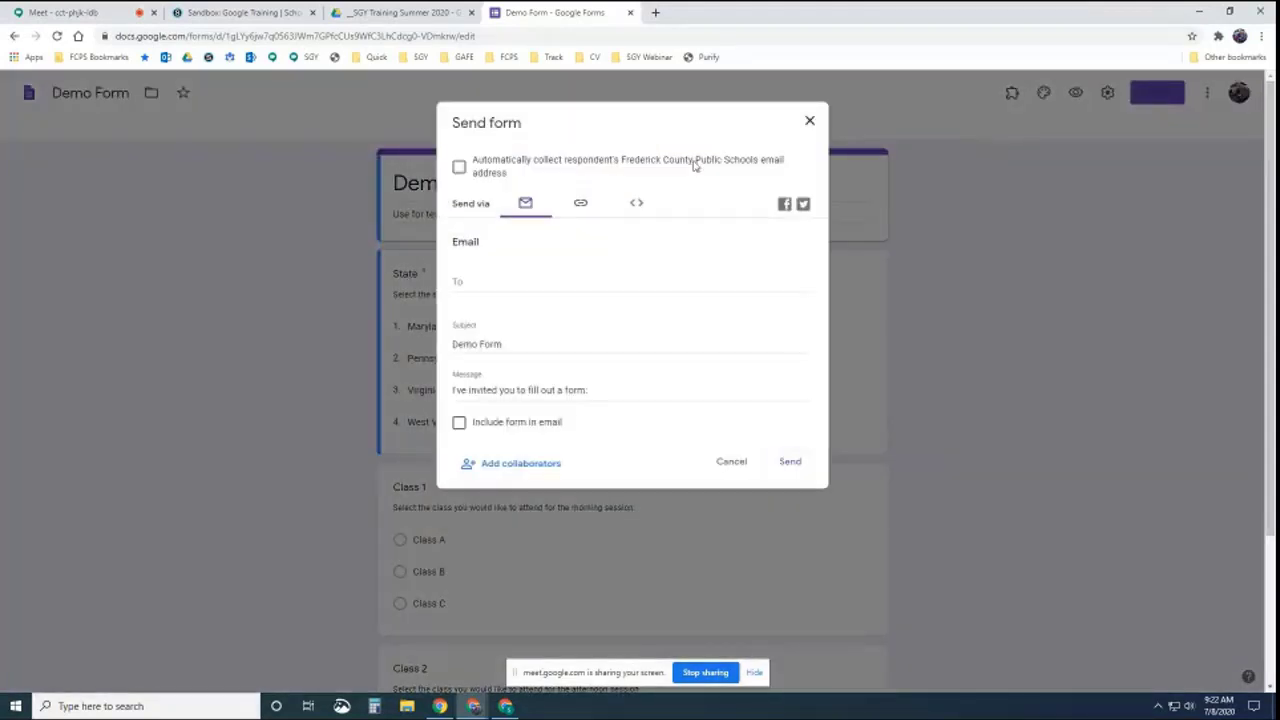
{"action": "left_click", "coordinate": [637, 205]}
{"action": "left_click", "coordinate": [599, 262]}
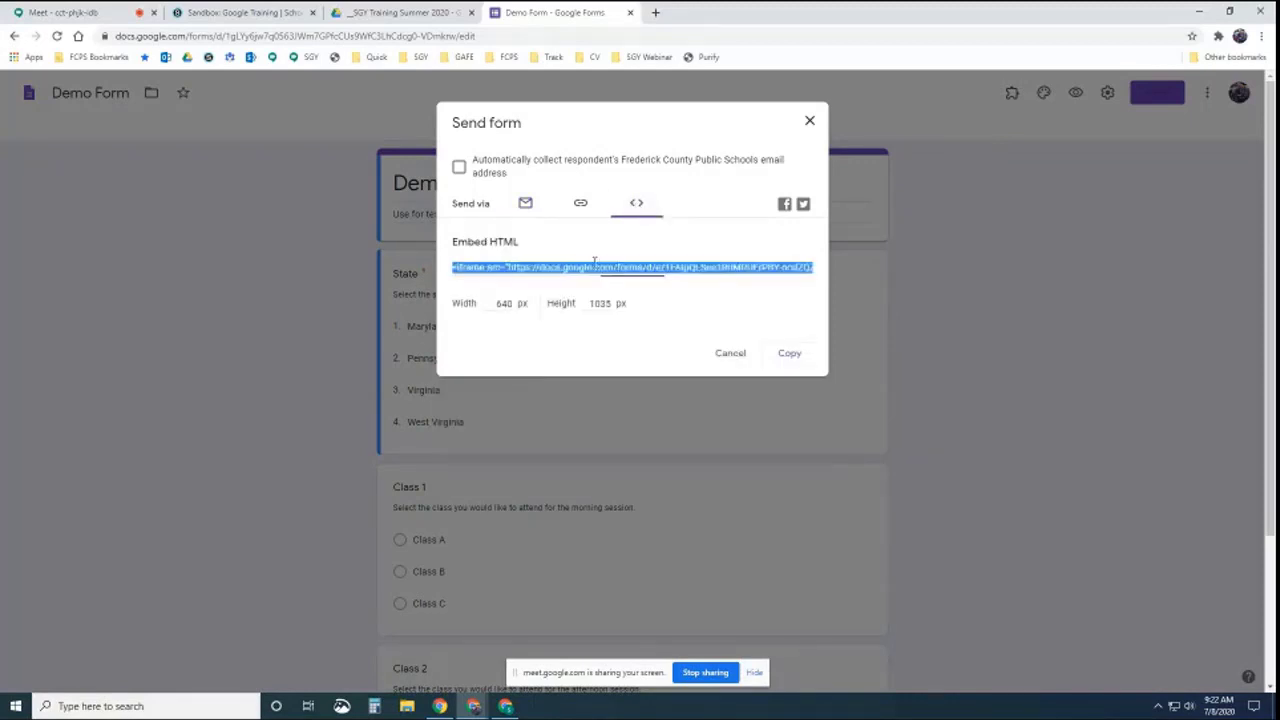
{"action": "left_click", "coordinate": [790, 353]}
{"action": "left_click", "coordinate": [809, 122]}
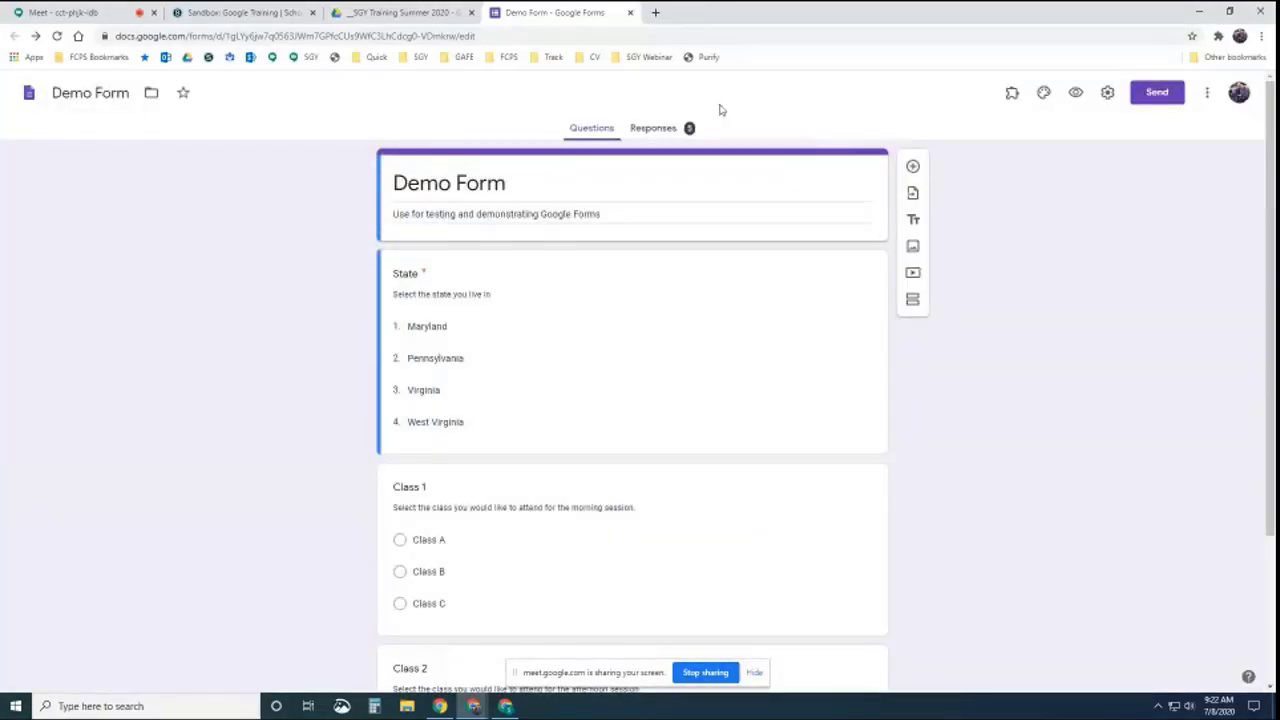
{"action": "left_click", "coordinate": [236, 14]}
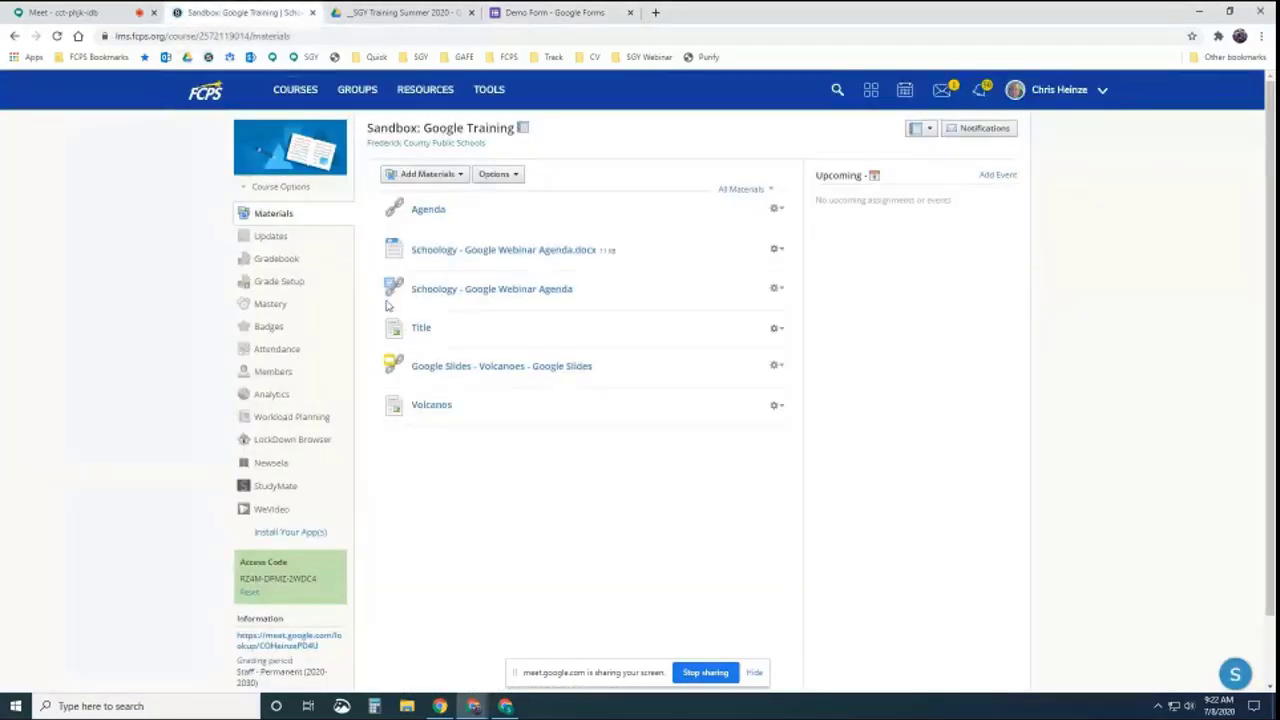
Create a page titled 'Google Form' and embed the copied form code as web media
{"action": "left_click", "coordinate": [428, 174]}
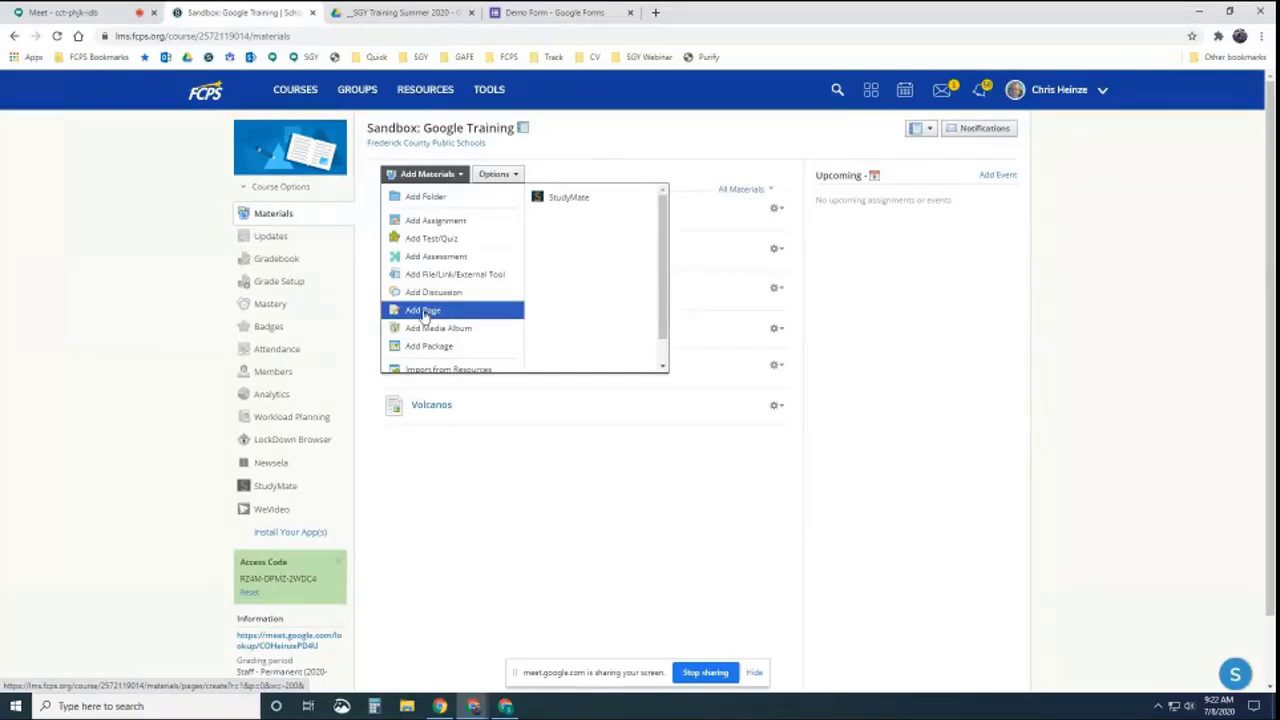
{"action": "left_click", "coordinate": [425, 314]}
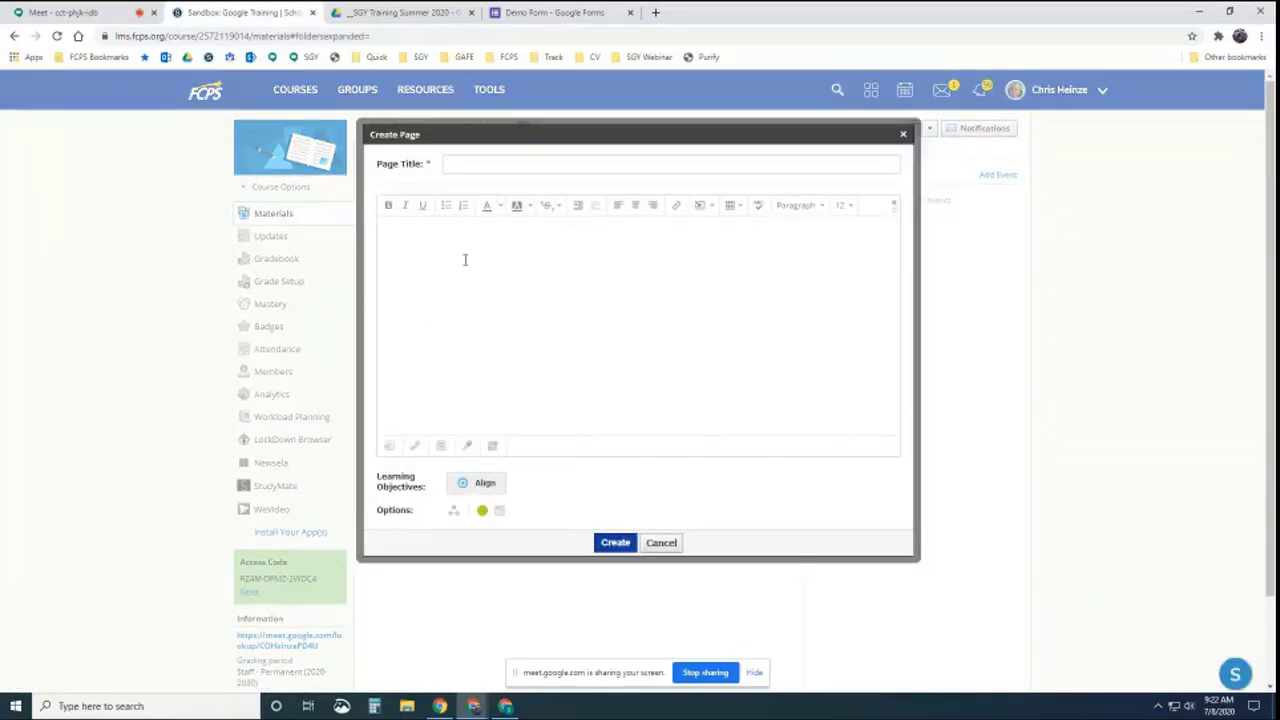
{"action": "type", "text": "Goog"}
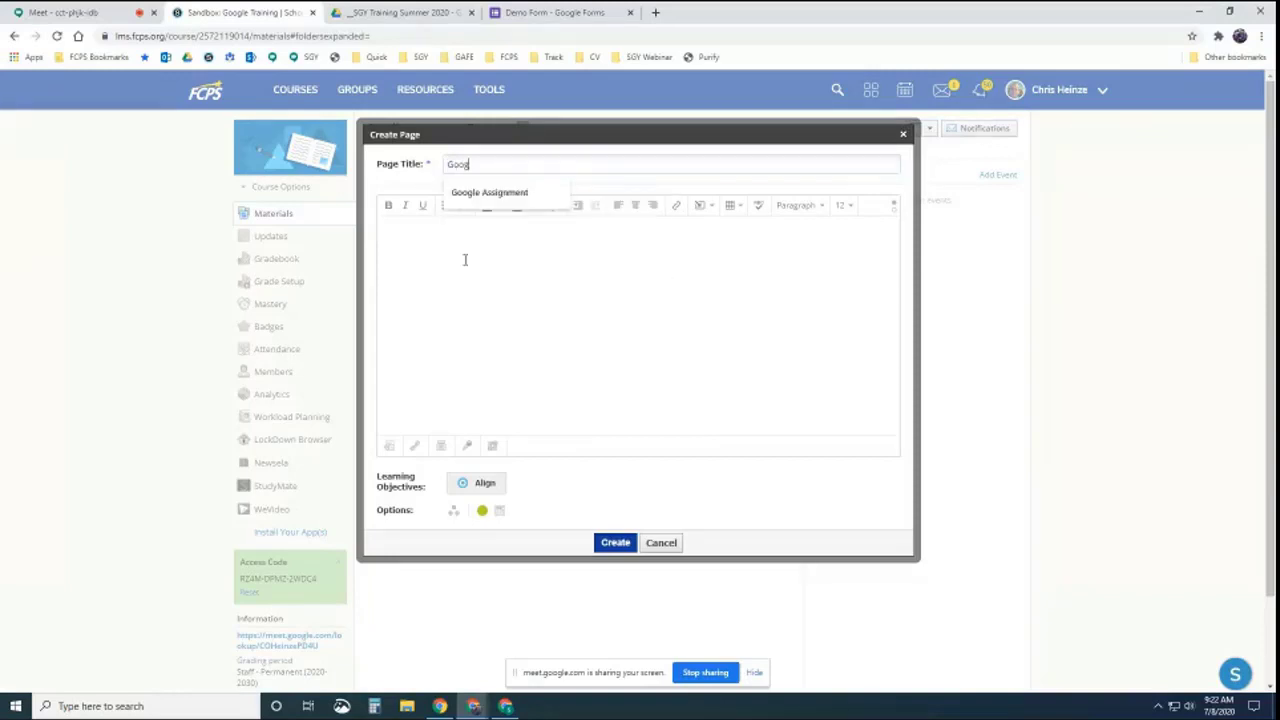
{"action": "type", "text": "le Form"}
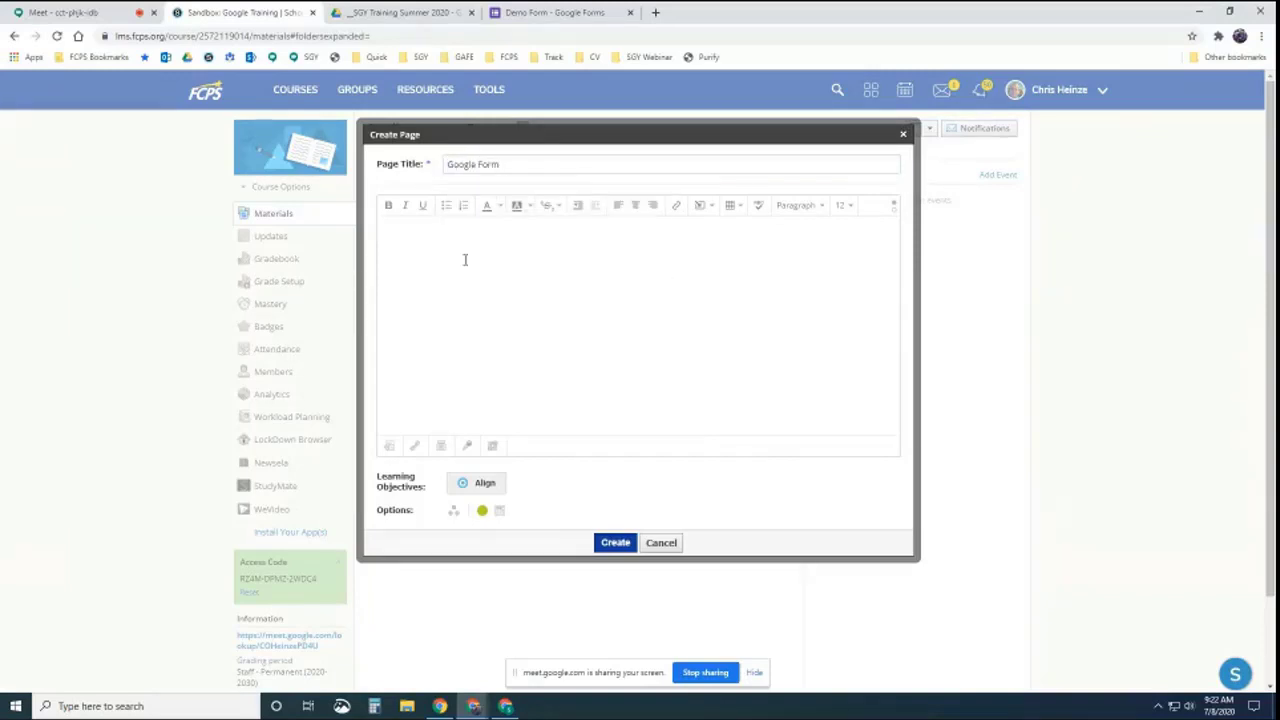
{"action": "left_click", "coordinate": [699, 205]}
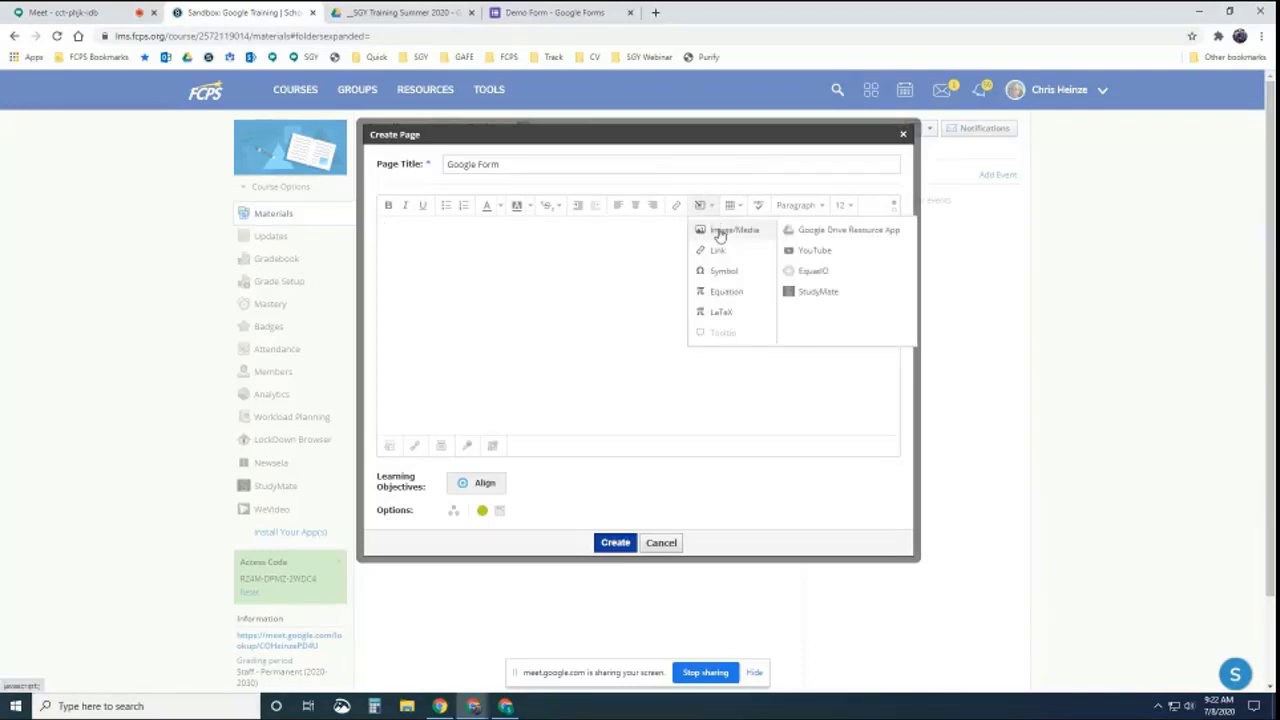
{"action": "left_click", "coordinate": [702, 228]}
{"action": "left_click", "coordinate": [630, 243]}
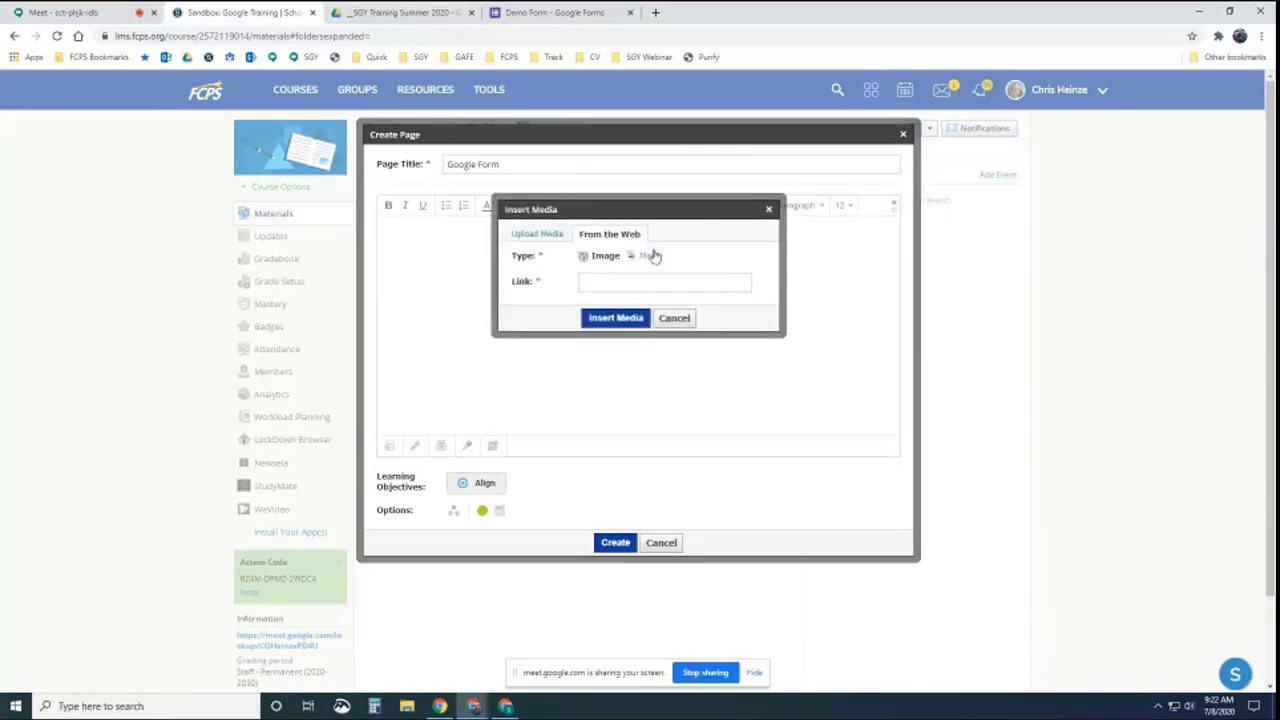
{"action": "left_click", "coordinate": [650, 255]}
{"action": "left_click", "coordinate": [624, 281]}
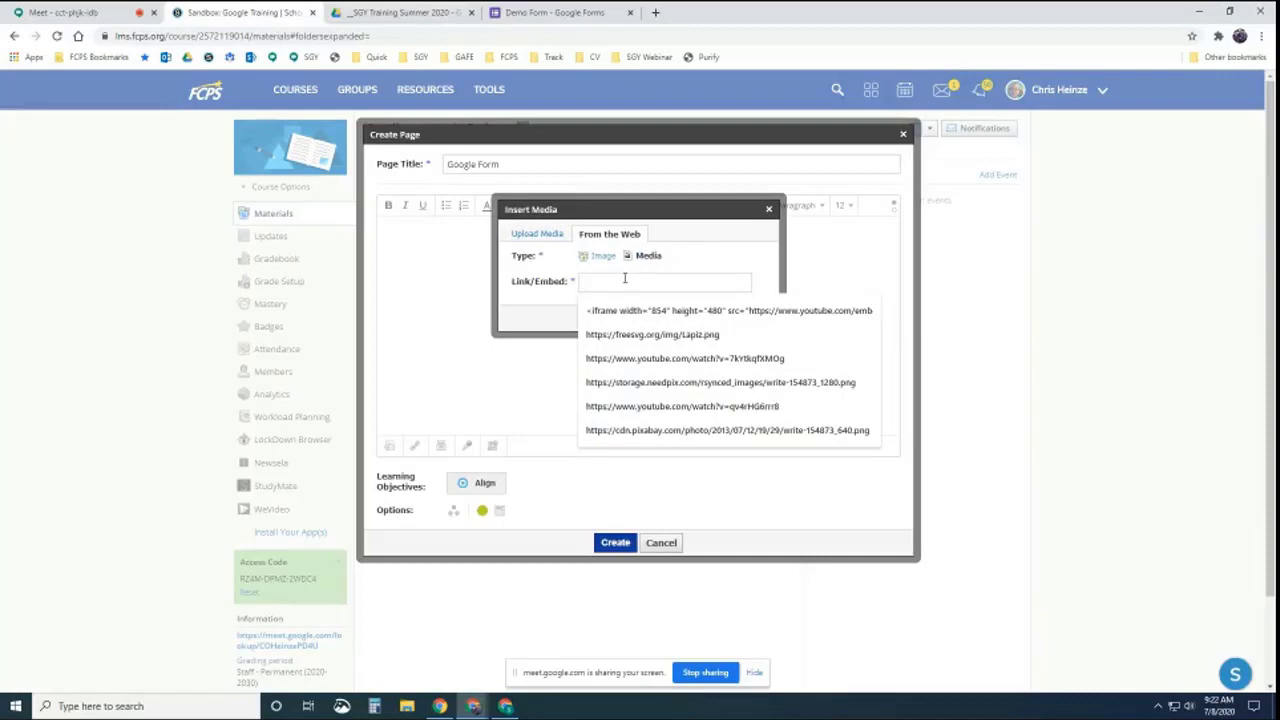
{"action": "key", "text": "ctrl+v"}
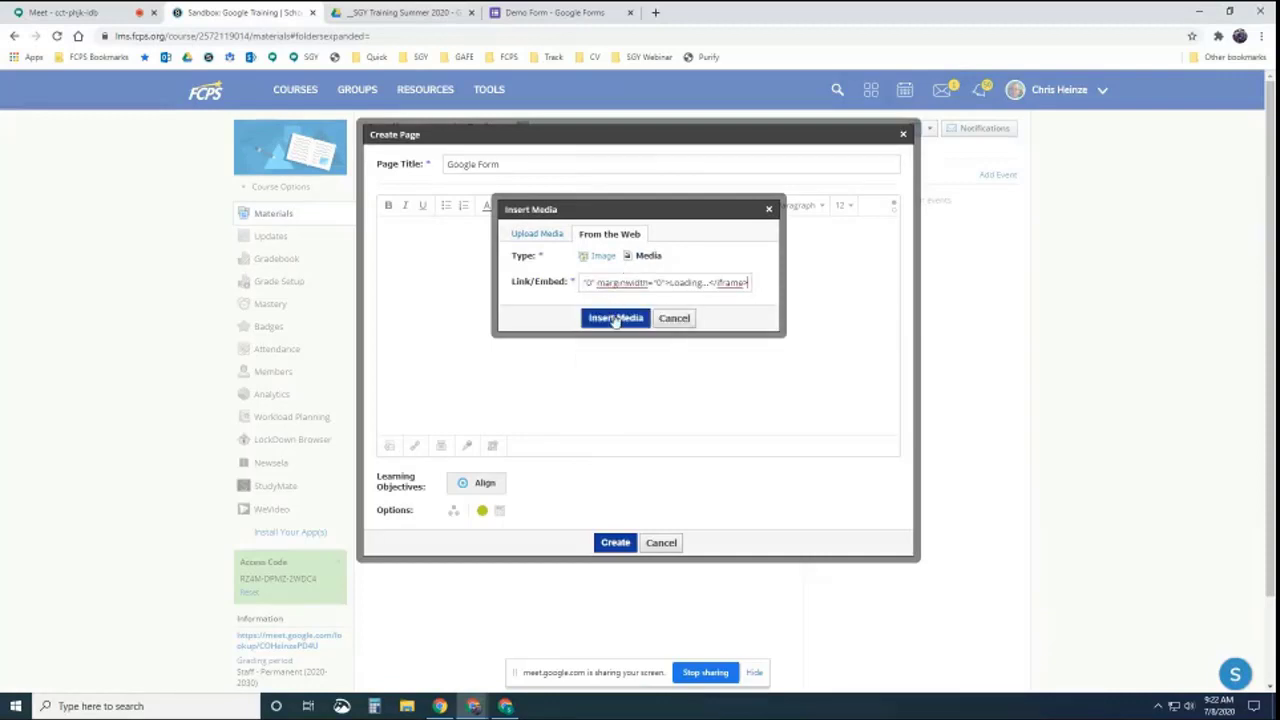
{"action": "left_click", "coordinate": [615, 318]}
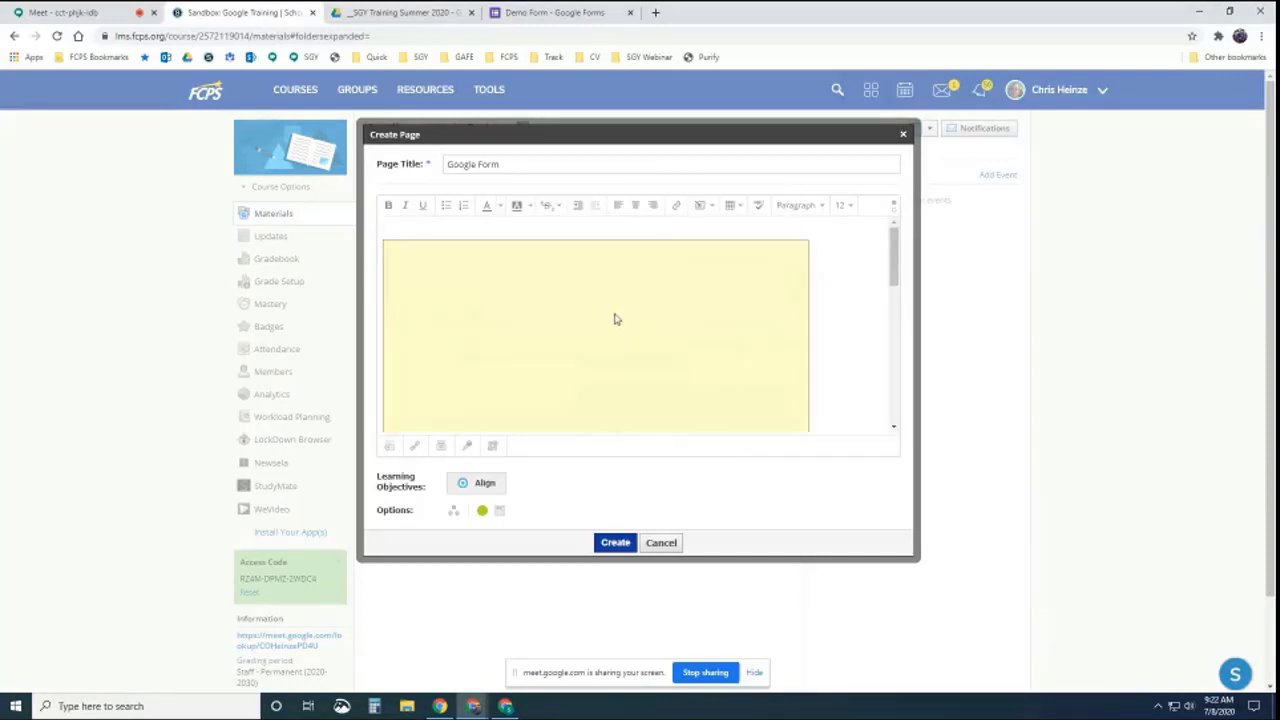
Resize the embedded form to 800 by 640 with proportions unlocked
{"action": "left_click", "coordinate": [495, 293]}
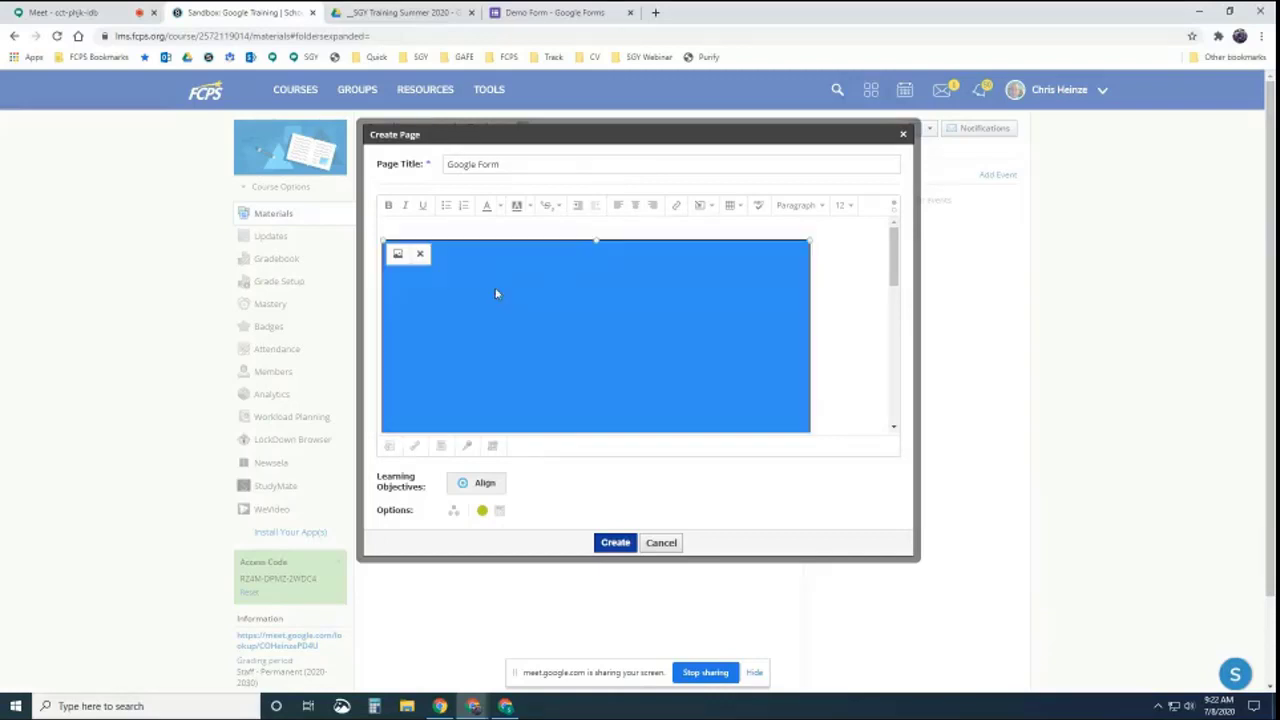
{"action": "left_click", "coordinate": [398, 256]}
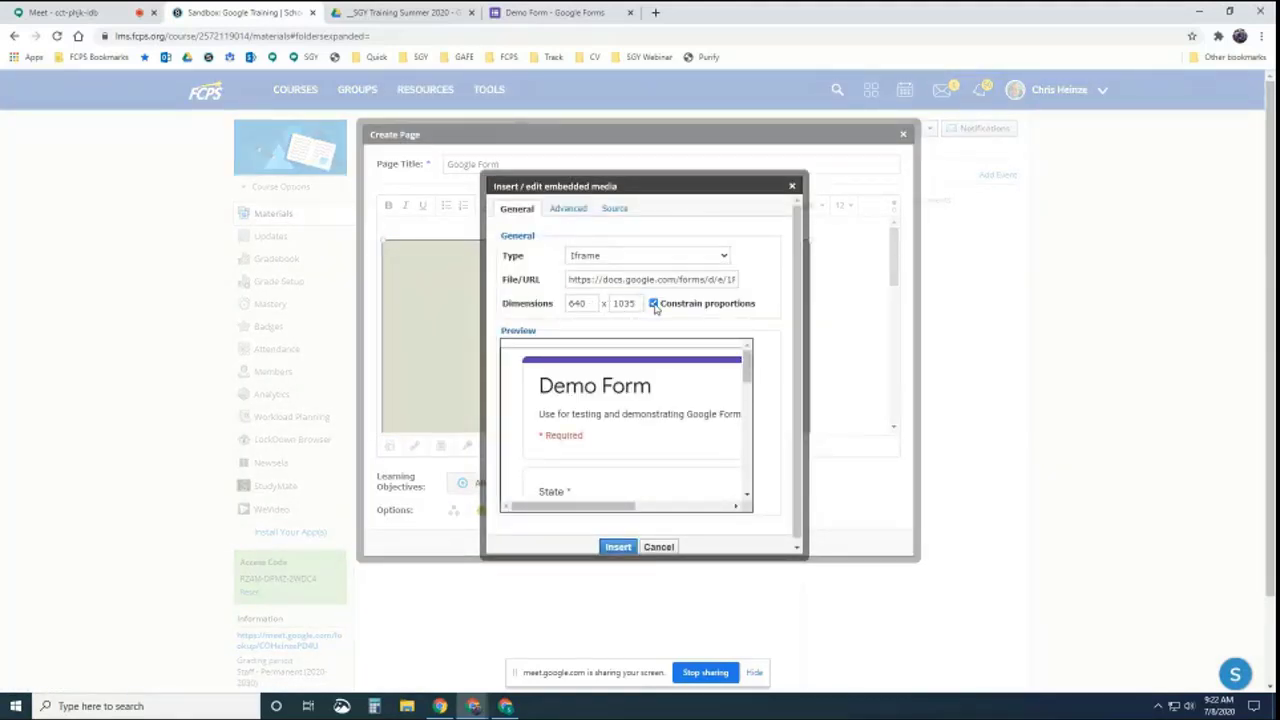
{"action": "left_click", "coordinate": [653, 304]}
{"action": "left_click_drag", "start_coordinate": [592, 304], "coordinate": [556, 306]}
{"action": "type", "text": "800"}
{"action": "left_click_drag", "start_coordinate": [636, 304], "coordinate": [614, 305]}
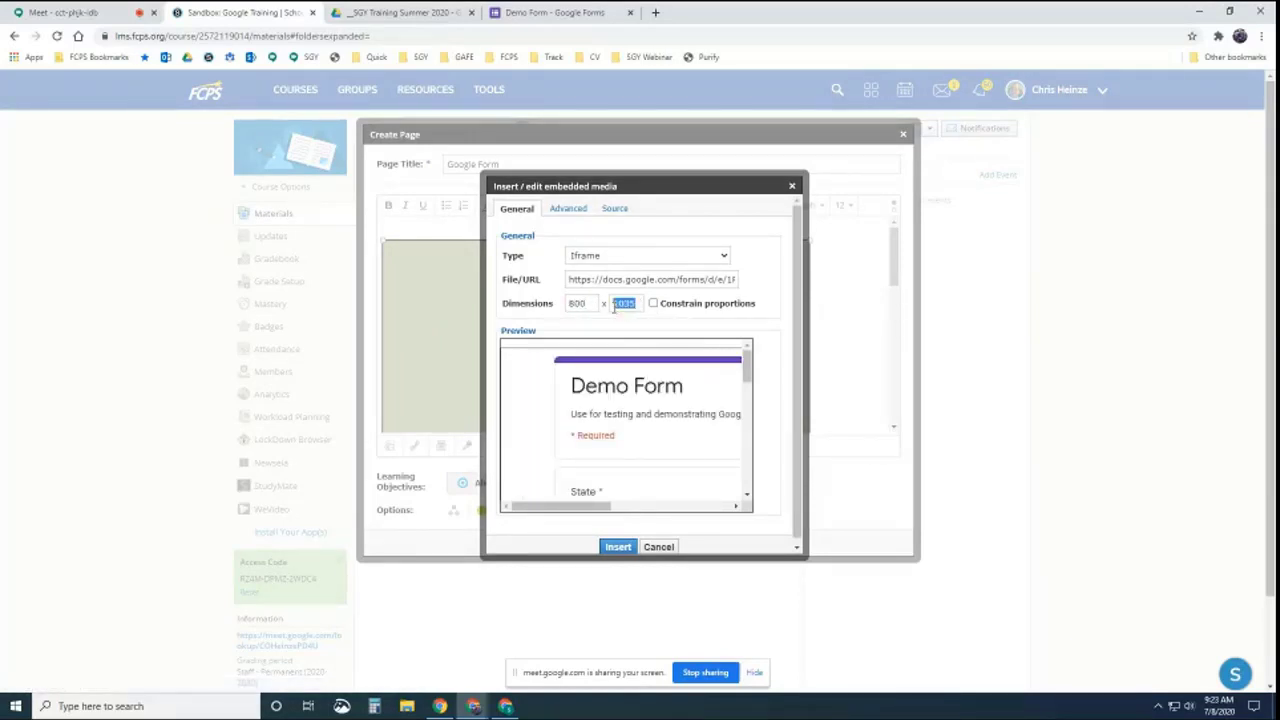
{"action": "type", "text": "640"}
{"action": "left_click", "coordinate": [690, 315]}
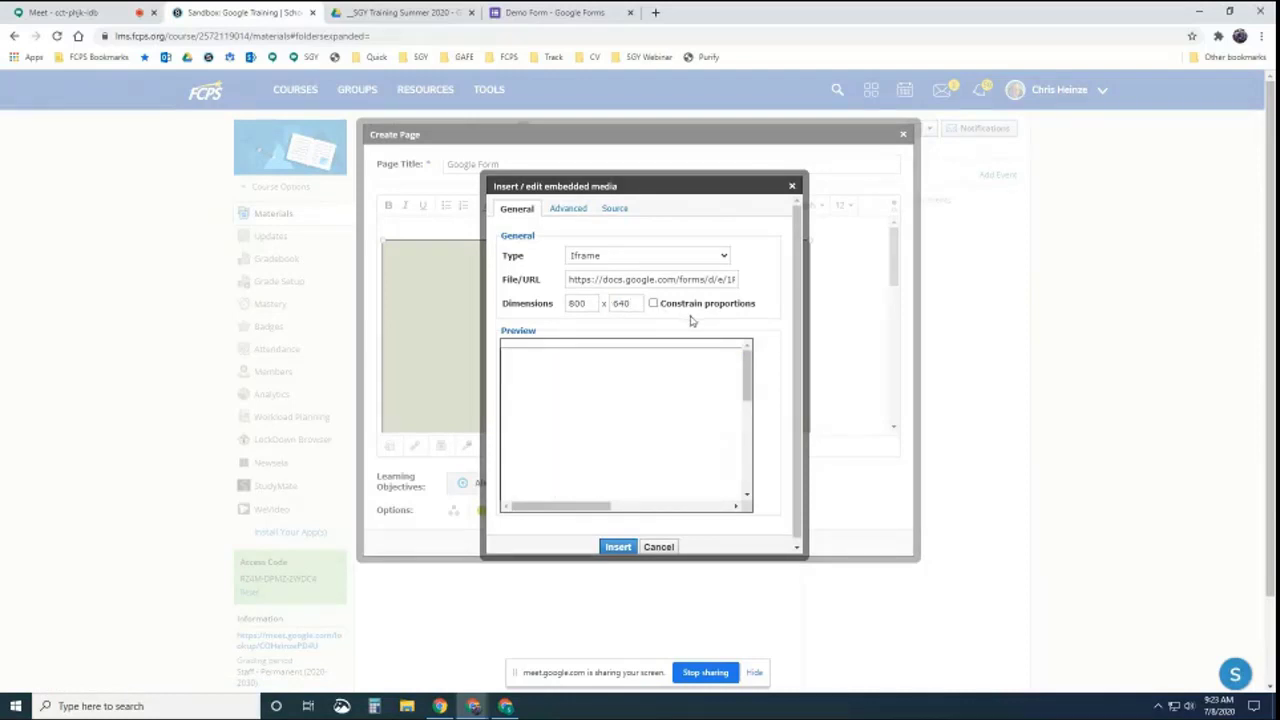
{"action": "left_click", "coordinate": [622, 549]}
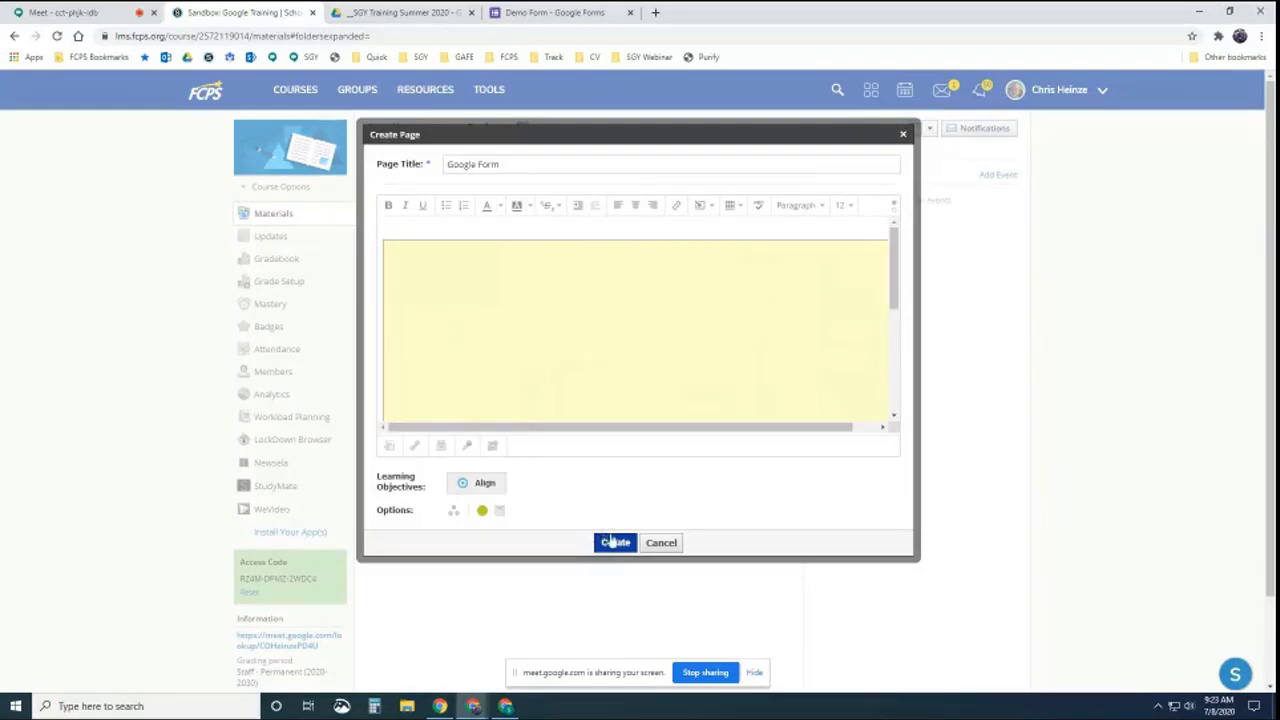
{"action": "left_click", "coordinate": [404, 223]}
Create the Google Form page, then open it and scroll through the embedded Demo Form
{"action": "left_click", "coordinate": [614, 543]}
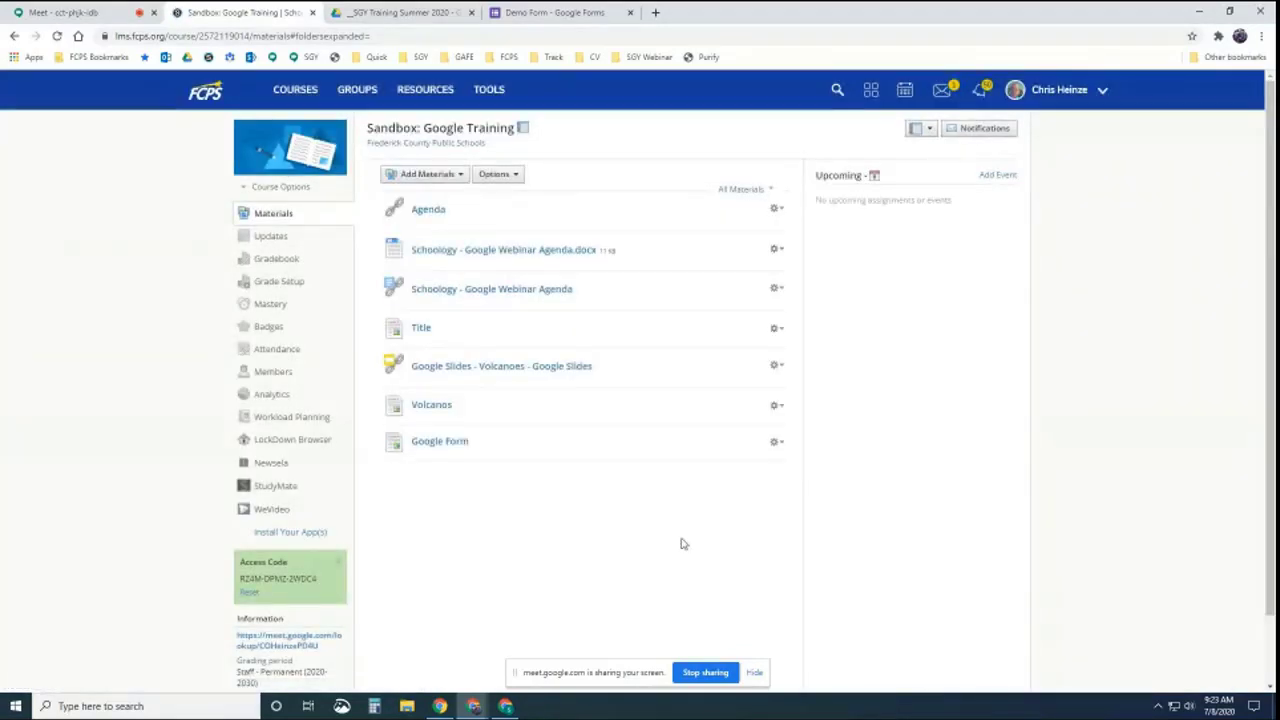
{"action": "left_click", "coordinate": [448, 444]}
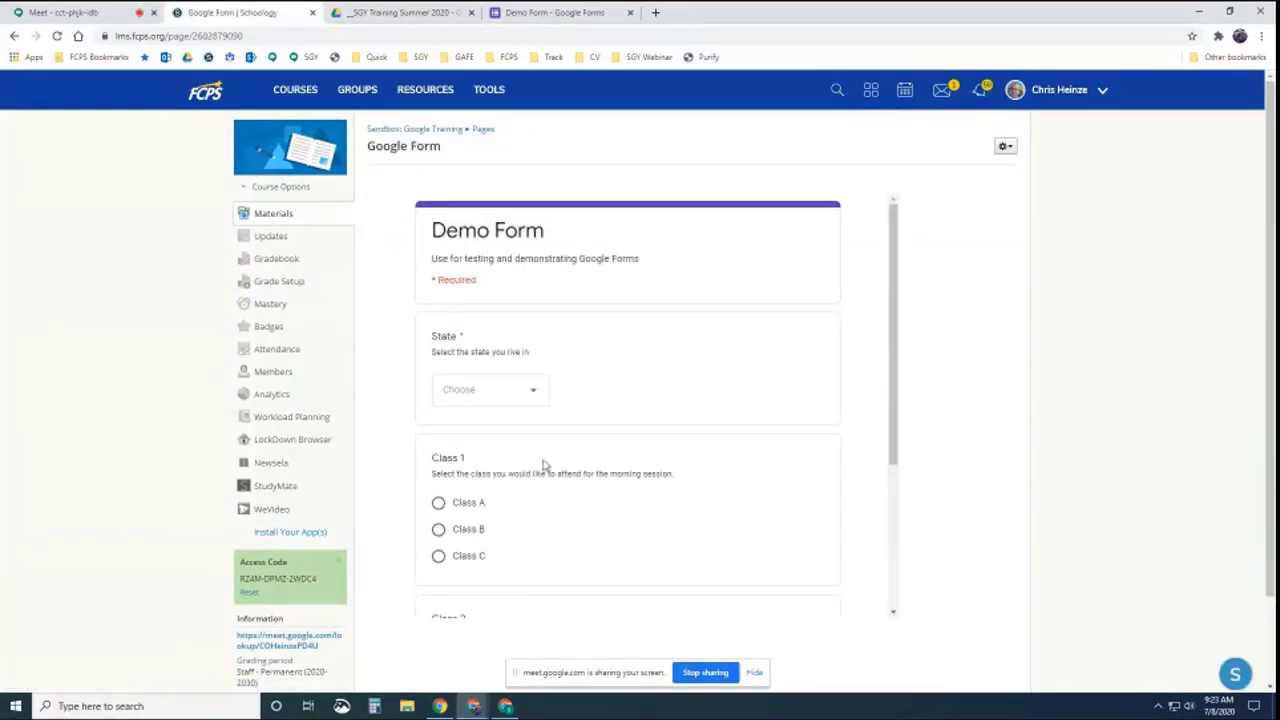
{"action": "scroll", "coordinate": [521, 488], "scroll_direction": "down", "scroll_amount": 2}
{"action": "scroll", "coordinate": [523, 484], "scroll_direction": "down", "scroll_amount": 1}
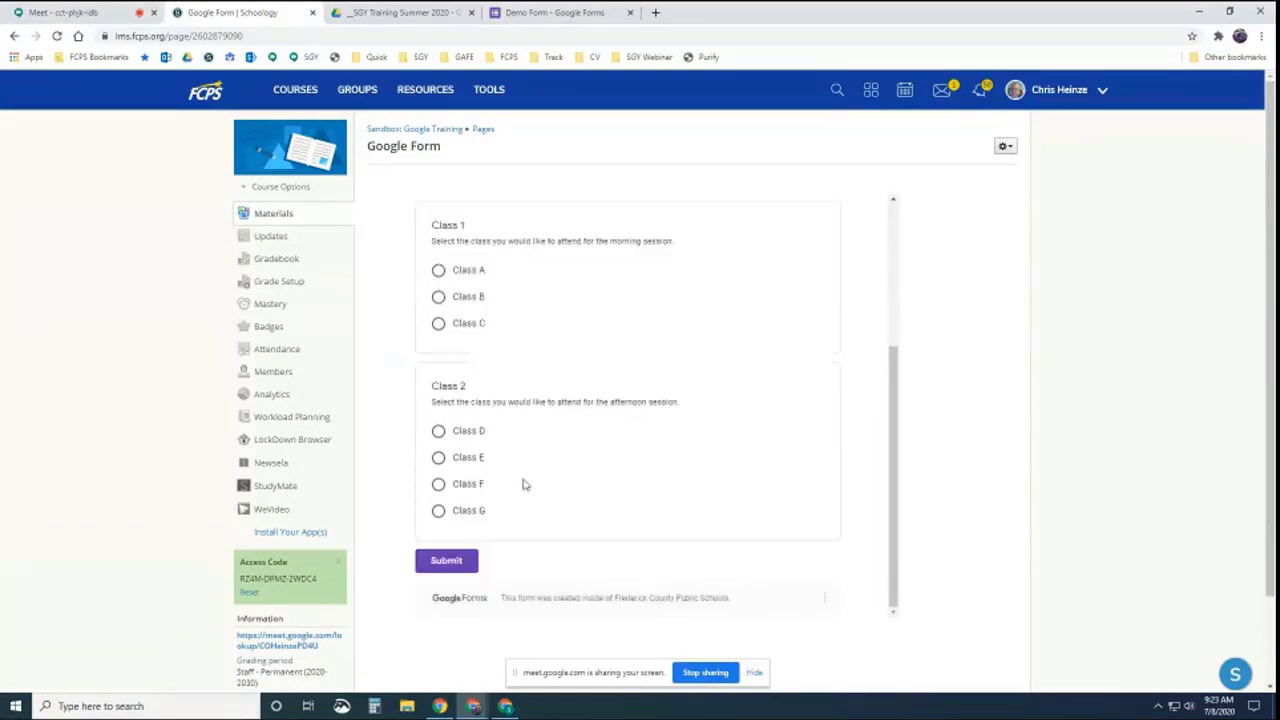
{"action": "scroll", "coordinate": [523, 483], "scroll_direction": "up", "scroll_amount": 3}
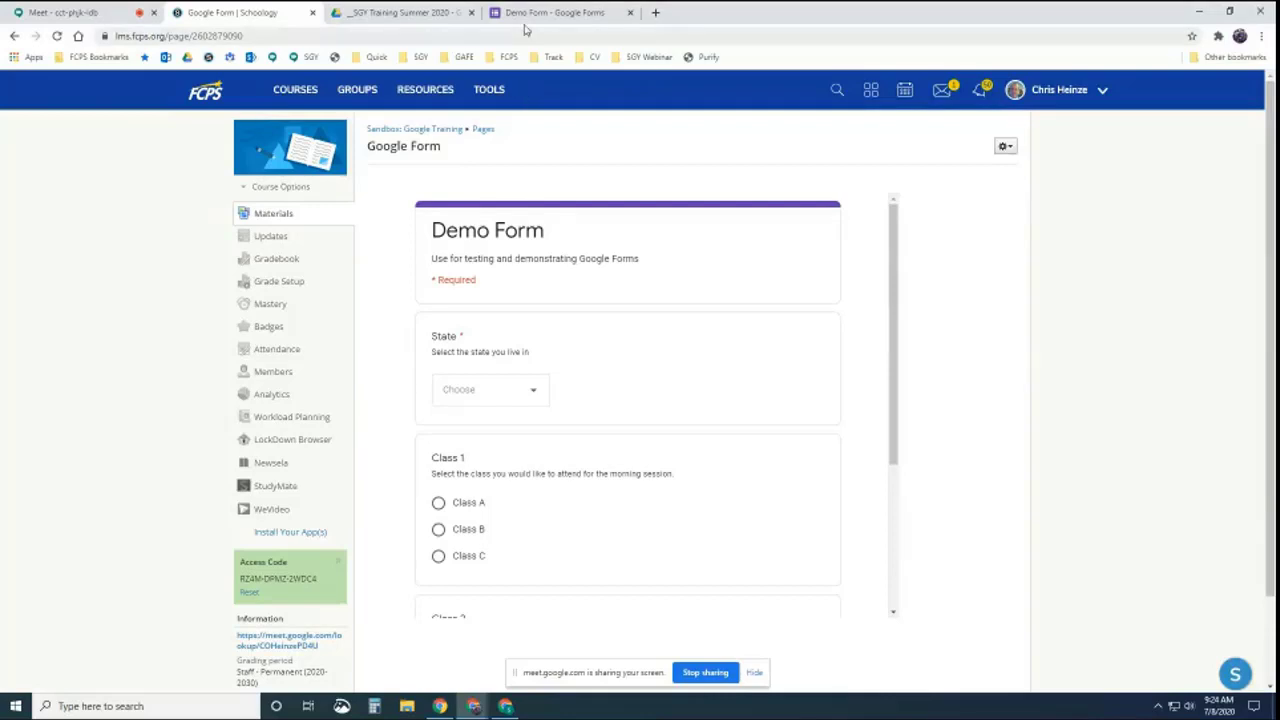
Close the Demo Form tab, glance at the Drive folder, and go back to Schoology
{"action": "left_click", "coordinate": [630, 12]}
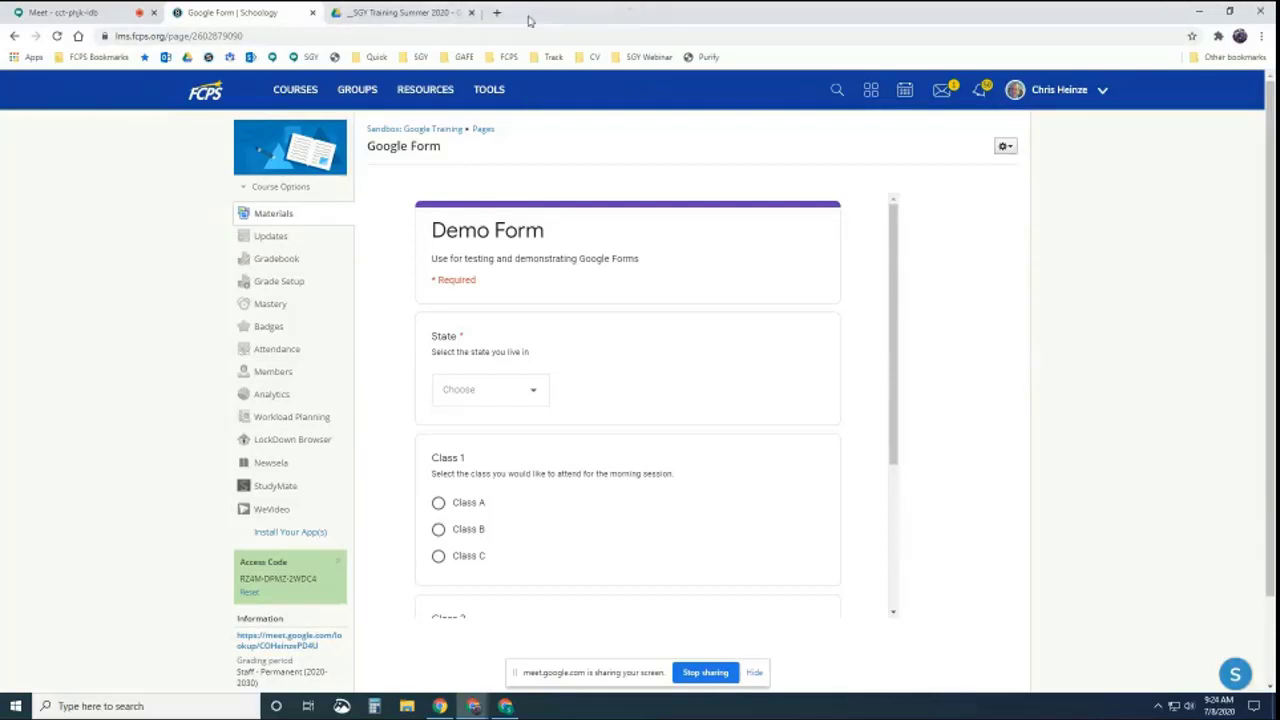
{"action": "left_click", "coordinate": [445, 14]}
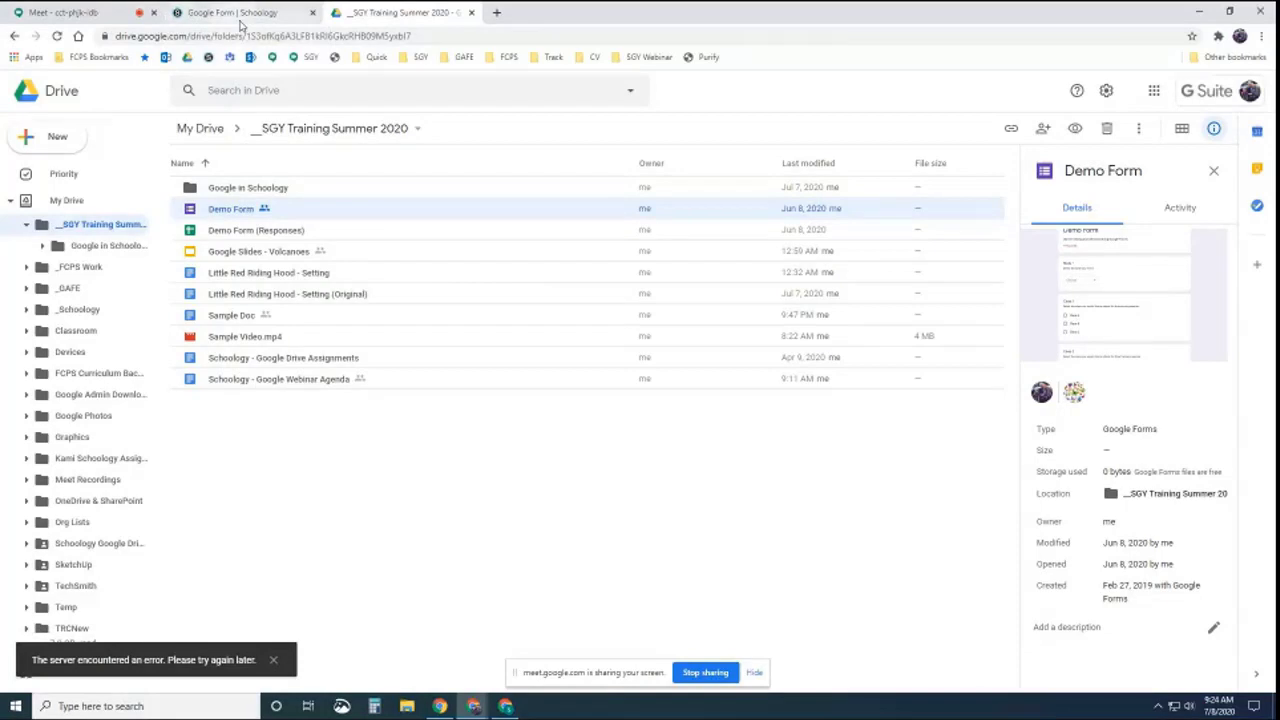
{"action": "left_click", "coordinate": [233, 13]}
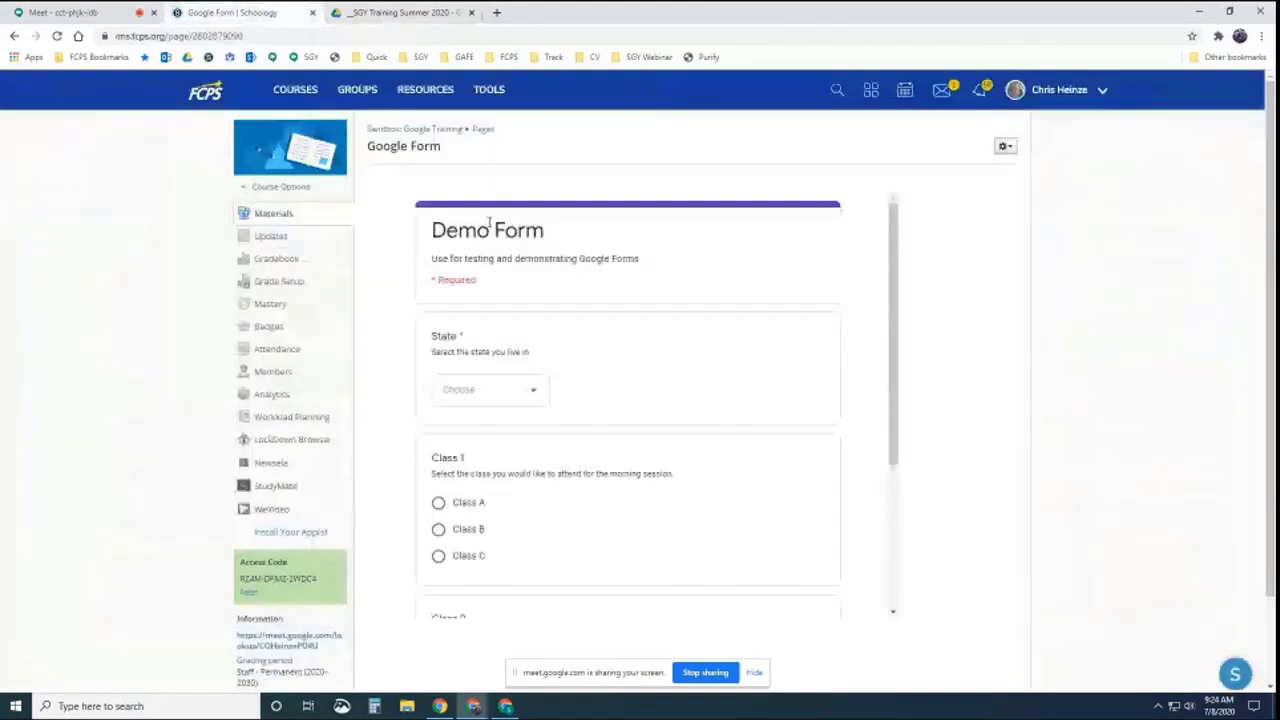
{"action": "left_click", "coordinate": [1005, 147]}
{"action": "left_click", "coordinate": [982, 168]}
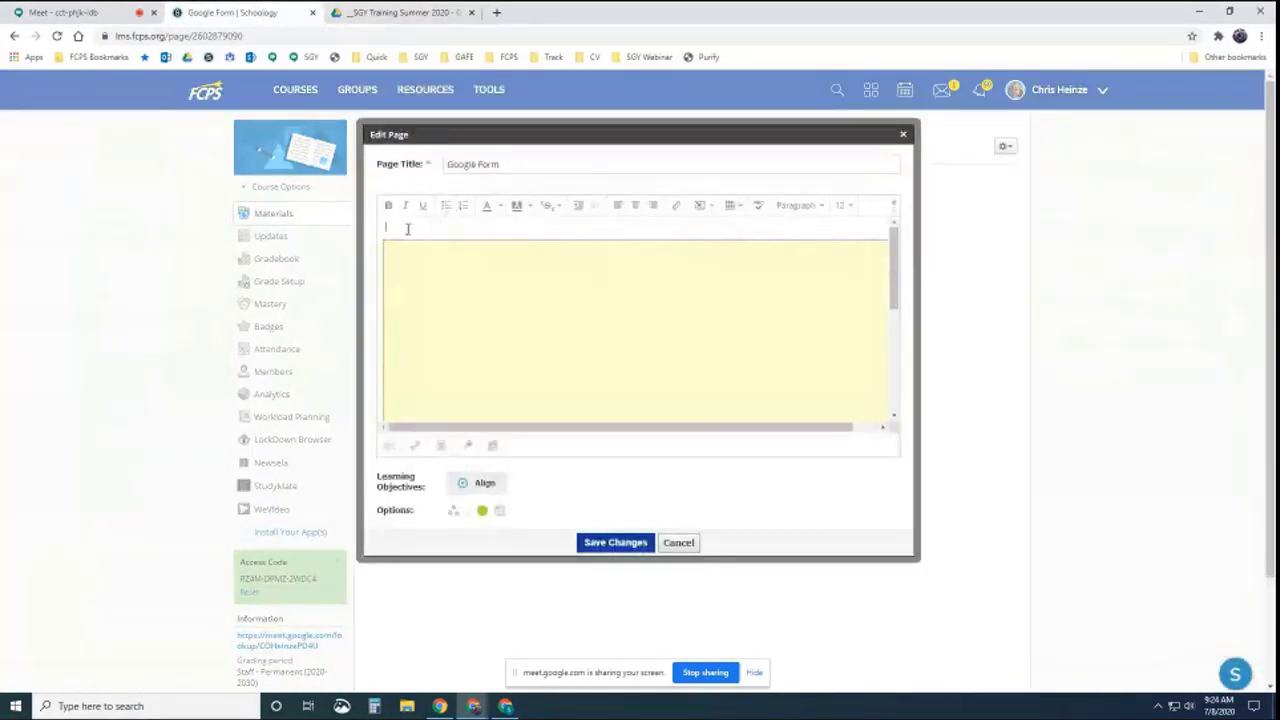
{"action": "left_click", "coordinate": [482, 229]}
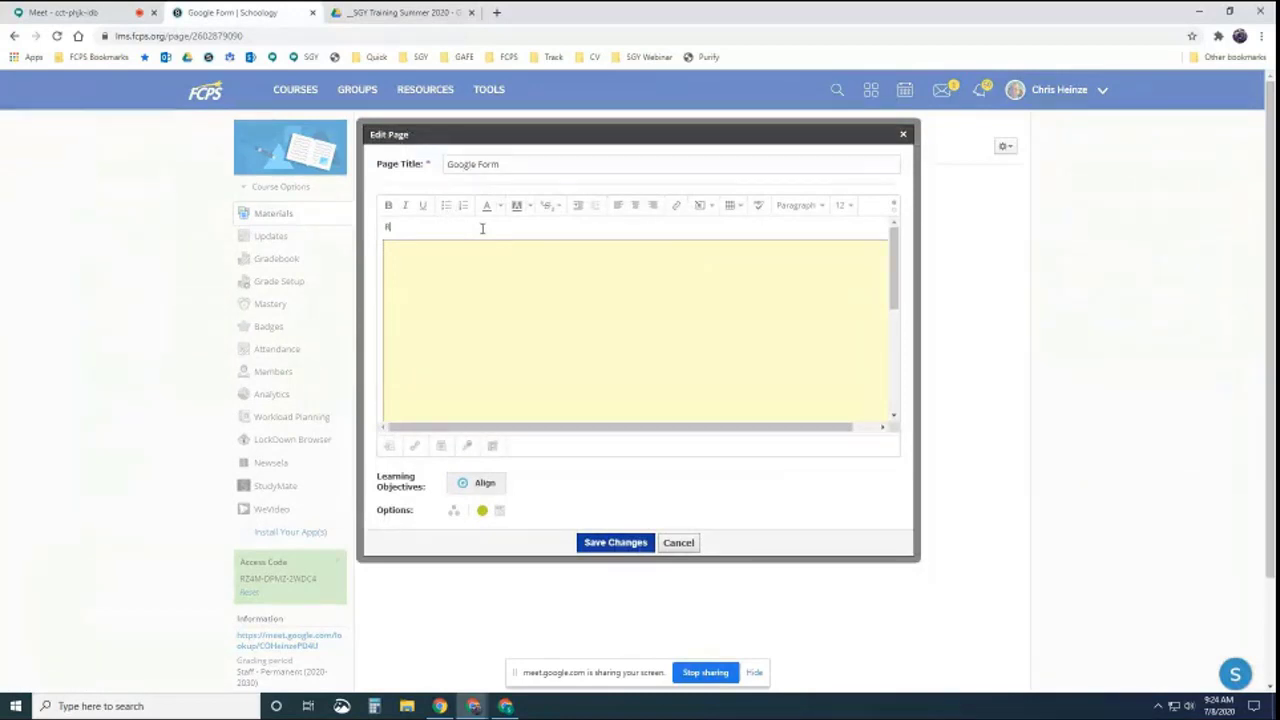
{"action": "type", "text": "Results N"}
{"action": "type", "text": "ere"}
{"action": "left_click_drag", "start_coordinate": [430, 227], "coordinate": [386, 227]}
{"action": "left_click", "coordinate": [674, 205]}
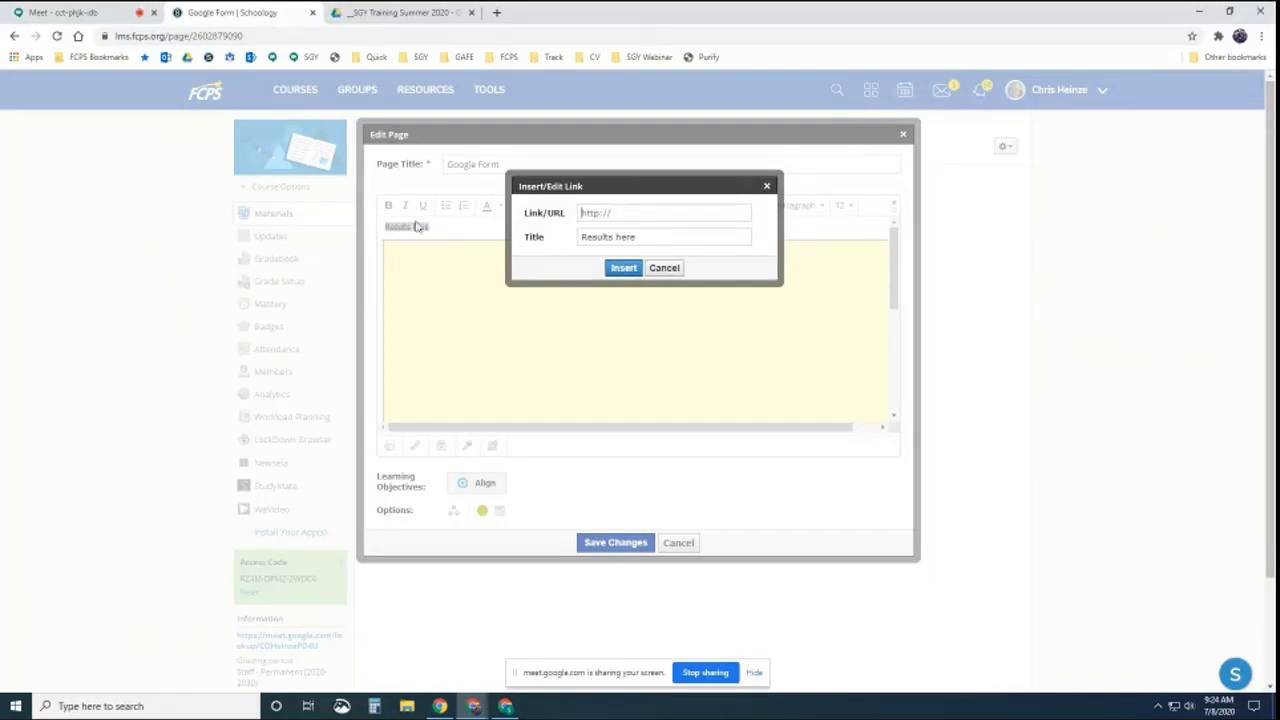
{"action": "left_click", "coordinate": [665, 269]}
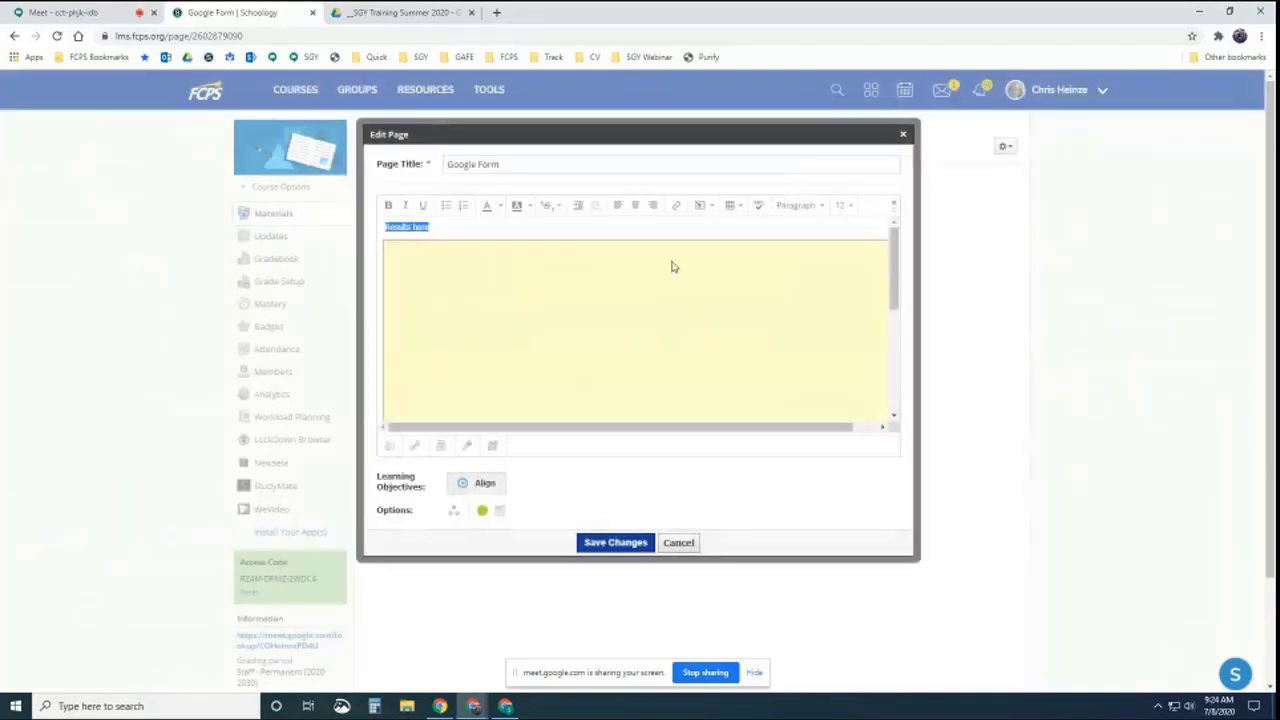
{"action": "left_click", "coordinate": [683, 548]}
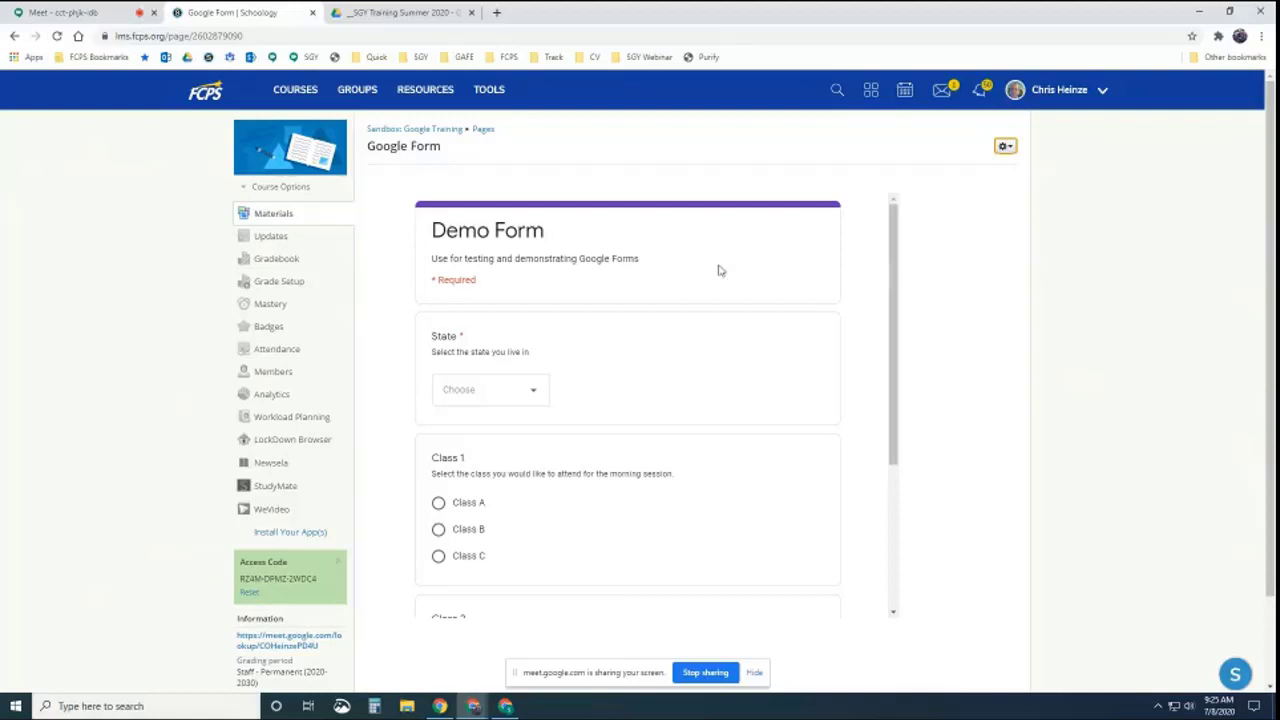
Back in the course materials, try Add File/Link, cancel it, and start Add Page instead
{"action": "left_click", "coordinate": [410, 131]}
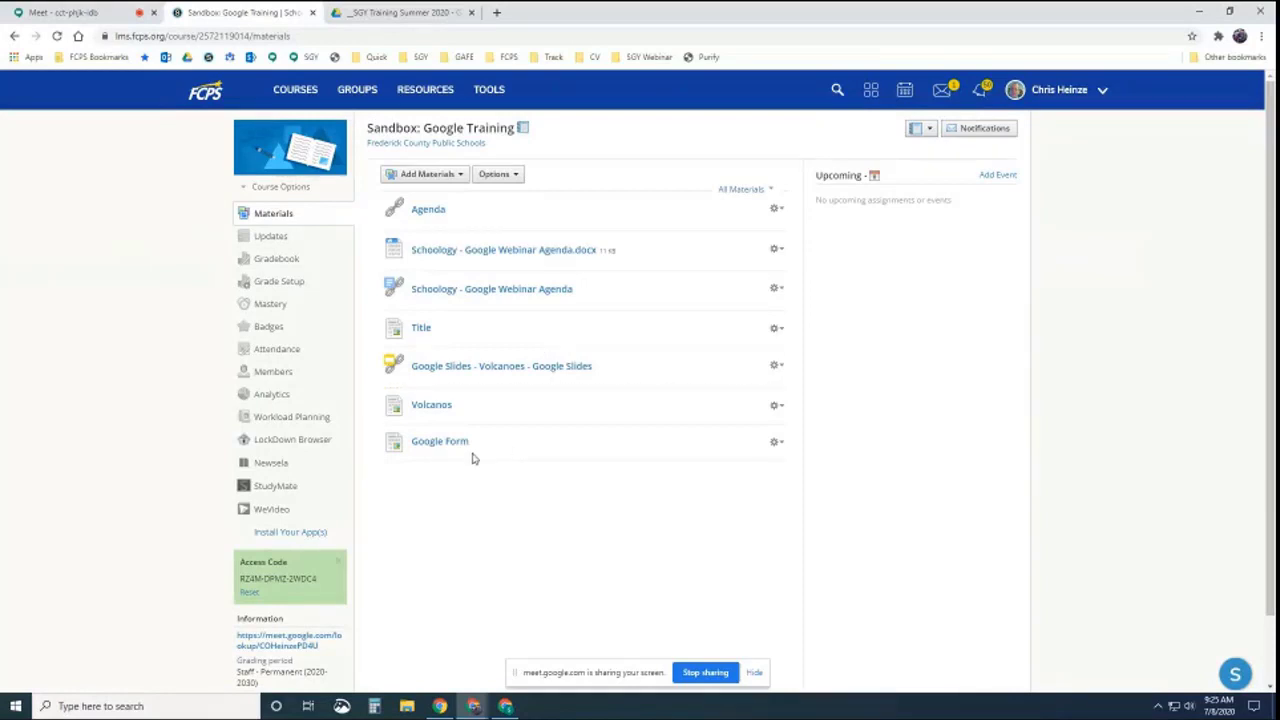
{"action": "left_click", "coordinate": [447, 176]}
{"action": "left_click", "coordinate": [450, 278]}
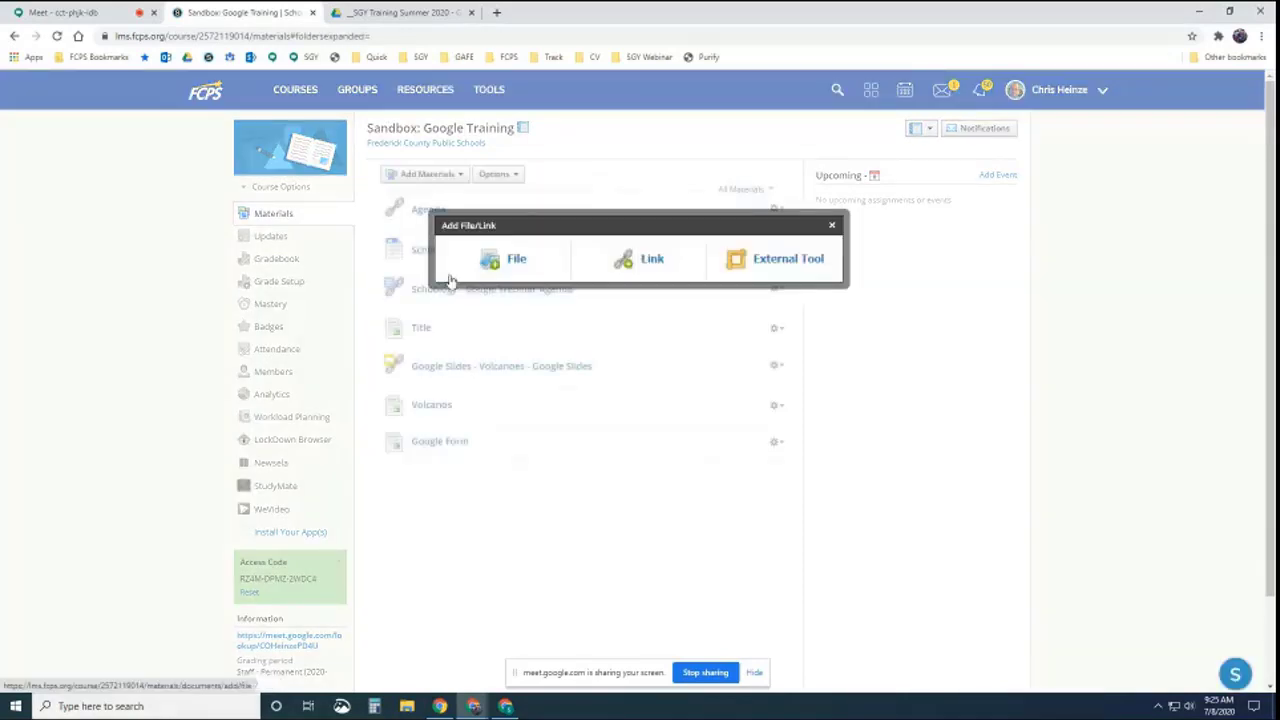
{"action": "left_click", "coordinate": [650, 260]}
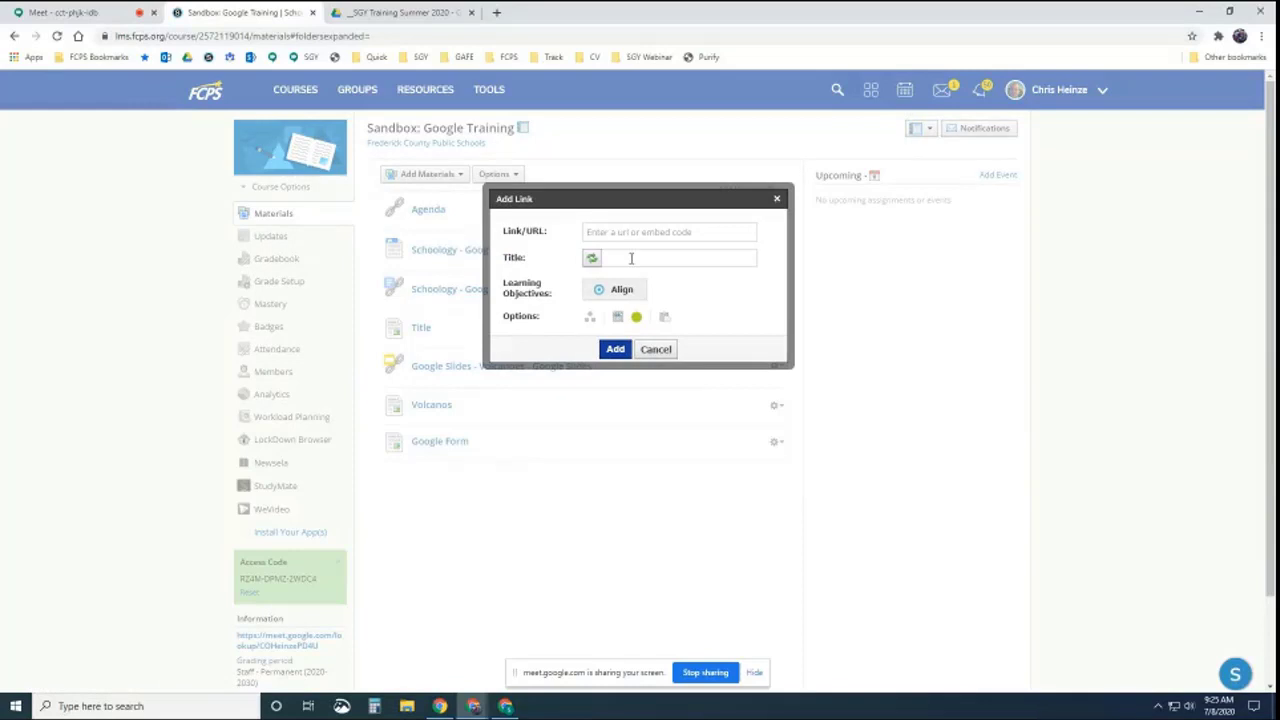
{"action": "left_click", "coordinate": [656, 352]}
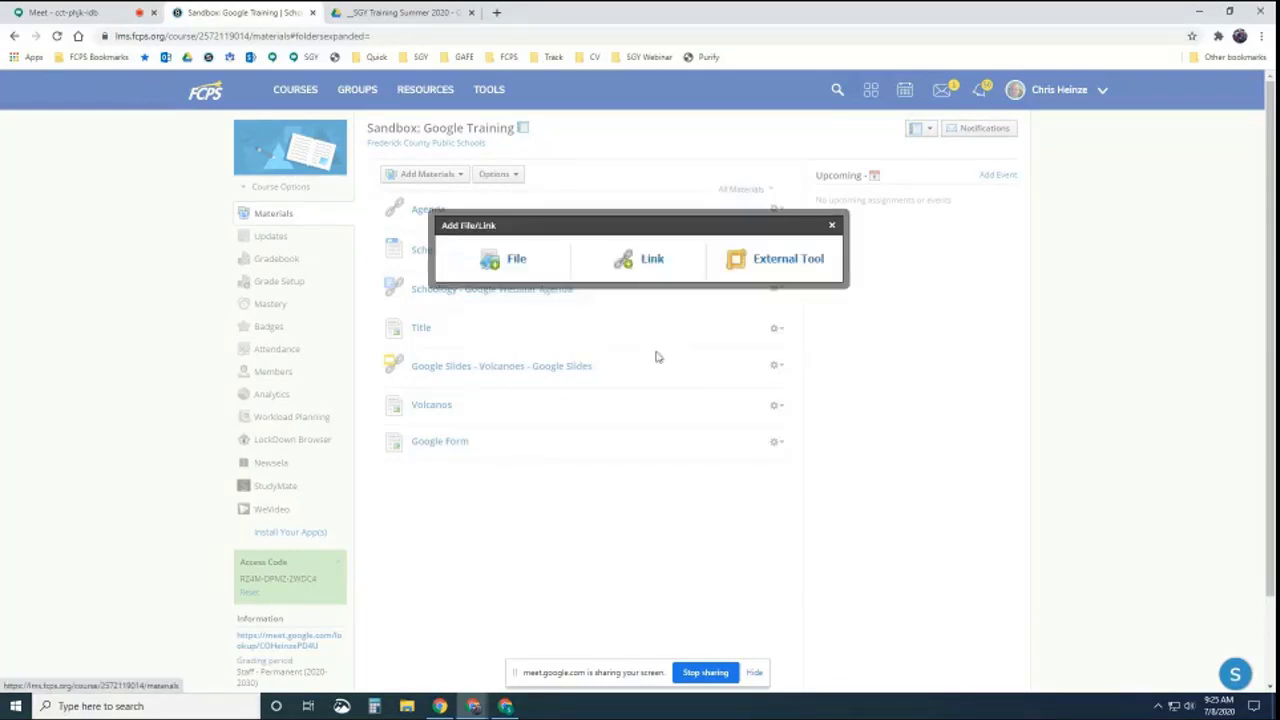
{"action": "left_click", "coordinate": [832, 227]}
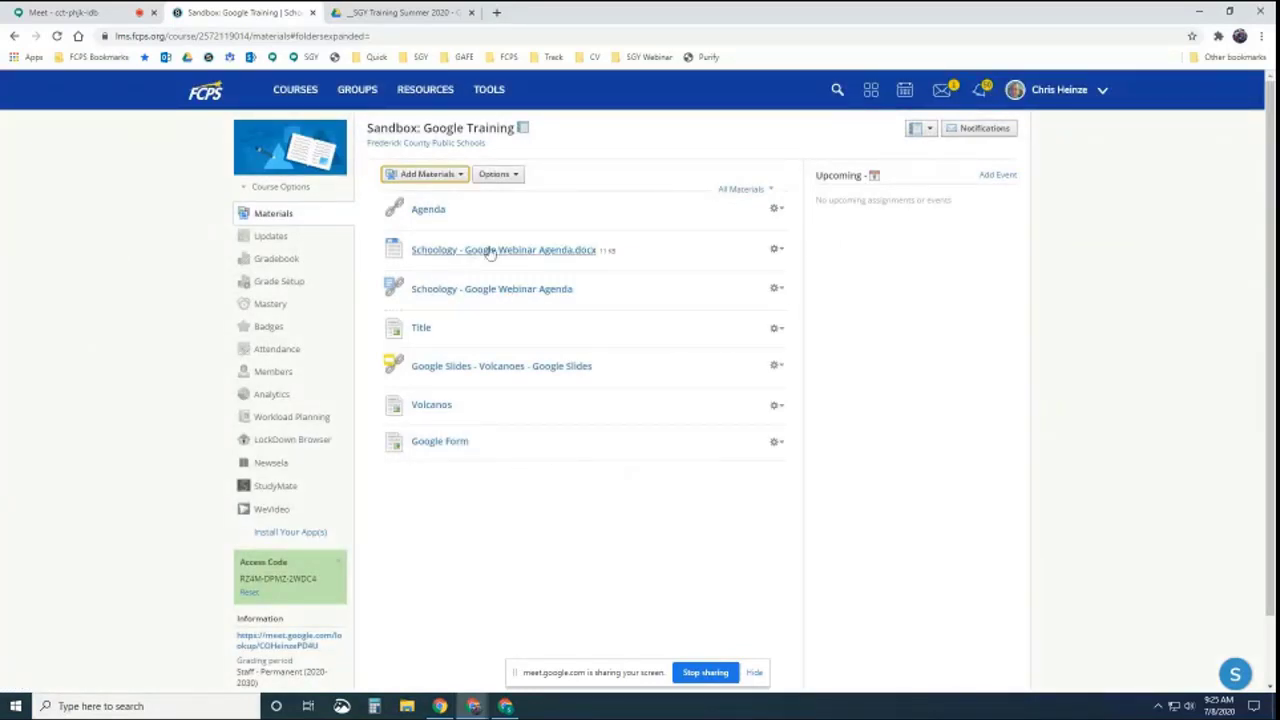
{"action": "left_click", "coordinate": [455, 175]}
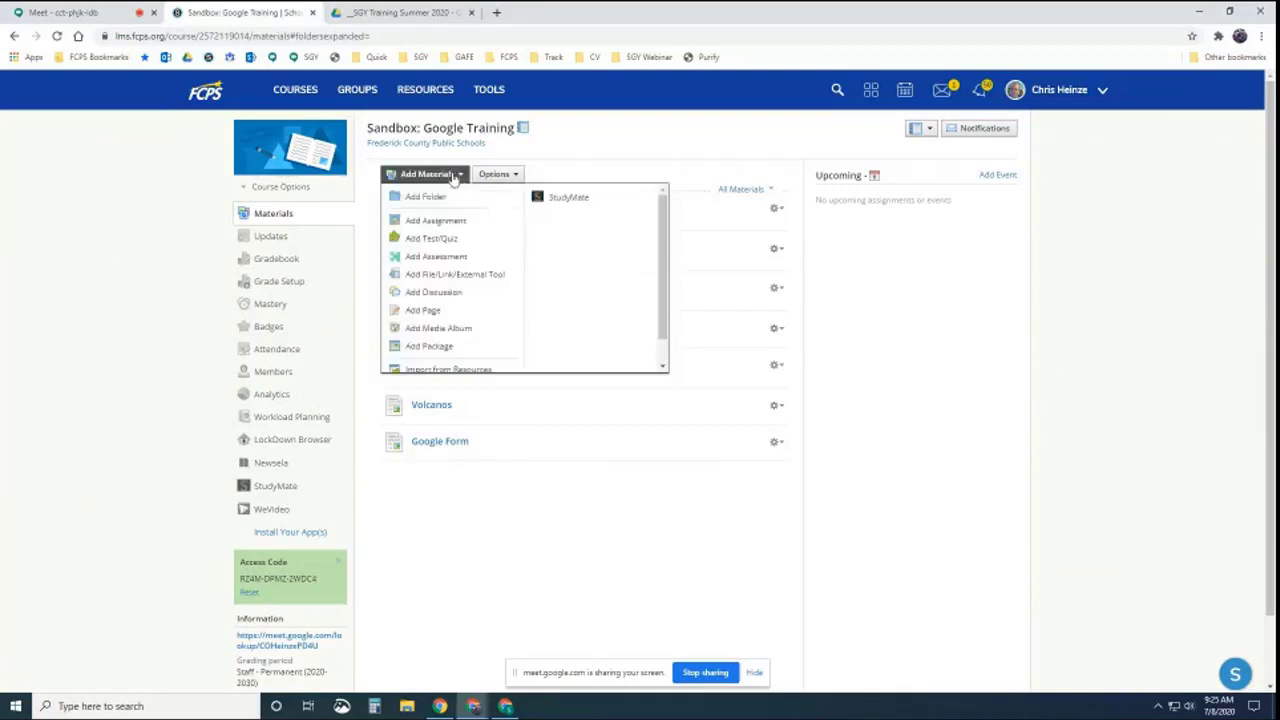
{"action": "left_click", "coordinate": [430, 309]}
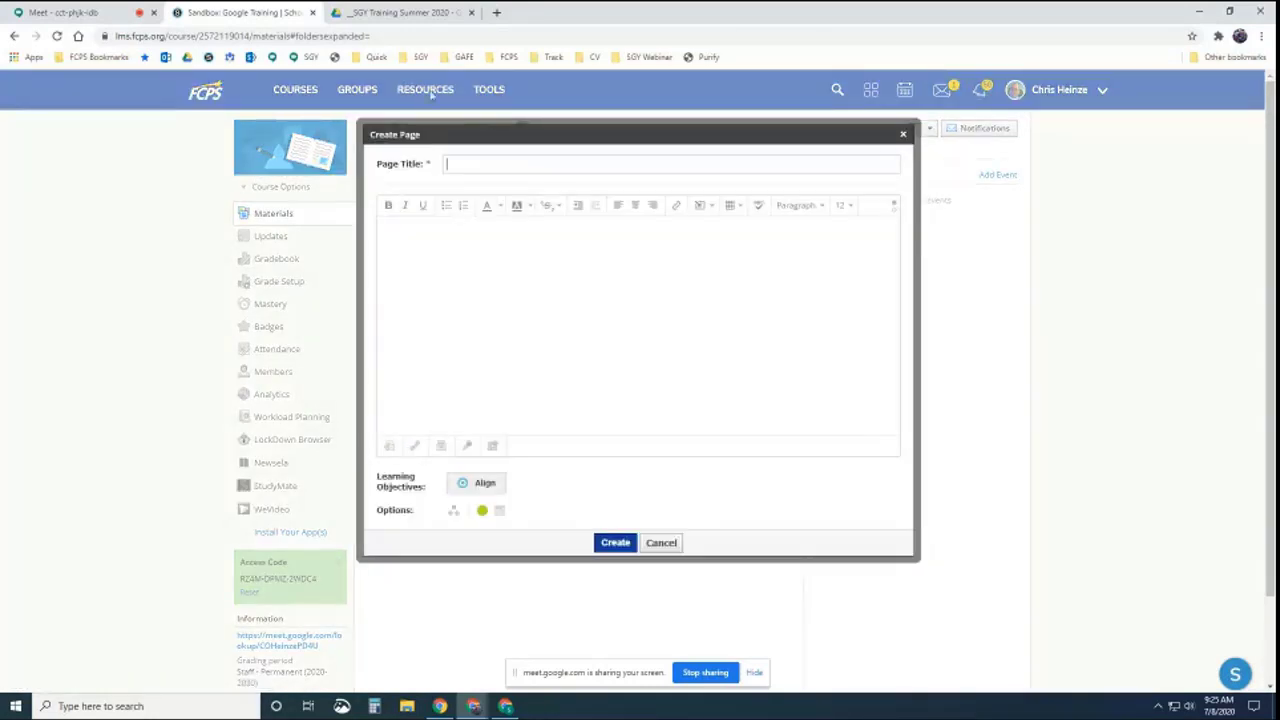
Check Sample Video.mp4's details in Drive, then title the new page 'Video'
{"action": "left_click", "coordinate": [410, 13]}
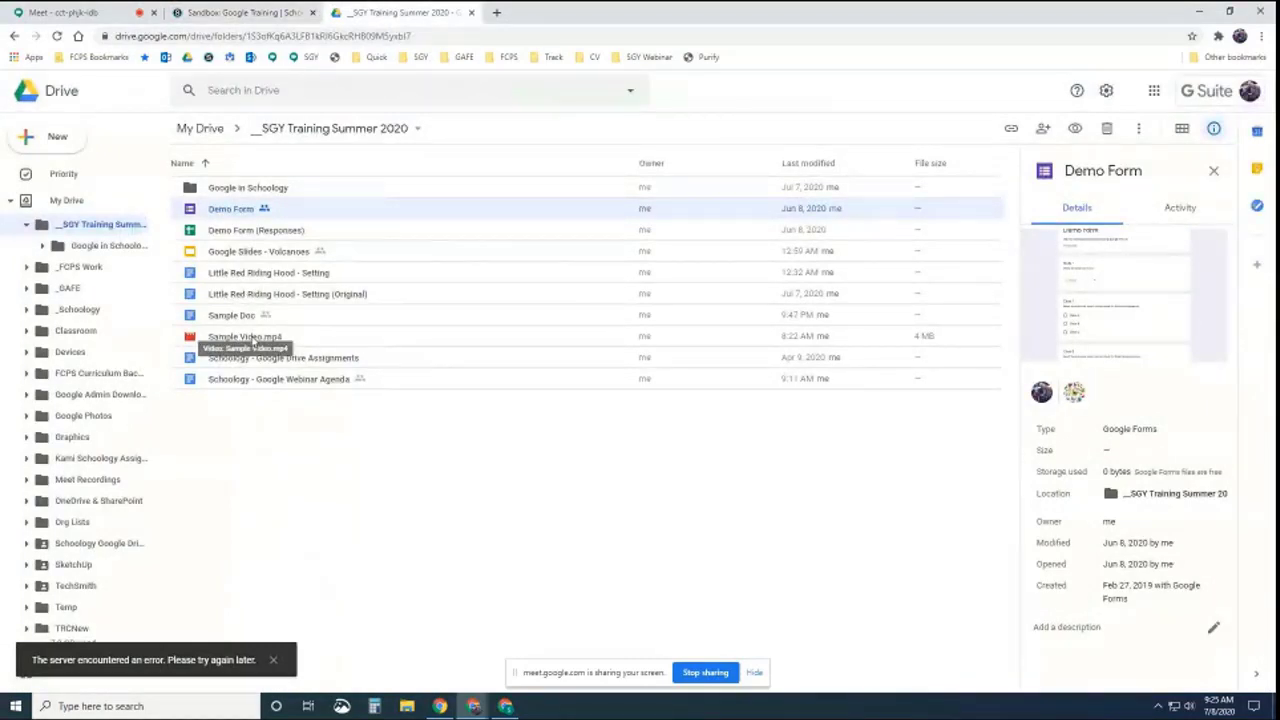
{"action": "left_click", "coordinate": [252, 341]}
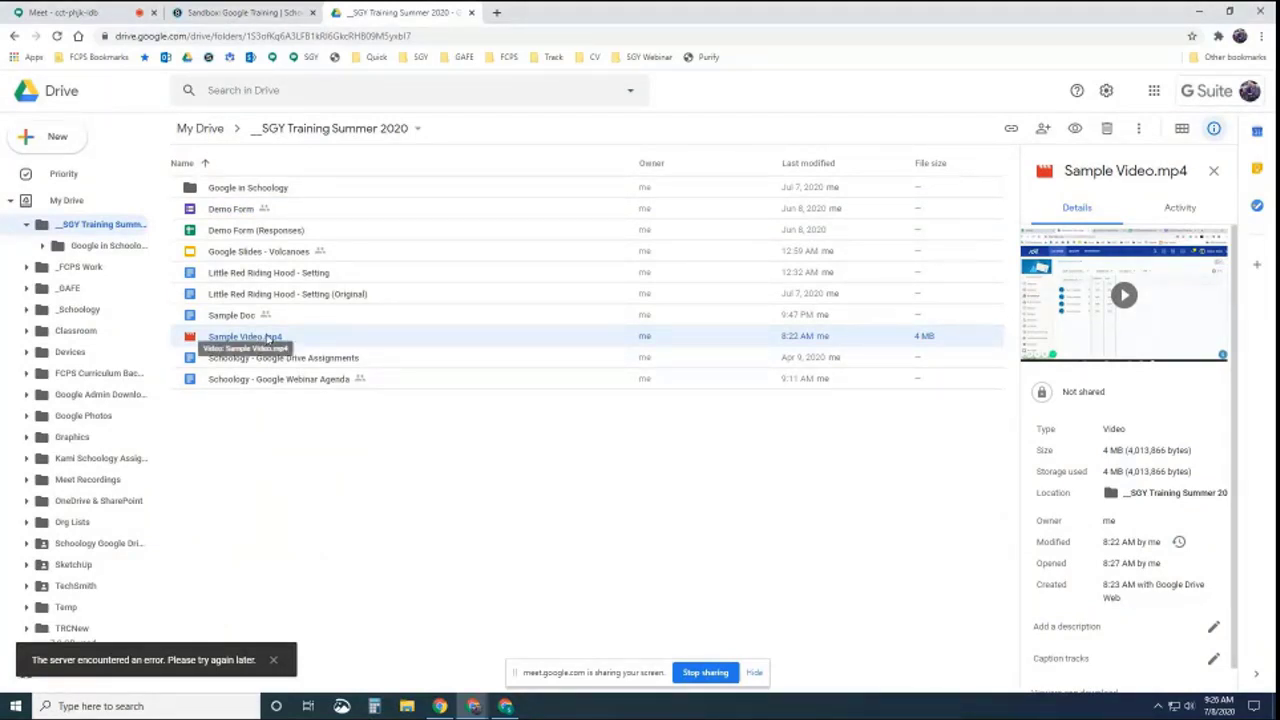
{"action": "left_click", "coordinate": [245, 12]}
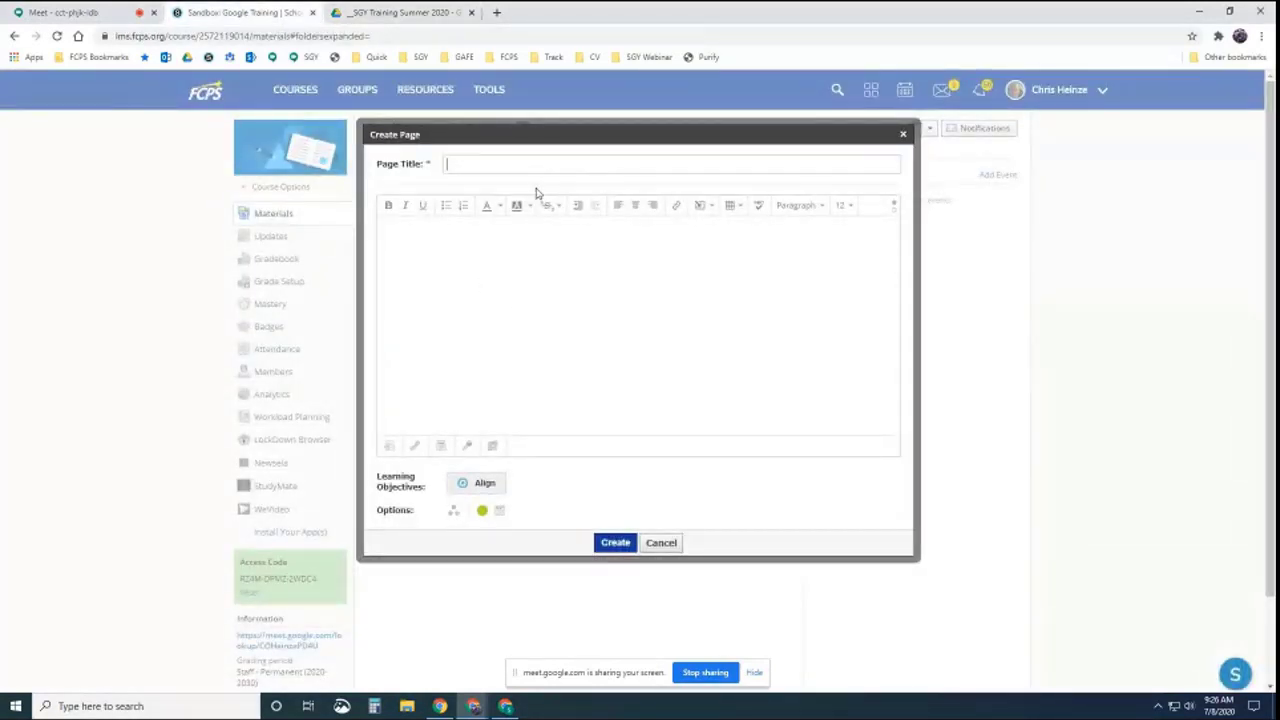
{"action": "type", "text": "Vide"}
{"action": "type", "text": "o"}
Embed Sample Video.mp4 from the SGY Training Summer 2020 Drive folder via Import Embed
{"action": "left_click", "coordinate": [713, 206]}
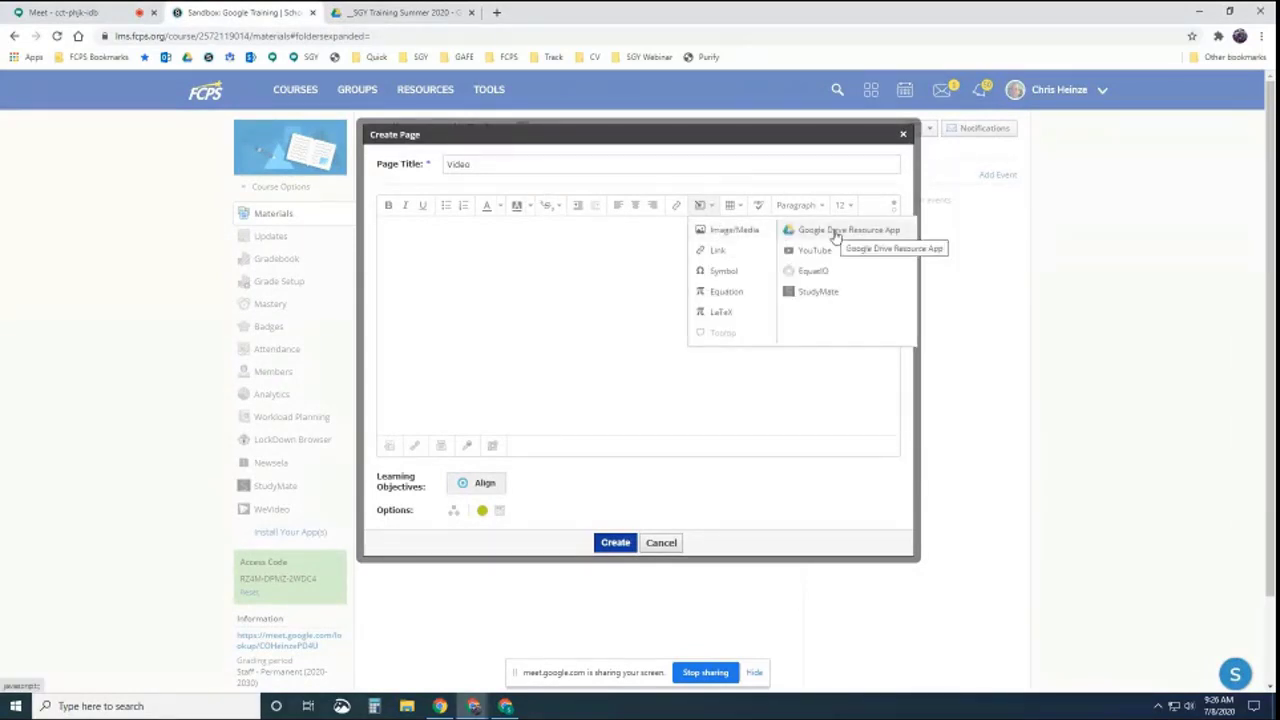
{"action": "left_click", "coordinate": [835, 232]}
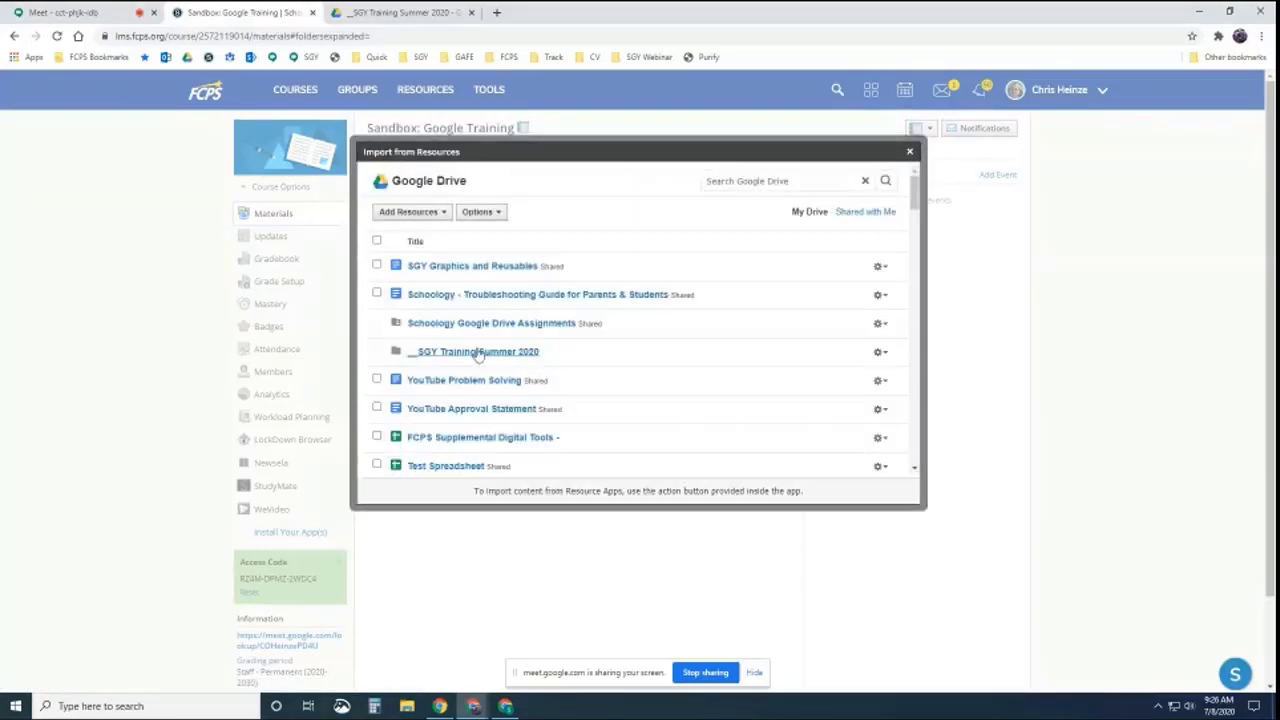
{"action": "left_click", "coordinate": [478, 353]}
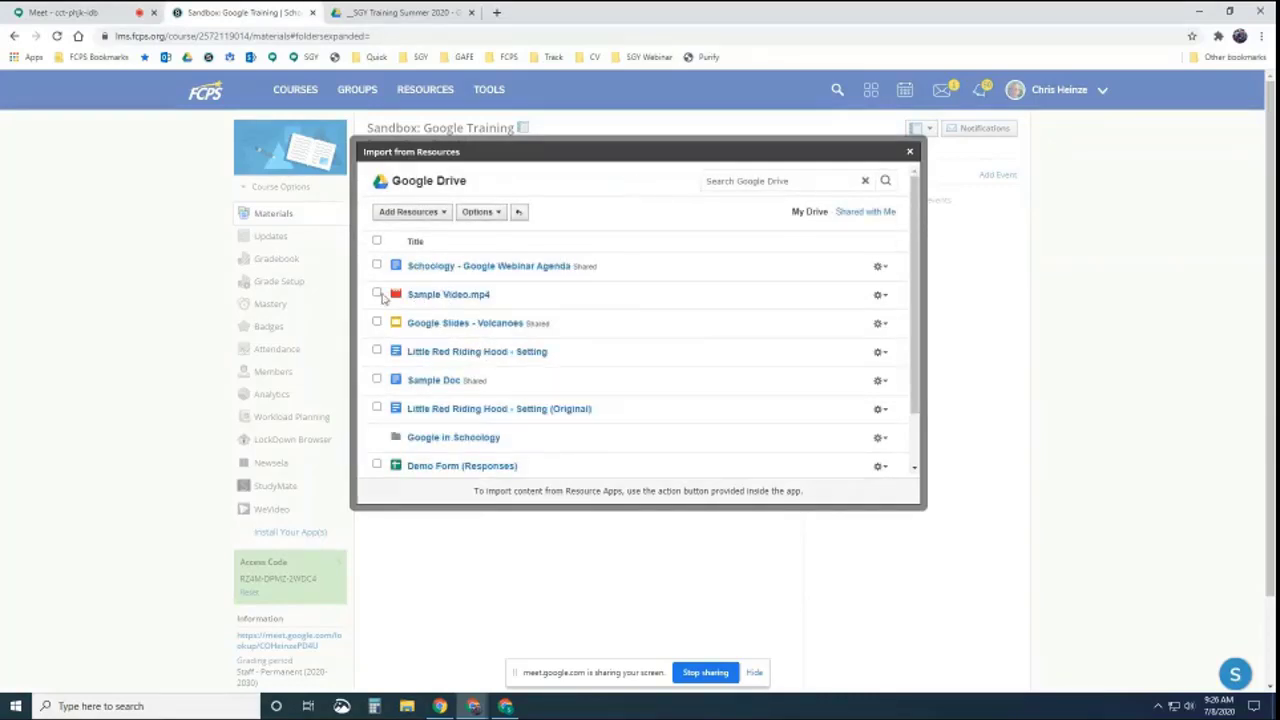
{"action": "left_click", "coordinate": [377, 294]}
{"action": "left_click", "coordinate": [408, 212]}
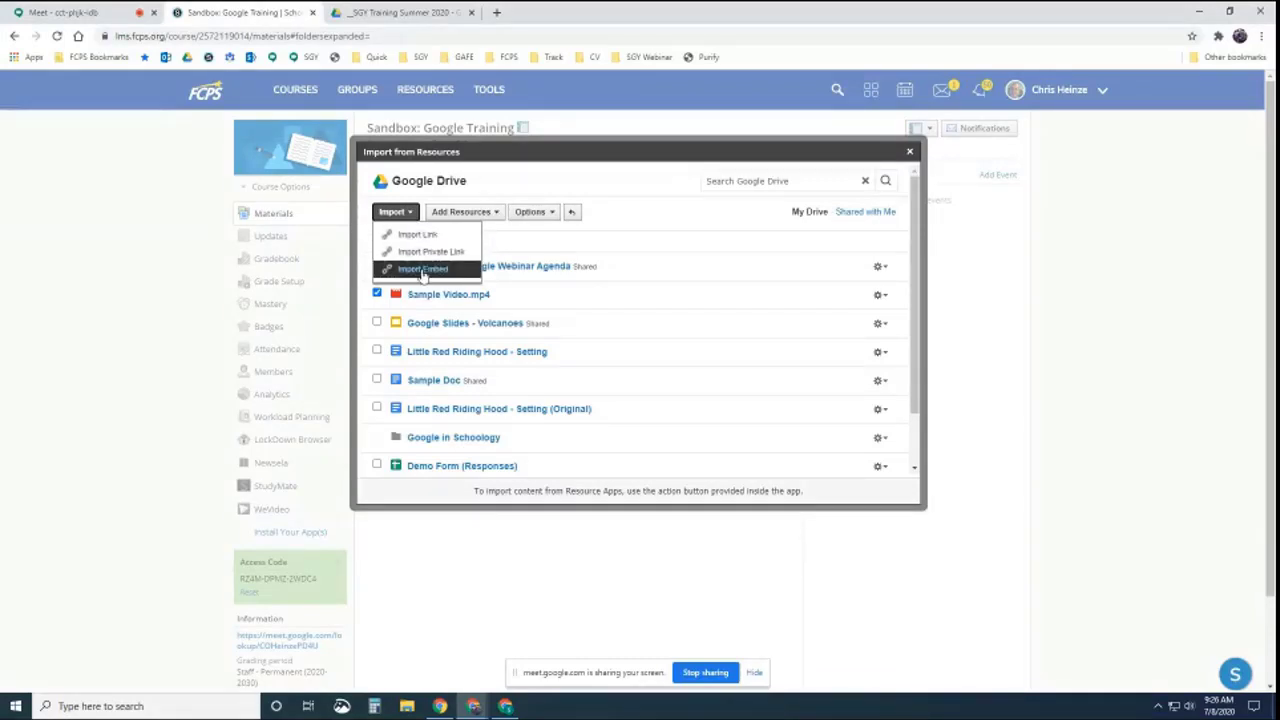
{"action": "left_click", "coordinate": [422, 272]}
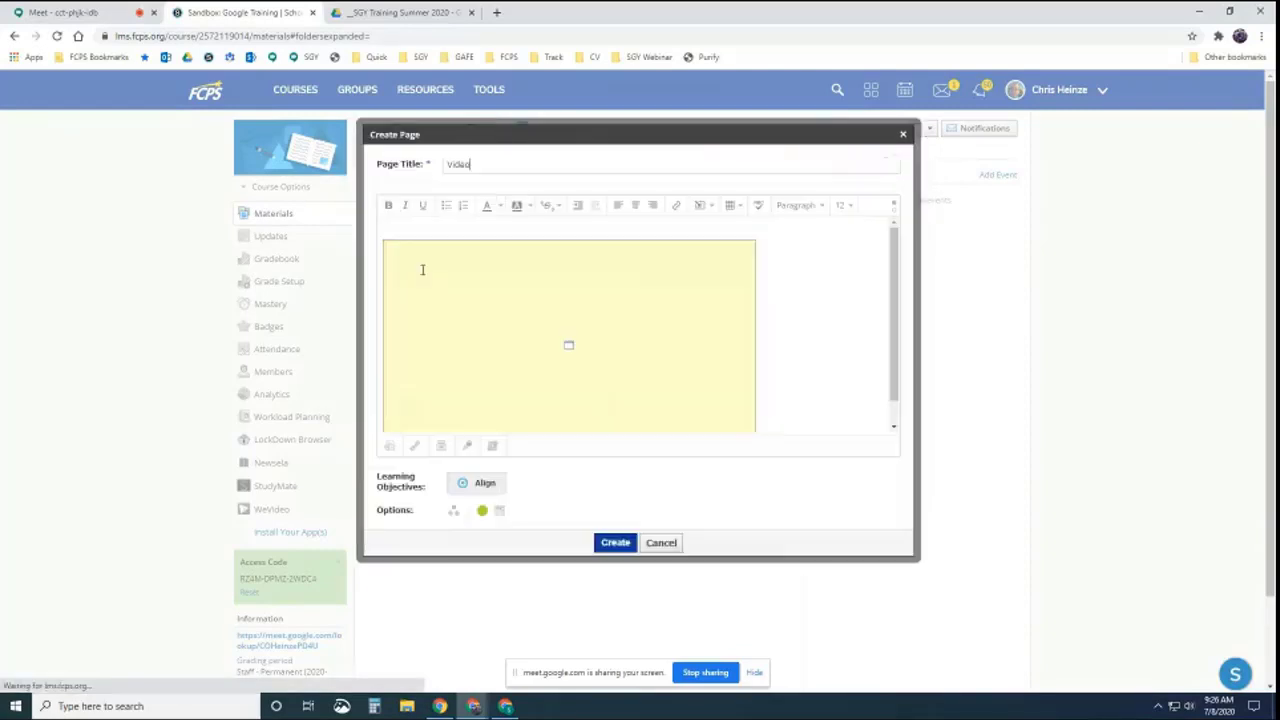
Resize the embedded video to width 800, height 450
{"action": "left_click", "coordinate": [666, 329]}
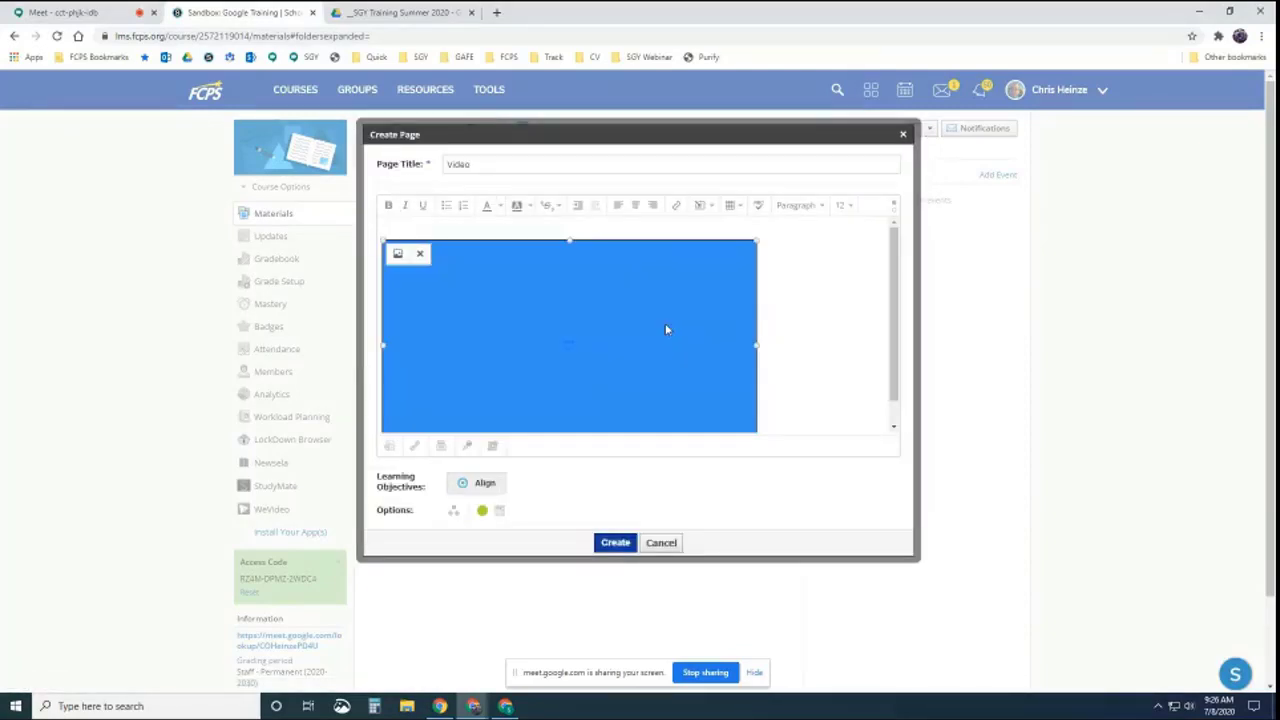
{"action": "left_click", "coordinate": [396, 254]}
{"action": "left_click_drag", "start_coordinate": [588, 303], "coordinate": [563, 306]}
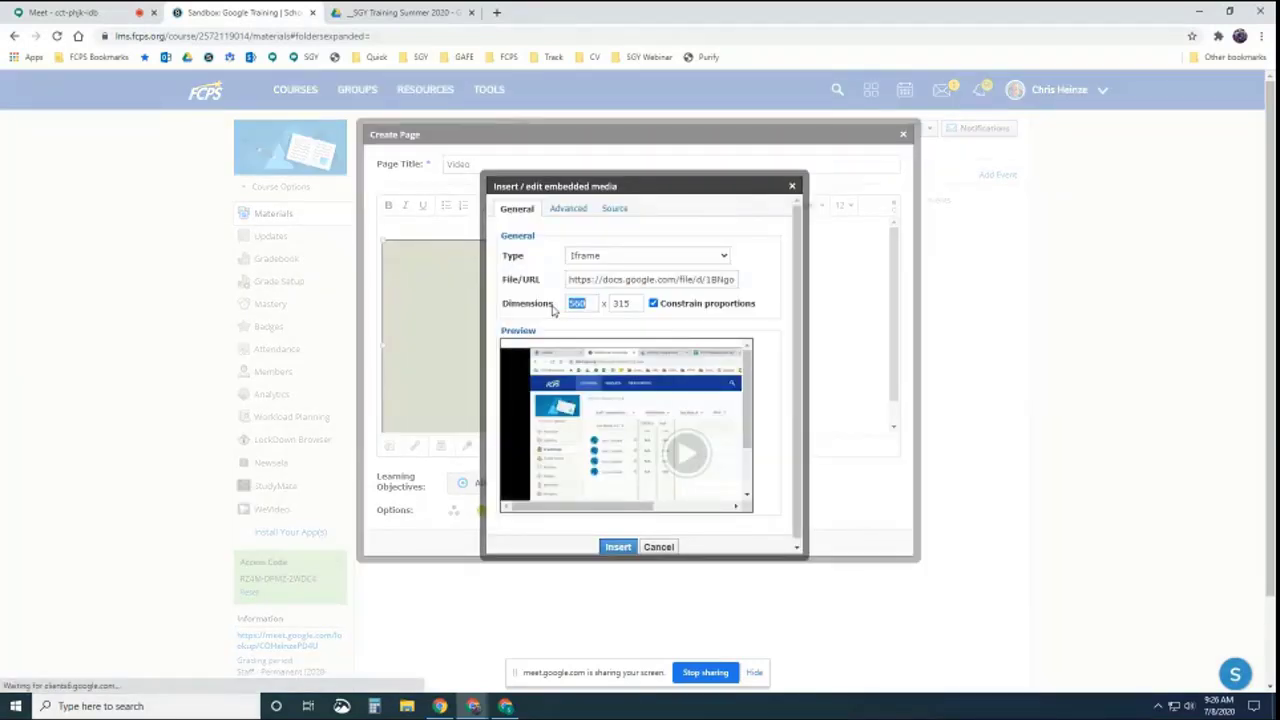
{"action": "type", "text": "800"}
{"action": "left_click", "coordinate": [643, 332]}
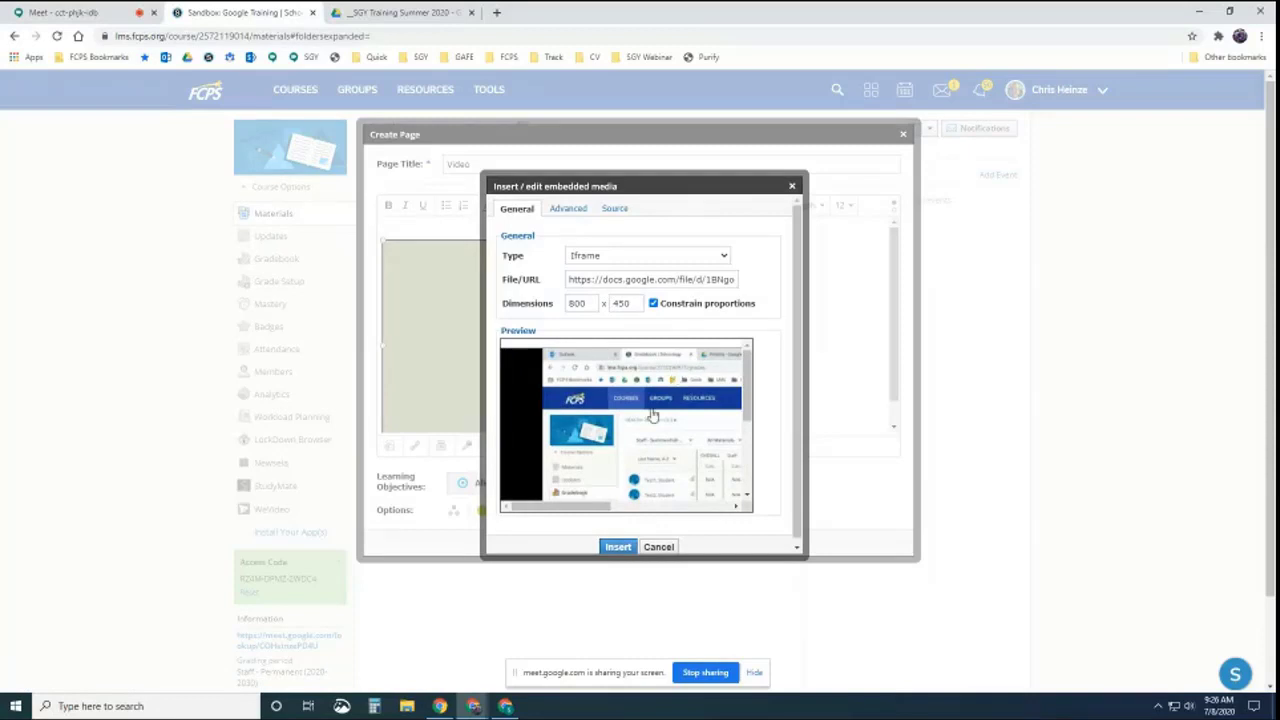
{"action": "left_click", "coordinate": [617, 547]}
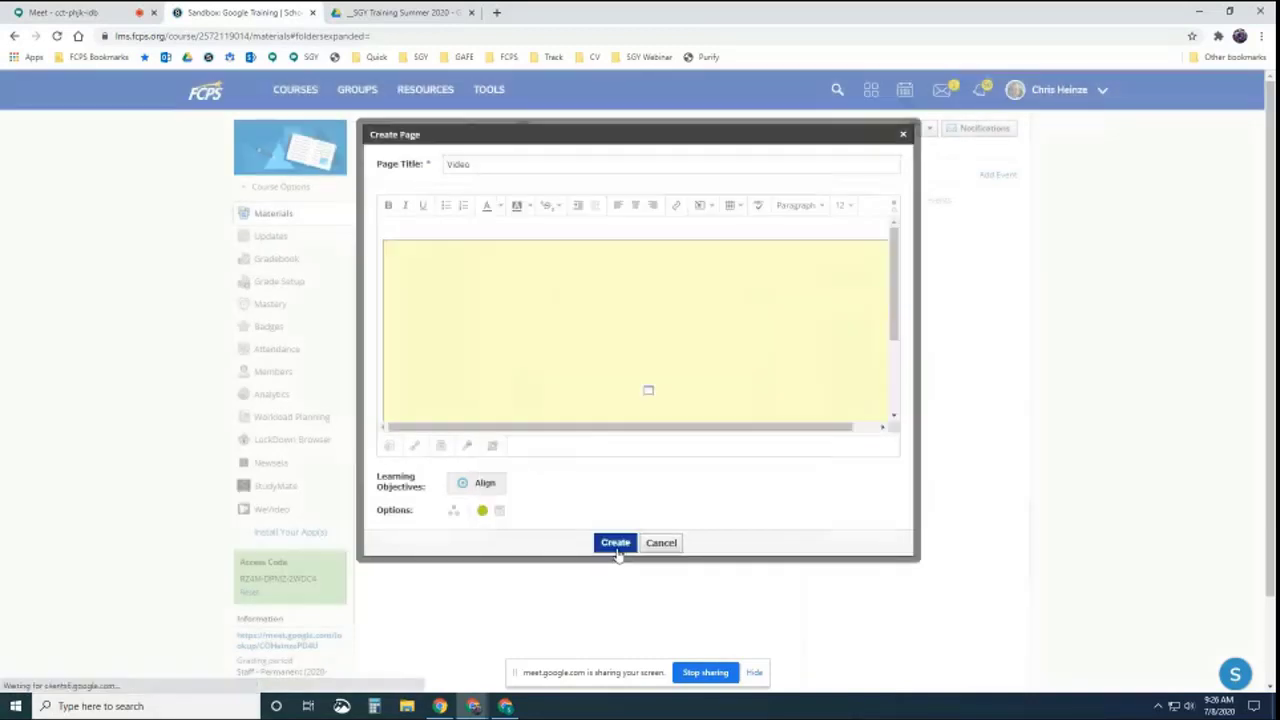
Add the line 'Watch and then...' above the video and create the page
{"action": "left_click", "coordinate": [452, 230]}
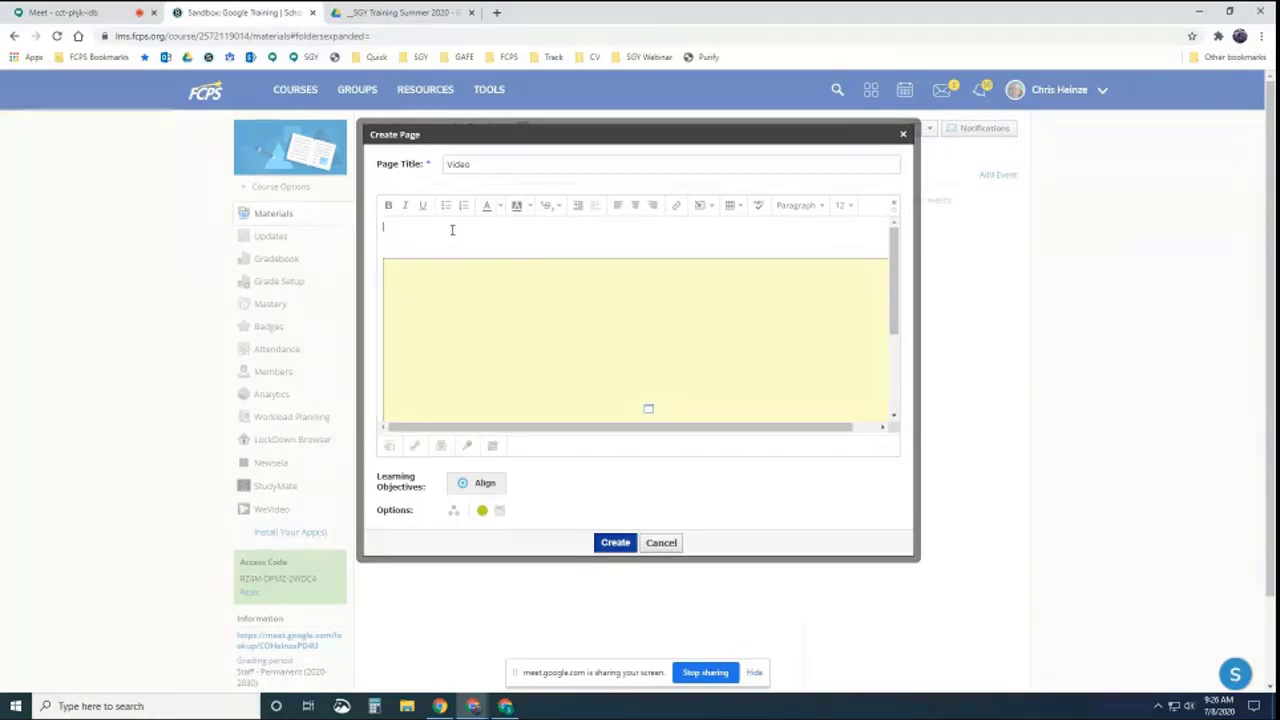
{"action": "type", "text": "Watch and then..."}
{"action": "left_click", "coordinate": [615, 542]}
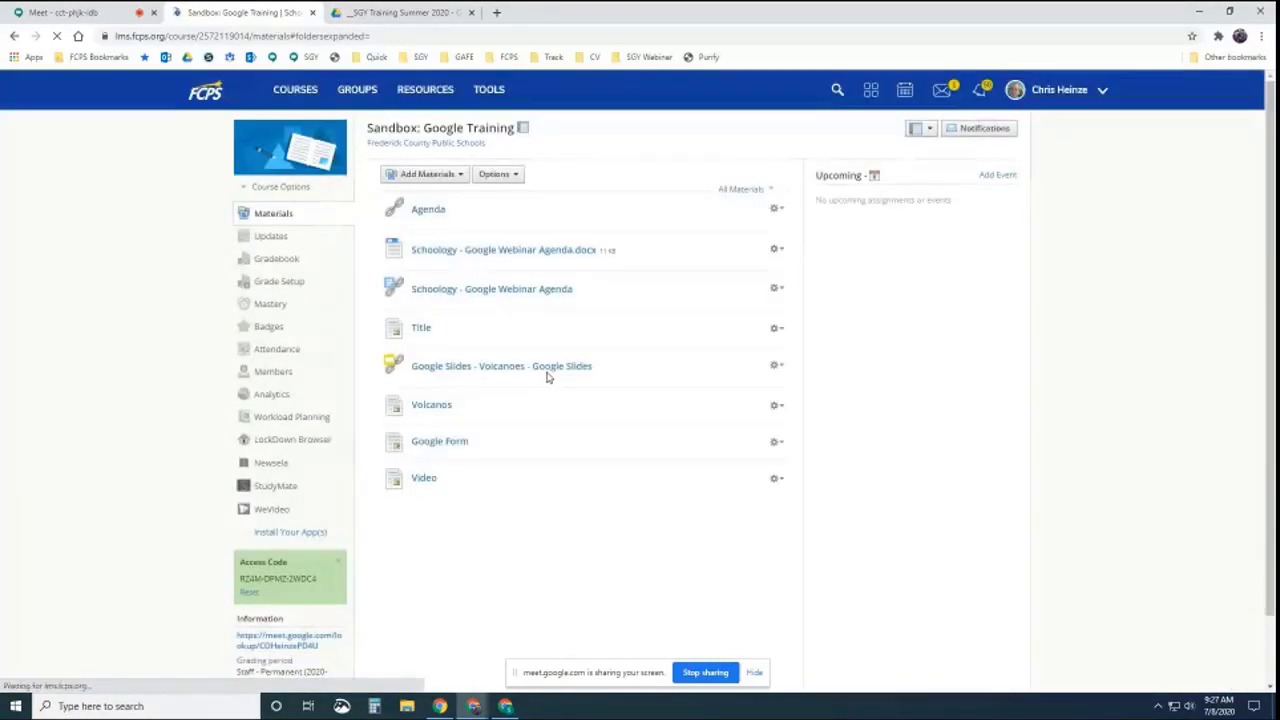
Open the Video page and start its embedded video
{"action": "left_click", "coordinate": [424, 479]}
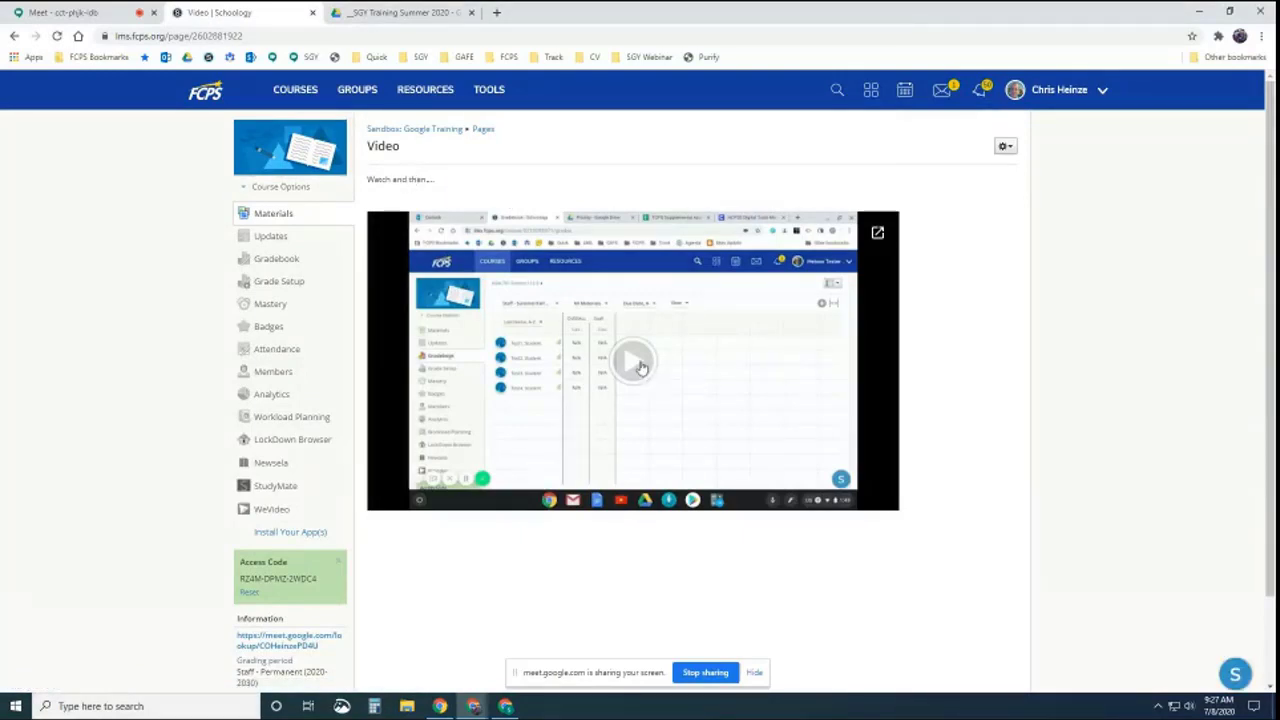
{"action": "left_click", "coordinate": [638, 364]}
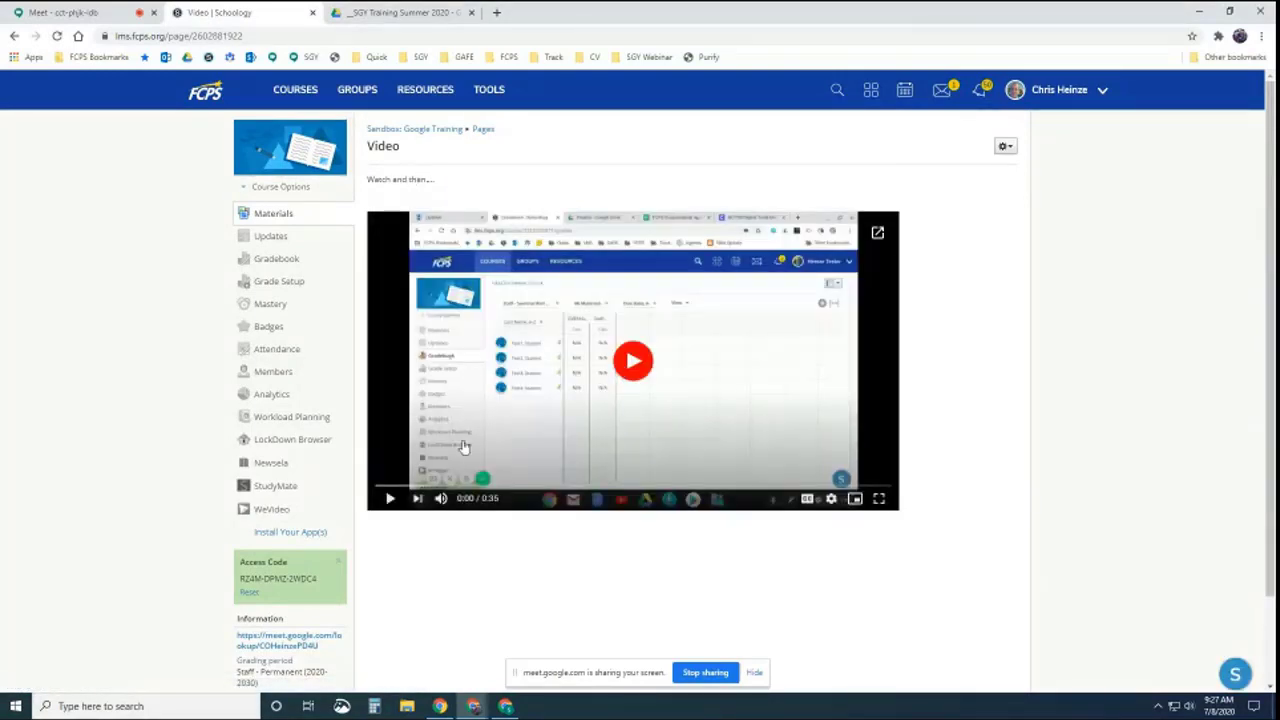
{"action": "left_click", "coordinate": [393, 496]}
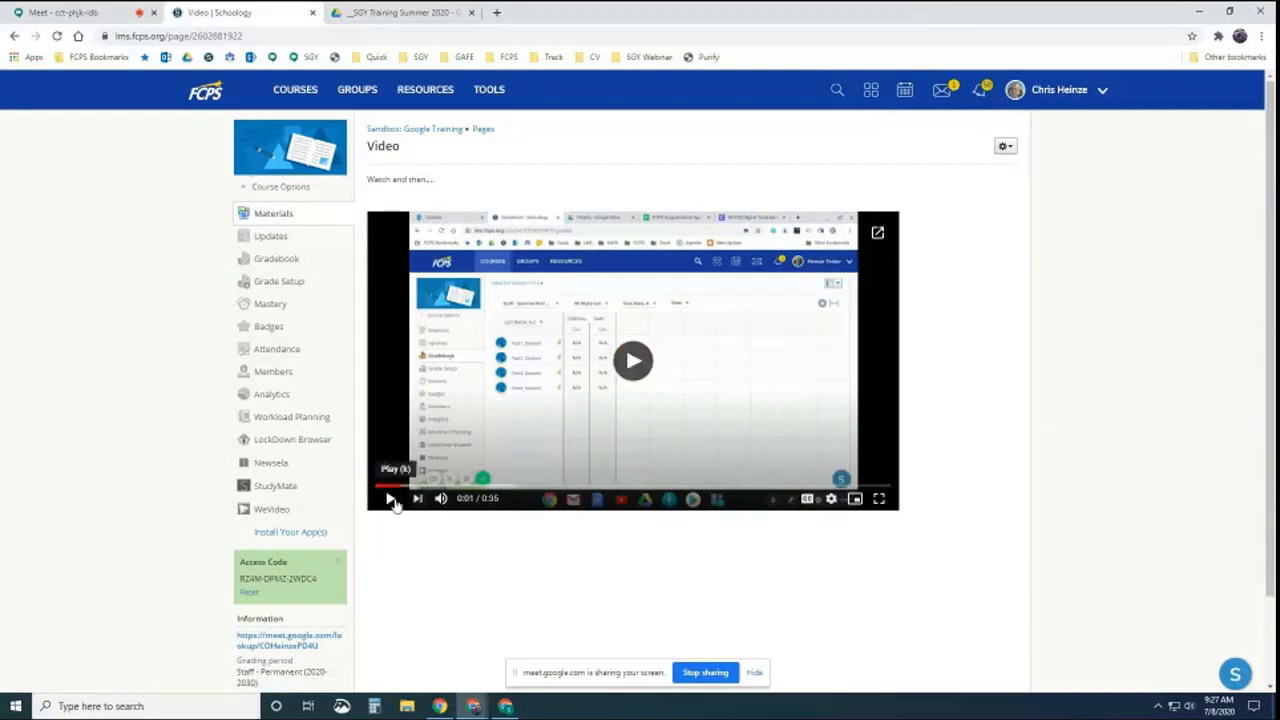
Pause the video and return to the Sandbox: Google Training materials list
{"action": "left_click", "coordinate": [392, 501]}
{"action": "left_click", "coordinate": [392, 501]}
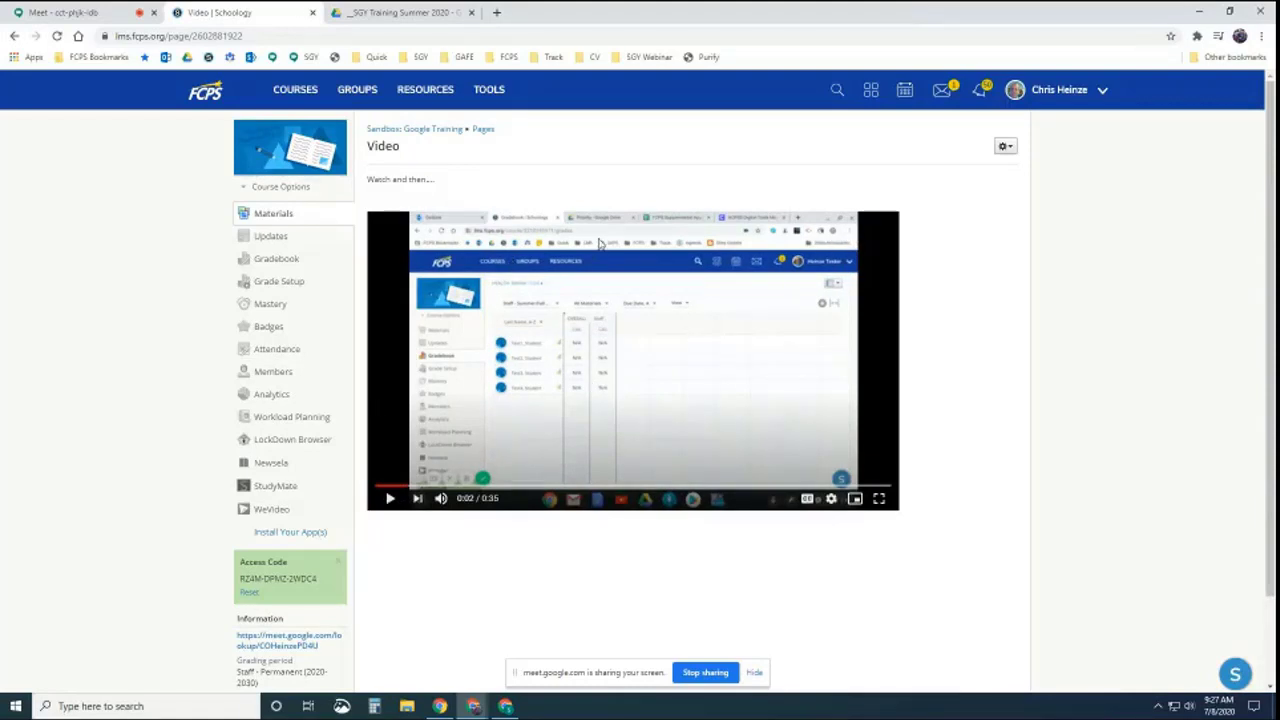
{"action": "left_click", "coordinate": [436, 131]}
{"action": "left_click", "coordinate": [452, 174]}
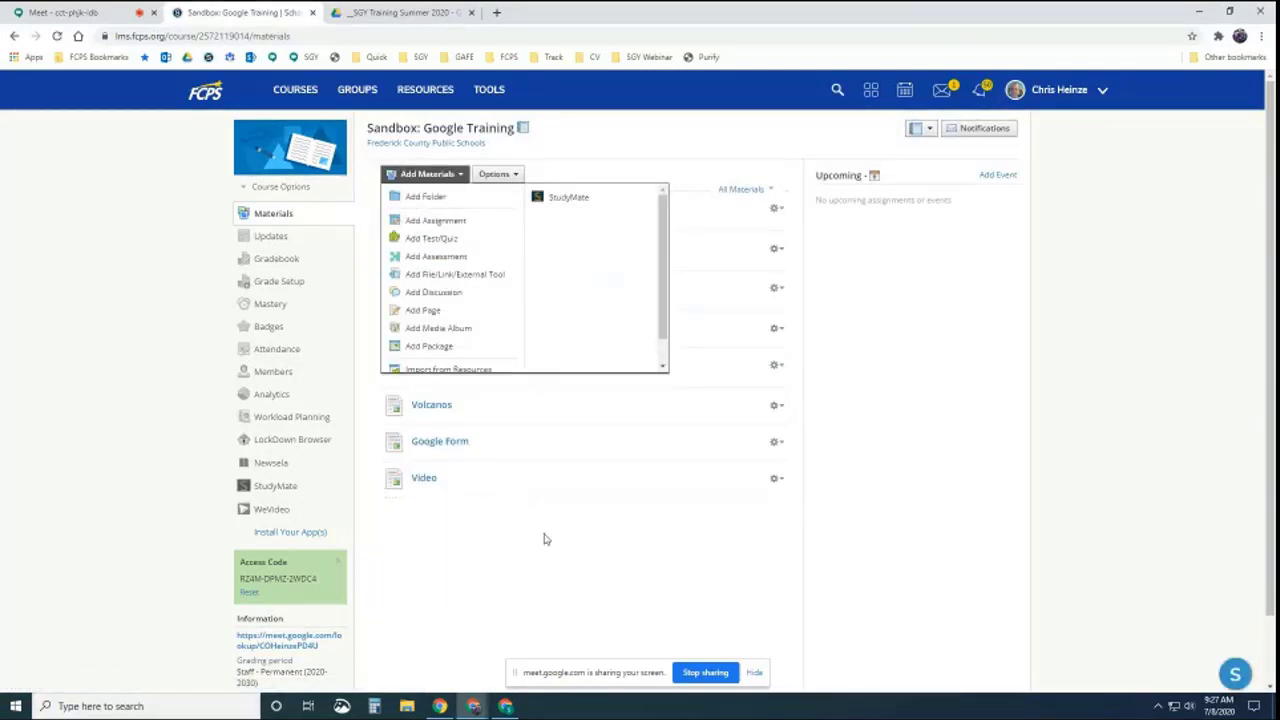
Start a new Link through Add Materials > Add File/Link/External Tool
{"action": "left_click", "coordinate": [545, 539]}
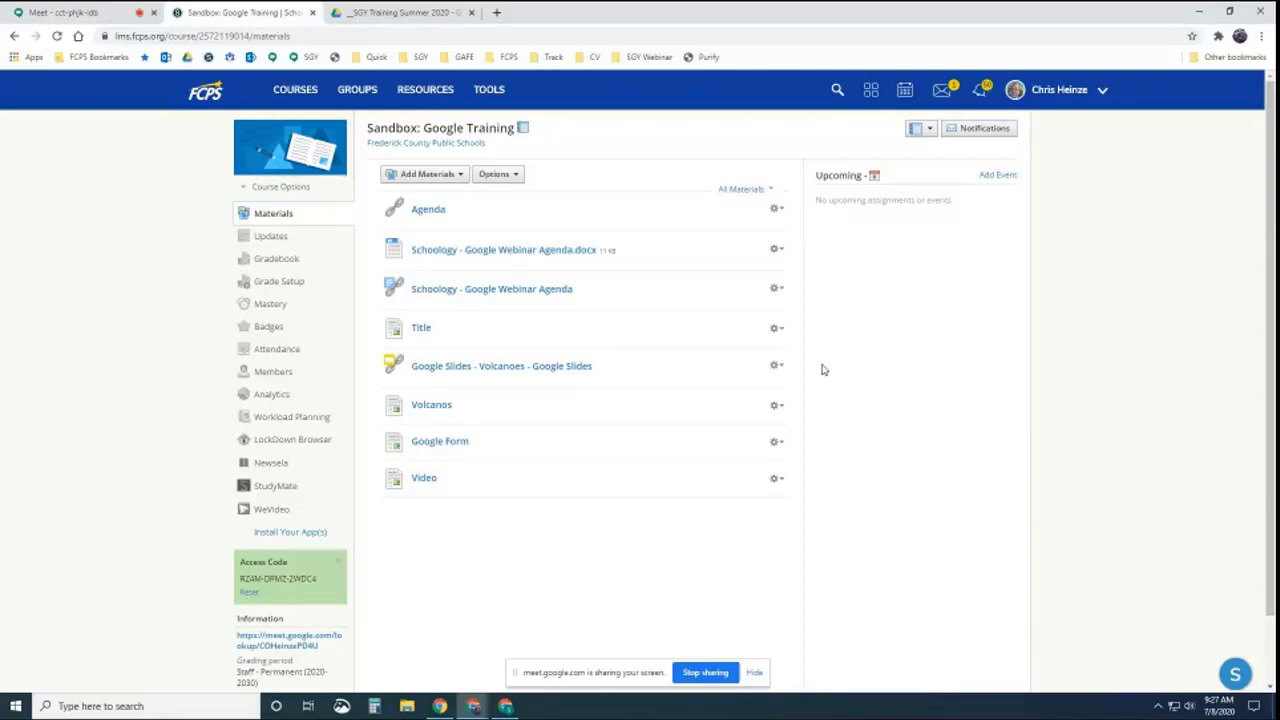
{"action": "left_click", "coordinate": [455, 177]}
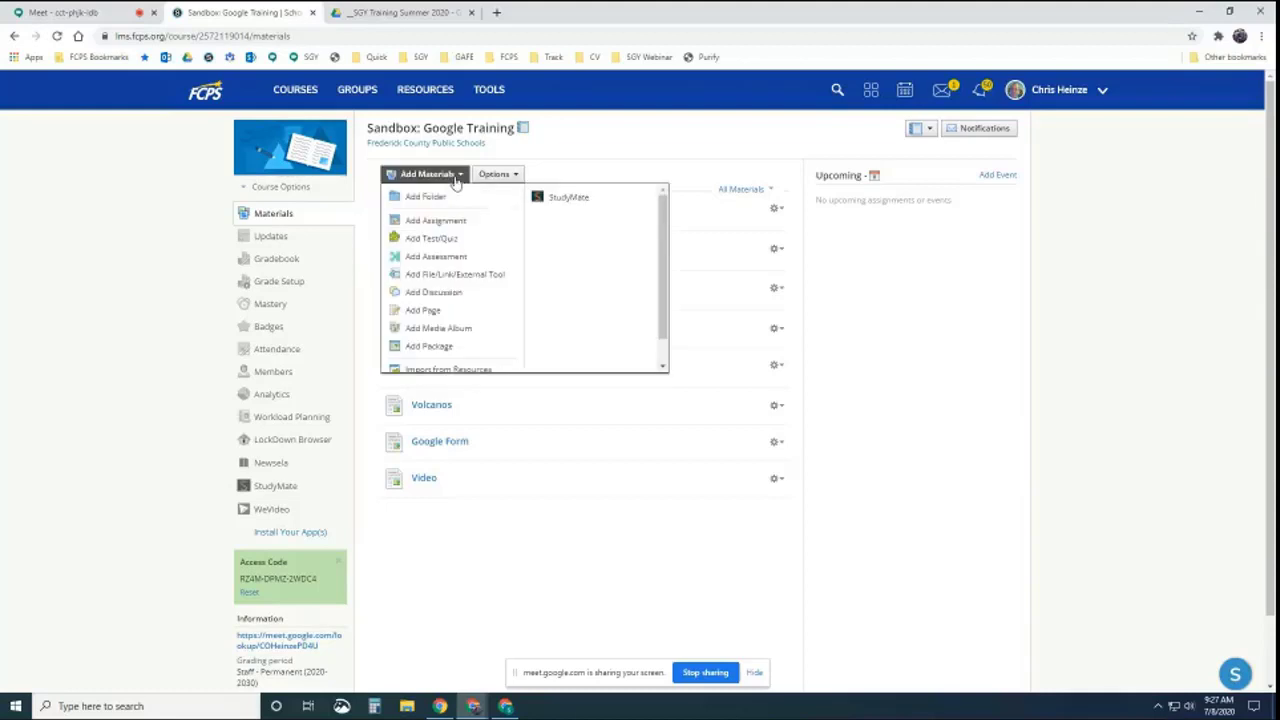
{"action": "left_click", "coordinate": [455, 277]}
{"action": "left_click", "coordinate": [630, 258]}
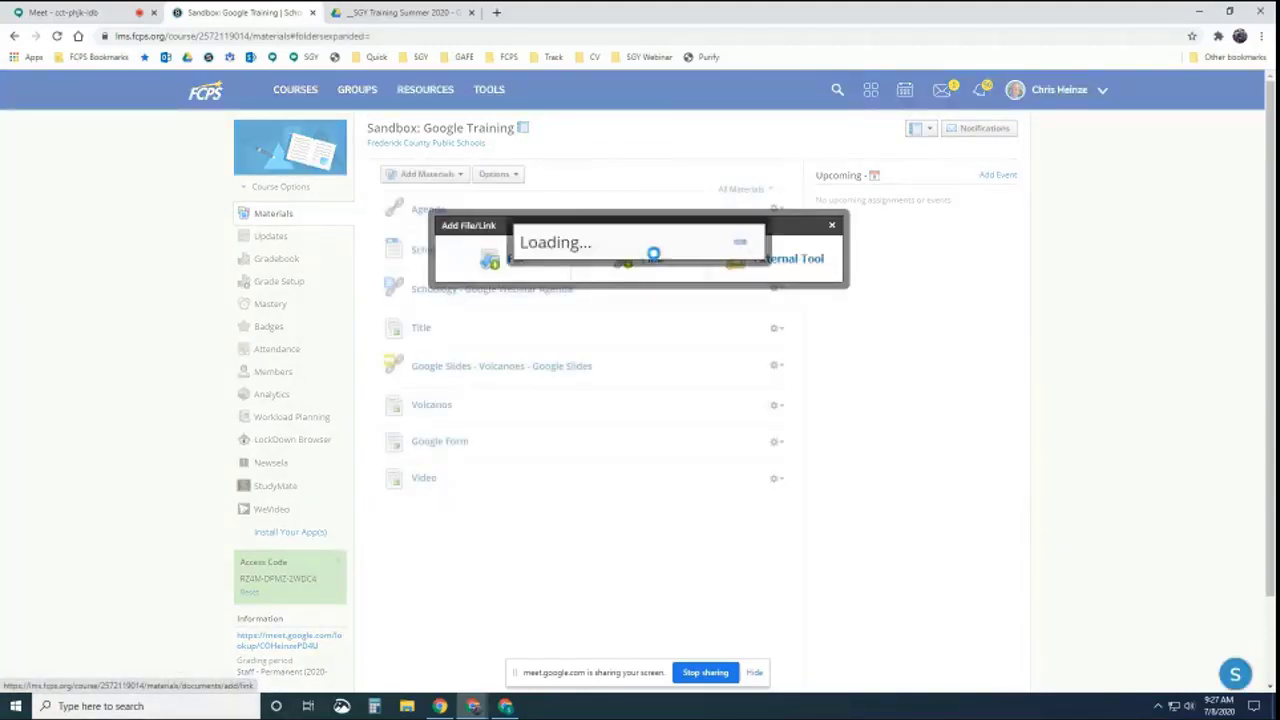
Paste the Google Meet lookup URL into the link address field and review its meeting nickname
{"action": "left_click", "coordinate": [646, 232]}
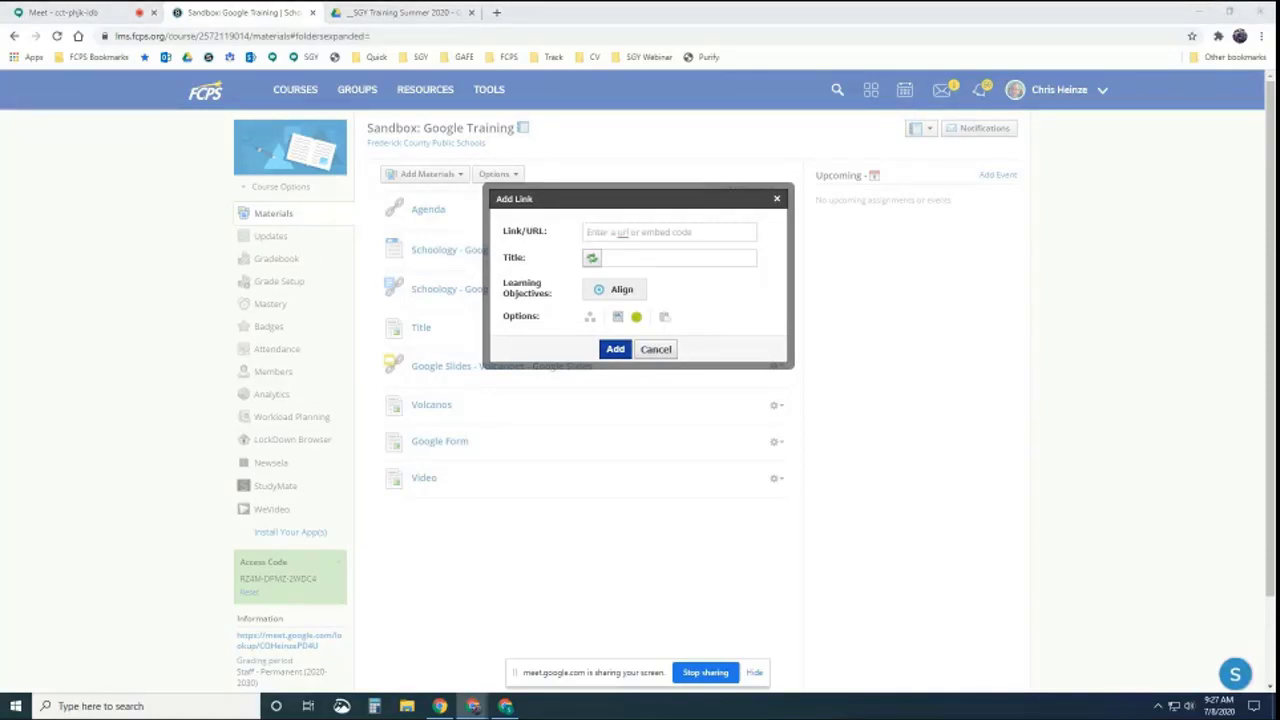
{"action": "left_click", "coordinate": [660, 234]}
{"action": "left_click_drag", "start_coordinate": [665, 231], "coordinate": [637, 232]}
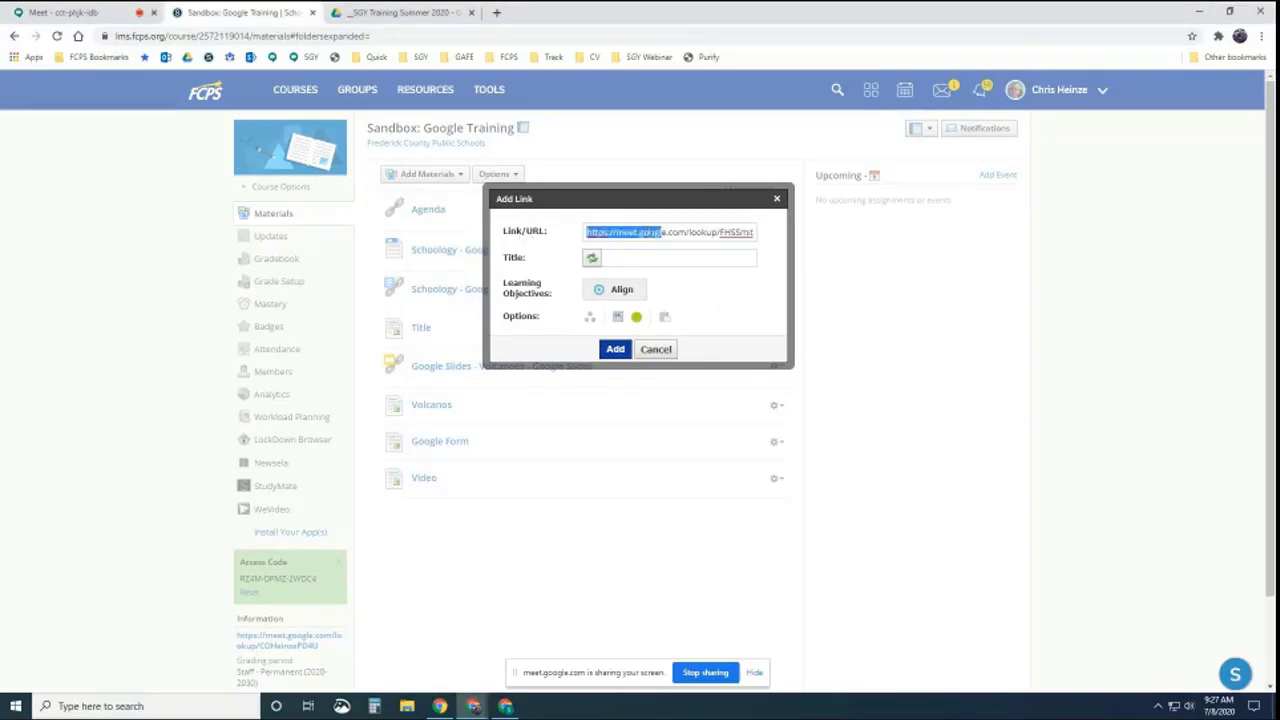
{"action": "left_click", "coordinate": [651, 233]}
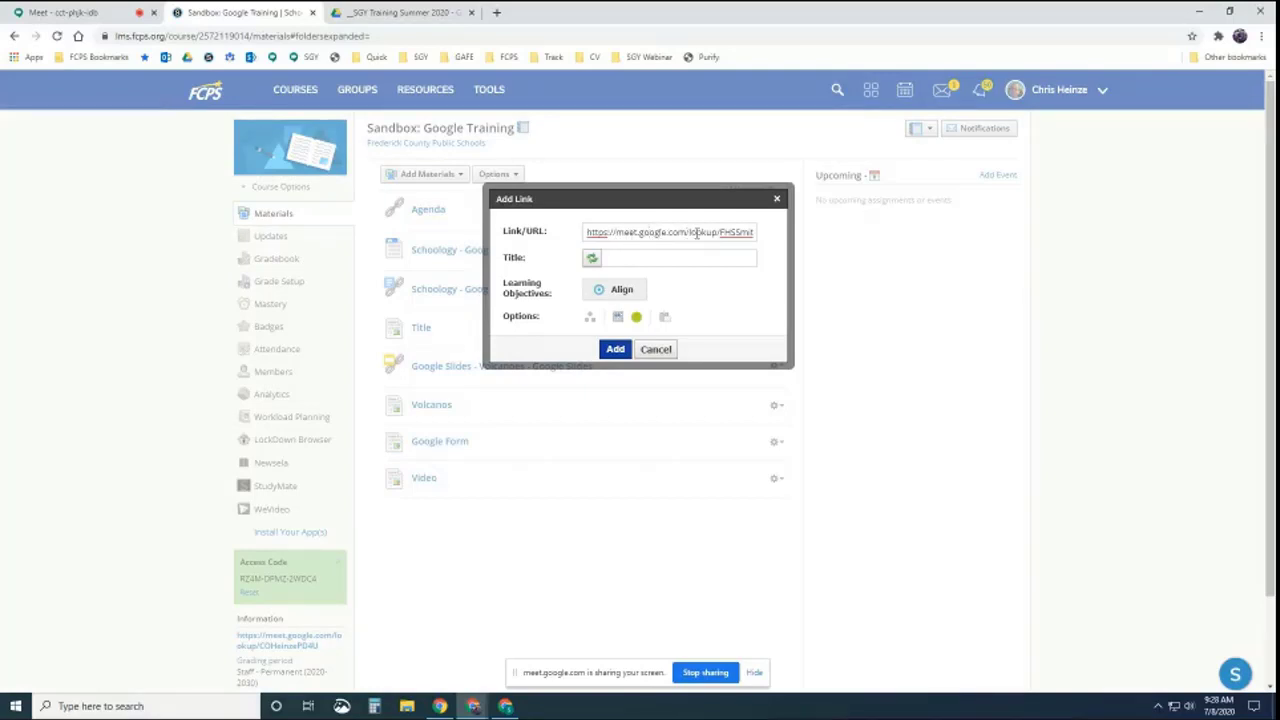
{"action": "left_click_drag", "start_coordinate": [719, 232], "coordinate": [755, 233]}
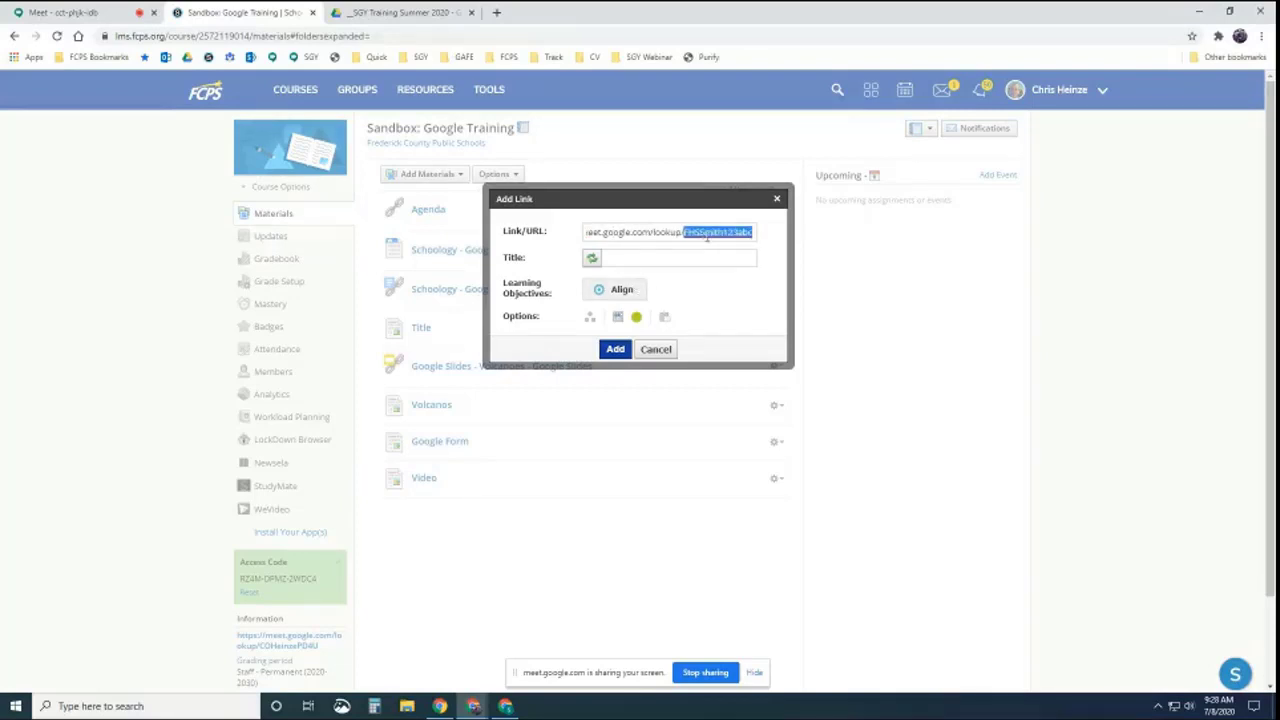
{"action": "left_click", "coordinate": [729, 232]}
{"action": "left_click_drag", "start_coordinate": [722, 232], "coordinate": [754, 232]}
{"action": "left_click", "coordinate": [723, 232]}
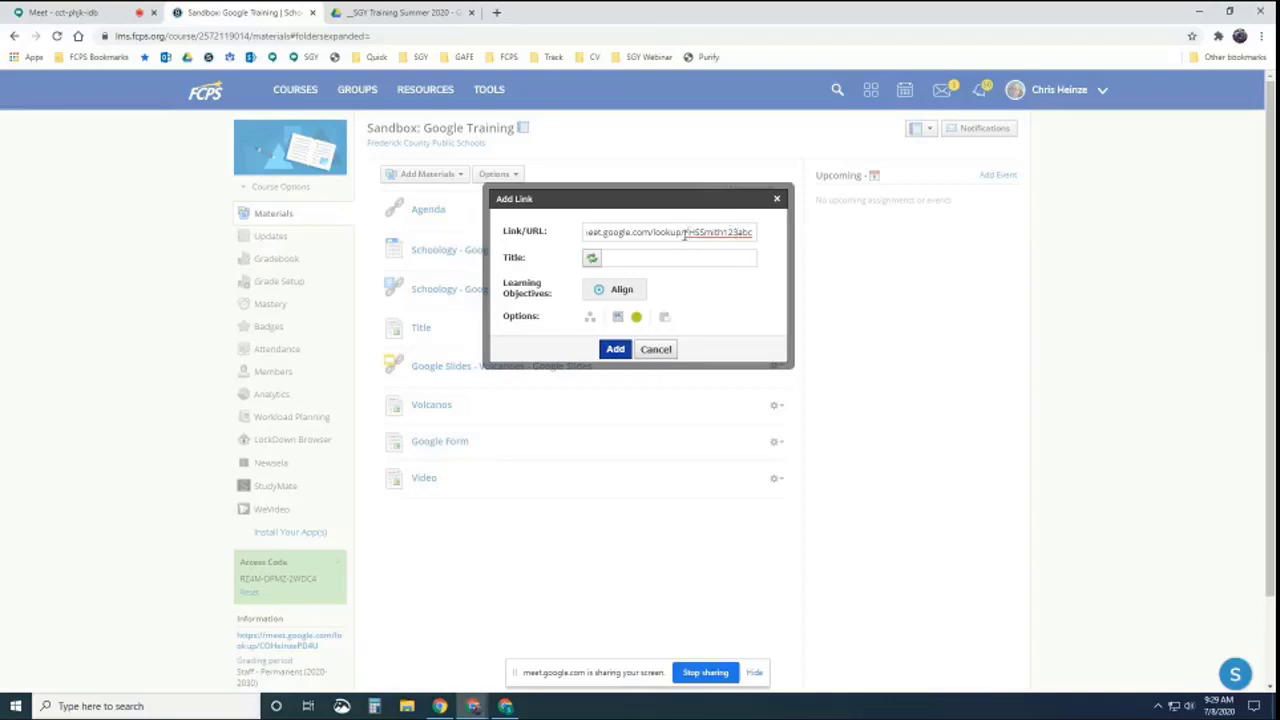
{"action": "left_click_drag", "start_coordinate": [684, 231], "coordinate": [714, 235]}
Add the Google Meet link to the course materials and open it once to test
{"action": "left_click", "coordinate": [614, 349]}
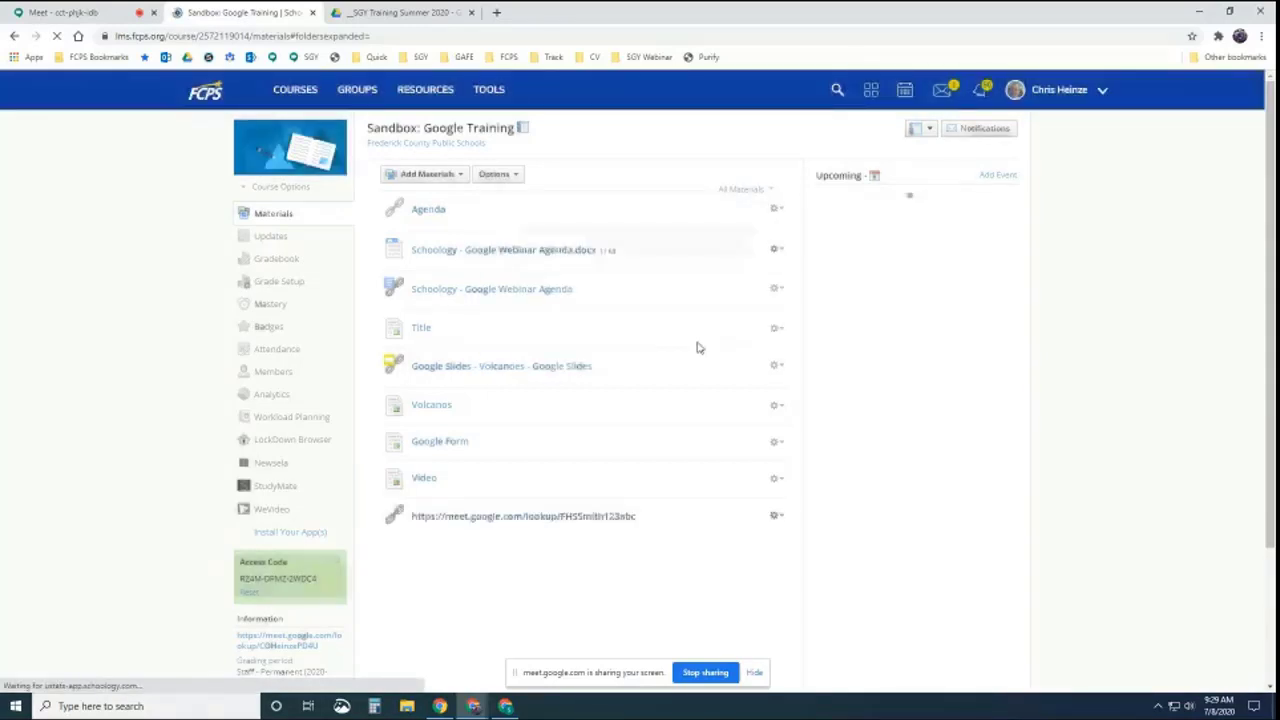
{"action": "scroll", "coordinate": [546, 369], "scroll_direction": "down", "scroll_amount": 1}
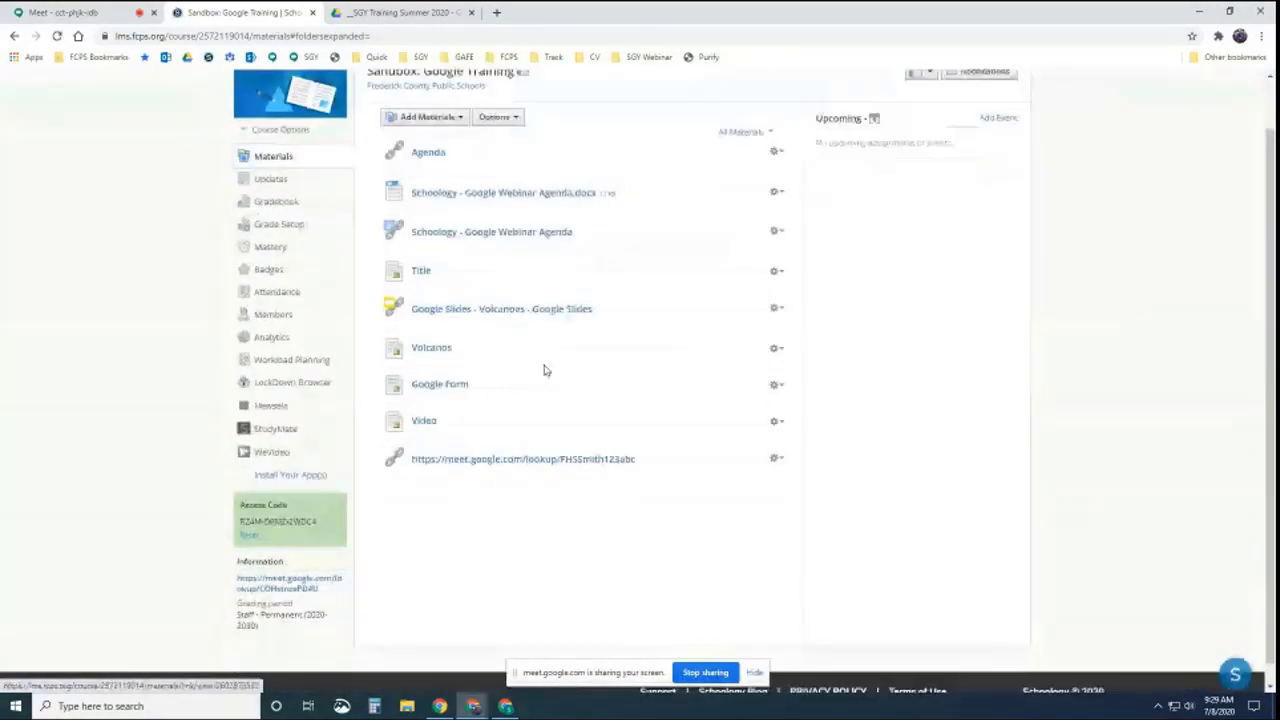
{"action": "left_click", "coordinate": [535, 451]}
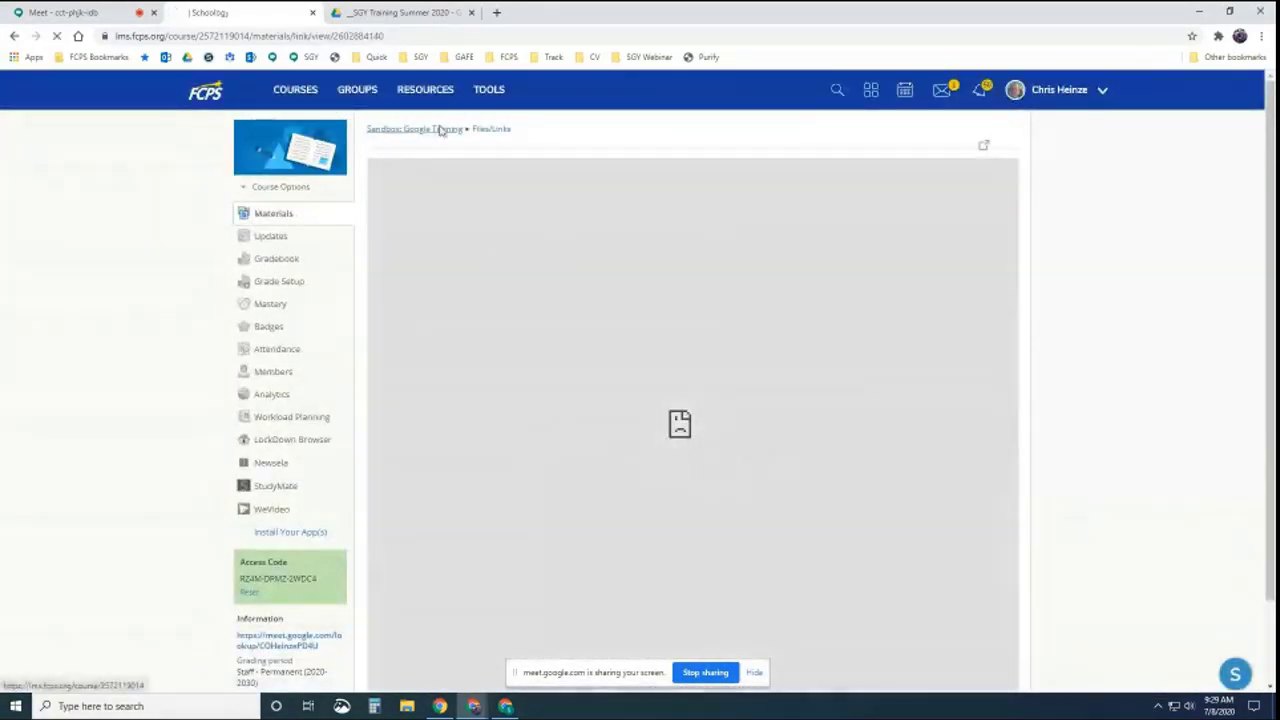
{"action": "left_click", "coordinate": [443, 129]}
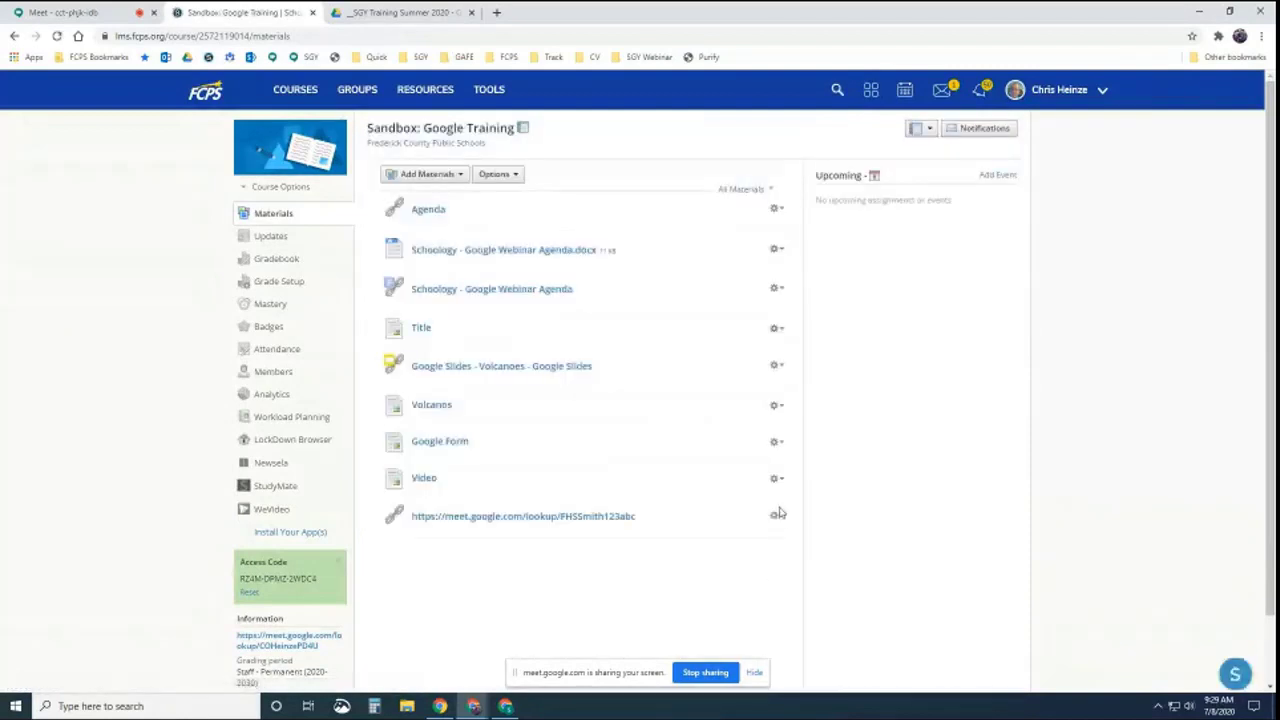
Set the Meet link to display in a new window, then test it again
{"action": "left_click", "coordinate": [777, 515]}
{"action": "left_click", "coordinate": [797, 540]}
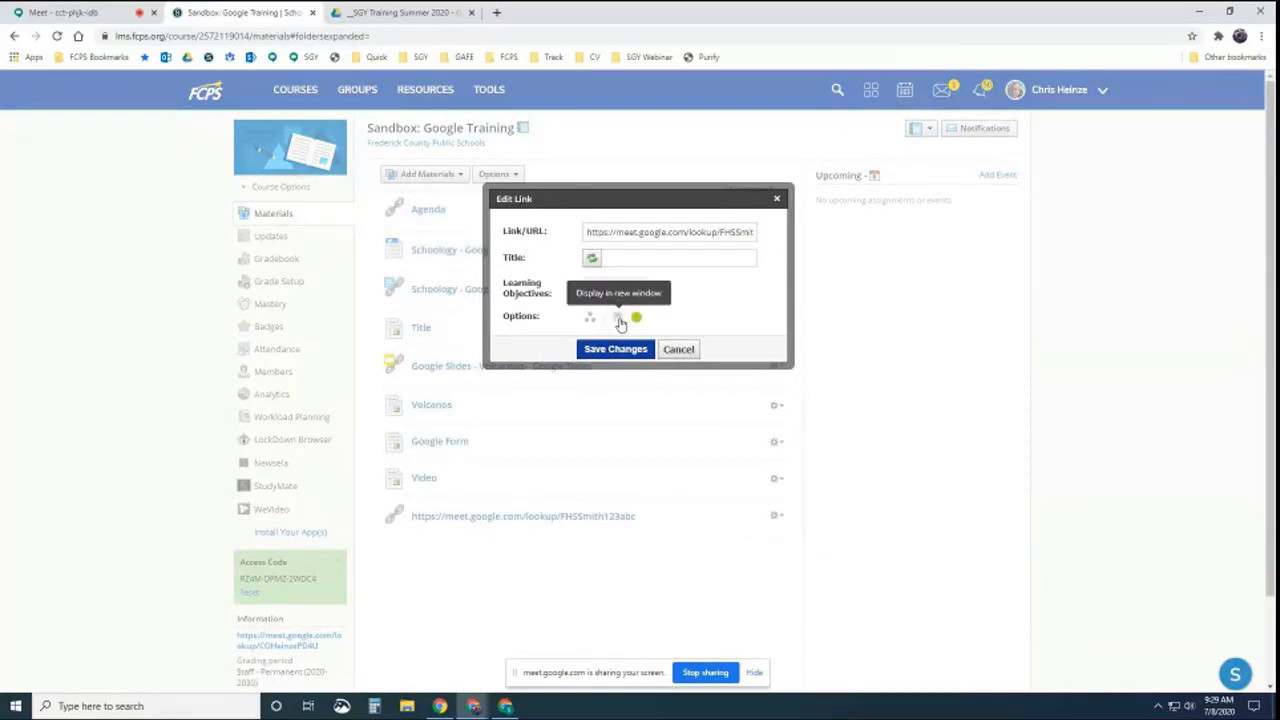
{"action": "left_click", "coordinate": [616, 349]}
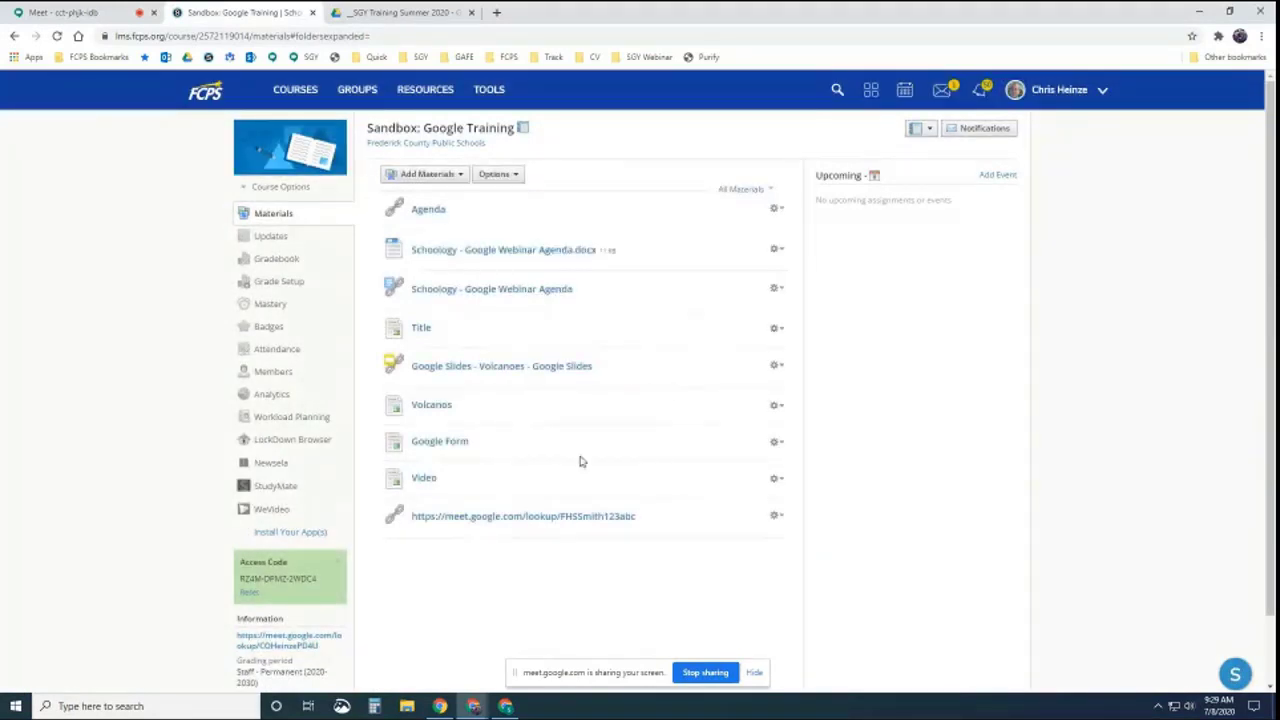
{"action": "left_click", "coordinate": [487, 518]}
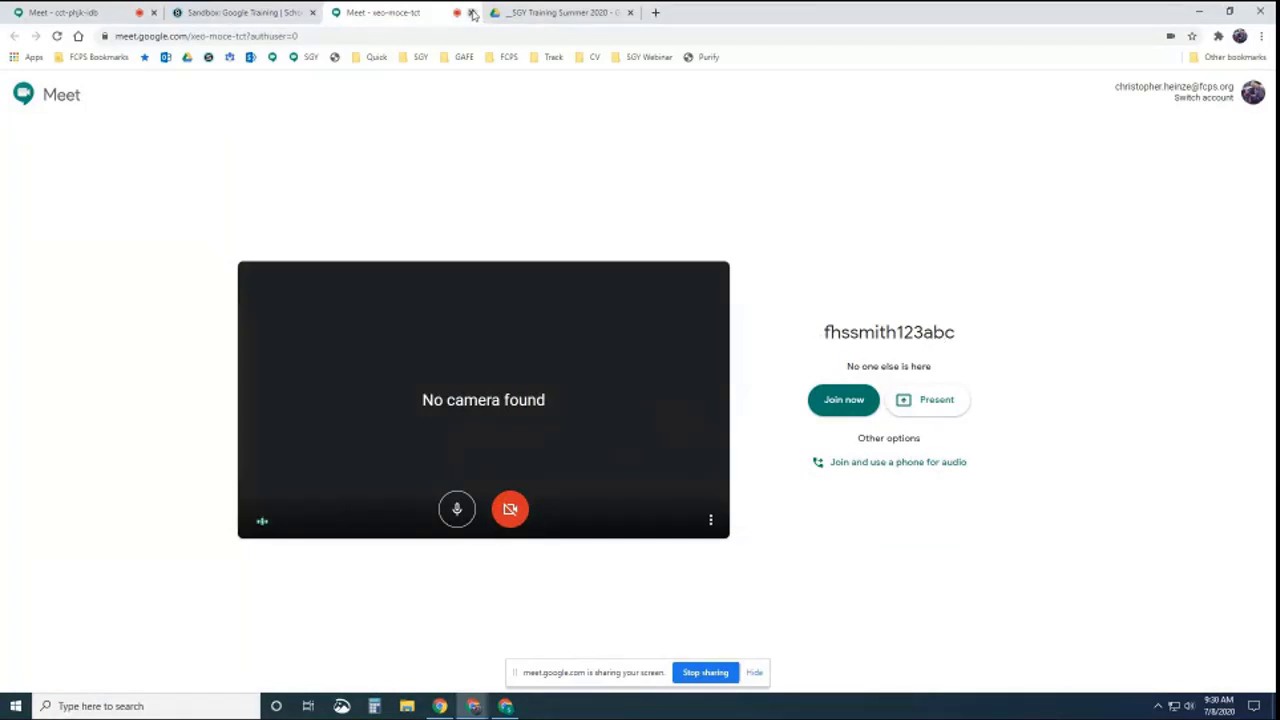
{"action": "left_click", "coordinate": [472, 13]}
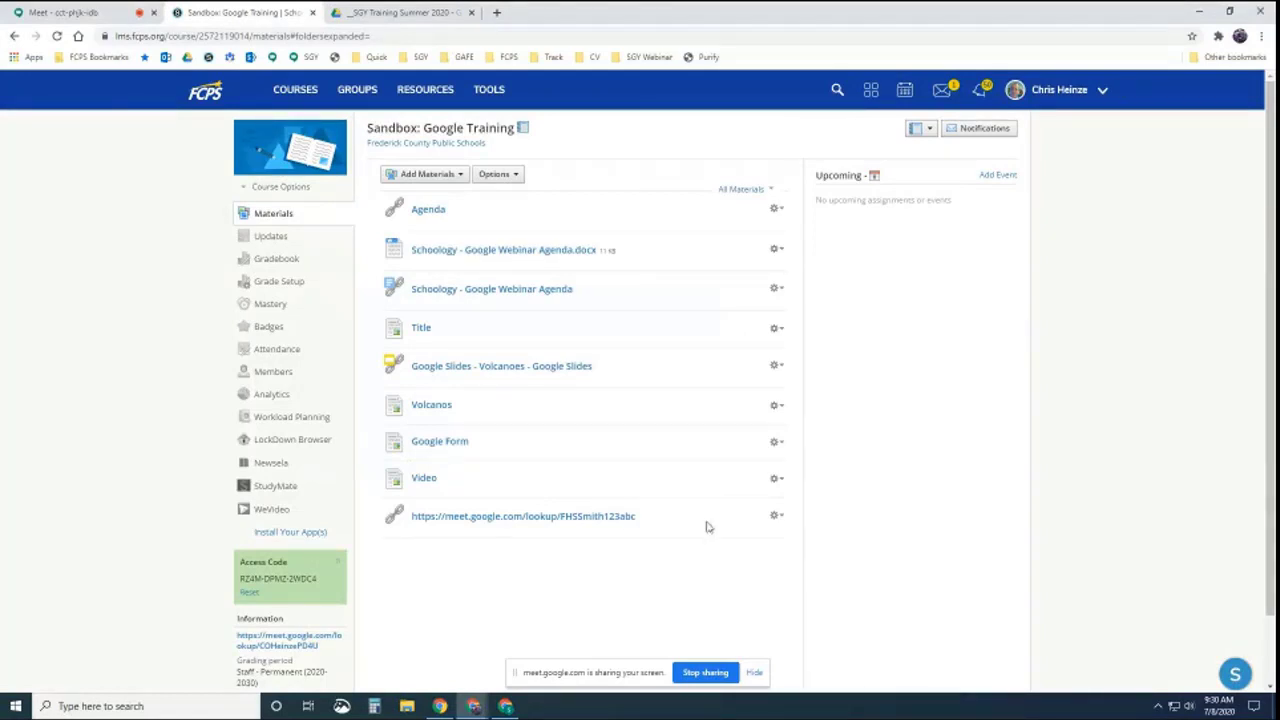
{"action": "left_click", "coordinate": [776, 515]}
Title the Meet link 'Google Meet for our class' and save the change
{"action": "left_click", "coordinate": [796, 538]}
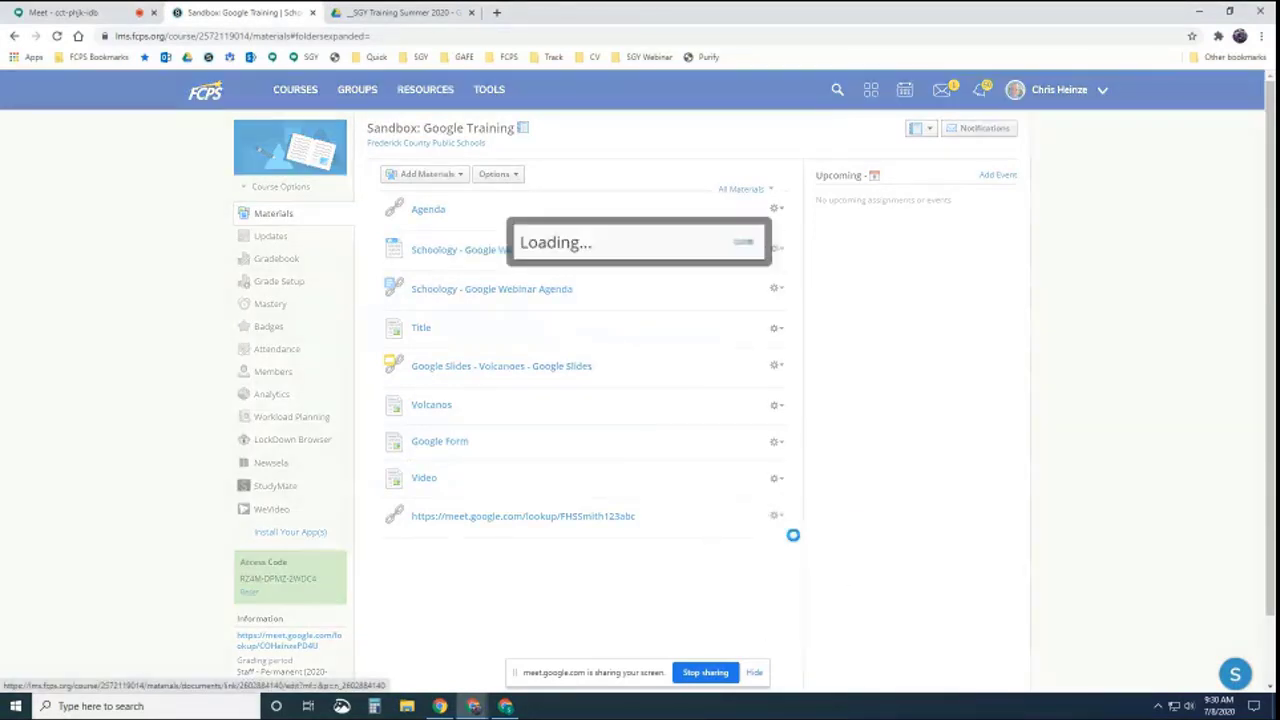
{"action": "left_click", "coordinate": [643, 258]}
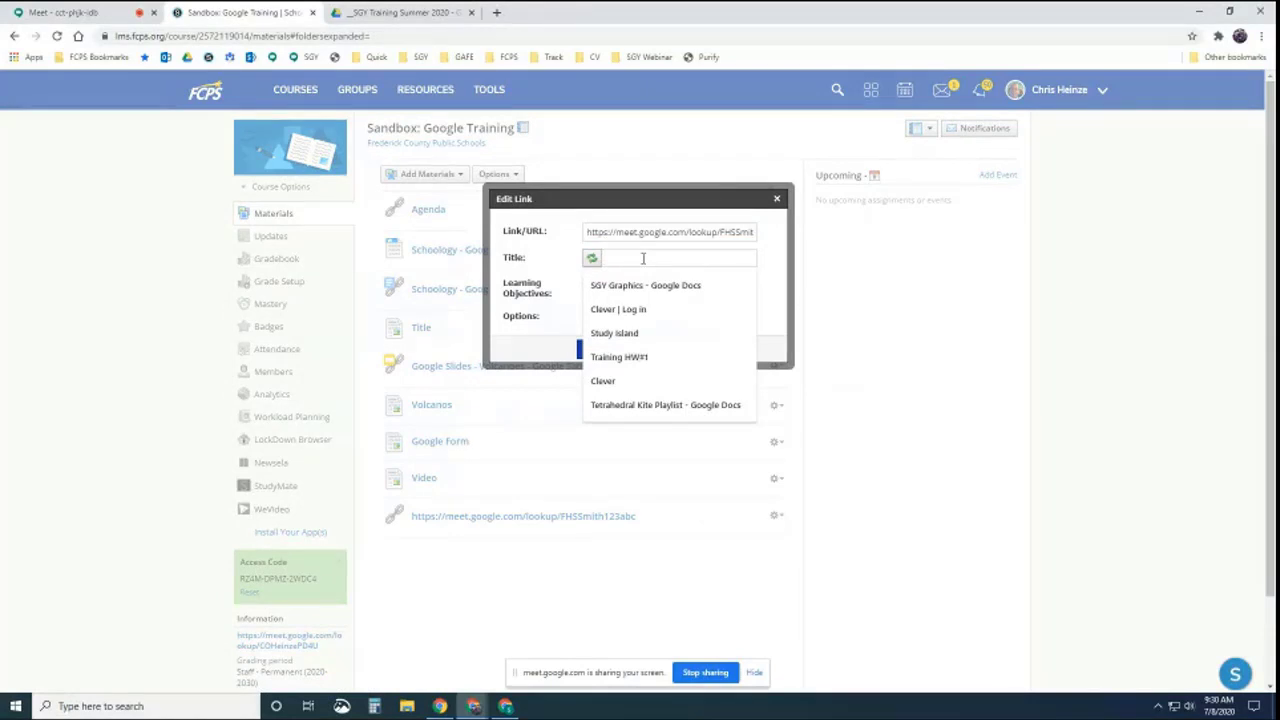
{"action": "type", "text": "Google Meet"}
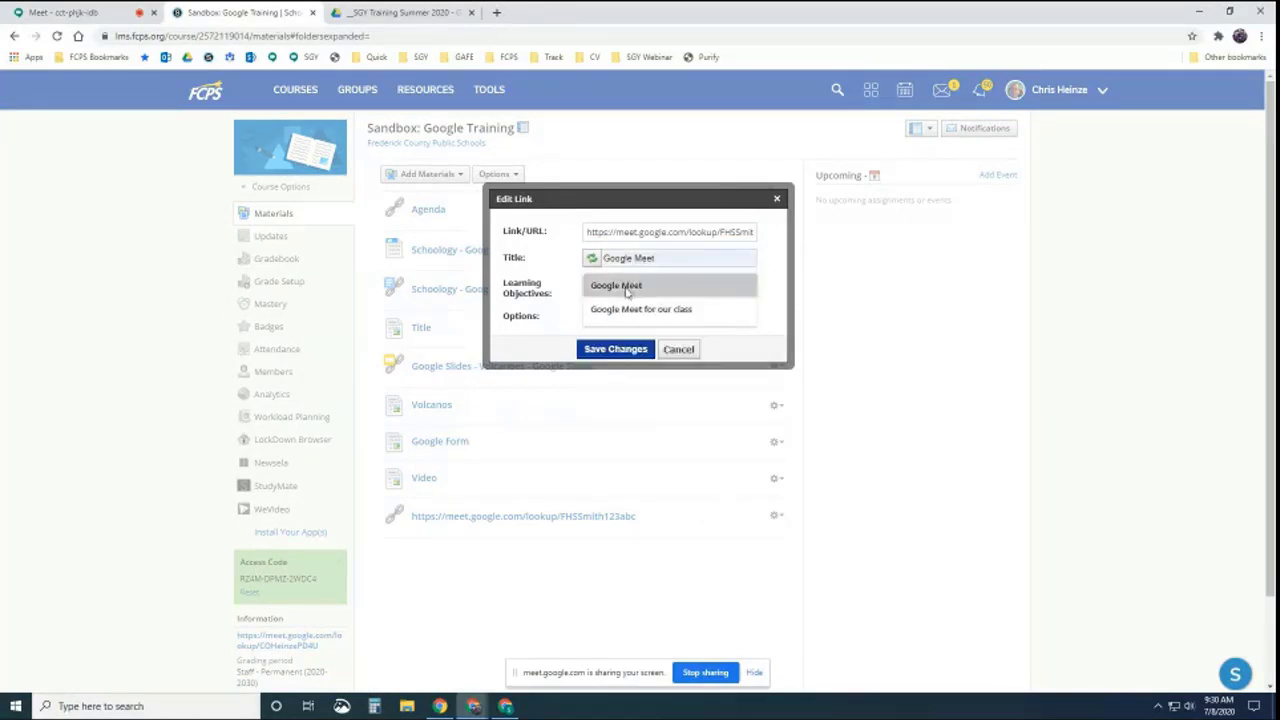
{"action": "left_click", "coordinate": [628, 309]}
{"action": "left_click", "coordinate": [622, 349]}
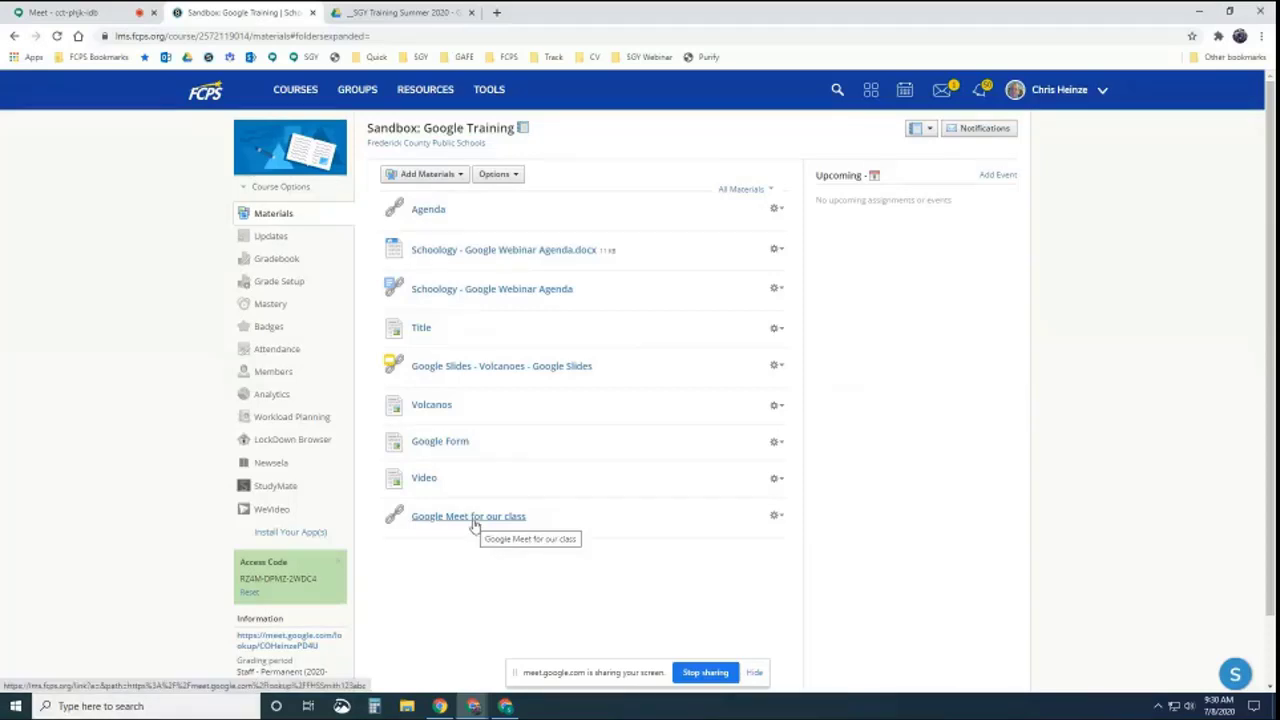
{"action": "scroll", "coordinate": [282, 642], "scroll_direction": "down", "scroll_amount": 2}
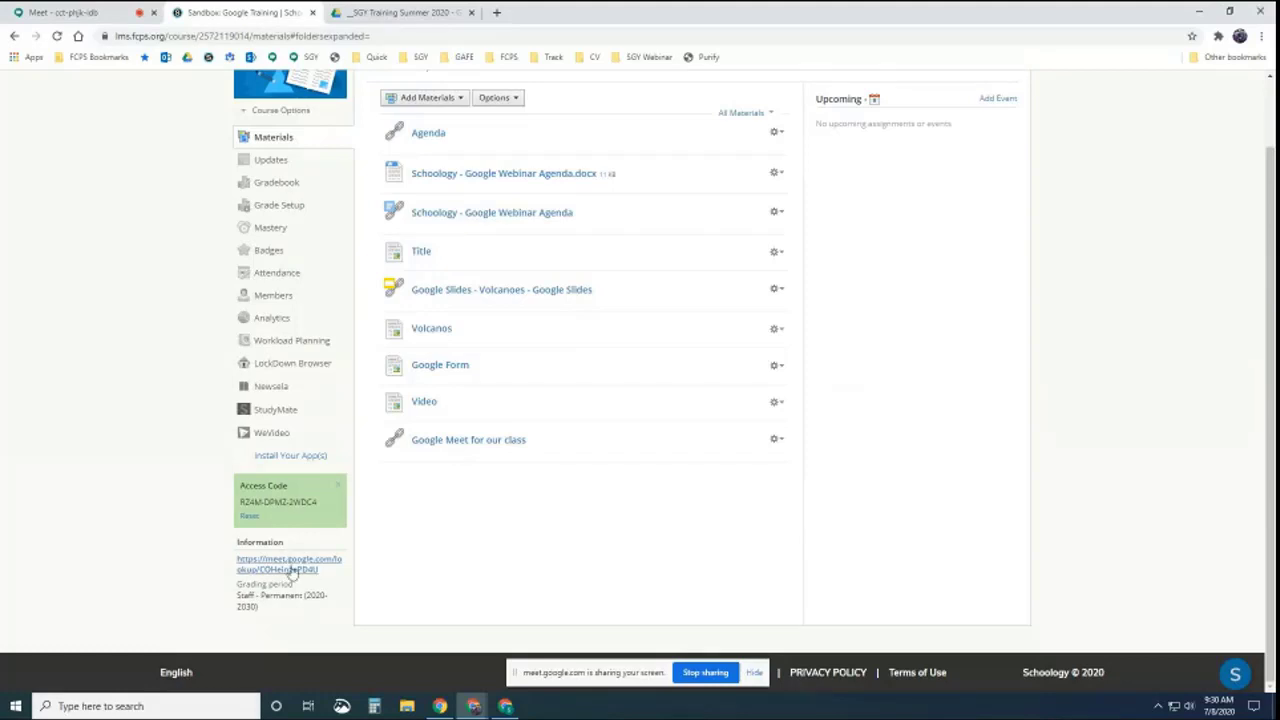
{"action": "scroll", "coordinate": [330, 450], "scroll_direction": "up", "scroll_amount": 2}
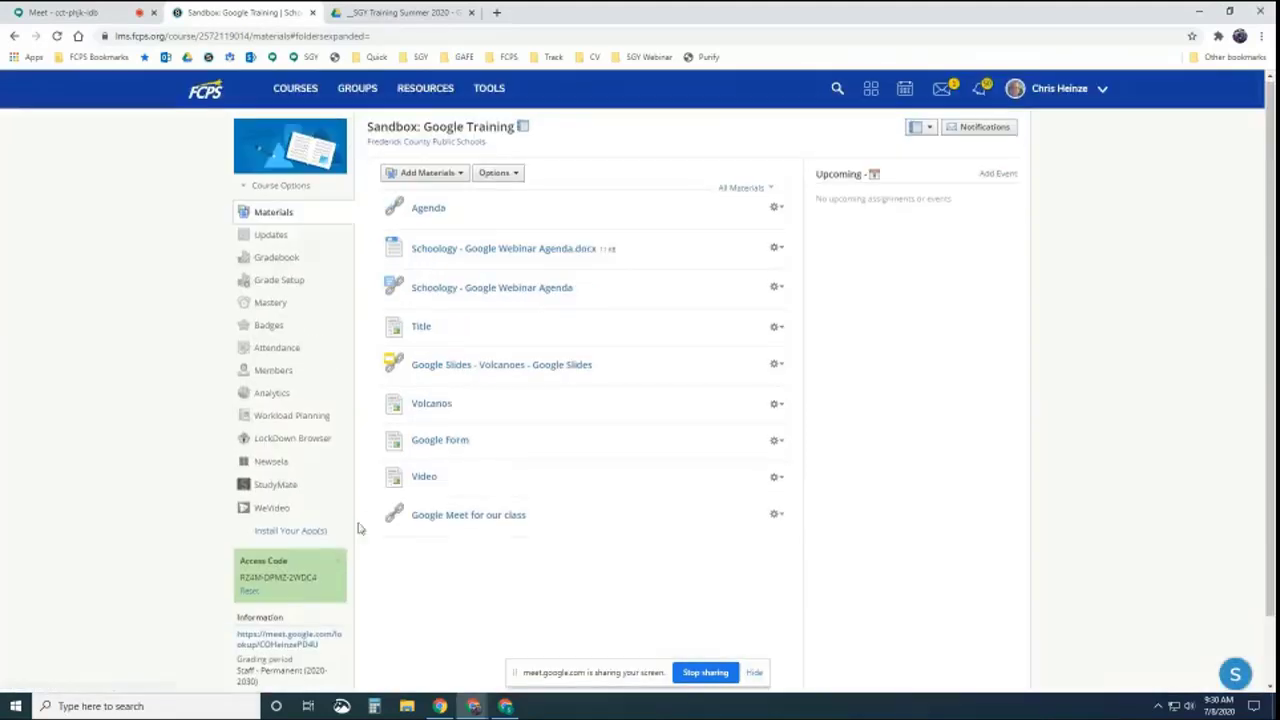
Save the course details with the Meet lookup URL as the Description, then return to materials
{"action": "left_click", "coordinate": [285, 188]}
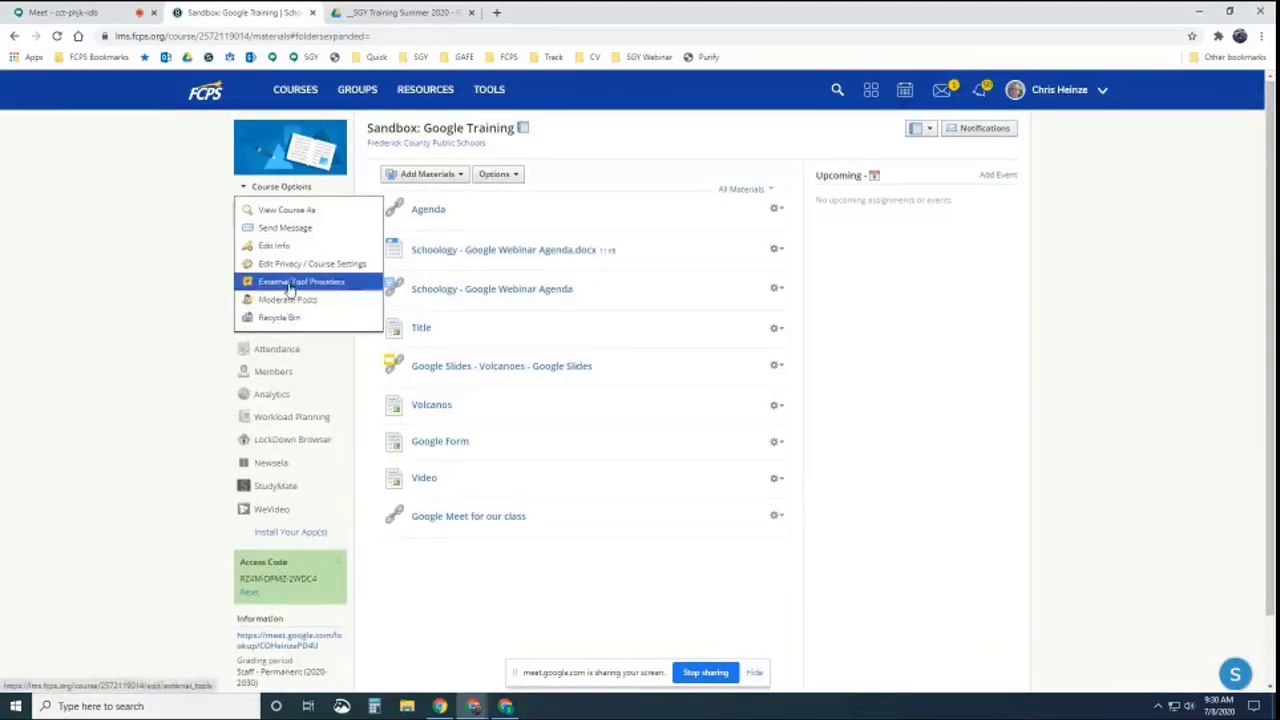
{"action": "left_click", "coordinate": [273, 246]}
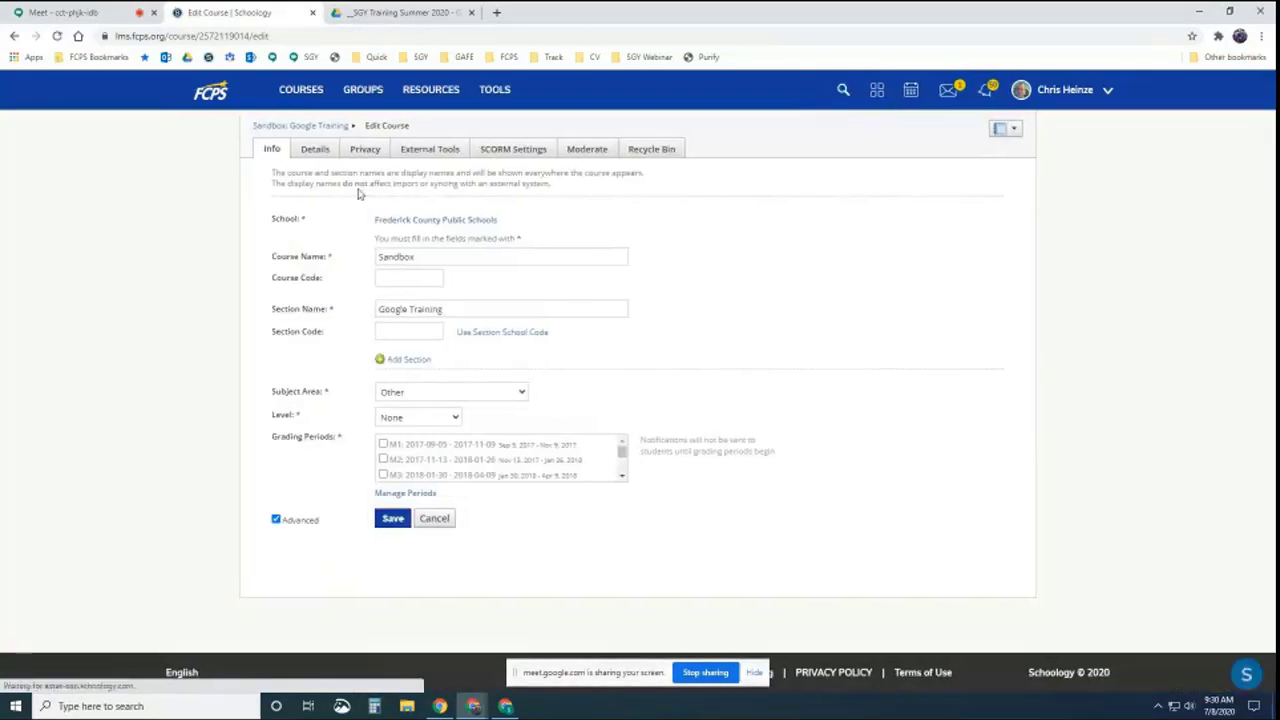
{"action": "left_click", "coordinate": [318, 160]}
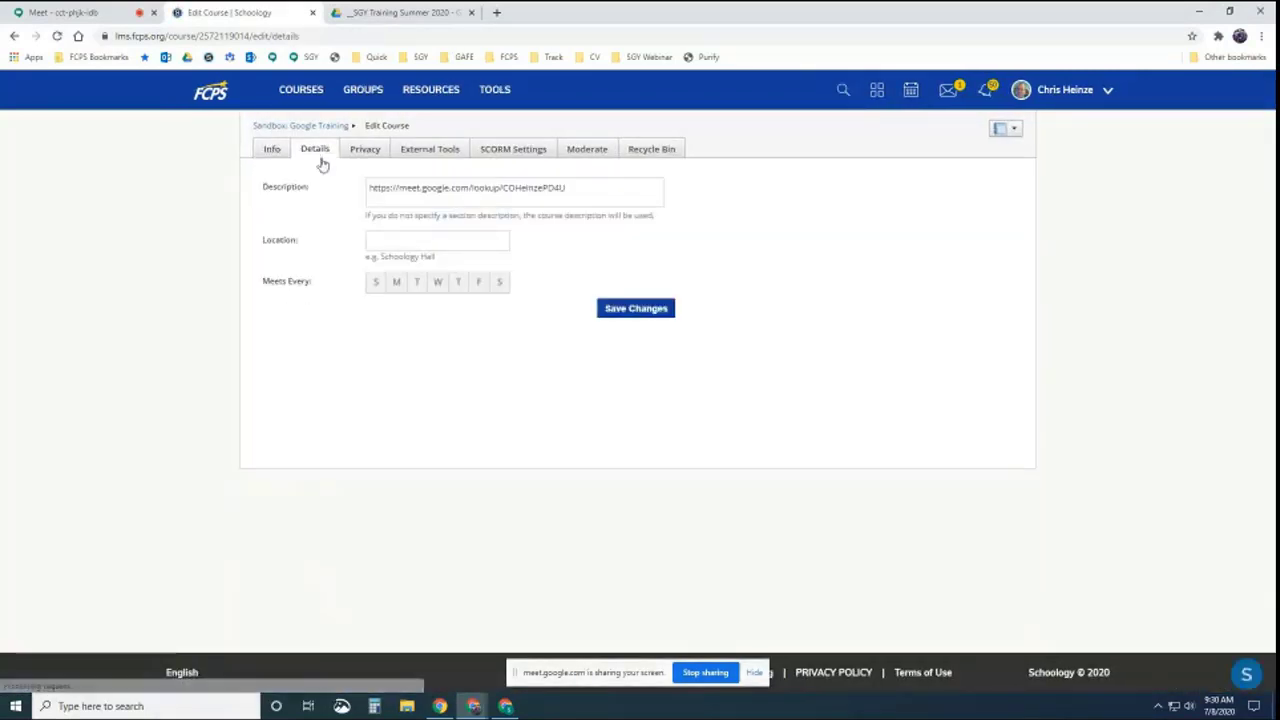
{"action": "left_click_drag", "start_coordinate": [570, 187], "coordinate": [405, 199]}
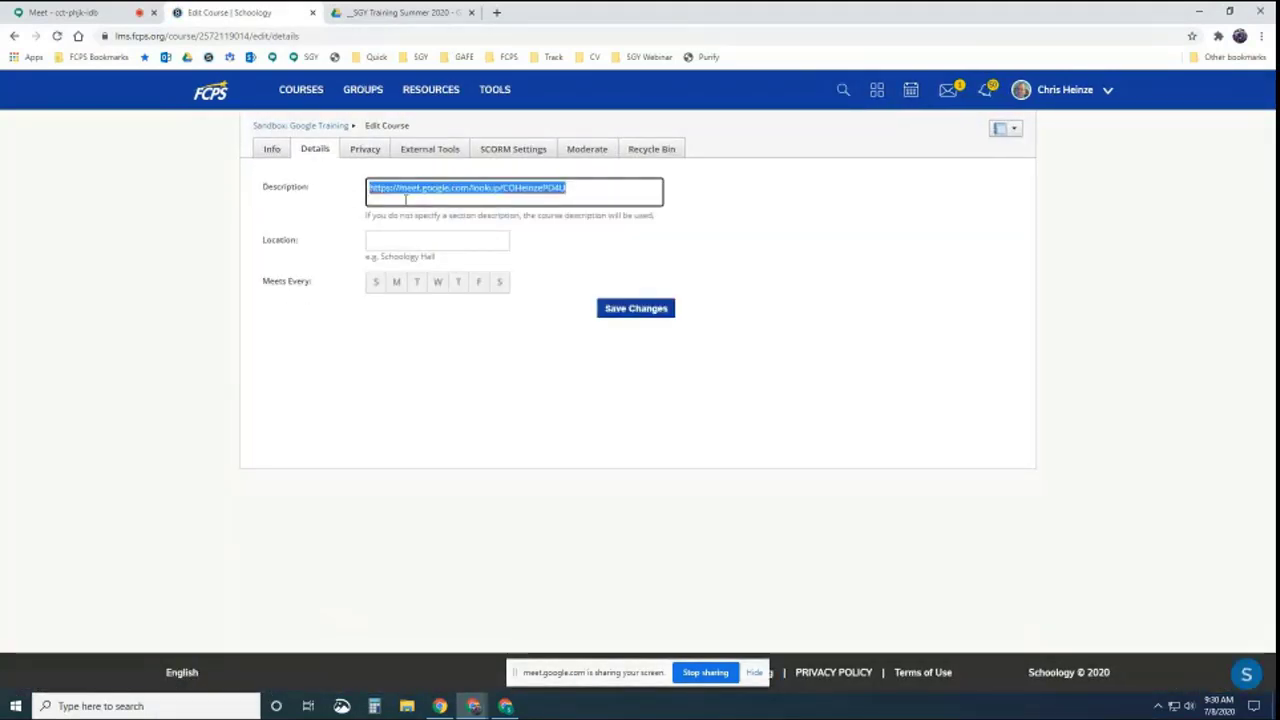
{"action": "left_click", "coordinate": [590, 191]}
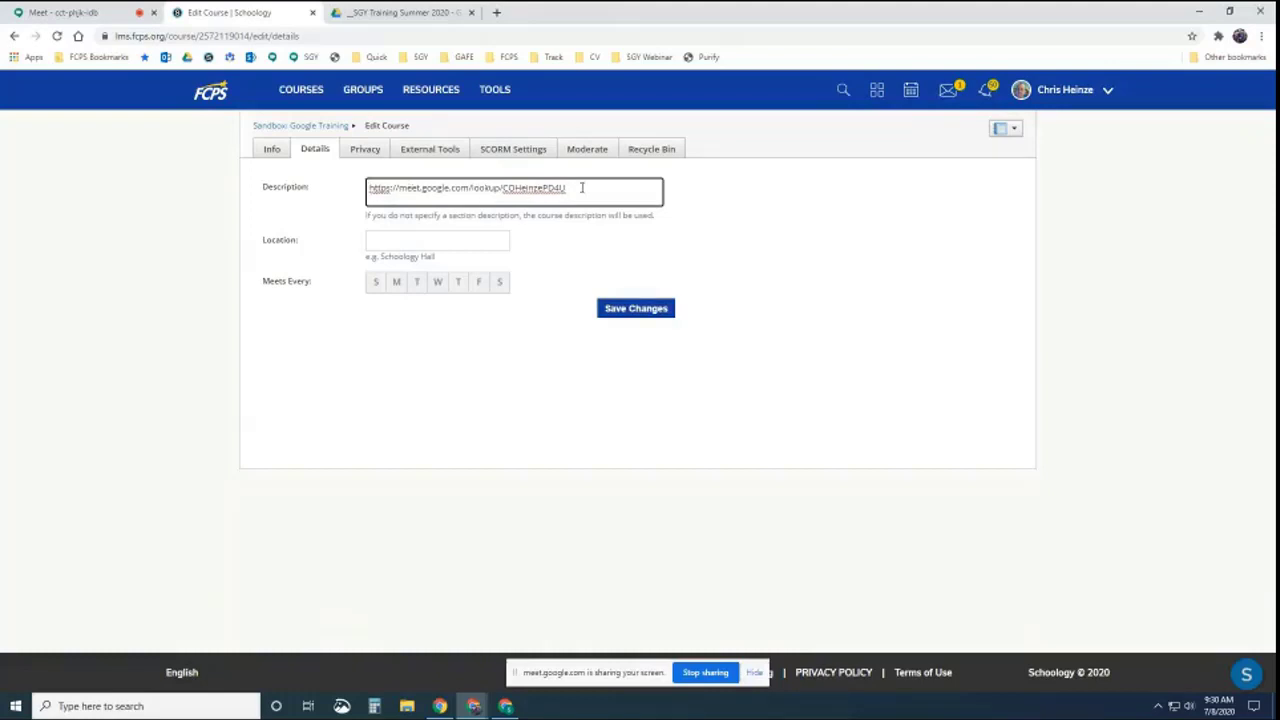
{"action": "left_click_drag", "start_coordinate": [575, 188], "coordinate": [369, 187]}
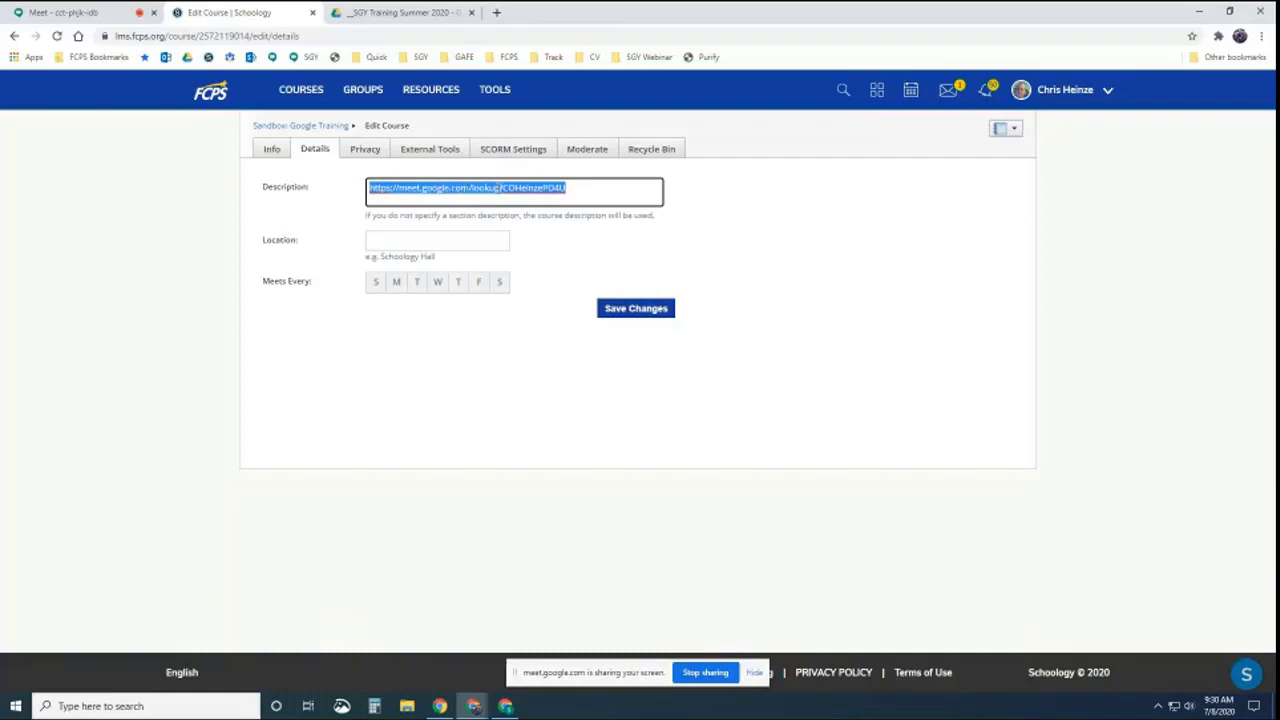
{"action": "left_click", "coordinate": [611, 302]}
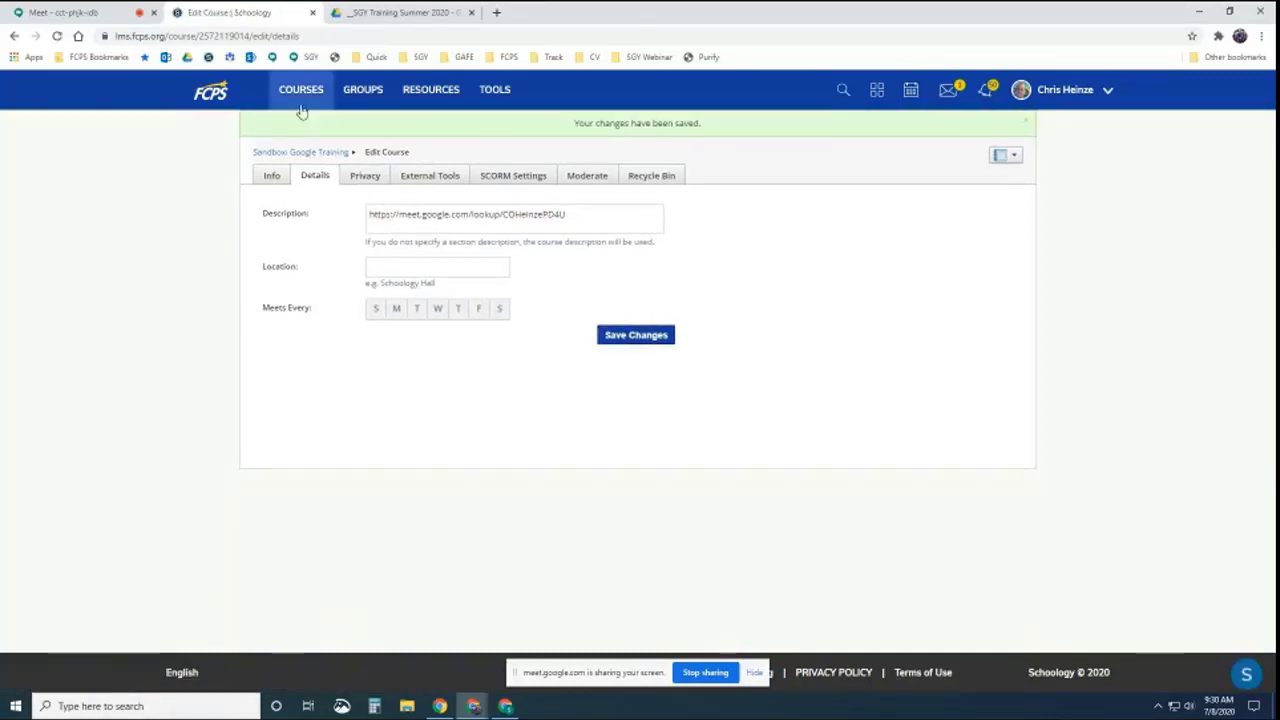
{"action": "left_click", "coordinate": [287, 158]}
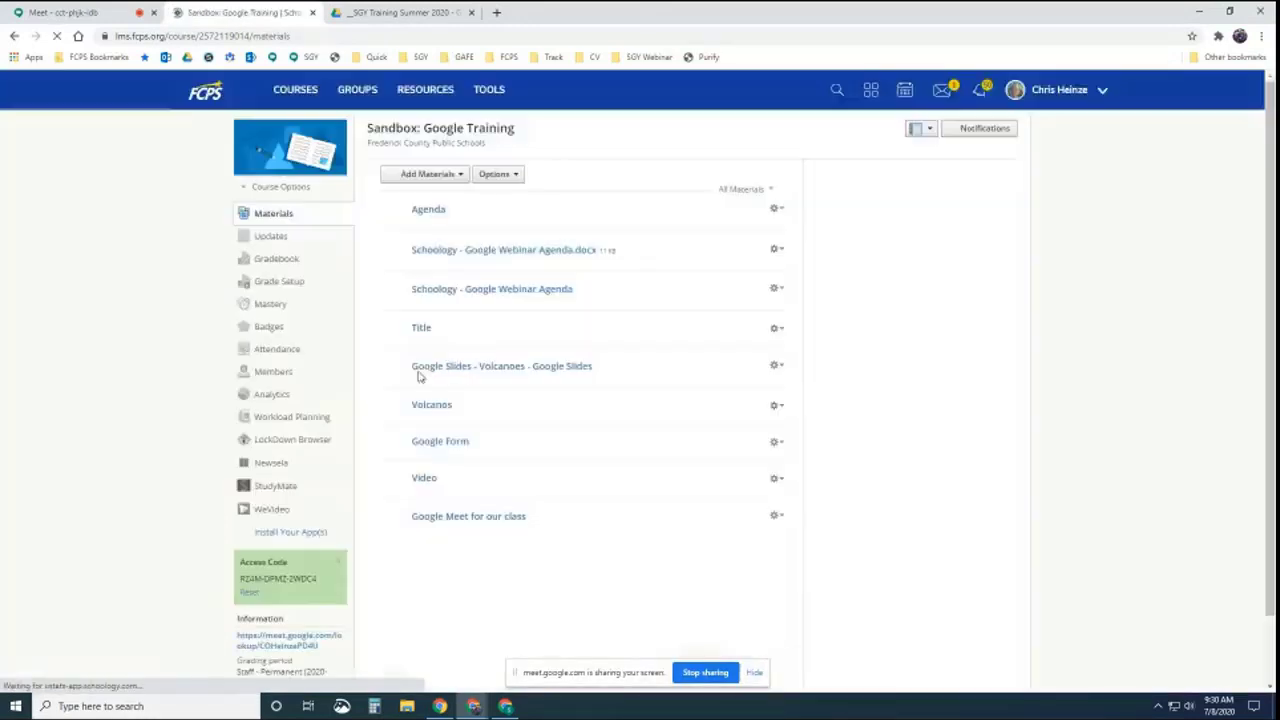
{"action": "scroll", "coordinate": [270, 578], "scroll_direction": "down", "scroll_amount": 2}
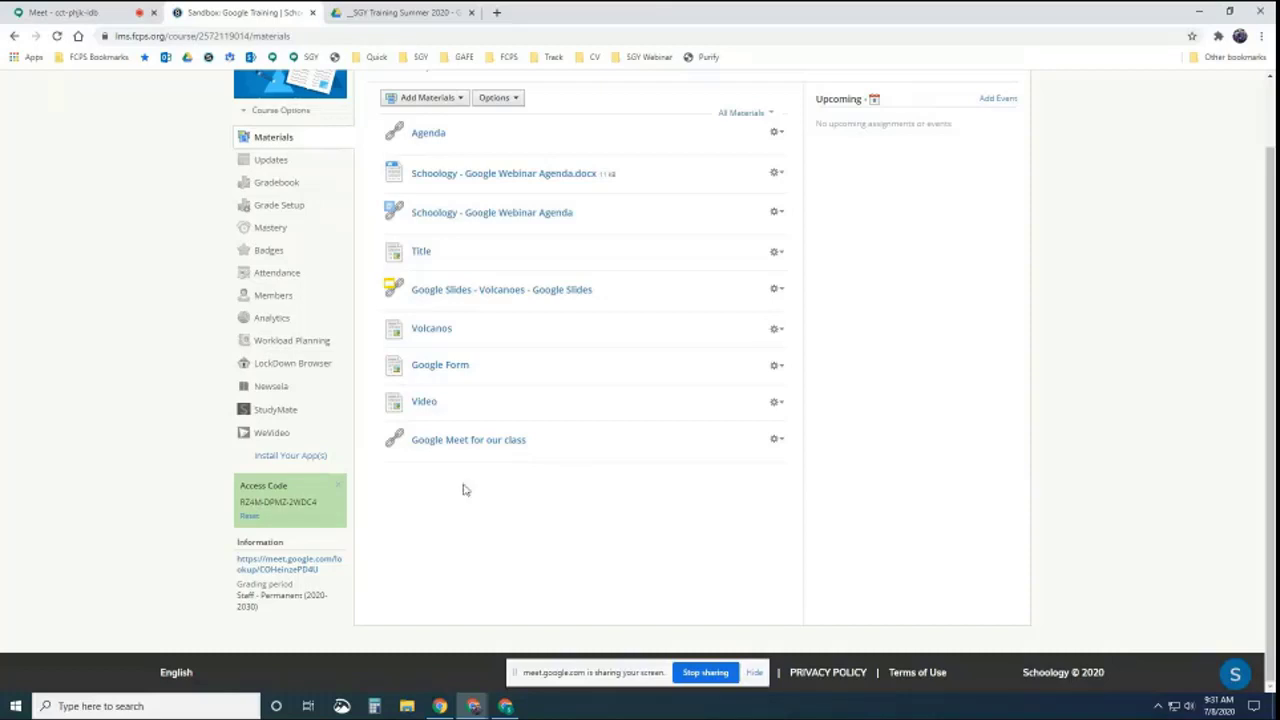
{"action": "scroll", "coordinate": [714, 449], "scroll_direction": "up", "scroll_amount": 1}
{"action": "scroll", "coordinate": [777, 437], "scroll_direction": "down", "scroll_amount": 1}
Create a new assignment named 'Google Drive Assignment'
{"action": "left_click", "coordinate": [455, 98]}
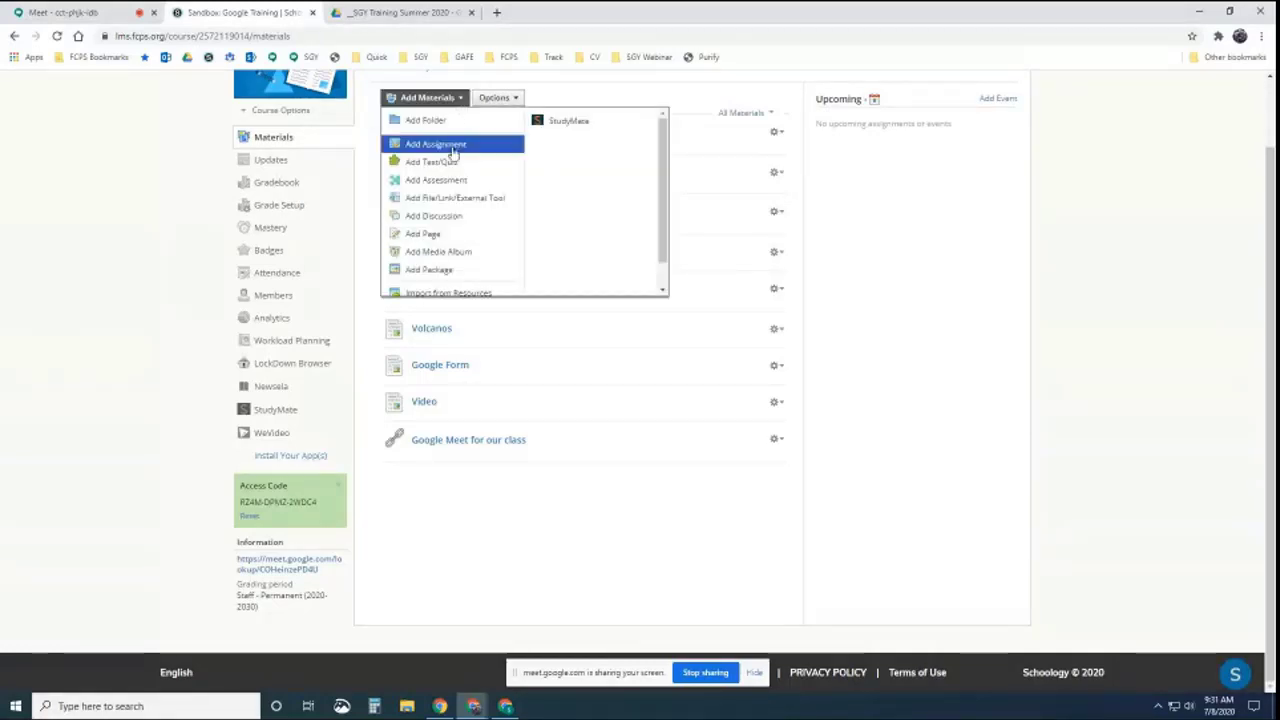
{"action": "left_click", "coordinate": [437, 150]}
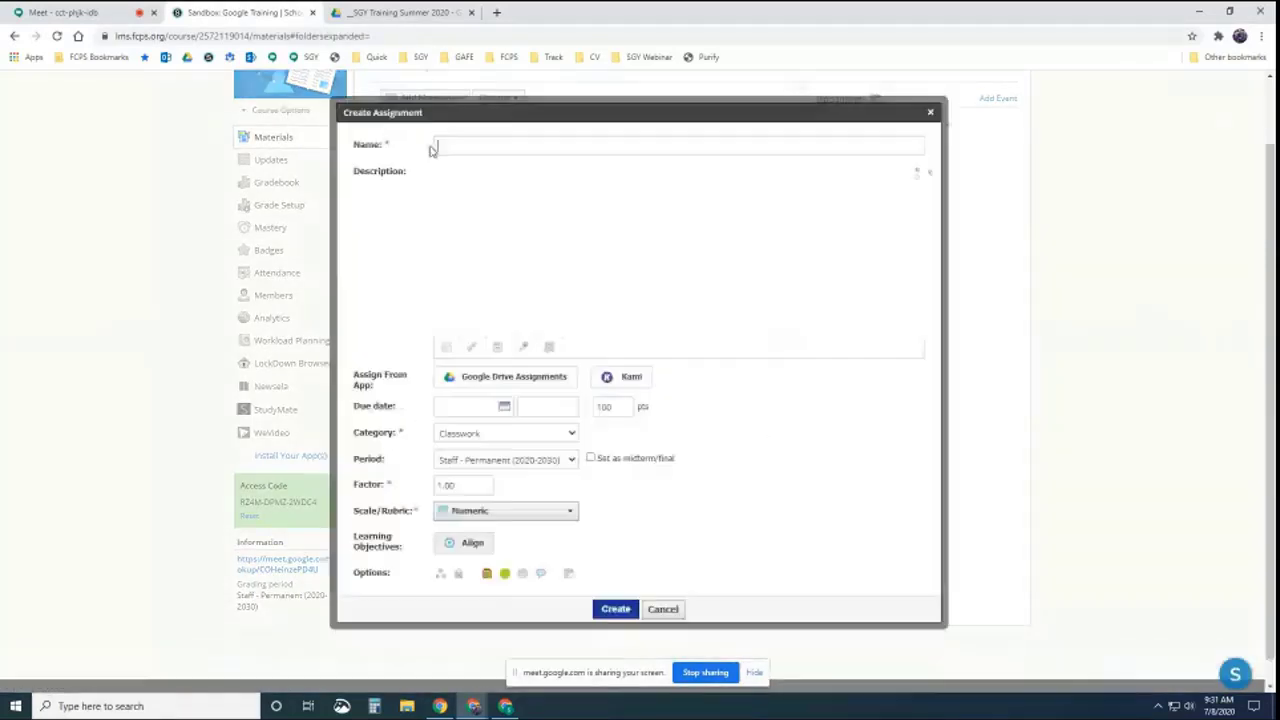
{"action": "left_click", "coordinate": [474, 147]}
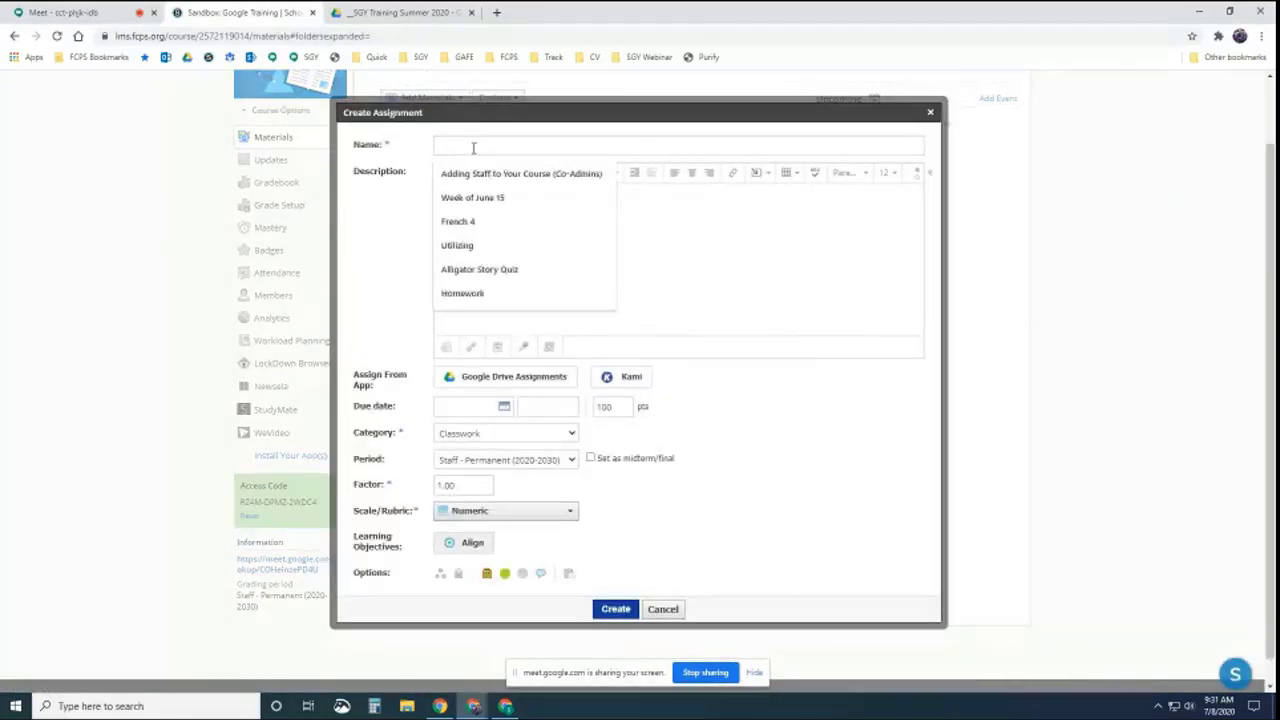
{"action": "type", "text": "Google"}
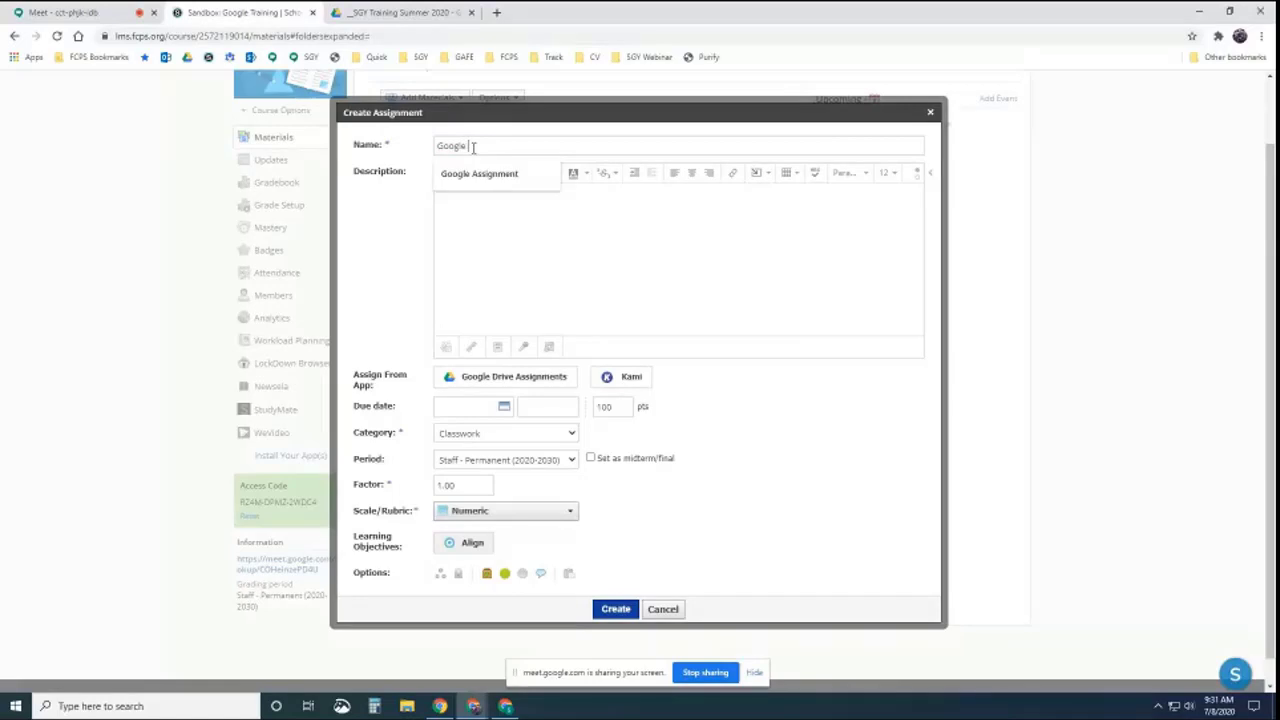
{"action": "type", "text": " Drive Assignment"}
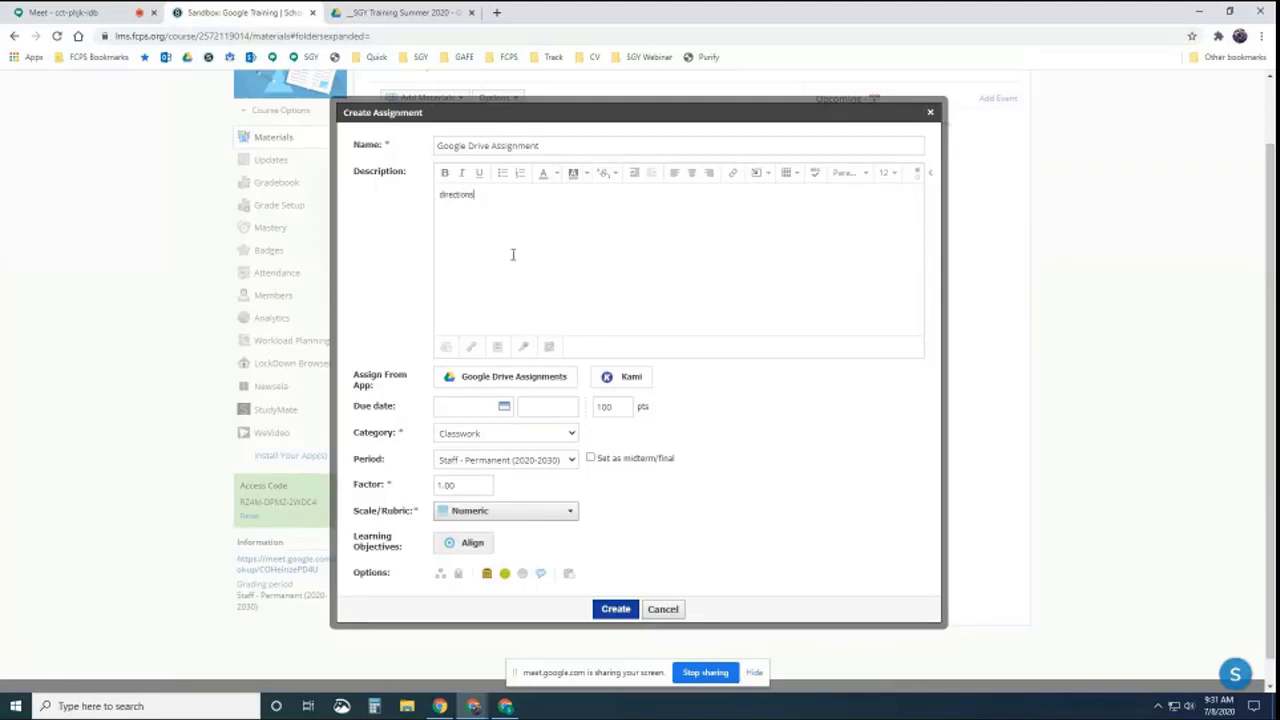
Attach the Little Red Riding Hood - Setting document from the SGY Training Summer 2020 Drive folder
{"action": "left_click", "coordinate": [477, 381]}
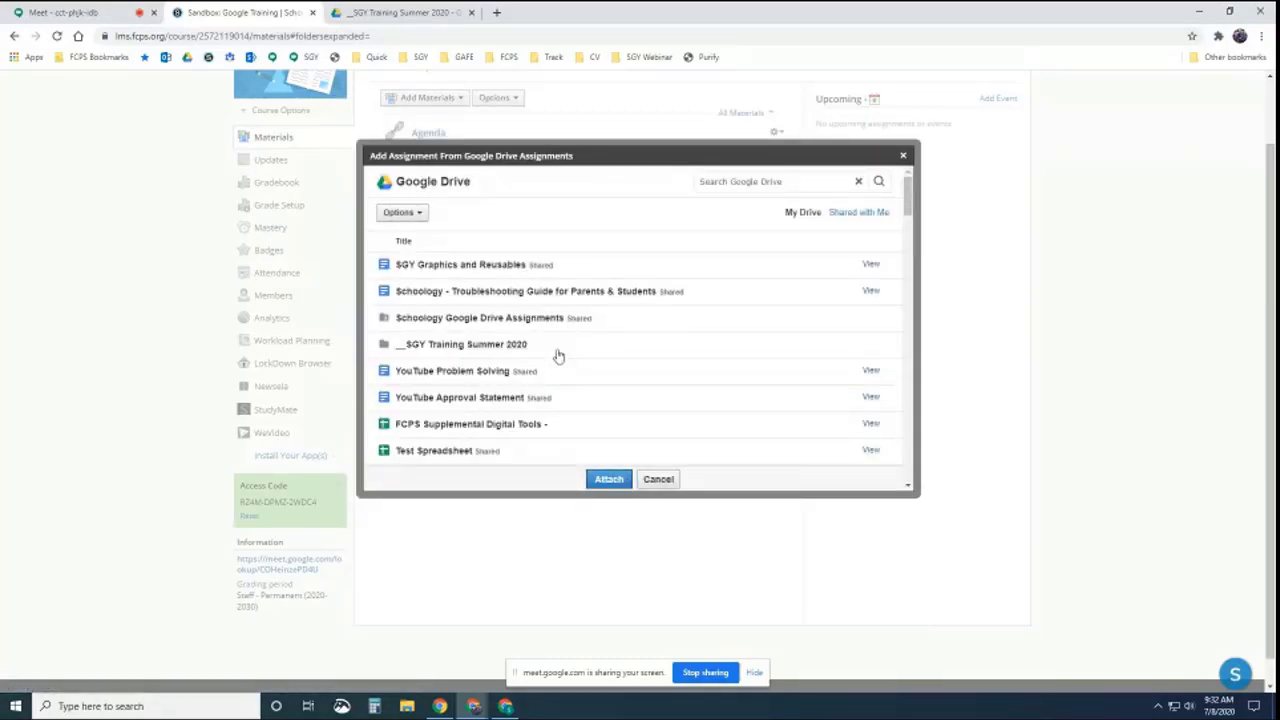
{"action": "left_click", "coordinate": [491, 345]}
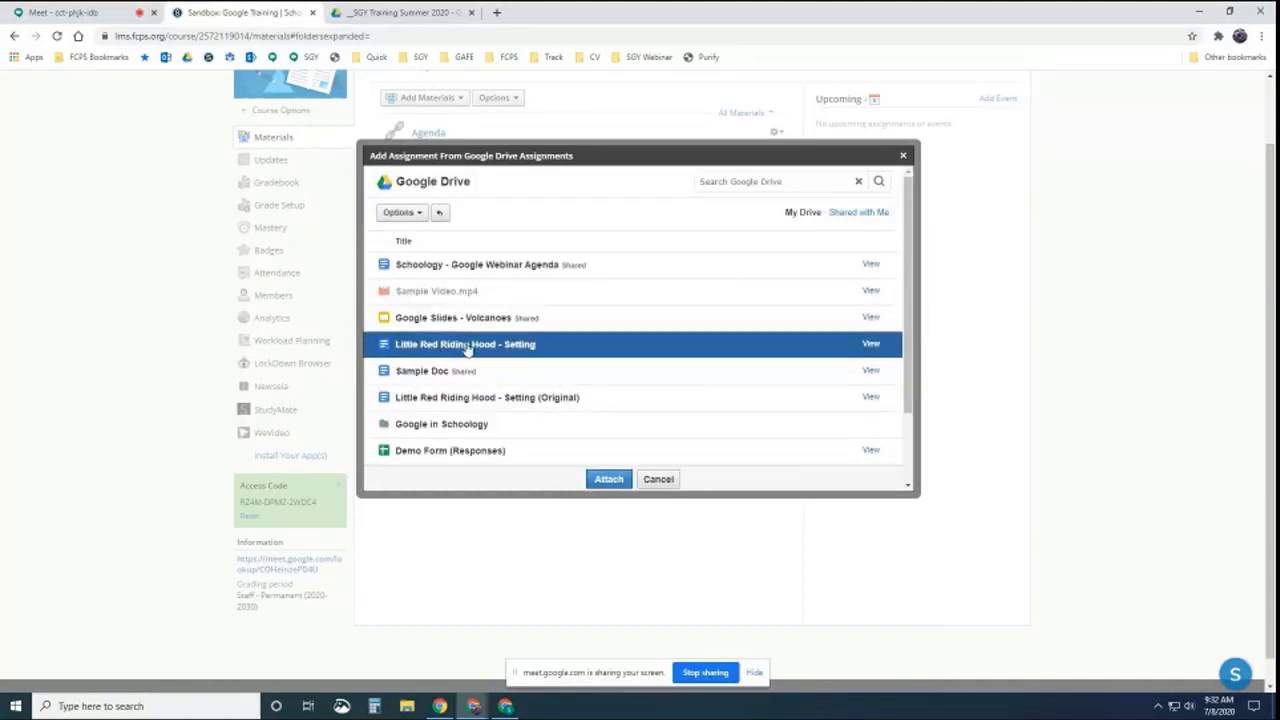
{"action": "left_click", "coordinate": [466, 346]}
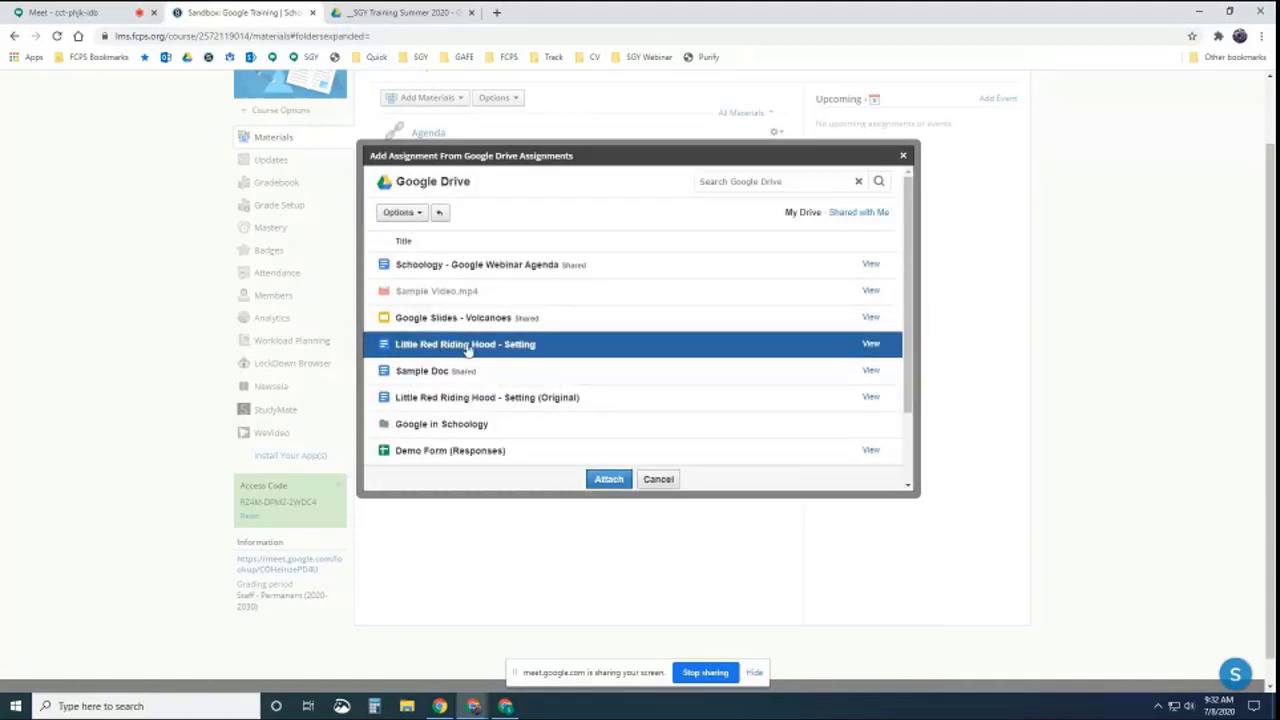
{"action": "left_click", "coordinate": [608, 479]}
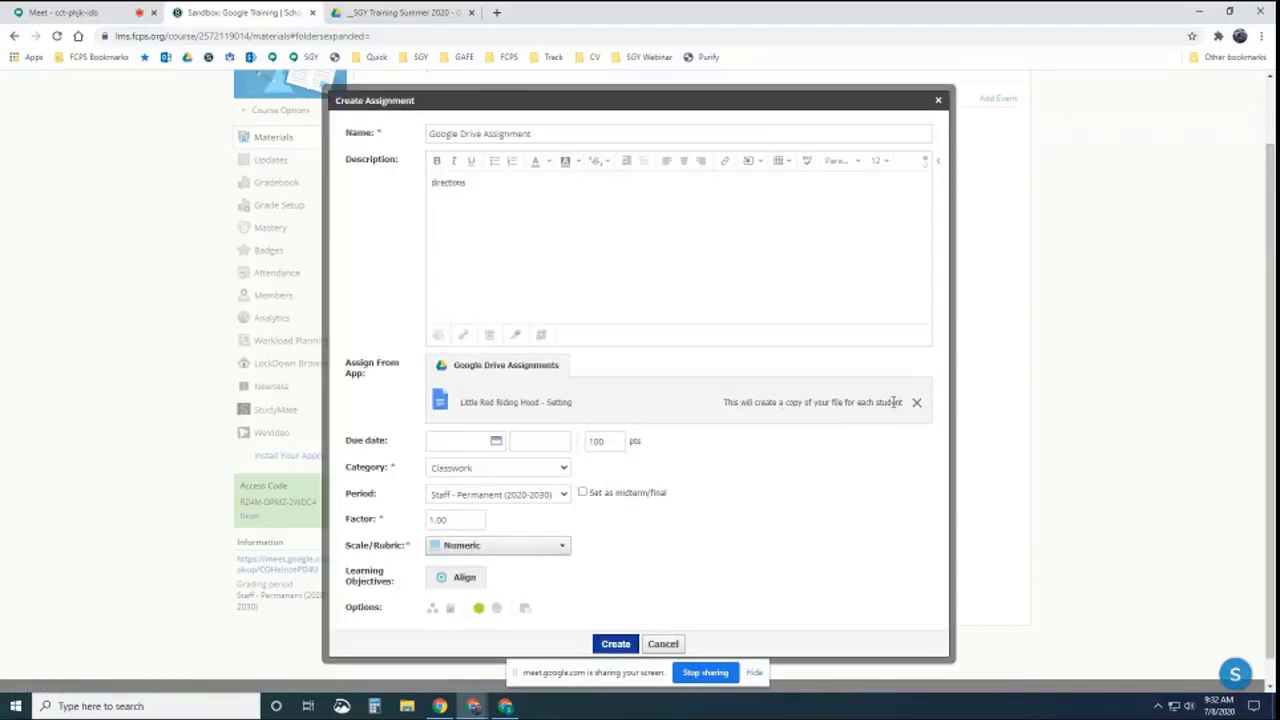
Set the due date to July 10, 2020, 10 points, Classwork category, and create the assignment
{"action": "scroll", "coordinate": [620, 418], "scroll_direction": "down", "scroll_amount": 1}
{"action": "left_click", "coordinate": [490, 417]}
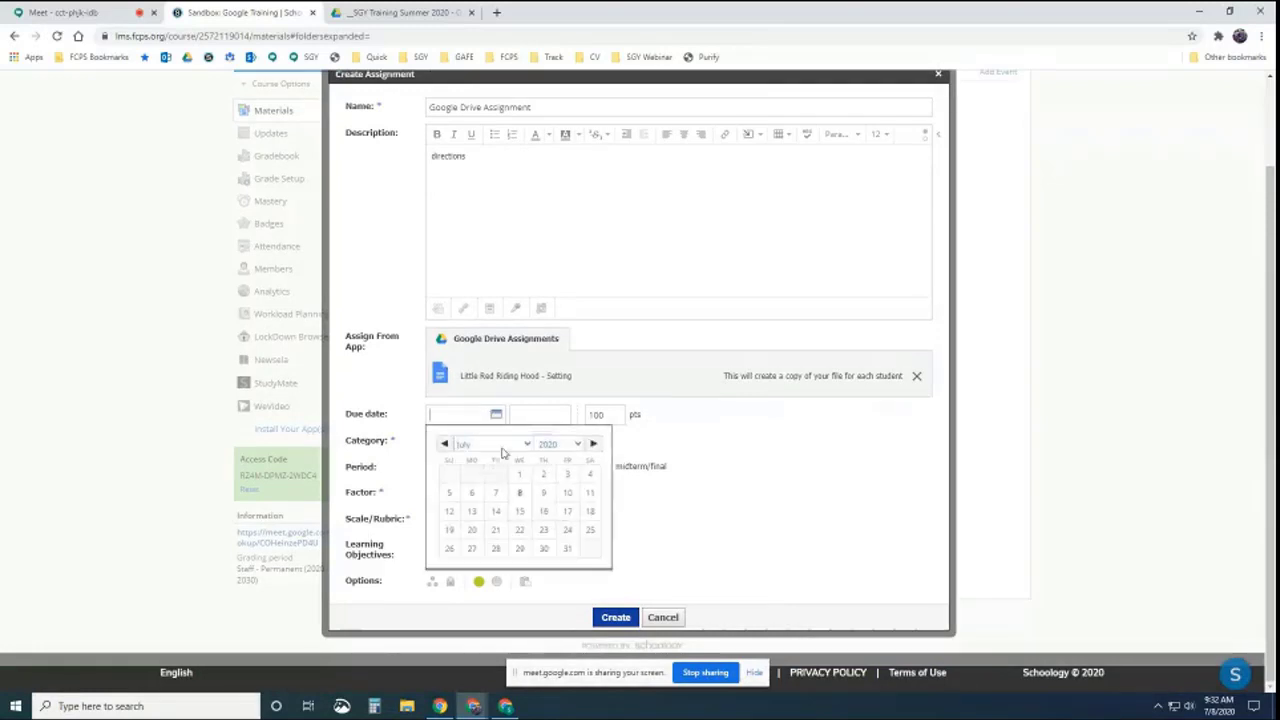
{"action": "scroll", "coordinate": [555, 492], "scroll_direction": "up", "scroll_amount": 1}
{"action": "left_click", "coordinate": [566, 492]}
{"action": "left_click", "coordinate": [600, 440]}
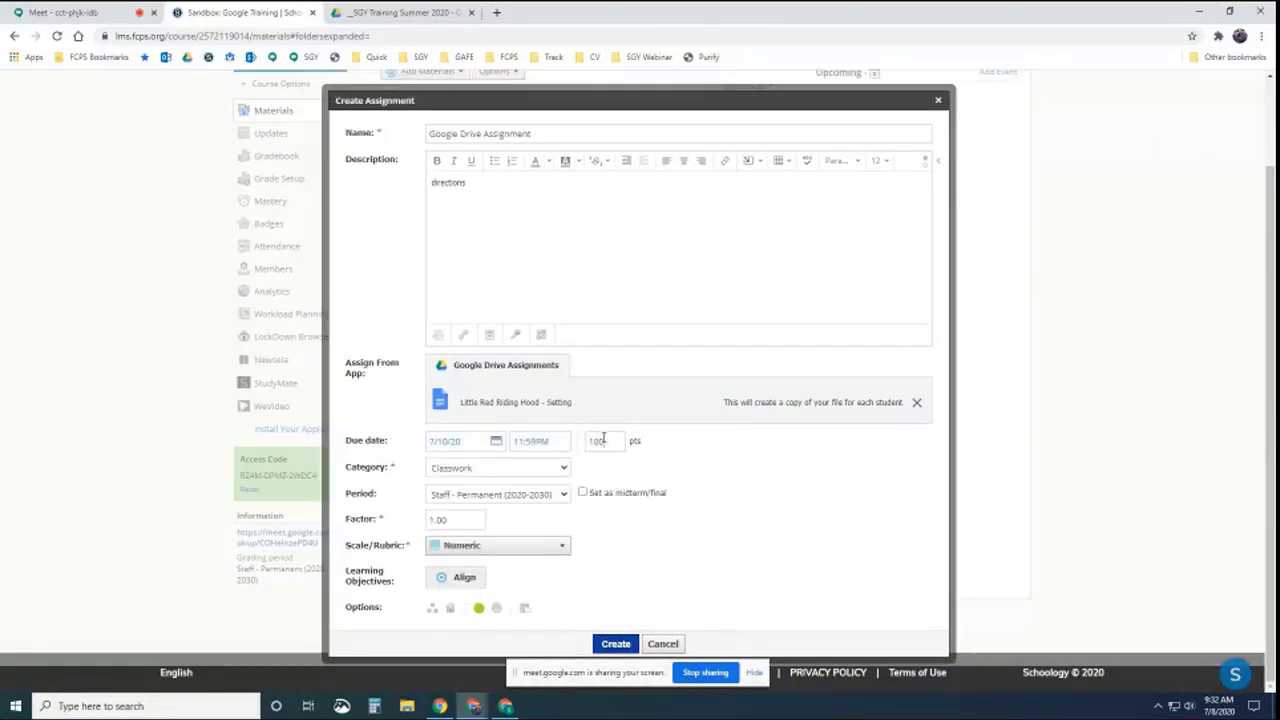
{"action": "type", "text": "10"}
{"action": "left_click", "coordinate": [514, 478]}
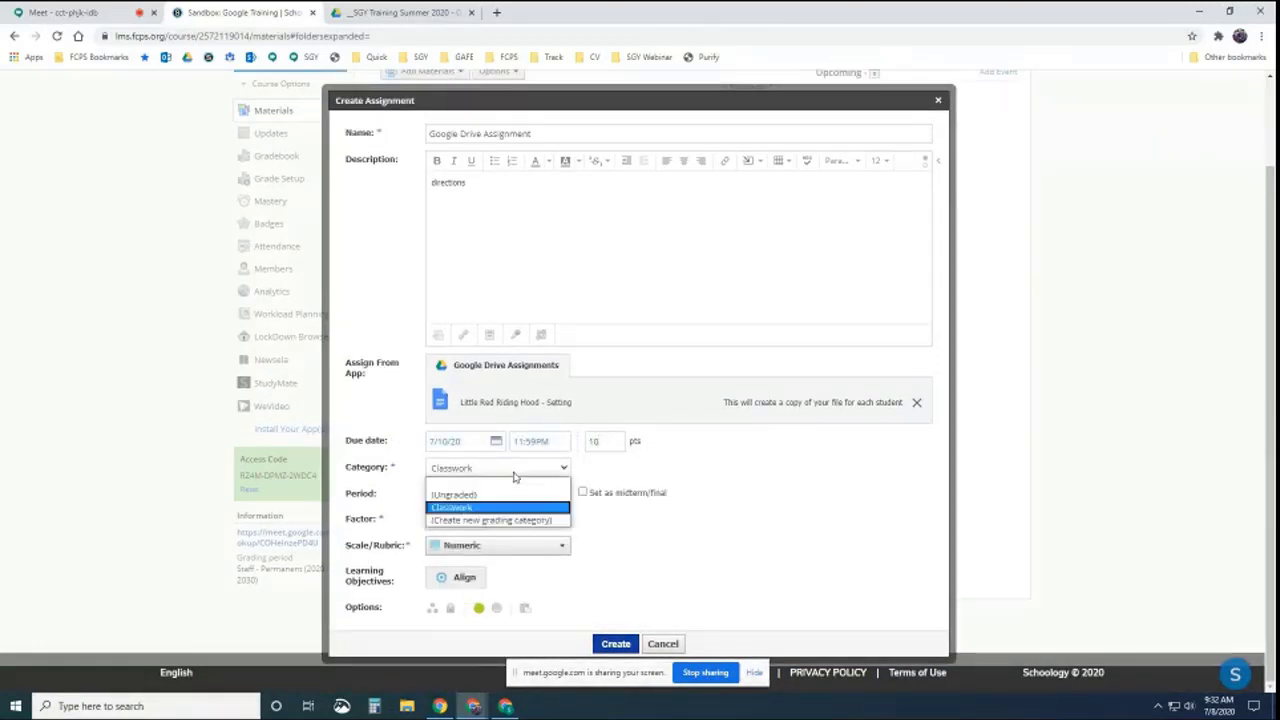
{"action": "left_click", "coordinate": [514, 478]}
{"action": "scroll", "coordinate": [646, 626], "scroll_direction": "up", "scroll_amount": 1}
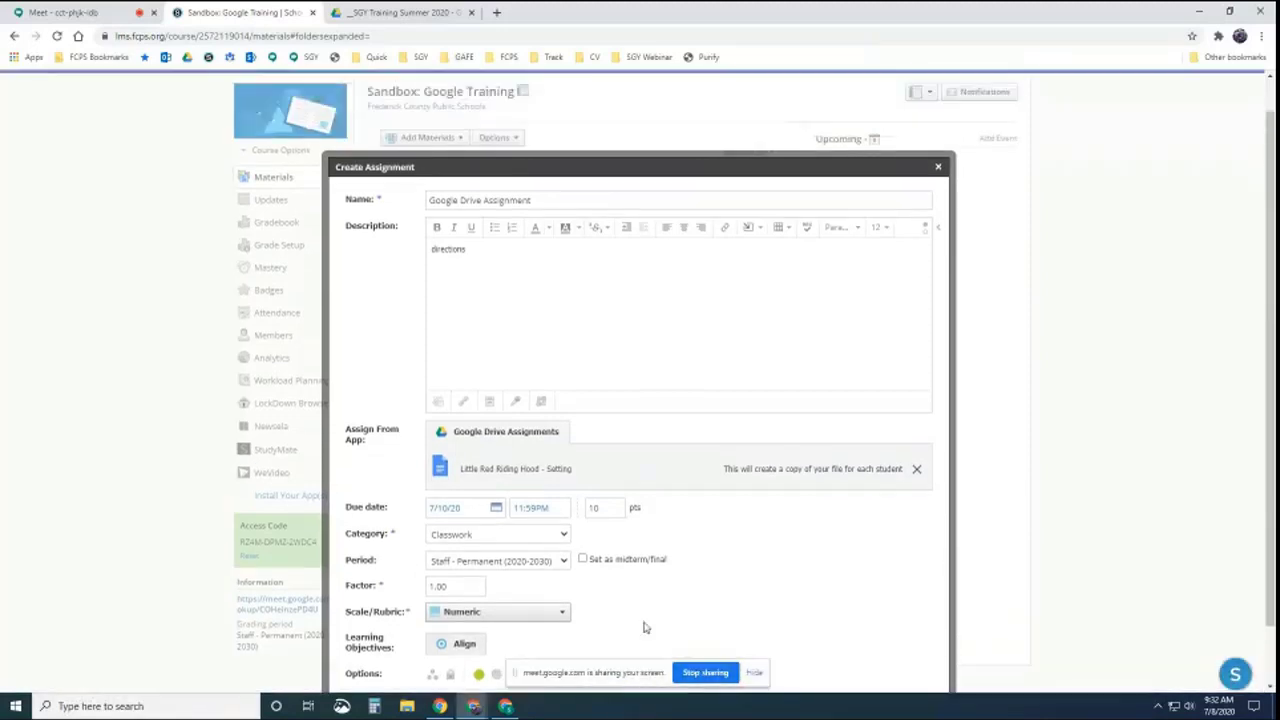
{"action": "scroll", "coordinate": [630, 640], "scroll_direction": "down", "scroll_amount": 1}
{"action": "left_click", "coordinate": [615, 644]}
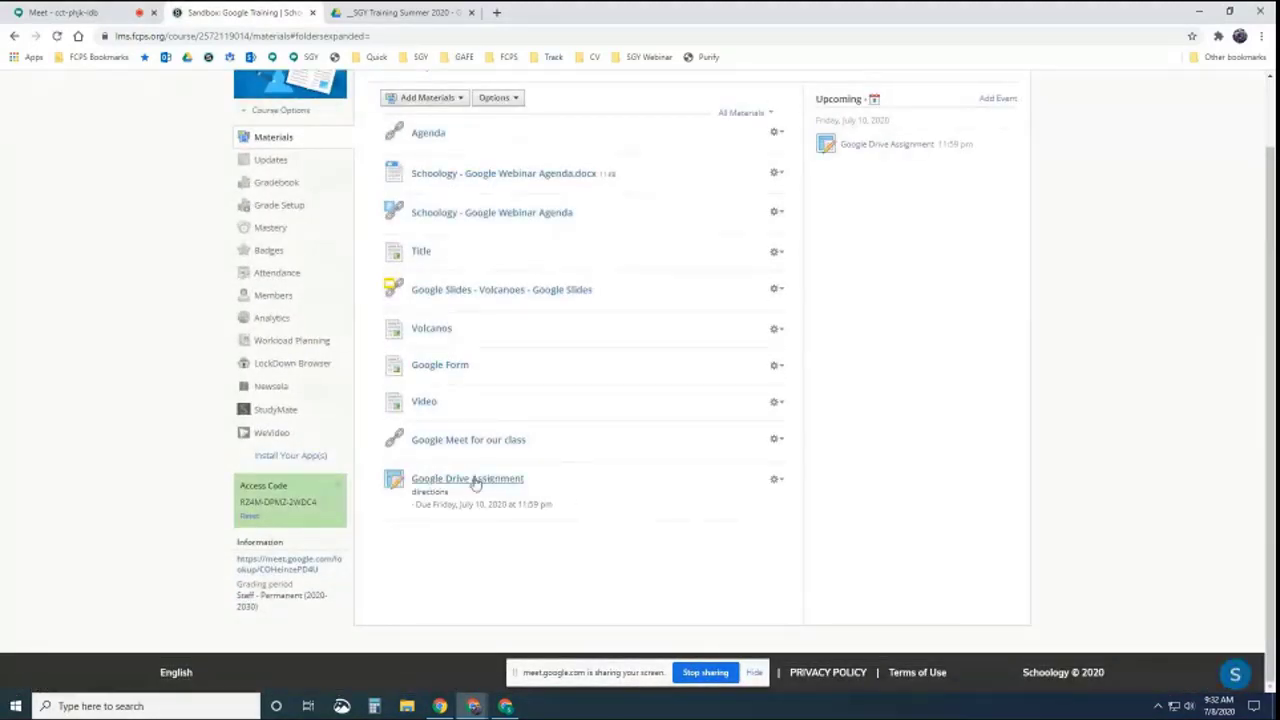
Open the Google Drive Assignment and check its In Progress and Submissions lists
{"action": "left_click", "coordinate": [471, 485]}
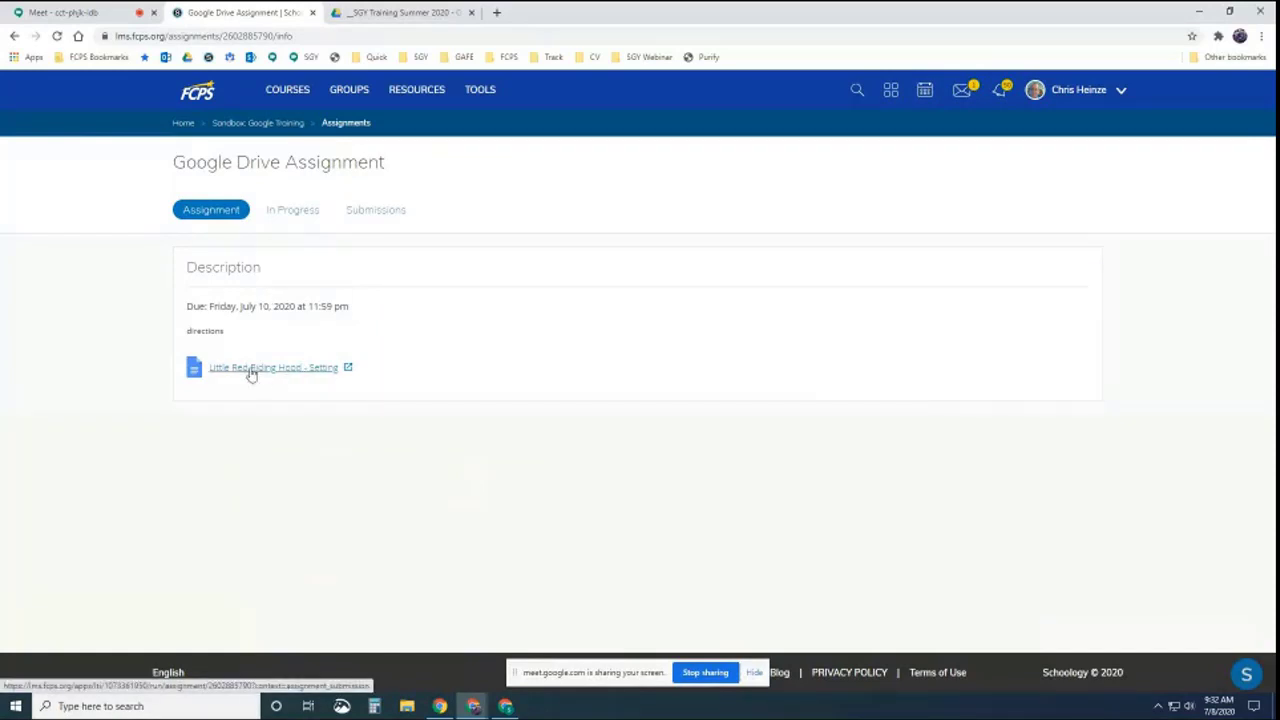
{"action": "left_click", "coordinate": [296, 209]}
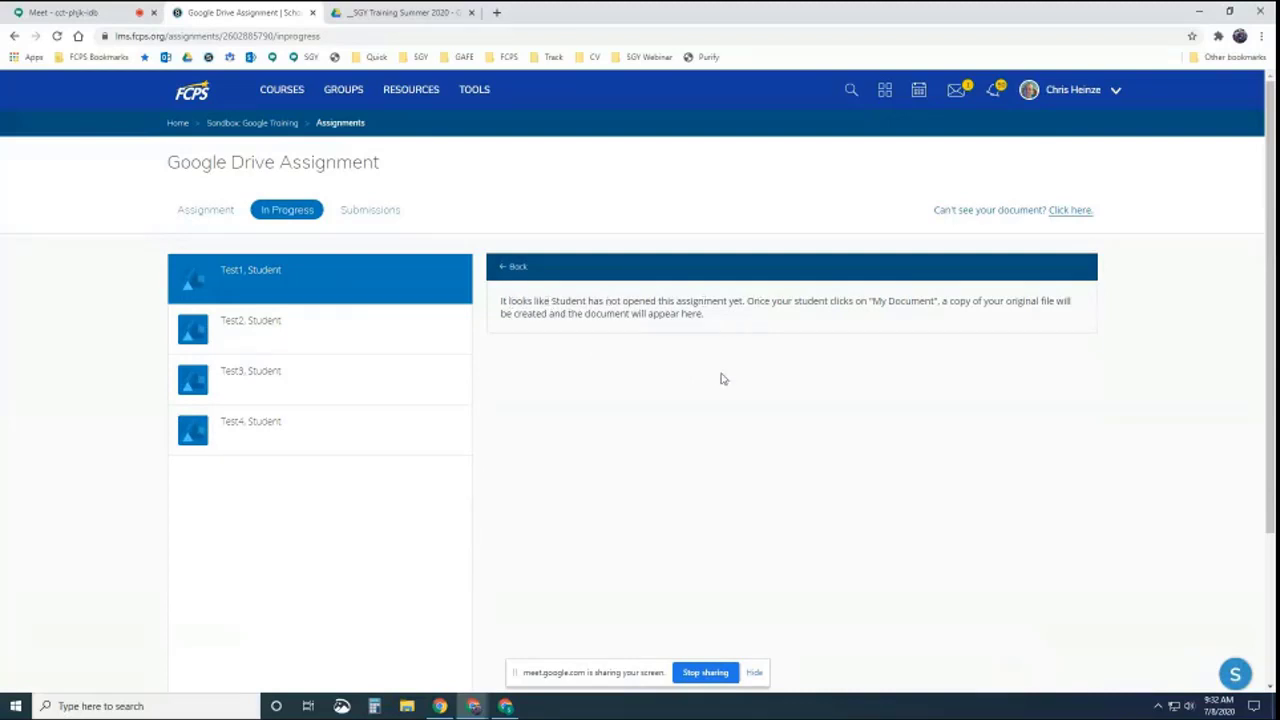
{"action": "left_click", "coordinate": [373, 213]}
{"action": "left_click", "coordinate": [292, 210]}
Switch to the test student's window and reload the course materials page
{"action": "left_click", "coordinate": [506, 706]}
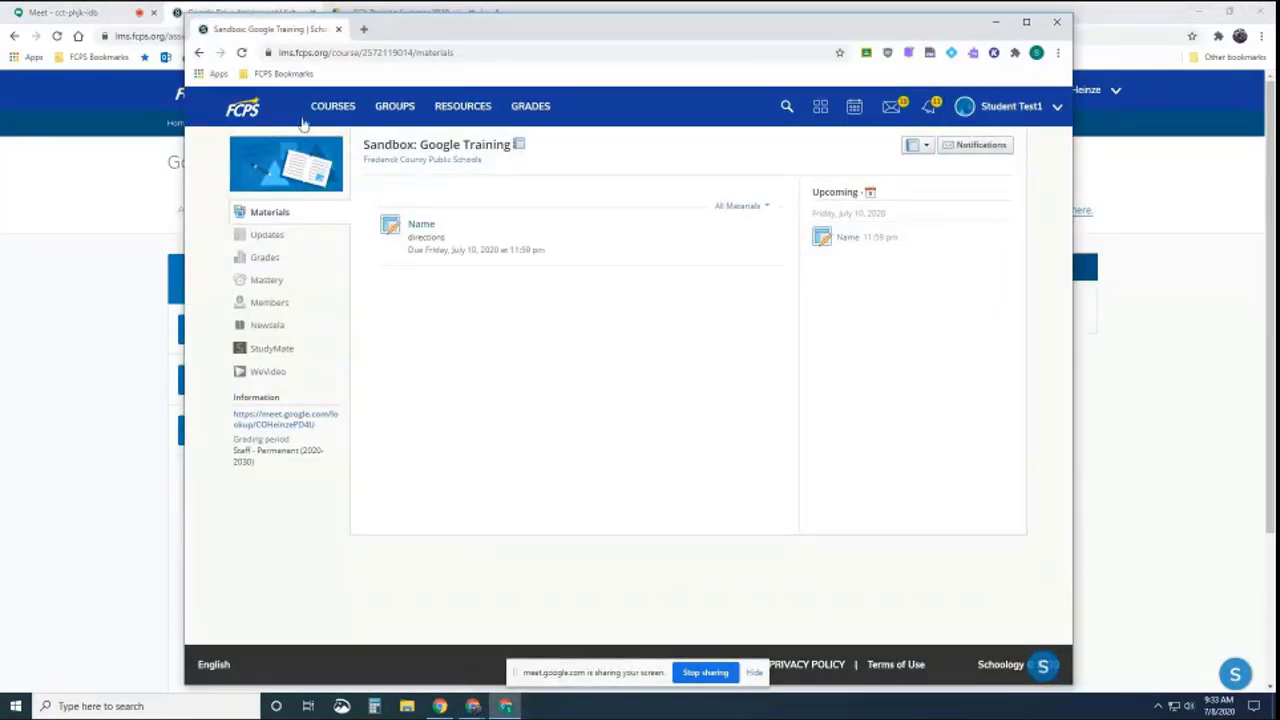
{"action": "left_click", "coordinate": [241, 52]}
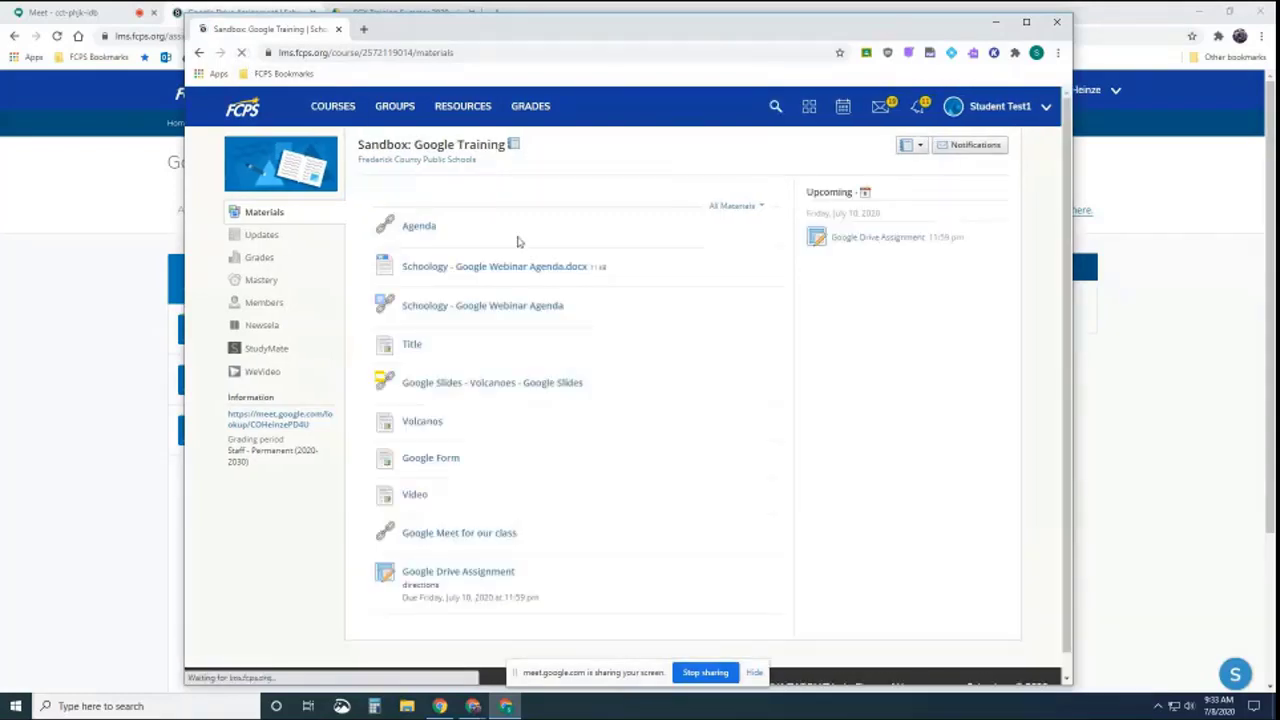
{"action": "scroll", "coordinate": [558, 340], "scroll_direction": "down", "scroll_amount": 1}
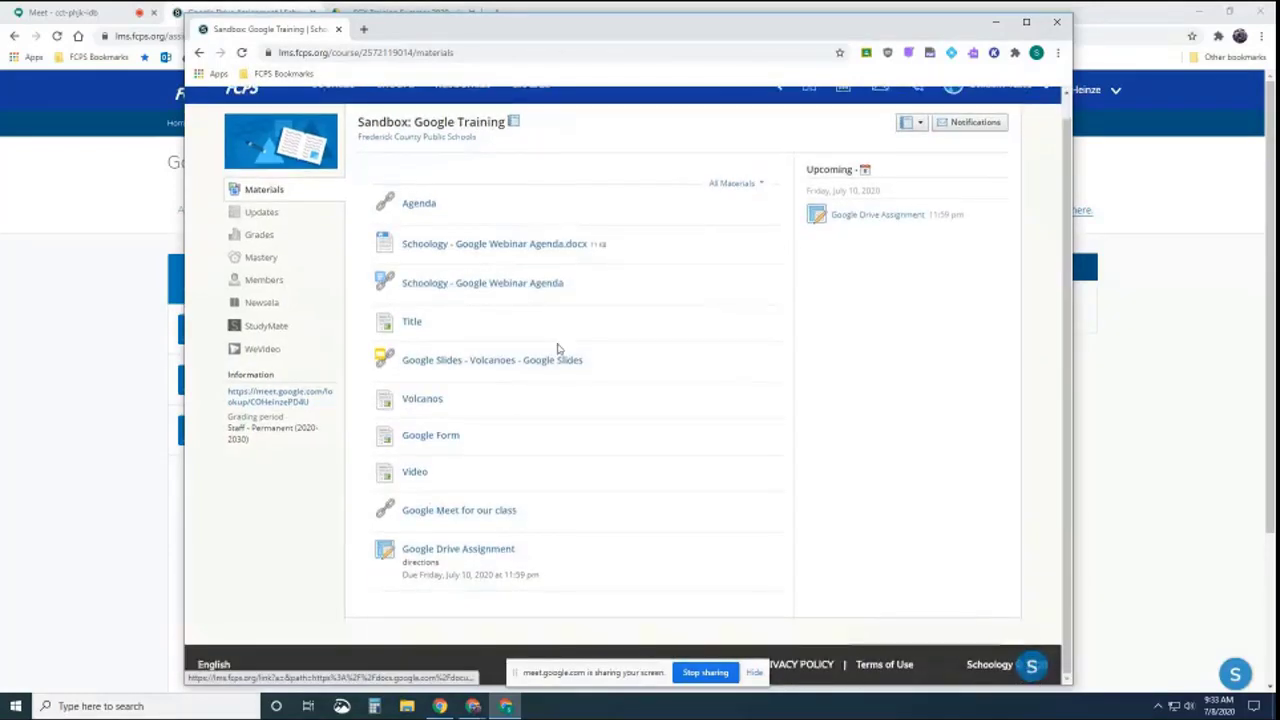
As the student, open the assignment copy and type 'Answer here' in the Place box
{"action": "left_click", "coordinate": [460, 550]}
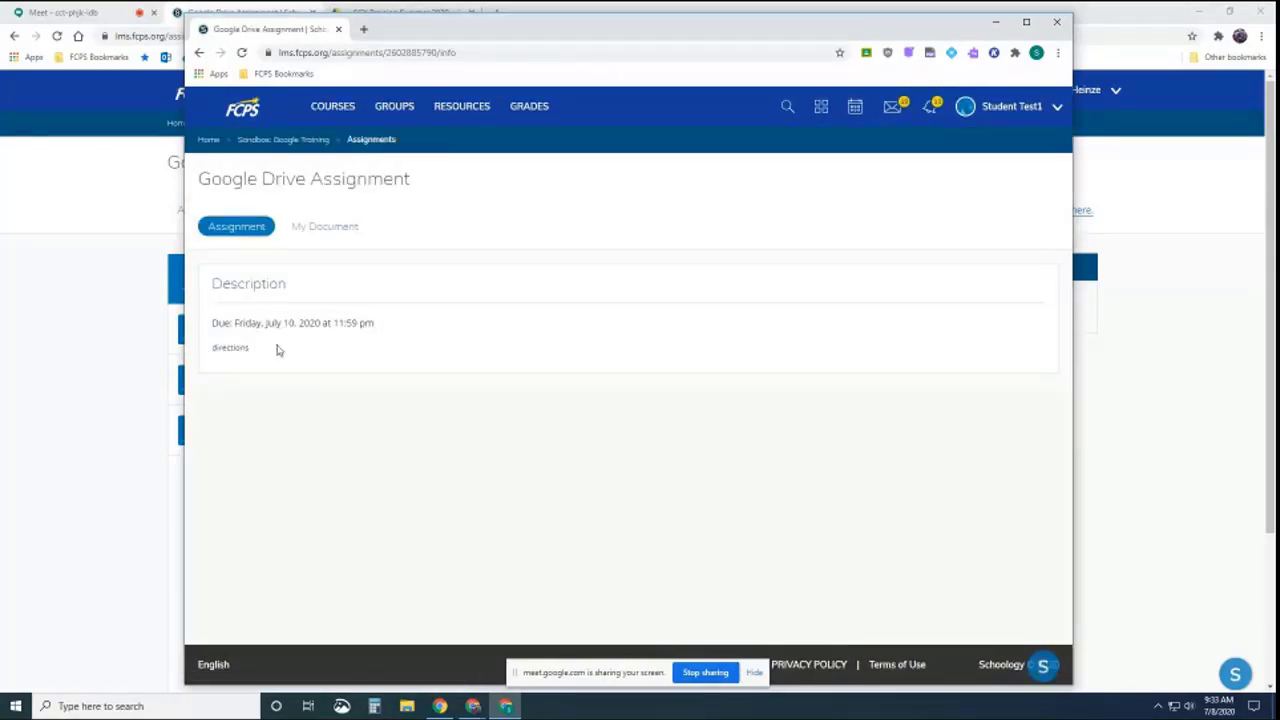
{"action": "left_click", "coordinate": [340, 232]}
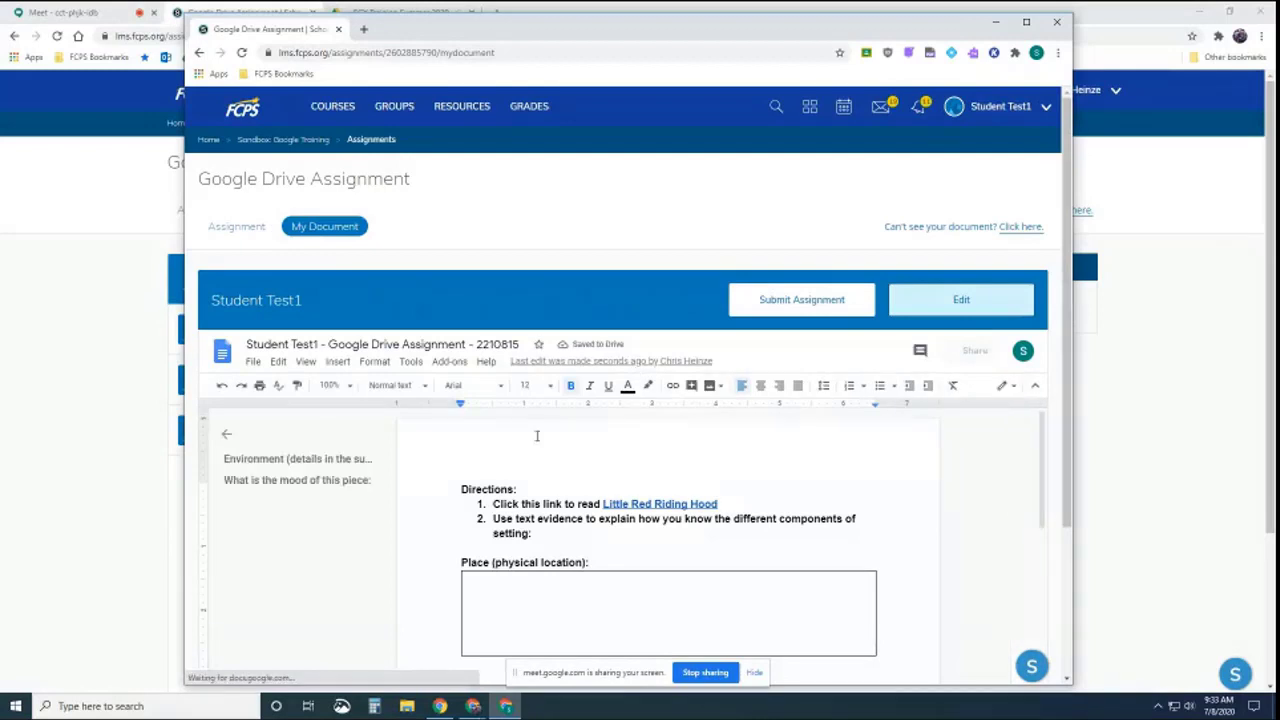
{"action": "scroll", "coordinate": [222, 437], "scroll_direction": "down", "scroll_amount": 2}
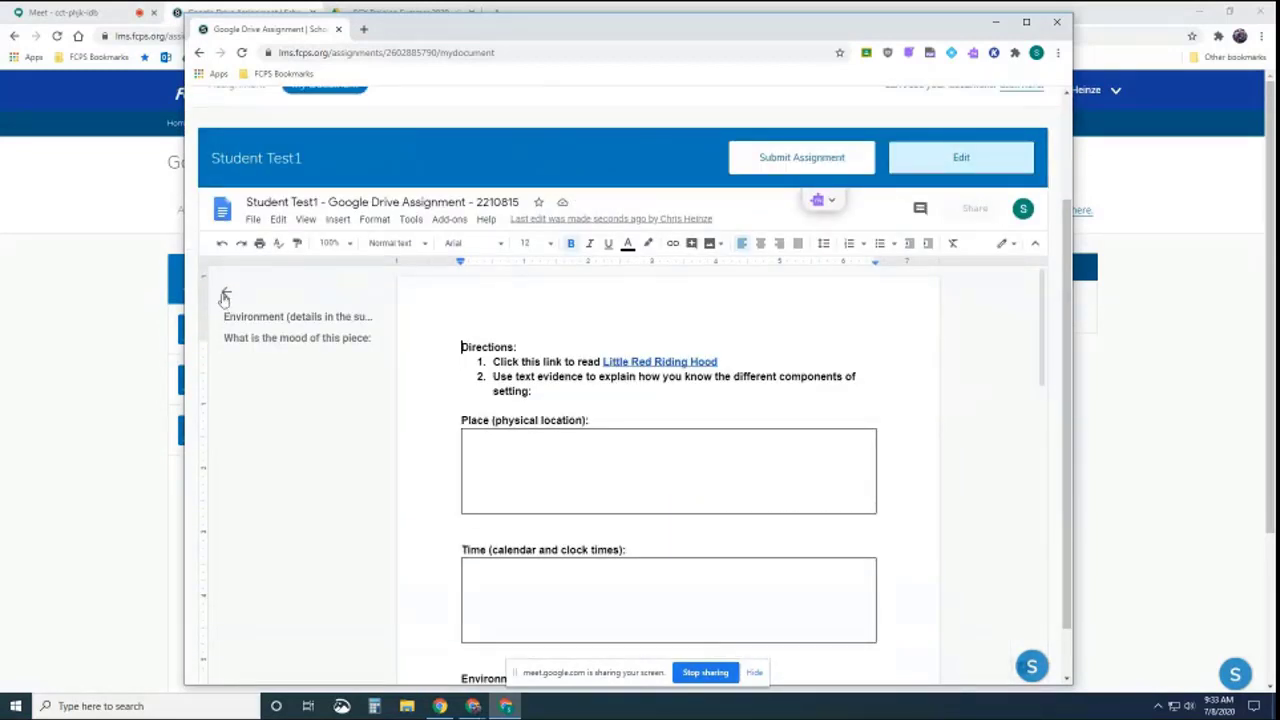
{"action": "left_click", "coordinate": [225, 291]}
{"action": "scroll", "coordinate": [726, 365], "scroll_direction": "up", "scroll_amount": 2}
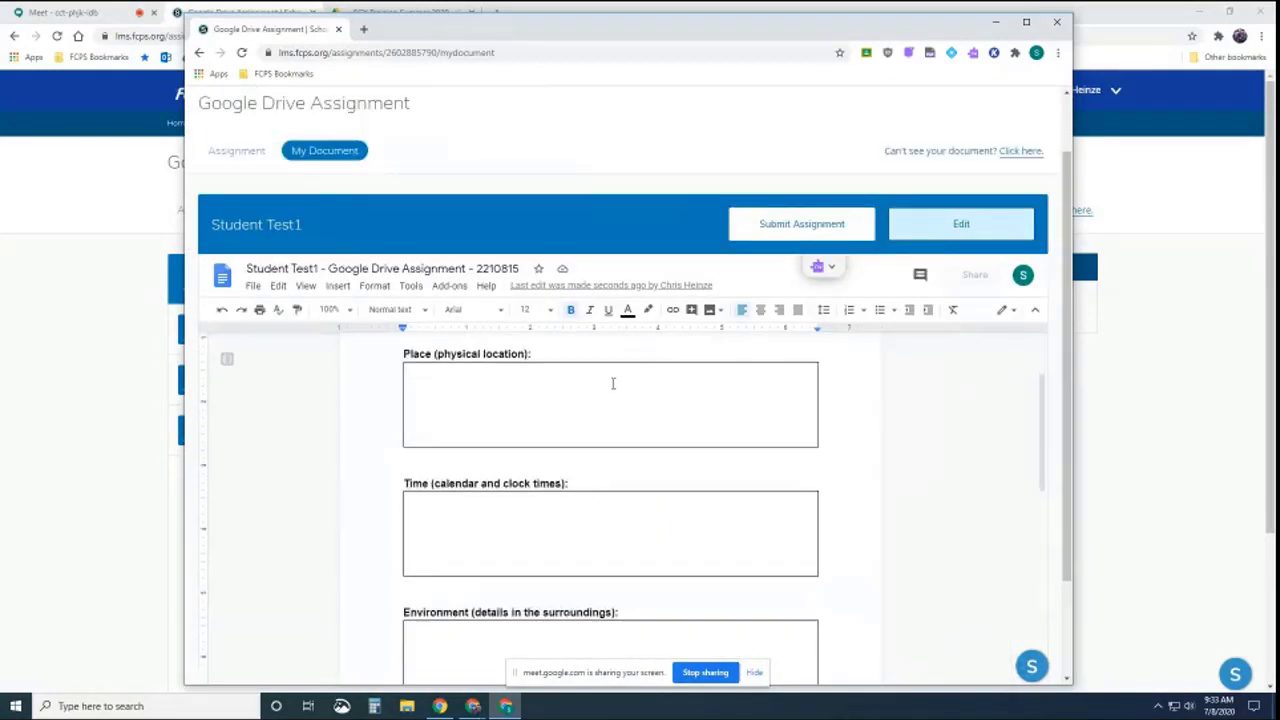
{"action": "left_click", "coordinate": [496, 463]}
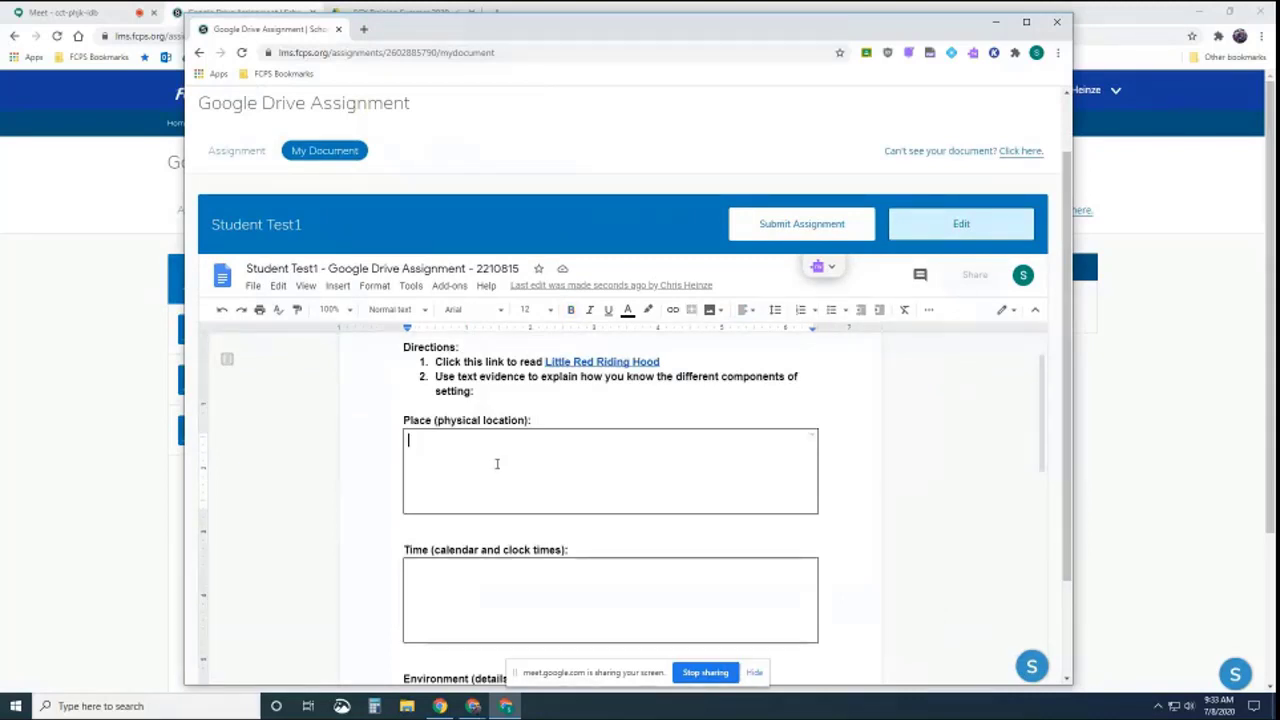
{"action": "type", "text": "Answer here"}
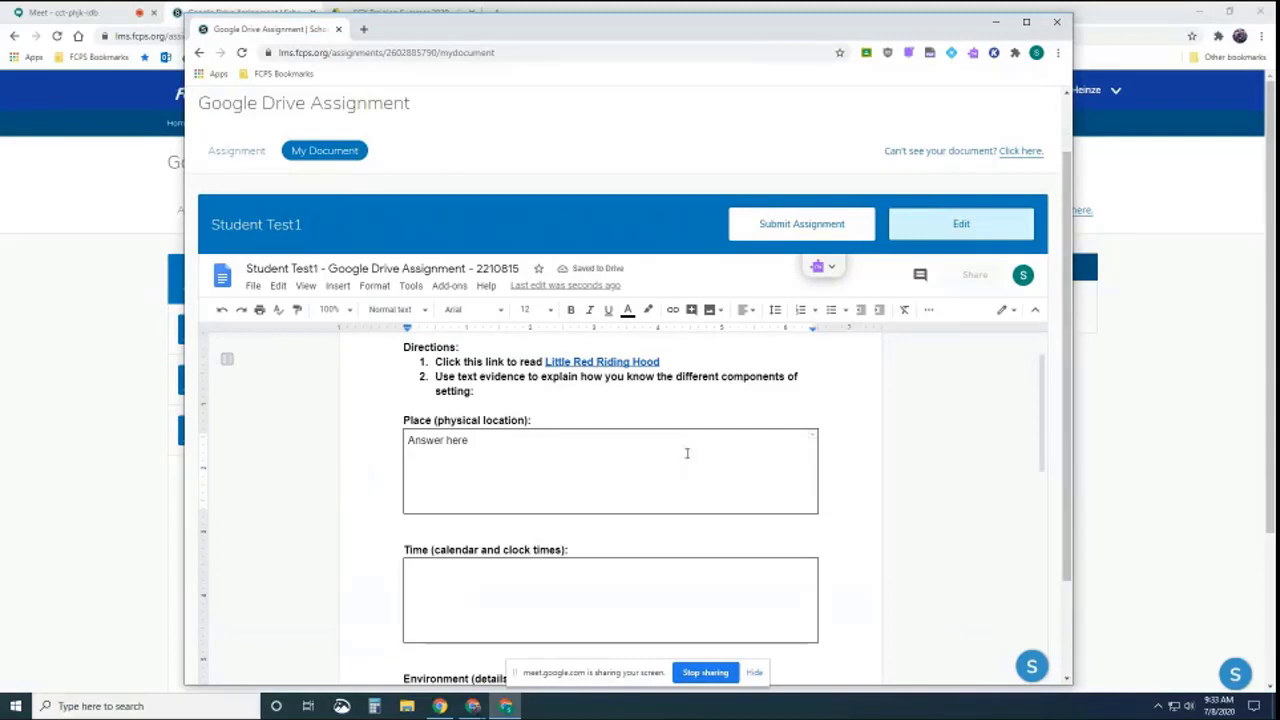
Submit the student's assignment, confirm it, and bring the teacher's window forward
{"action": "left_click", "coordinate": [813, 225]}
{"action": "left_click", "coordinate": [566, 430]}
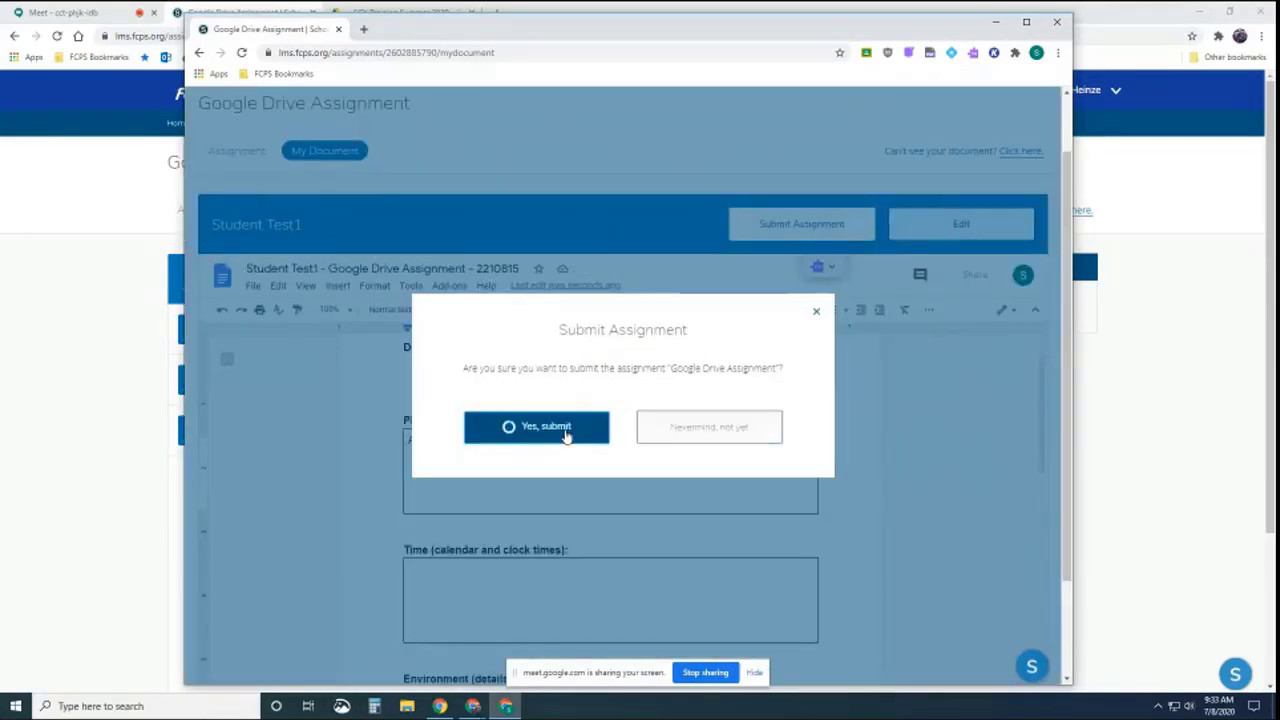
{"action": "left_click", "coordinate": [621, 516]}
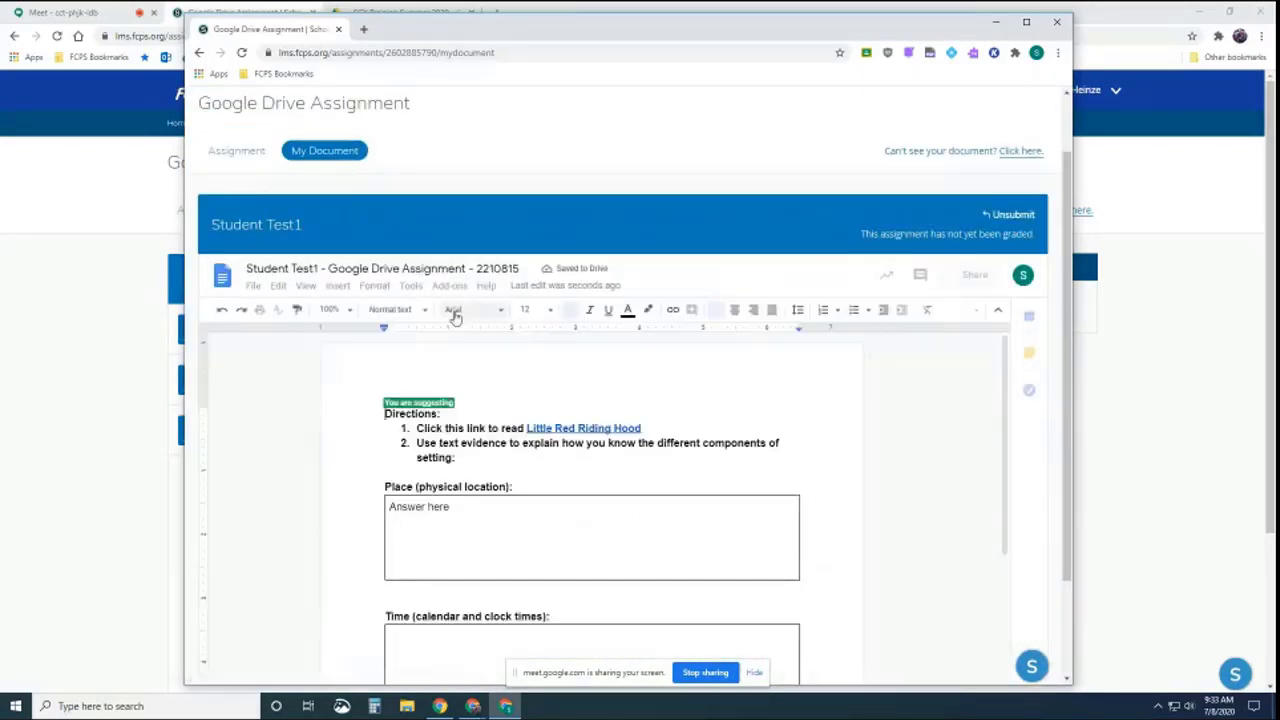
{"action": "scroll", "coordinate": [506, 243], "scroll_direction": "down", "scroll_amount": 1}
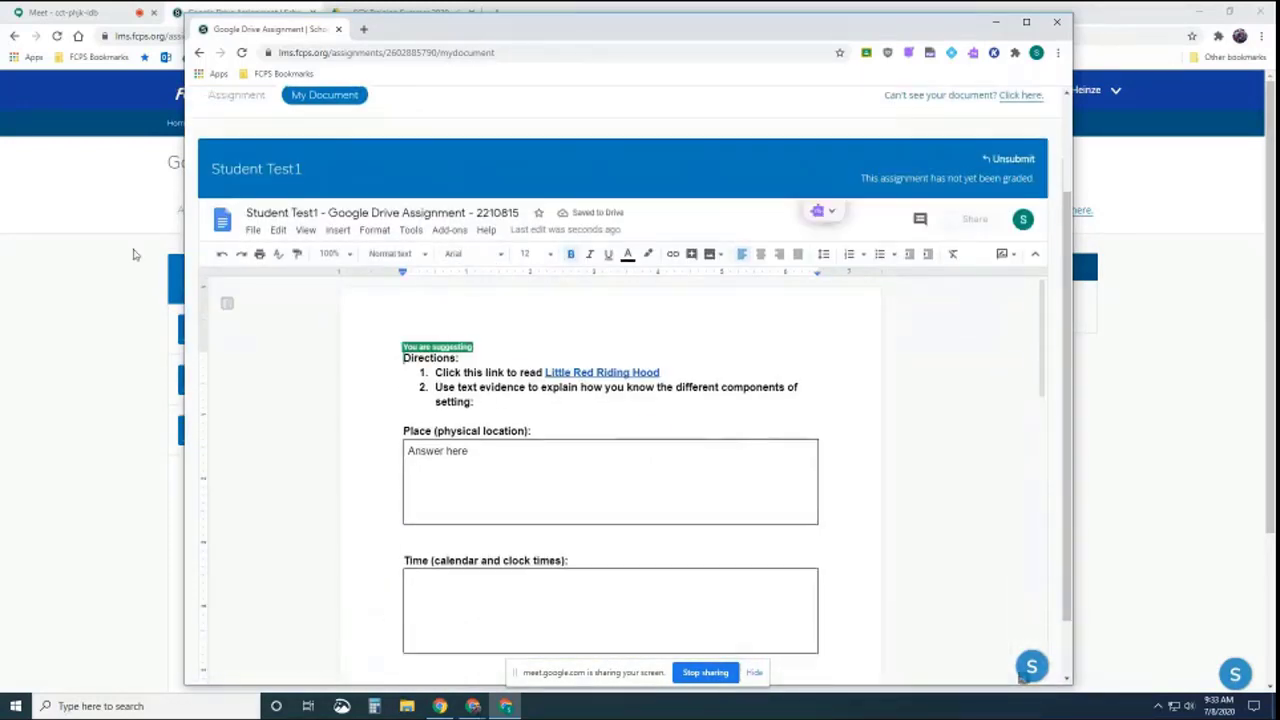
{"action": "left_click", "coordinate": [134, 252]}
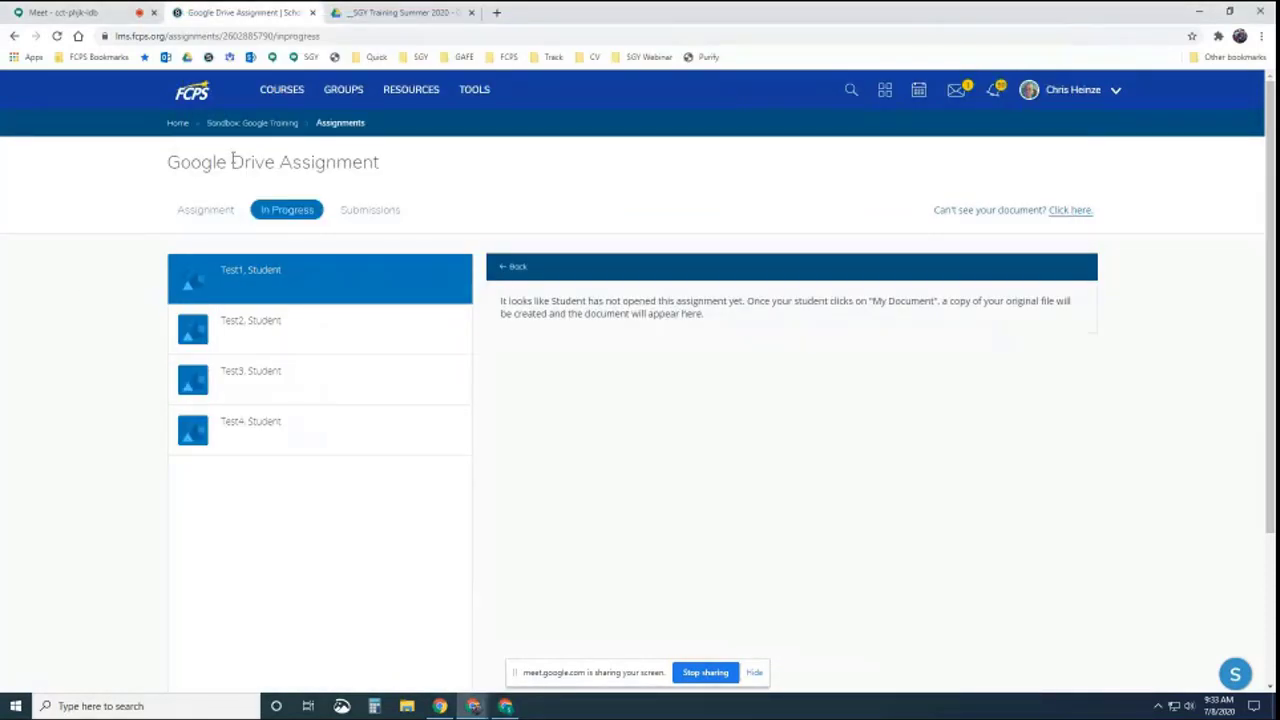
Reload and open the student's submitted document in the Submissions view
{"action": "left_click", "coordinate": [57, 36]}
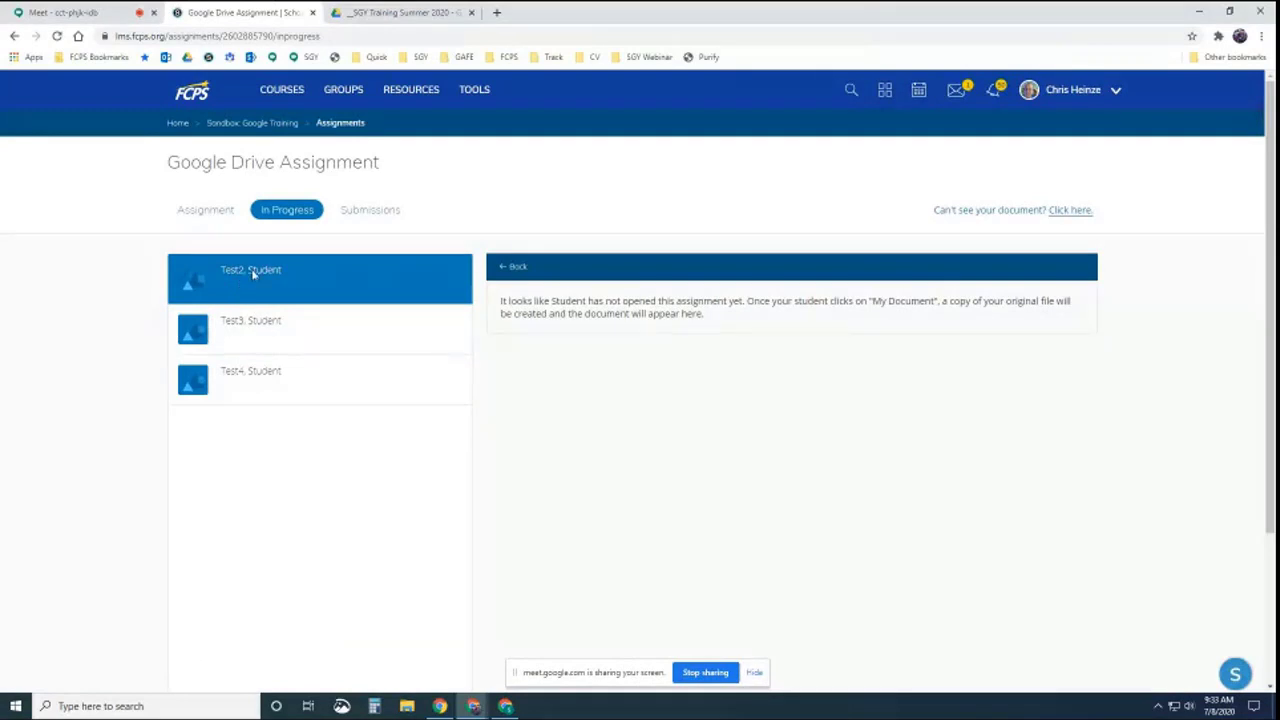
{"action": "left_click", "coordinate": [379, 214]}
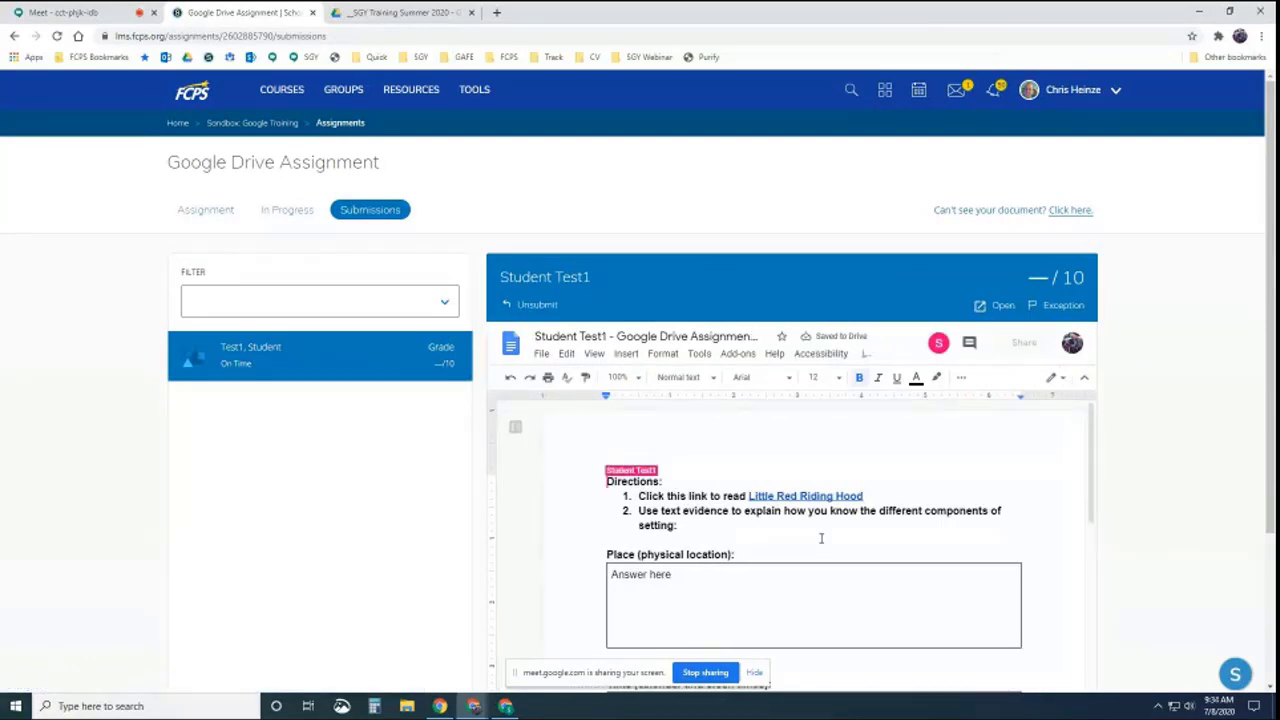
{"action": "scroll", "coordinate": [697, 523], "scroll_direction": "down", "scroll_amount": 1}
{"action": "left_click_drag", "start_coordinate": [677, 512], "coordinate": [612, 509]}
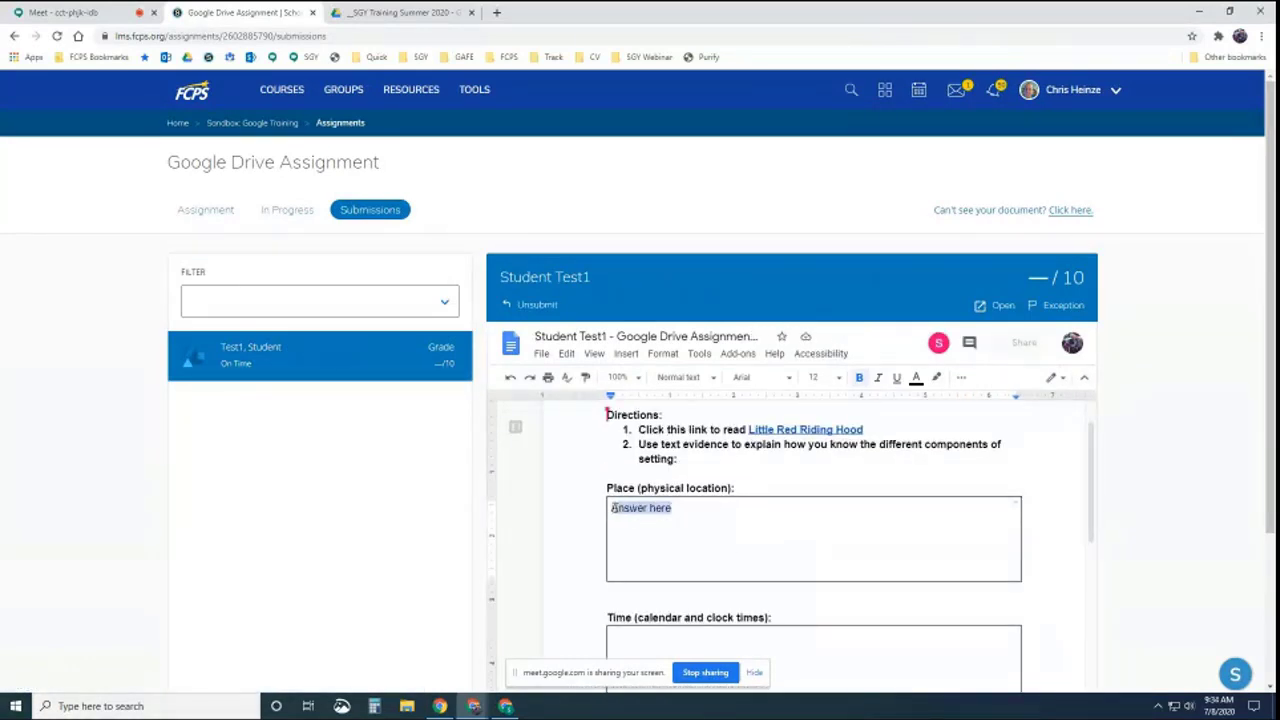
{"action": "left_click", "coordinate": [961, 378]}
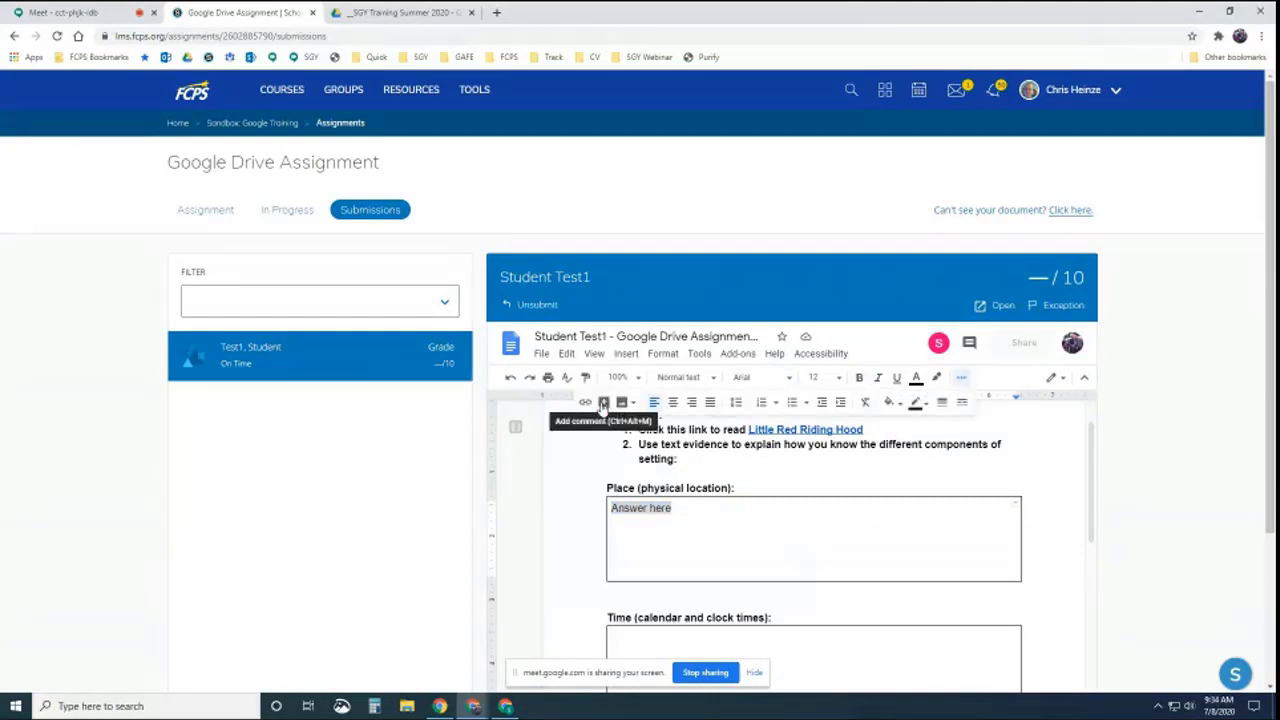
Add a red 'Text here' line below 'Answer here' in the Place box
{"action": "left_click", "coordinate": [1070, 530]}
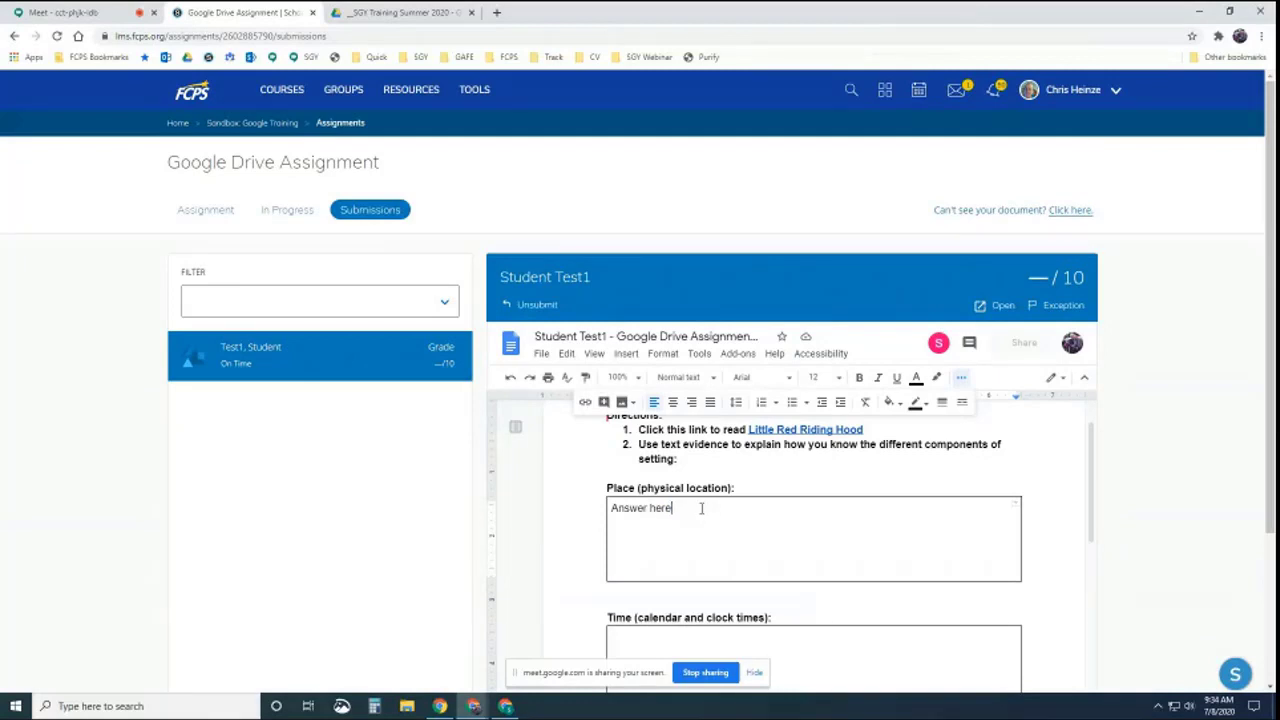
{"action": "key", "text": "Return"}
{"action": "type", "text": "Text here"}
{"action": "left_click_drag", "start_coordinate": [657, 521], "coordinate": [613, 514]}
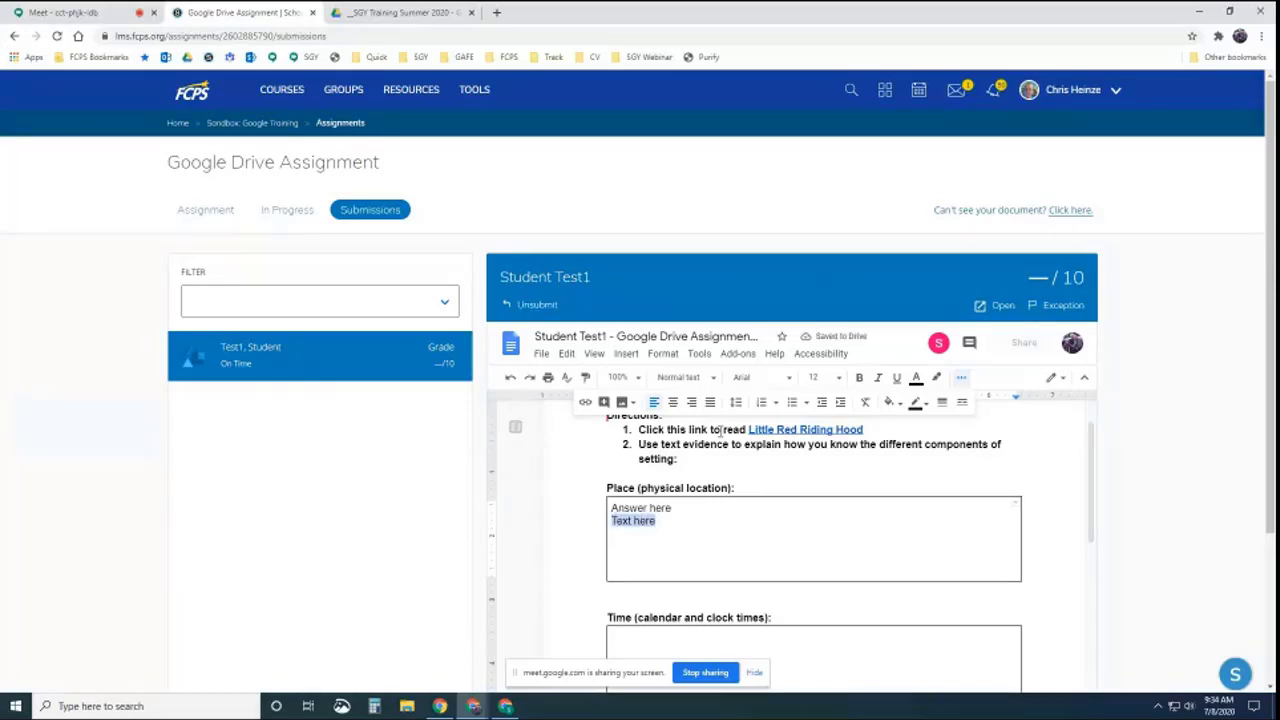
{"action": "left_click", "coordinate": [916, 378]}
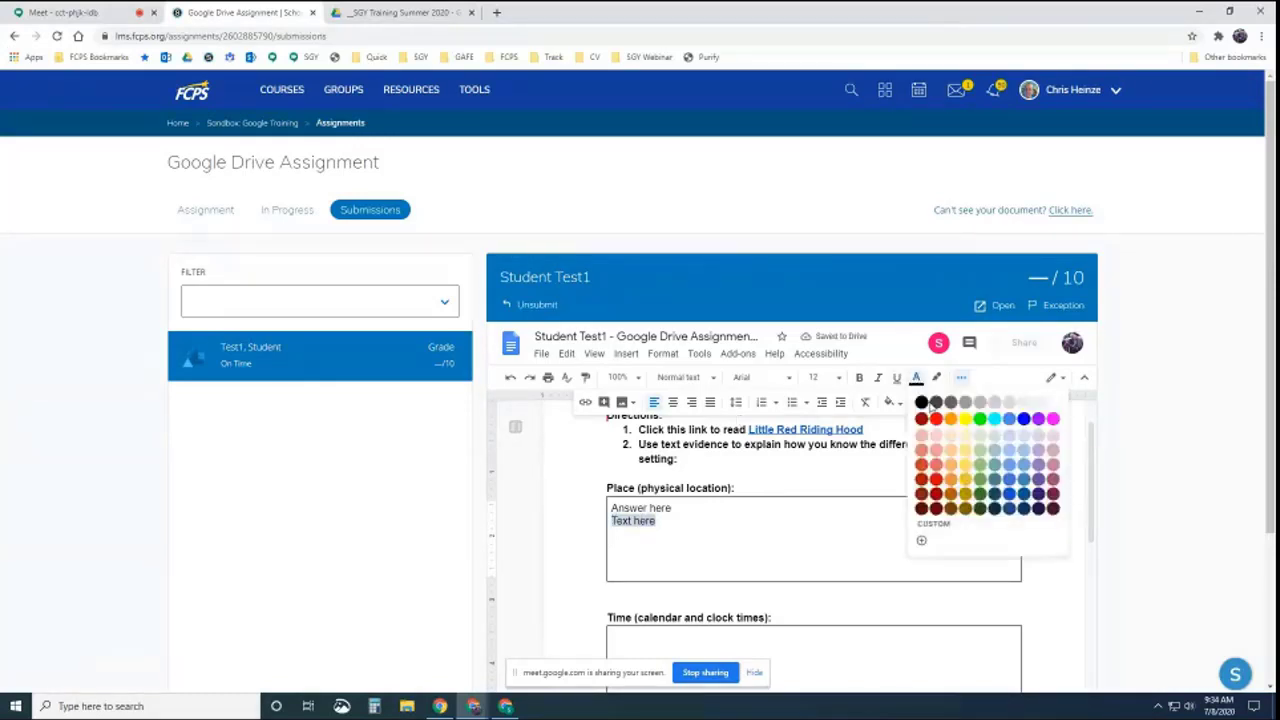
{"action": "left_click", "coordinate": [936, 418]}
{"action": "left_click", "coordinate": [790, 524]}
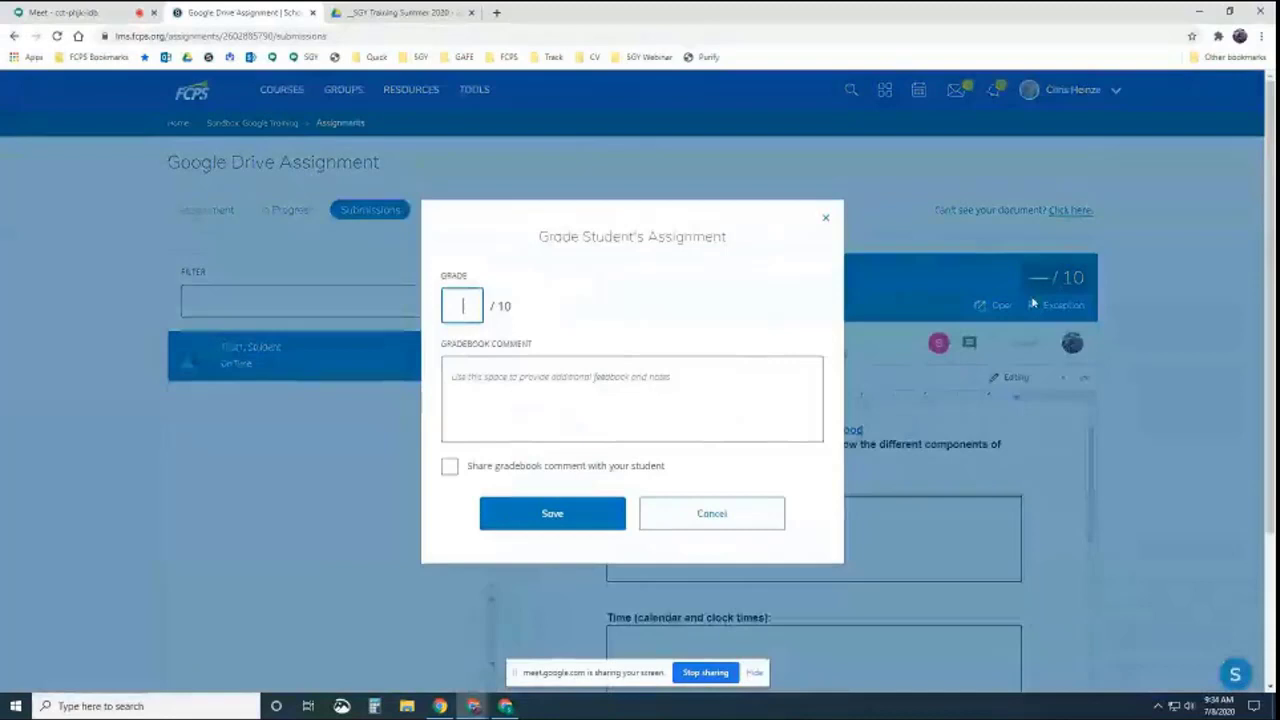
Grade the submission 7 with a shared 'feedback' comment, then reload the student's assignment view
{"action": "left_click", "coordinate": [1062, 285]}
{"action": "type", "text": "7"}
{"action": "left_click", "coordinate": [524, 385]}
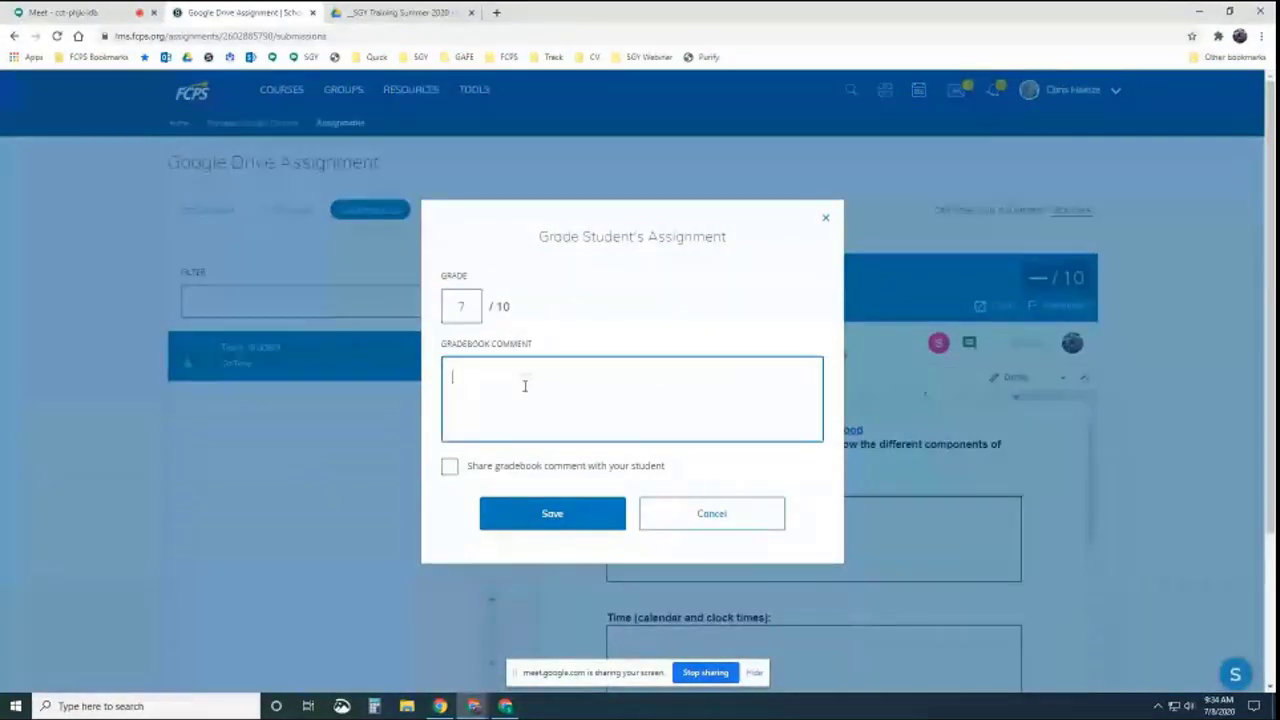
{"action": "type", "text": "feedback"}
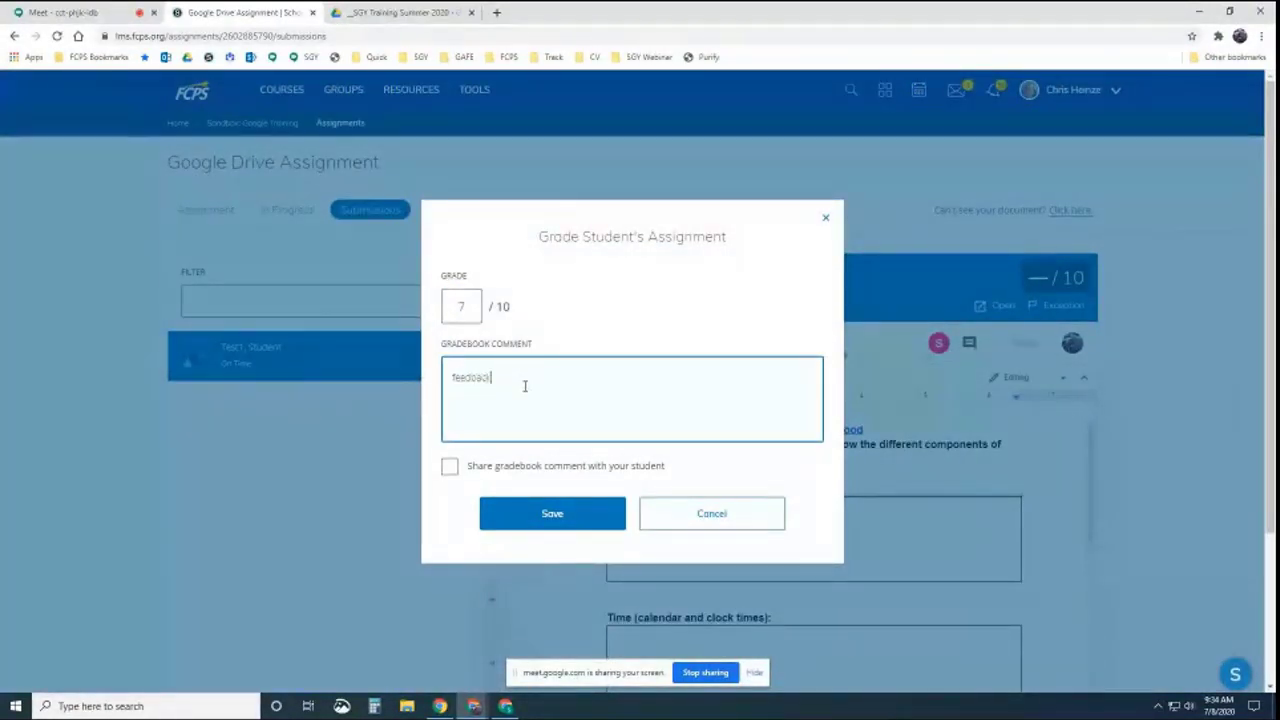
{"action": "left_click", "coordinate": [449, 466]}
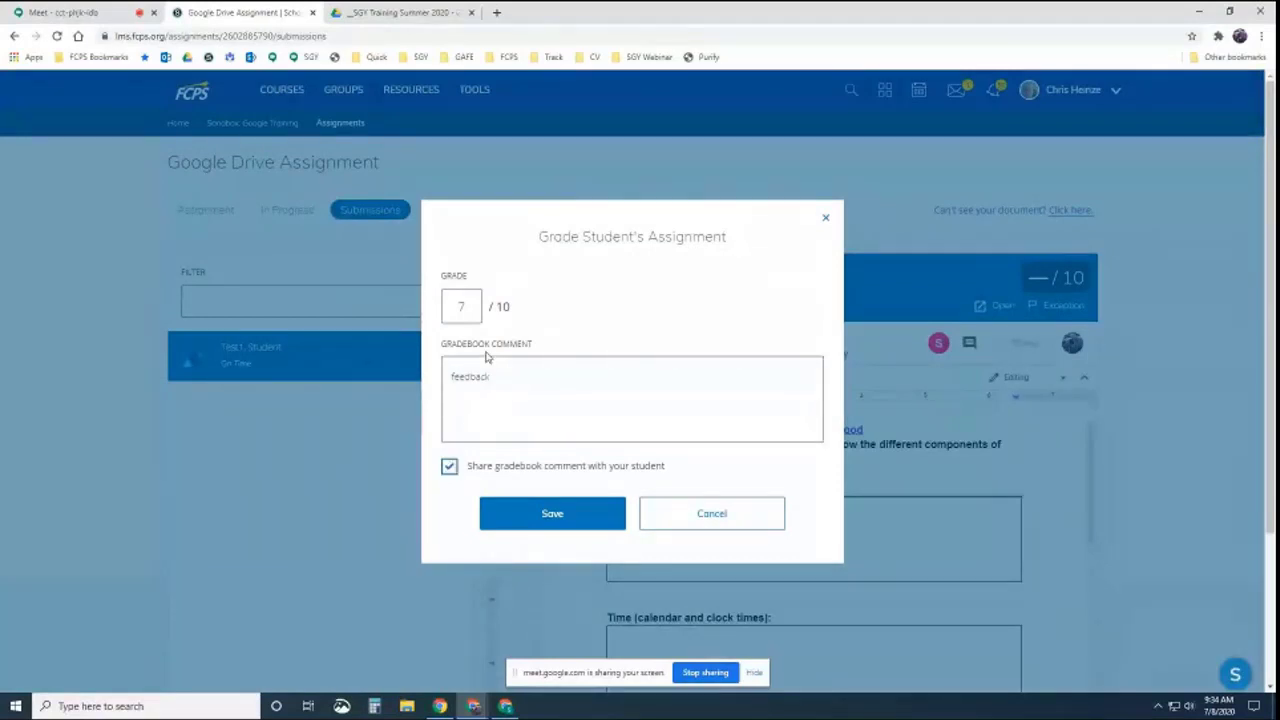
{"action": "left_click", "coordinate": [541, 516]}
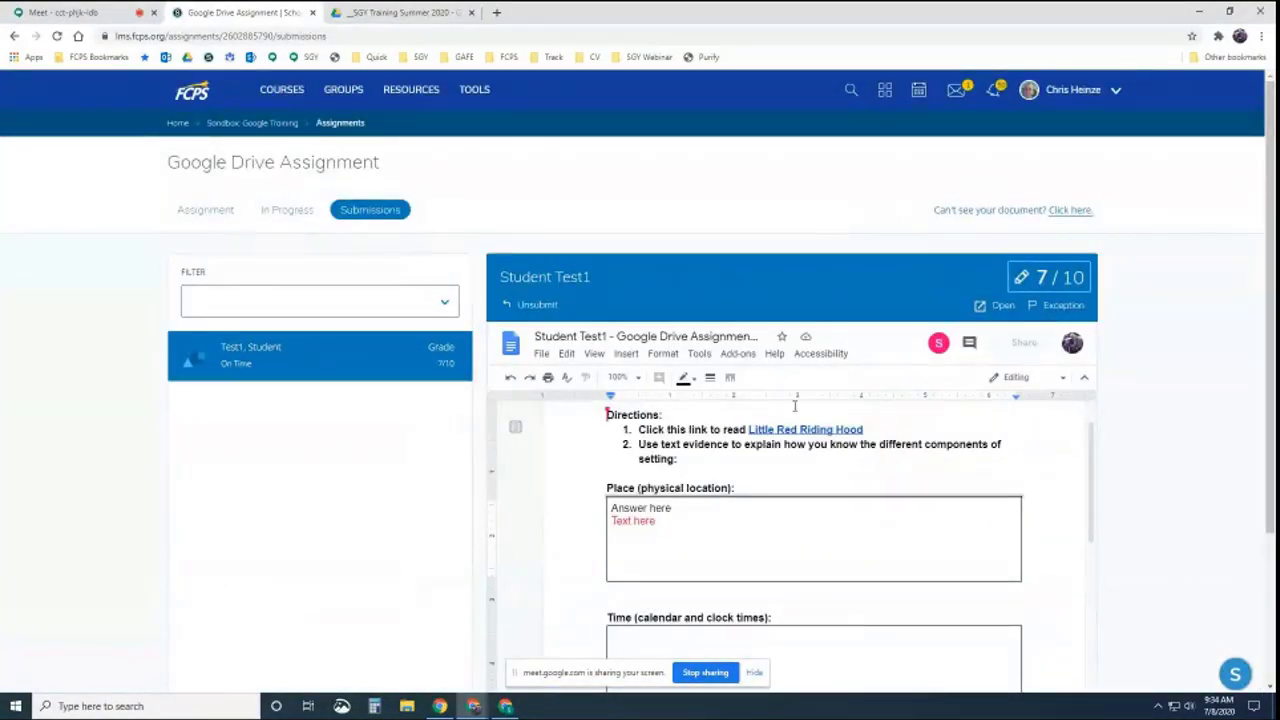
{"action": "left_click", "coordinate": [505, 706]}
{"action": "left_click", "coordinate": [241, 52]}
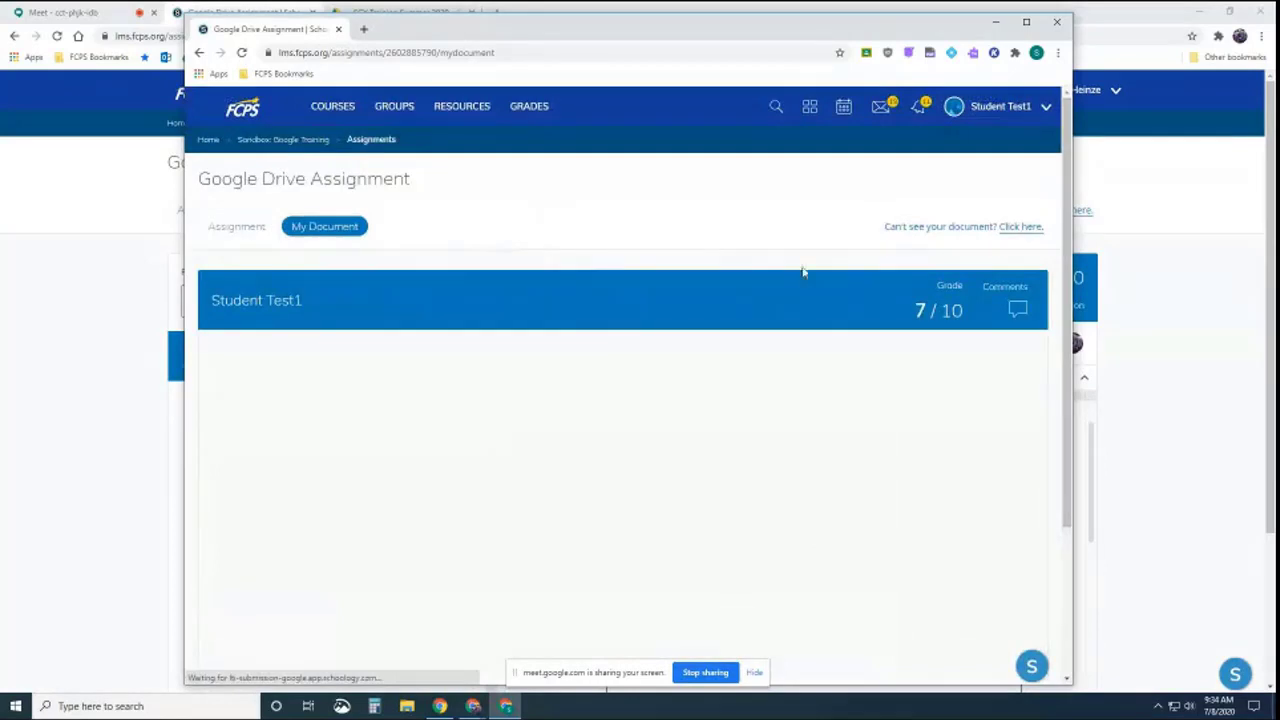
In the student window, view the 7/10 grade and gradebook comment, then close the summary
{"action": "left_click", "coordinate": [1017, 309]}
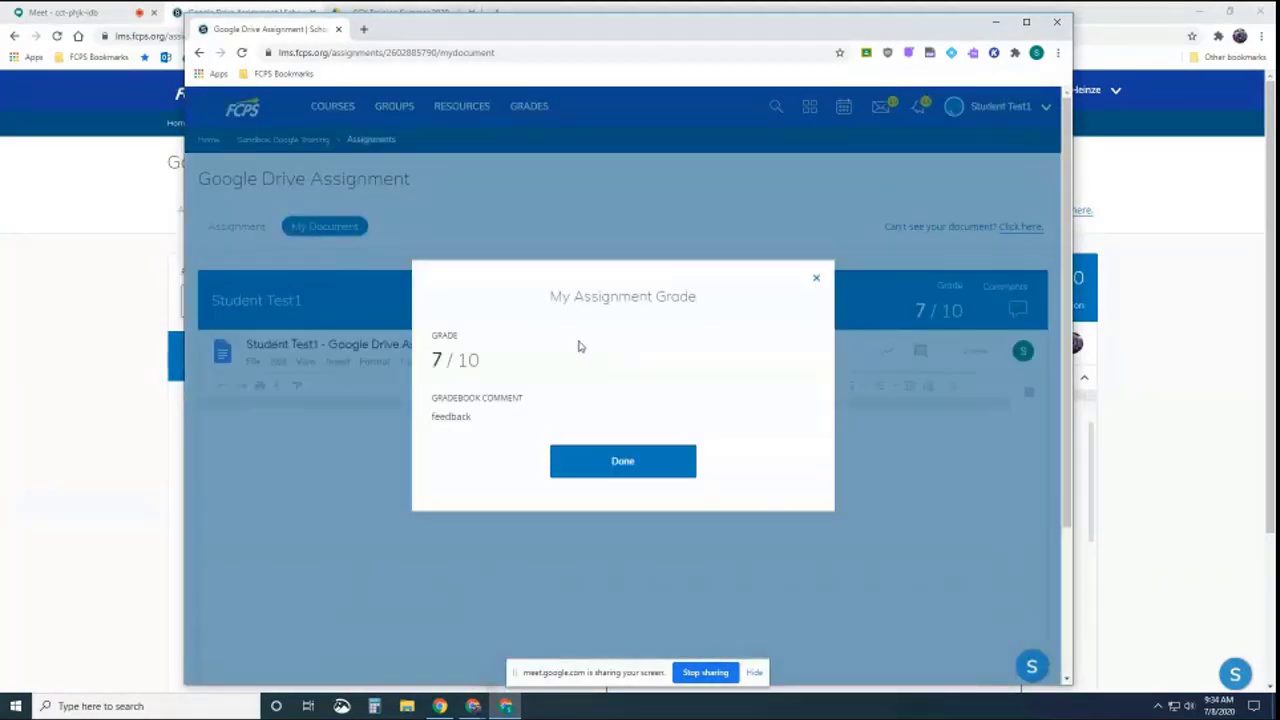
{"action": "left_click", "coordinate": [612, 461]}
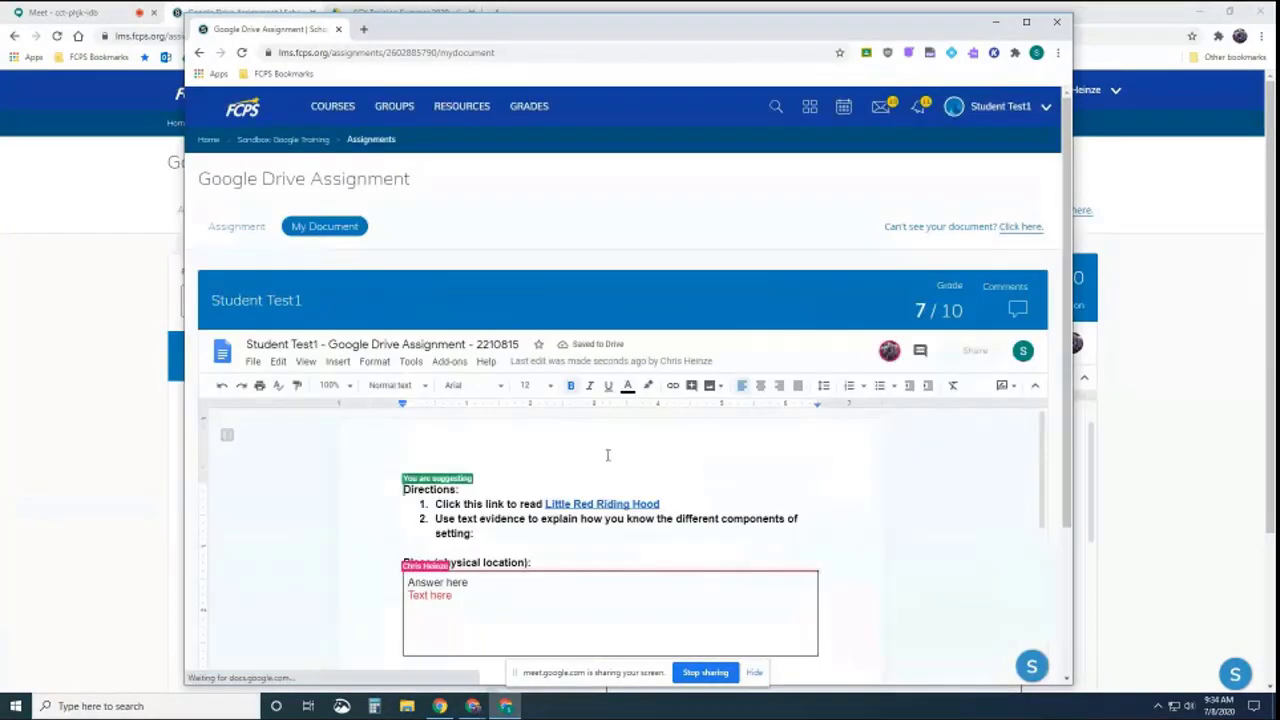
{"action": "scroll", "coordinate": [611, 430], "scroll_direction": "down", "scroll_amount": 2}
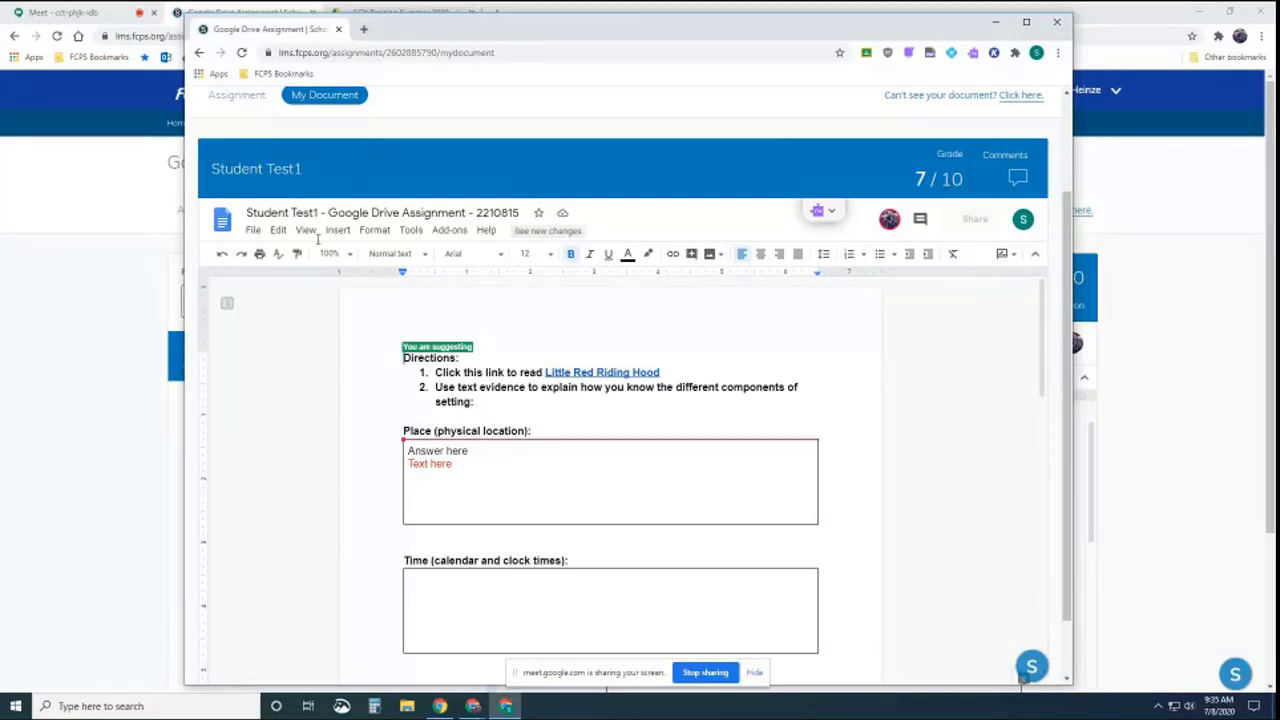
{"action": "scroll", "coordinate": [290, 198], "scroll_direction": "up", "scroll_amount": 2}
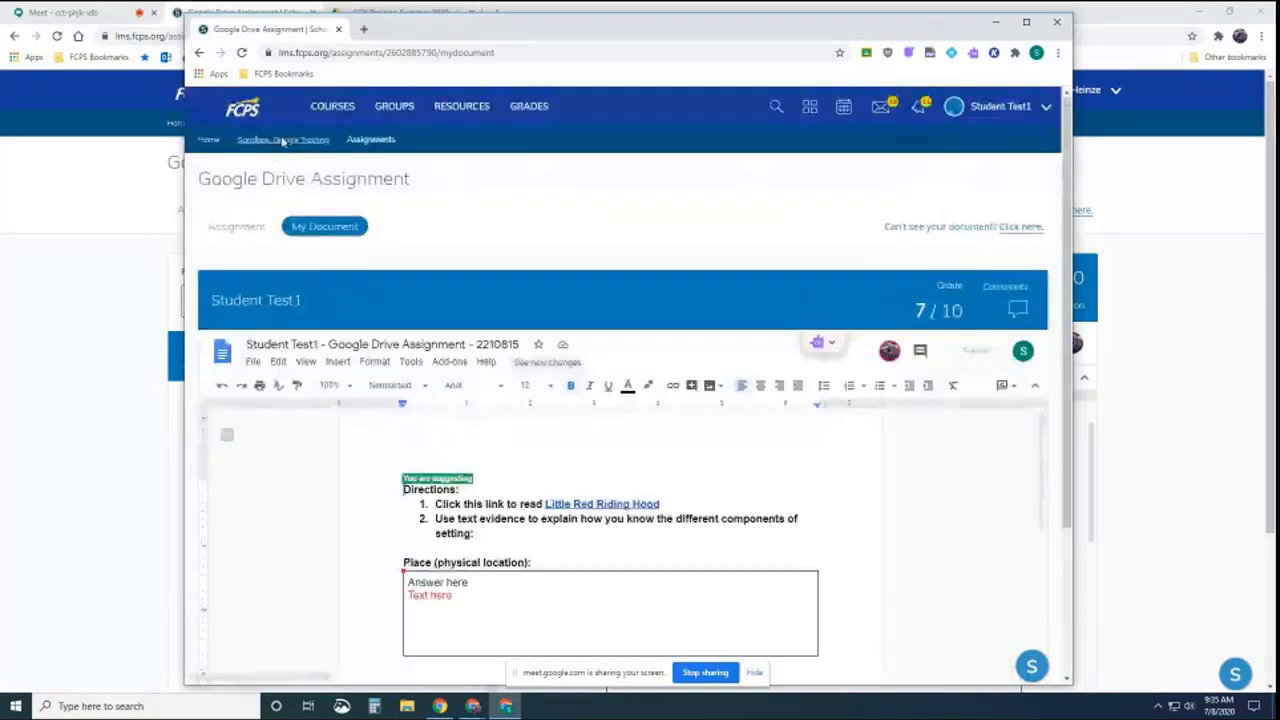
Return to the Sandbox: Google Training course page and switch back to the teacher's window
{"action": "left_click", "coordinate": [282, 140]}
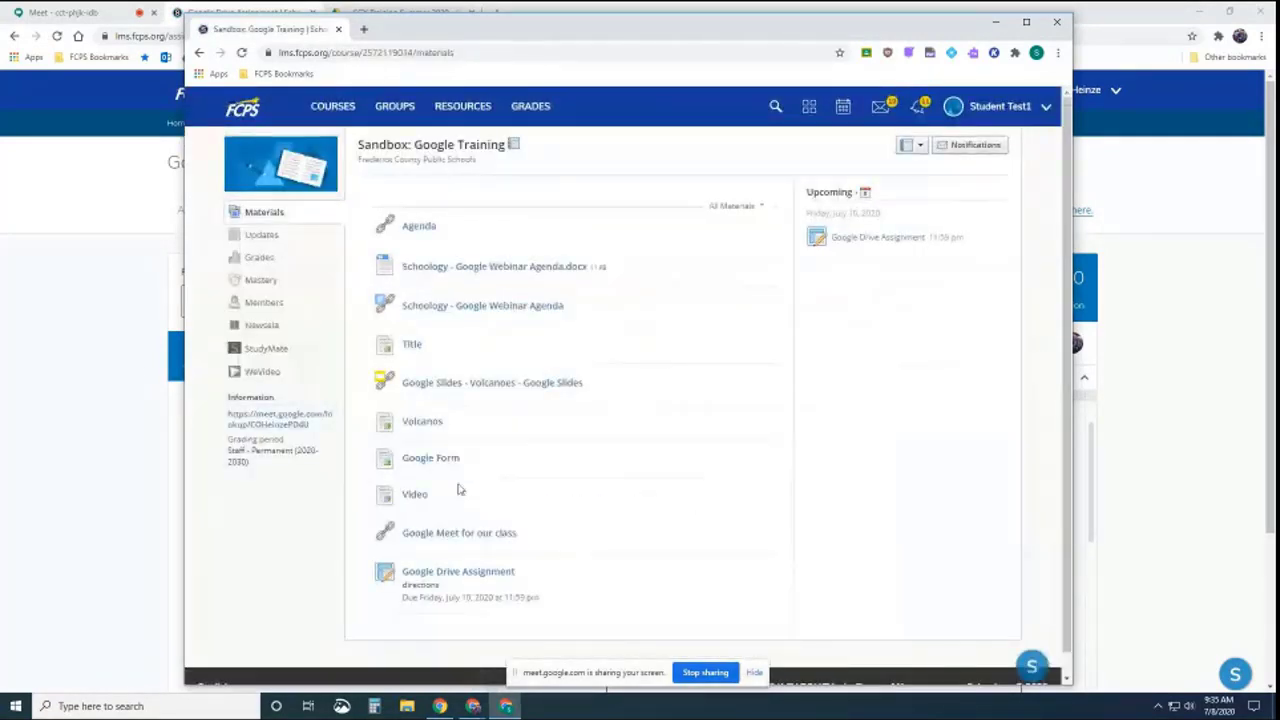
{"action": "scroll", "coordinate": [467, 460], "scroll_direction": "down", "scroll_amount": 1}
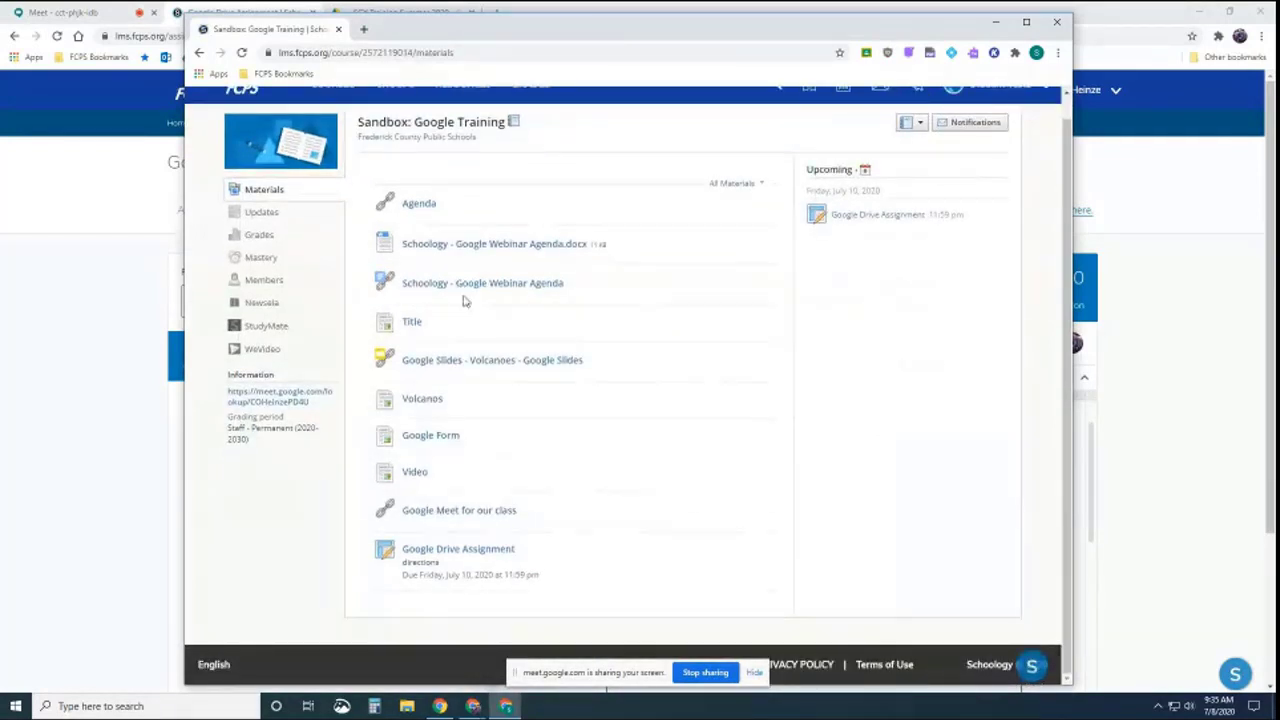
{"action": "left_click", "coordinate": [95, 497]}
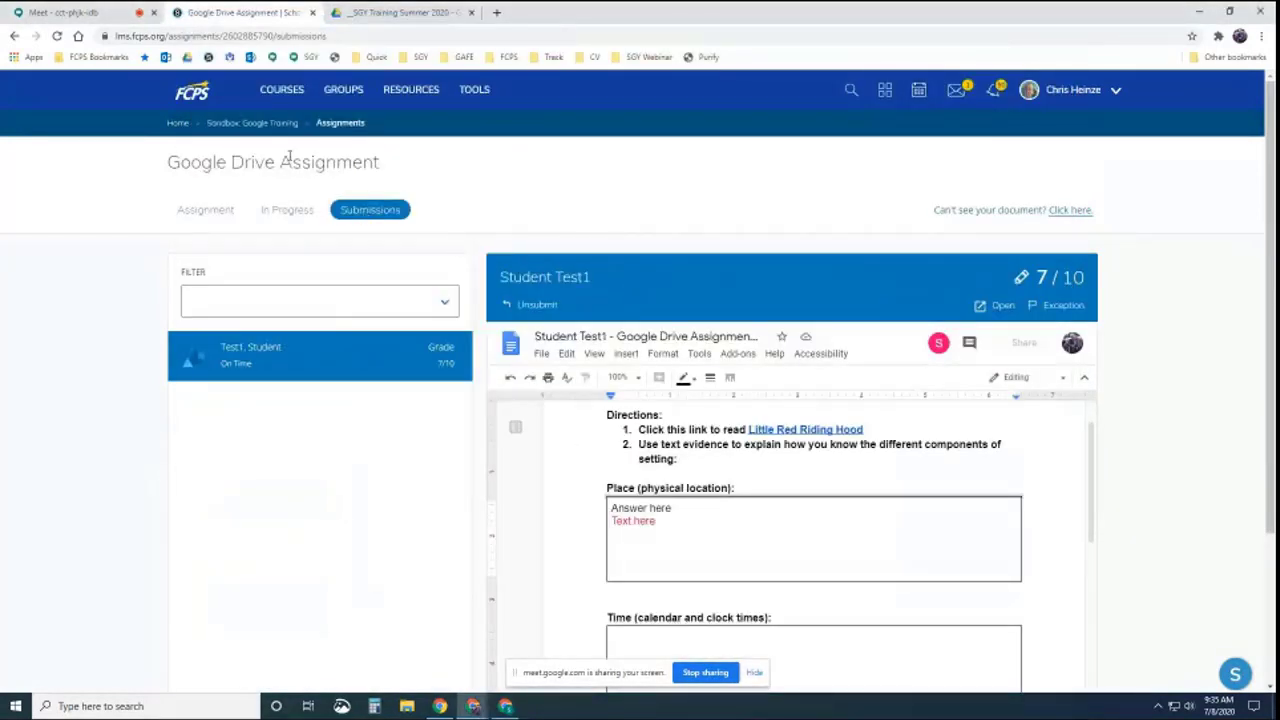
Open 'Little Red Riding Hood - Setting (Original)' from the __SGY Training Summer 2020 Drive folder
{"action": "left_click", "coordinate": [250, 124]}
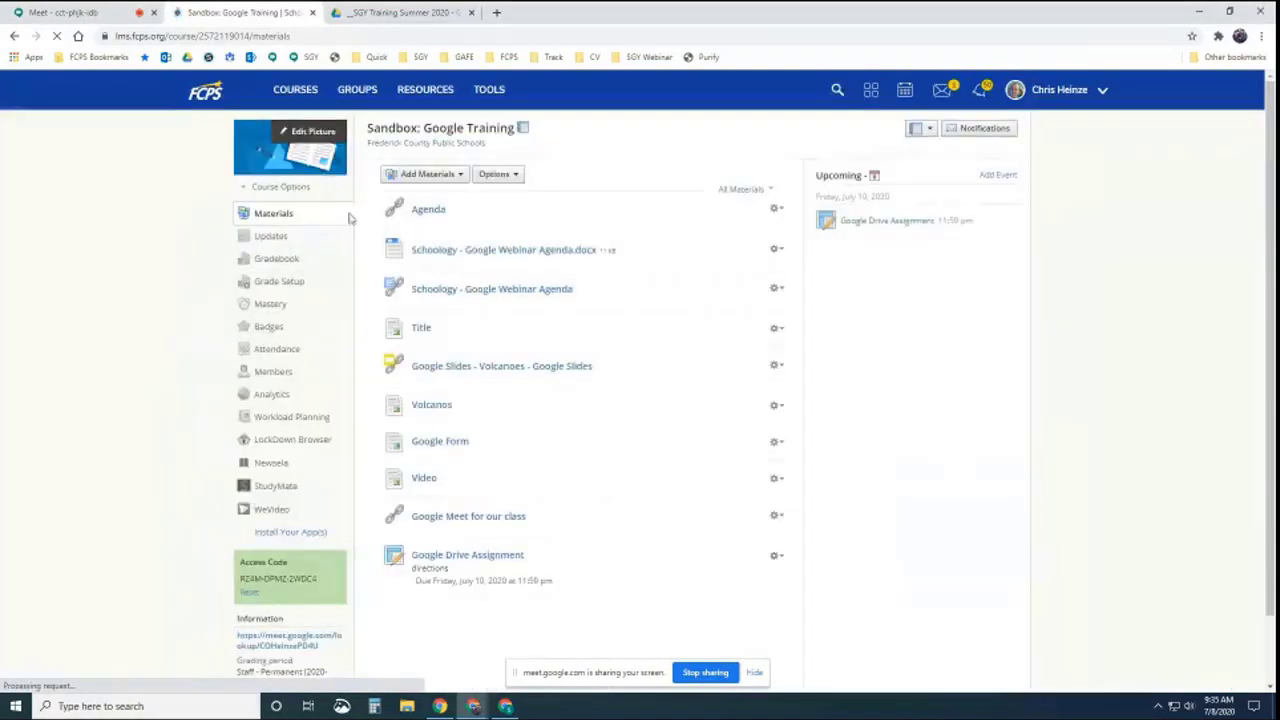
{"action": "left_click", "coordinate": [383, 11]}
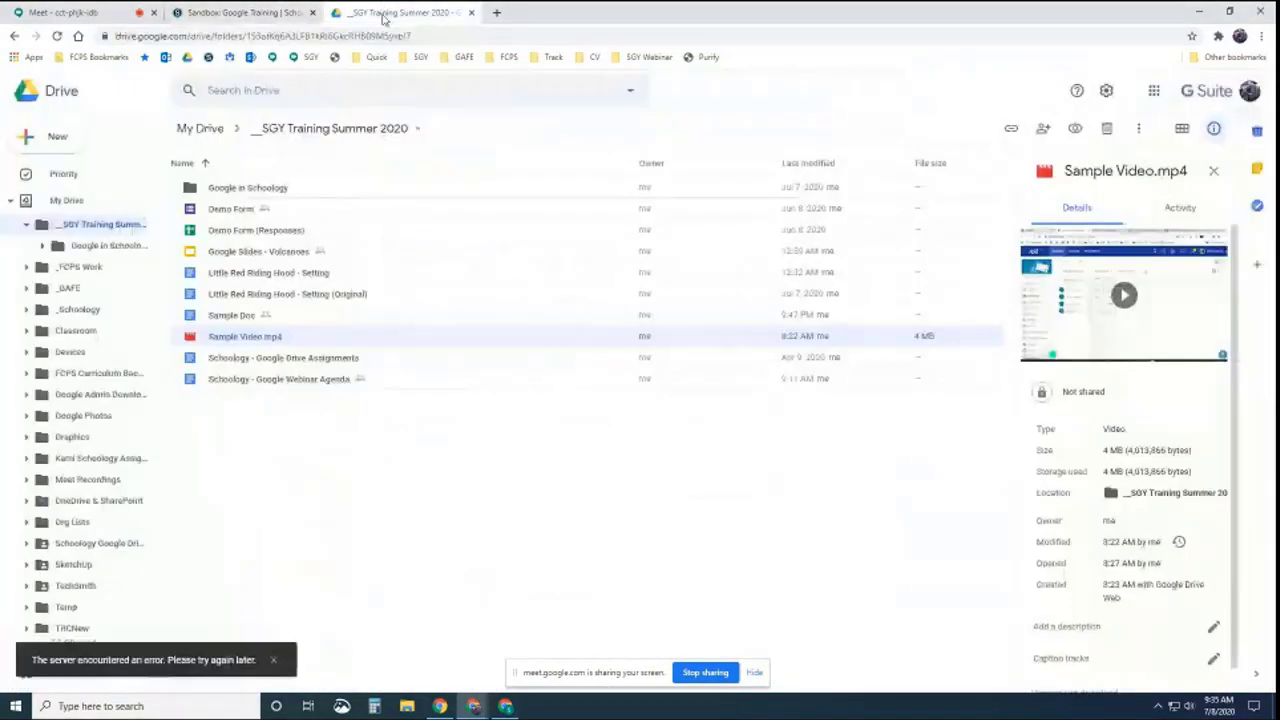
{"action": "double_click", "coordinate": [313, 296]}
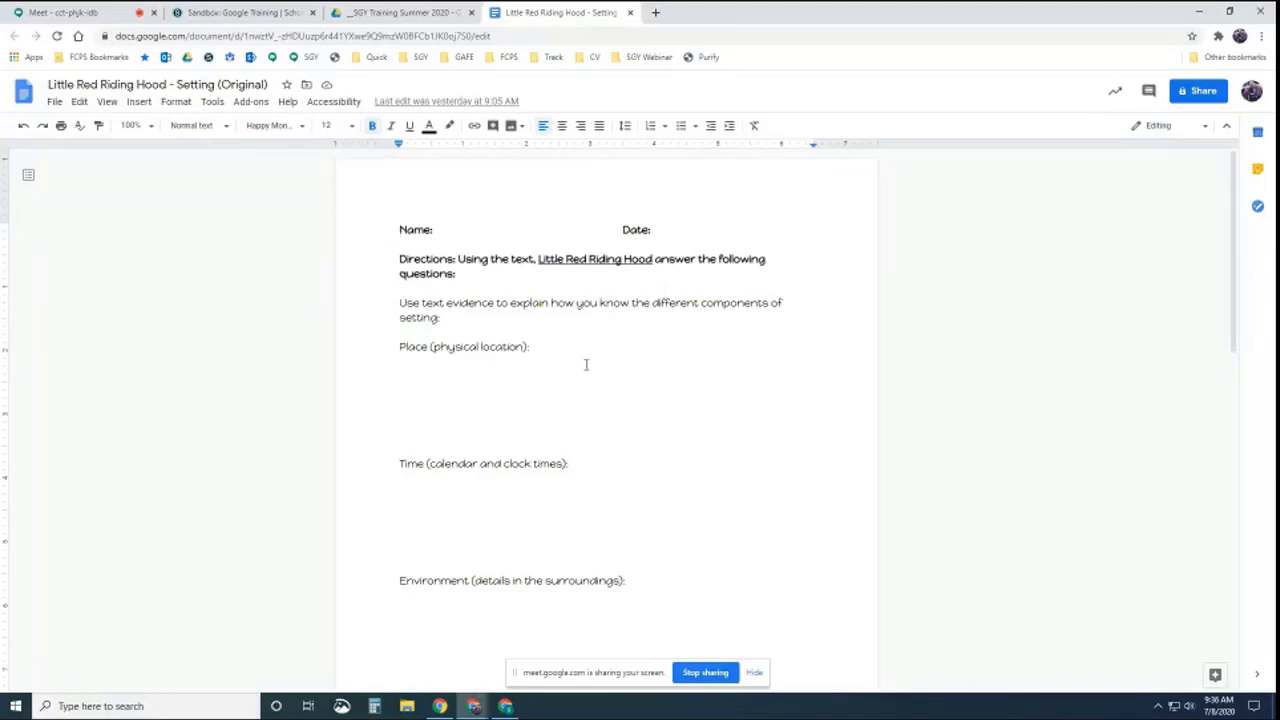
Add an empty line after the 'Characteristics of the new setting:' prompt in the New York City table
{"action": "left_click", "coordinate": [423, 377]}
{"action": "left_click", "coordinate": [451, 376]}
{"action": "scroll", "coordinate": [455, 410], "scroll_direction": "down", "scroll_amount": 1}
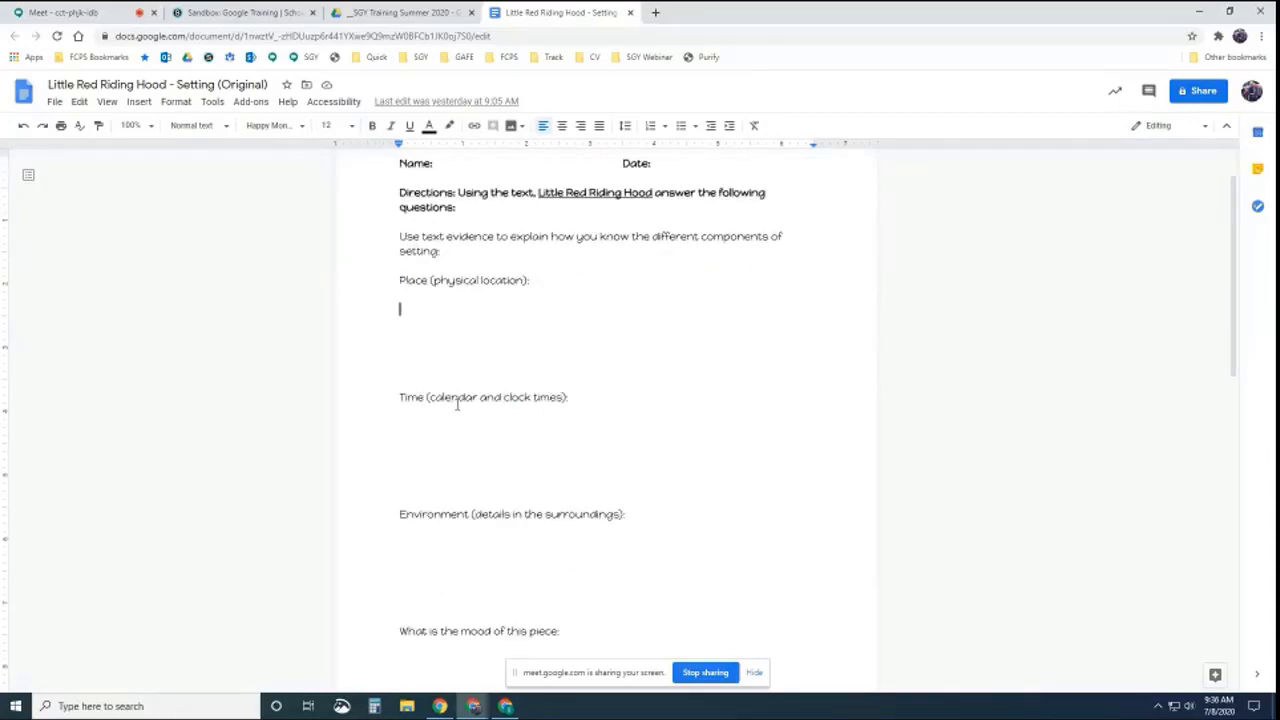
{"action": "scroll", "coordinate": [634, 351], "scroll_direction": "down", "scroll_amount": 10}
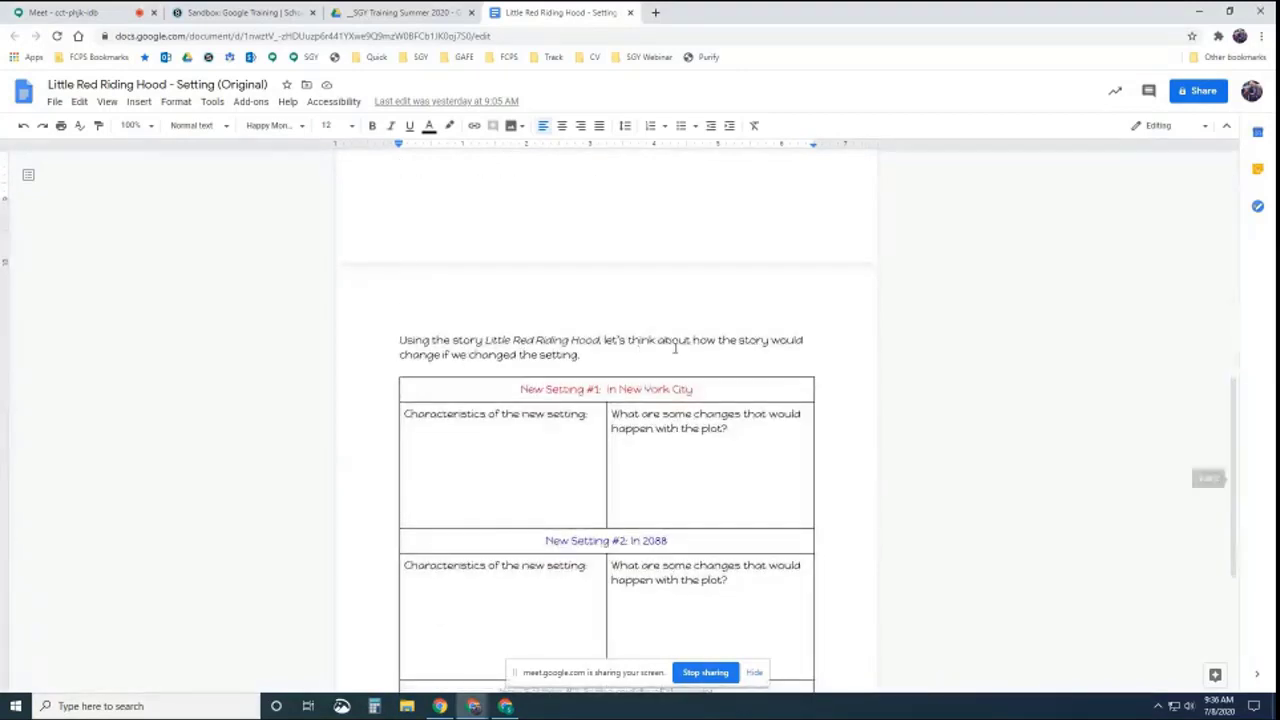
{"action": "scroll", "coordinate": [461, 293], "scroll_direction": "down", "scroll_amount": 1}
{"action": "left_click", "coordinate": [528, 308]}
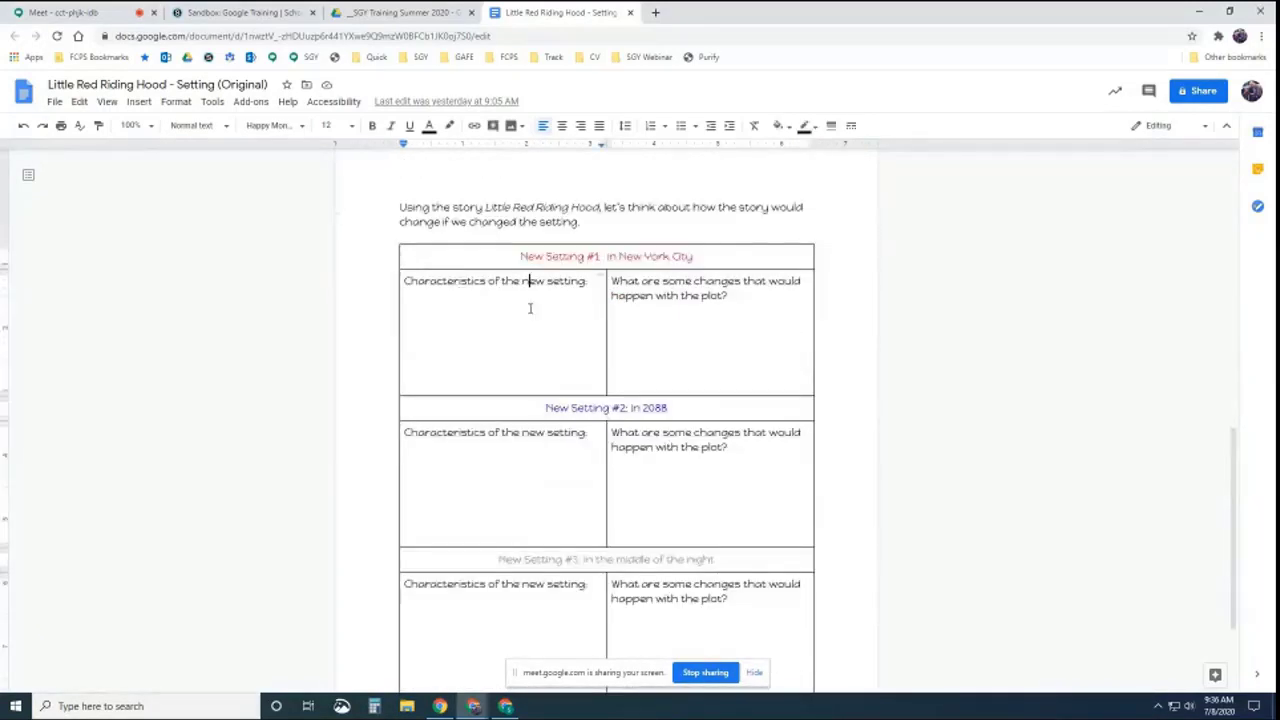
{"action": "left_click", "coordinate": [411, 318]}
{"action": "left_click", "coordinate": [500, 318]}
{"action": "left_click", "coordinate": [431, 338]}
{"action": "left_click", "coordinate": [412, 327]}
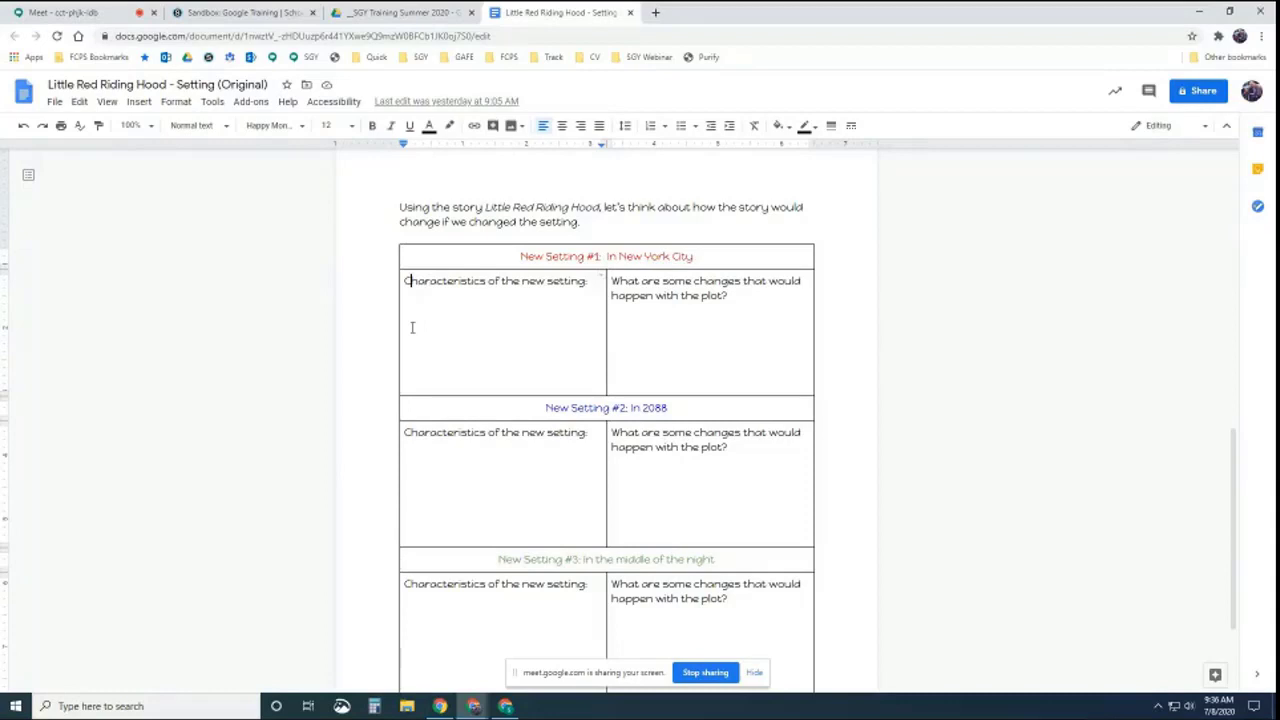
{"action": "left_click", "coordinate": [590, 295]}
{"action": "key", "text": "Return"}
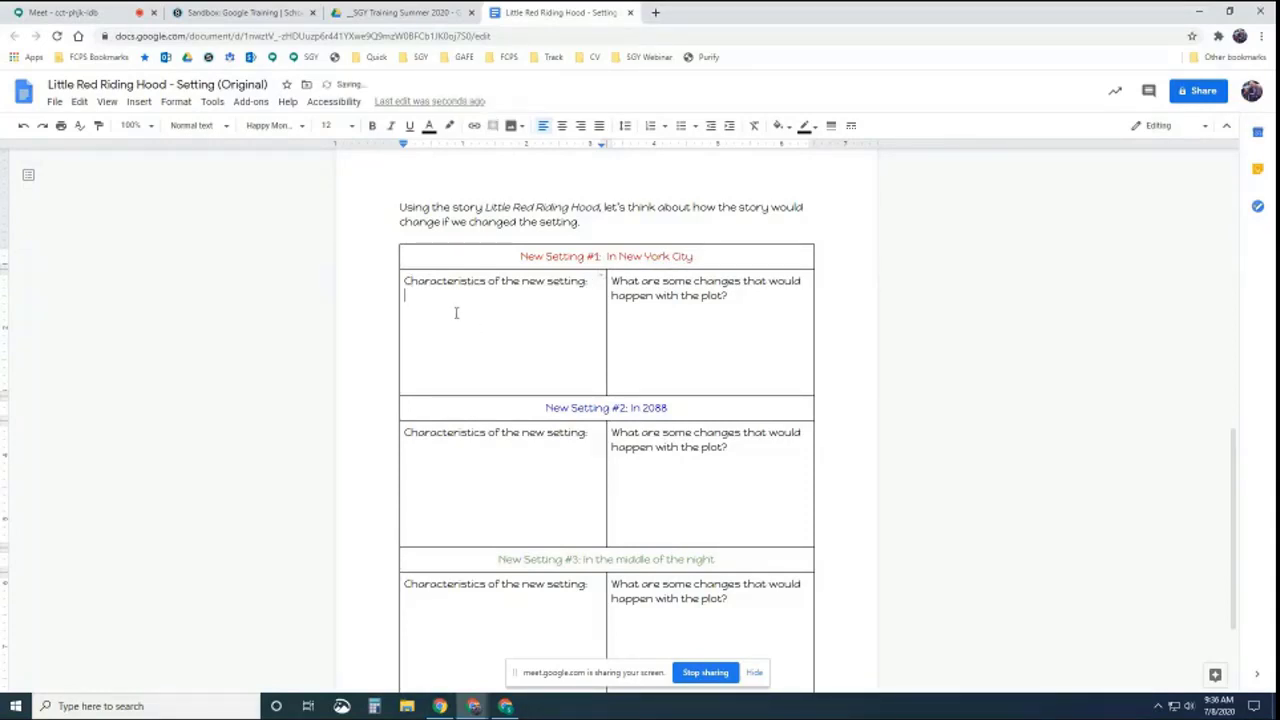
Review the edited original document and close it to return to Drive
{"action": "scroll", "coordinate": [543, 325], "scroll_direction": "up", "scroll_amount": 5}
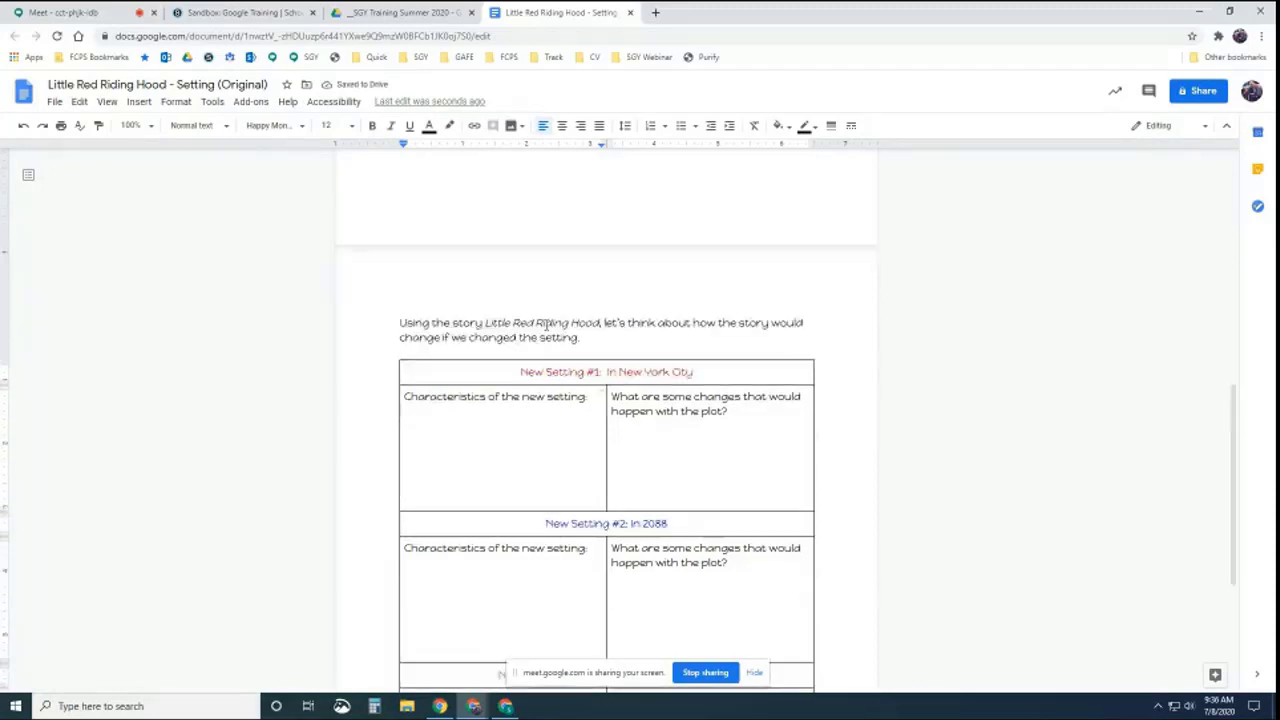
{"action": "scroll", "coordinate": [543, 325], "scroll_direction": "up", "scroll_amount": 8}
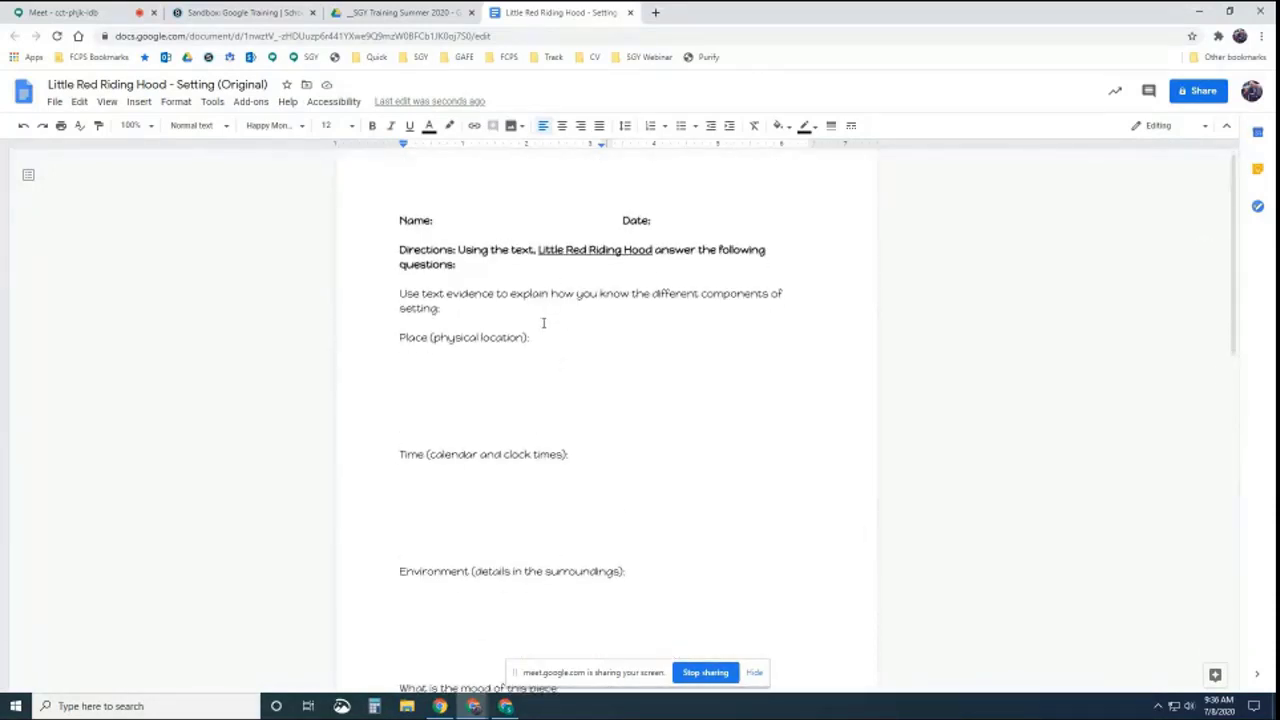
{"action": "scroll", "coordinate": [545, 325], "scroll_direction": "down", "scroll_amount": 8}
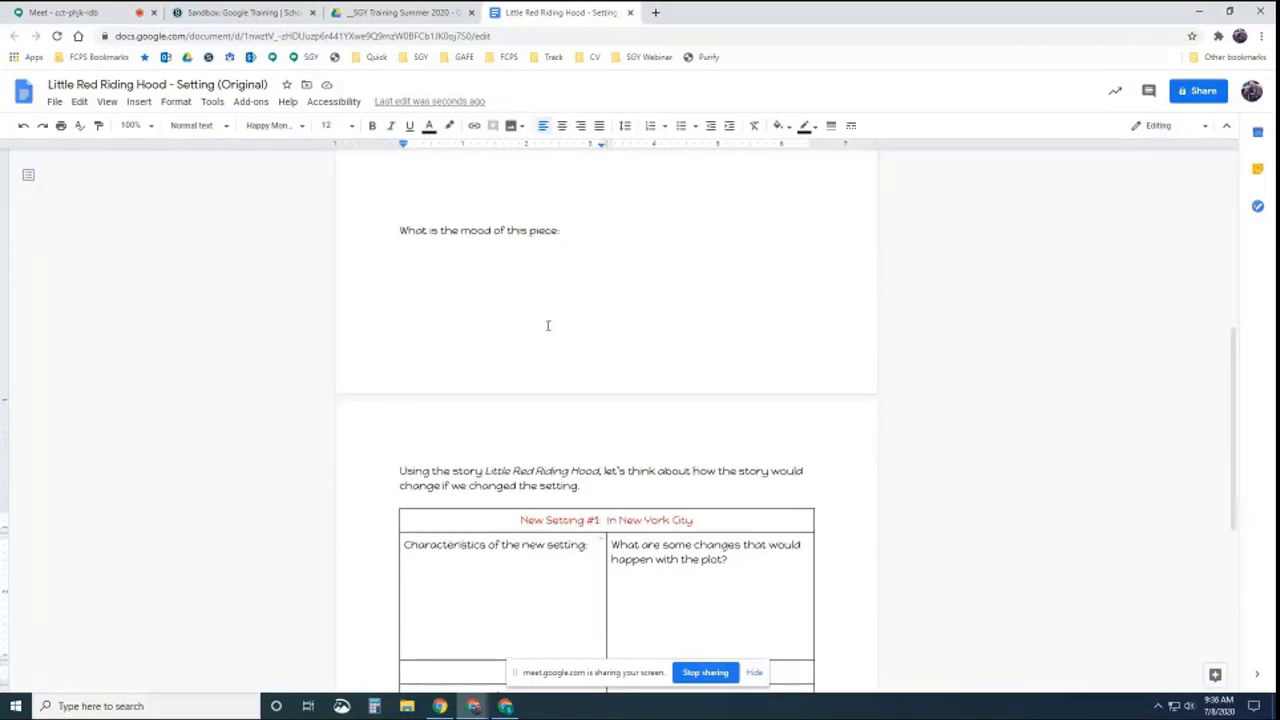
{"action": "scroll", "coordinate": [548, 325], "scroll_direction": "down", "scroll_amount": 5}
{"action": "scroll", "coordinate": [549, 329], "scroll_direction": "up", "scroll_amount": 4}
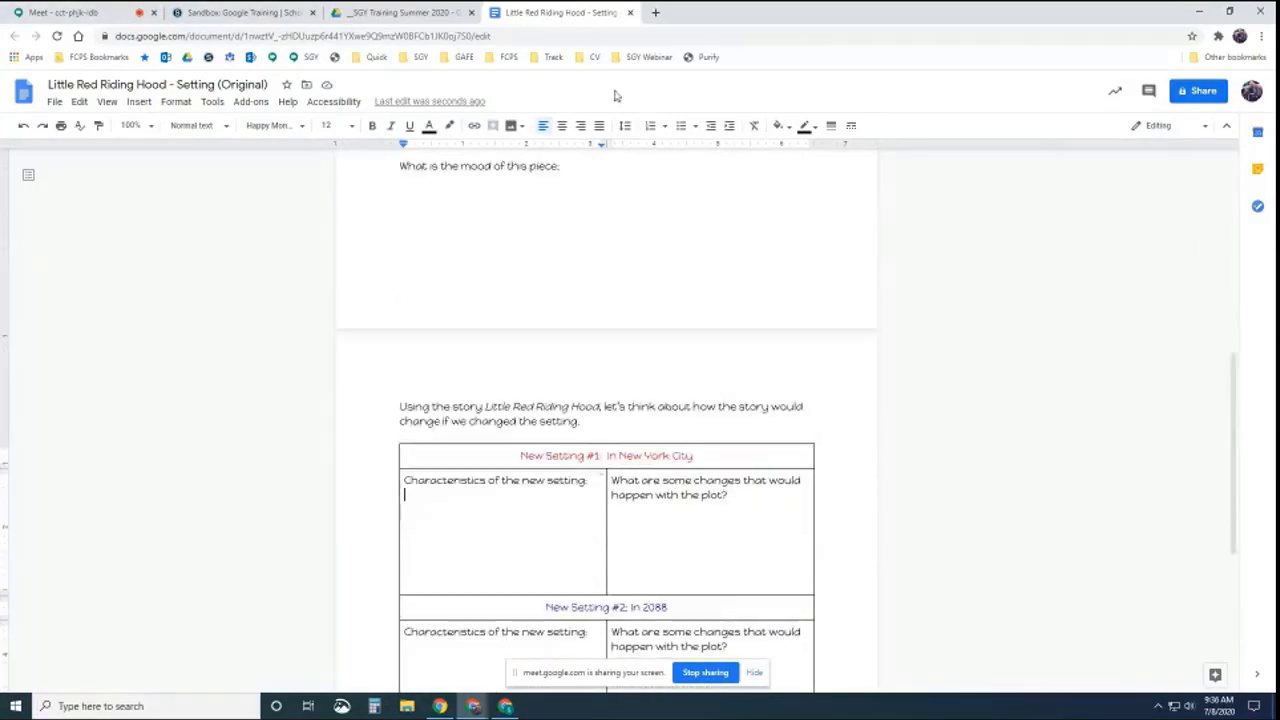
{"action": "left_click", "coordinate": [630, 13]}
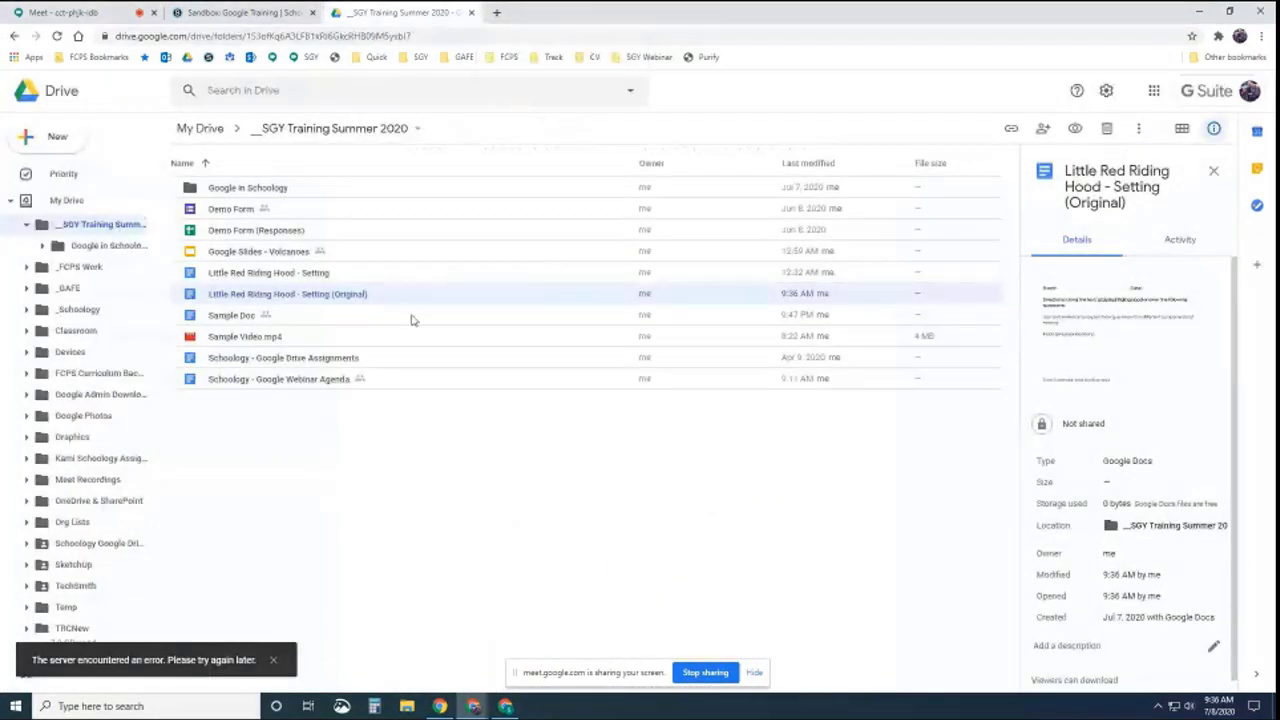
Open 'Little Red Riding Hood - Setting' and check its Place box and New York City answer cell
{"action": "double_click", "coordinate": [304, 276]}
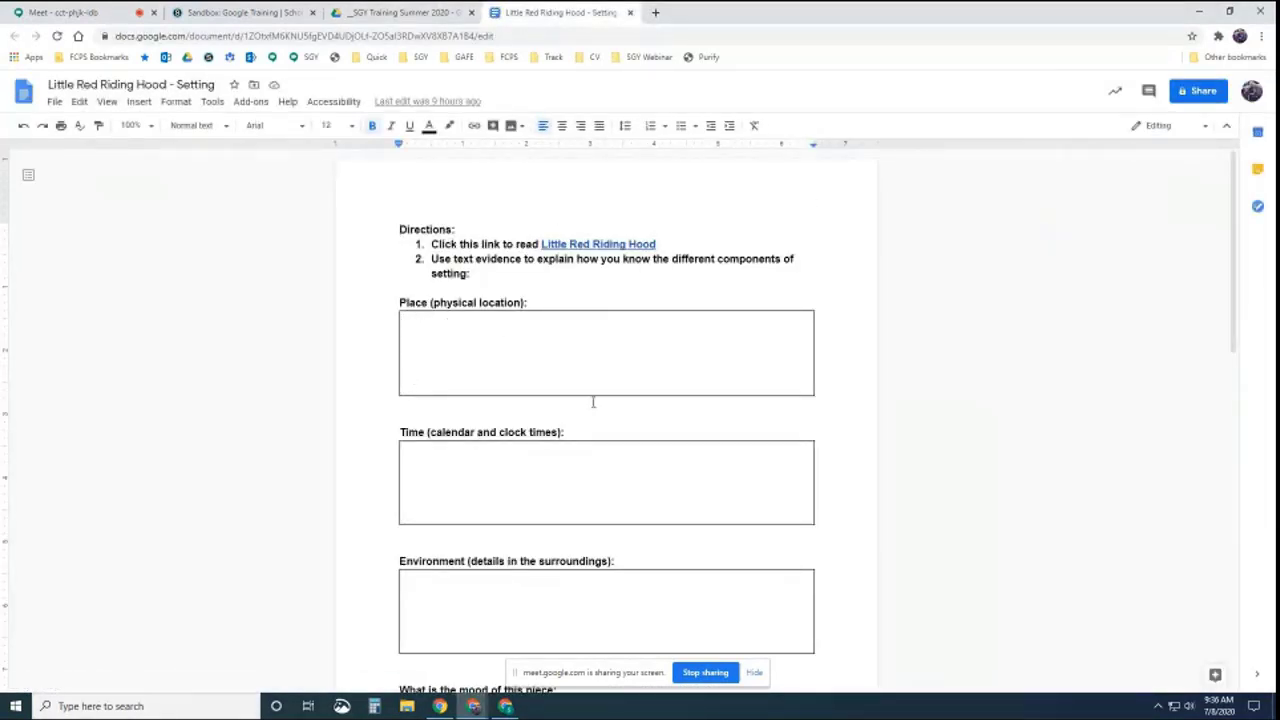
{"action": "left_click", "coordinate": [442, 336]}
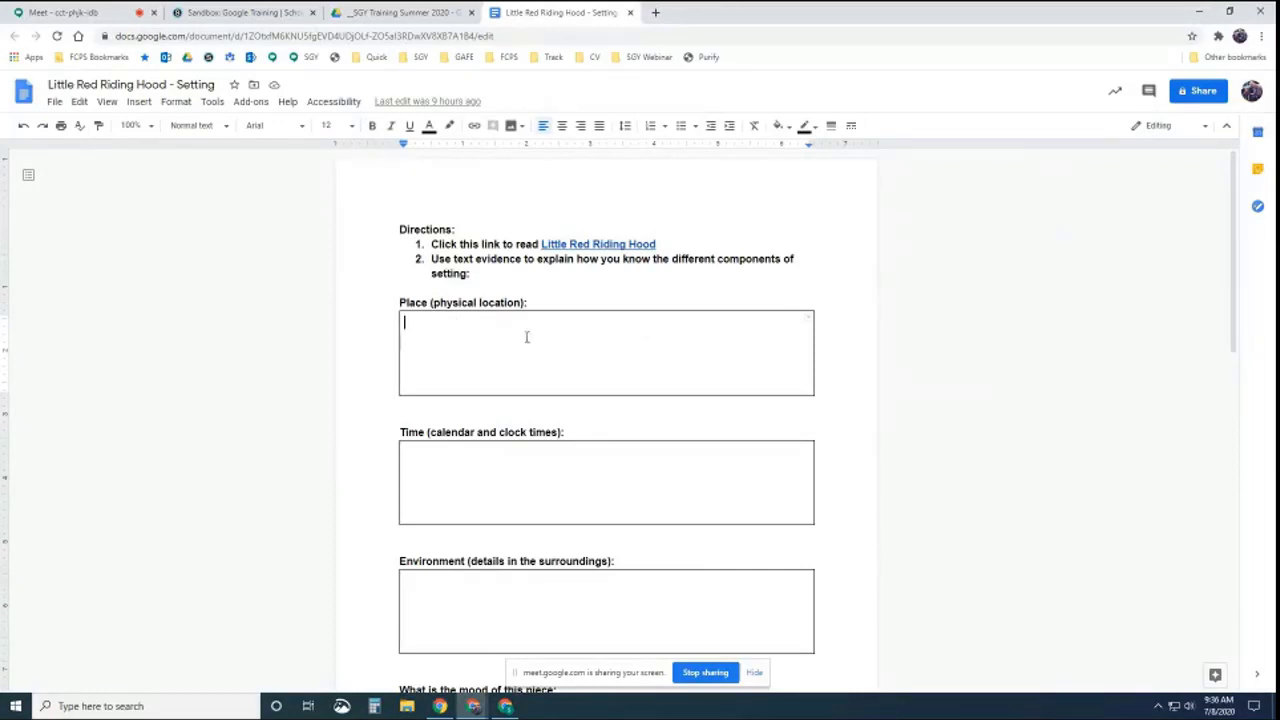
{"action": "scroll", "coordinate": [523, 346], "scroll_direction": "down", "scroll_amount": 7}
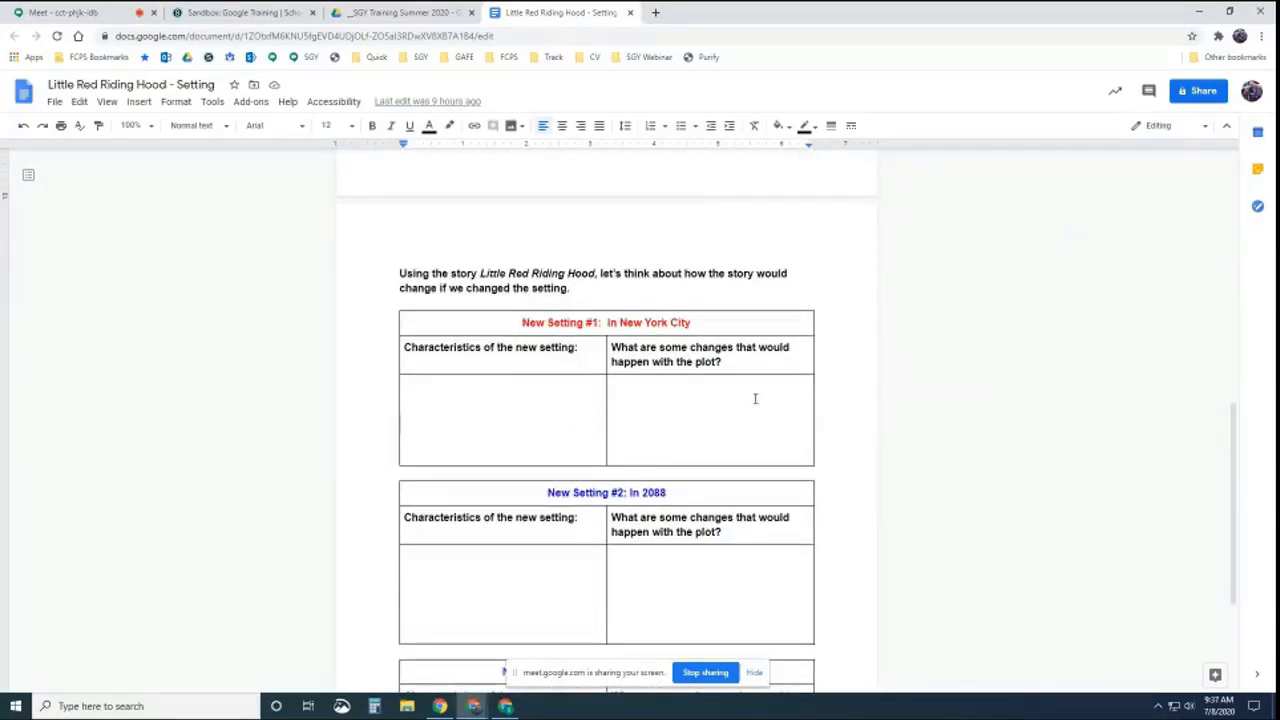
{"action": "left_click", "coordinate": [457, 405]}
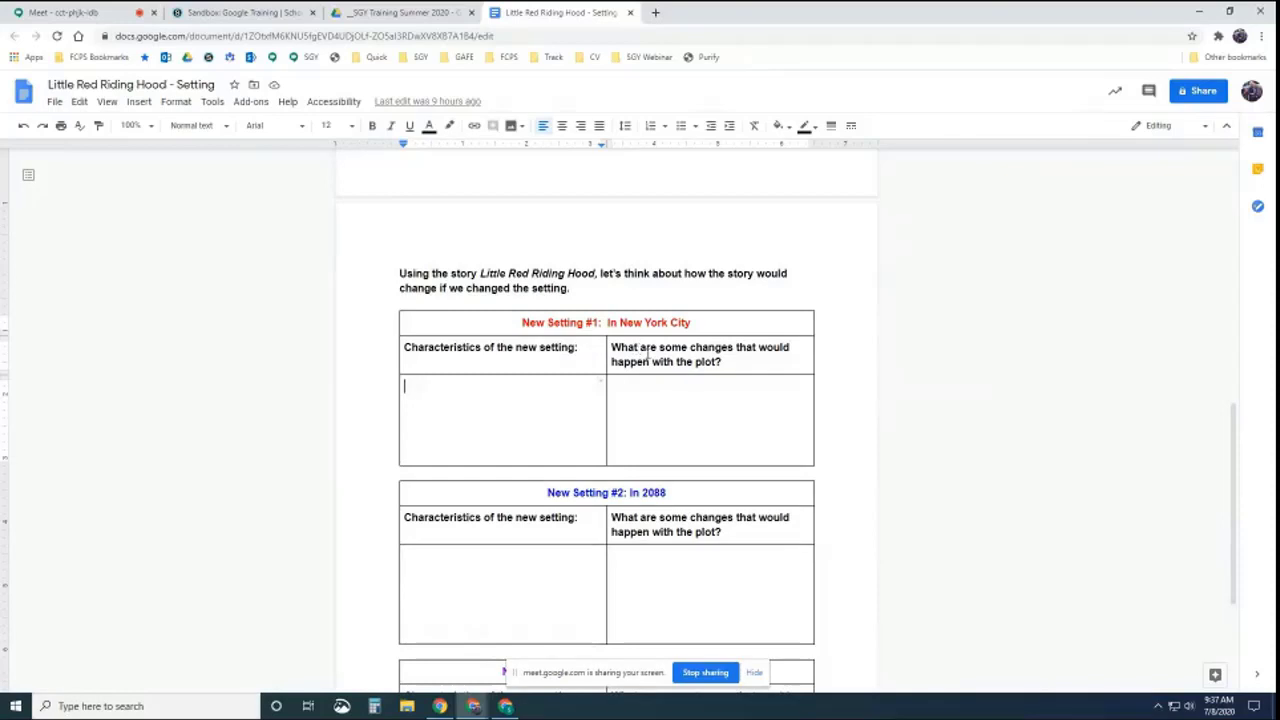
{"action": "scroll", "coordinate": [624, 354], "scroll_direction": "down", "scroll_amount": 2}
Check the New Setting #2 and #3 cells and the Place, Time and Environment answer boxes
{"action": "left_click", "coordinate": [523, 354]}
{"action": "left_click", "coordinate": [489, 531]}
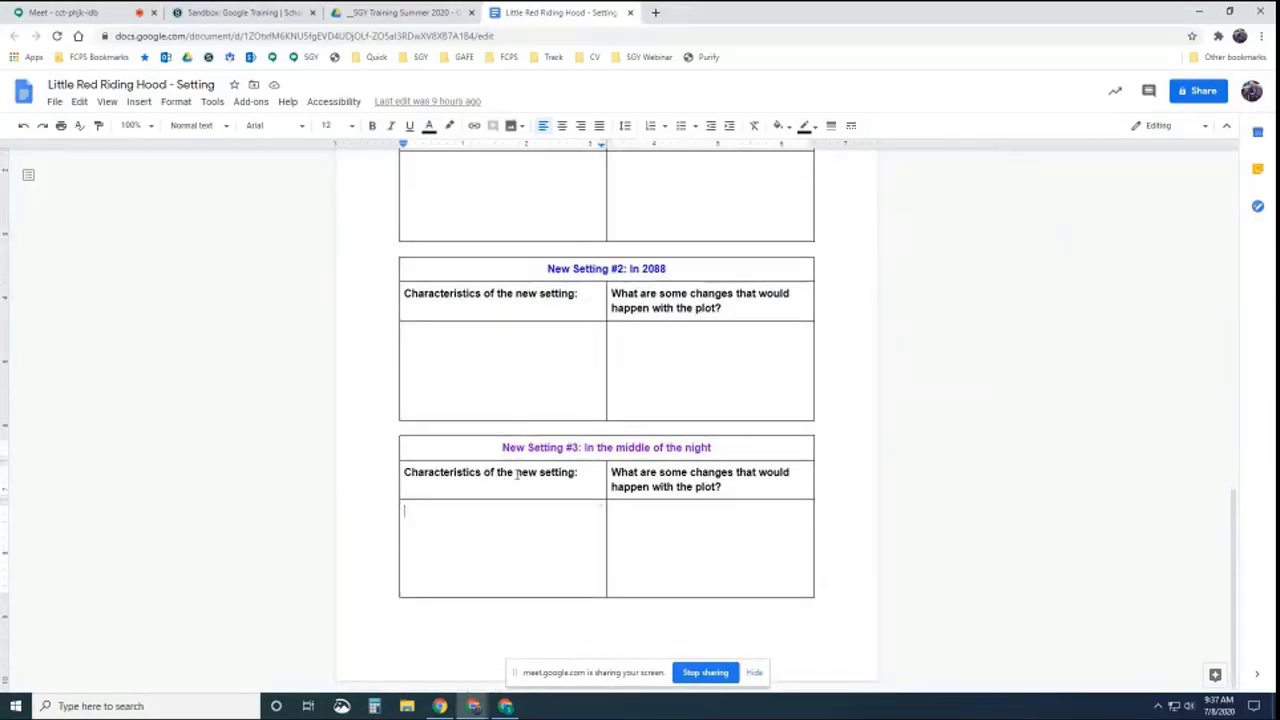
{"action": "scroll", "coordinate": [517, 467], "scroll_direction": "up", "scroll_amount": 15}
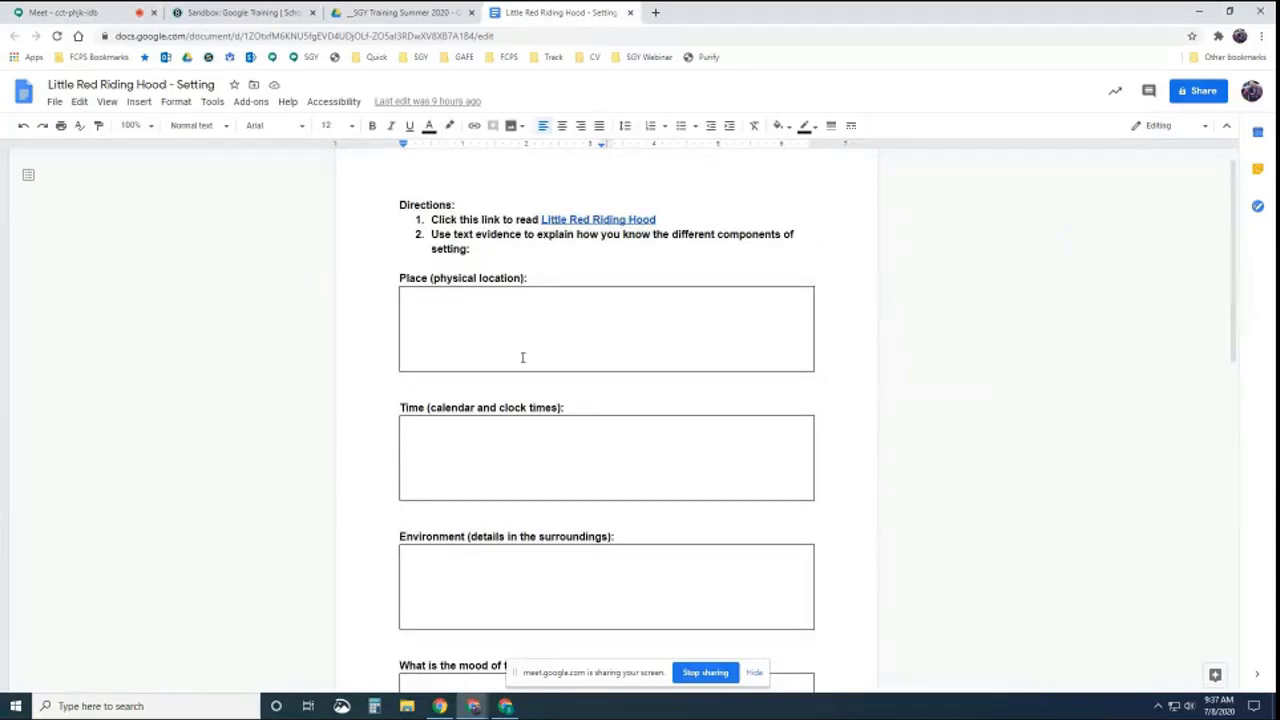
{"action": "left_click", "coordinate": [493, 321]}
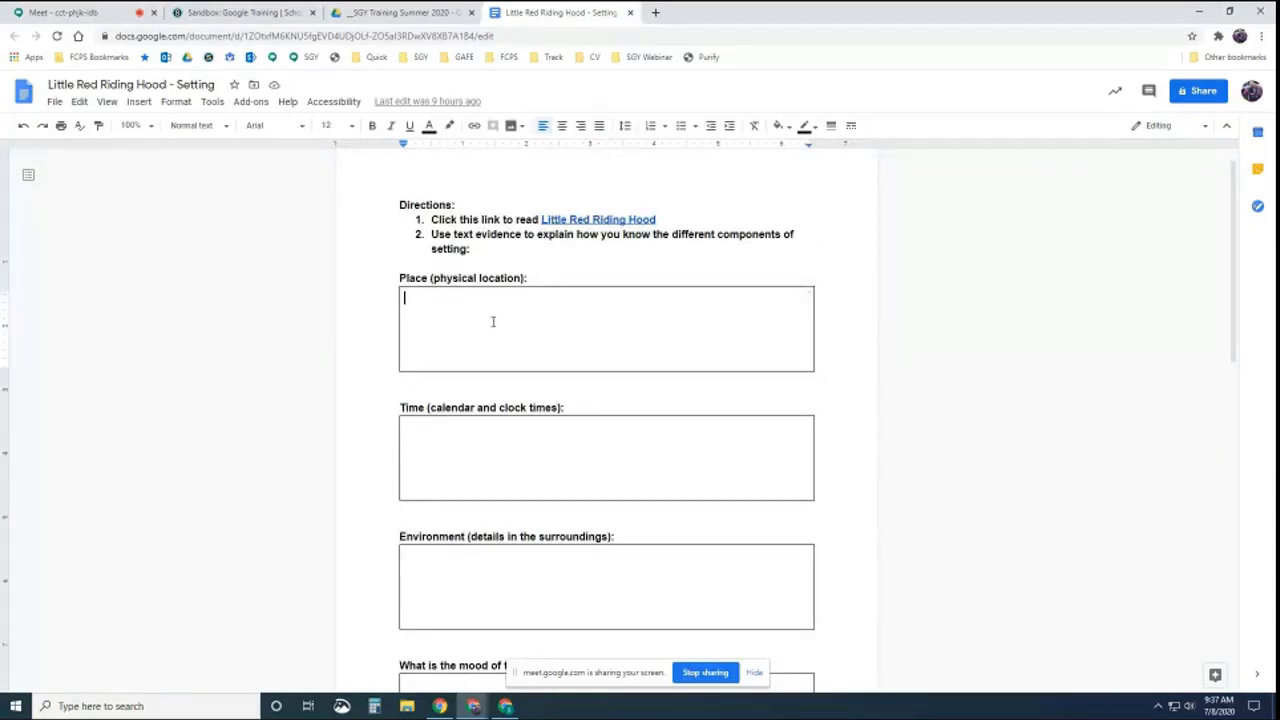
{"action": "left_click", "coordinate": [469, 443]}
{"action": "left_click", "coordinate": [442, 577]}
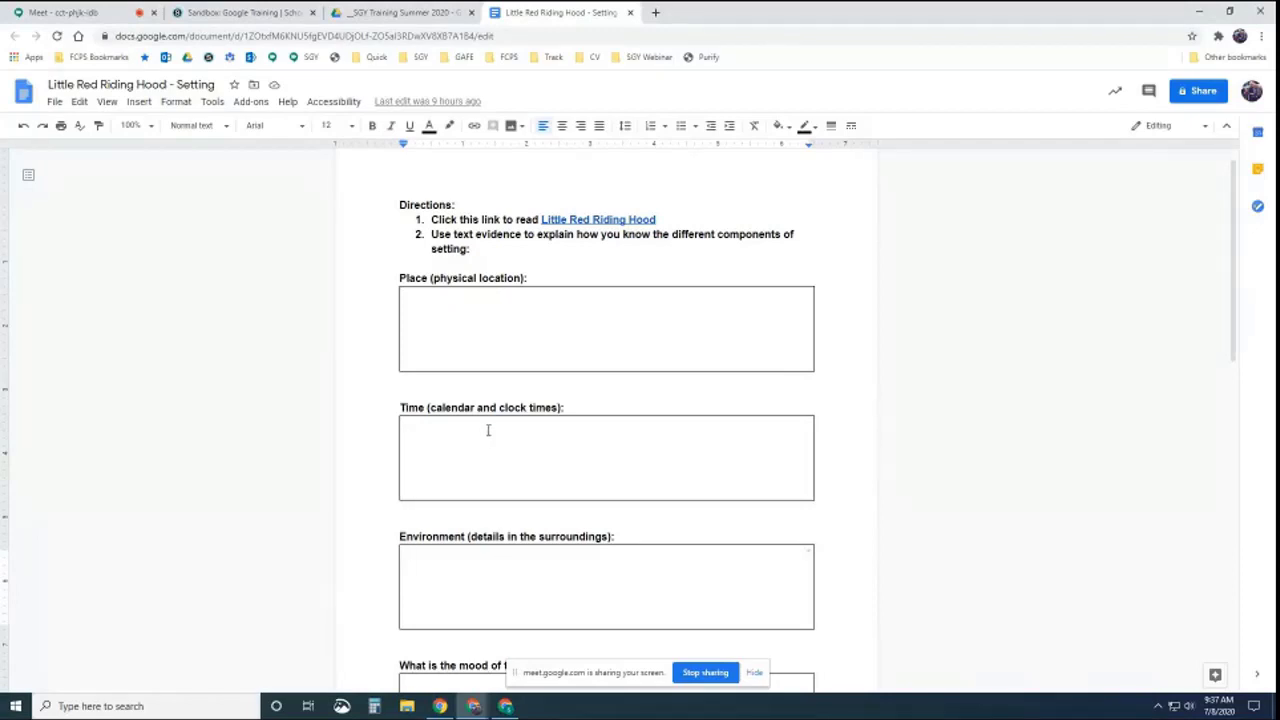
{"action": "scroll", "coordinate": [525, 256], "scroll_direction": "up", "scroll_amount": 1}
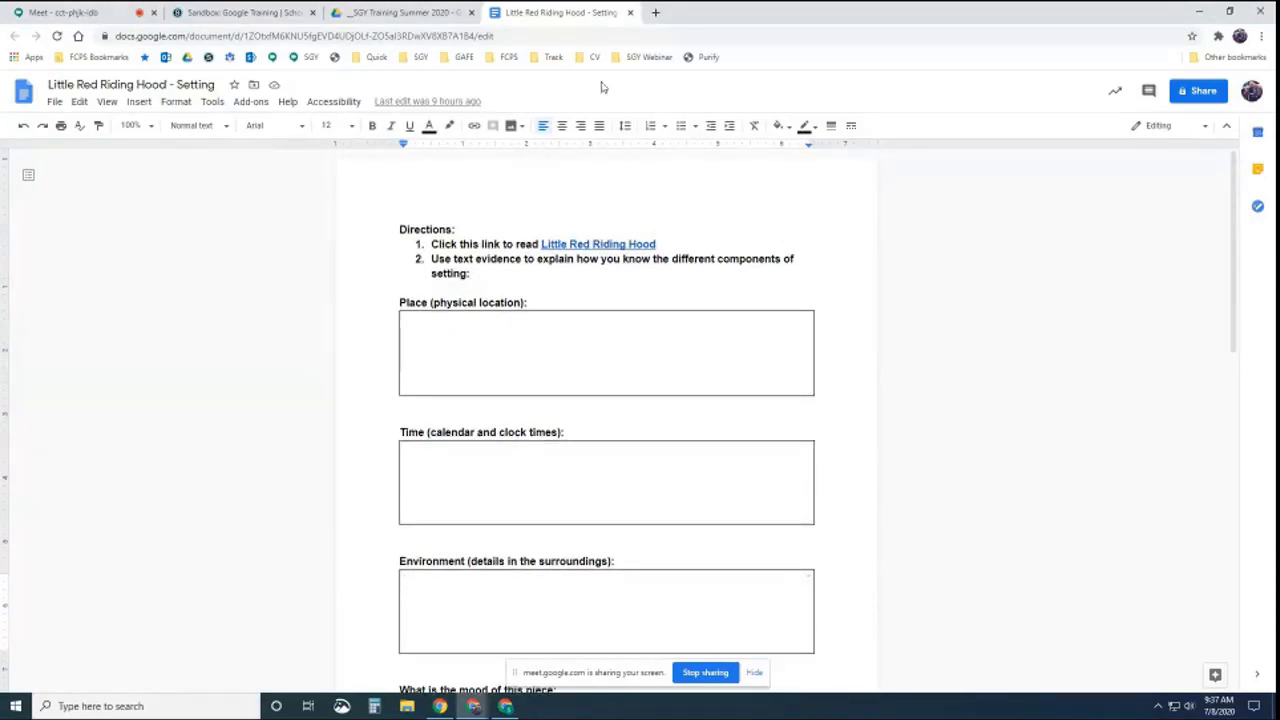
Close the revised Little Red Riding Hood - Setting document to return to the Drive folder
{"action": "left_click", "coordinate": [630, 13]}
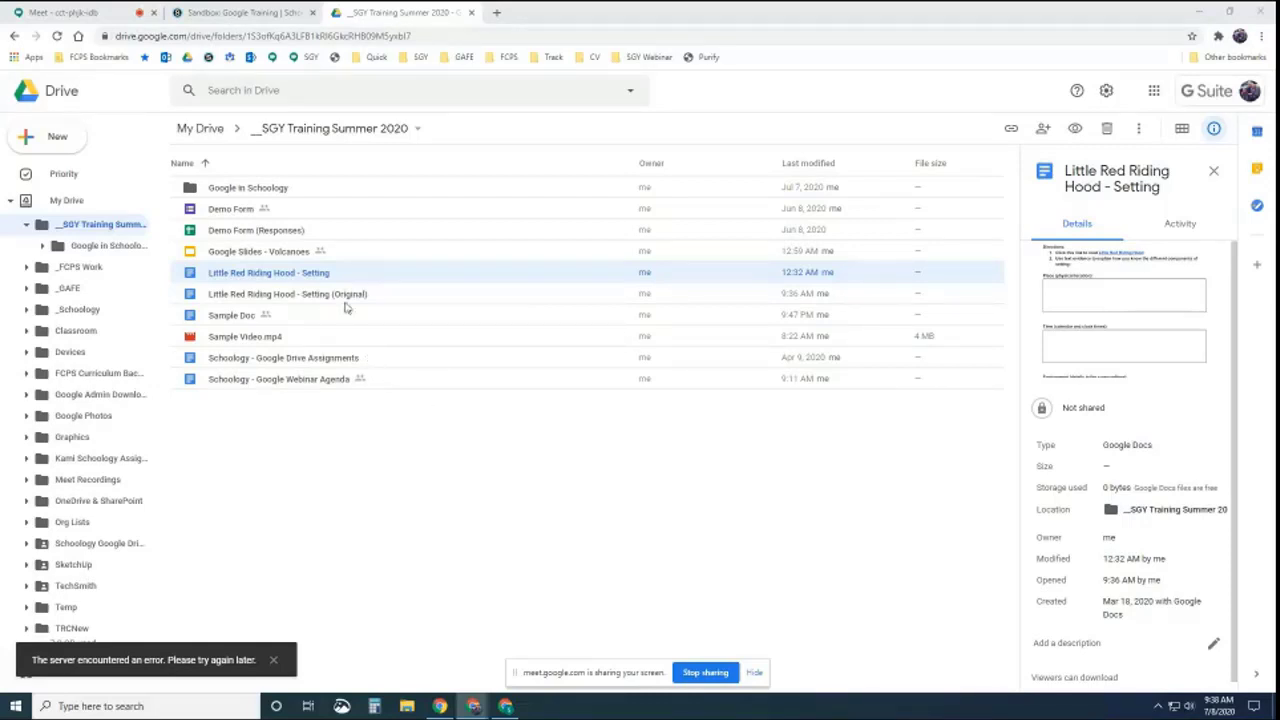
Start a new assignment in Sandbox: Google Training named 'GD Assignment 2'
{"action": "left_click", "coordinate": [288, 10]}
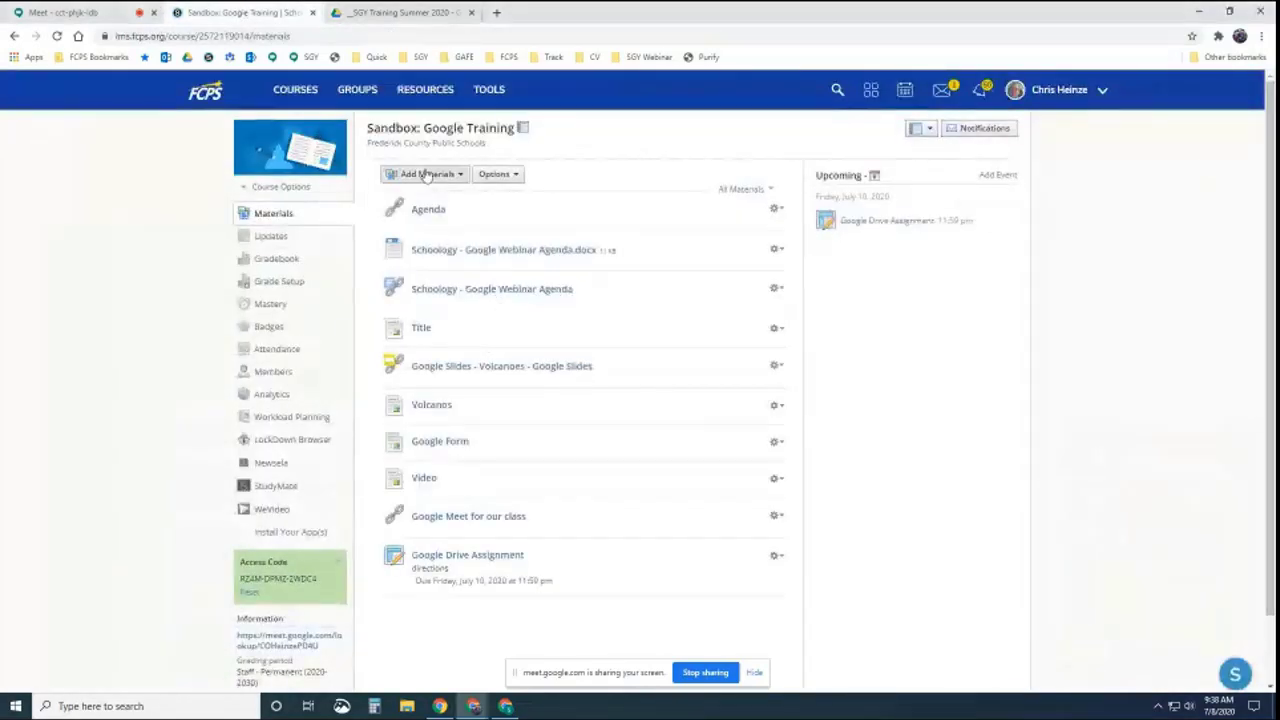
{"action": "left_click", "coordinate": [455, 174]}
{"action": "left_click", "coordinate": [451, 224]}
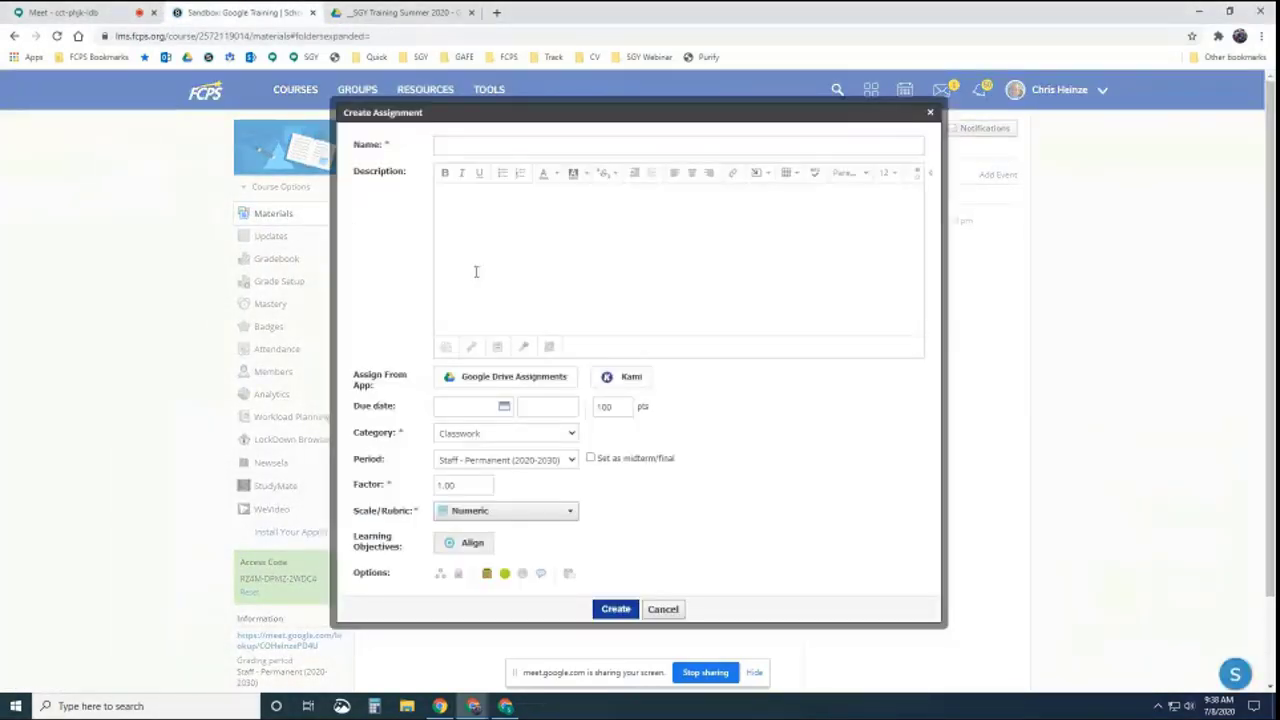
{"action": "left_click", "coordinate": [511, 143]}
{"action": "type", "text": "GD Assignment 2"}
Attach the Little Red Riding Hood - Setting doc from the __SGY Training Summer 2020 folder as a Google Drive assignment
{"action": "left_click", "coordinate": [515, 376]}
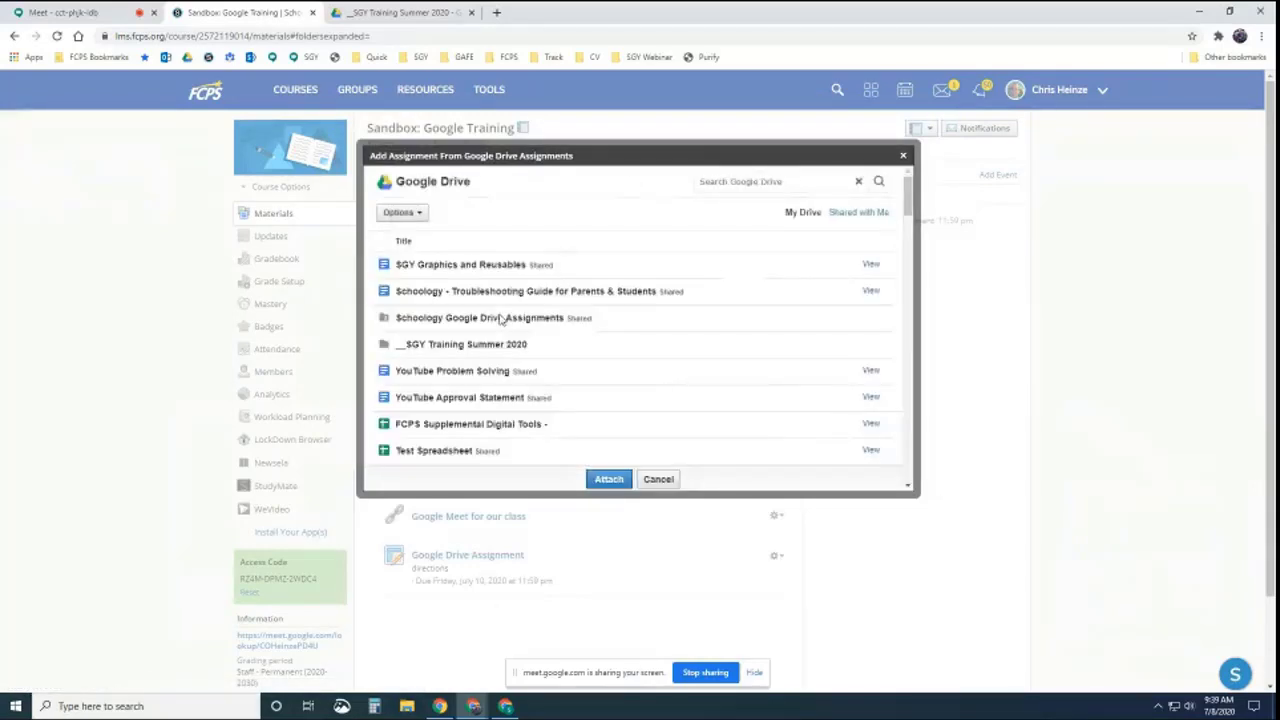
{"action": "left_click", "coordinate": [470, 343]}
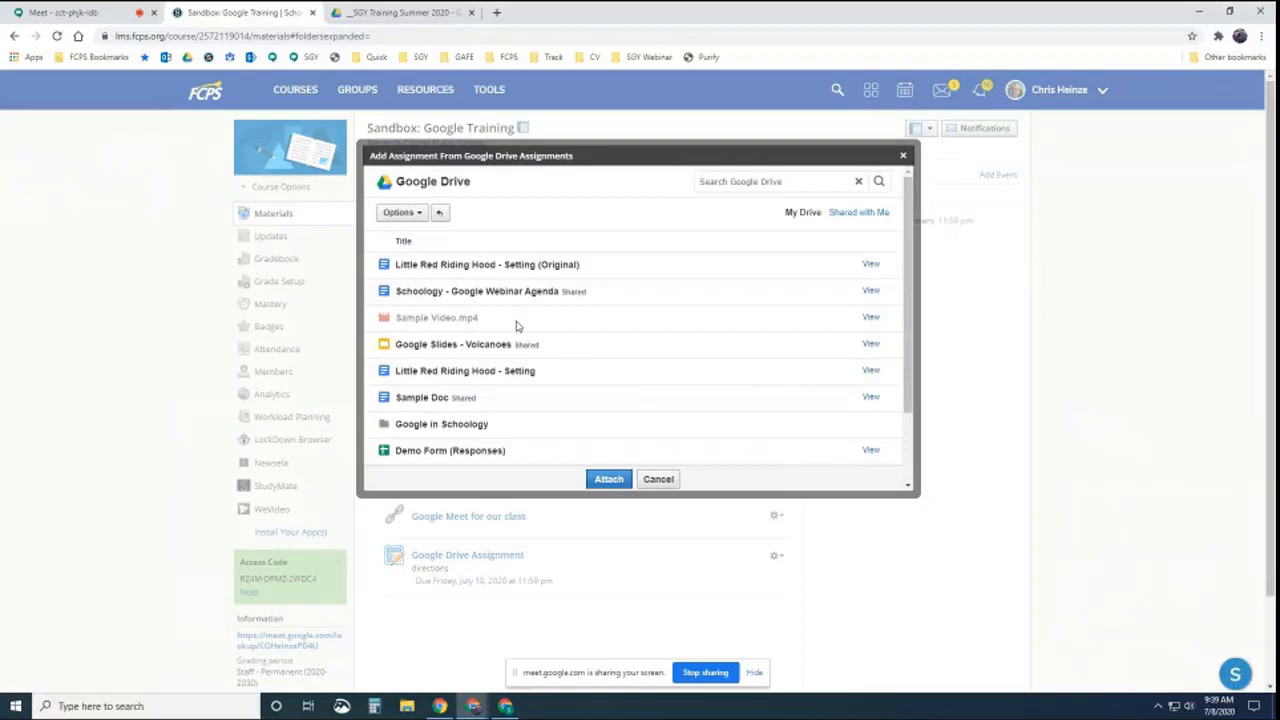
{"action": "left_click", "coordinate": [423, 375]}
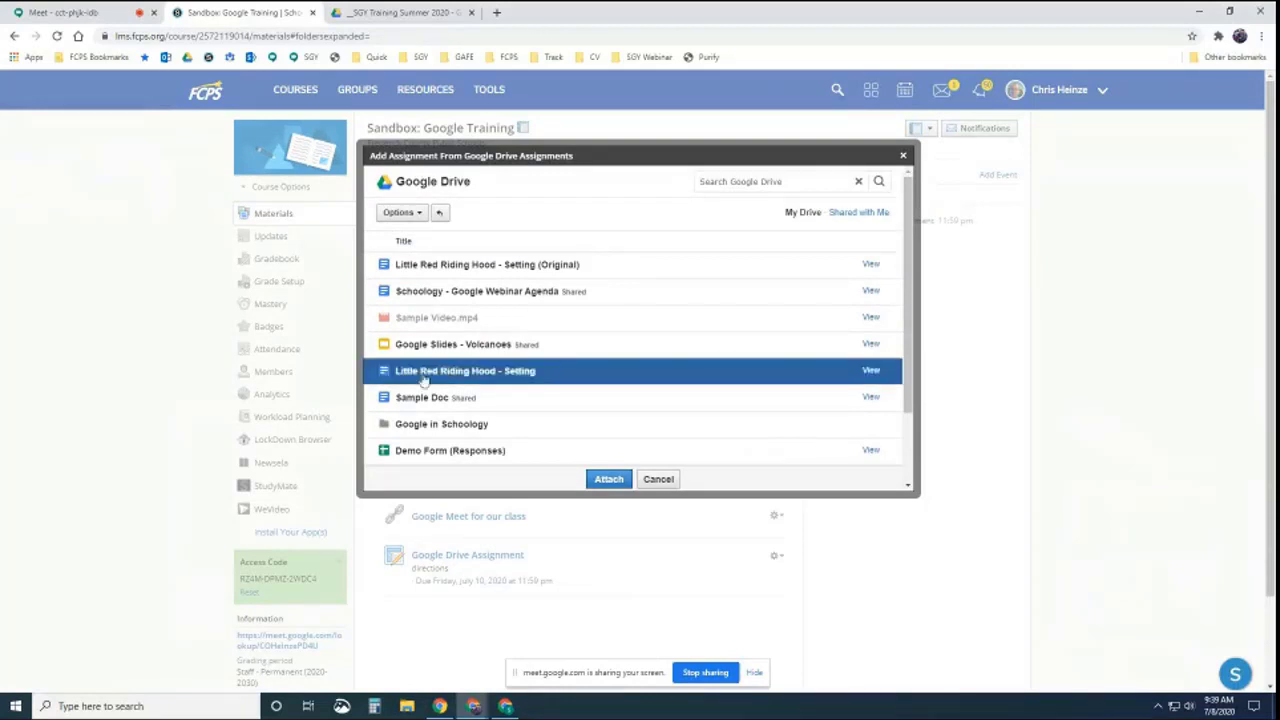
{"action": "left_click", "coordinate": [612, 480]}
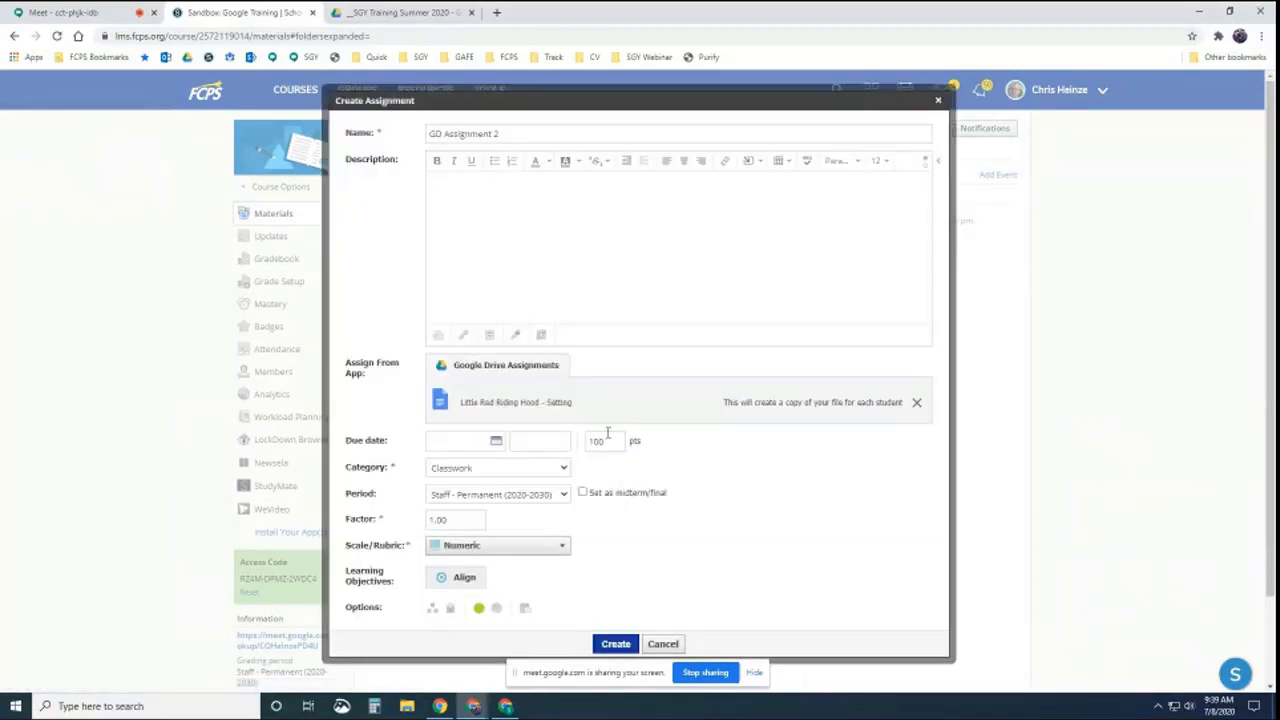
Set the due date to July 10 and the points to 10
{"action": "left_click", "coordinate": [494, 442]}
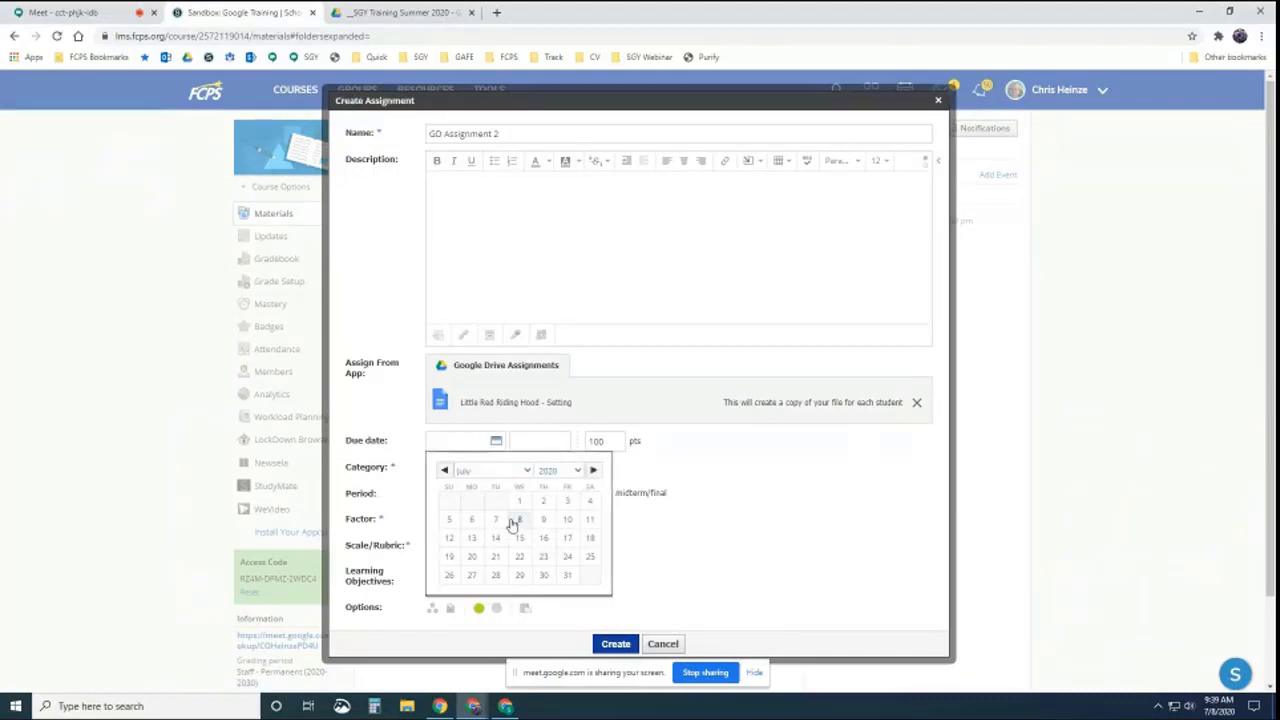
{"action": "left_click", "coordinate": [569, 520]}
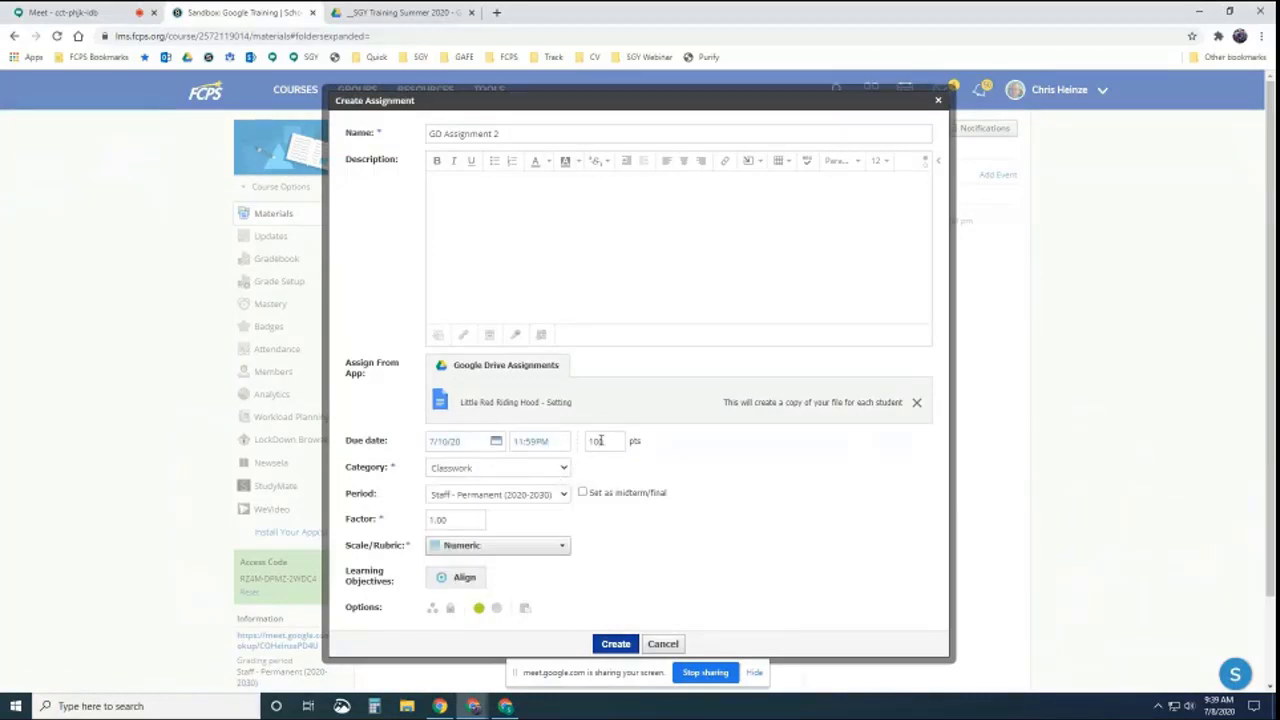
{"action": "left_click", "coordinate": [601, 441]}
{"action": "key", "text": "BackSpace"}
{"action": "left_click", "coordinate": [787, 464]}
{"action": "left_click", "coordinate": [547, 220]}
Record a short audio-only clip for the assignment description
{"action": "left_click", "coordinate": [516, 337]}
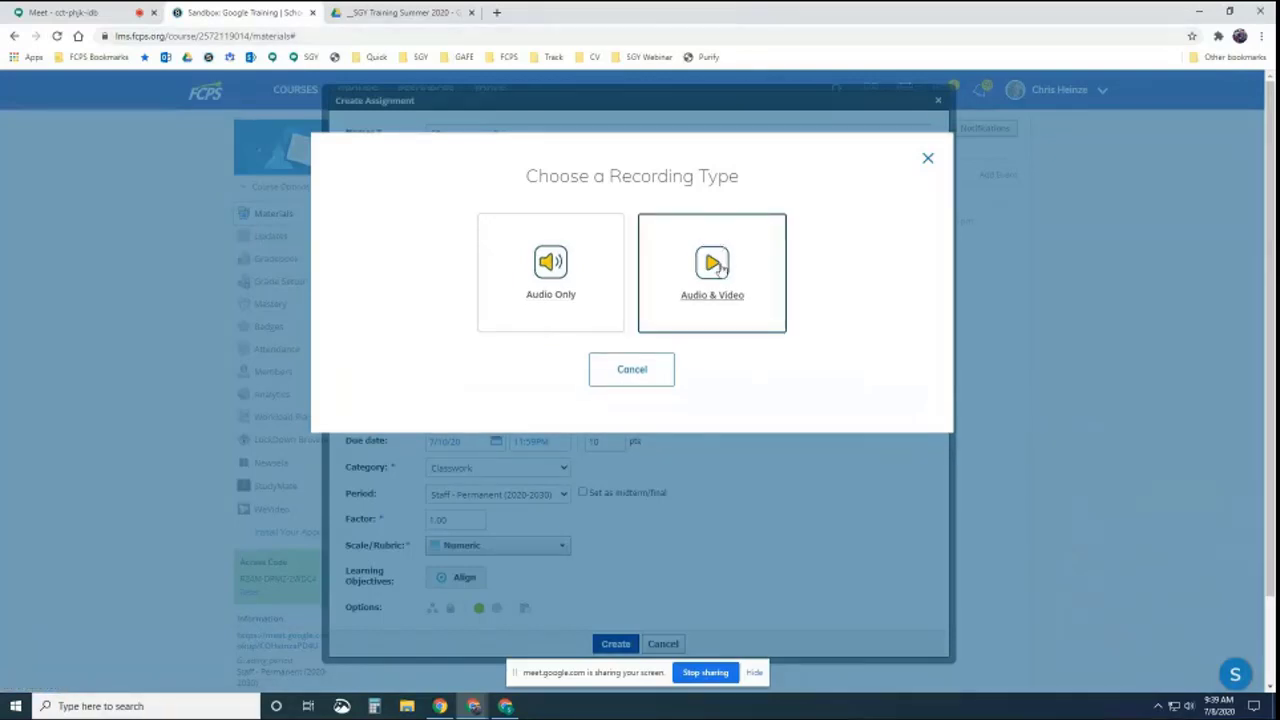
{"action": "left_click", "coordinate": [558, 268]}
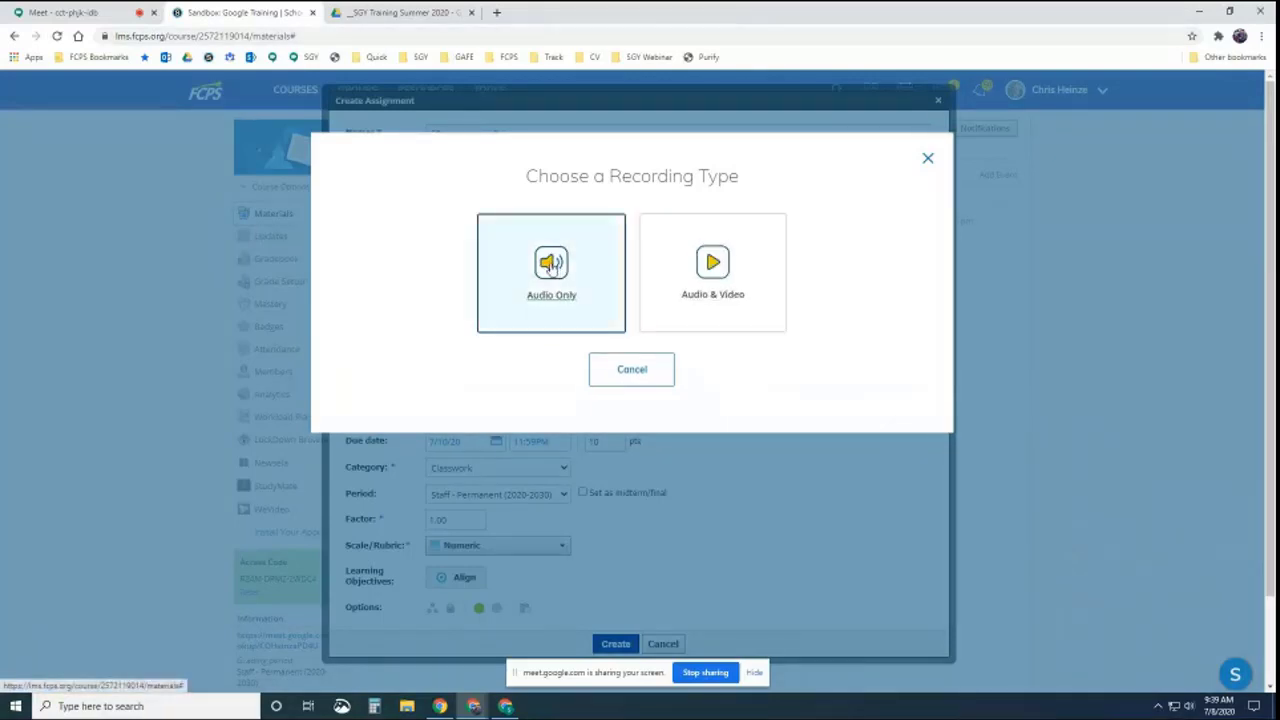
{"action": "left_click", "coordinate": [629, 452]}
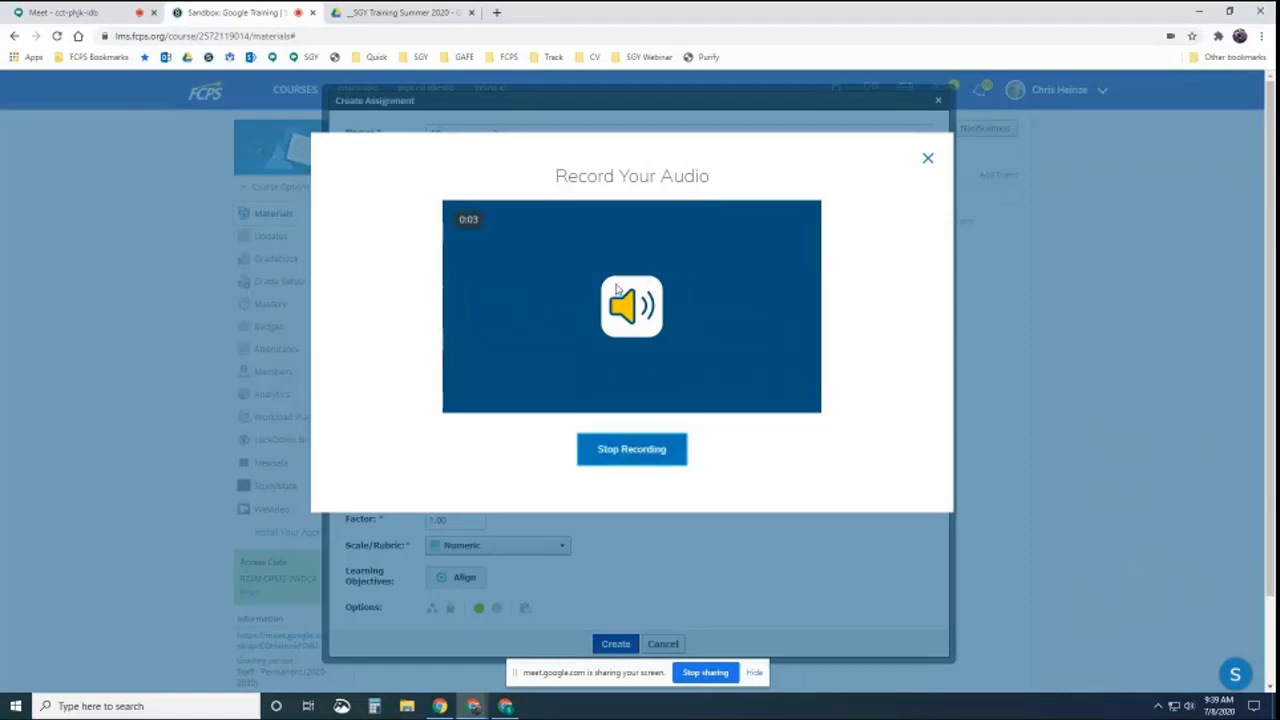
{"action": "left_click", "coordinate": [640, 450]}
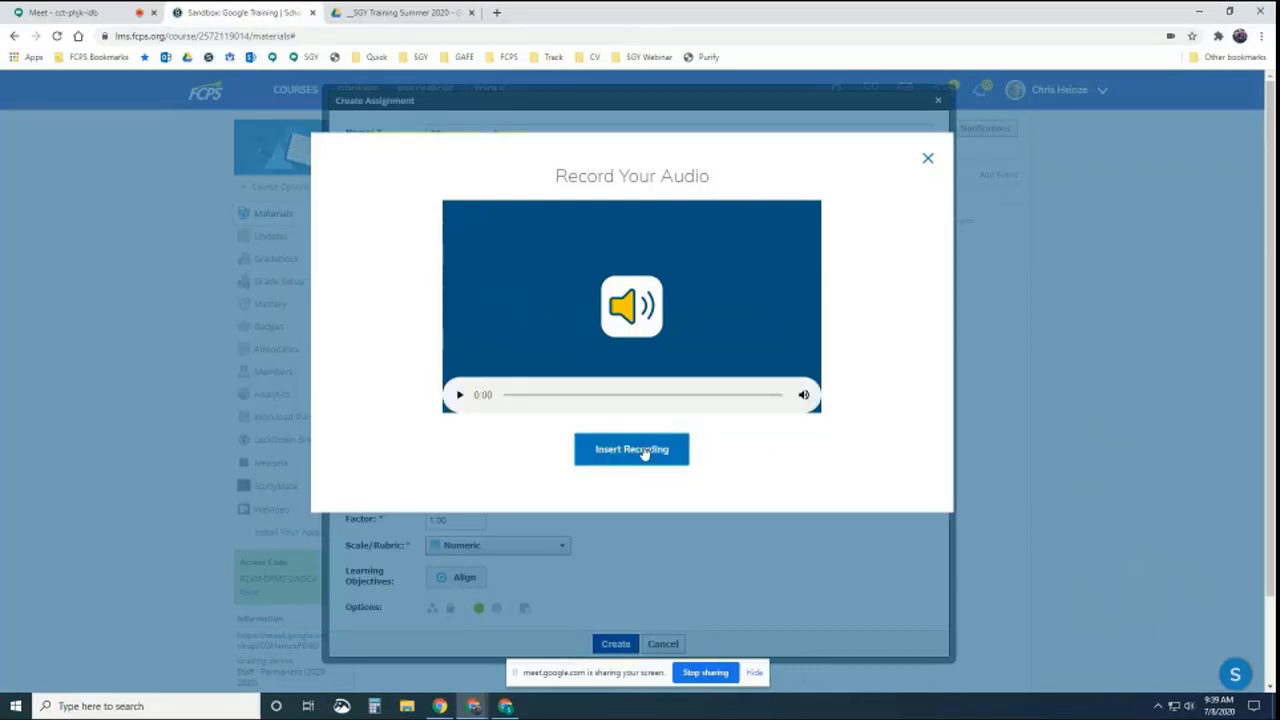
Insert the audio recording into the description and create GD Assignment 2
{"action": "left_click", "coordinate": [643, 451]}
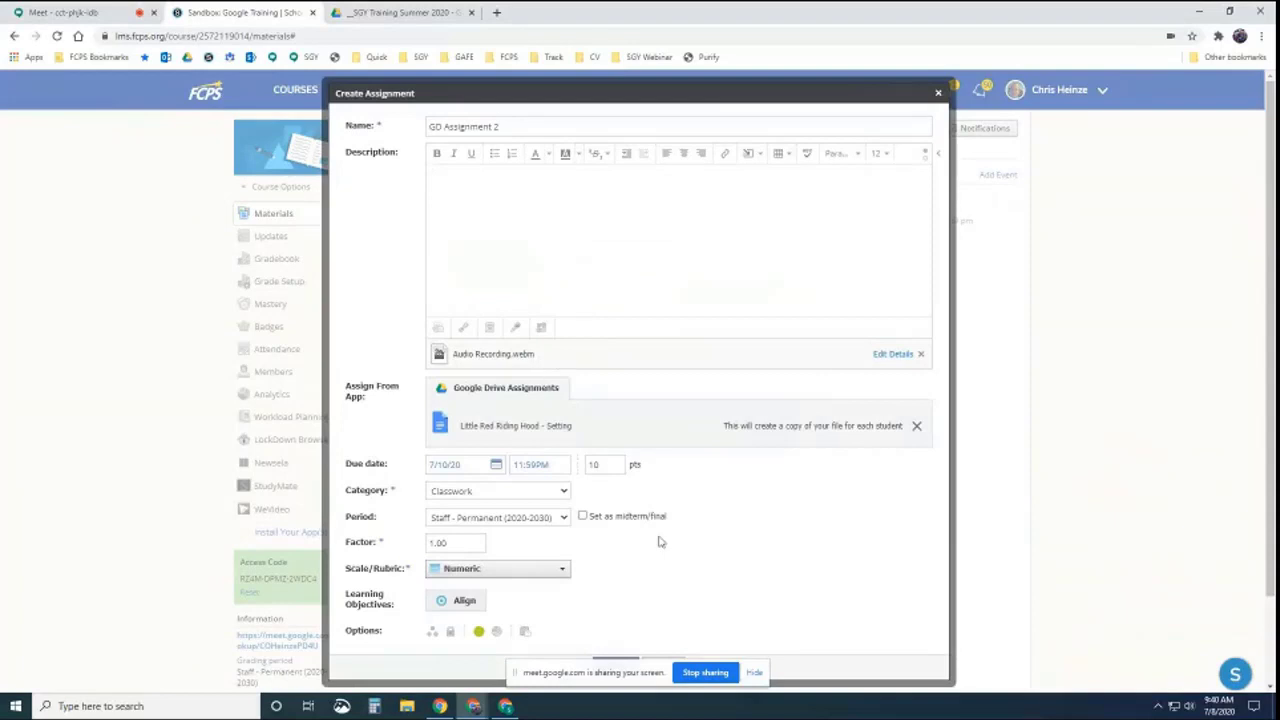
{"action": "scroll", "coordinate": [703, 544], "scroll_direction": "down", "scroll_amount": 2}
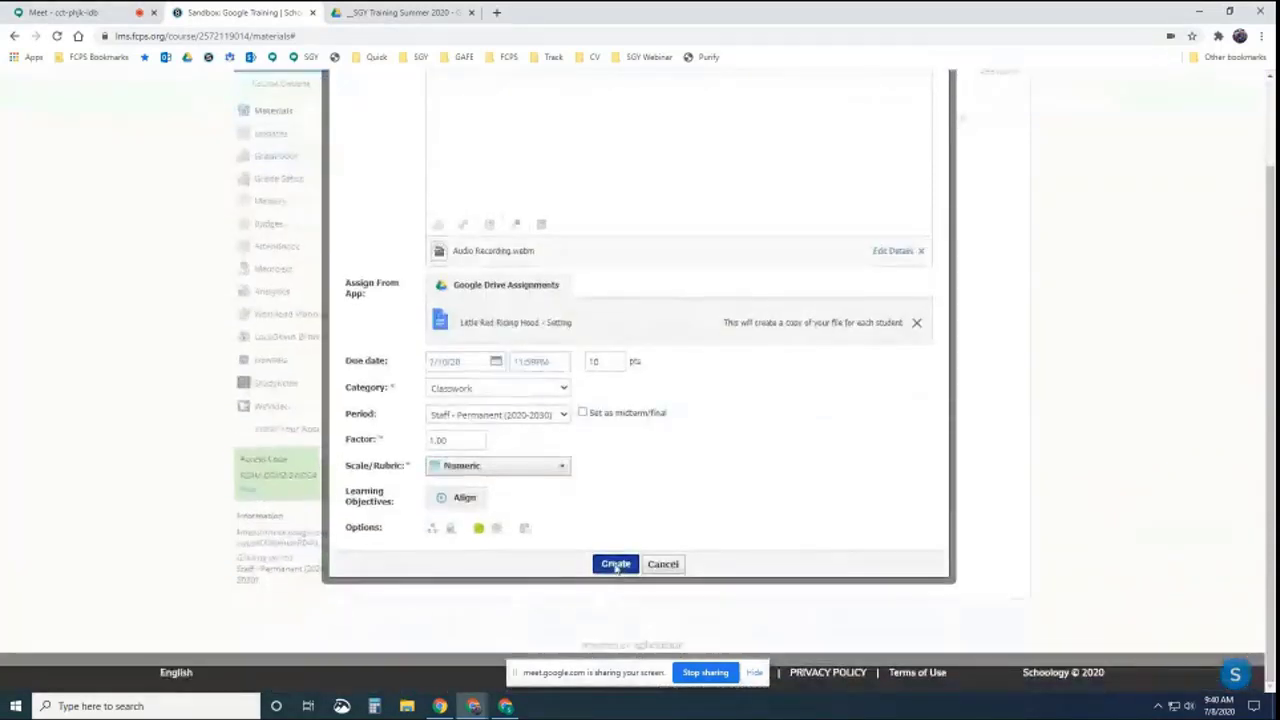
{"action": "left_click", "coordinate": [614, 566]}
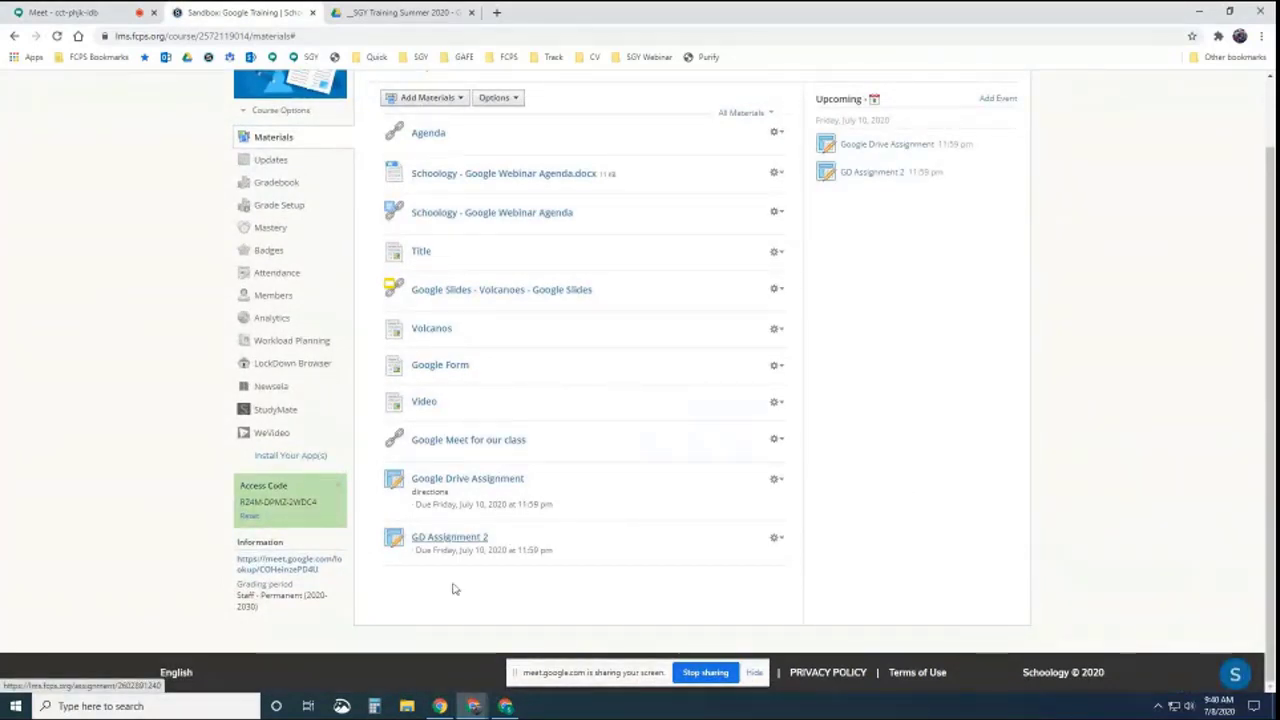
{"action": "left_click", "coordinate": [508, 706]}
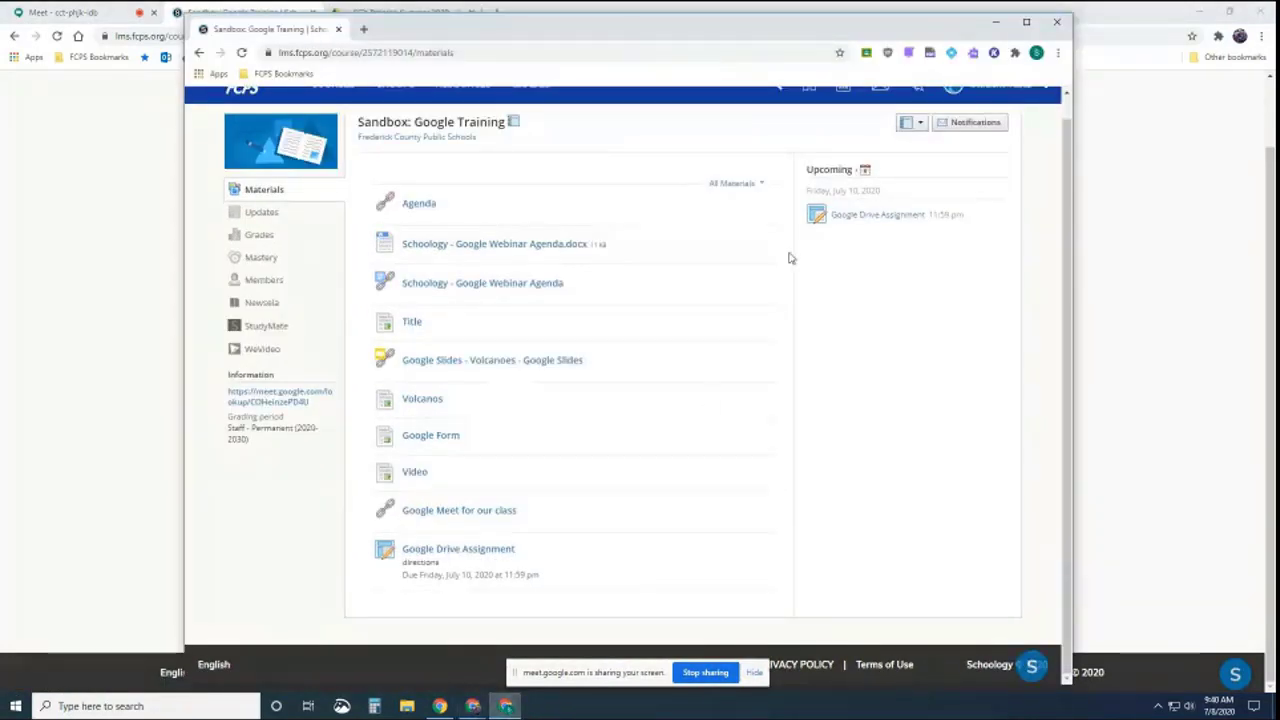
{"action": "mouse_move", "coordinate": [795, 37]}
{"action": "left_mouse_down"}
{"action": "mouse_move", "coordinate": [809, 34]}
{"action": "mouse_move", "coordinate": [801, 41]}
{"action": "left_mouse_up"}
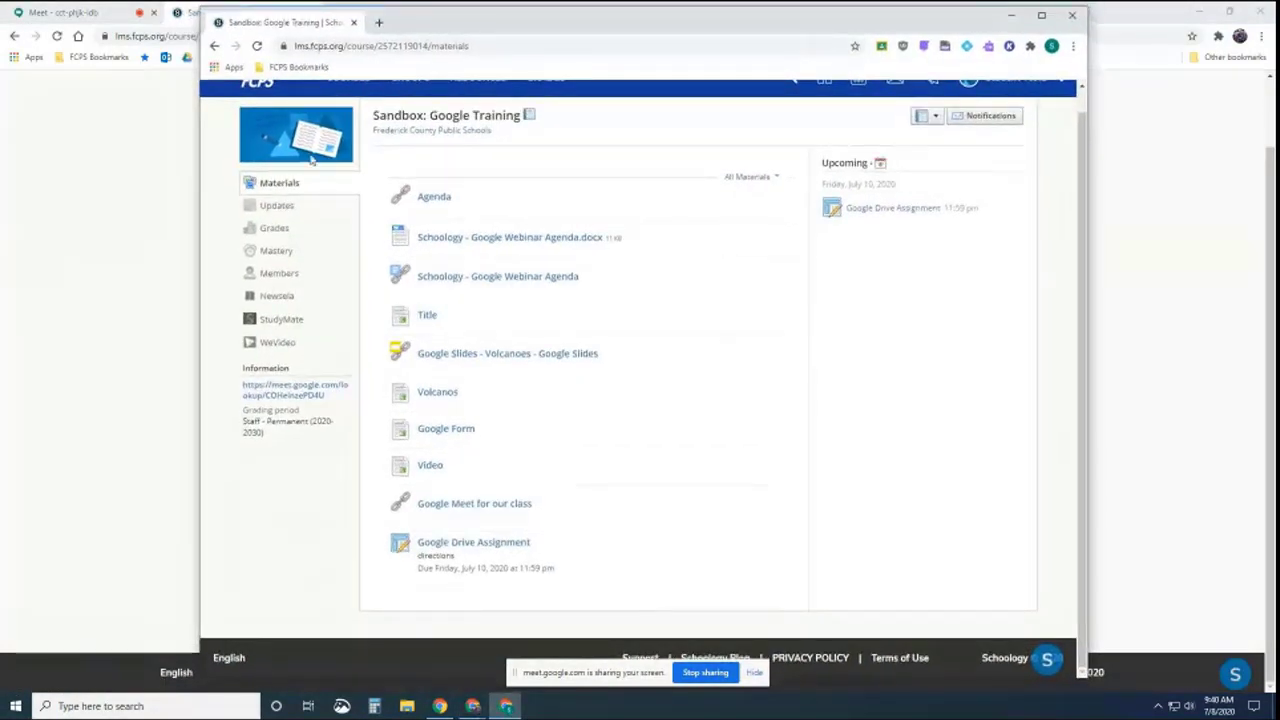
{"action": "left_click", "coordinate": [257, 46]}
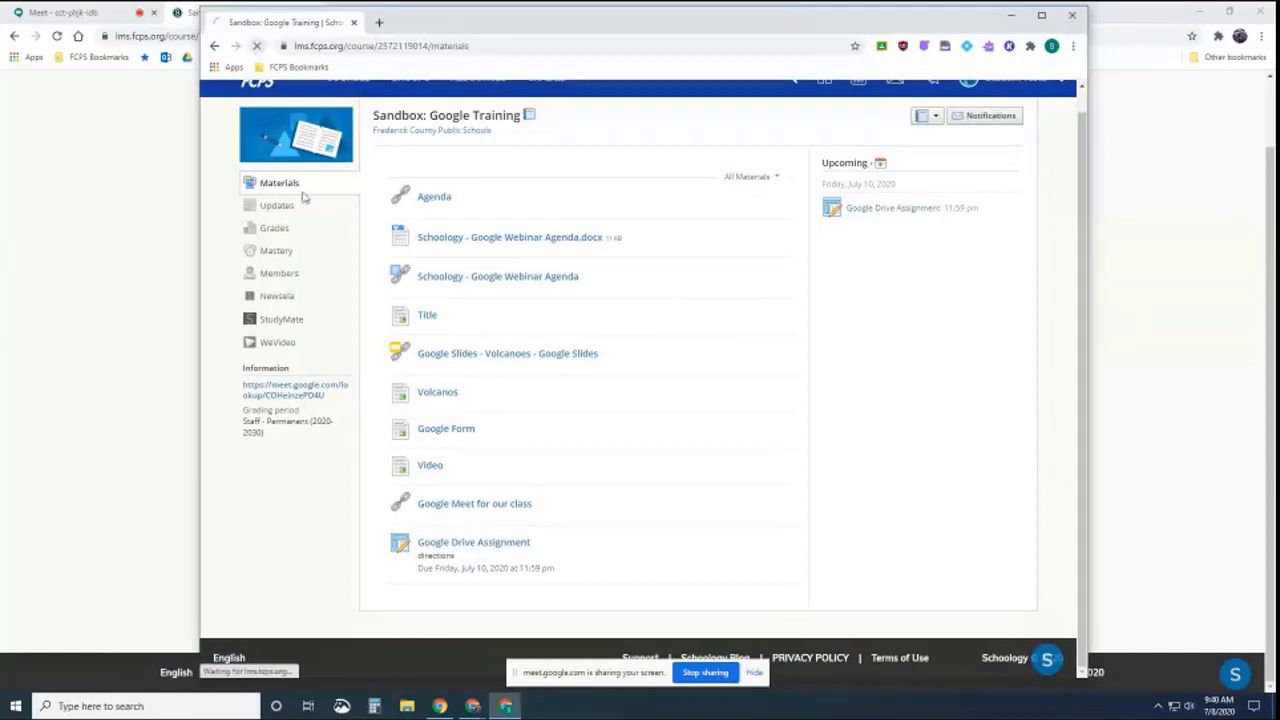
{"action": "scroll", "coordinate": [463, 503], "scroll_direction": "down", "scroll_amount": 2}
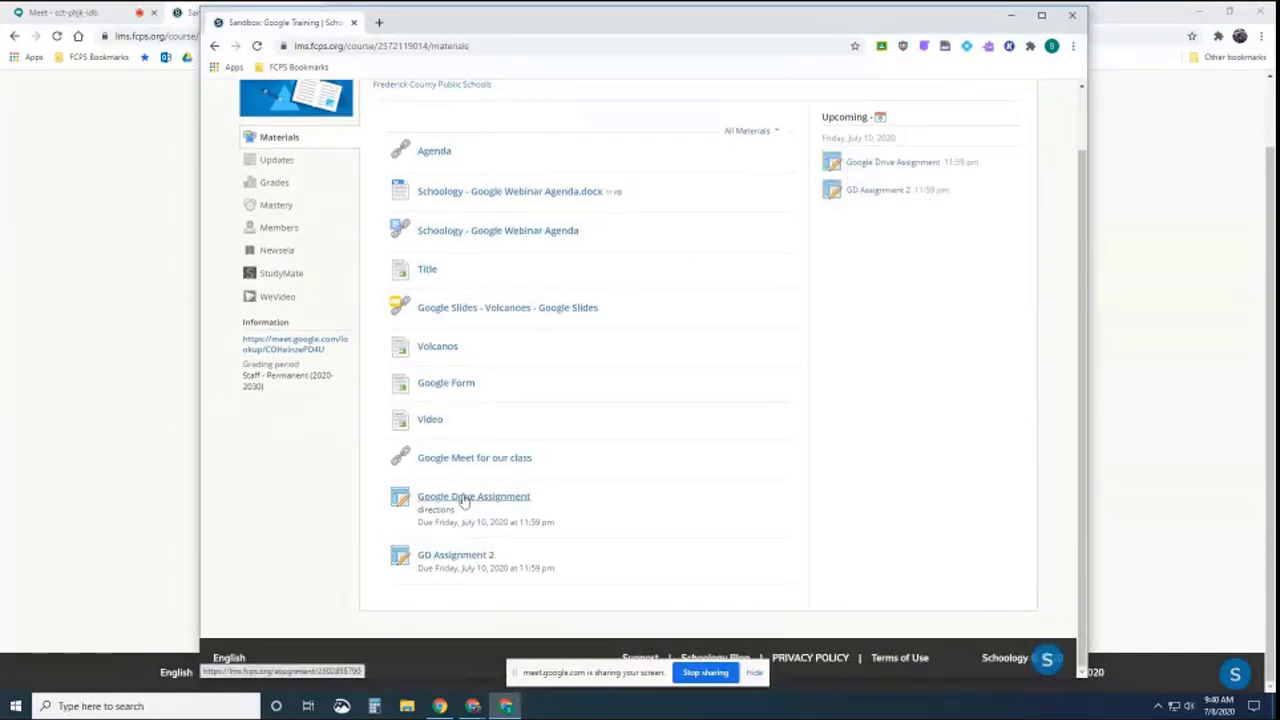
{"action": "left_click", "coordinate": [455, 558]}
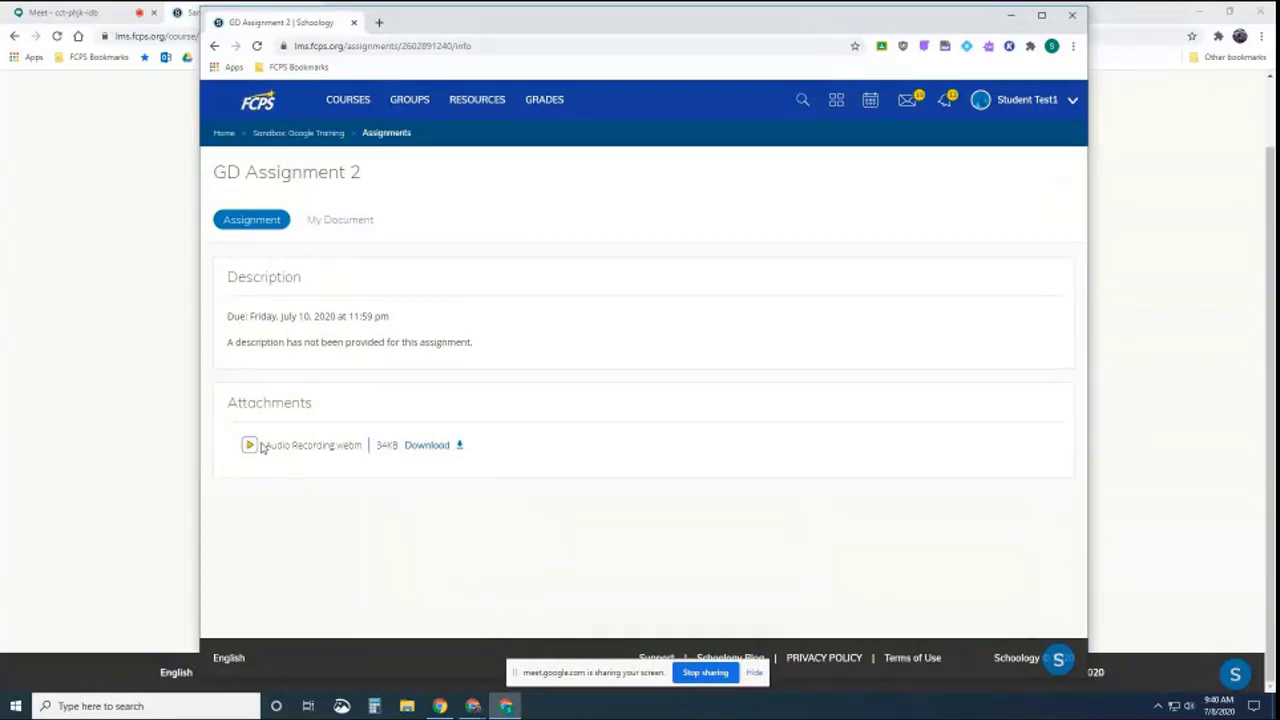
{"action": "double_click", "coordinate": [297, 449]}
{"action": "left_click", "coordinate": [326, 447]}
{"action": "left_click", "coordinate": [97, 466]}
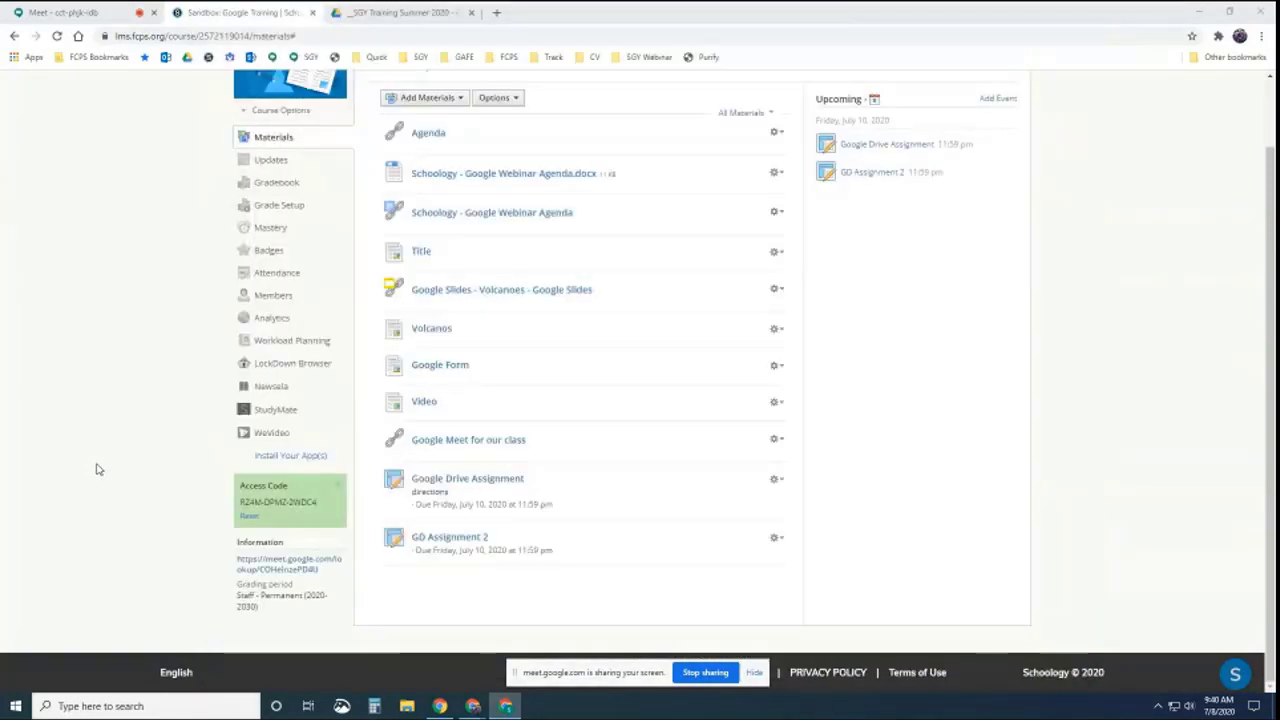
Download GD Assignment 2's audio recording to the desktop as LRRH.webm, then return to Sandbox: Google Training
{"action": "left_click", "coordinate": [443, 539]}
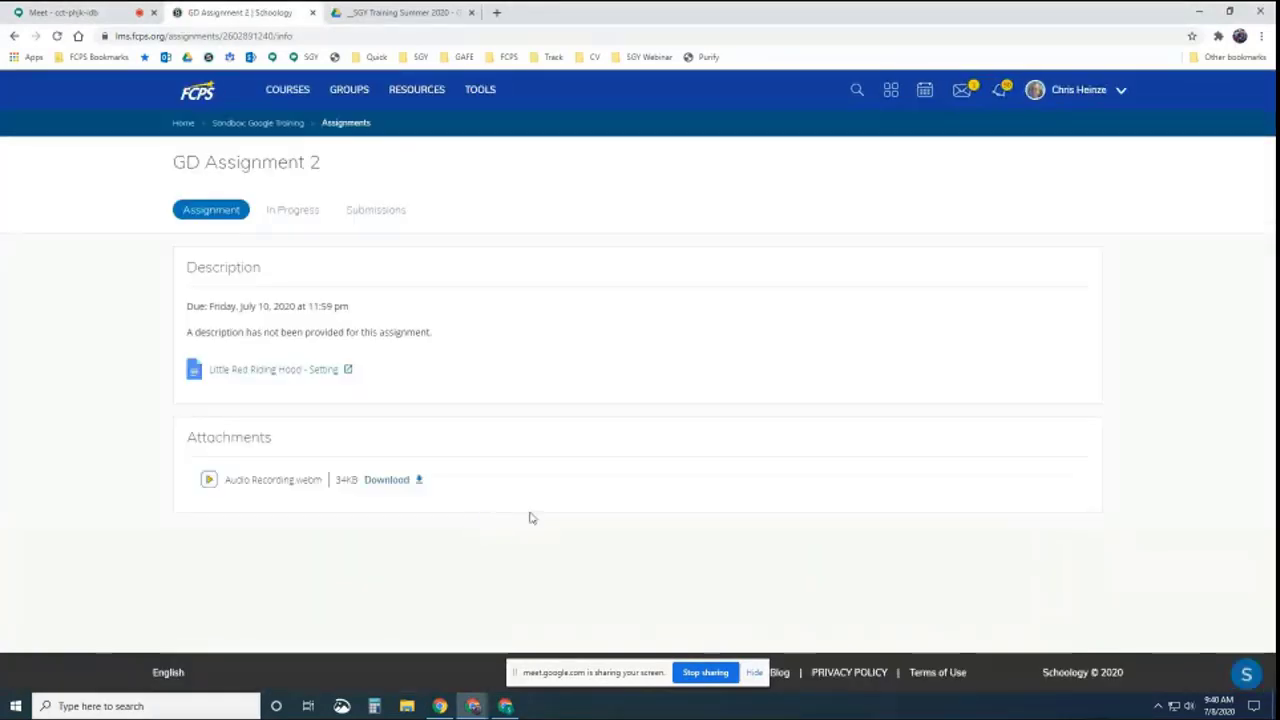
{"action": "left_click", "coordinate": [388, 482]}
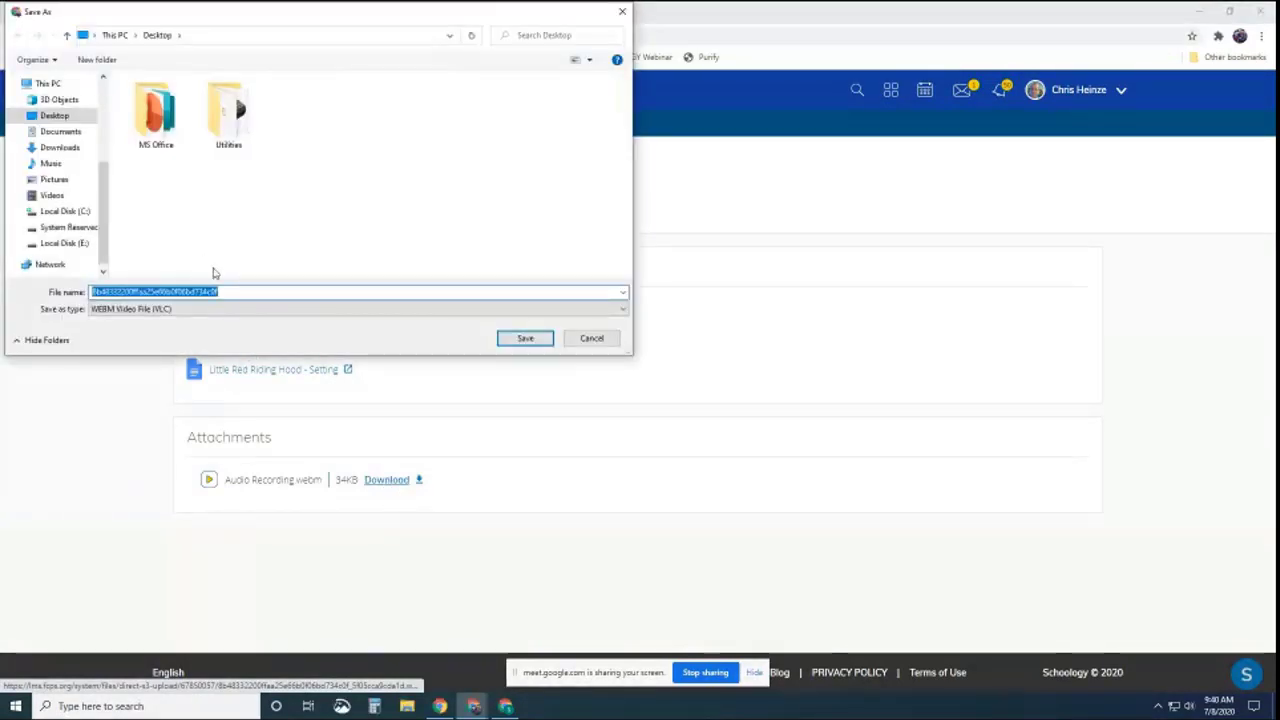
{"action": "type", "text": "LRRH"}
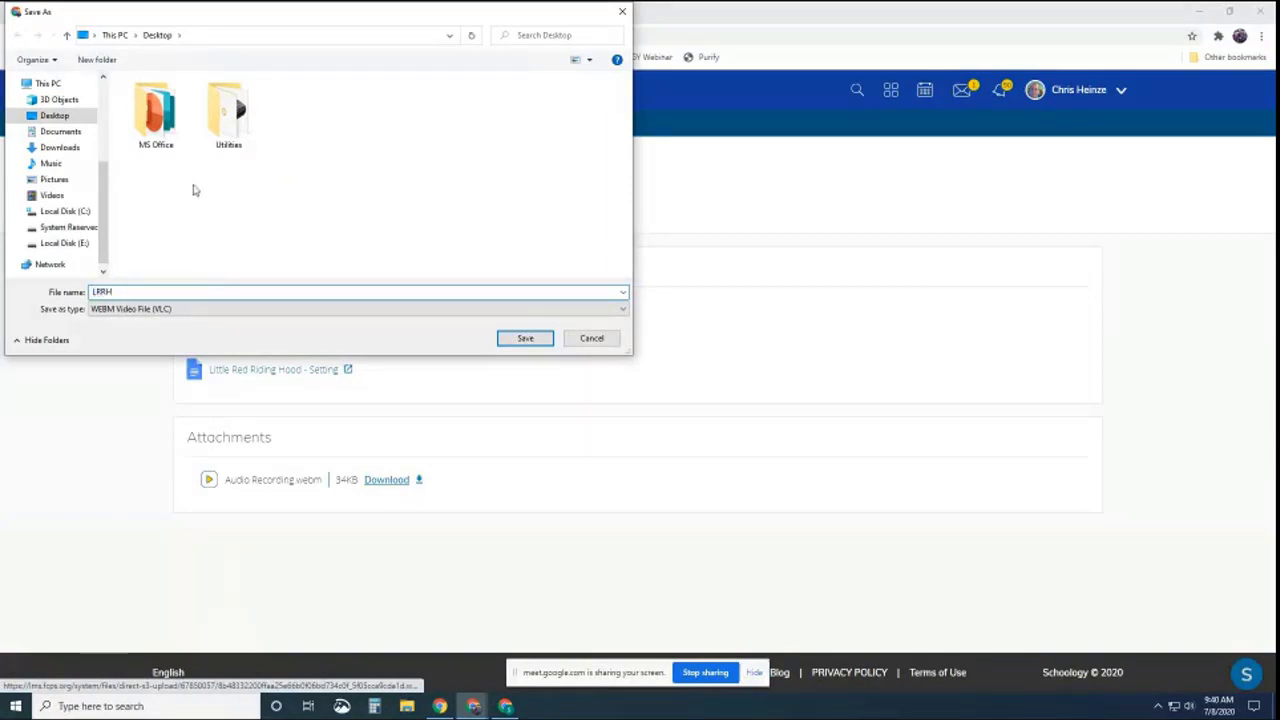
{"action": "left_click", "coordinate": [534, 339]}
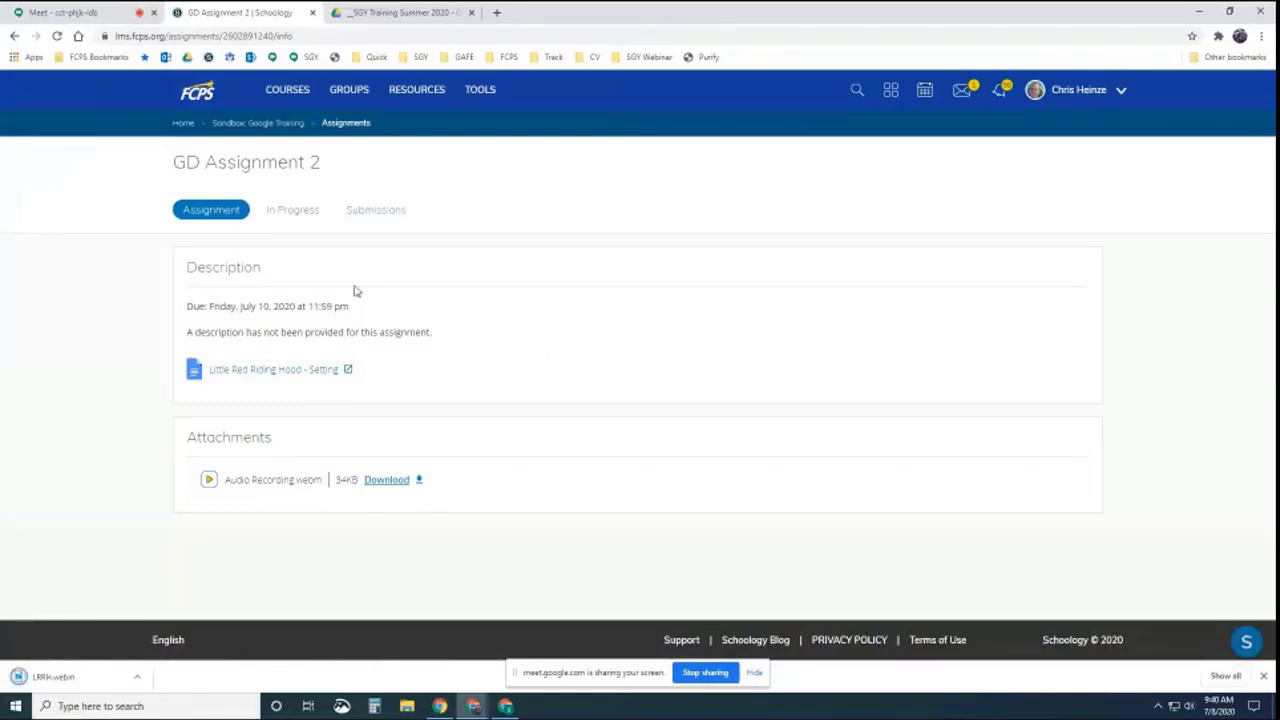
{"action": "left_click", "coordinate": [243, 122]}
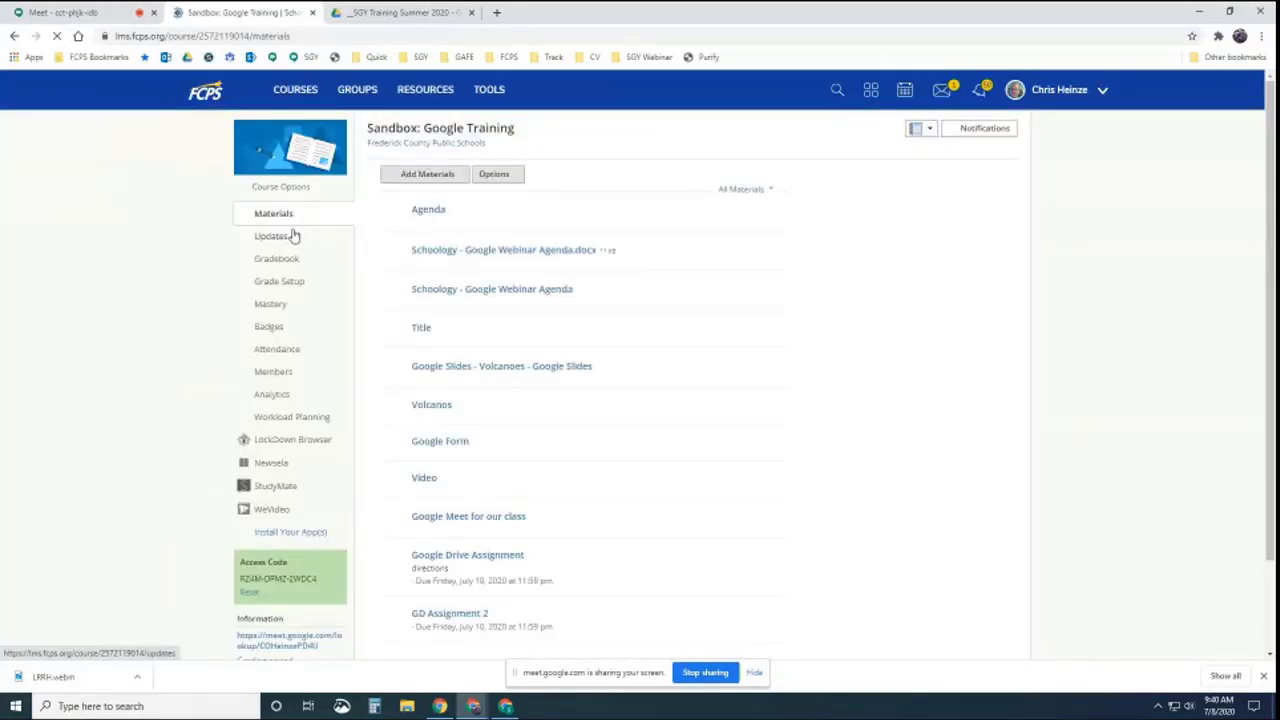
{"action": "scroll", "coordinate": [774, 506], "scroll_direction": "down", "scroll_amount": 2}
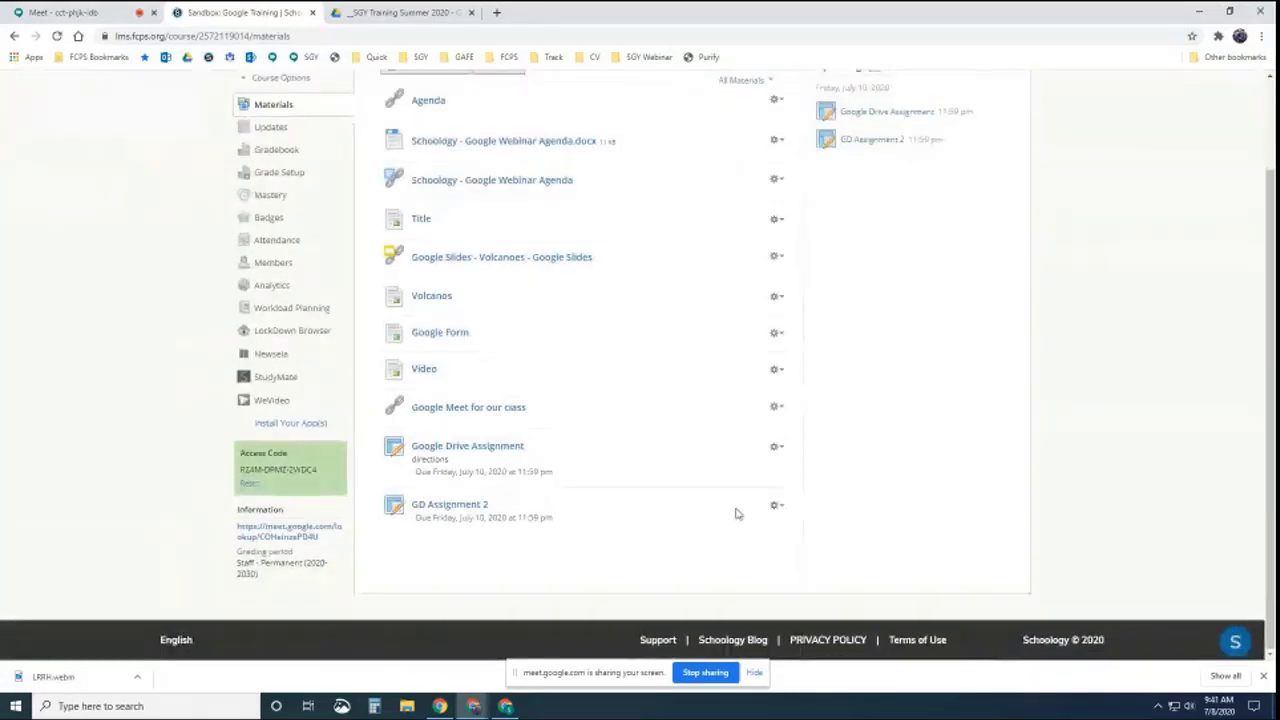
Edit GD Assignment 2 and remove its attached audio recording file
{"action": "left_click", "coordinate": [775, 505]}
{"action": "left_click", "coordinate": [776, 528]}
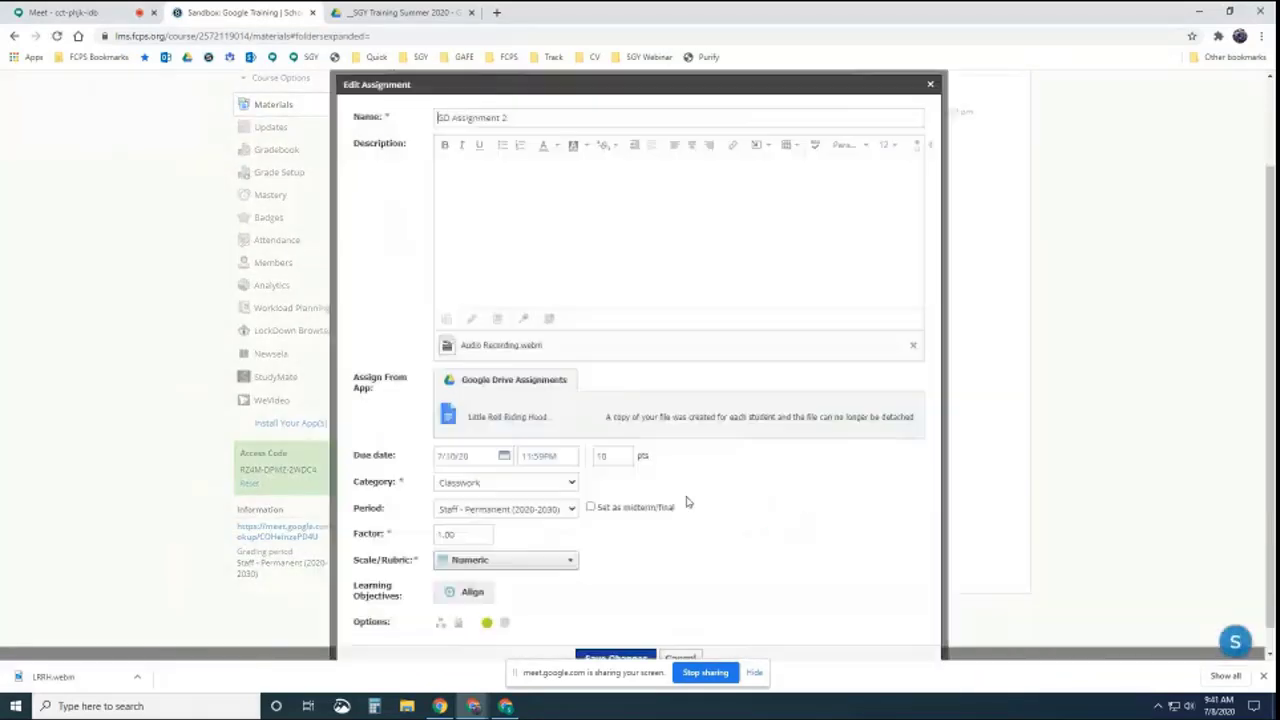
{"action": "left_click", "coordinate": [912, 346]}
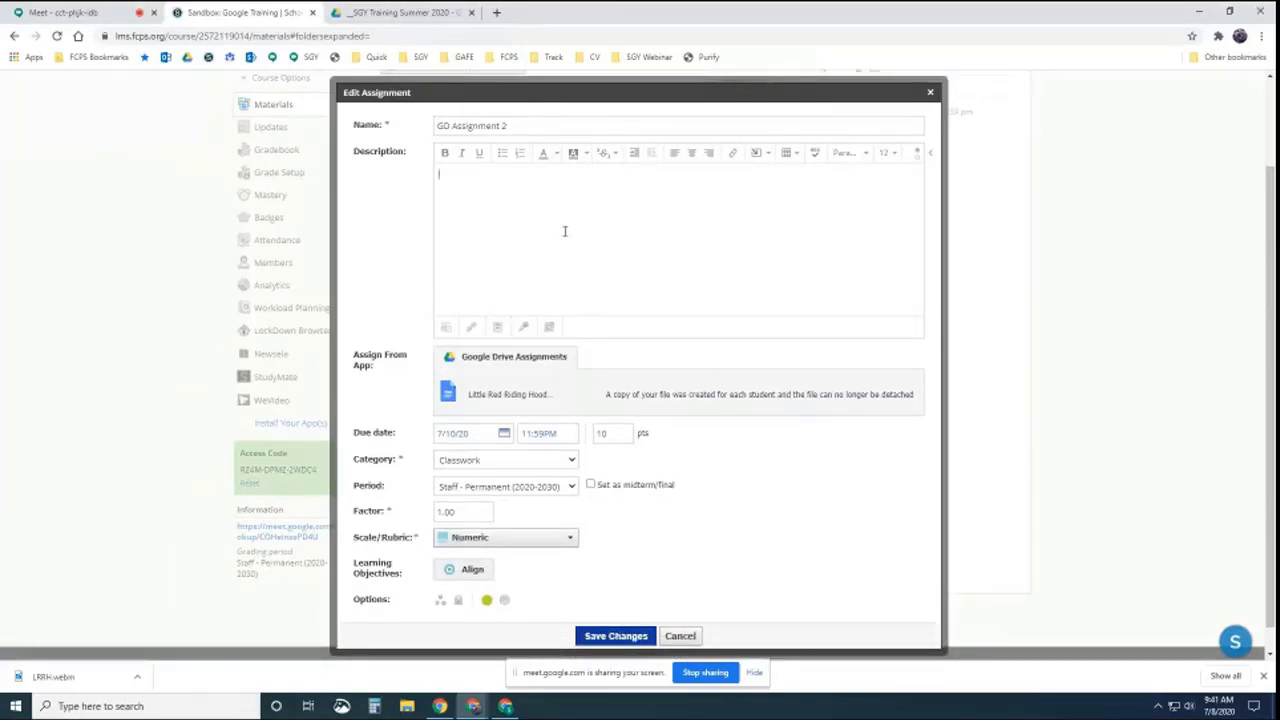
Embed the LRRH recording from the desktop in the description as media and save the assignment
{"action": "left_click", "coordinate": [757, 152]}
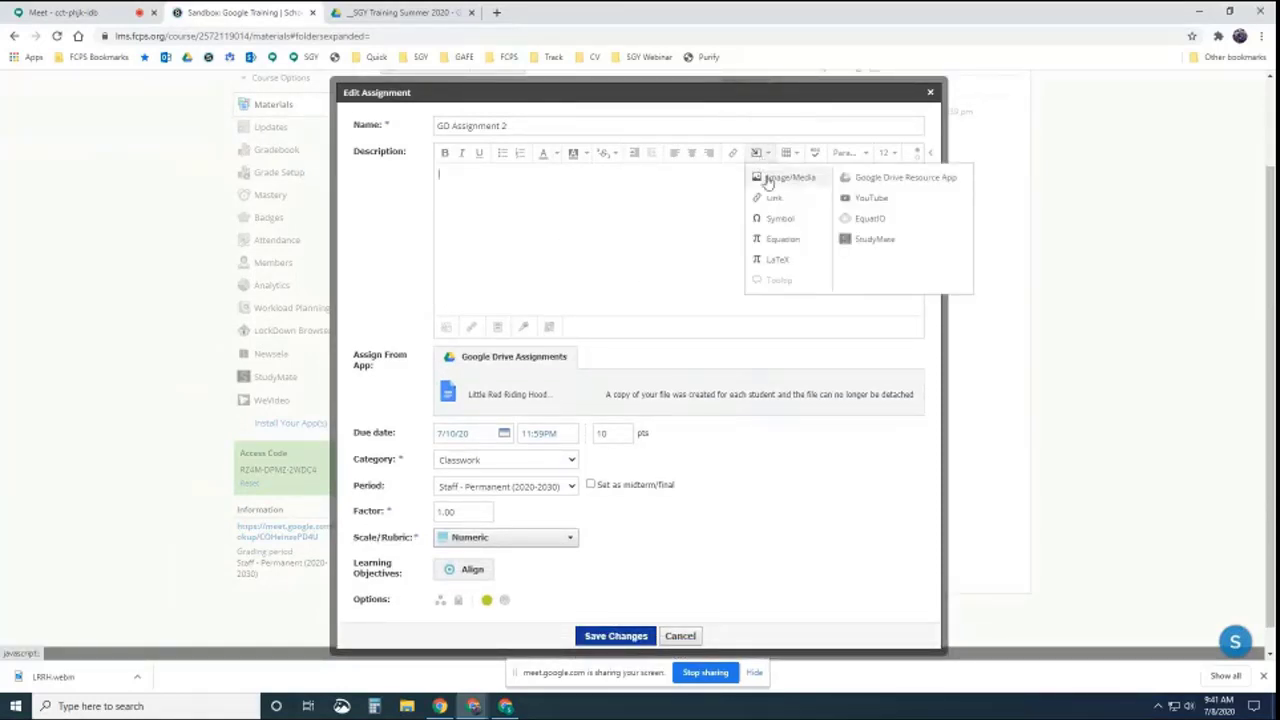
{"action": "left_click", "coordinate": [767, 175]}
{"action": "left_click", "coordinate": [563, 263]}
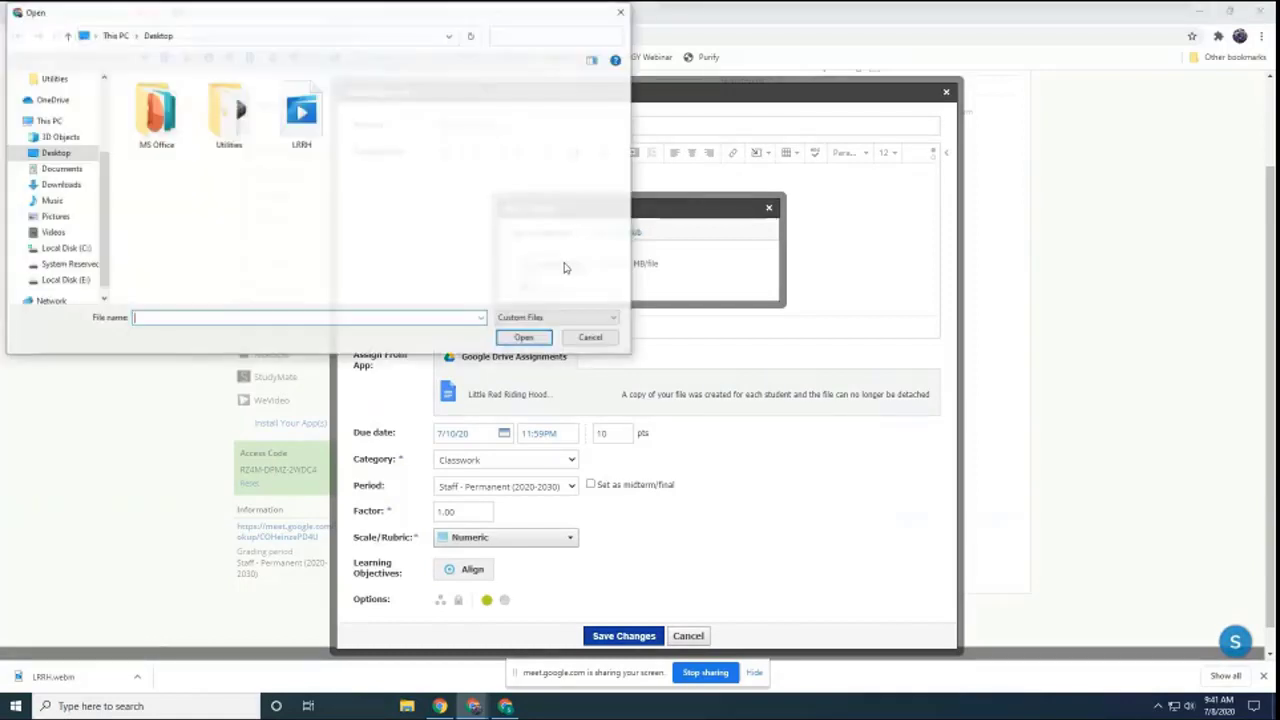
{"action": "left_click", "coordinate": [302, 112]}
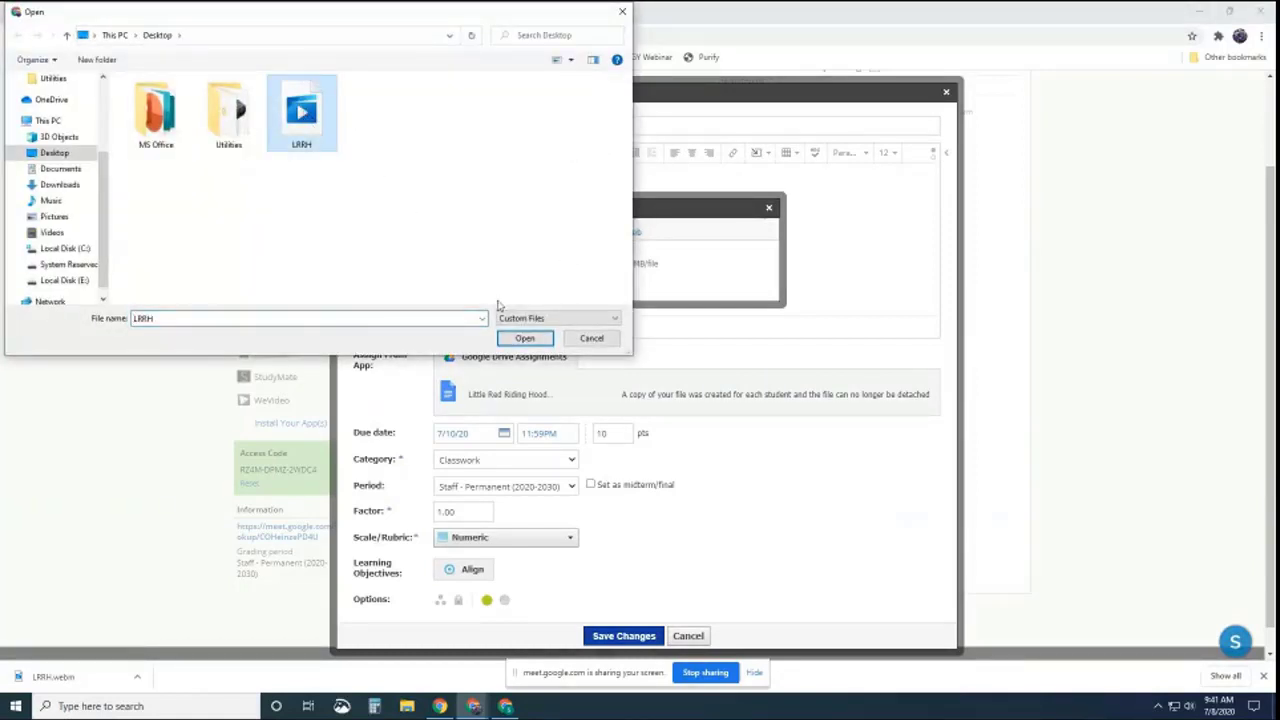
{"action": "left_click", "coordinate": [522, 344]}
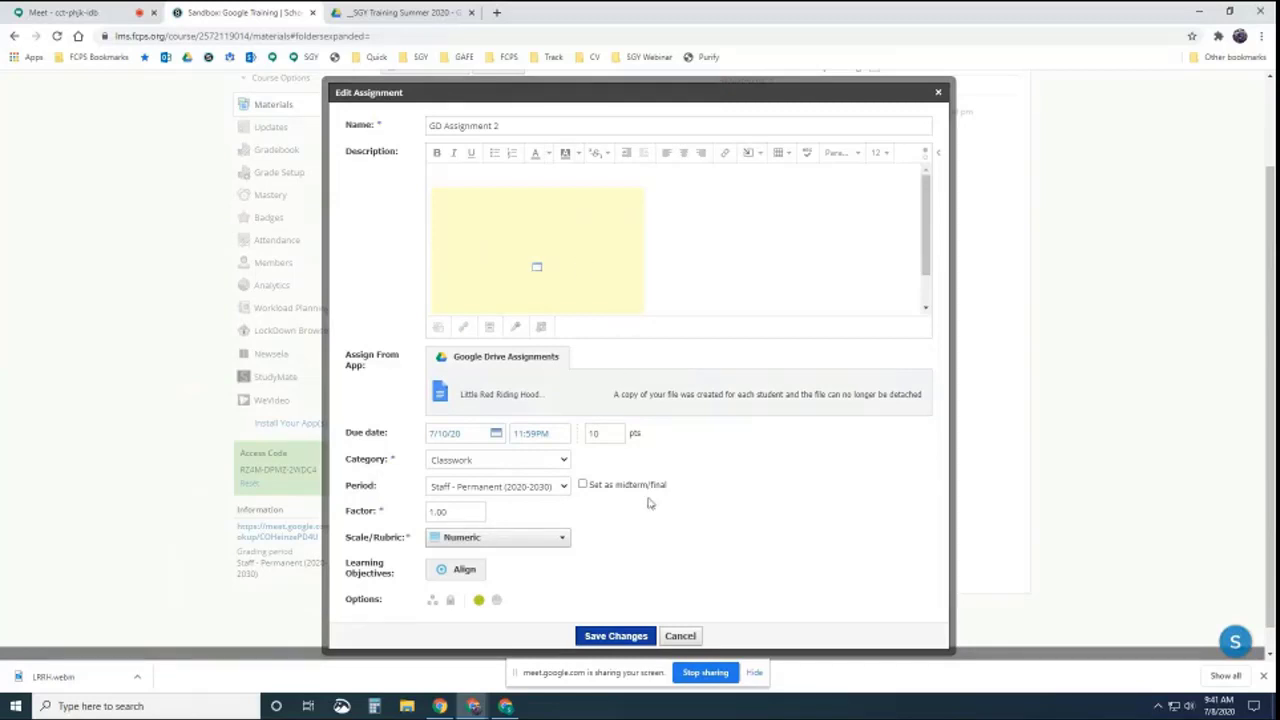
{"action": "left_click", "coordinate": [615, 636]}
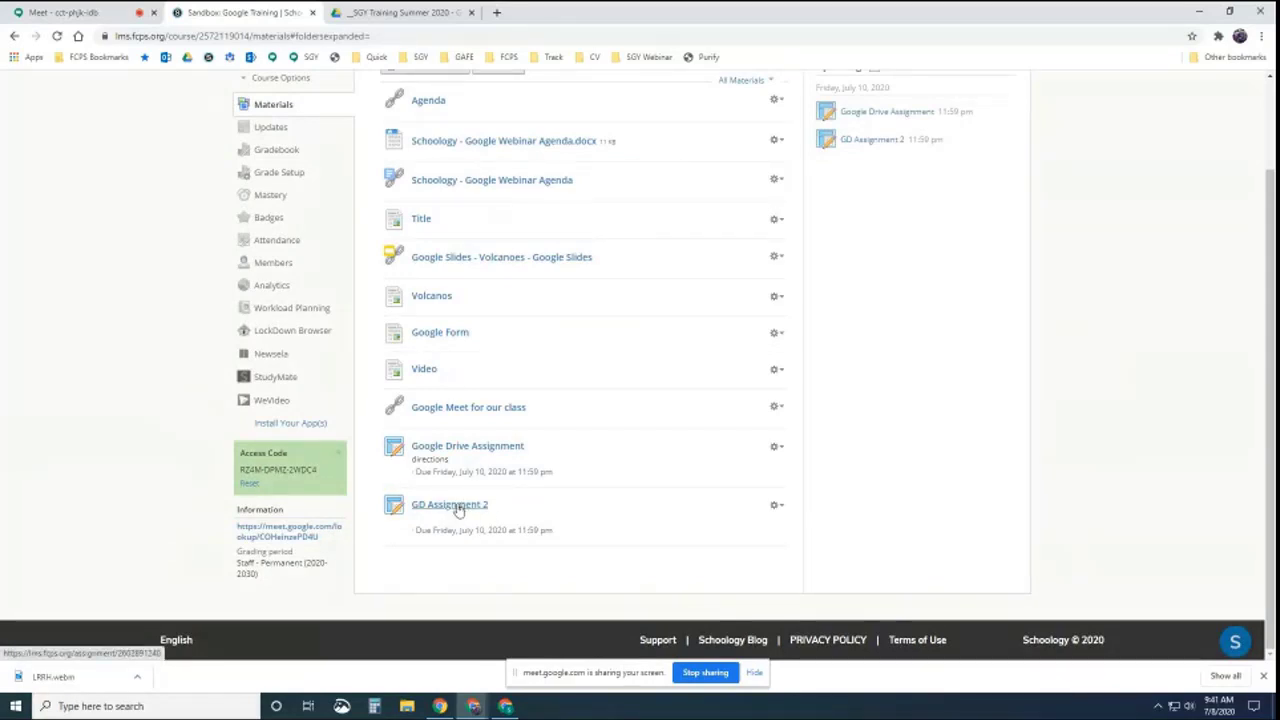
In the student's window, reload GD Assignment 2 and play, then pause, the embedded recording
{"action": "left_click", "coordinate": [506, 706]}
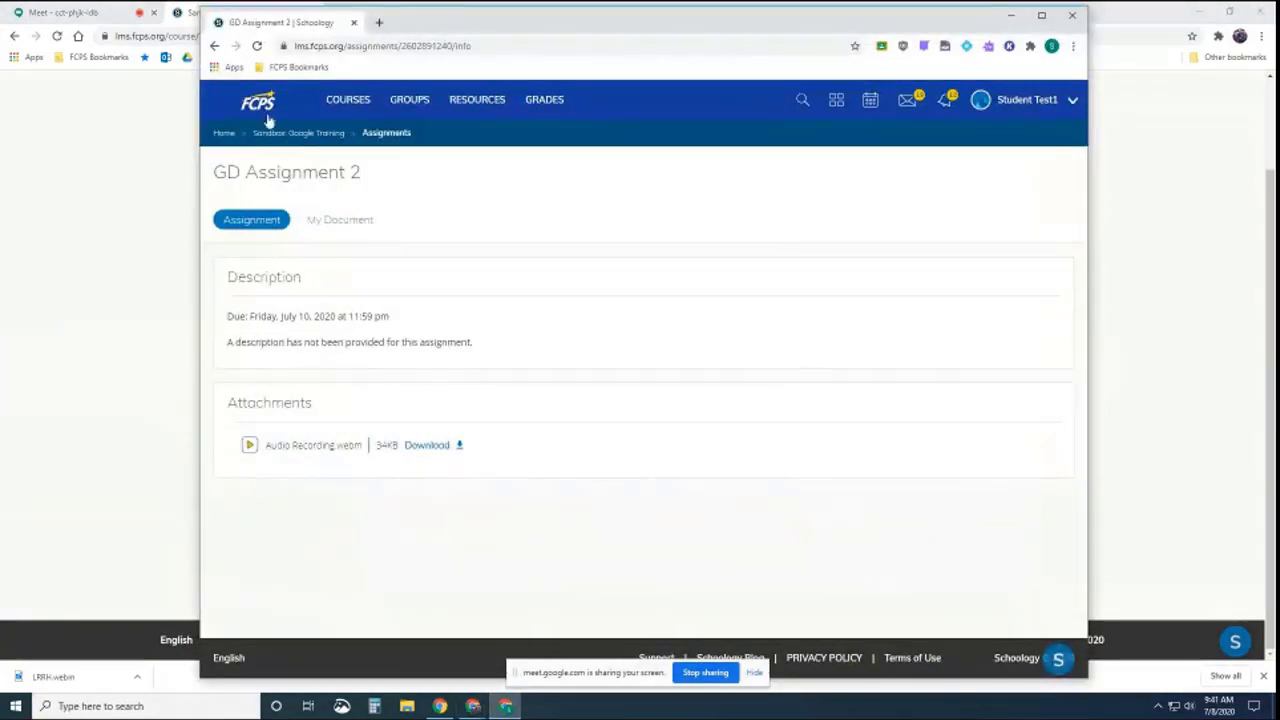
{"action": "left_click", "coordinate": [257, 45]}
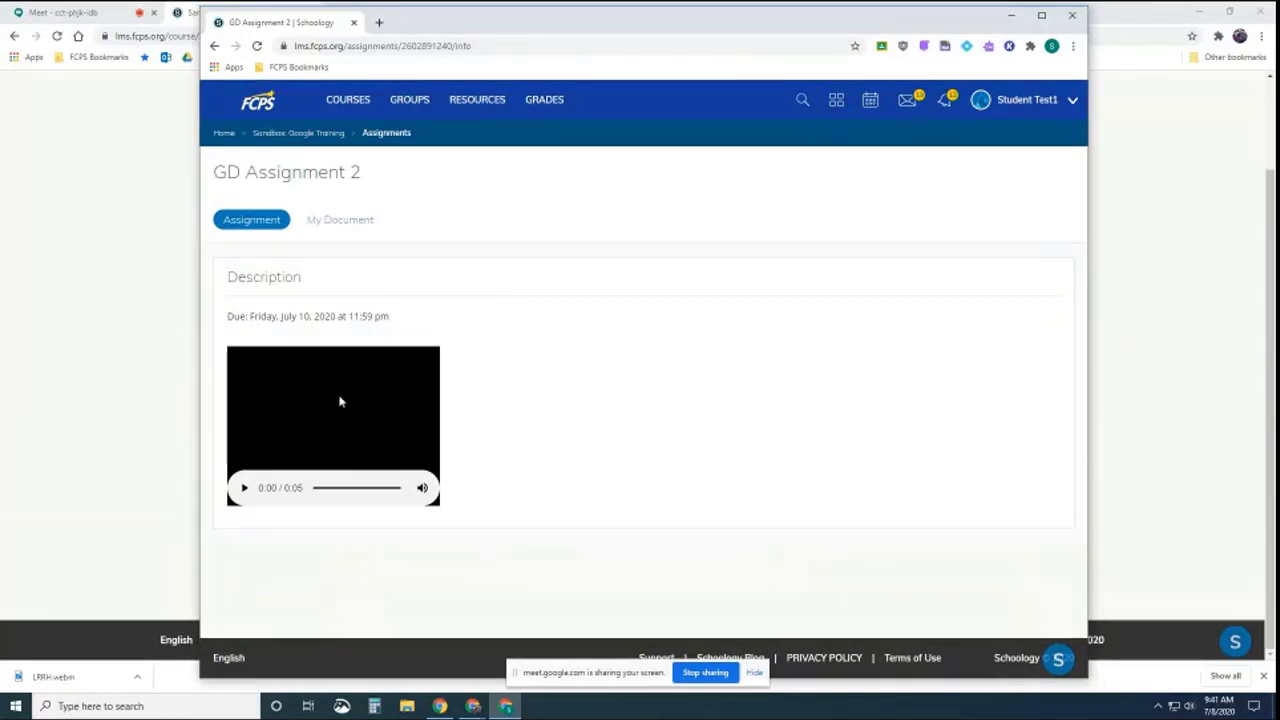
{"action": "left_click", "coordinate": [243, 488]}
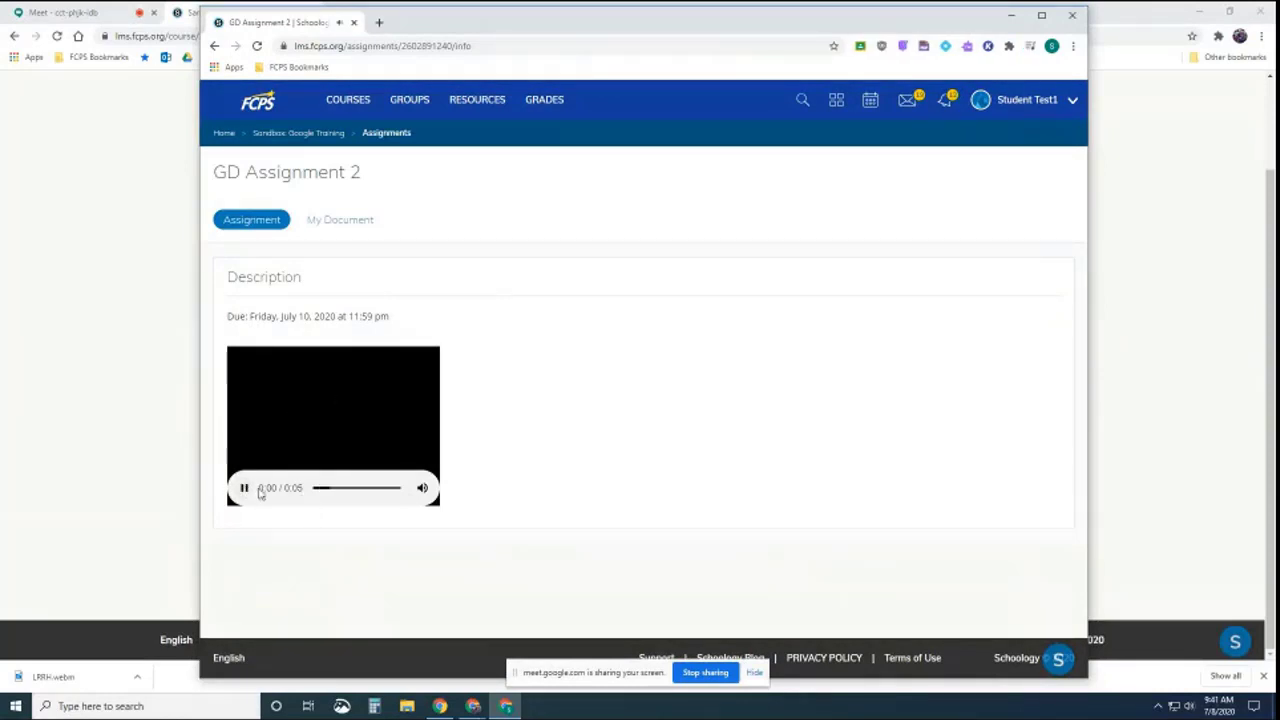
{"action": "left_click", "coordinate": [244, 489]}
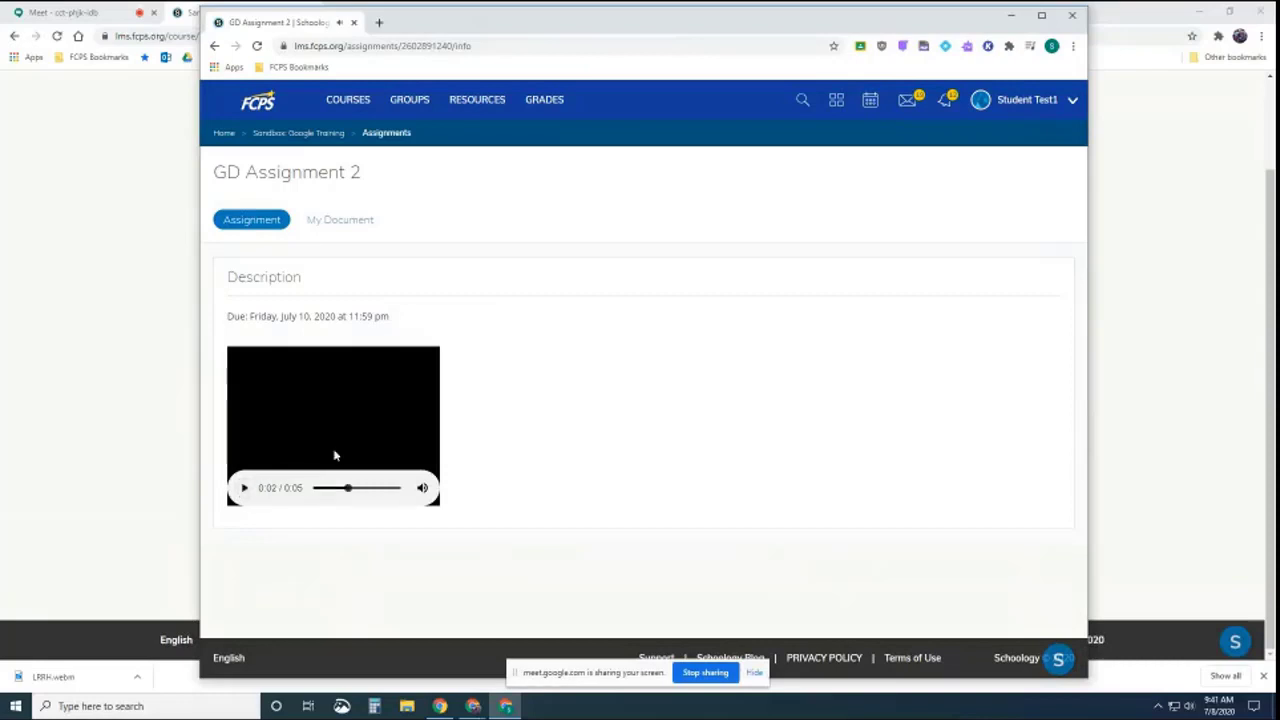
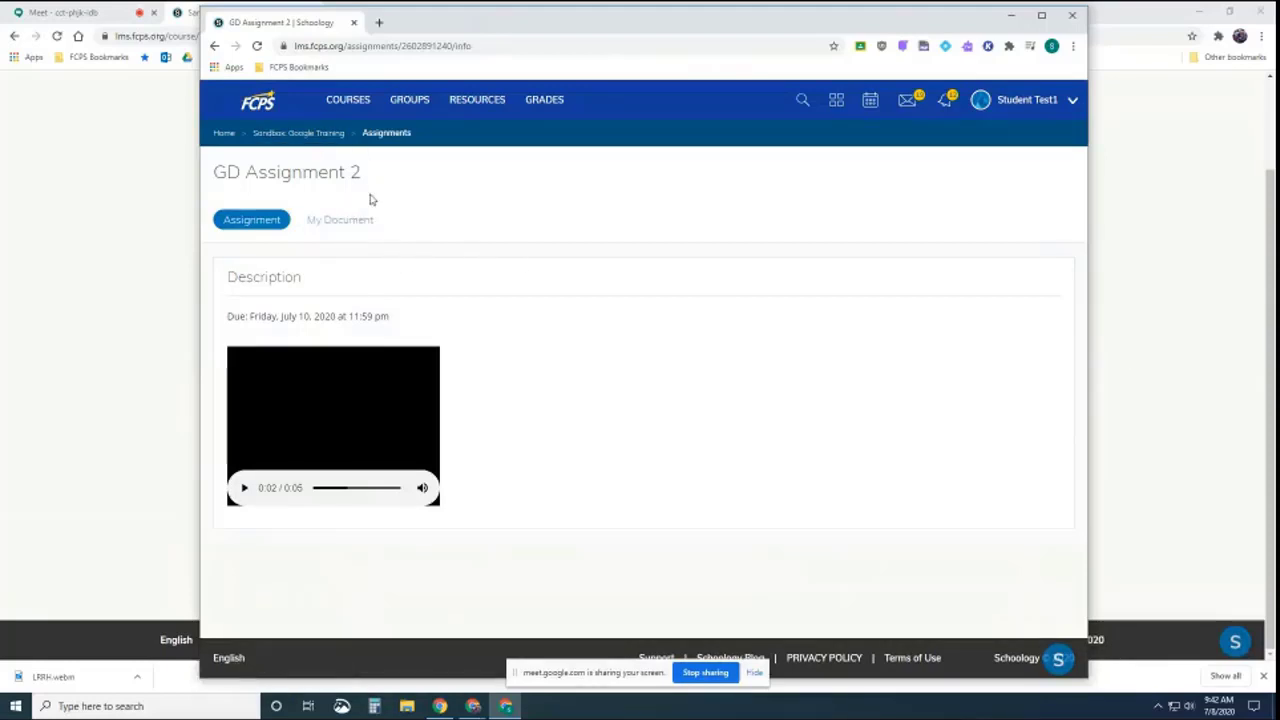
Open the Sandbox: Google Training materials from the student's page, then switch to the teacher's window
{"action": "left_click", "coordinate": [324, 136]}
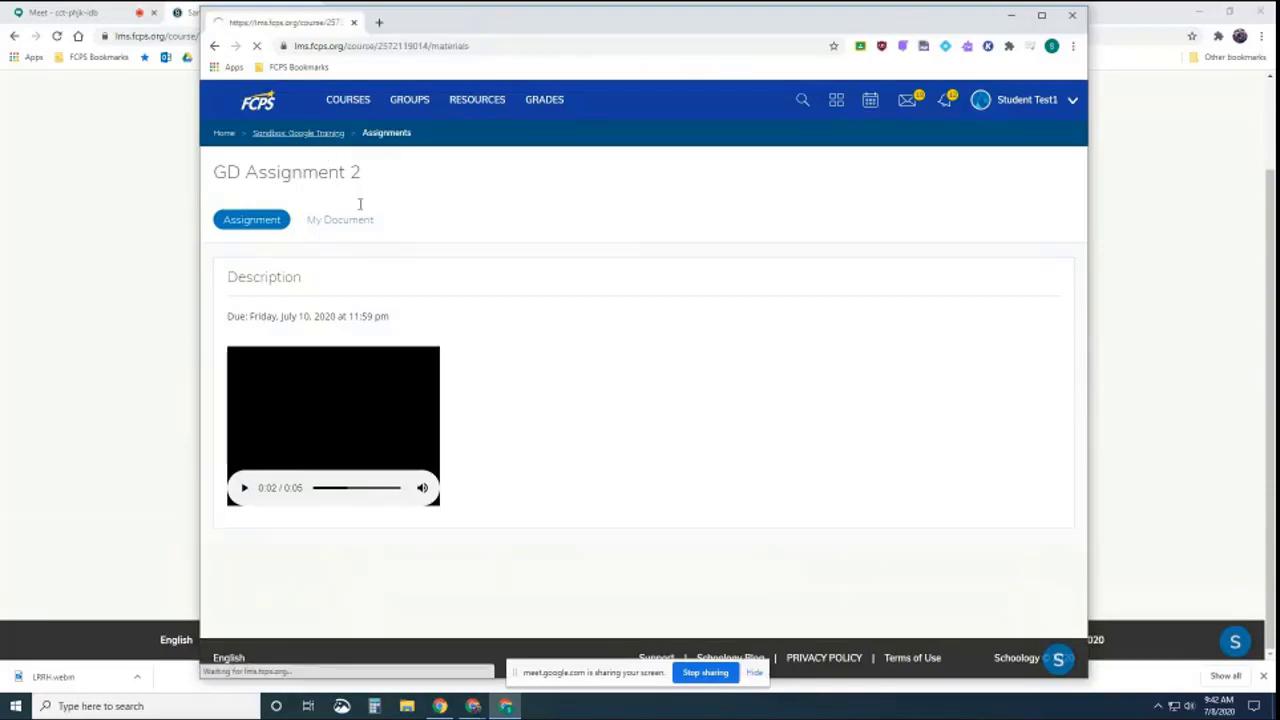
{"action": "scroll", "coordinate": [537, 486], "scroll_direction": "down", "scroll_amount": 2}
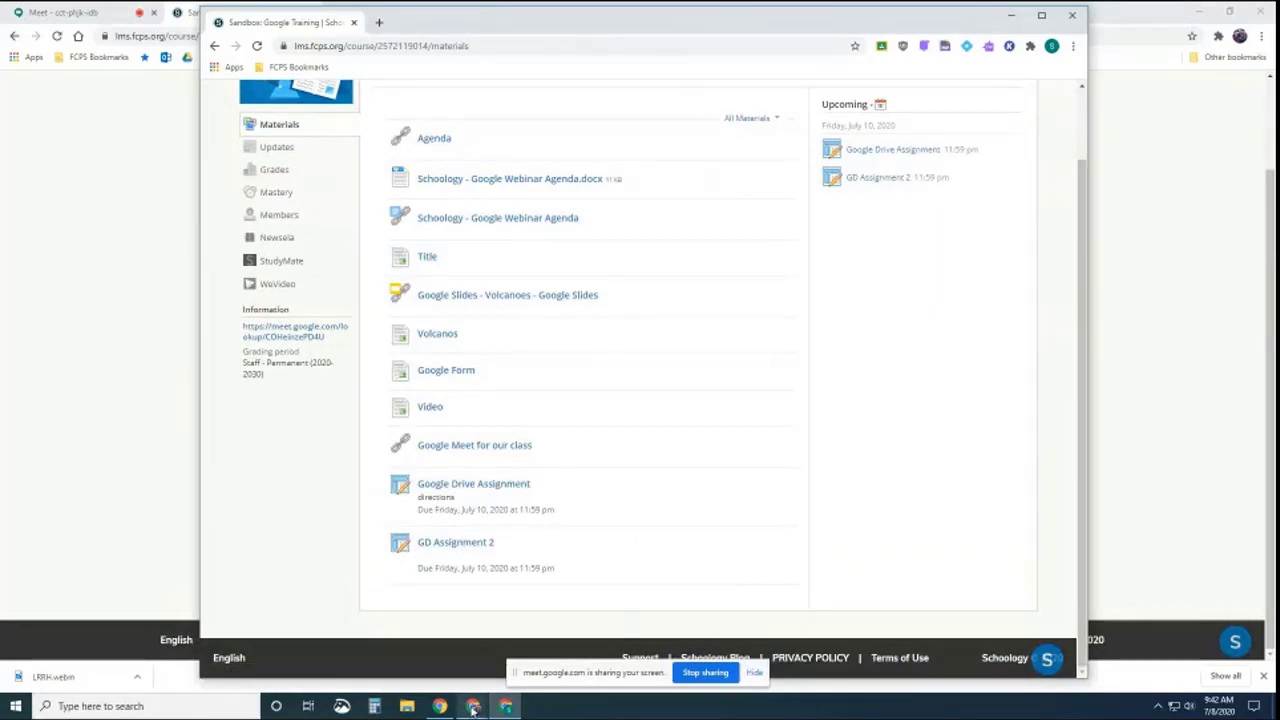
{"action": "mouse_move", "coordinate": [473, 706]}
{"action": "left_click", "coordinate": [427, 662]}
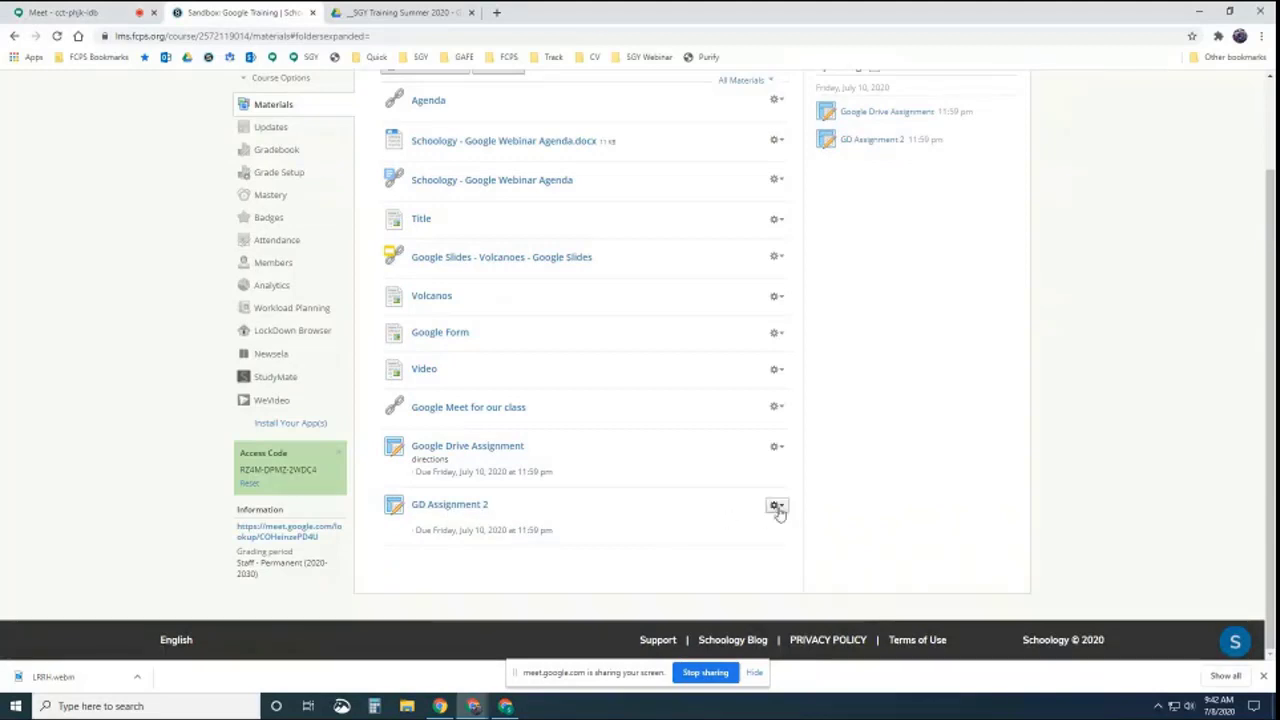
{"action": "left_click", "coordinate": [776, 507]}
{"action": "left_click", "coordinate": [782, 519]}
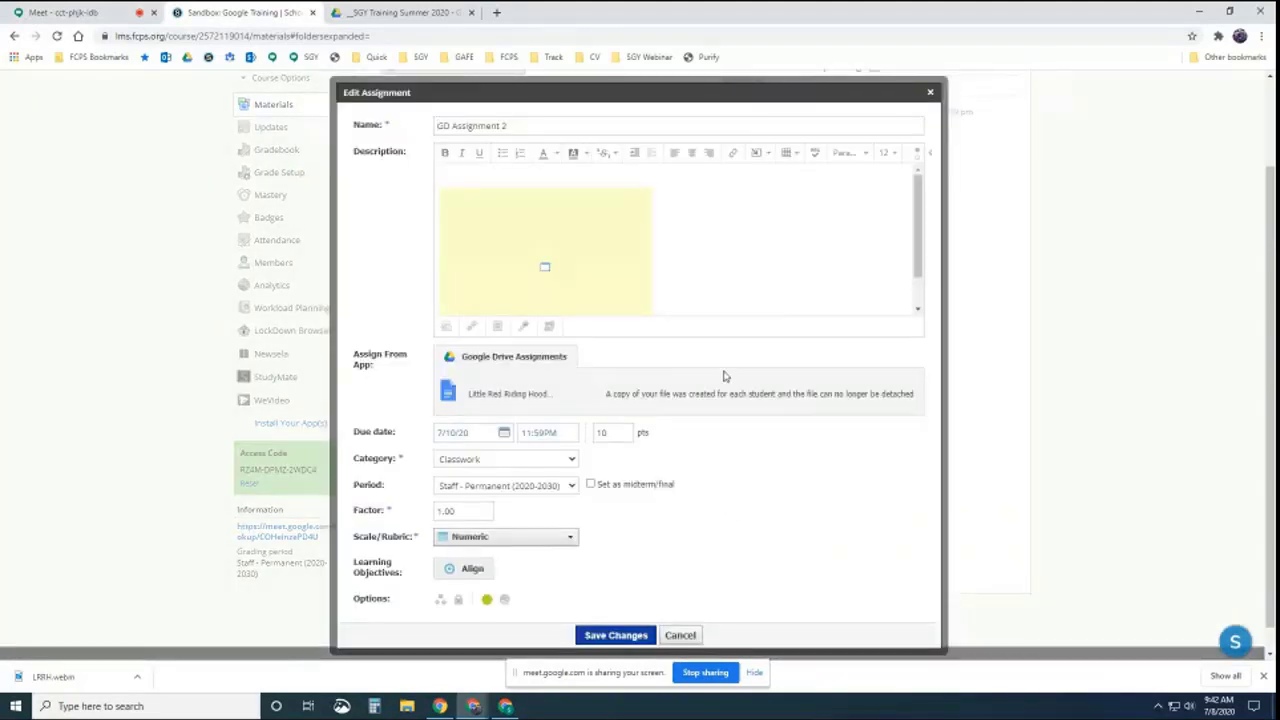
{"action": "scroll", "coordinate": [724, 376], "scroll_direction": "down", "scroll_amount": 1}
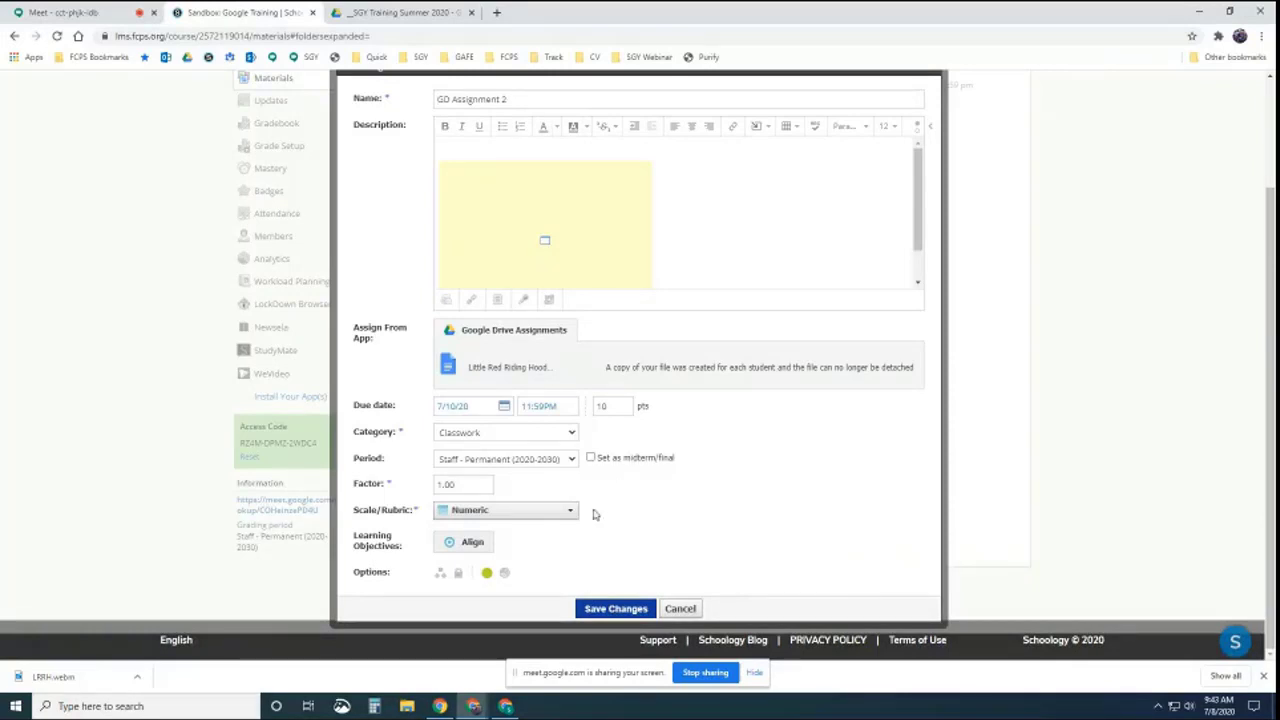
{"action": "left_click", "coordinate": [680, 608]}
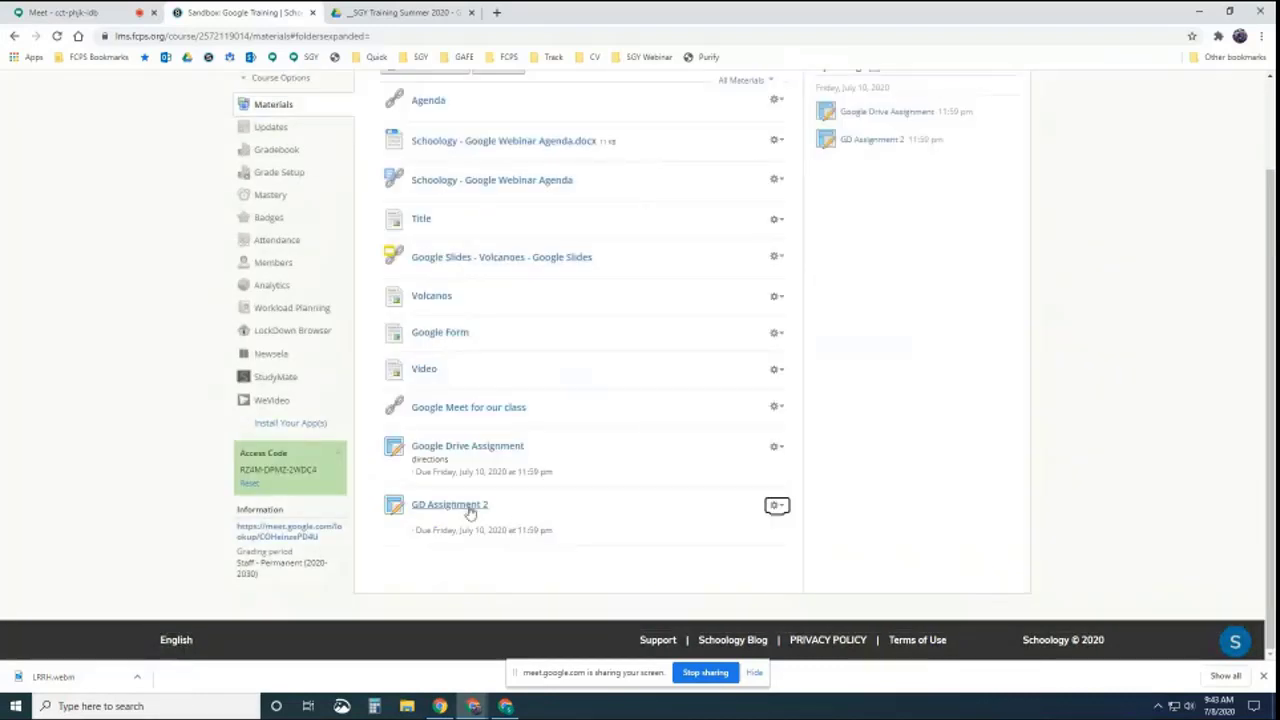
Copy GD Assignment 2 to Elementary Example: Section 2 with the category Formative
{"action": "left_click", "coordinate": [778, 506]}
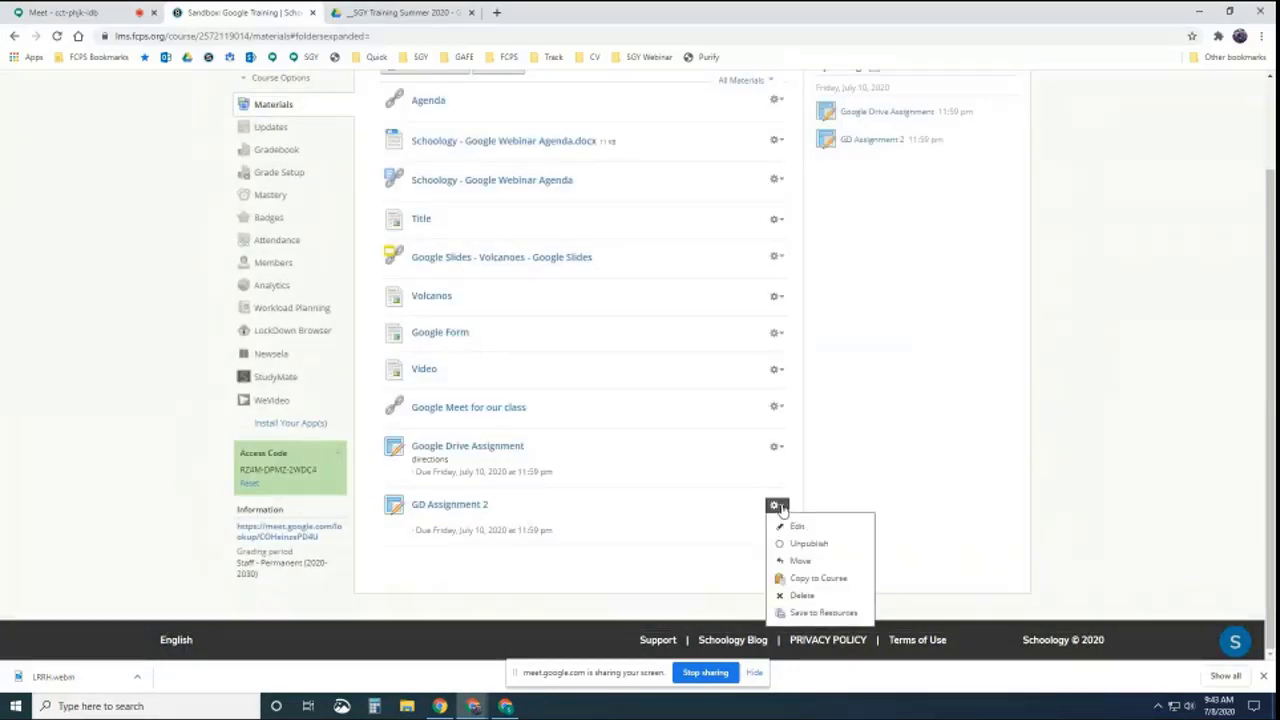
{"action": "left_click", "coordinate": [807, 580]}
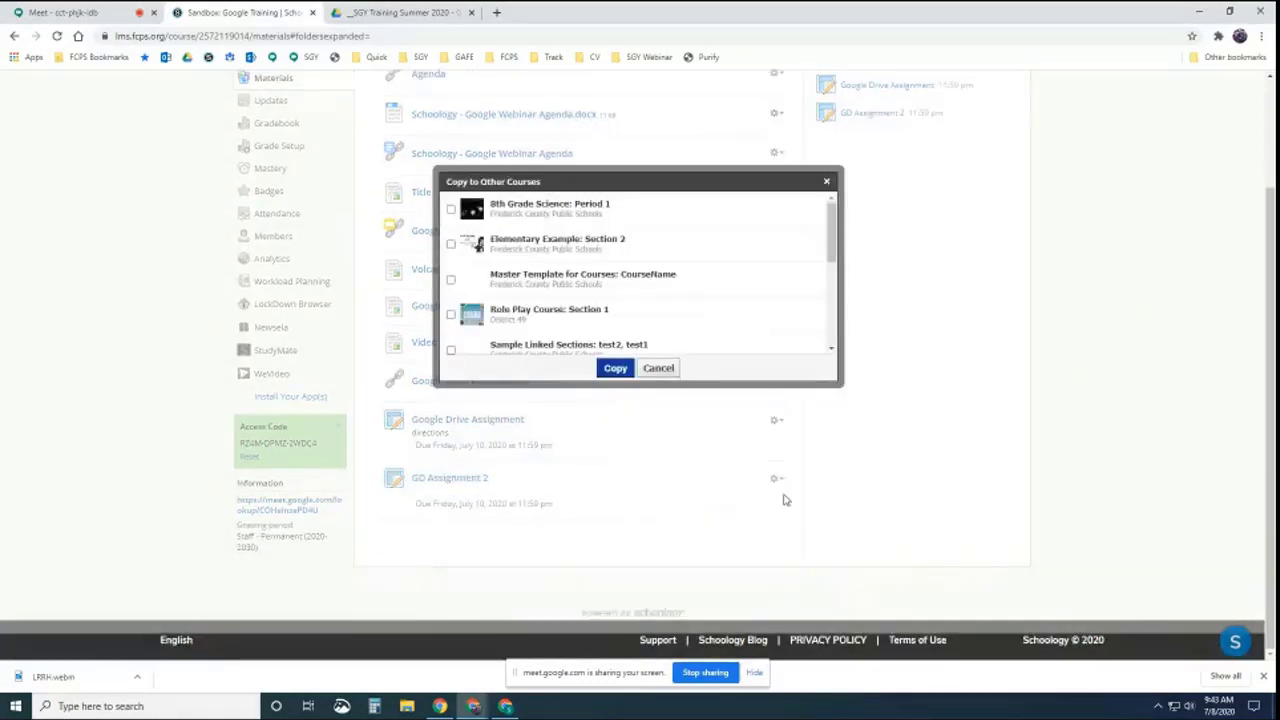
{"action": "left_click", "coordinate": [450, 244]}
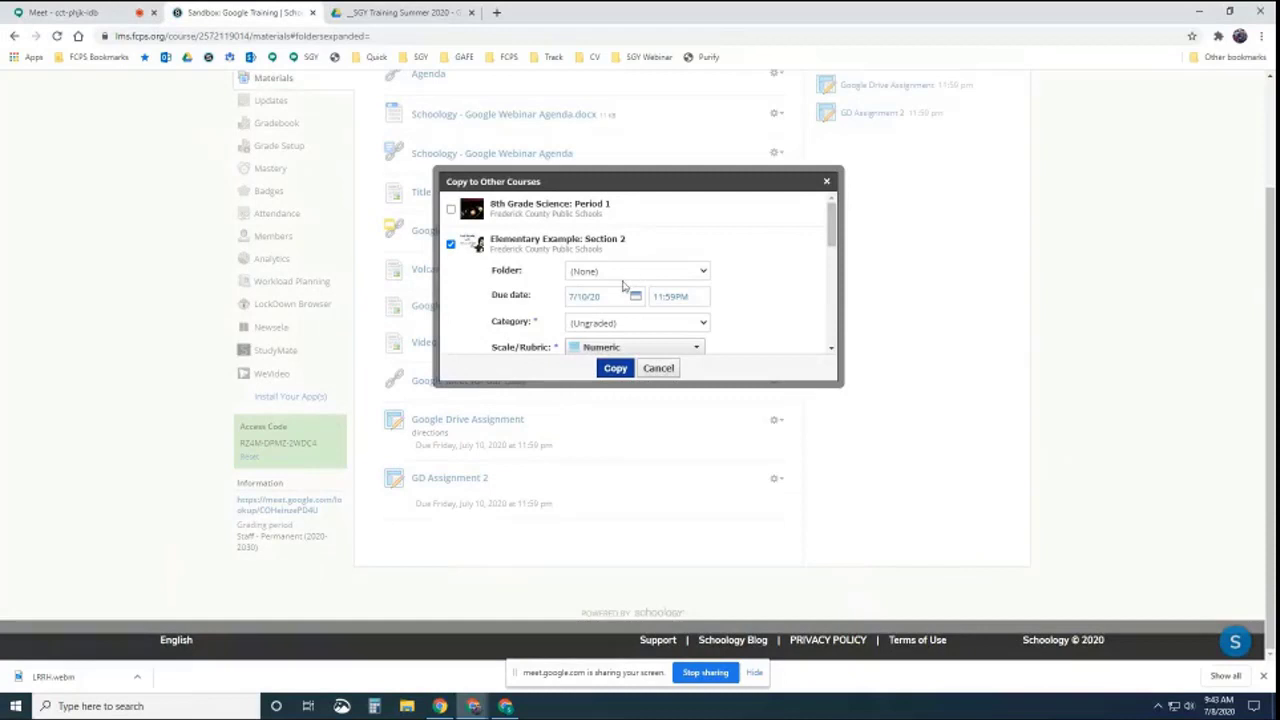
{"action": "left_click", "coordinate": [621, 323]}
{"action": "left_click", "coordinate": [606, 346]}
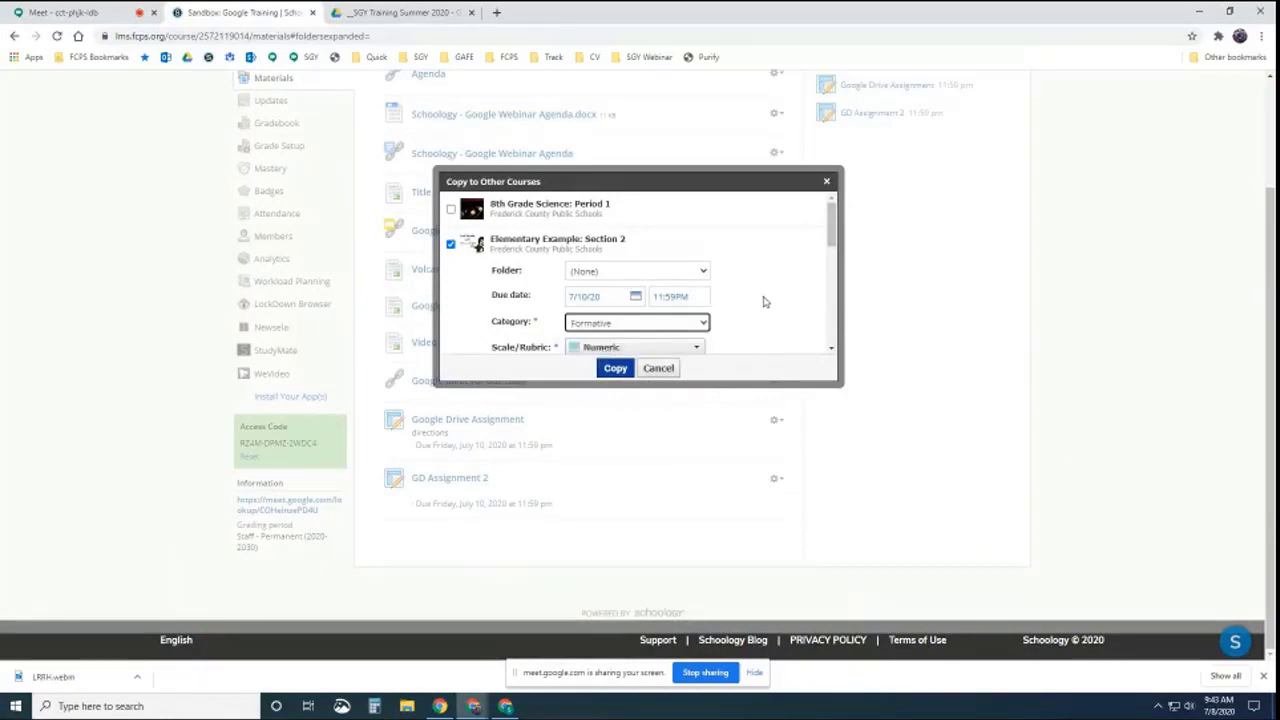
{"action": "scroll", "coordinate": [763, 301], "scroll_direction": "down", "scroll_amount": 3}
{"action": "left_click", "coordinate": [615, 368]}
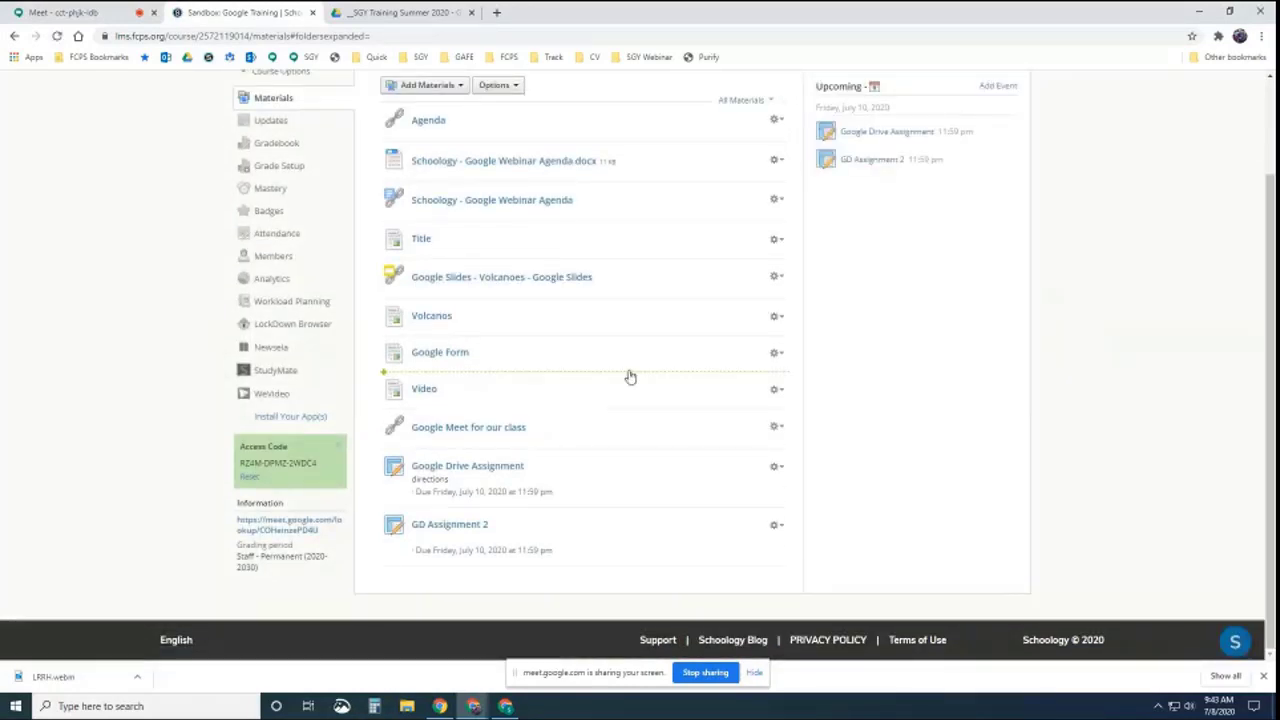
{"action": "scroll", "coordinate": [611, 363], "scroll_direction": "up", "scroll_amount": 2}
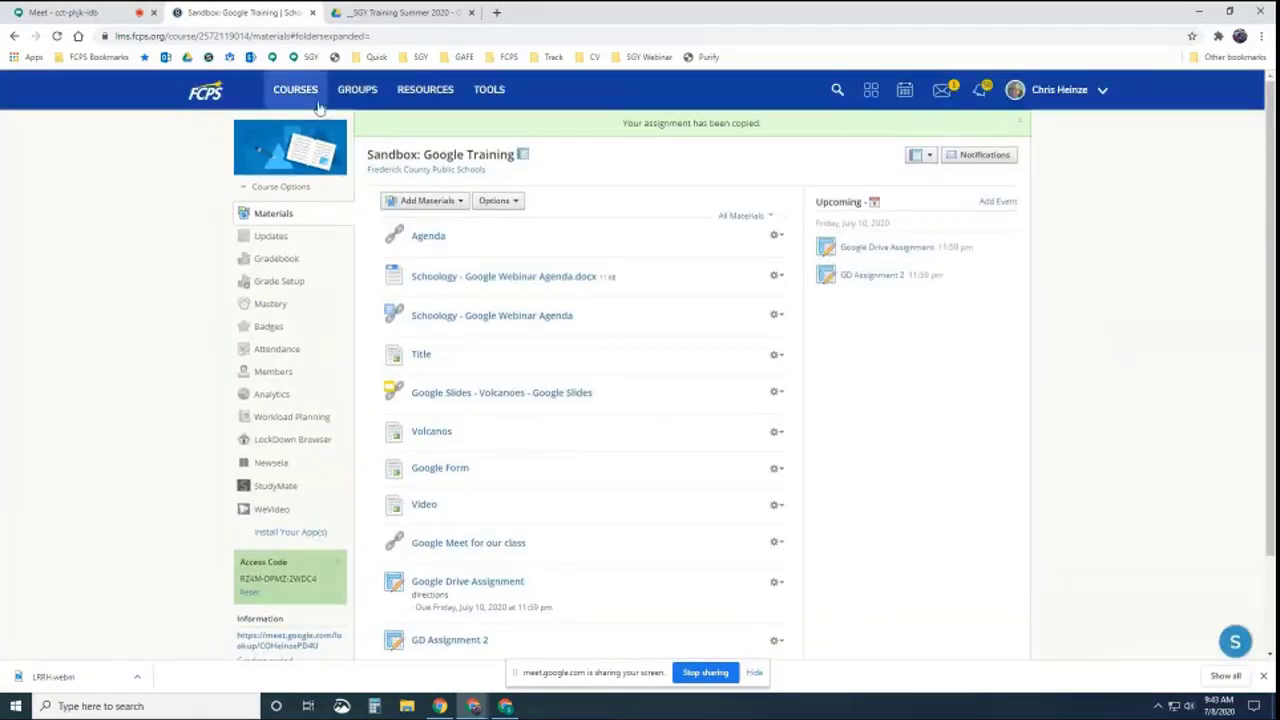
Go to the Elementary Example: Section 2 course and open its copied GD Assignment 2
{"action": "left_click", "coordinate": [296, 92]}
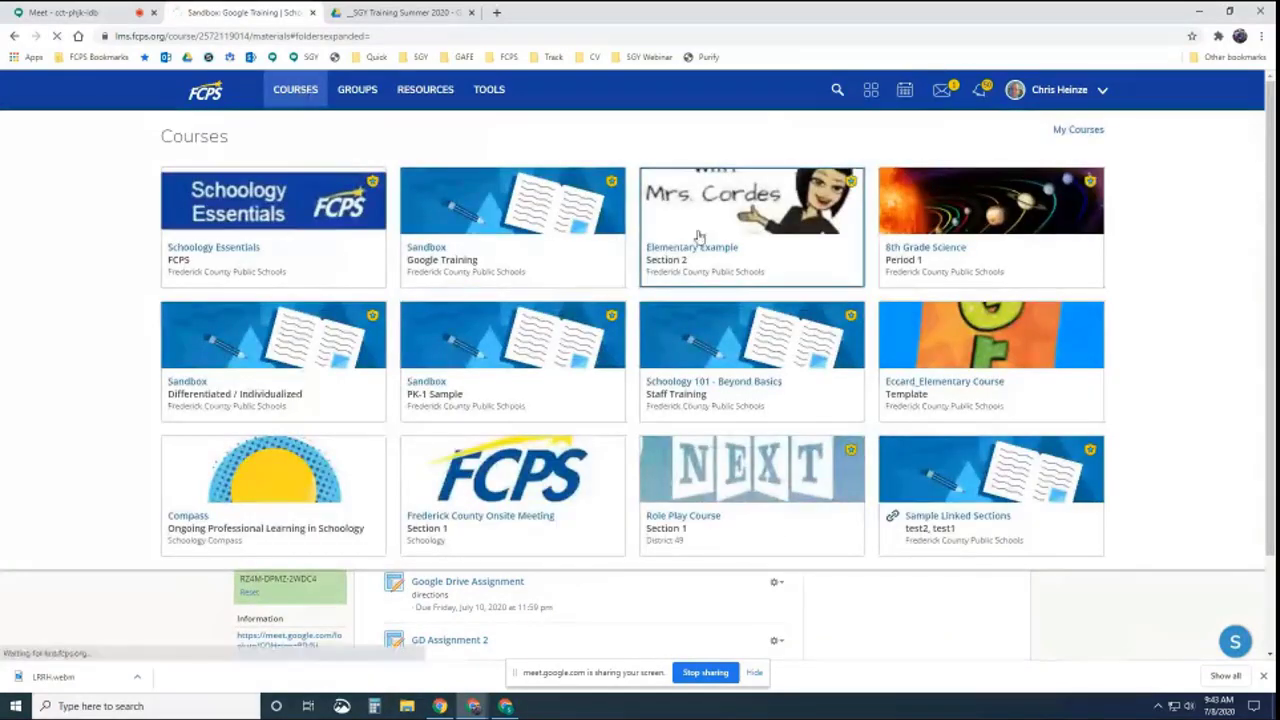
{"action": "scroll", "coordinate": [589, 340], "scroll_direction": "down", "scroll_amount": 10}
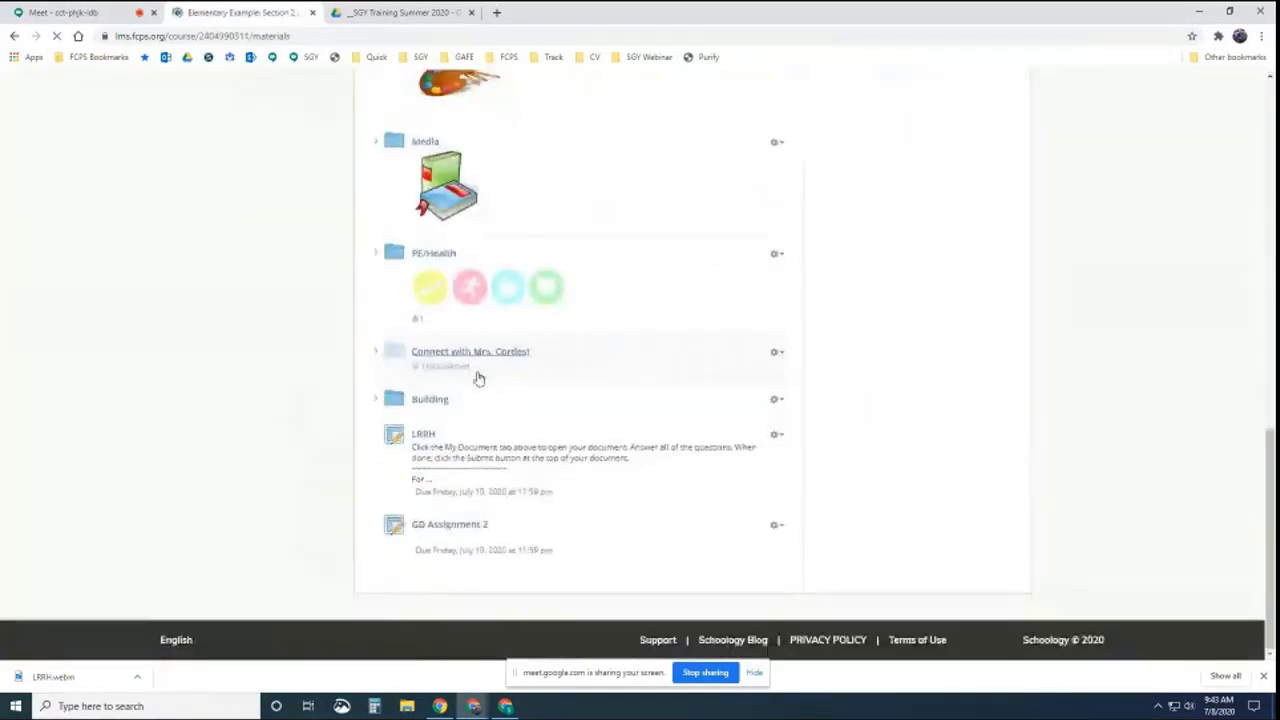
{"action": "left_click", "coordinate": [462, 530]}
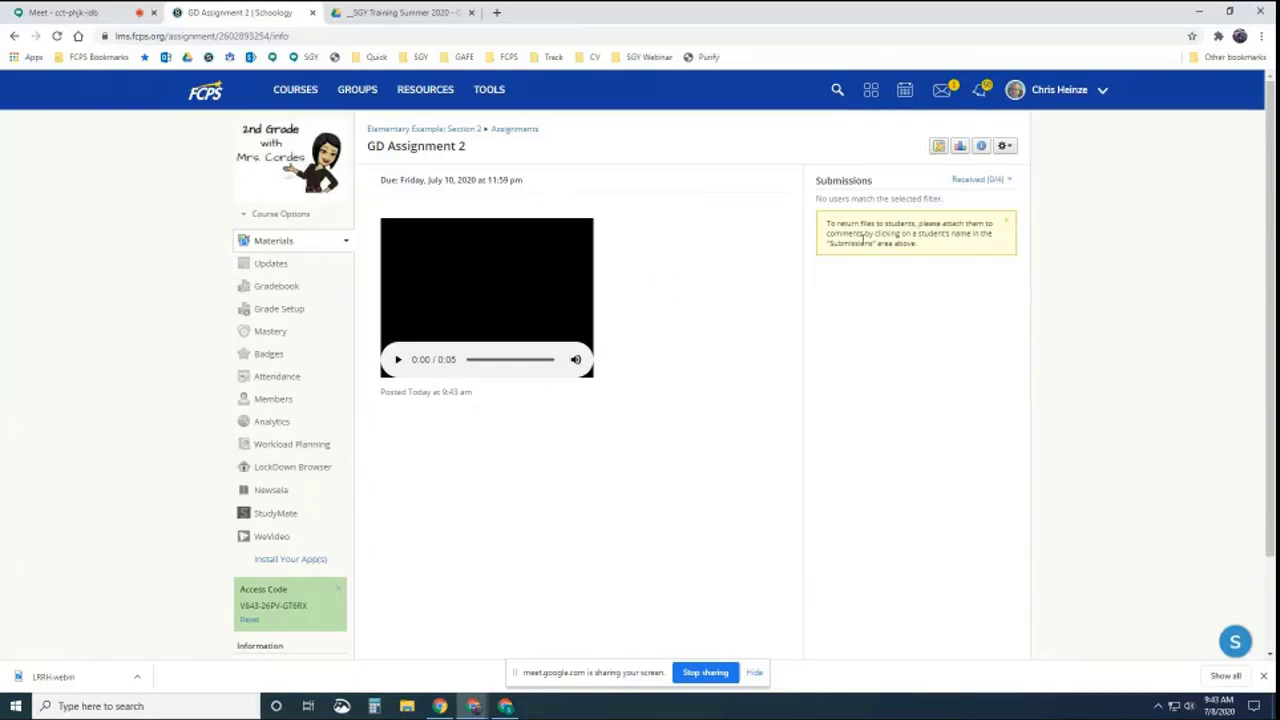
Edit the copy and attach Little Red Riding Hood - Setting from SGY Training Summer 2020 via Google Drive
{"action": "left_click", "coordinate": [1005, 147]}
{"action": "left_click", "coordinate": [940, 169]}
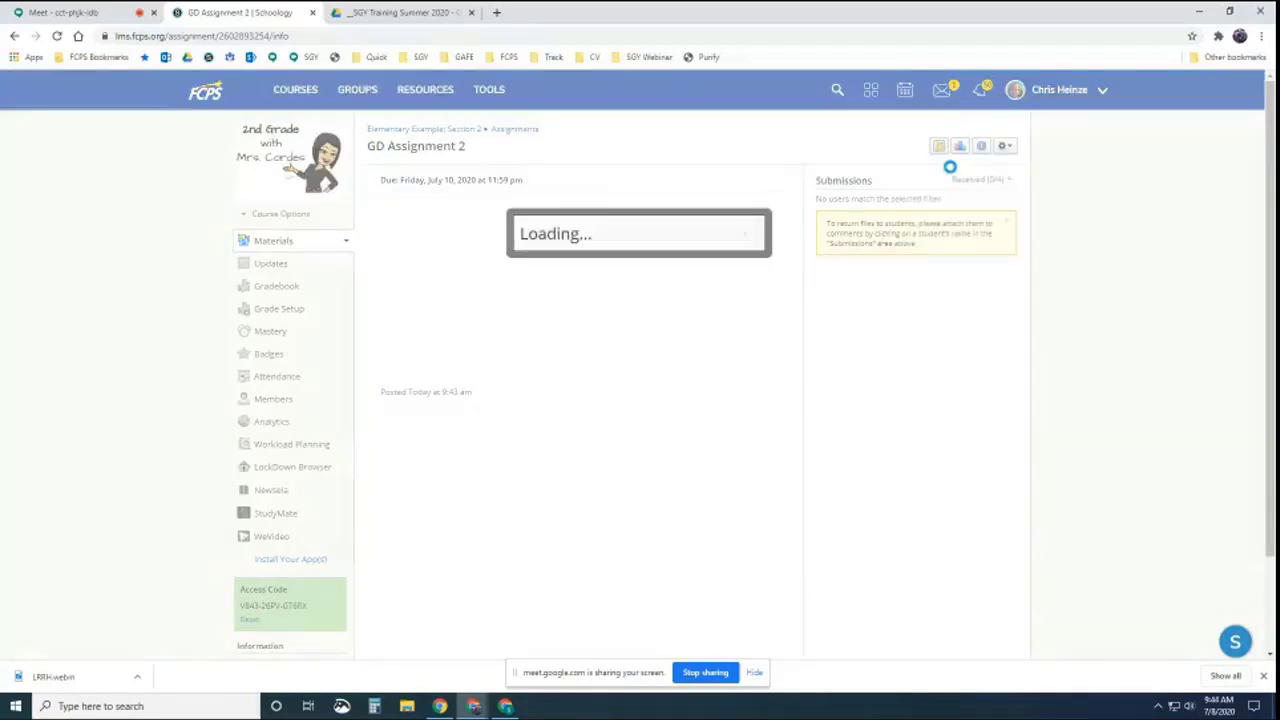
{"action": "left_click", "coordinate": [540, 370]}
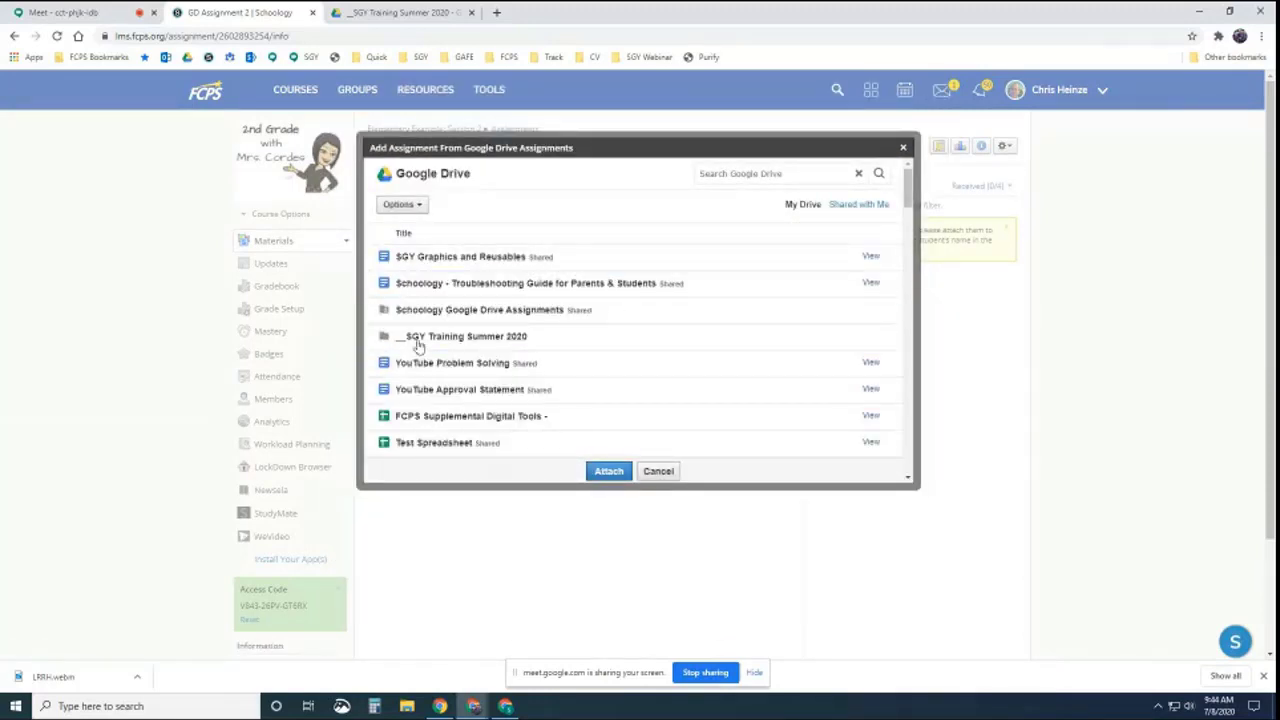
{"action": "left_click", "coordinate": [436, 338]}
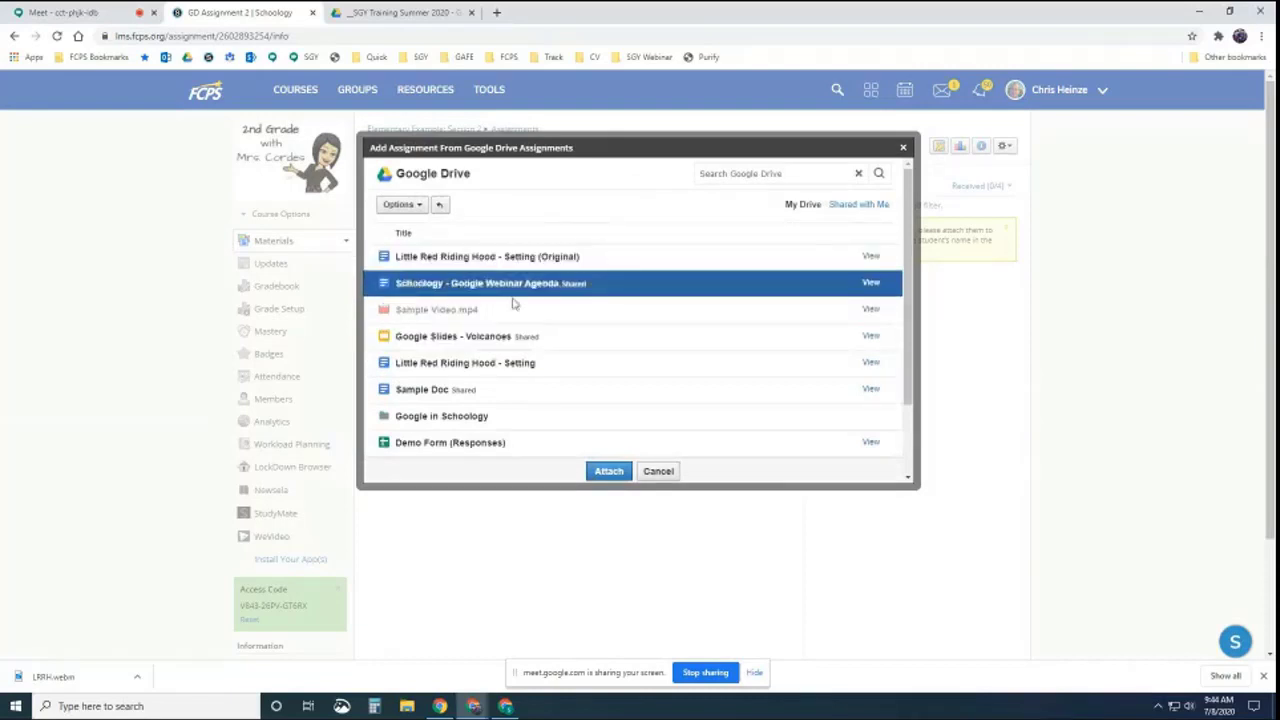
{"action": "left_click", "coordinate": [425, 363]}
{"action": "left_click", "coordinate": [605, 471]}
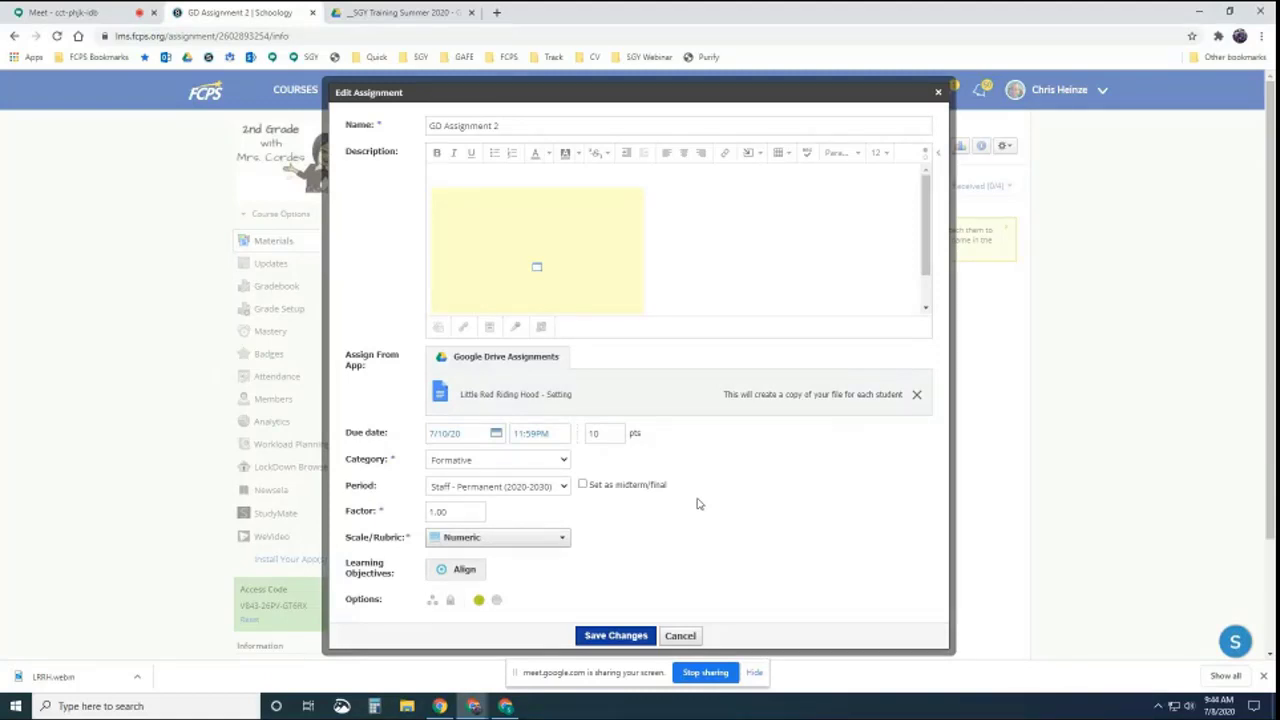
Add the line 'Teacher use only: Little Red Riding Hood - Setting' below the description embed
{"action": "left_click", "coordinate": [738, 265]}
{"action": "scroll", "coordinate": [738, 265], "scroll_direction": "down", "scroll_amount": 2}
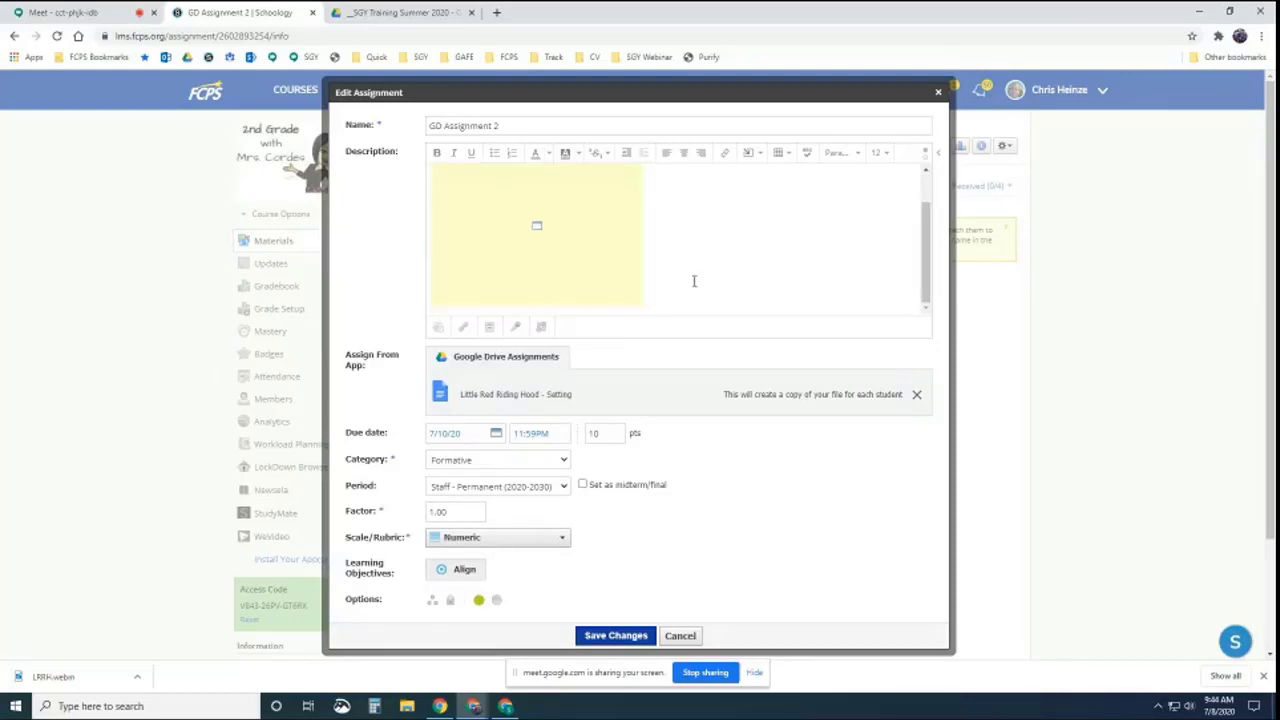
{"action": "scroll", "coordinate": [694, 281], "scroll_direction": "down", "scroll_amount": 1}
{"action": "key", "text": "Return"}
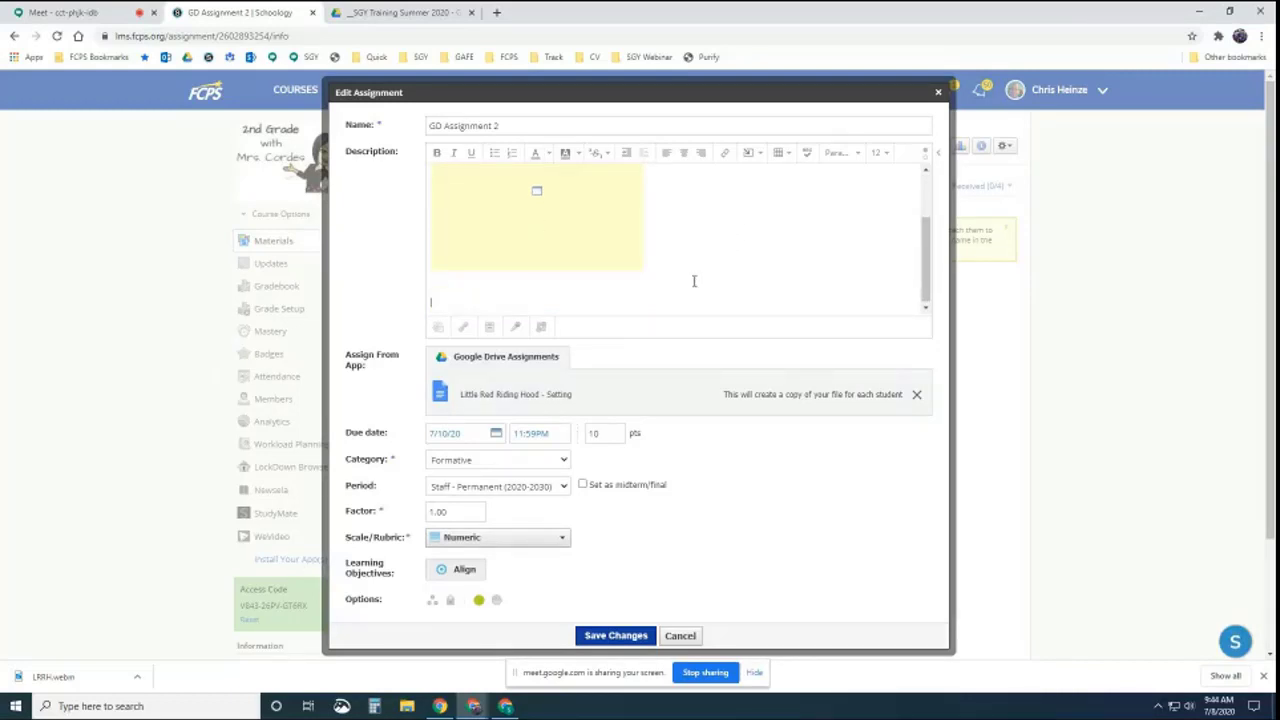
{"action": "type", "text": "Teacher use only: Little Red Riding Hood"}
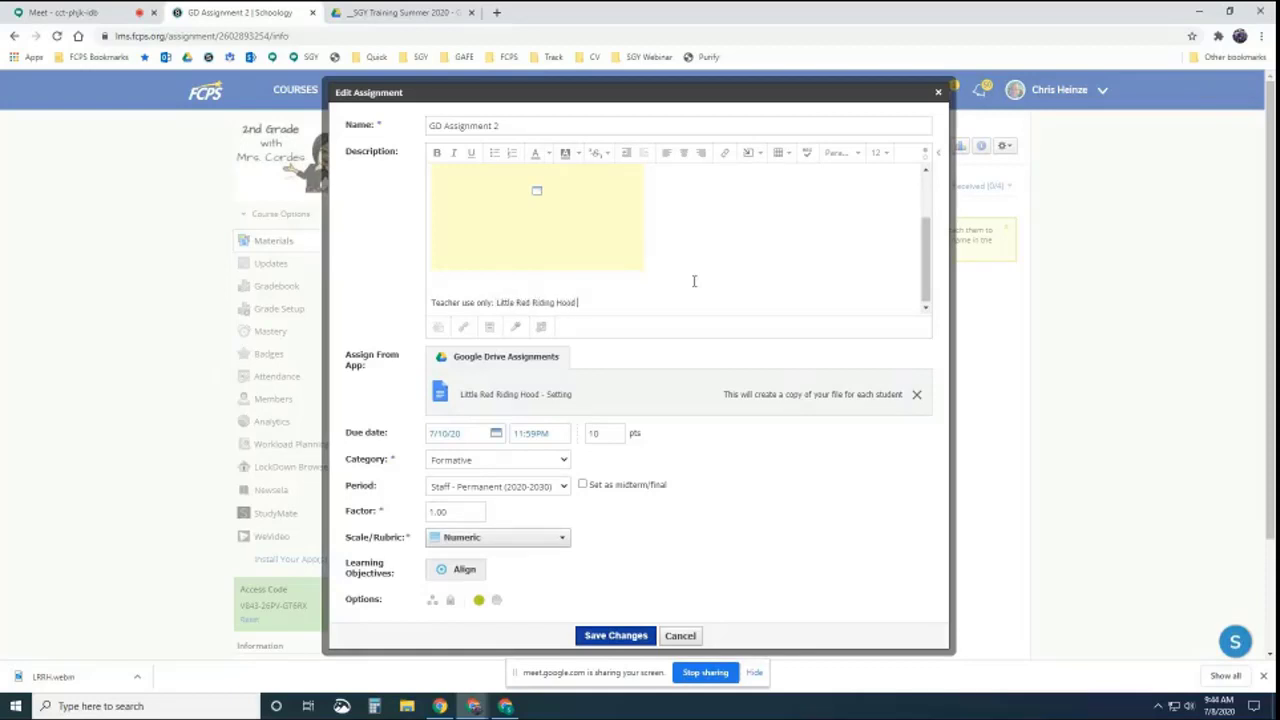
{"action": "type", "text": " - Setting"}
Highlight the document name in the note, close the Edit Assignment dialog, and show the course list
{"action": "left_click_drag", "start_coordinate": [612, 301], "coordinate": [497, 300]}
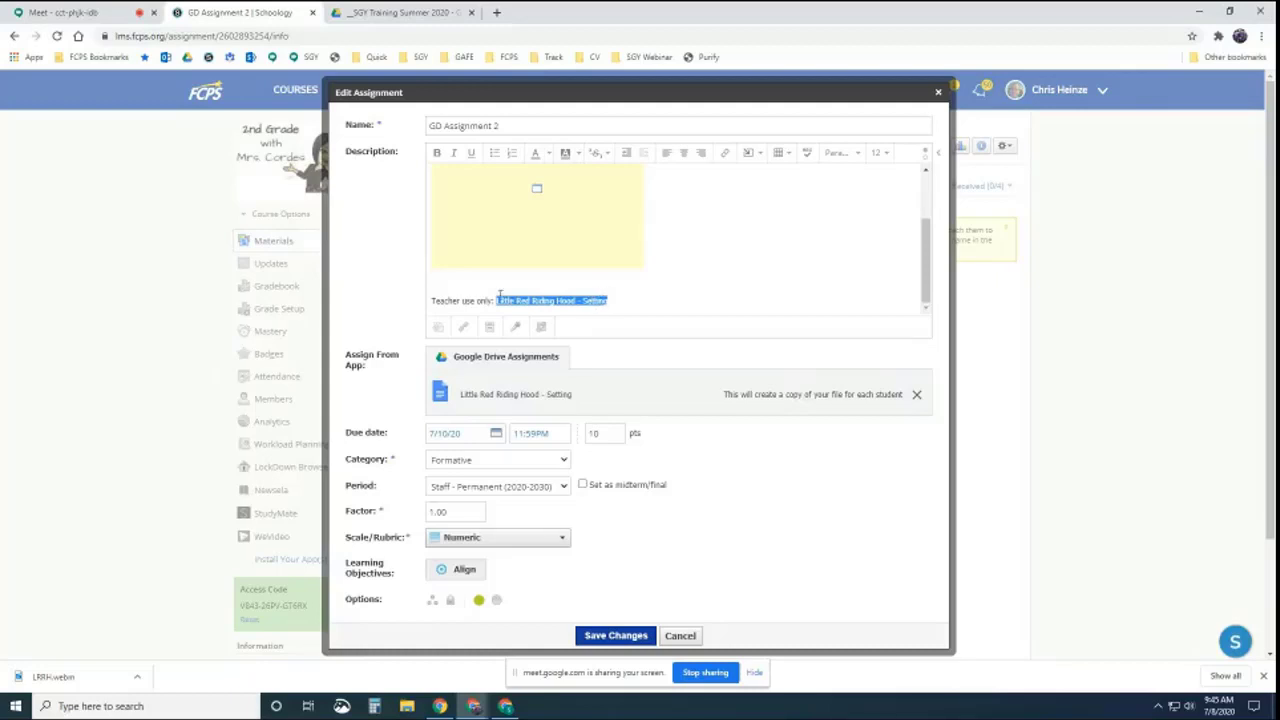
{"action": "left_click", "coordinate": [431, 300]}
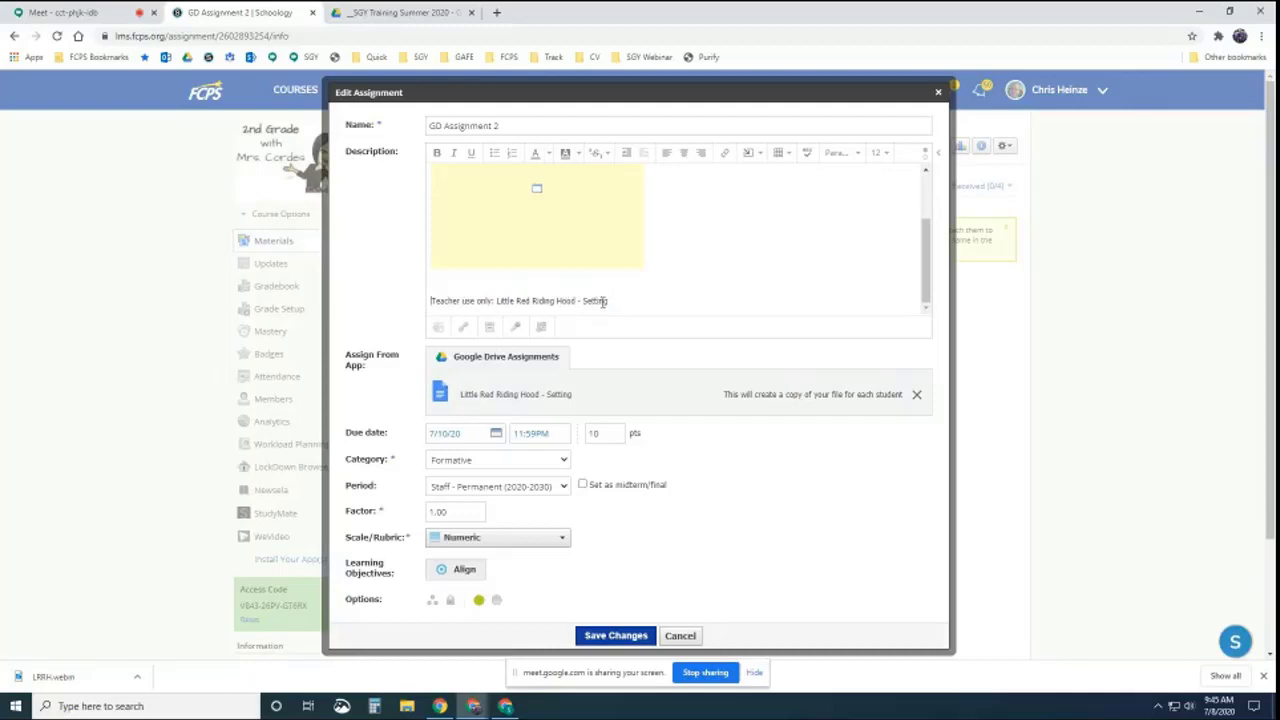
{"action": "left_click_drag", "start_coordinate": [606, 300], "coordinate": [496, 300]}
{"action": "left_click", "coordinate": [676, 297]}
{"action": "left_click", "coordinate": [680, 635]}
{"action": "left_click", "coordinate": [295, 89]}
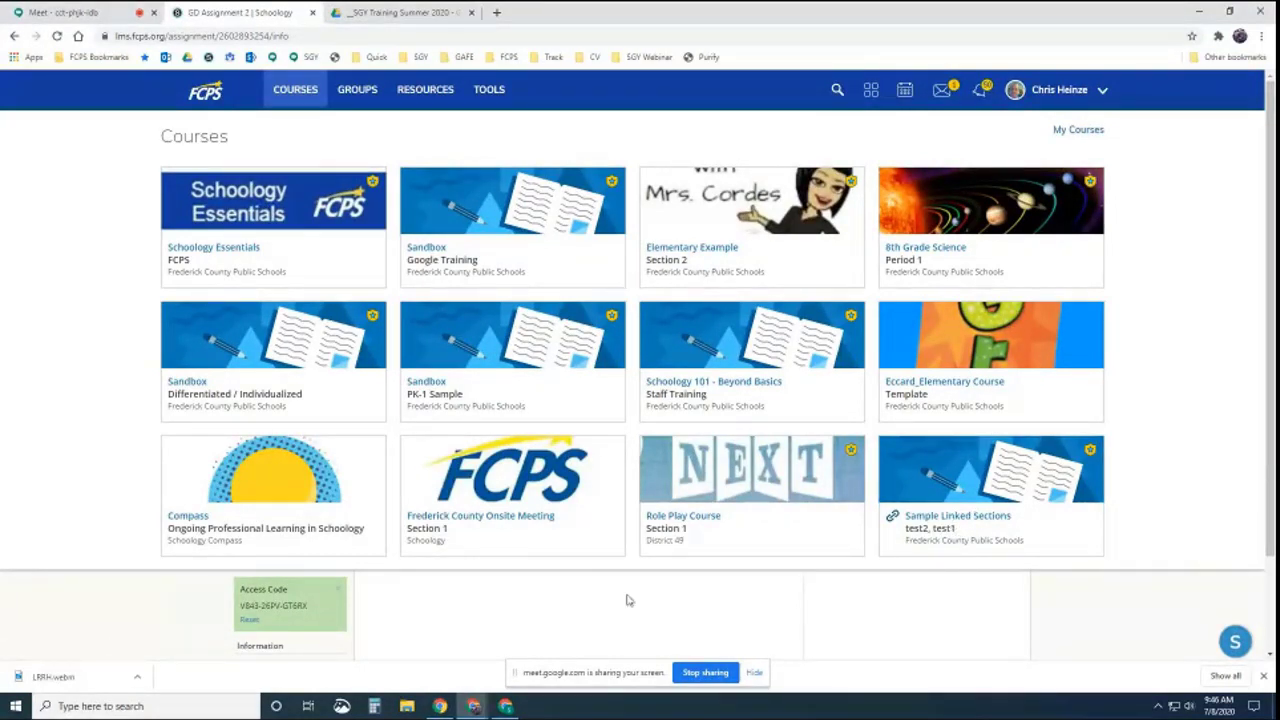
Check the In Progress tab of Sandbox Google Training's original GD Assignment 2, then return to the student window
{"action": "mouse_move", "coordinate": [488, 706]}
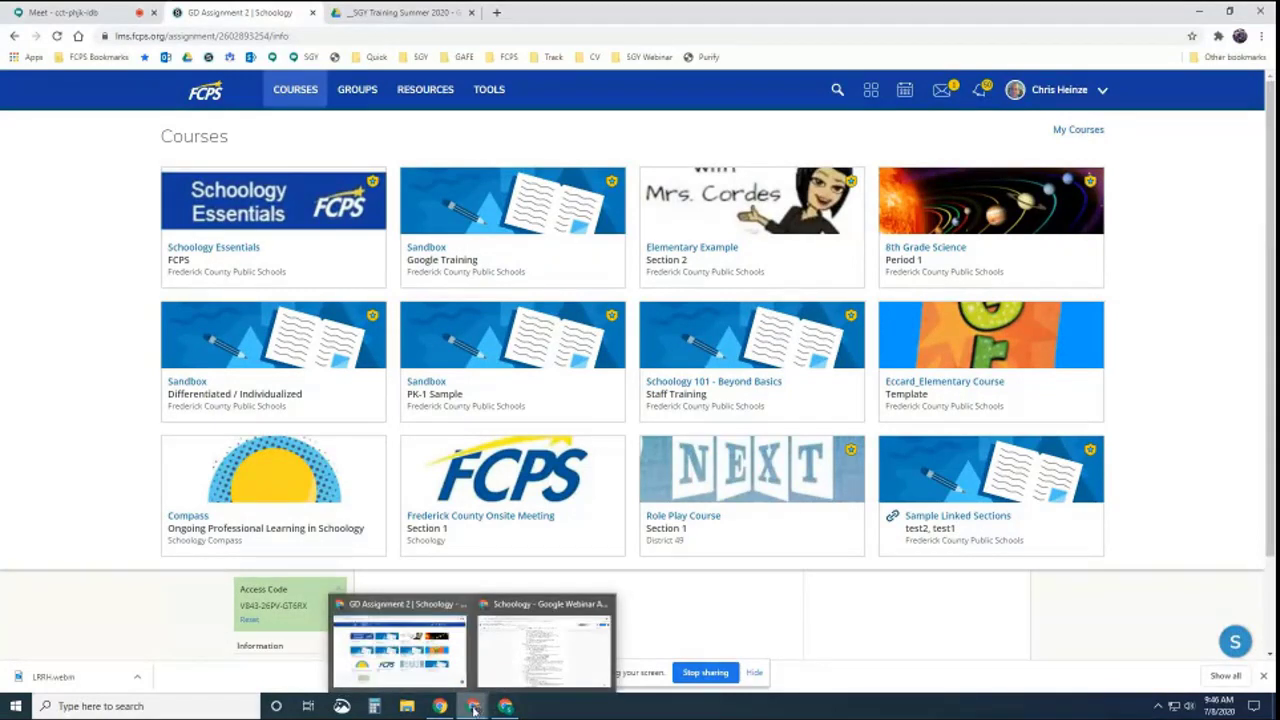
{"action": "left_click", "coordinate": [183, 618]}
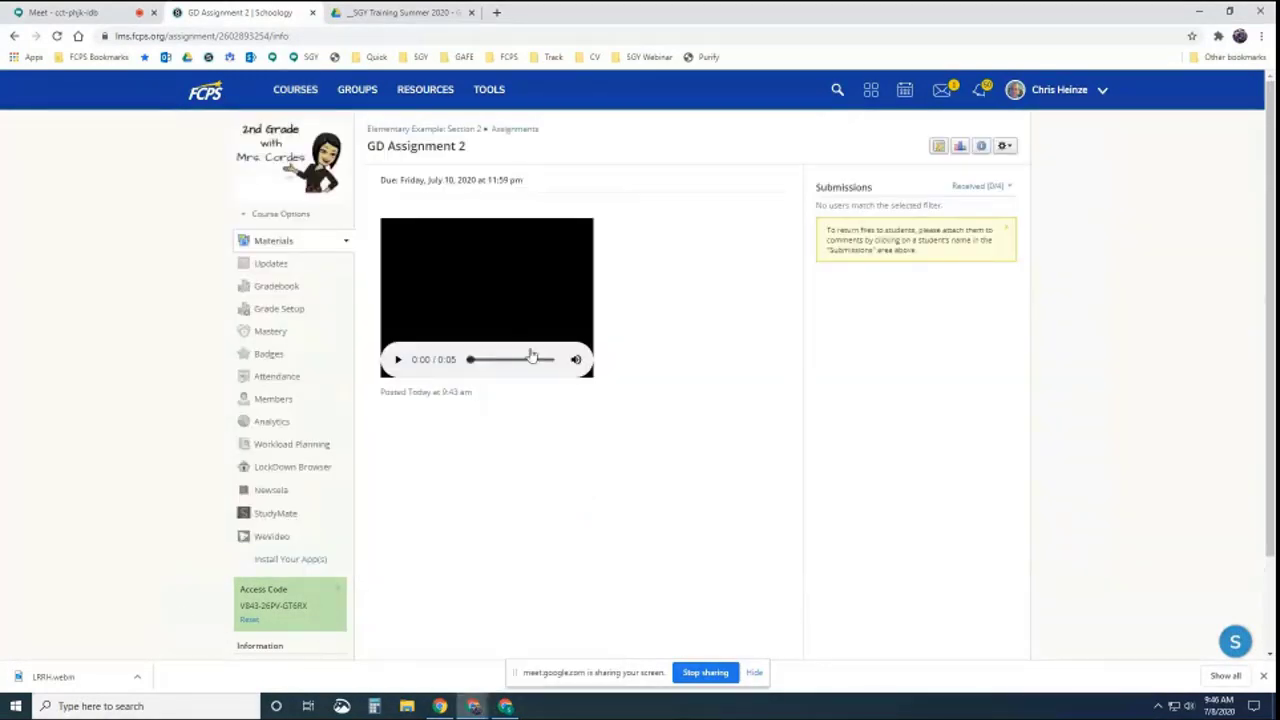
{"action": "left_click", "coordinate": [311, 95]}
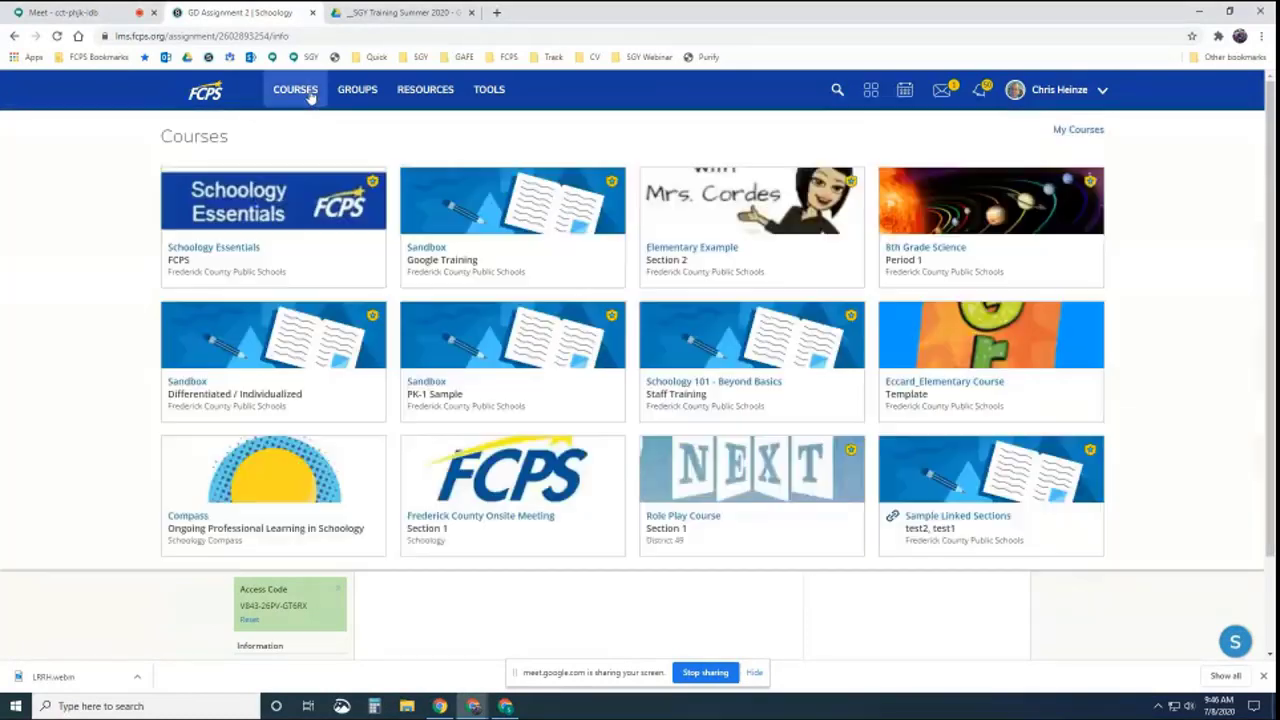
{"action": "left_click", "coordinate": [453, 199]}
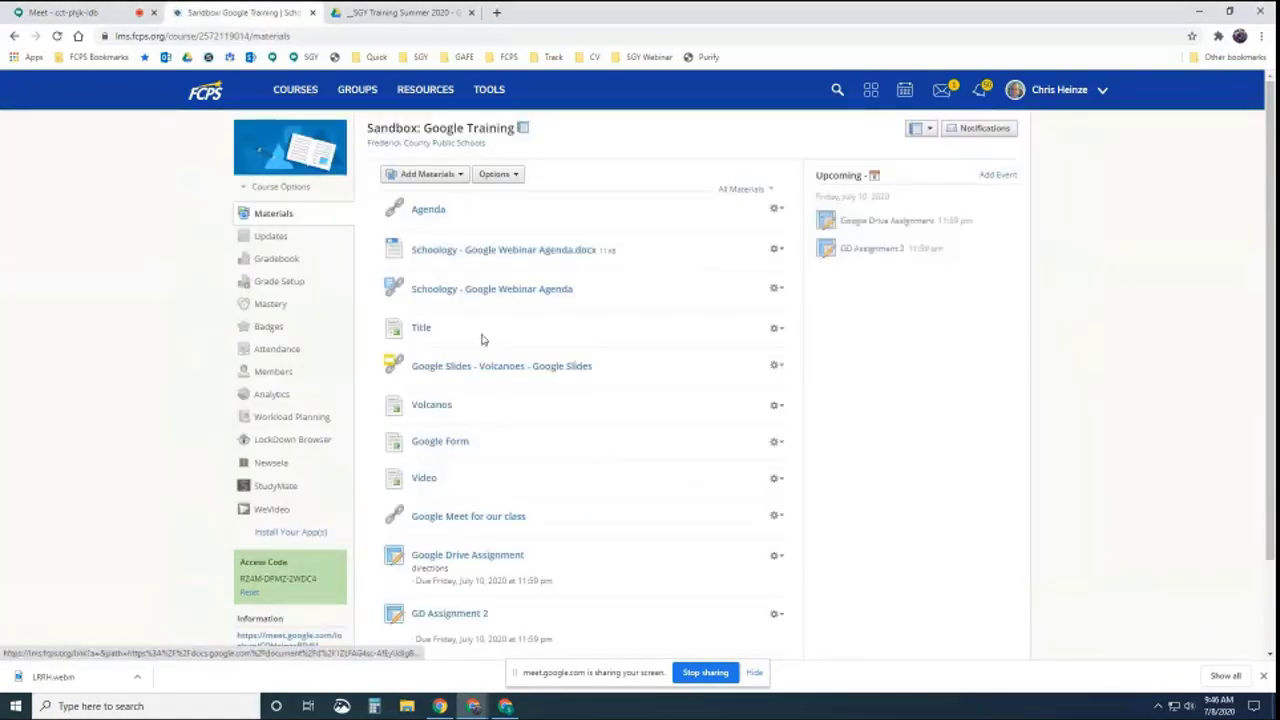
{"action": "scroll", "coordinate": [481, 358], "scroll_direction": "down", "scroll_amount": 2}
{"action": "left_click", "coordinate": [428, 506]}
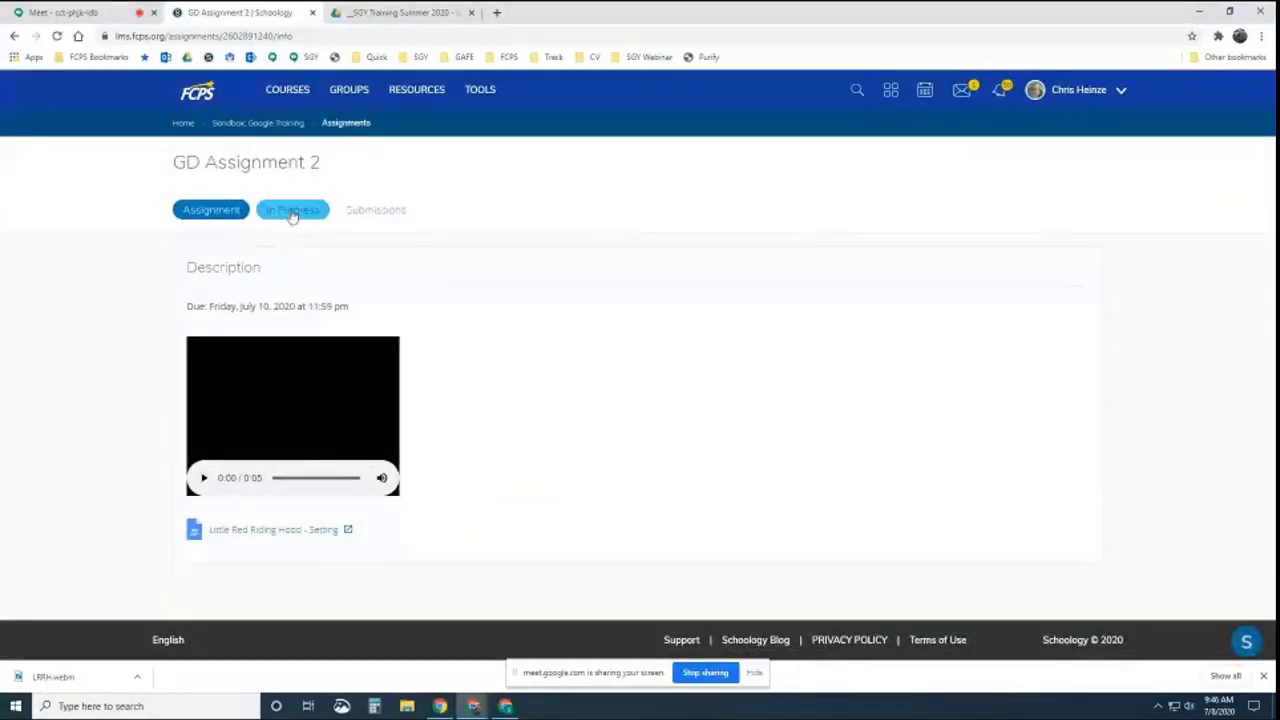
{"action": "left_click", "coordinate": [292, 212]}
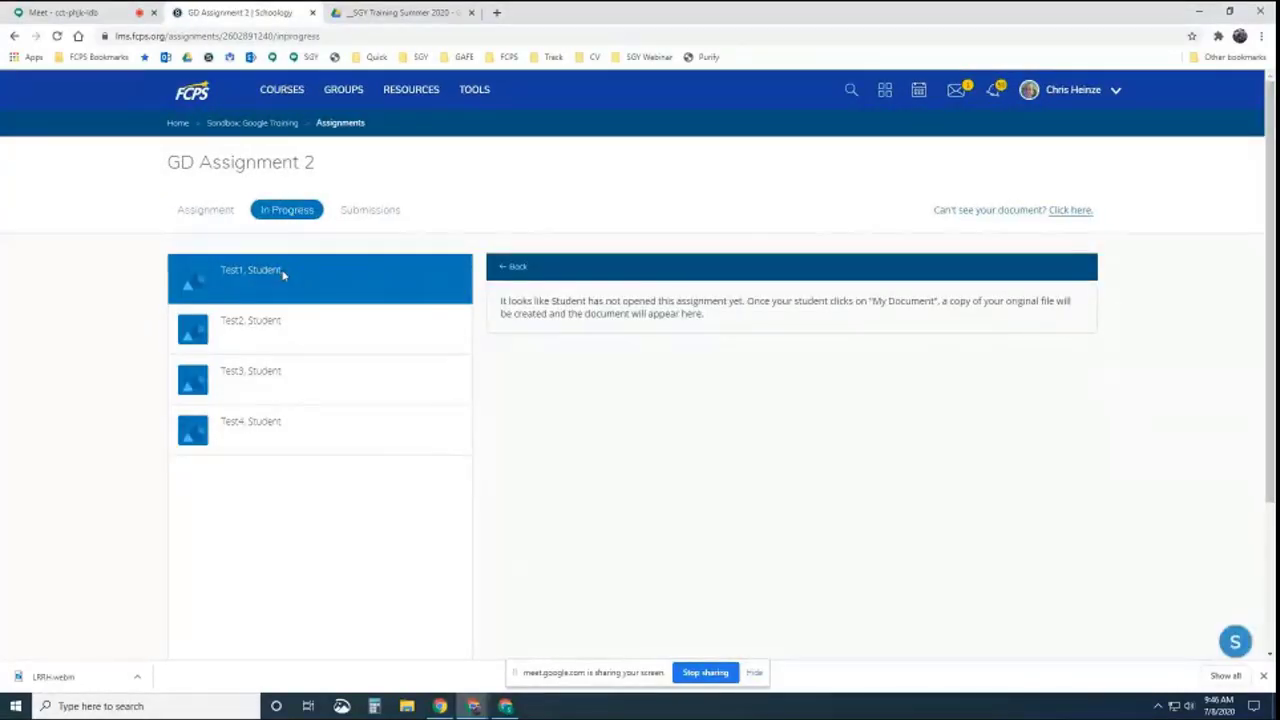
{"action": "left_click", "coordinate": [505, 706]}
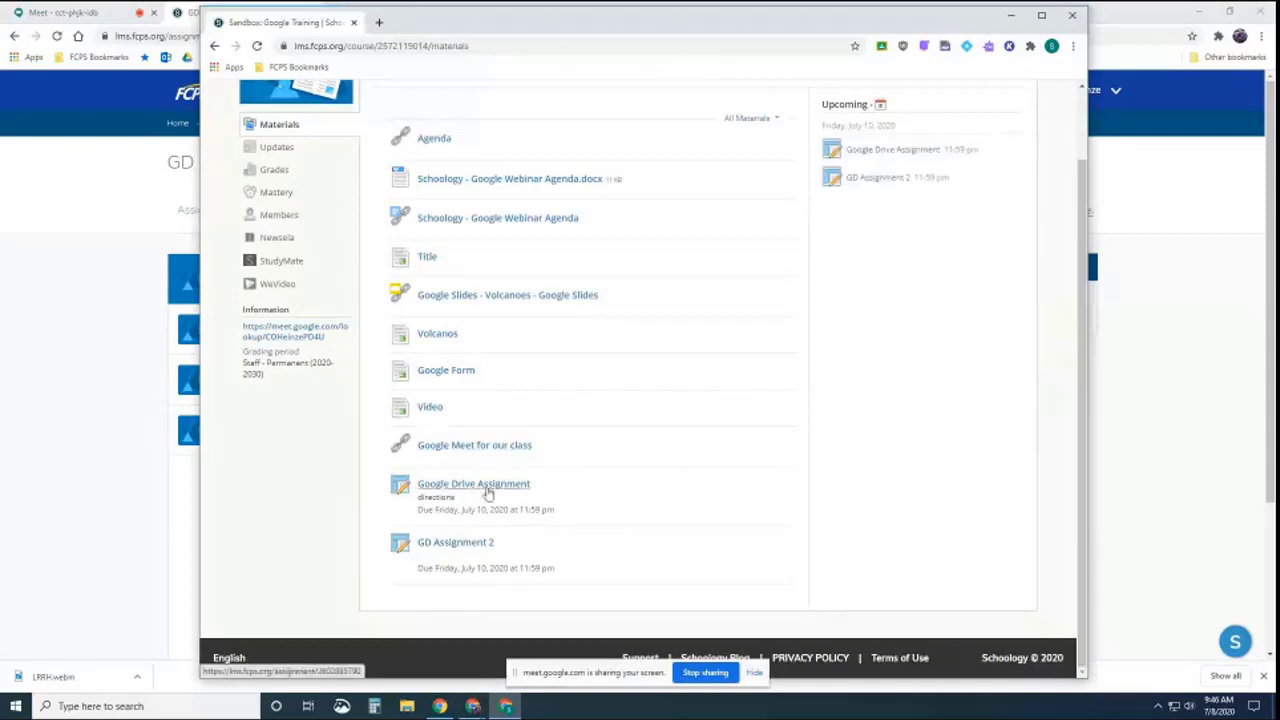
As the student, open GD Assignment 2 and My Document, then refresh the teacher's In Progress tab
{"action": "left_click", "coordinate": [455, 543]}
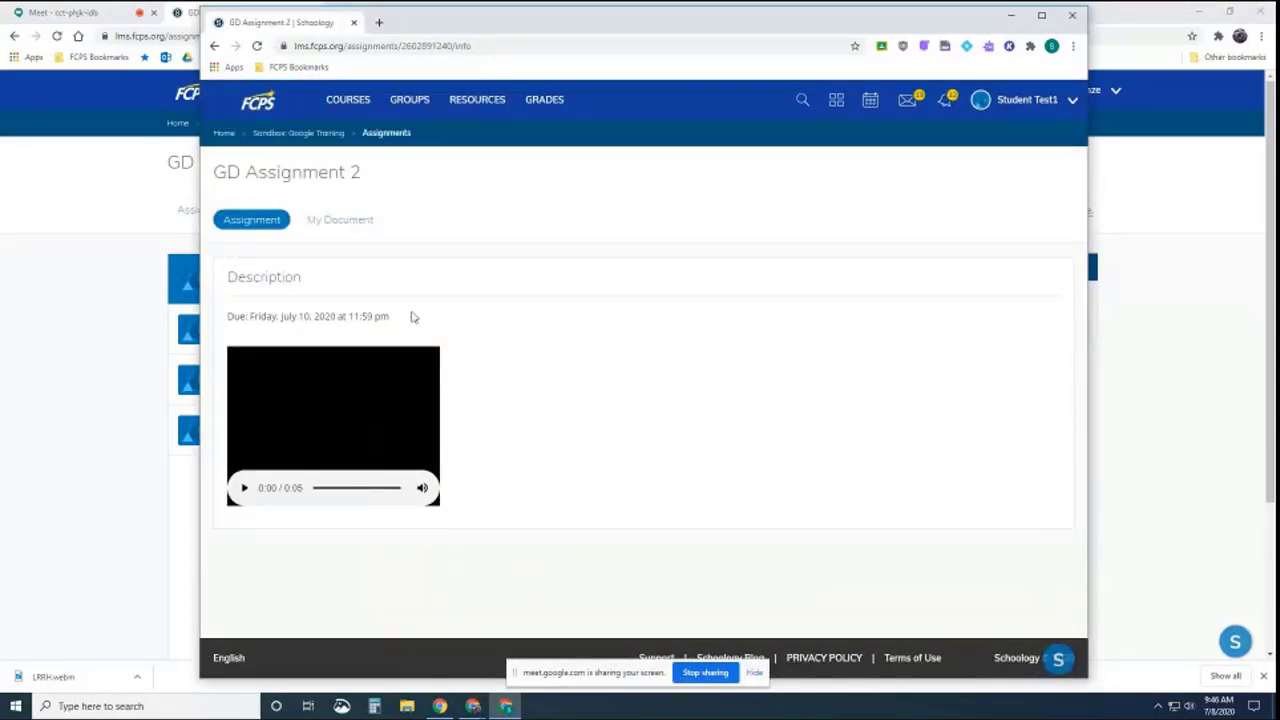
{"action": "left_click", "coordinate": [108, 323]}
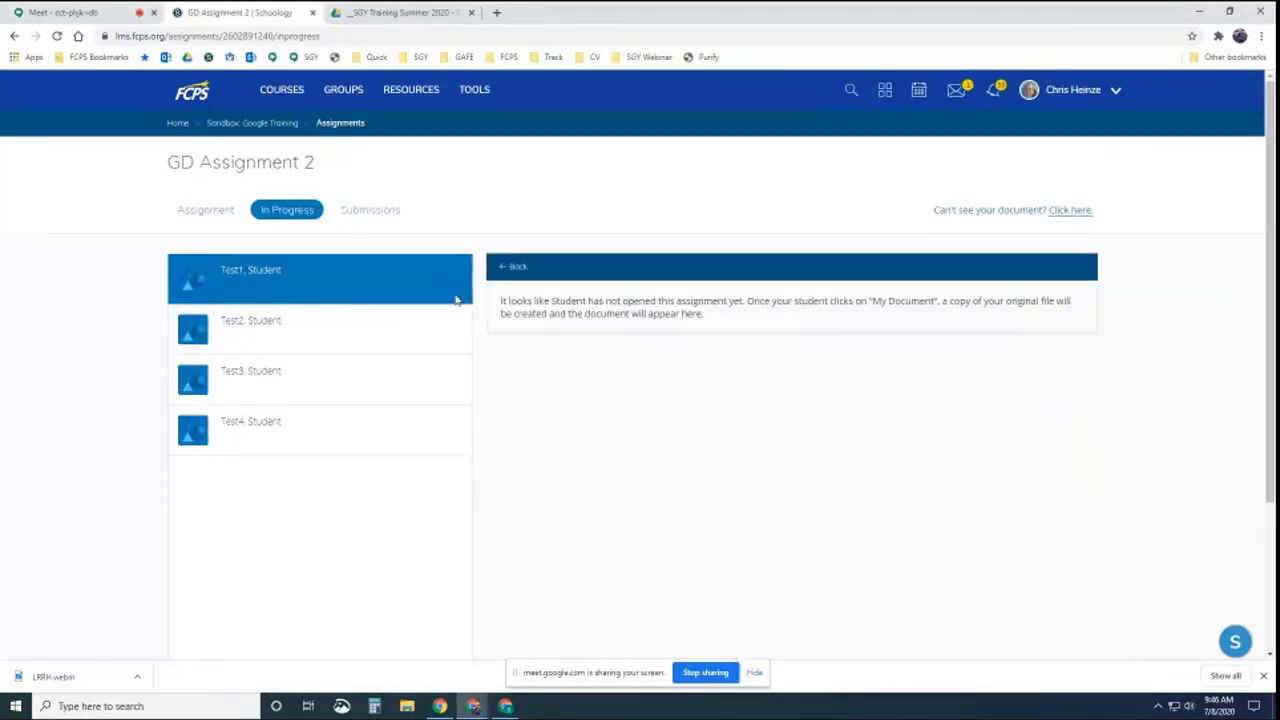
{"action": "left_click", "coordinate": [506, 706]}
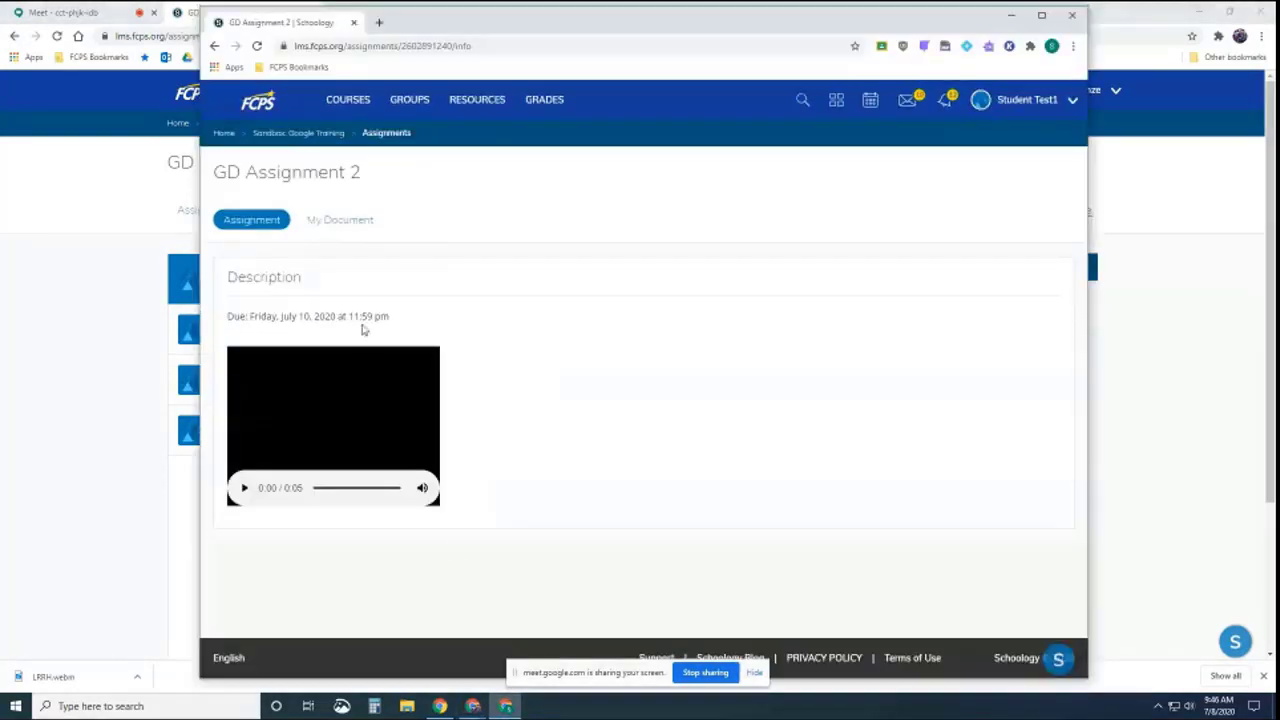
{"action": "left_click", "coordinate": [340, 221]}
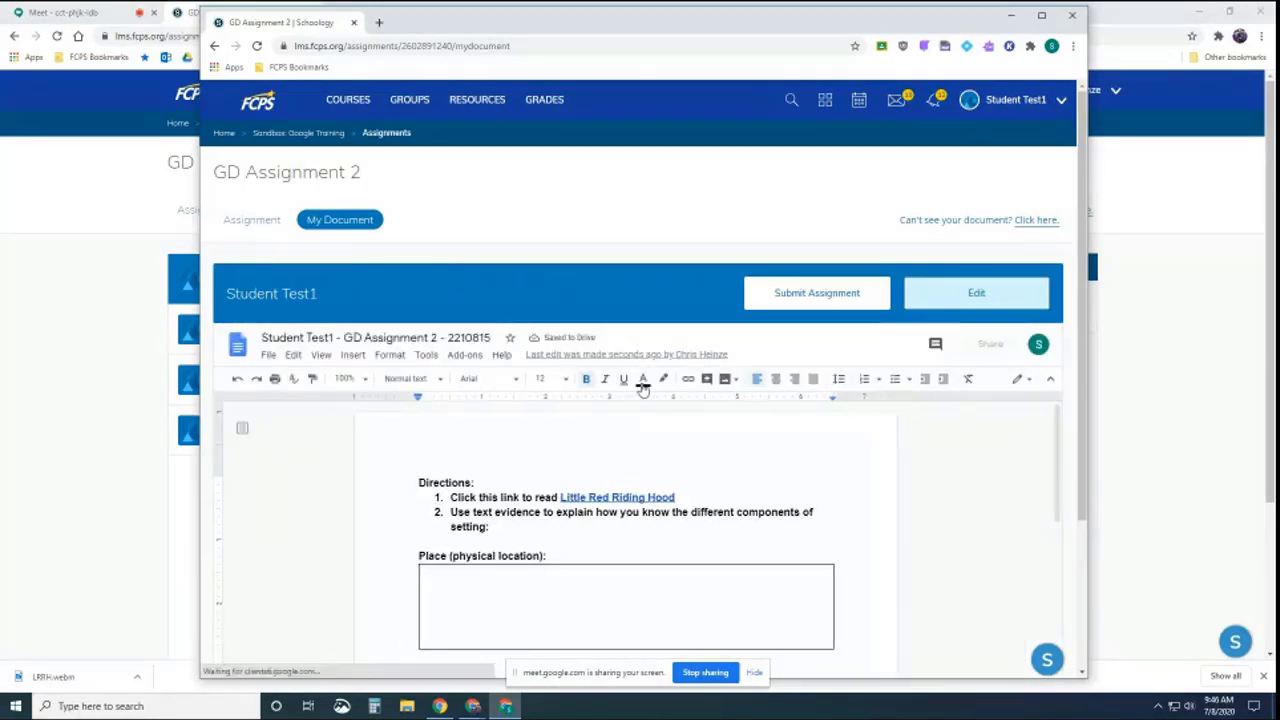
{"action": "scroll", "coordinate": [643, 388], "scroll_direction": "down", "scroll_amount": 2}
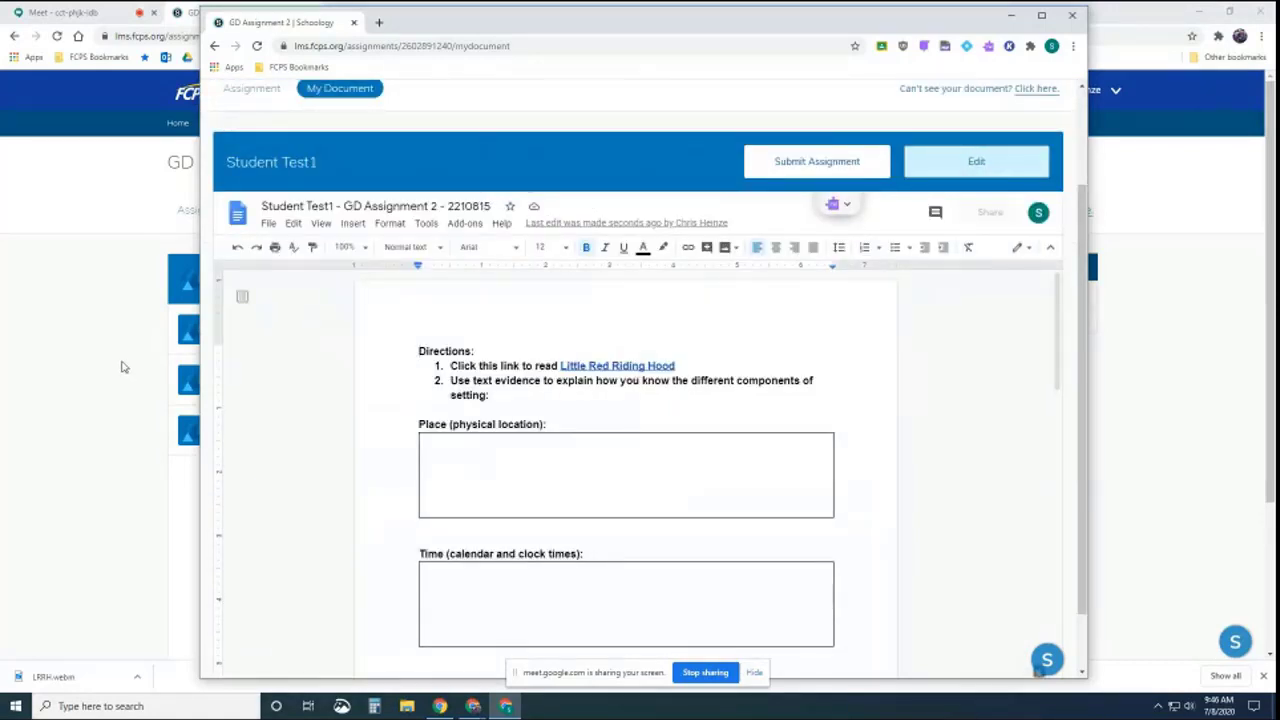
{"action": "left_click", "coordinate": [124, 367]}
{"action": "key", "text": "F5"}
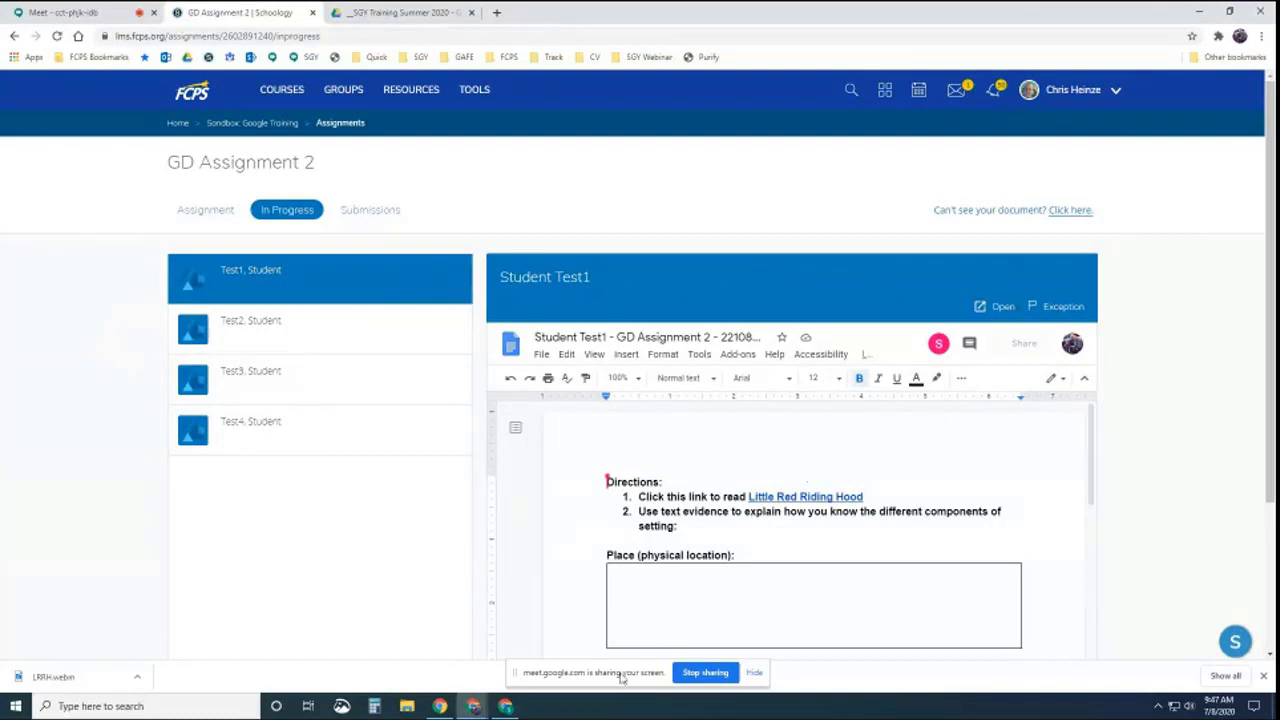
Compare the student's document with the teacher's In Progress view, then go to the Google Drive folder tab
{"action": "left_click", "coordinate": [506, 706]}
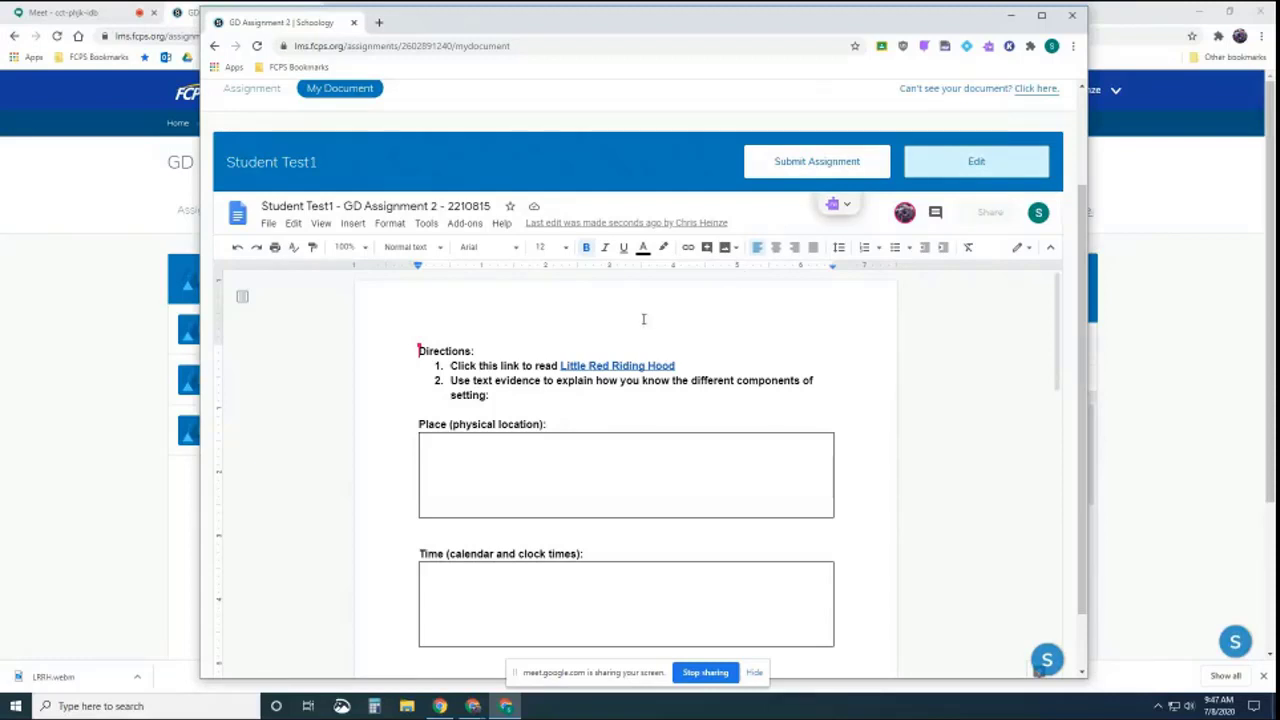
{"action": "left_click", "coordinate": [120, 514]}
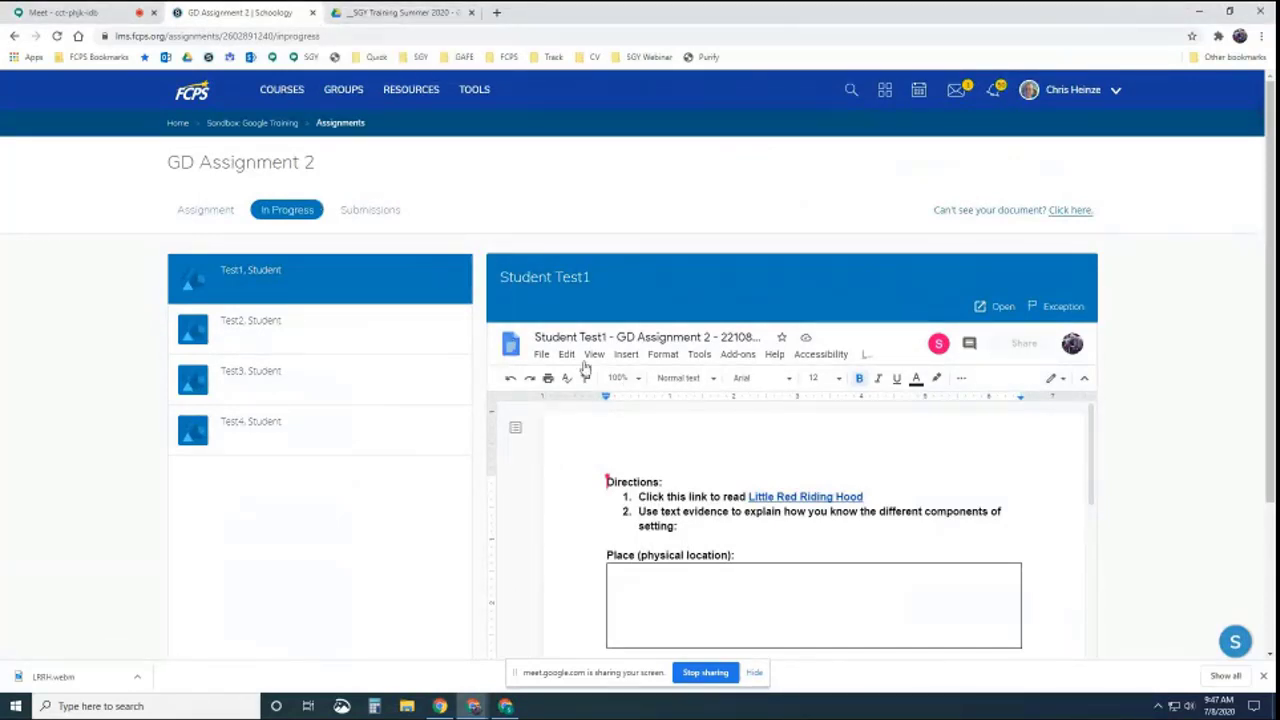
{"action": "left_click", "coordinate": [400, 12]}
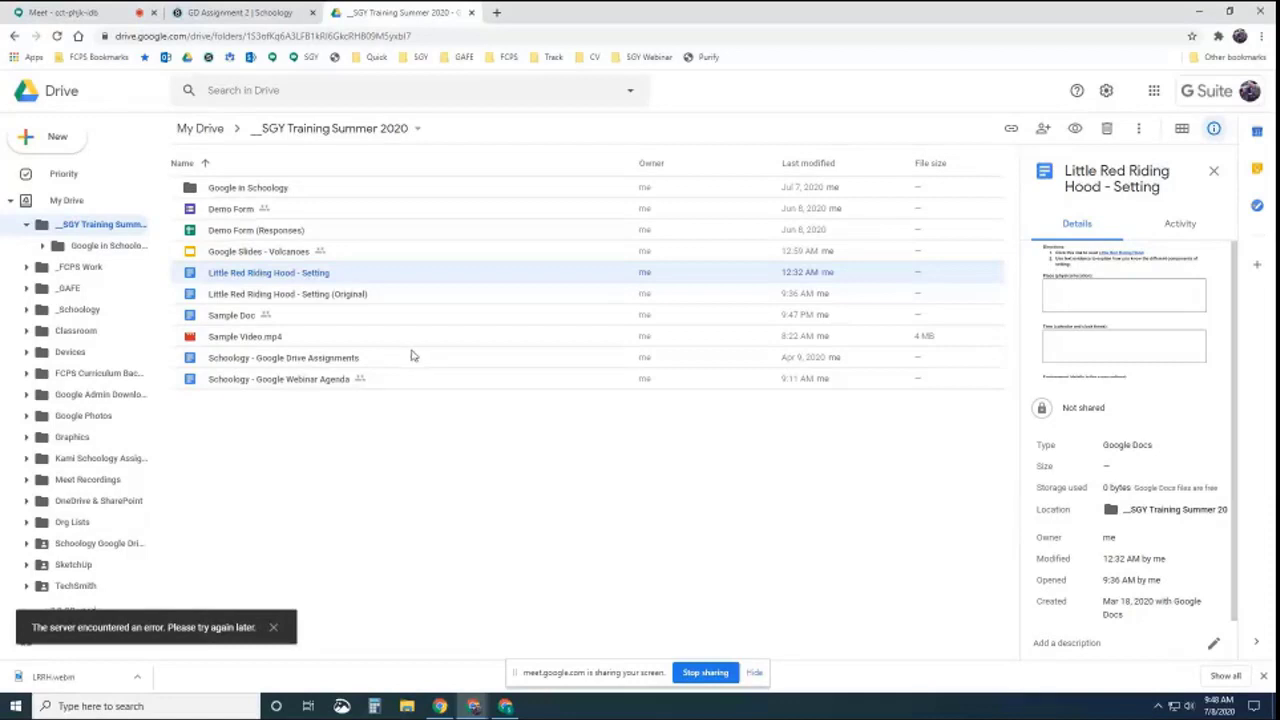
Open Schoology Google Drive Assignments > Sandbox Google Training > GD Assignment 2 in Drive, then return to Schoology
{"action": "scroll", "coordinate": [108, 387], "scroll_direction": "down", "scroll_amount": 1}
{"action": "scroll", "coordinate": [108, 387], "scroll_direction": "down", "scroll_amount": 3}
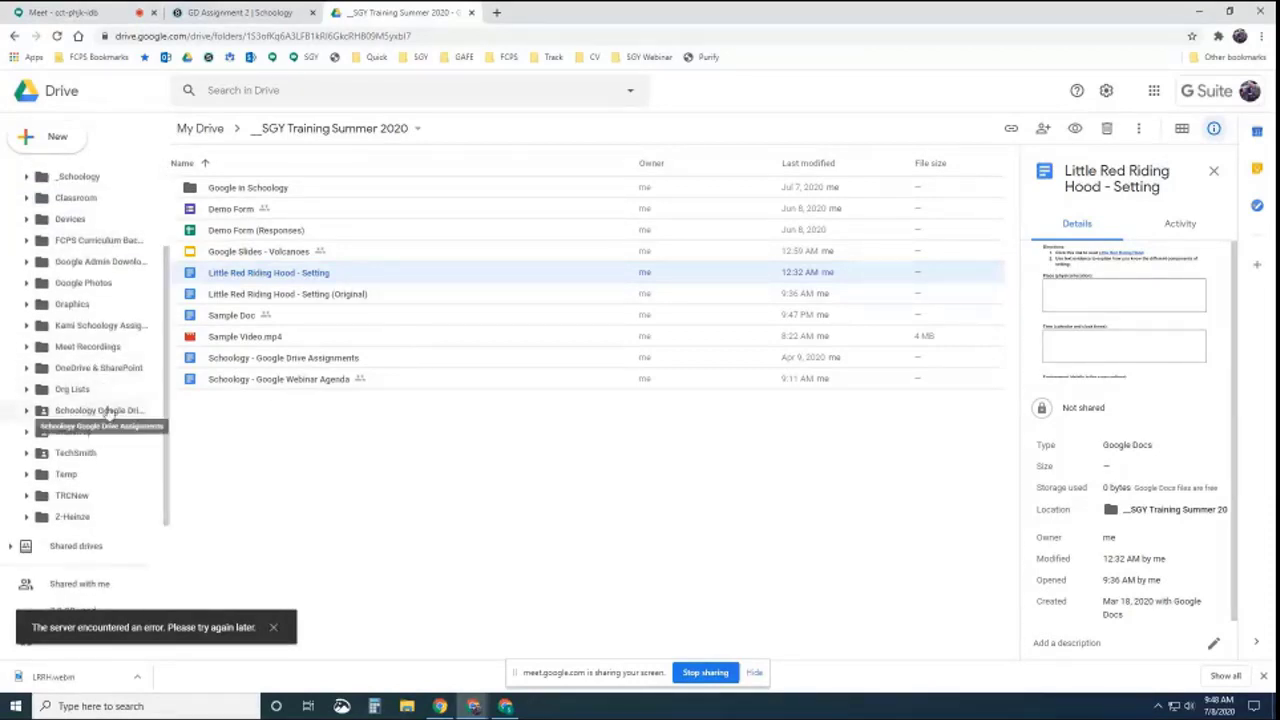
{"action": "left_click", "coordinate": [100, 411]}
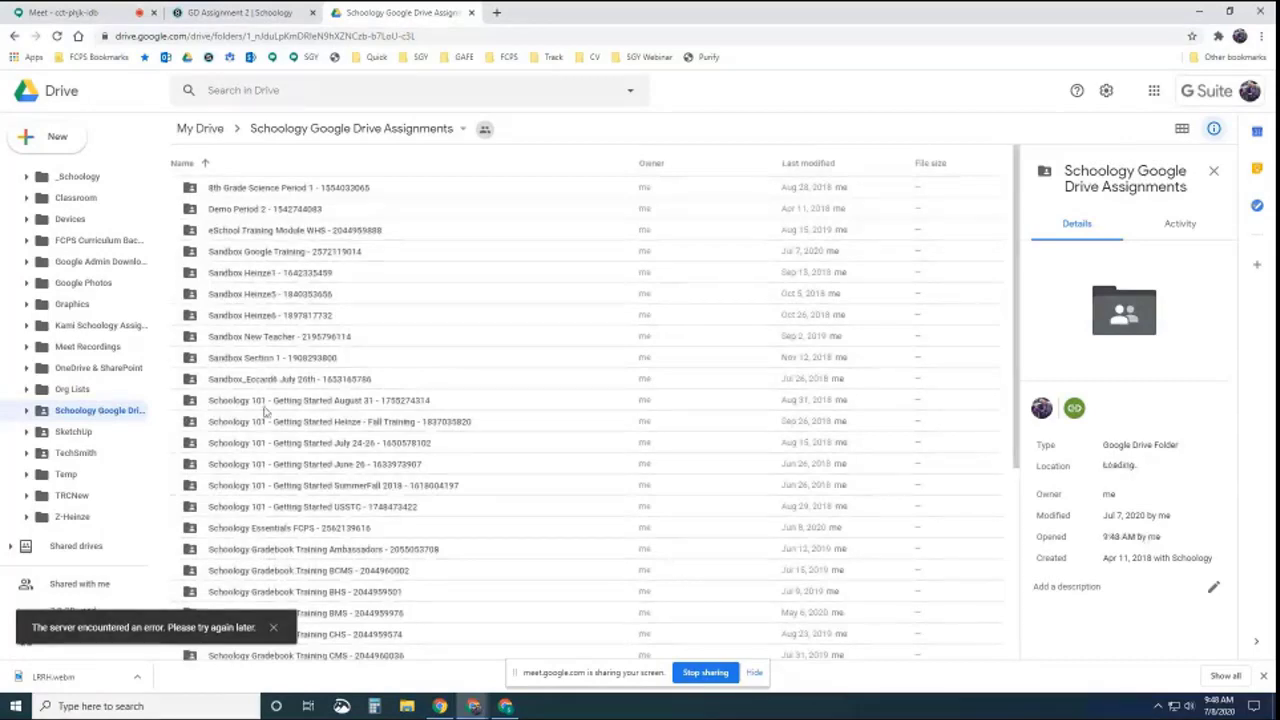
{"action": "scroll", "coordinate": [277, 281], "scroll_direction": "down", "scroll_amount": 5}
{"action": "scroll", "coordinate": [334, 420], "scroll_direction": "up", "scroll_amount": 5}
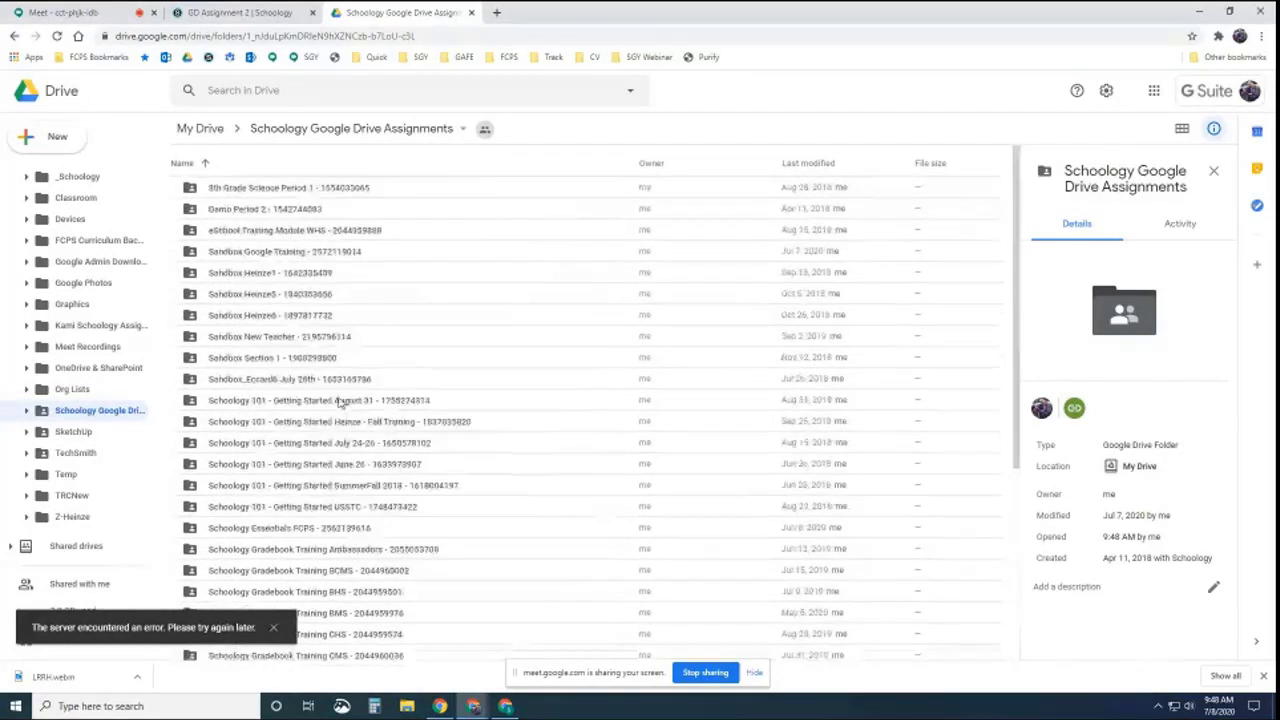
{"action": "scroll", "coordinate": [337, 403], "scroll_direction": "down", "scroll_amount": 1}
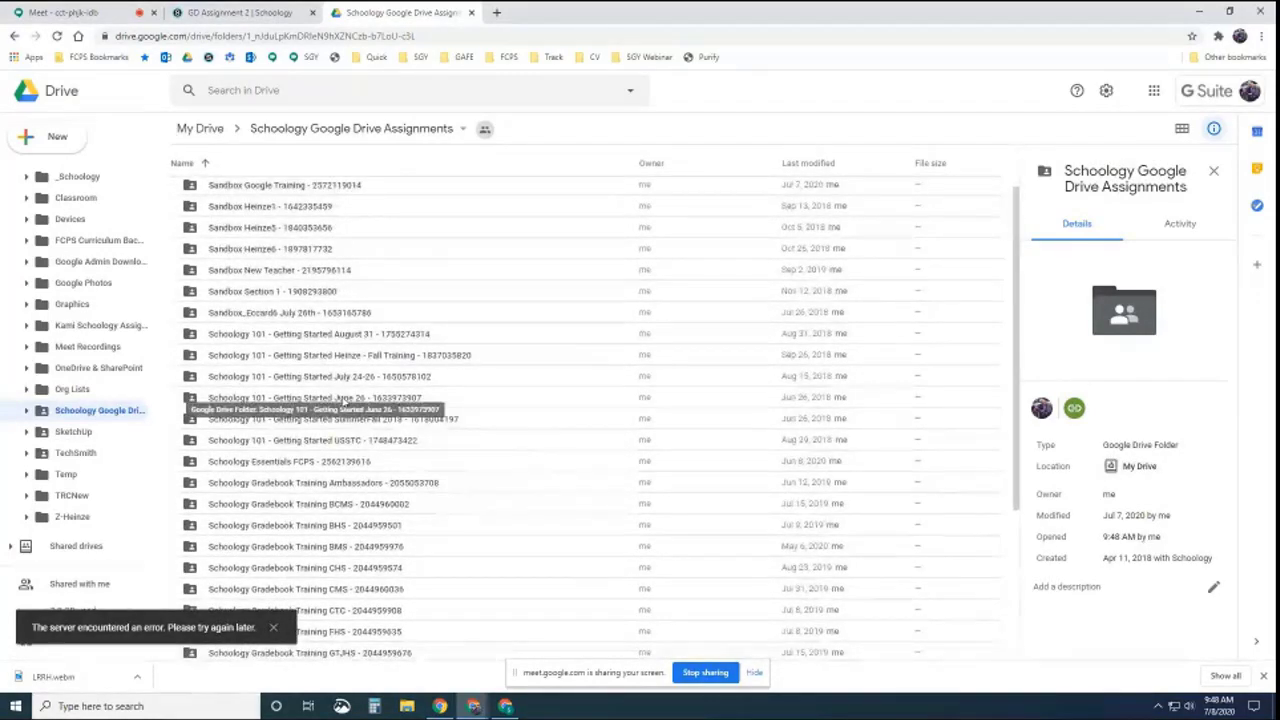
{"action": "scroll", "coordinate": [347, 400], "scroll_direction": "up", "scroll_amount": 1}
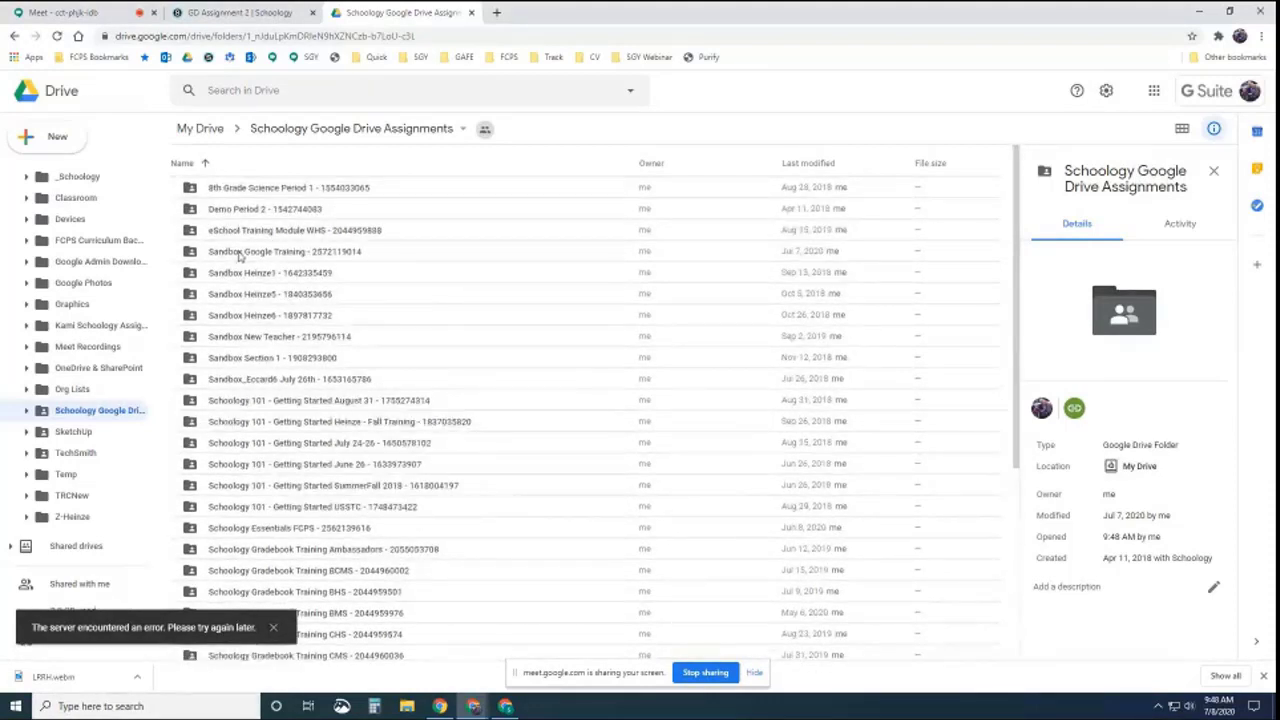
{"action": "double_click", "coordinate": [270, 254]}
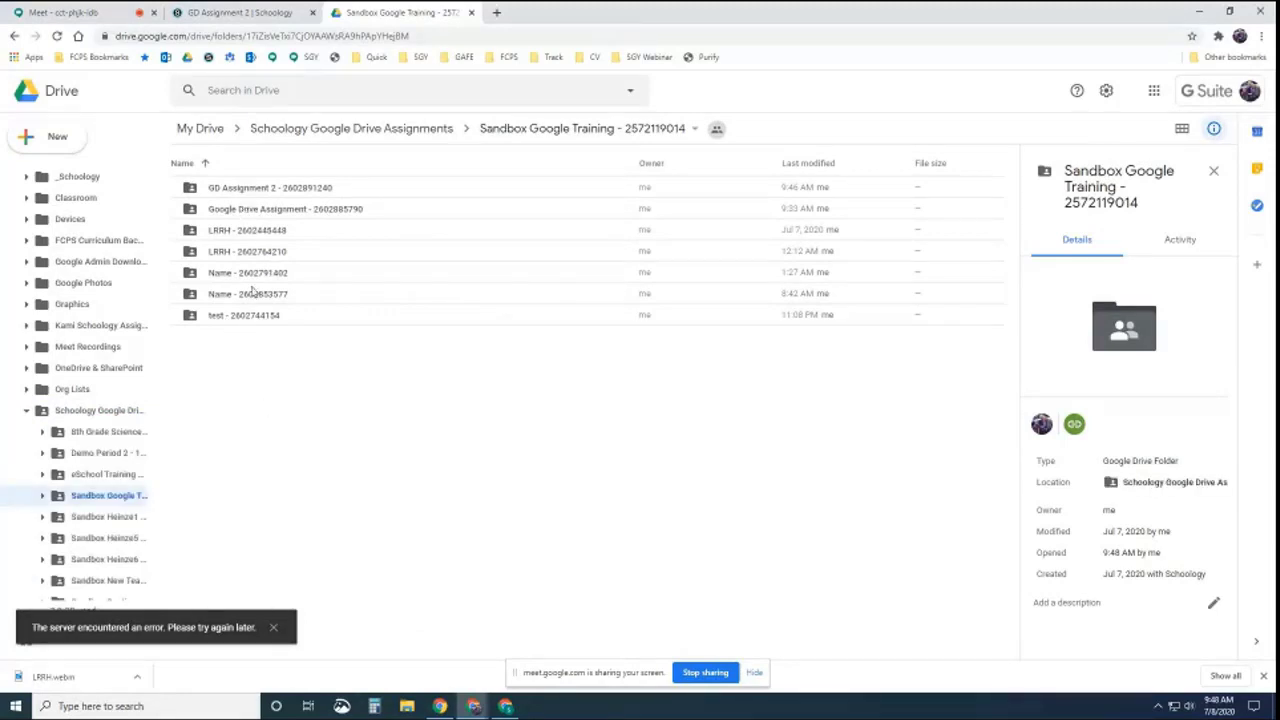
{"action": "double_click", "coordinate": [253, 189]}
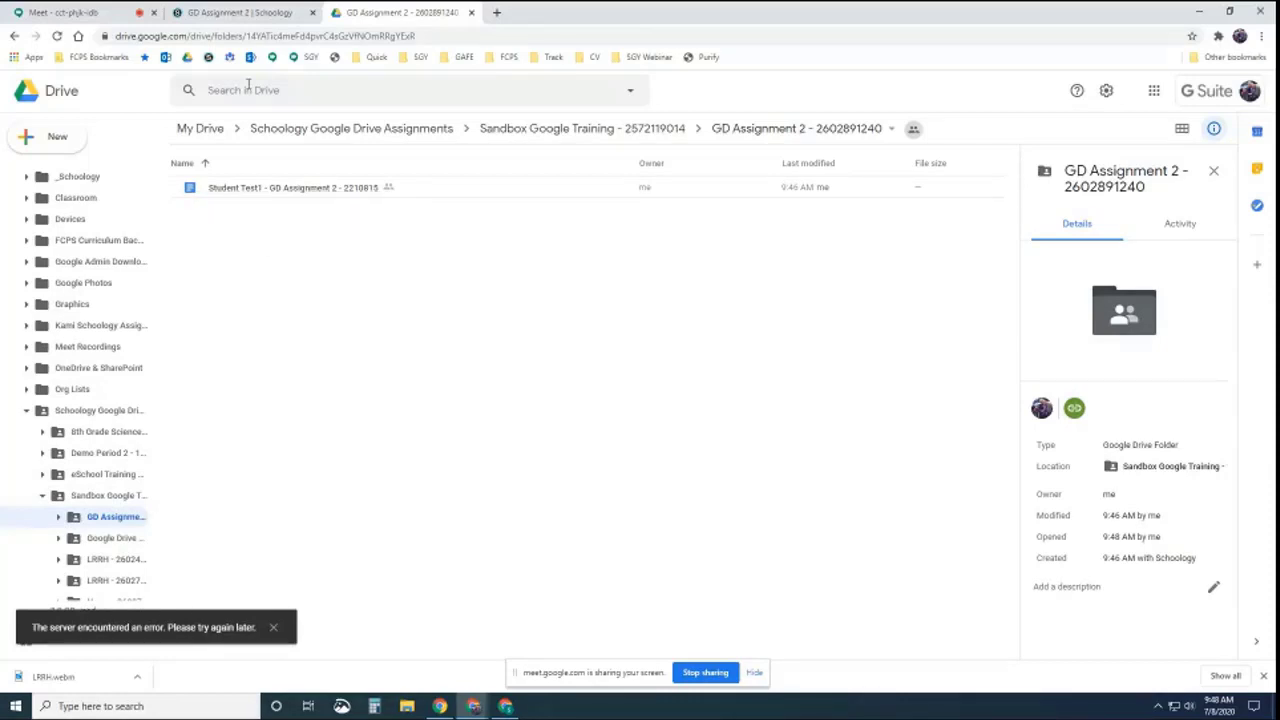
{"action": "left_click", "coordinate": [238, 14]}
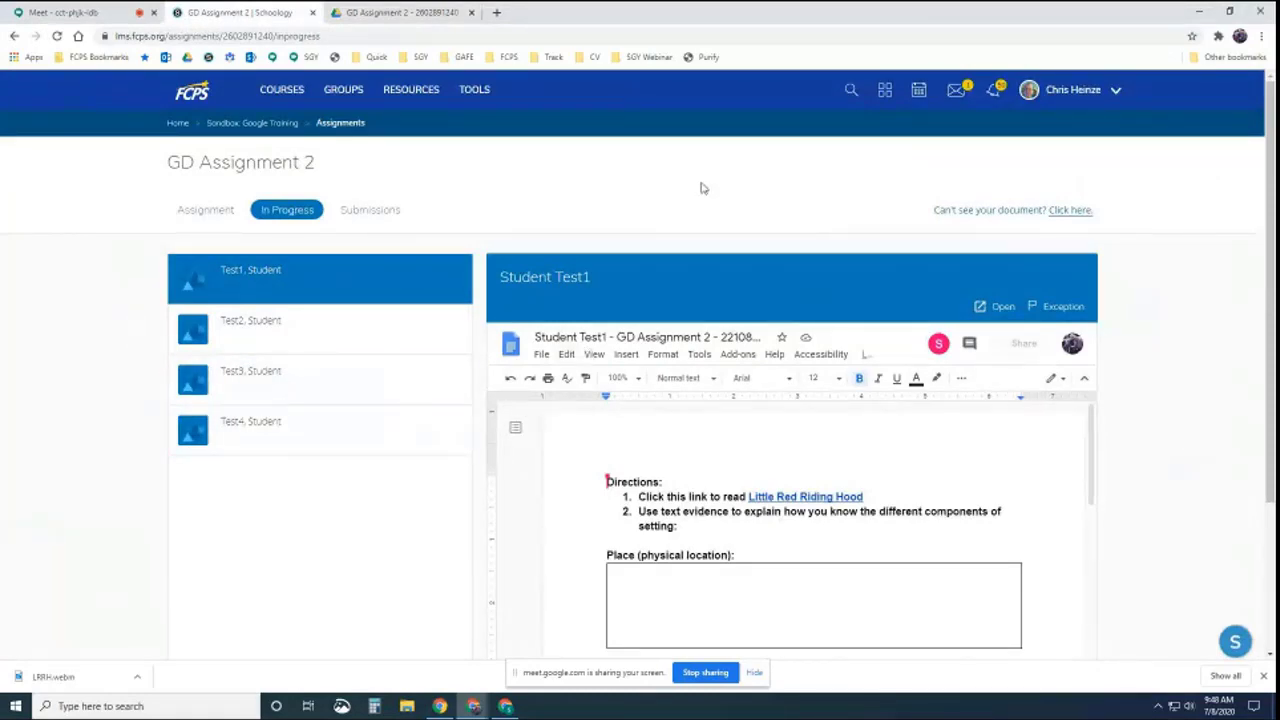
Snap the teacher window to the right half and the student window to the left half
{"action": "left_click_drag", "start_coordinate": [626, 17], "coordinate": [1262, 58]}
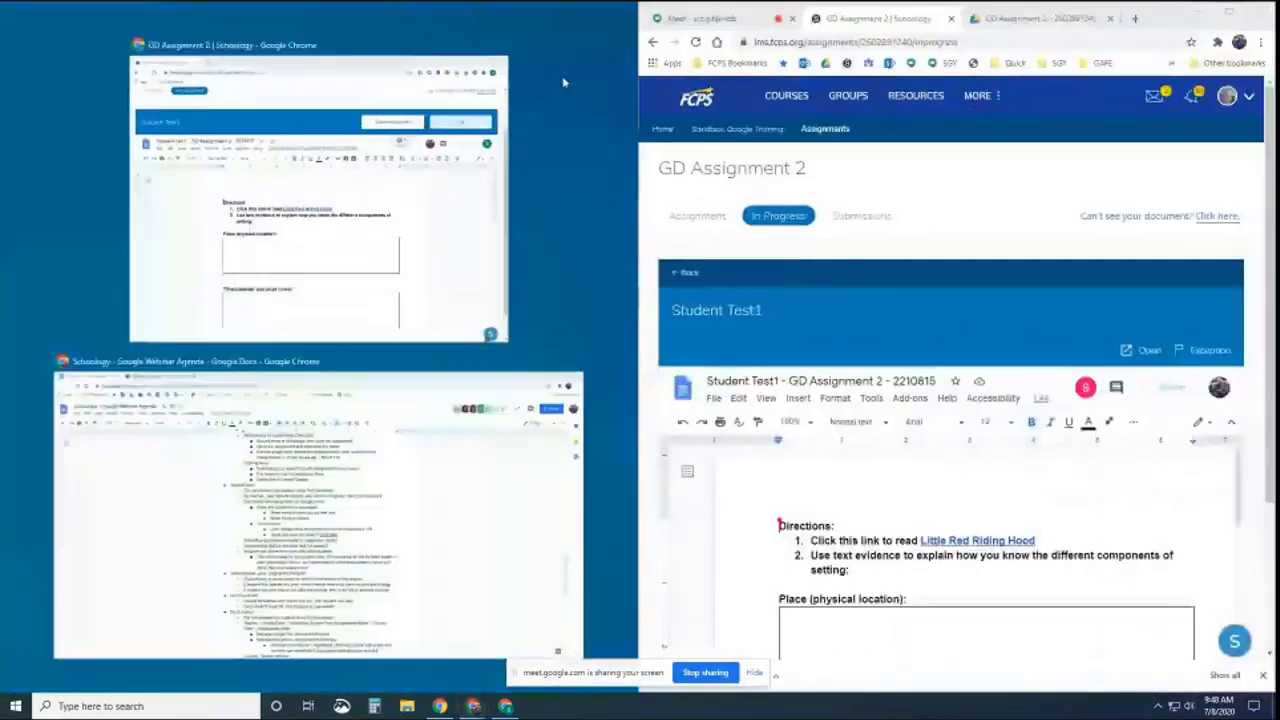
{"action": "left_click", "coordinate": [290, 98]}
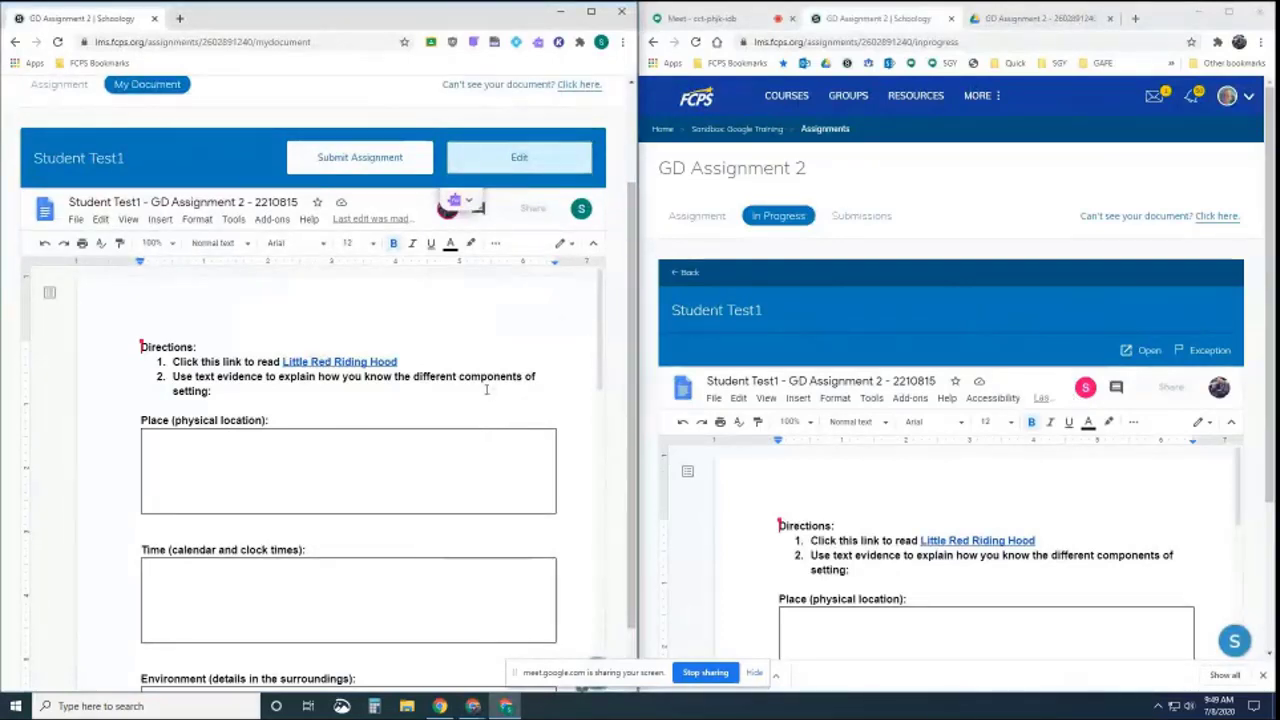
{"action": "scroll", "coordinate": [480, 388], "scroll_direction": "up", "scroll_amount": 1}
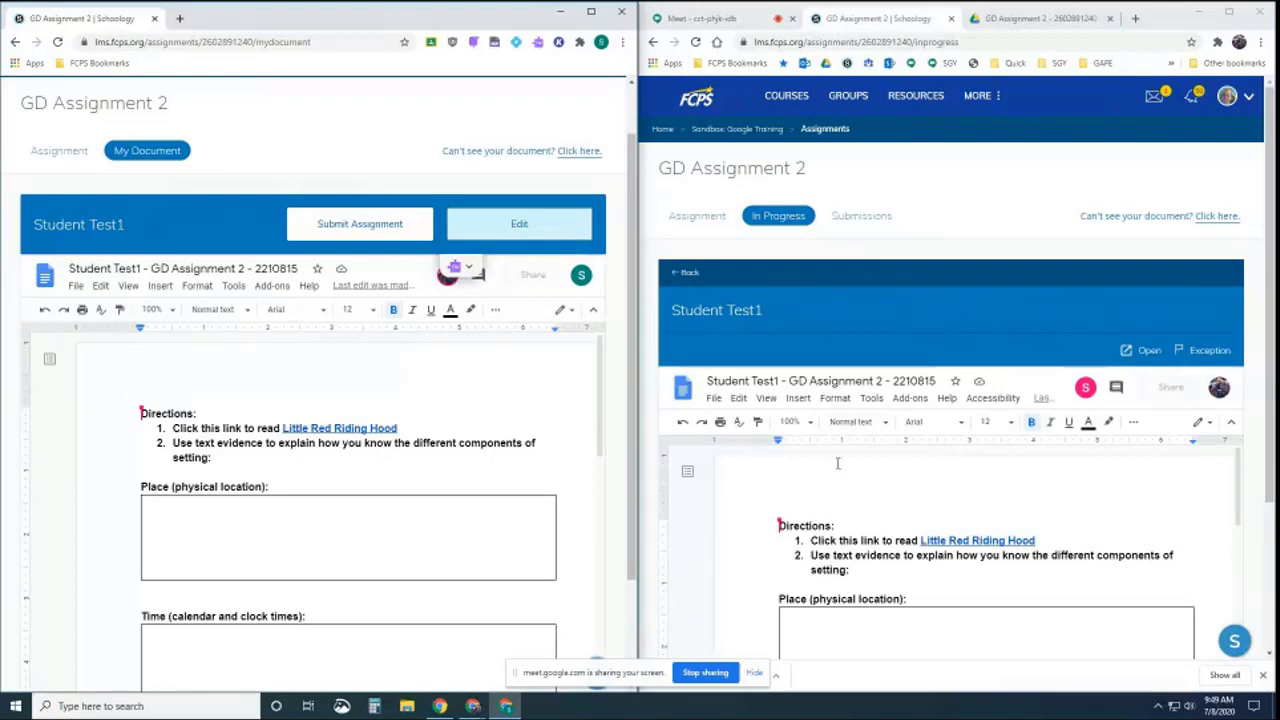
{"action": "scroll", "coordinate": [838, 468], "scroll_direction": "down", "scroll_amount": 2}
{"action": "scroll", "coordinate": [834, 500], "scroll_direction": "up", "scroll_amount": 1}
Type 'Grandma's House and woods.' in the teacher's Place box and check it in the student's copy
{"action": "double_click", "coordinate": [816, 557]}
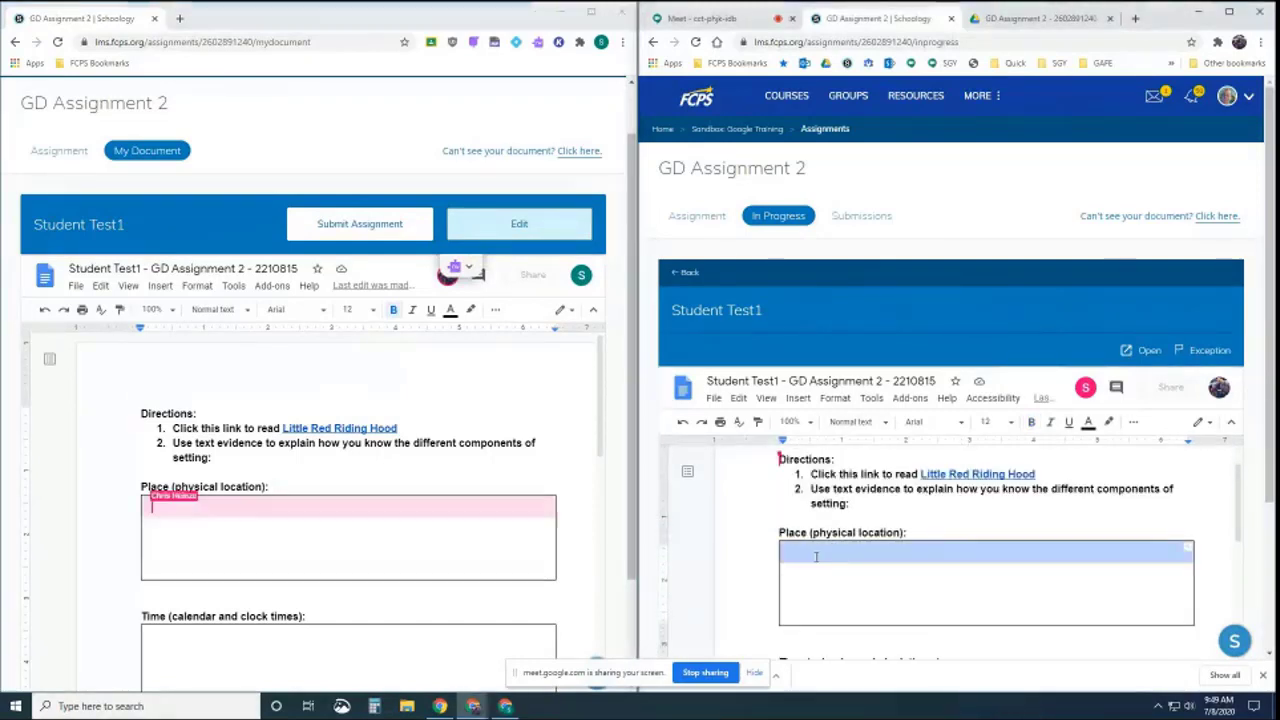
{"action": "left_click", "coordinate": [832, 559]}
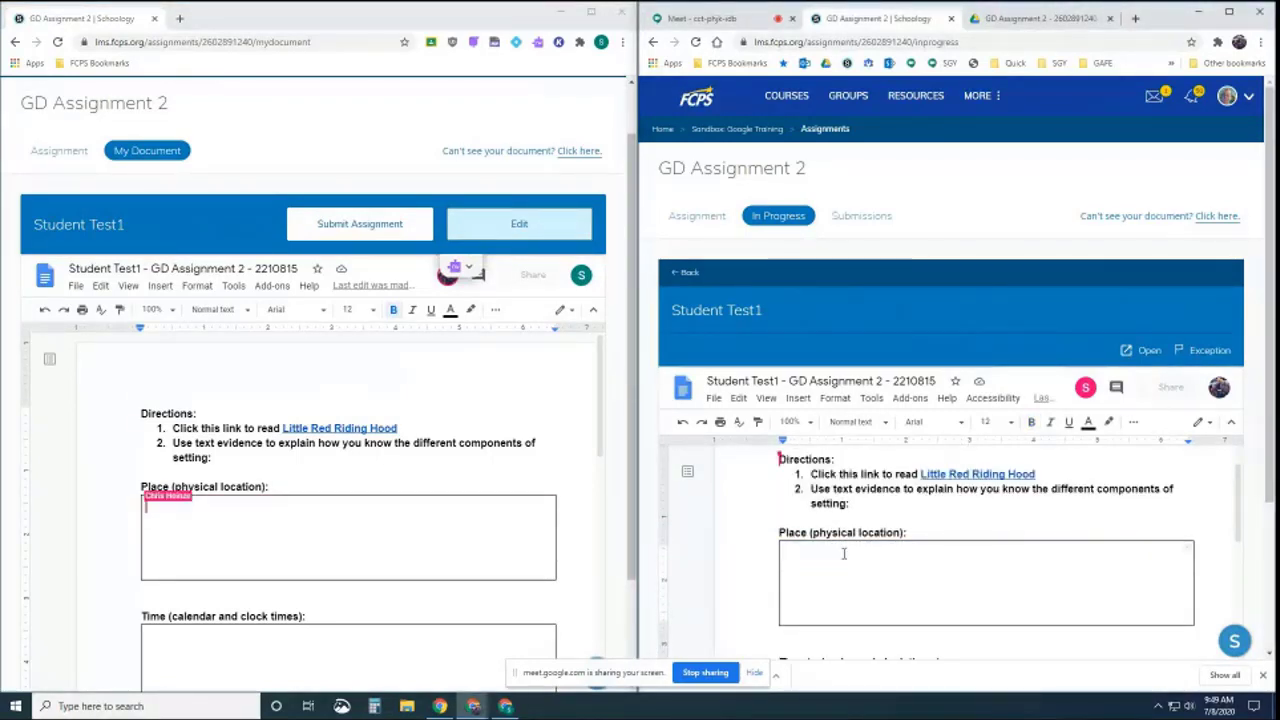
{"action": "type", "text": "Grandm"}
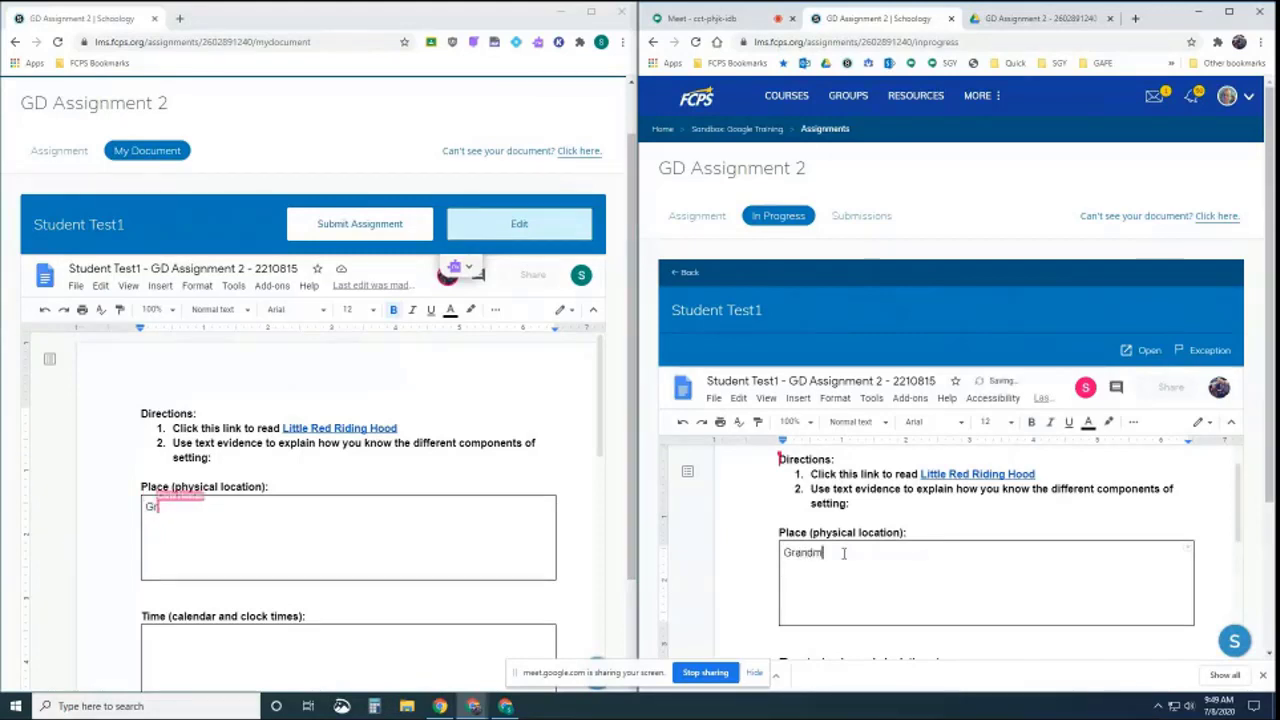
{"action": "type", "text": "a's House and woods"}
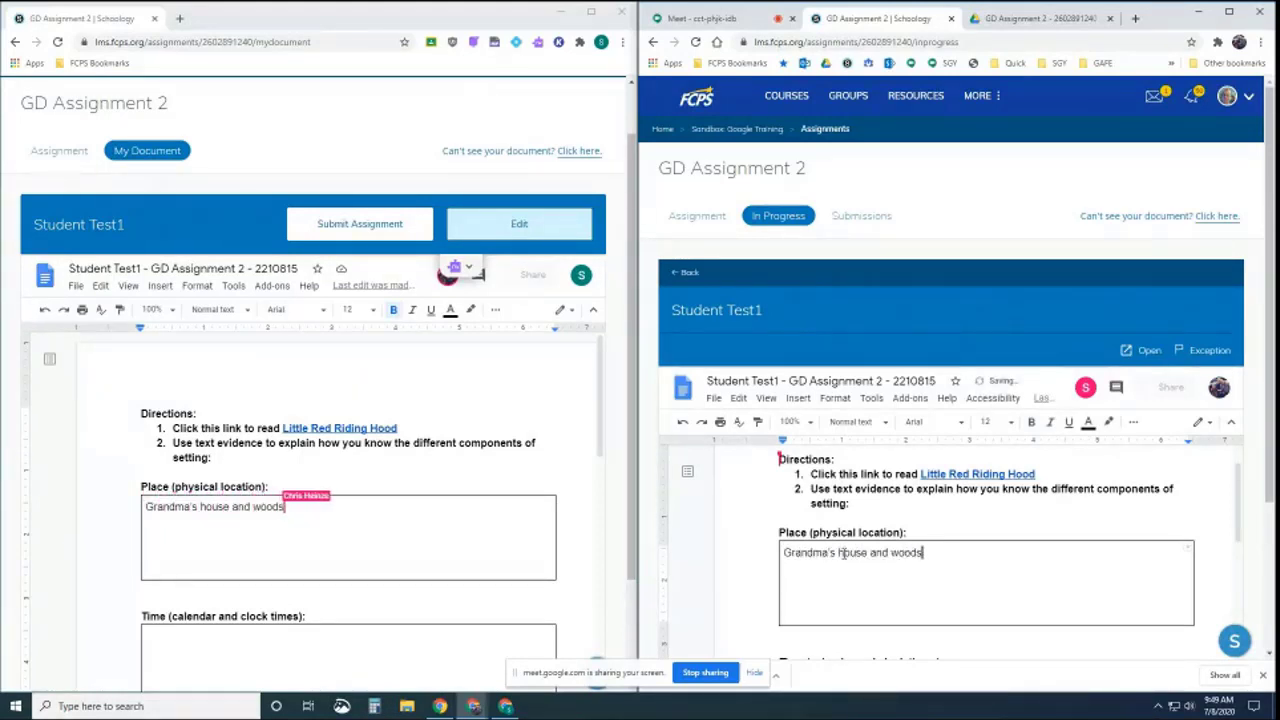
{"action": "type", "text": "."}
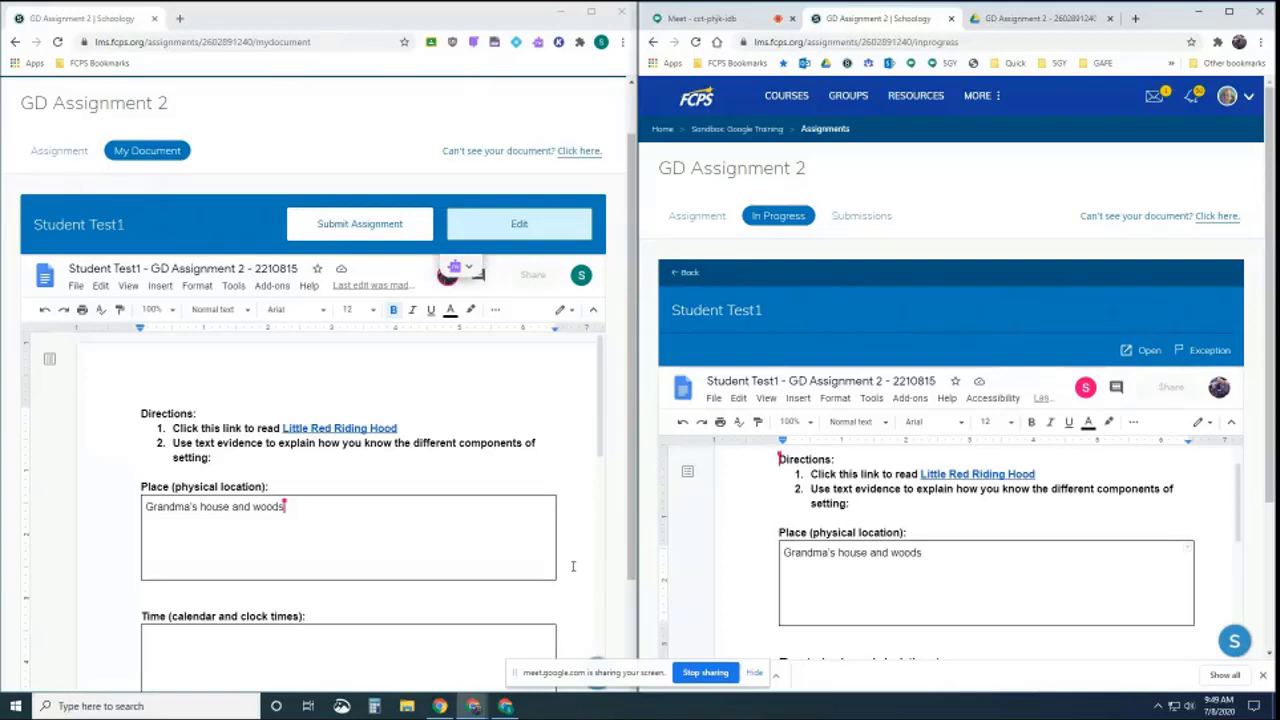
{"action": "type", "text": "."}
{"action": "scroll", "coordinate": [868, 557], "scroll_direction": "down", "scroll_amount": 1}
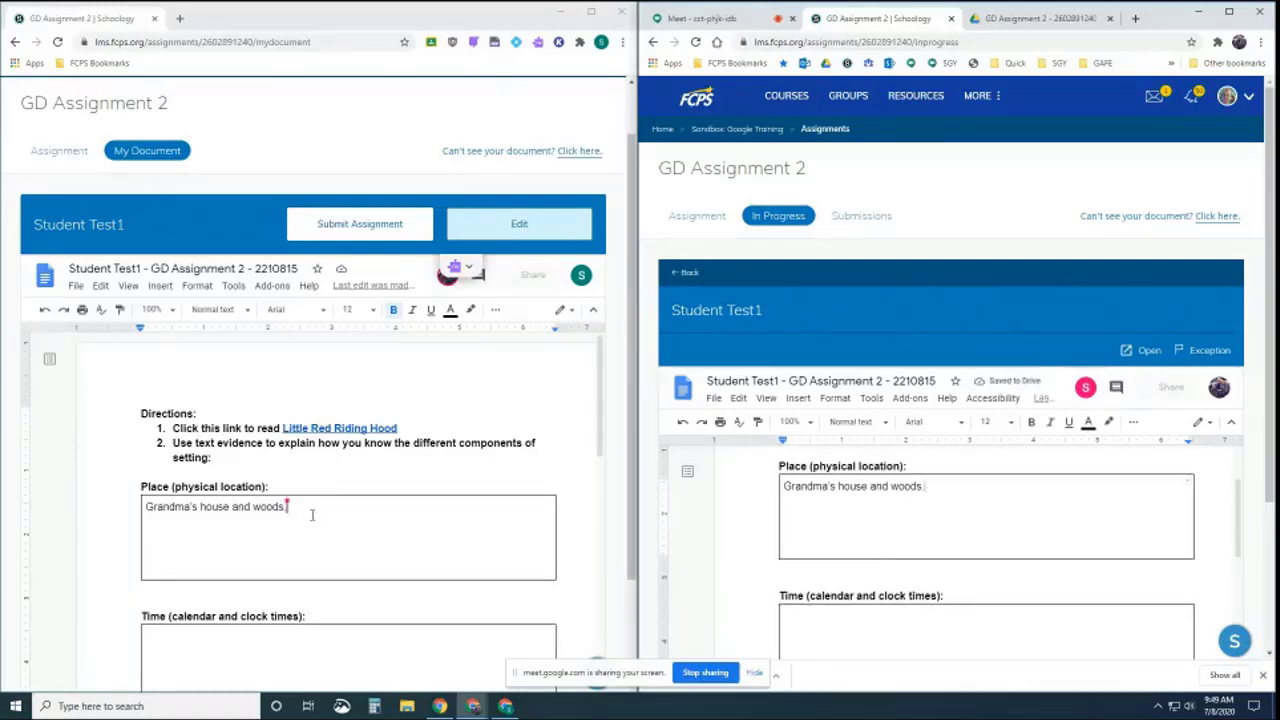
{"action": "key", "text": "BackSpace"}
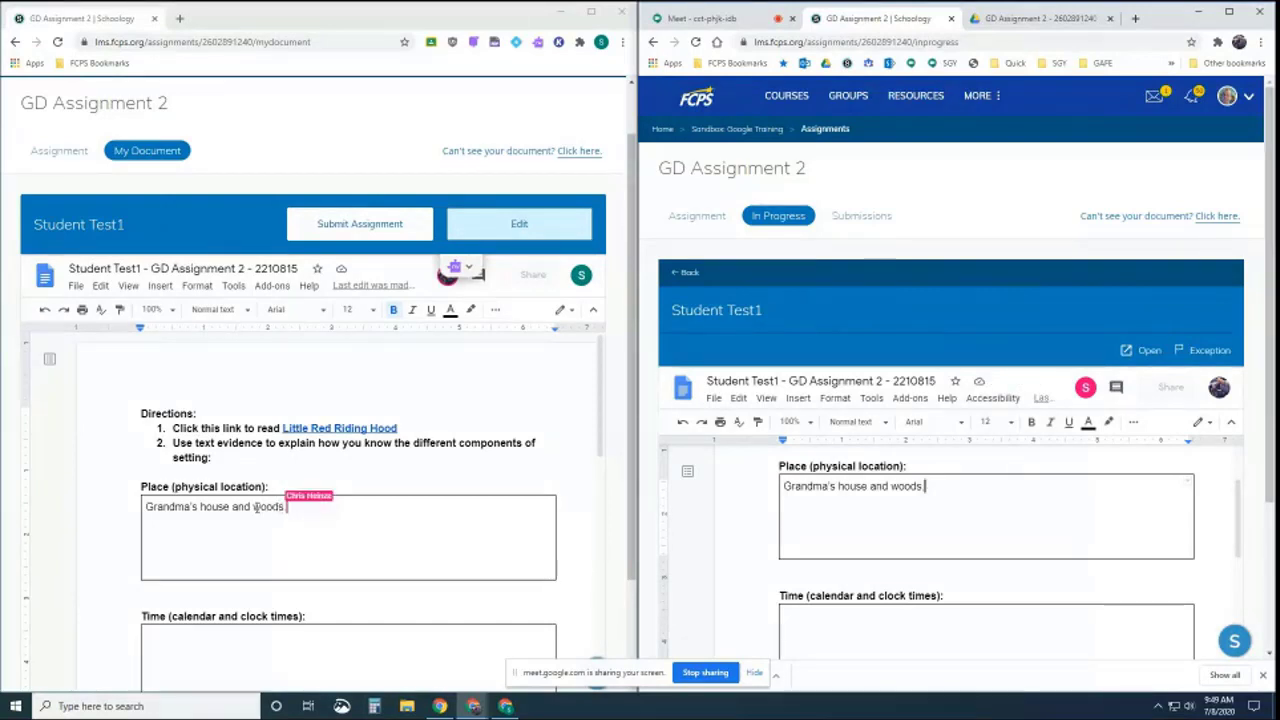
{"action": "left_click_drag", "start_coordinate": [283, 506], "coordinate": [145, 507]}
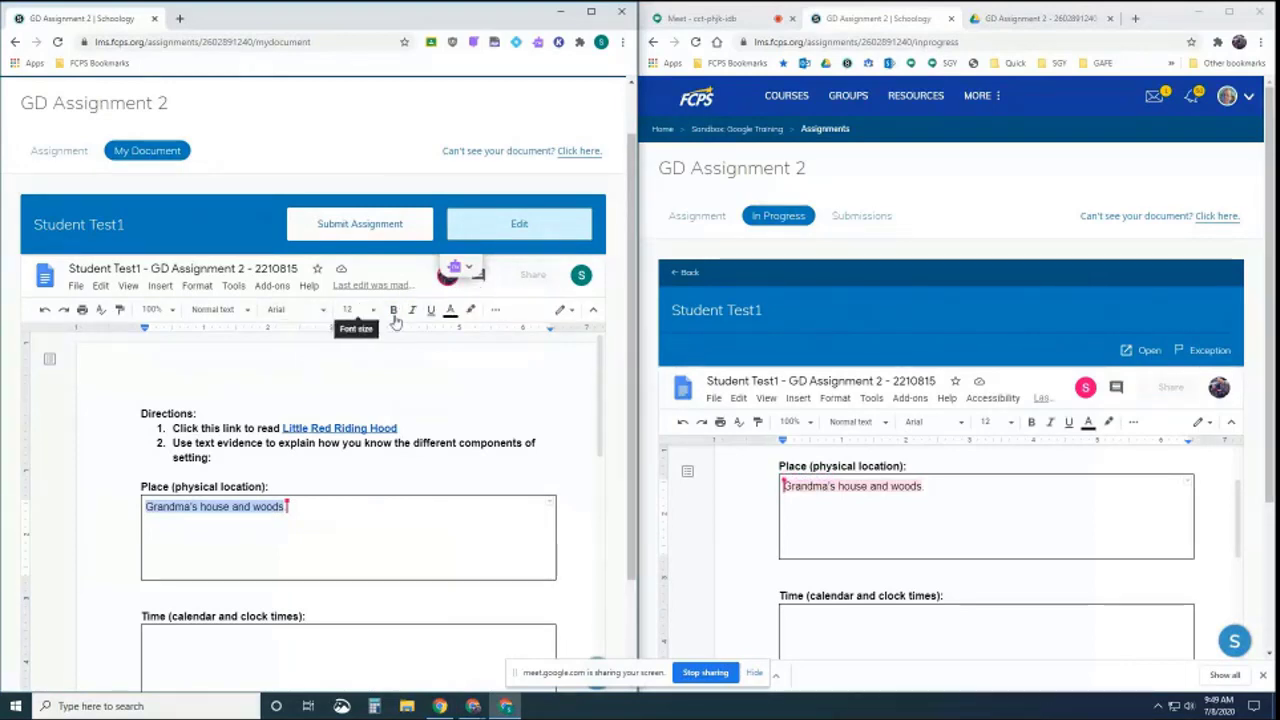
Post the comment 'Need to use complete sentence' on the student's Place answer
{"action": "left_click", "coordinate": [495, 309]}
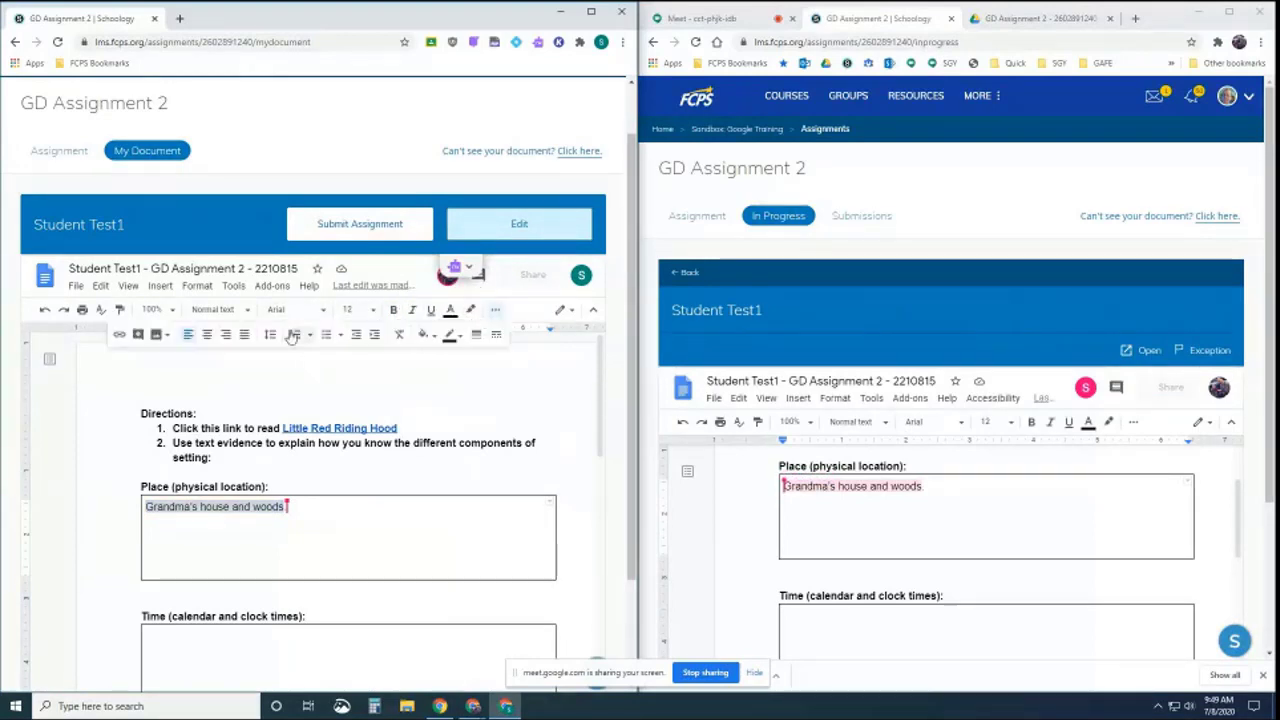
{"action": "left_click", "coordinate": [140, 335]}
{"action": "type", "text": "N"}
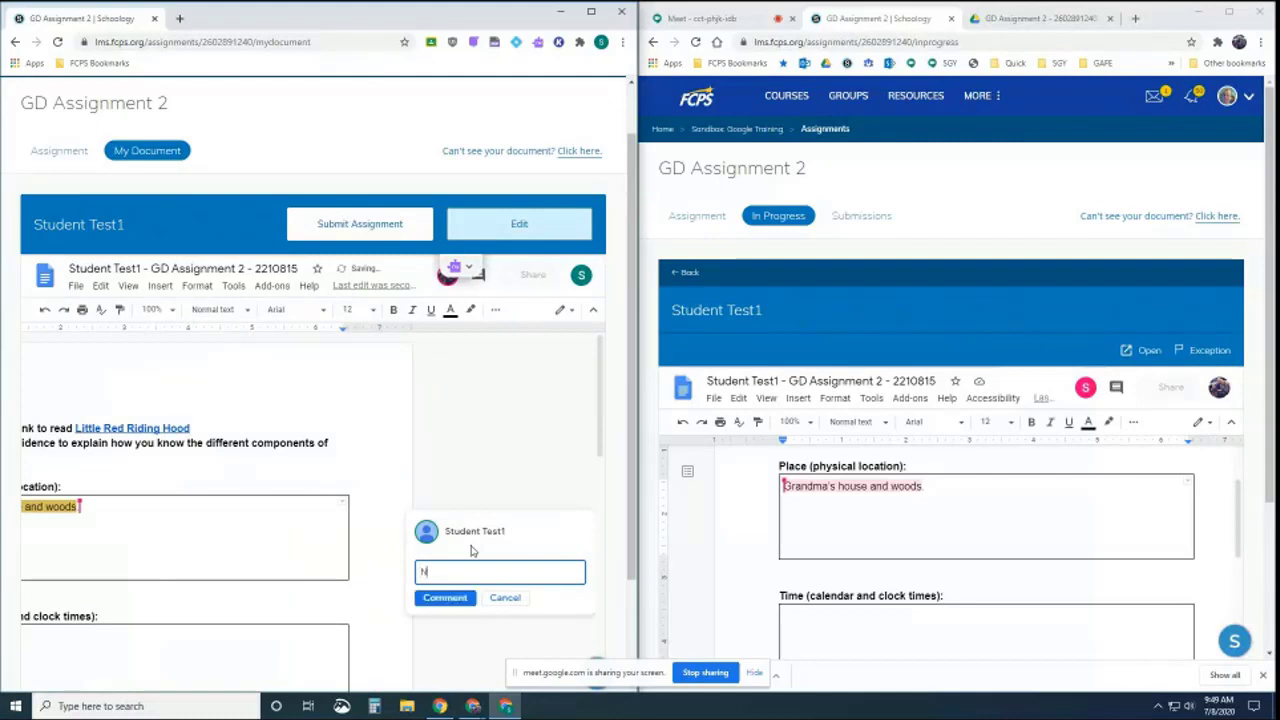
{"action": "type", "text": "eed to use com"}
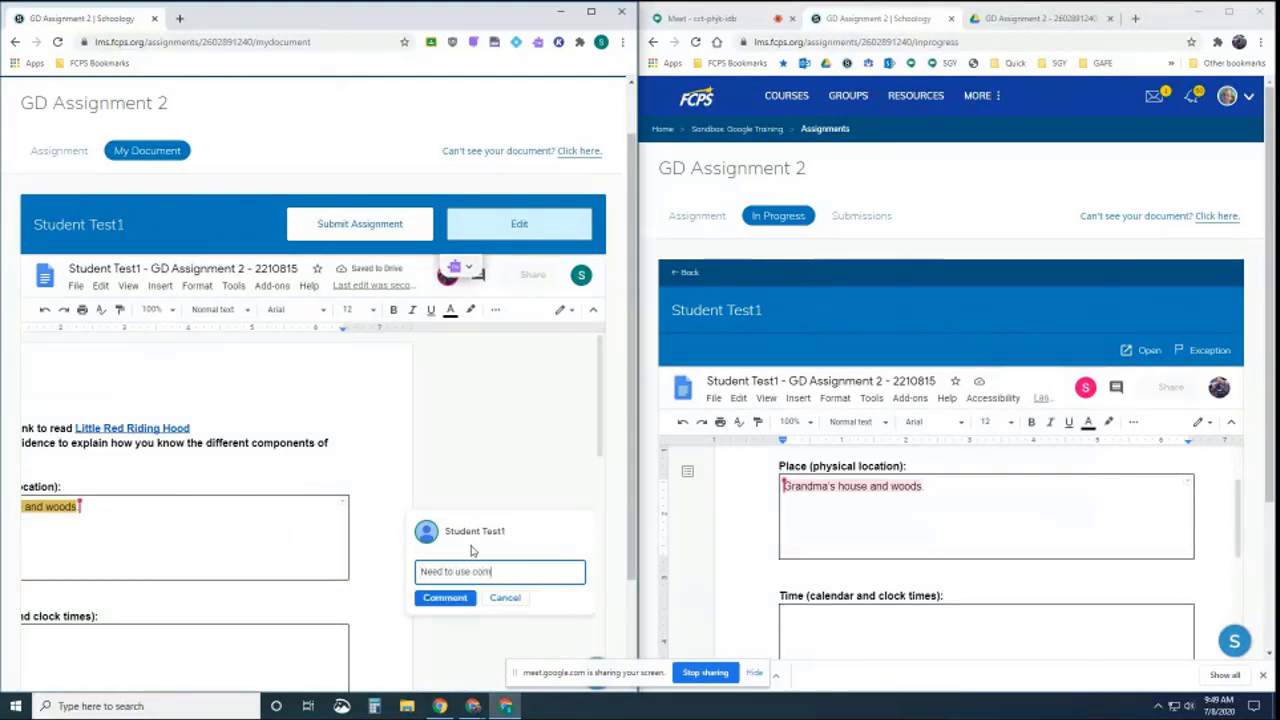
{"action": "type", "text": "plete sentenc"}
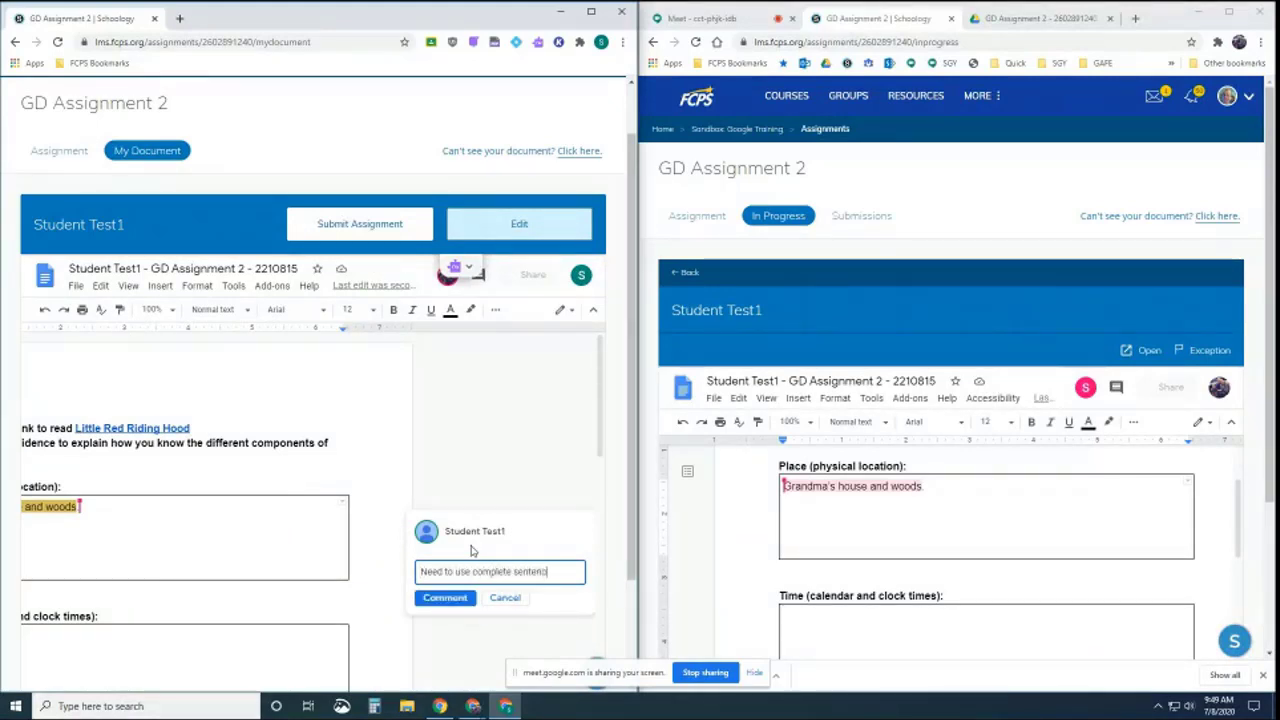
{"action": "type", "text": "es"}
{"action": "left_click", "coordinate": [445, 597]}
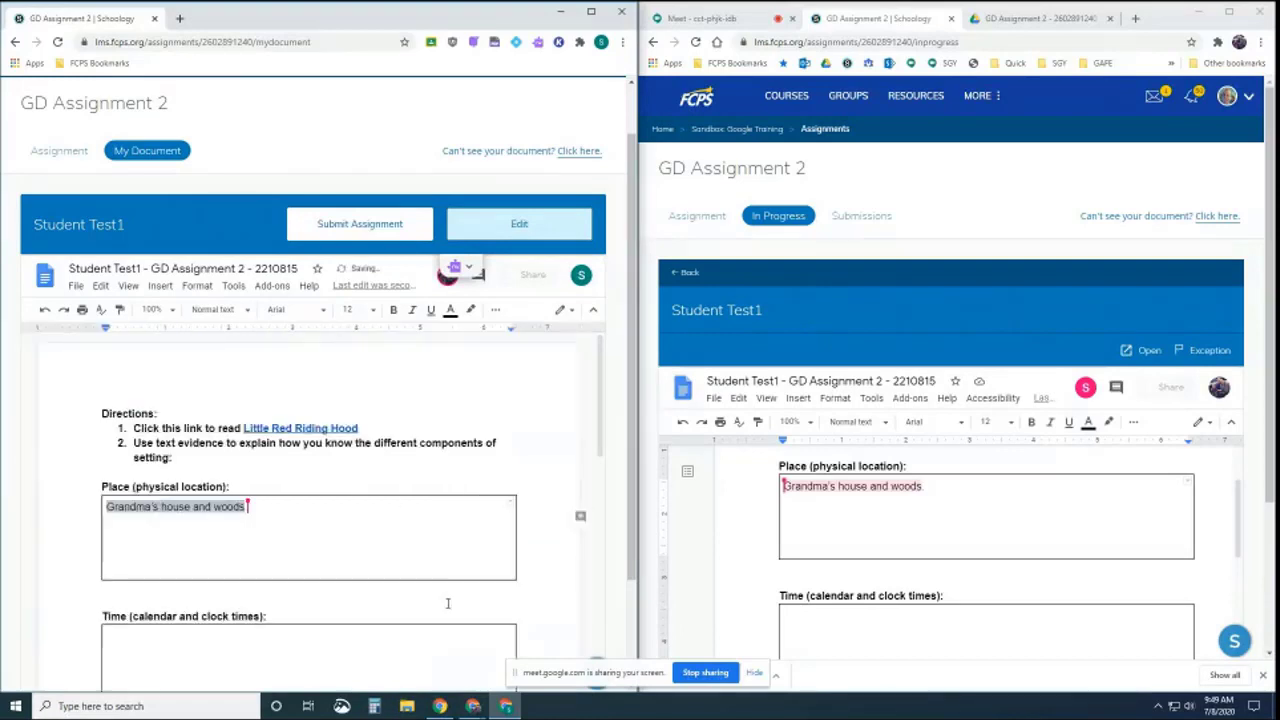
In the teacher's preview, view the comment and place the caret in the Place answer and after Directions
{"action": "left_click", "coordinate": [838, 487]}
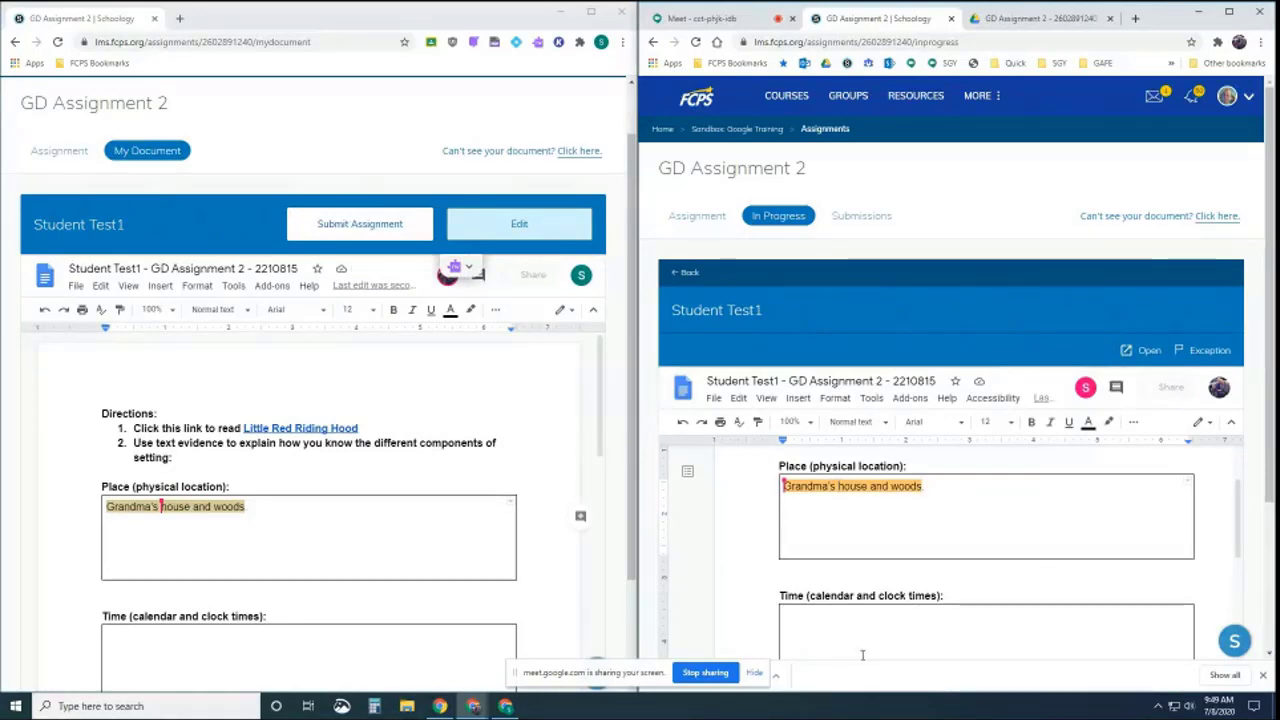
{"action": "scroll", "coordinate": [1212, 466], "scroll_direction": "down", "scroll_amount": 2}
{"action": "scroll", "coordinate": [1212, 466], "scroll_direction": "down", "scroll_amount": 3}
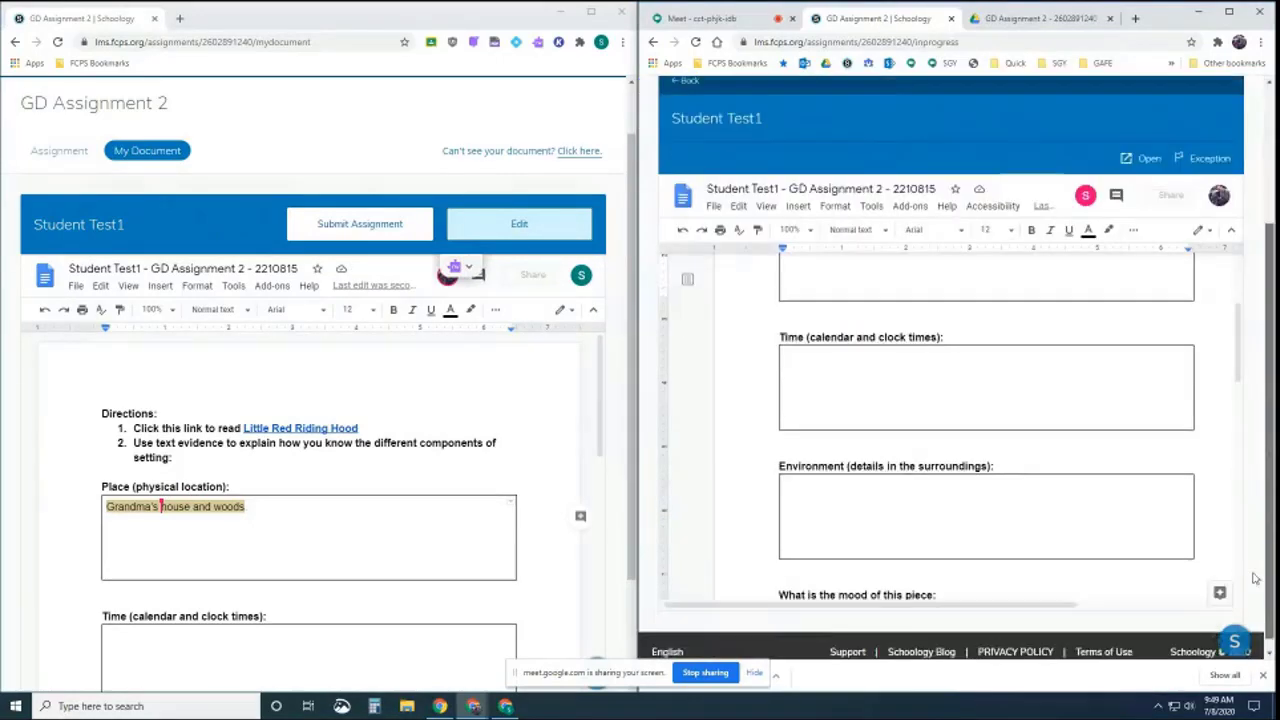
{"action": "left_click_drag", "start_coordinate": [993, 598], "coordinate": [1137, 594]}
{"action": "scroll", "coordinate": [1180, 450], "scroll_direction": "up", "scroll_amount": 2}
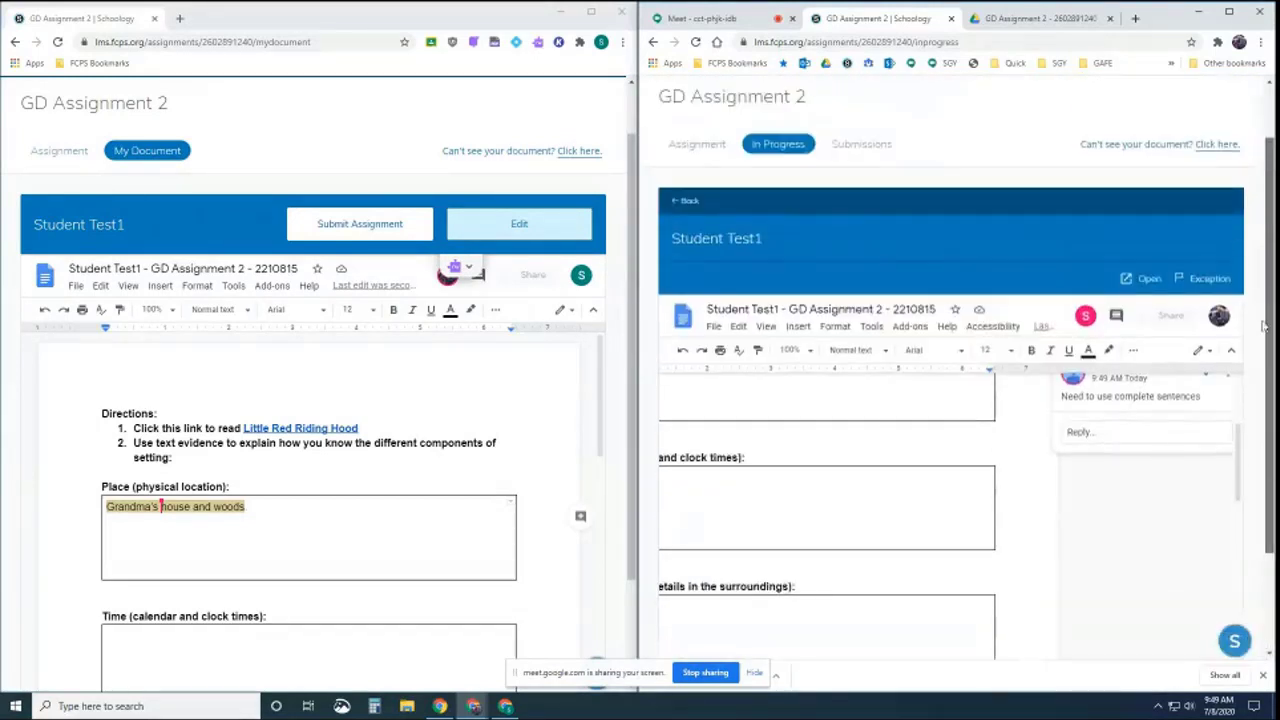
{"action": "scroll", "coordinate": [1126, 465], "scroll_direction": "up", "scroll_amount": 2}
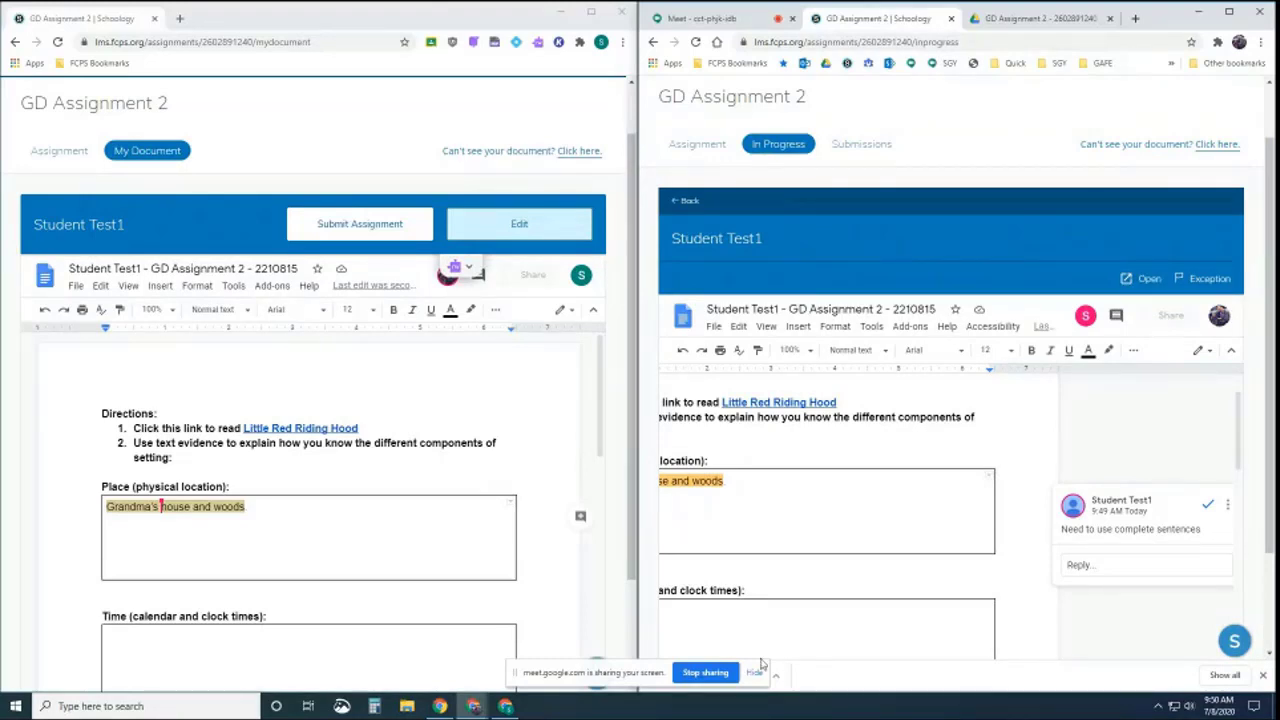
{"action": "scroll", "coordinate": [1150, 480], "scroll_direction": "down", "scroll_amount": 2}
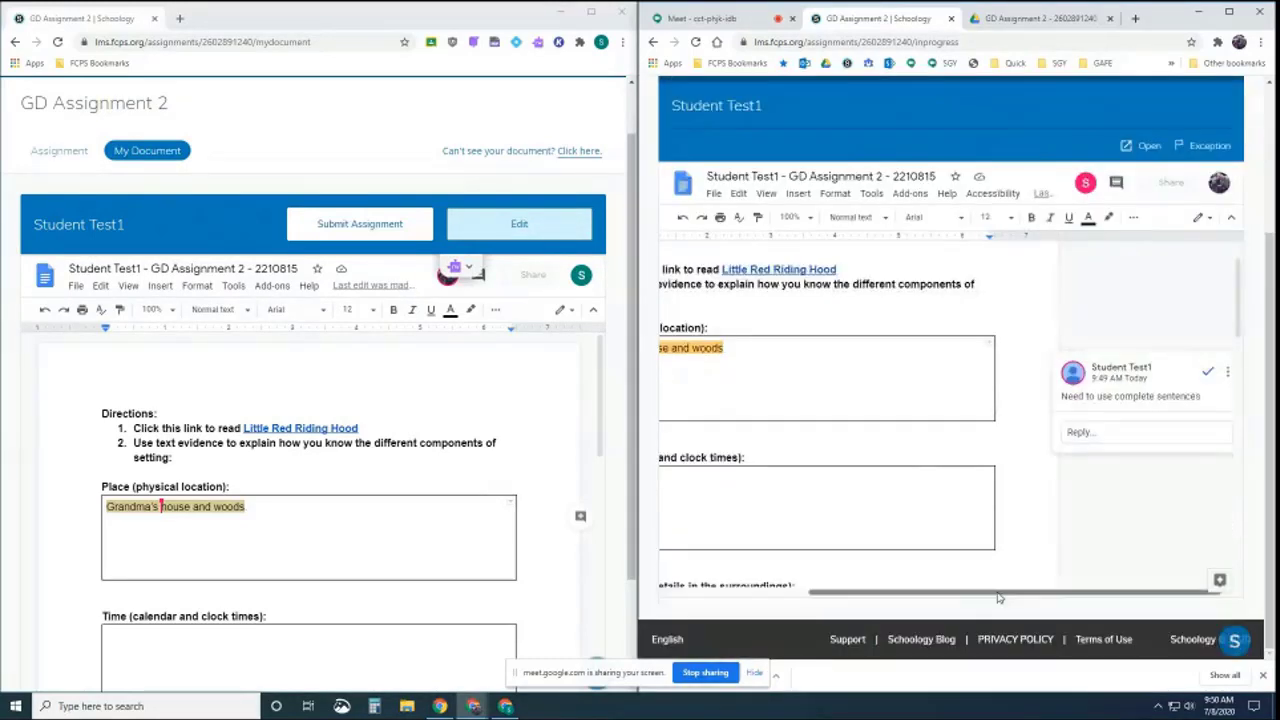
{"action": "left_click_drag", "start_coordinate": [1001, 598], "coordinate": [856, 598]}
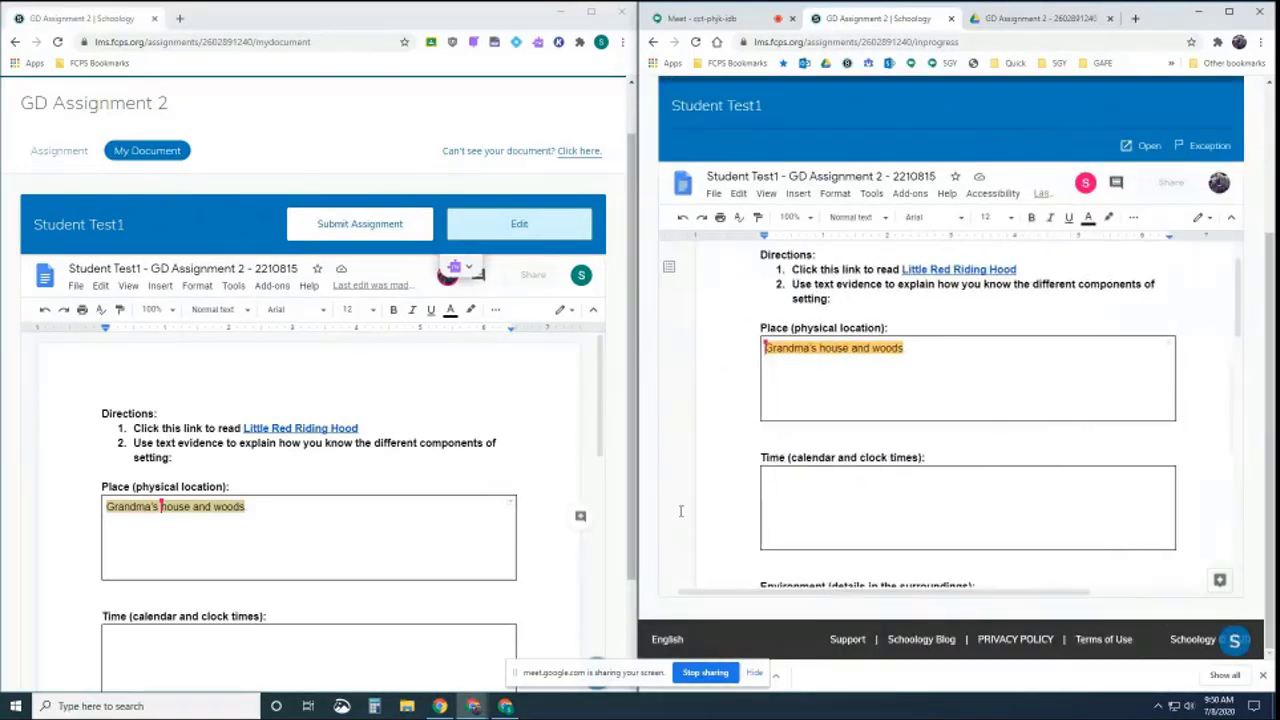
{"action": "left_click", "coordinate": [953, 355]}
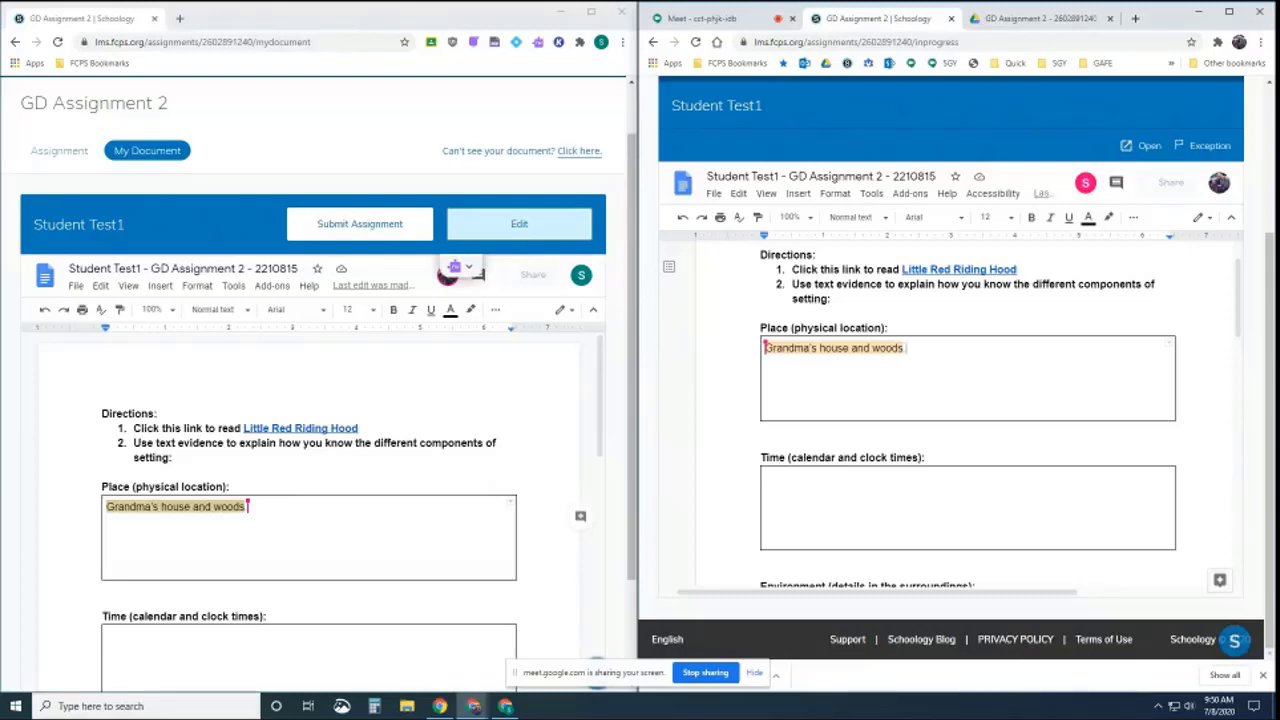
{"action": "scroll", "coordinate": [937, 437], "scroll_direction": "up", "scroll_amount": 1}
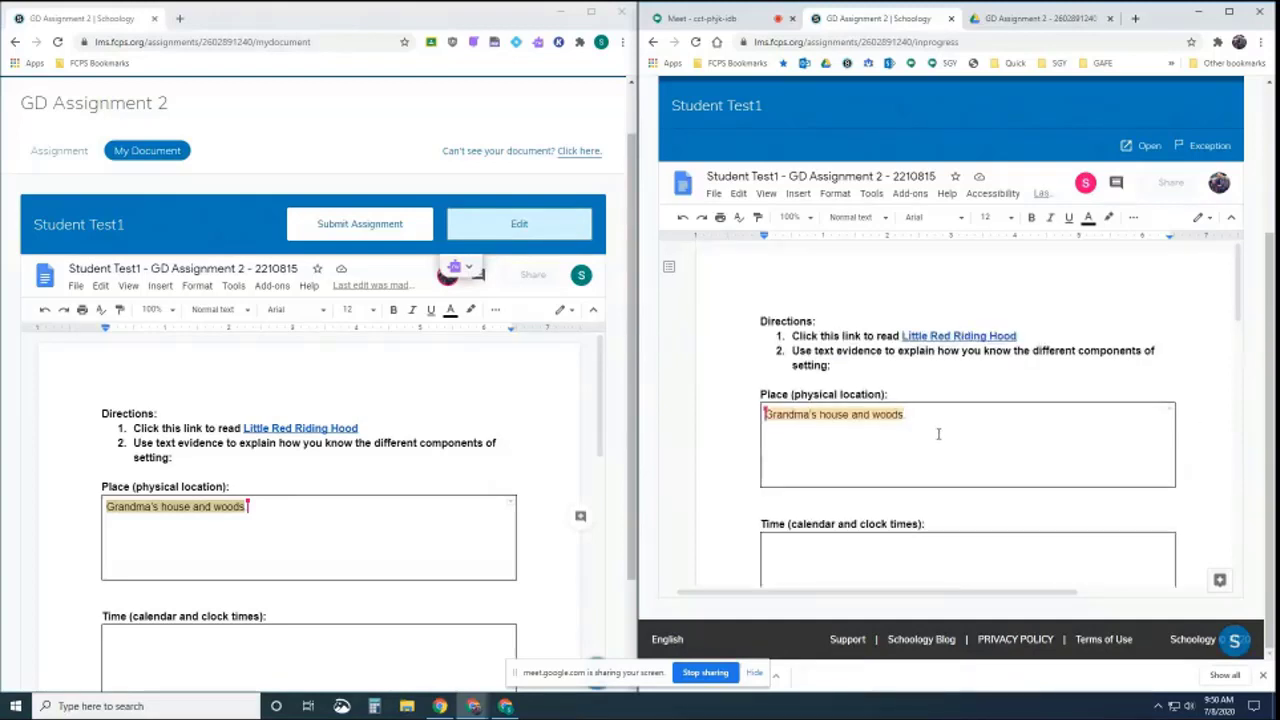
{"action": "scroll", "coordinate": [1000, 420], "scroll_direction": "up", "scroll_amount": 2}
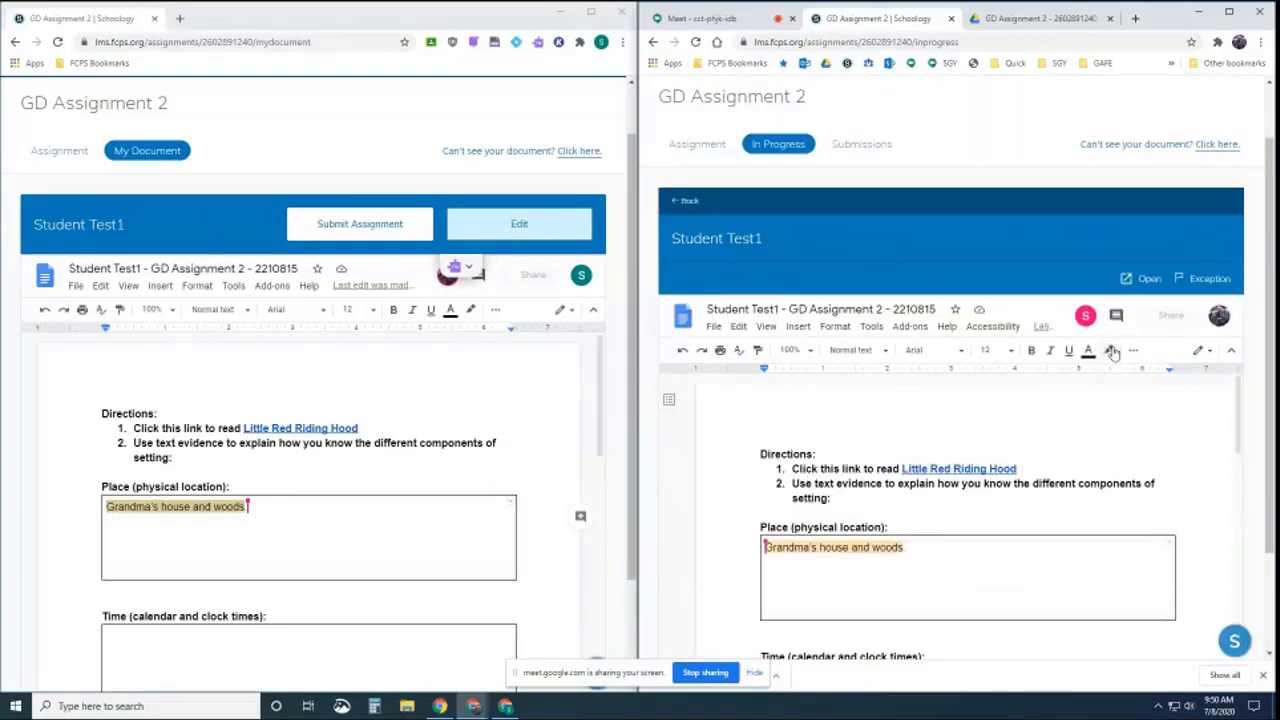
{"action": "left_click", "coordinate": [1031, 457]}
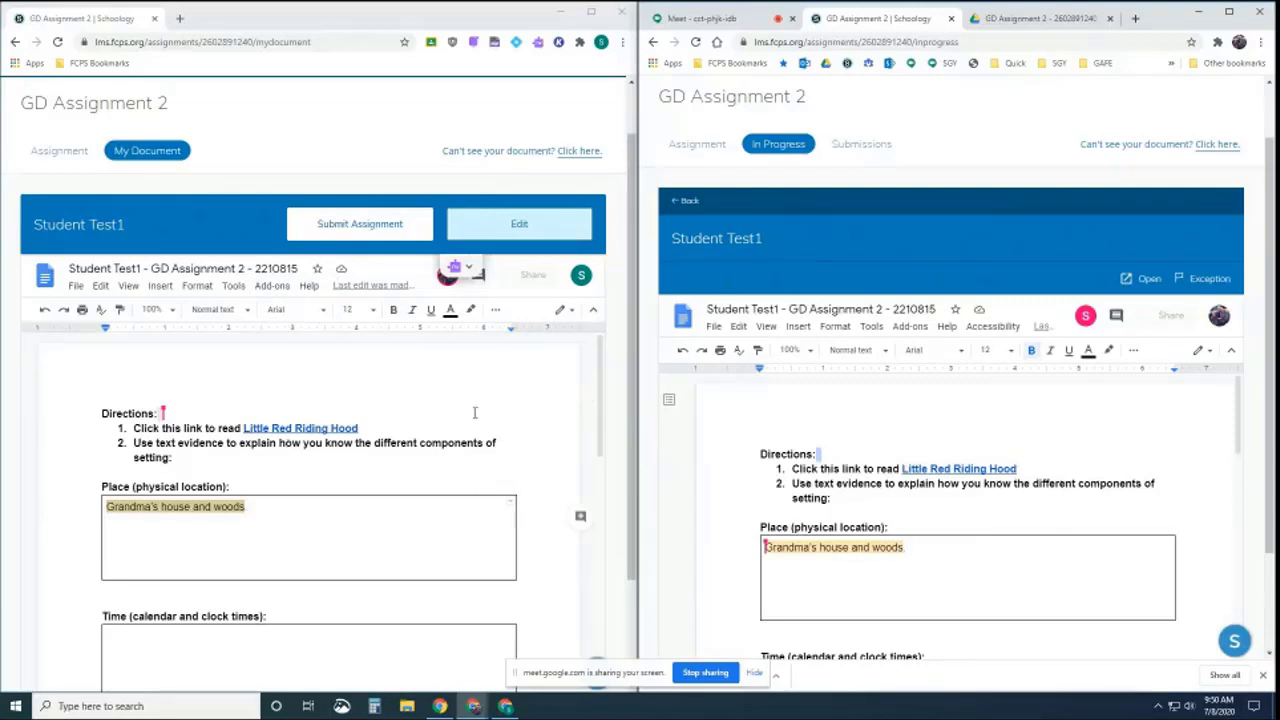
Submit the student's assignment, then unsubmit it to allow further edits
{"action": "left_click", "coordinate": [359, 226]}
{"action": "left_click", "coordinate": [210, 427]}
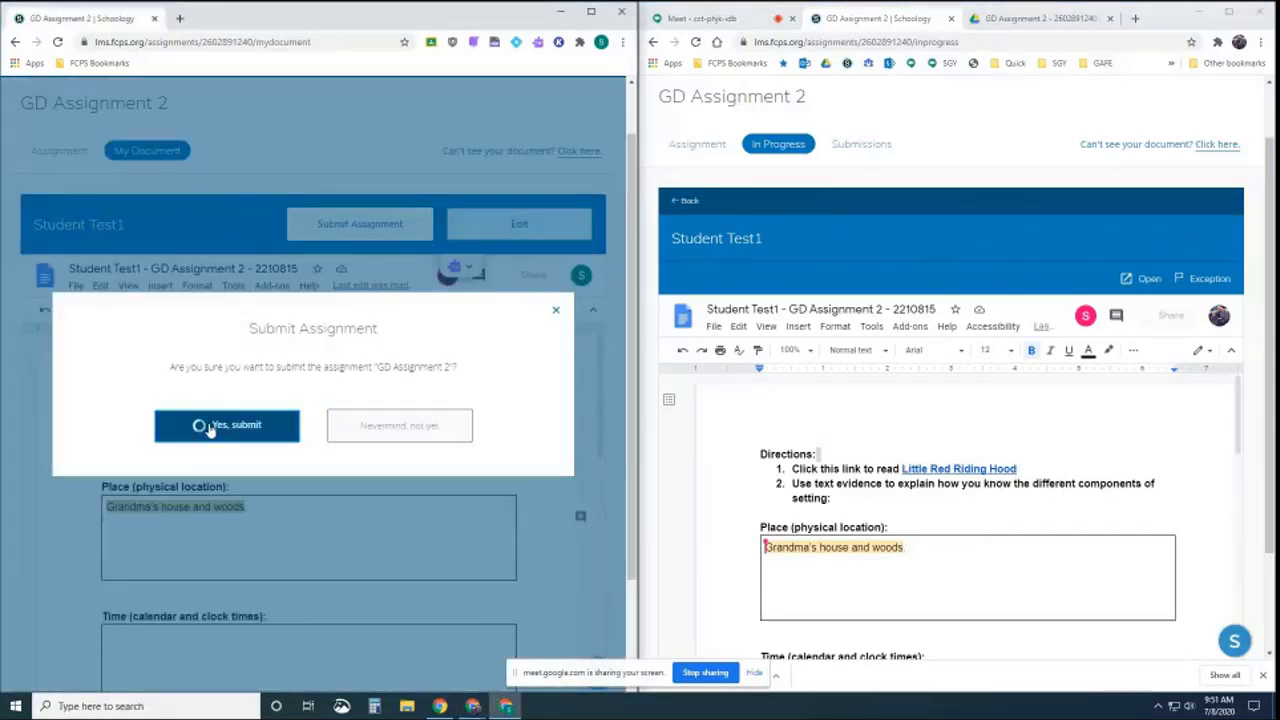
{"action": "left_click", "coordinate": [287, 505]}
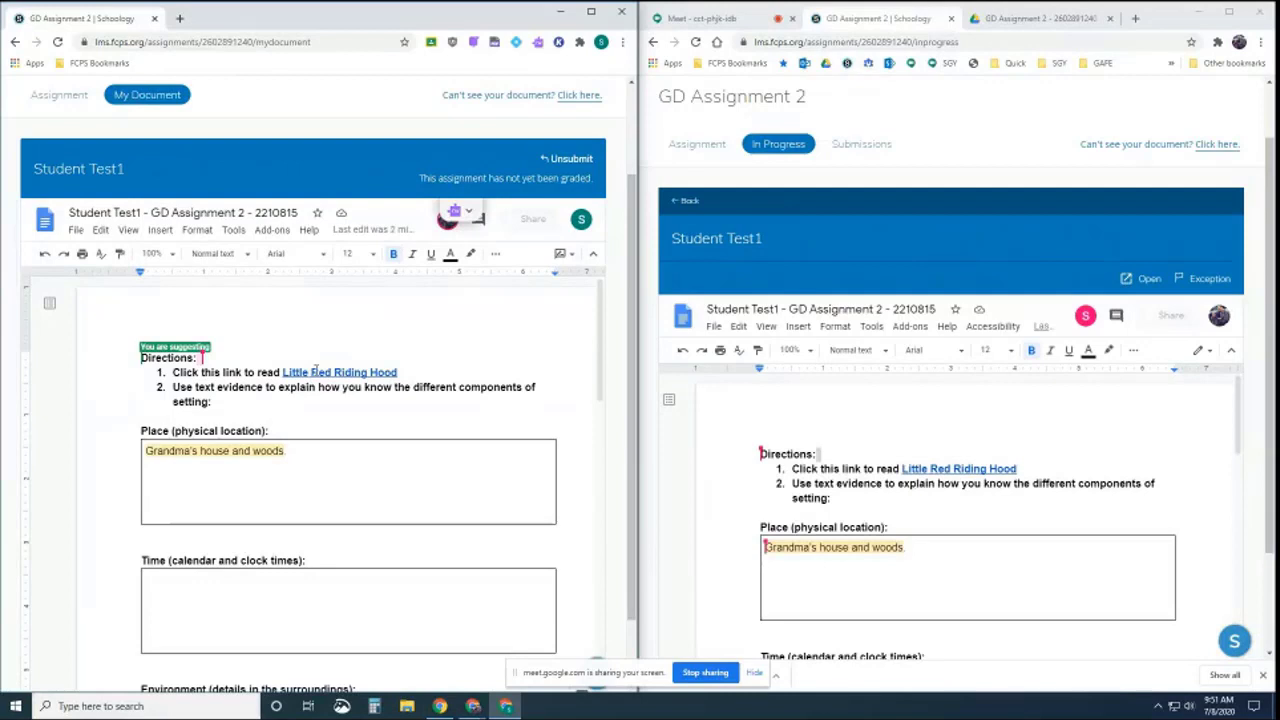
{"action": "left_click", "coordinate": [571, 160]}
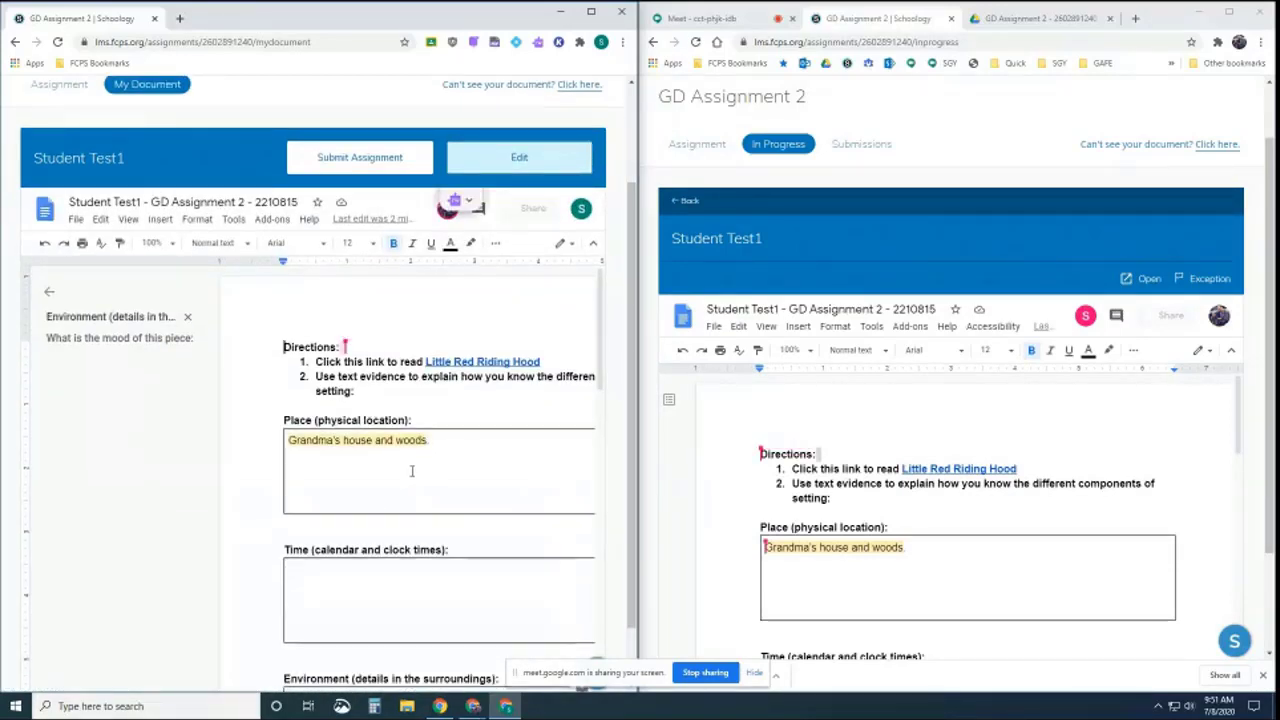
Enter 'summer' as the Time answer, resubmit, and maximize the teacher's window
{"action": "left_click", "coordinate": [48, 291]}
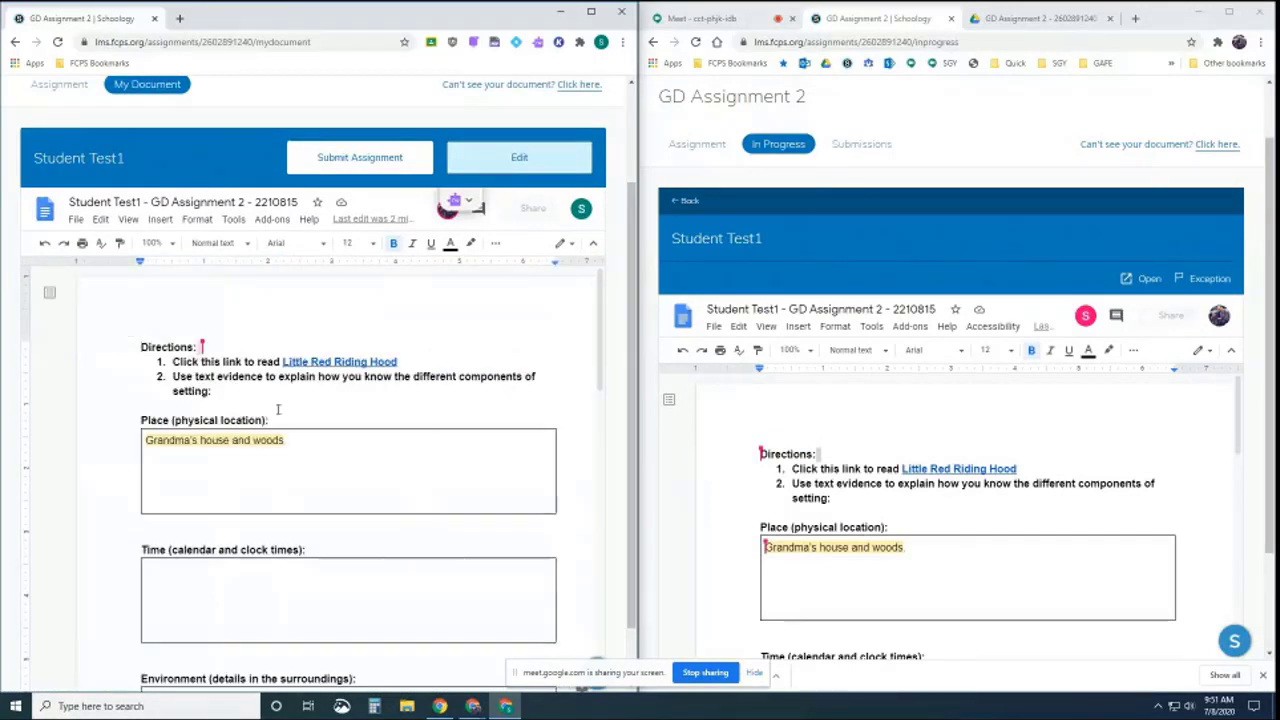
{"action": "left_click", "coordinate": [217, 572]}
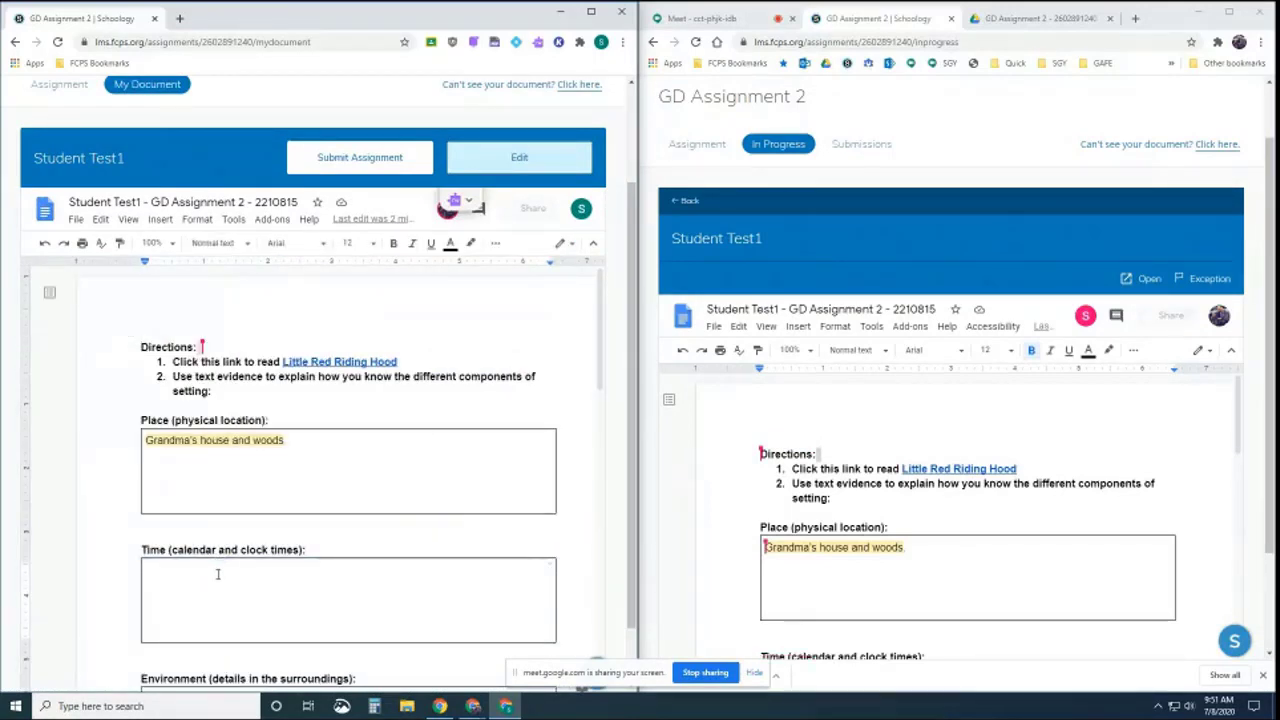
{"action": "type", "text": "summer"}
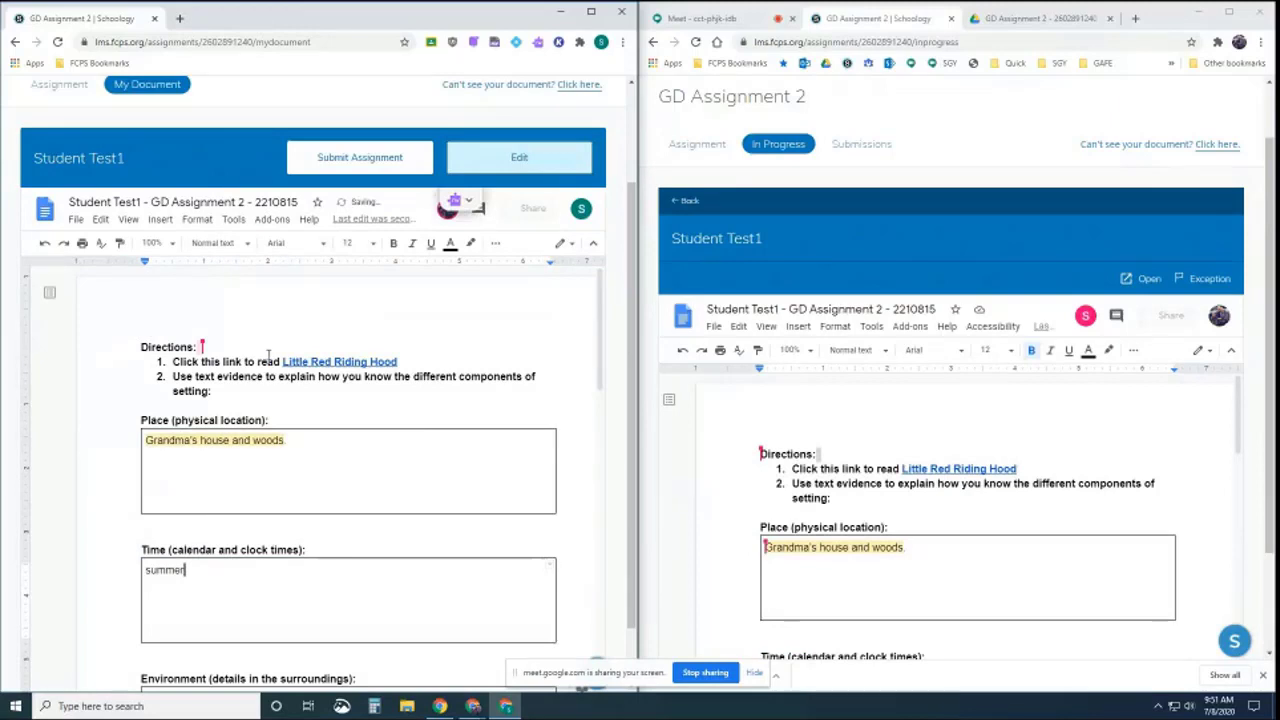
{"action": "left_click", "coordinate": [366, 160]}
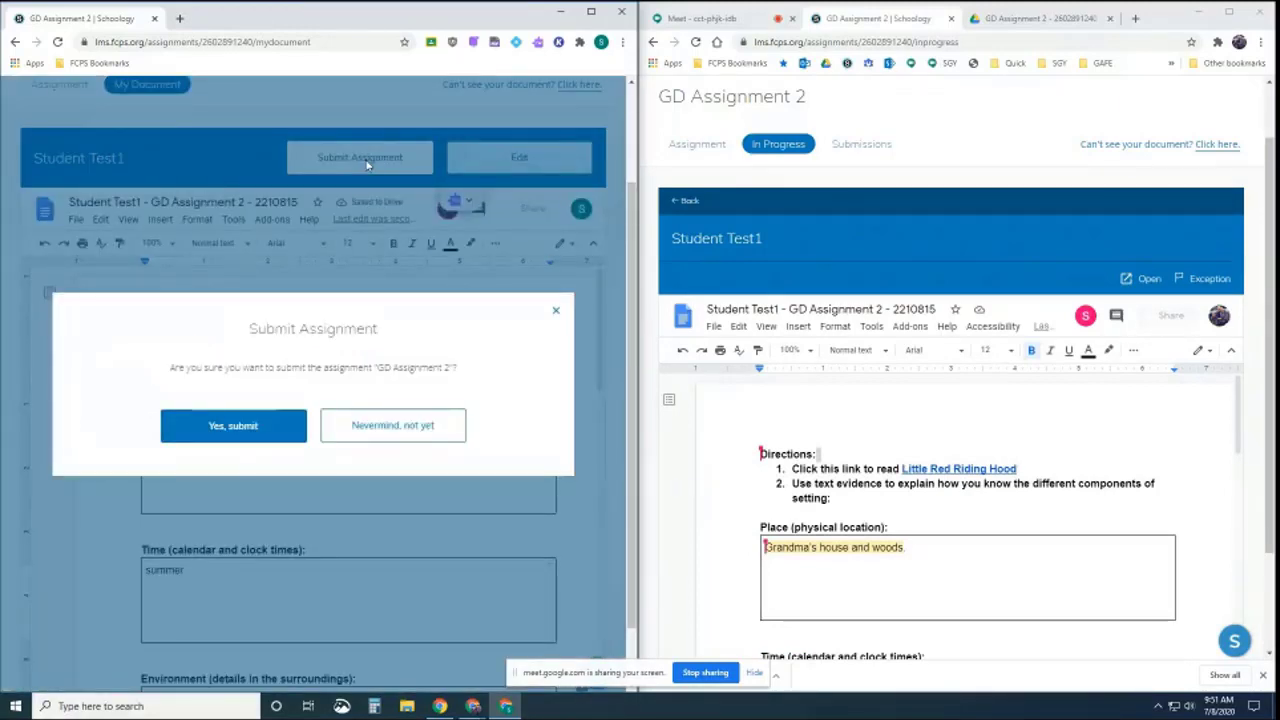
{"action": "left_click", "coordinate": [292, 426]}
{"action": "left_click", "coordinate": [312, 486]}
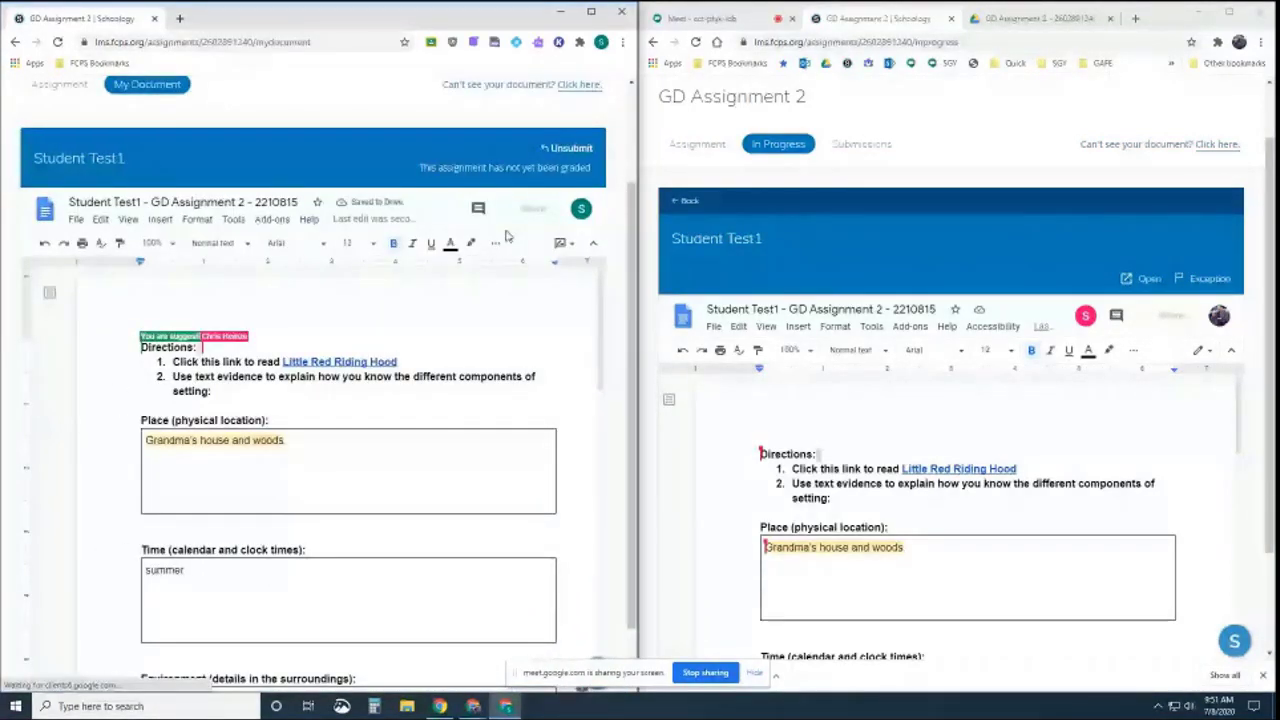
{"action": "left_click", "coordinate": [1229, 14]}
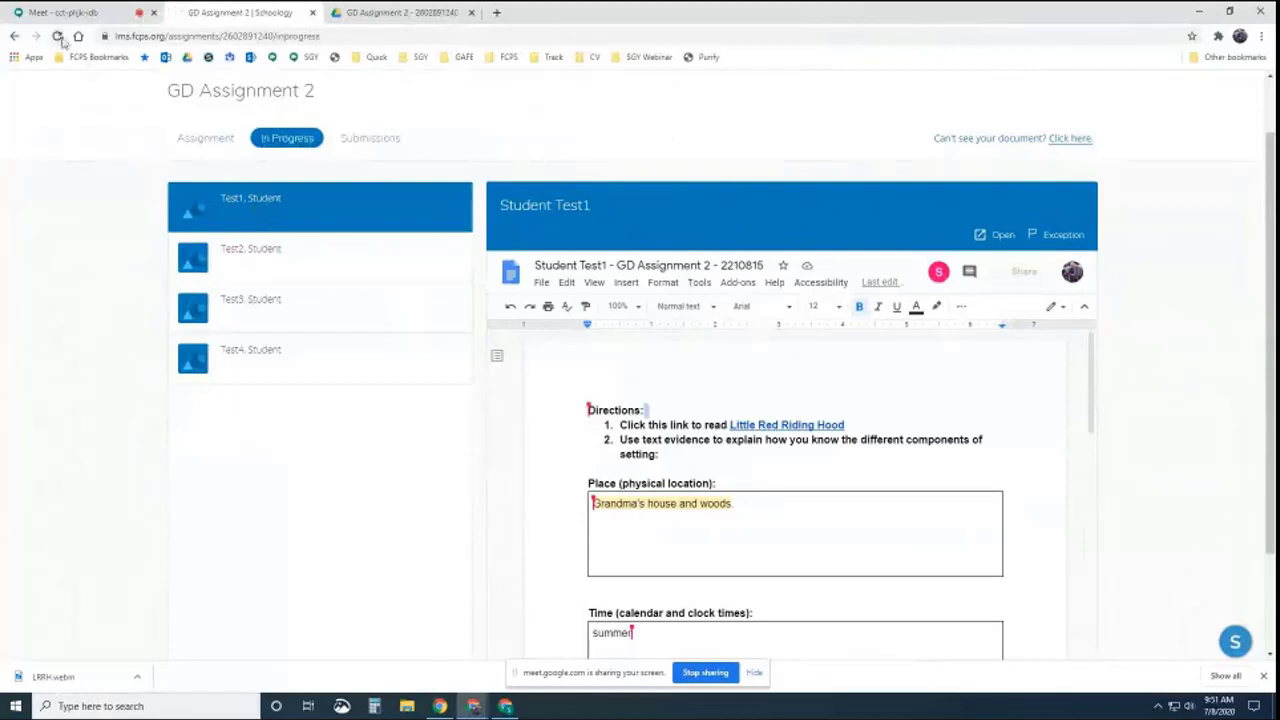
Open the submitted work and save a grade of 7 with a shared gradebook comment
{"action": "left_click", "coordinate": [263, 218]}
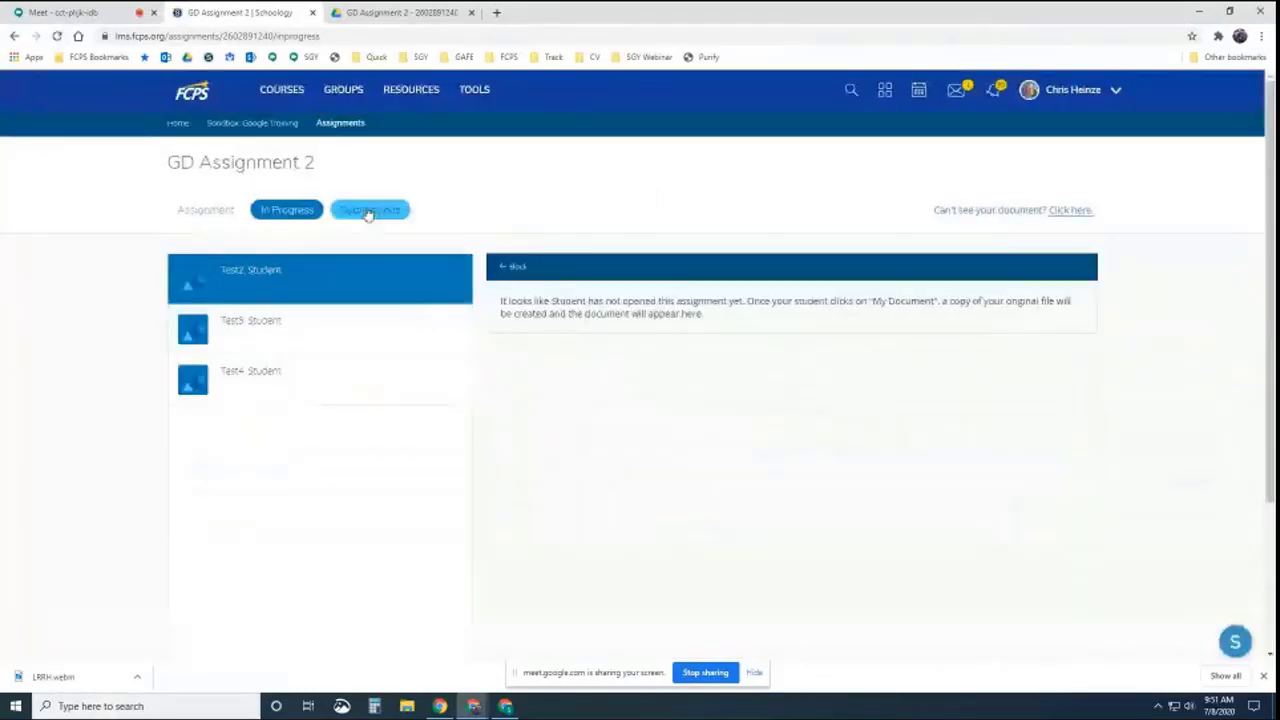
{"action": "left_click", "coordinate": [370, 209]}
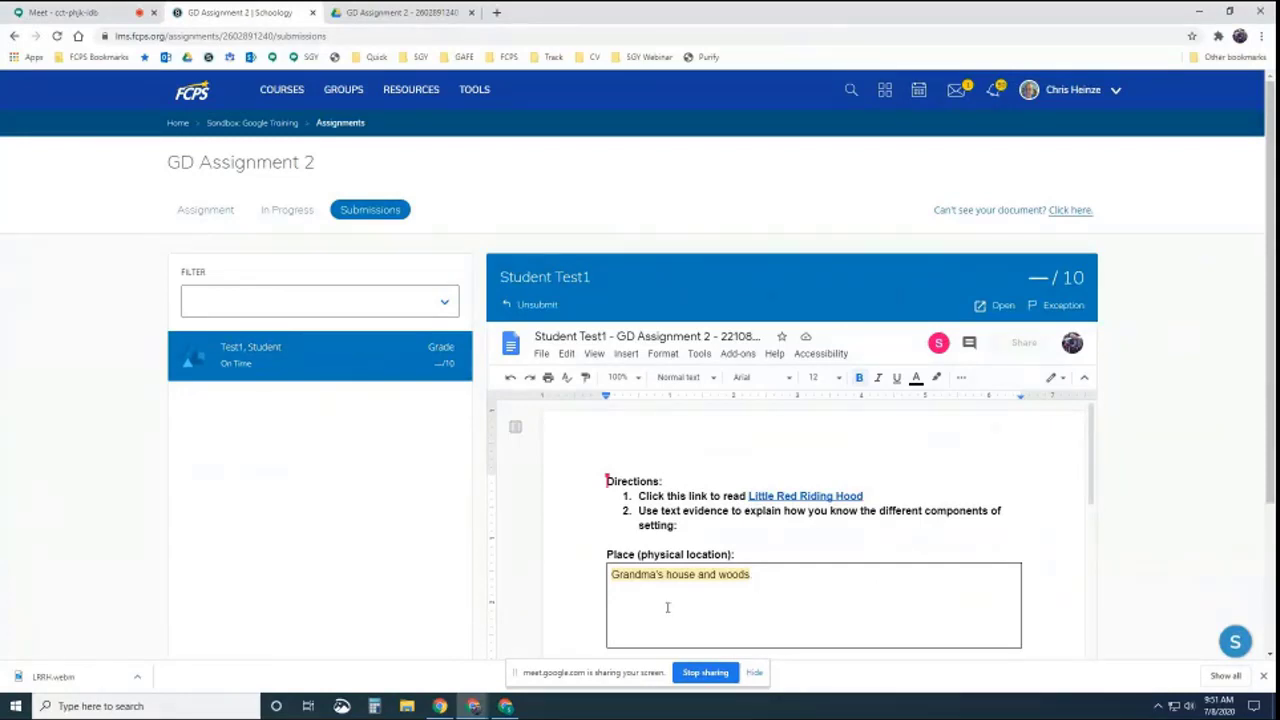
{"action": "left_click", "coordinate": [1062, 285]}
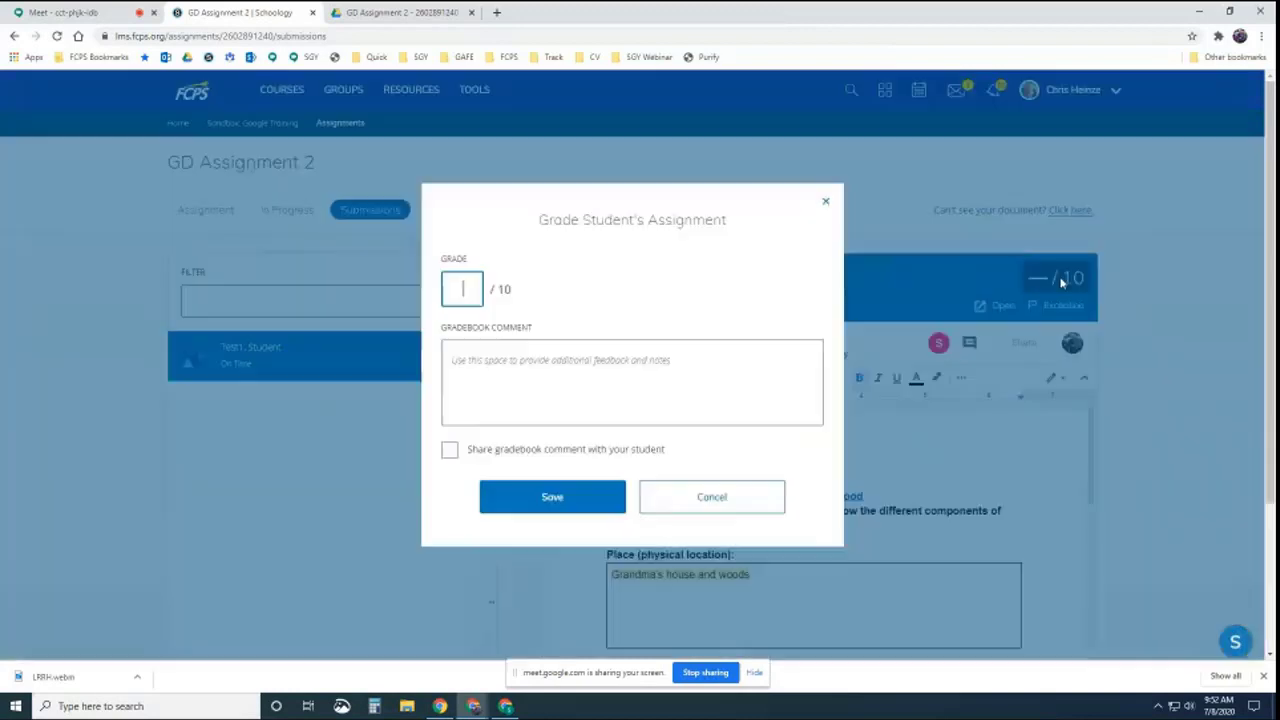
{"action": "left_click", "coordinate": [617, 372]}
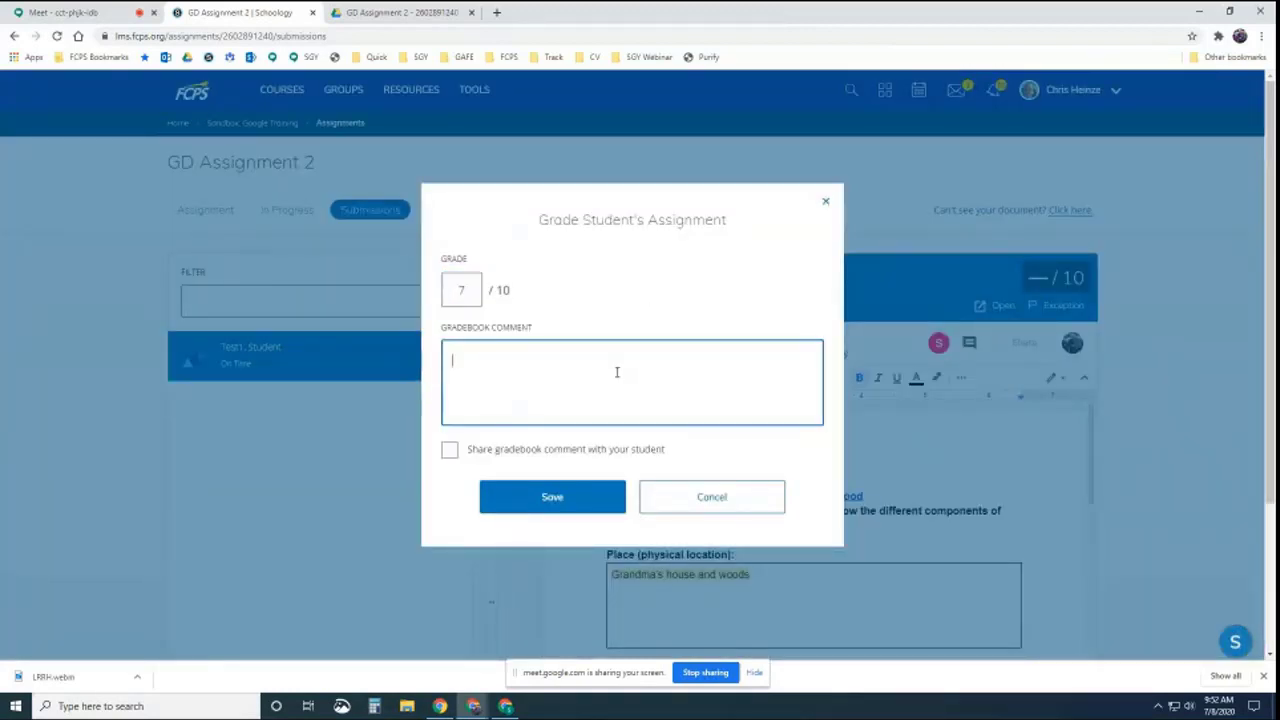
{"action": "type", "text": "feedback"}
{"action": "left_click", "coordinate": [450, 450]}
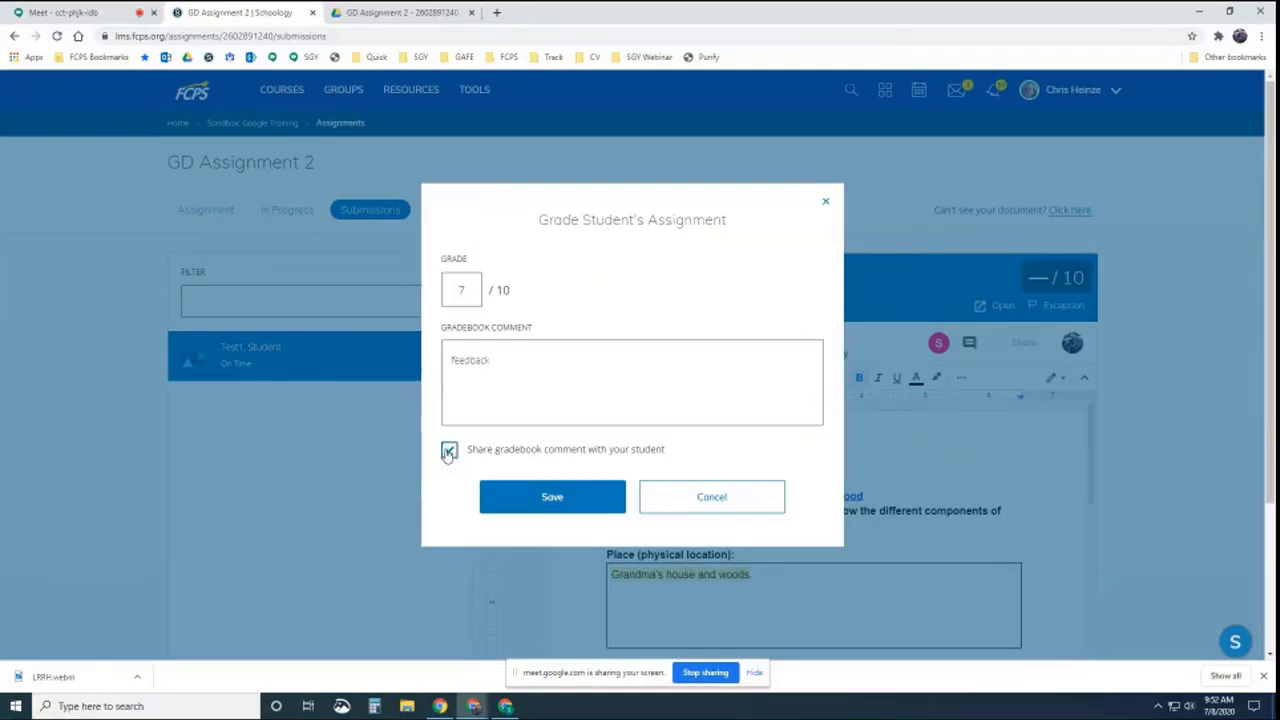
{"action": "left_click", "coordinate": [566, 497]}
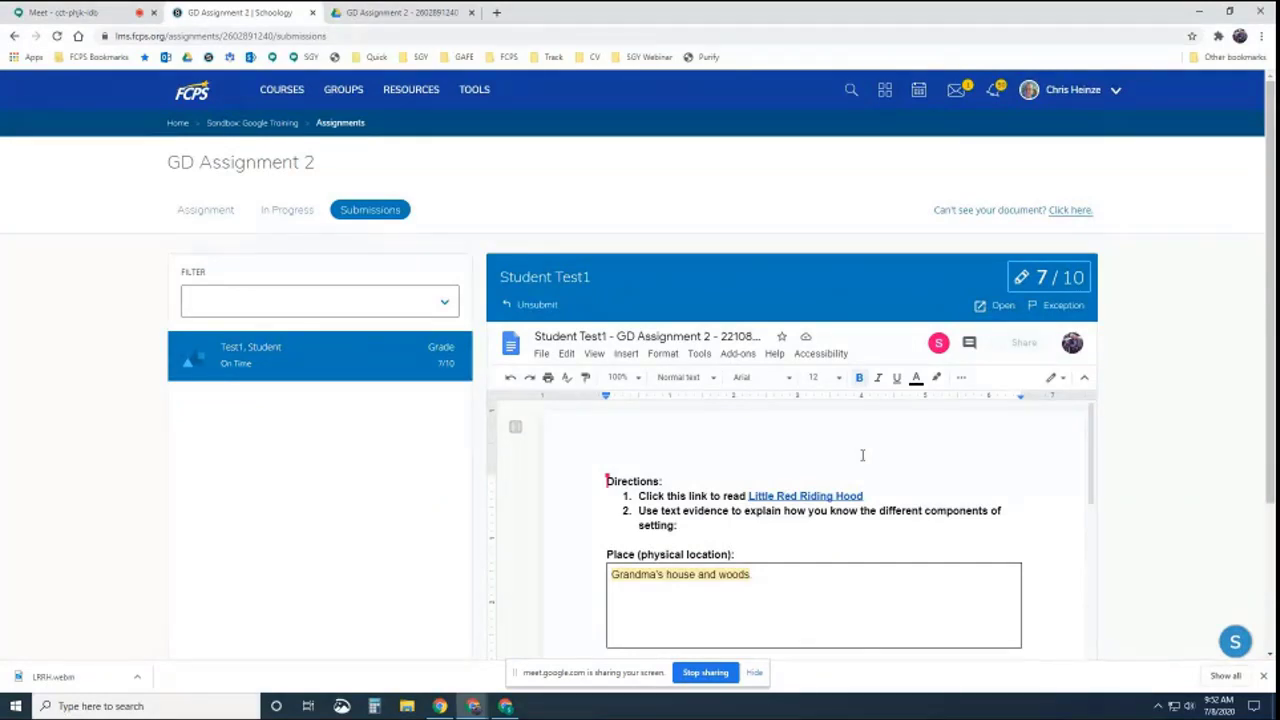
Reopen the grading form and clear the 7 from the grade field, saving twice
{"action": "left_click", "coordinate": [1046, 282]}
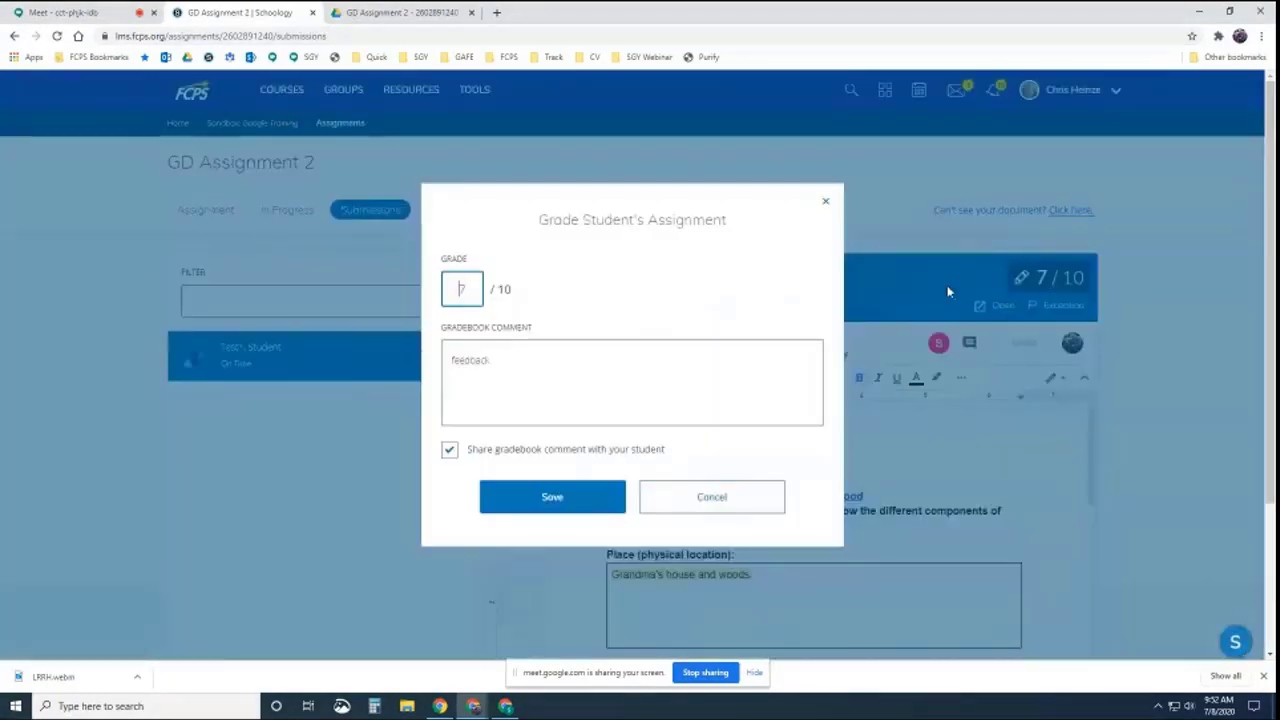
{"action": "double_click", "coordinate": [476, 291]}
{"action": "key", "text": "BackSpace"}
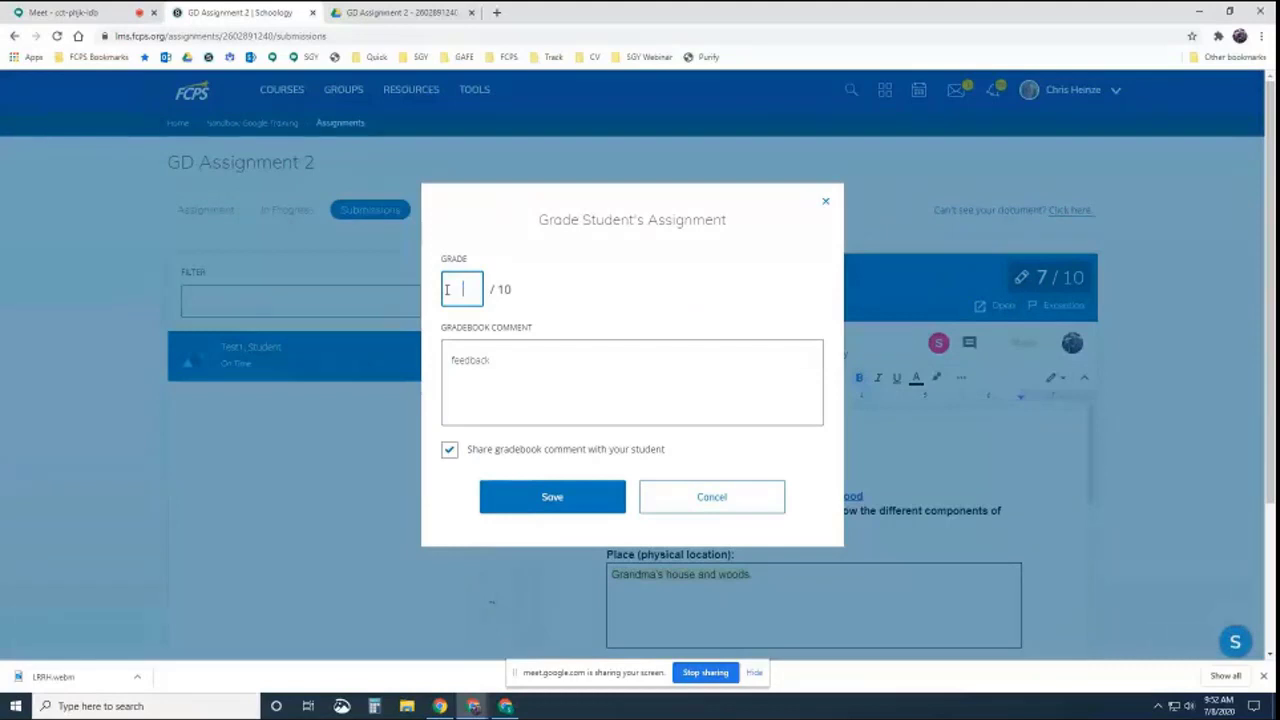
{"action": "left_click", "coordinate": [552, 501]}
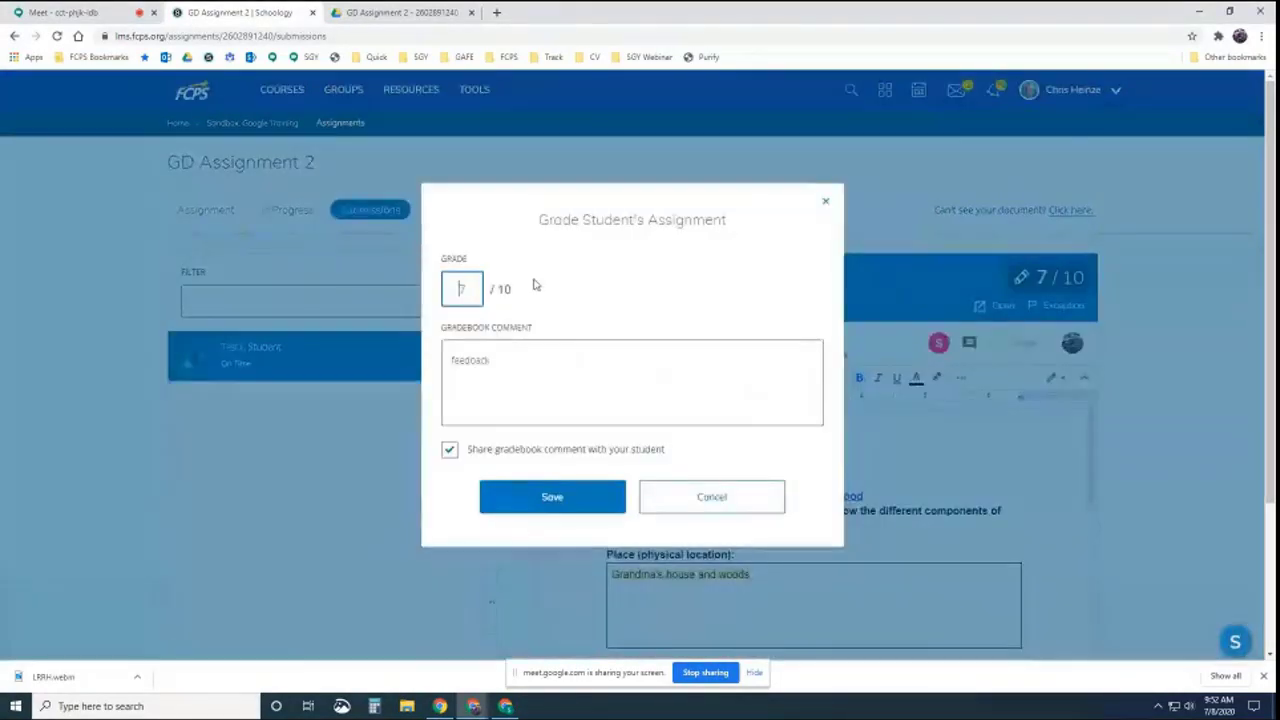
{"action": "double_click", "coordinate": [465, 290]}
{"action": "key", "text": "BackSpace"}
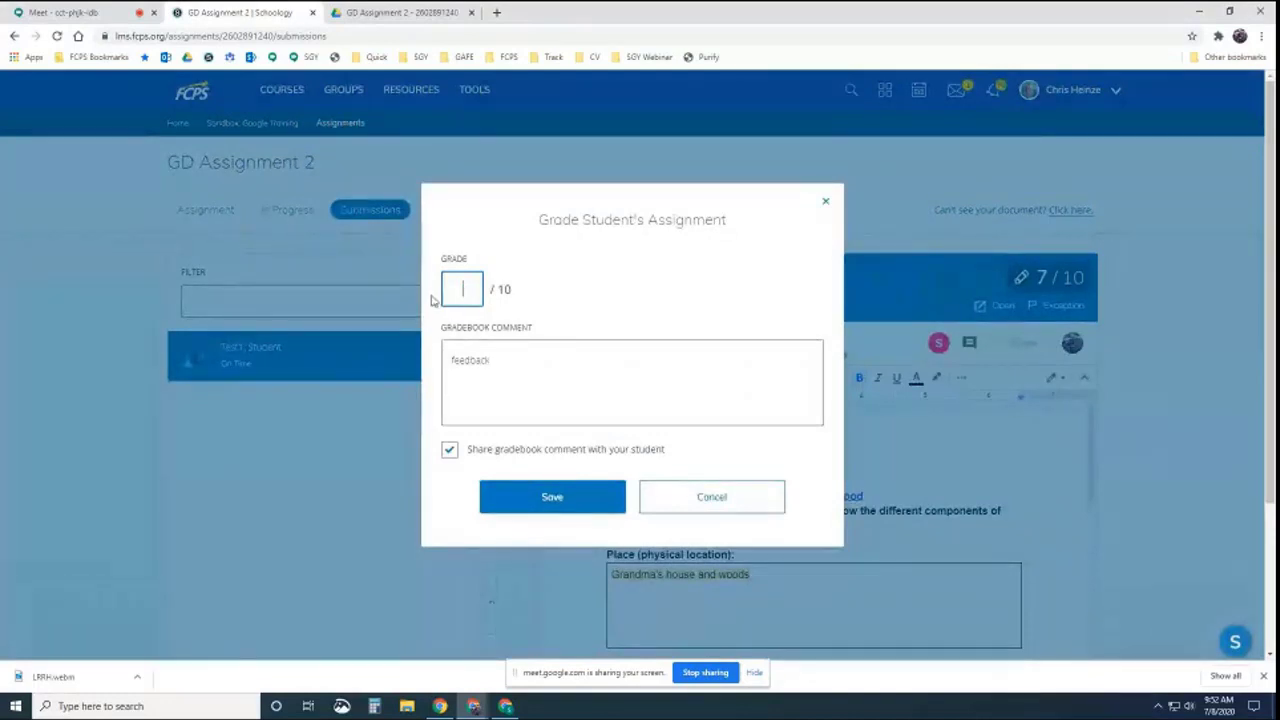
{"action": "left_click", "coordinate": [522, 494]}
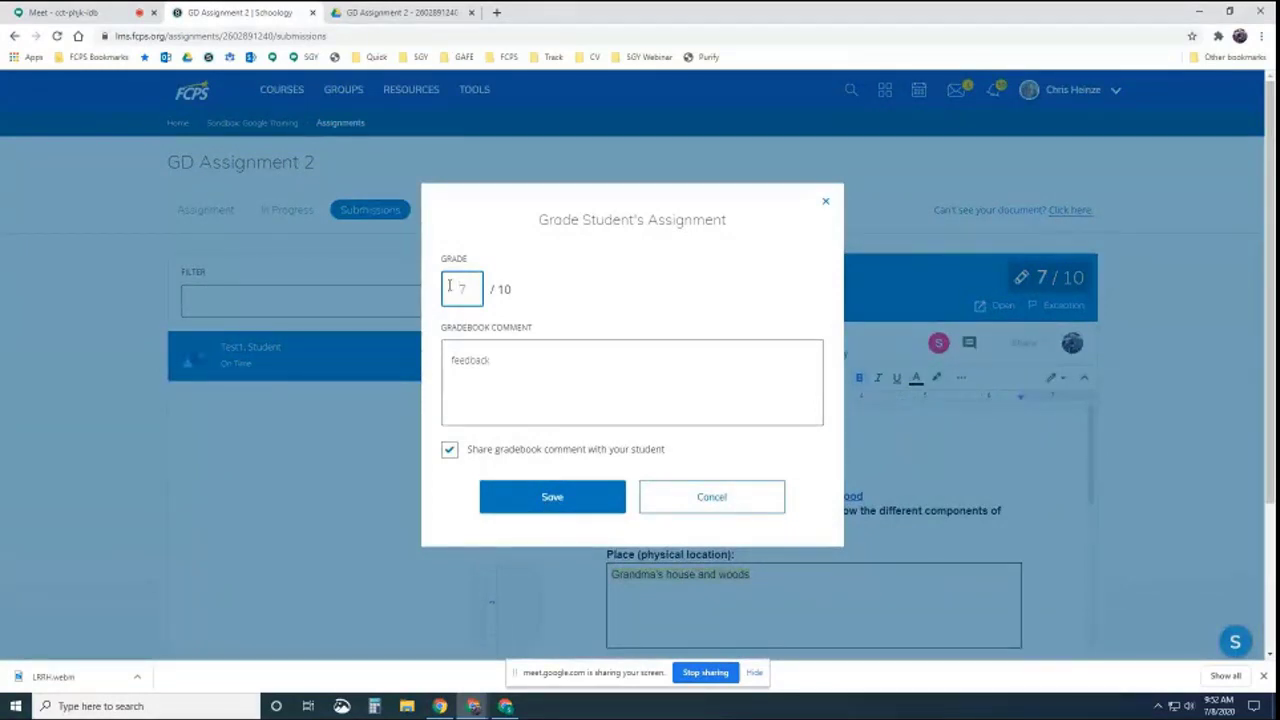
Replace the grade with 8 out of 10 and save it
{"action": "left_click_drag", "start_coordinate": [481, 290], "coordinate": [436, 292]}
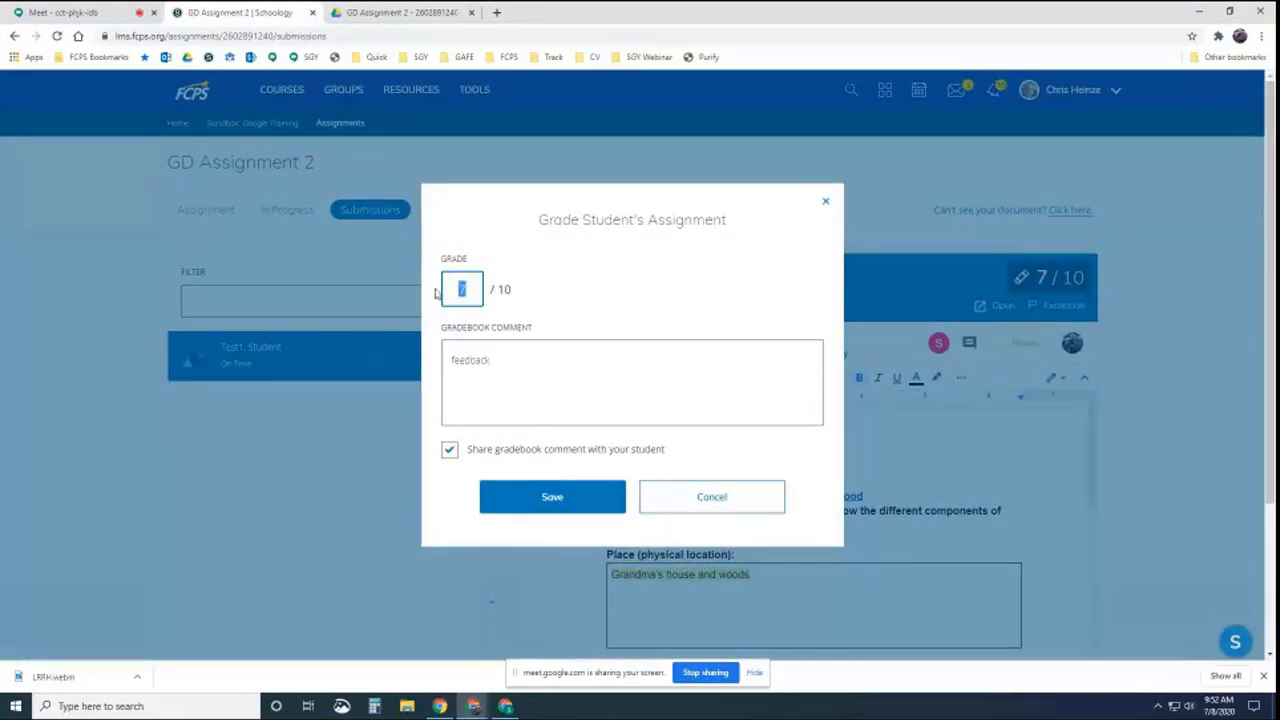
{"action": "type", "text": "8"}
{"action": "left_click", "coordinate": [568, 500]}
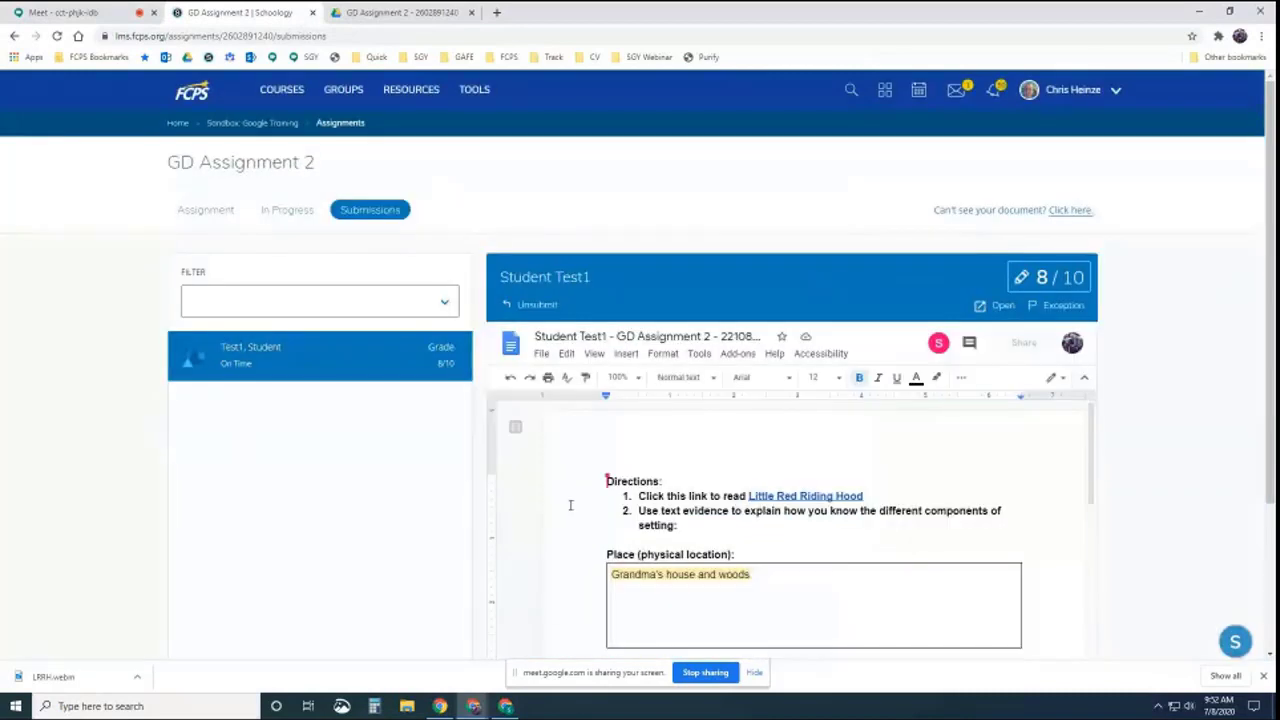
{"action": "left_click", "coordinate": [1054, 288]}
{"action": "left_click_drag", "start_coordinate": [478, 290], "coordinate": [424, 294]}
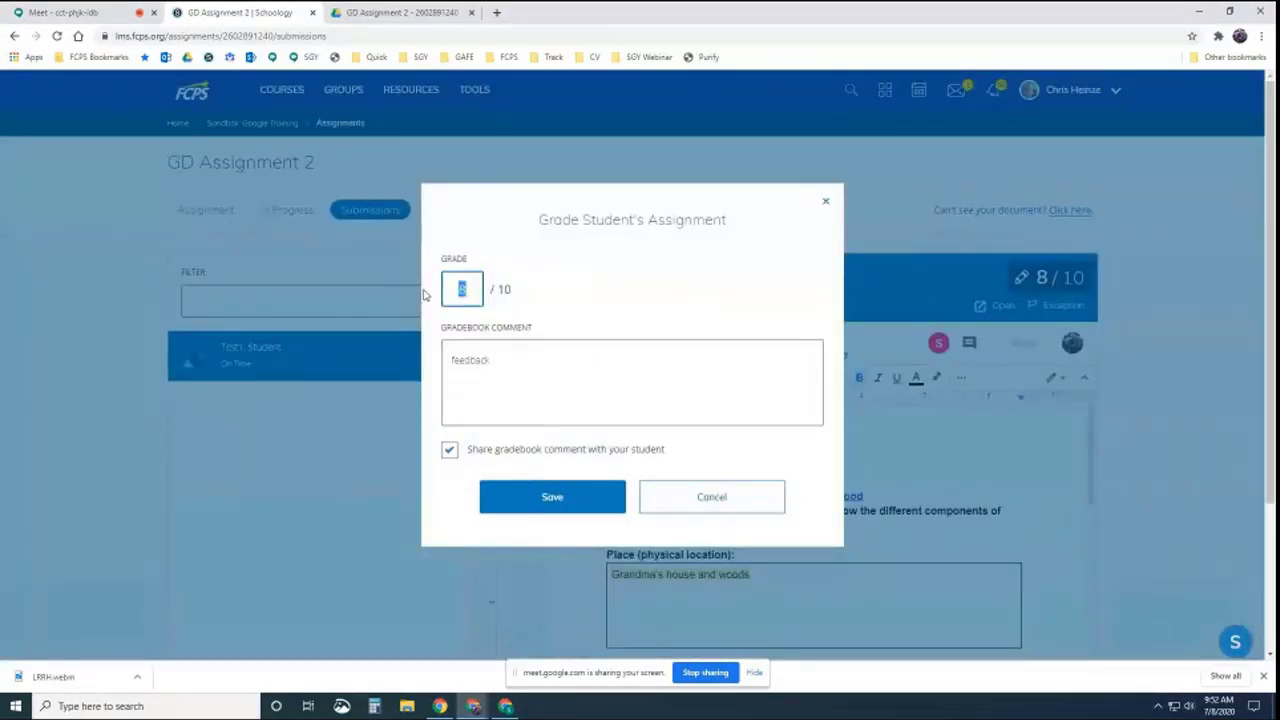
{"action": "type", "text": "8"}
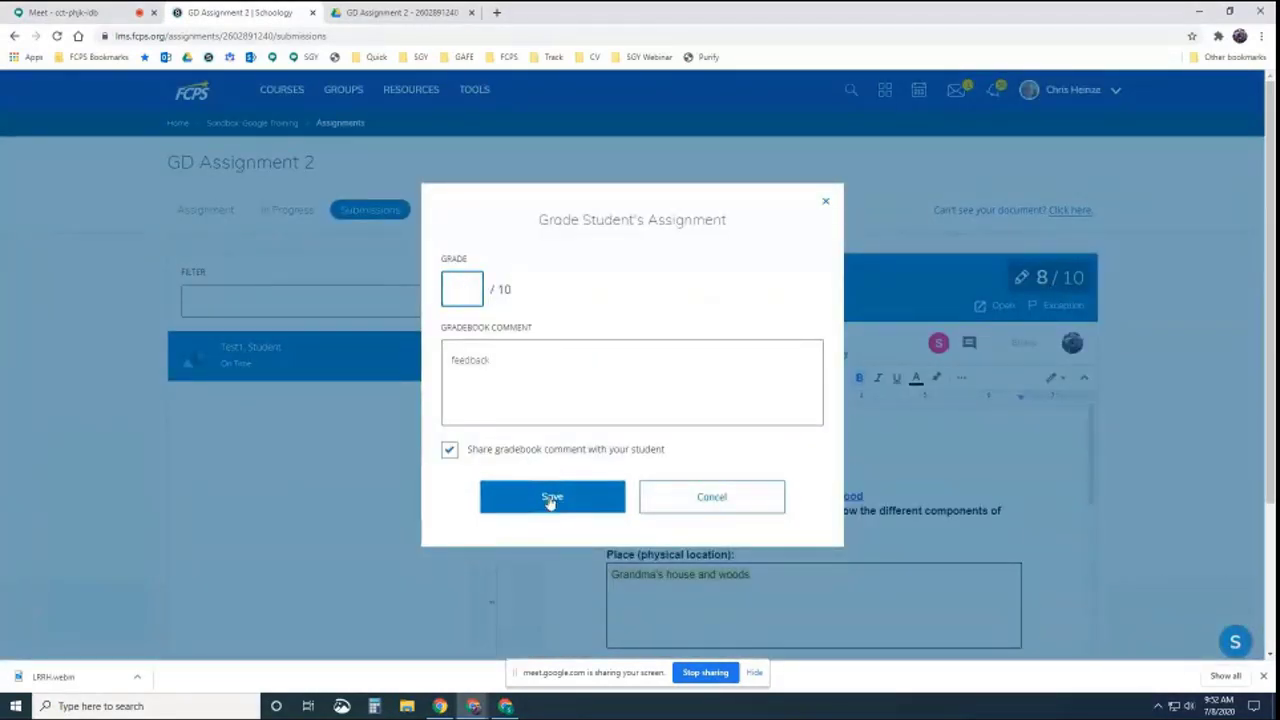
{"action": "left_click", "coordinate": [546, 497]}
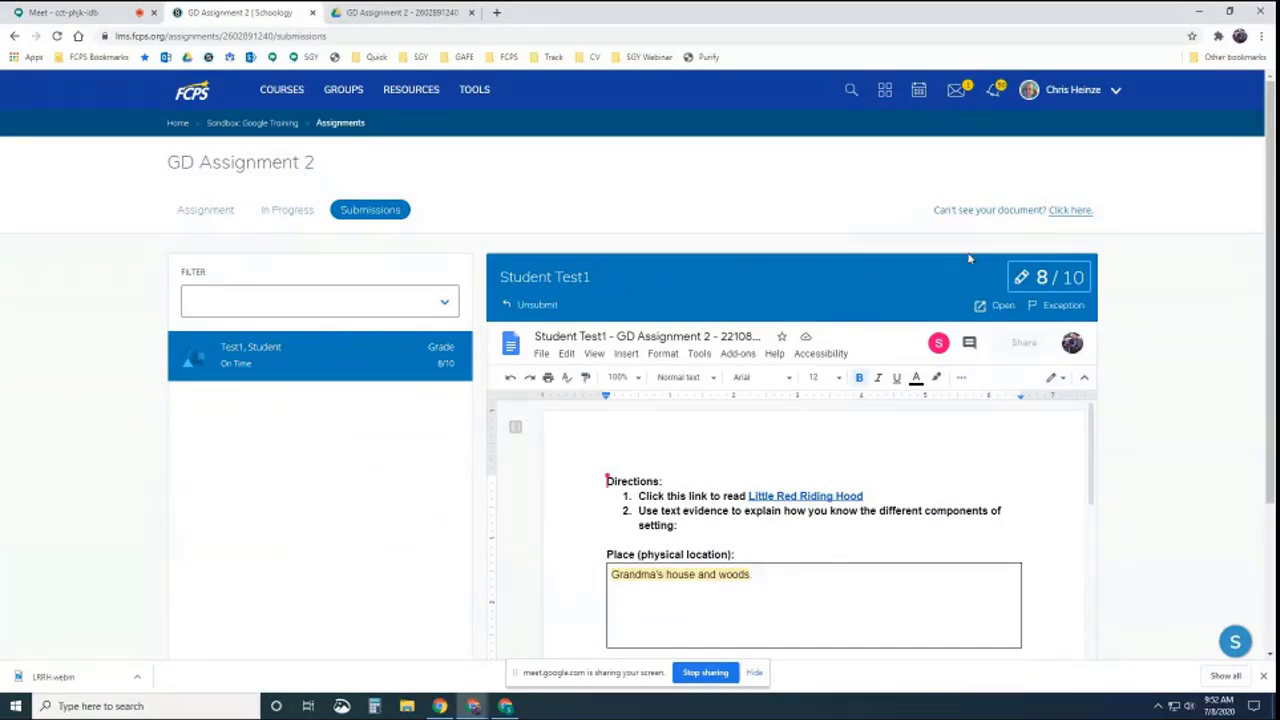
Add an Incomplete gradebook exception to the submission, replacing the 8 grade
{"action": "left_click", "coordinate": [1058, 309]}
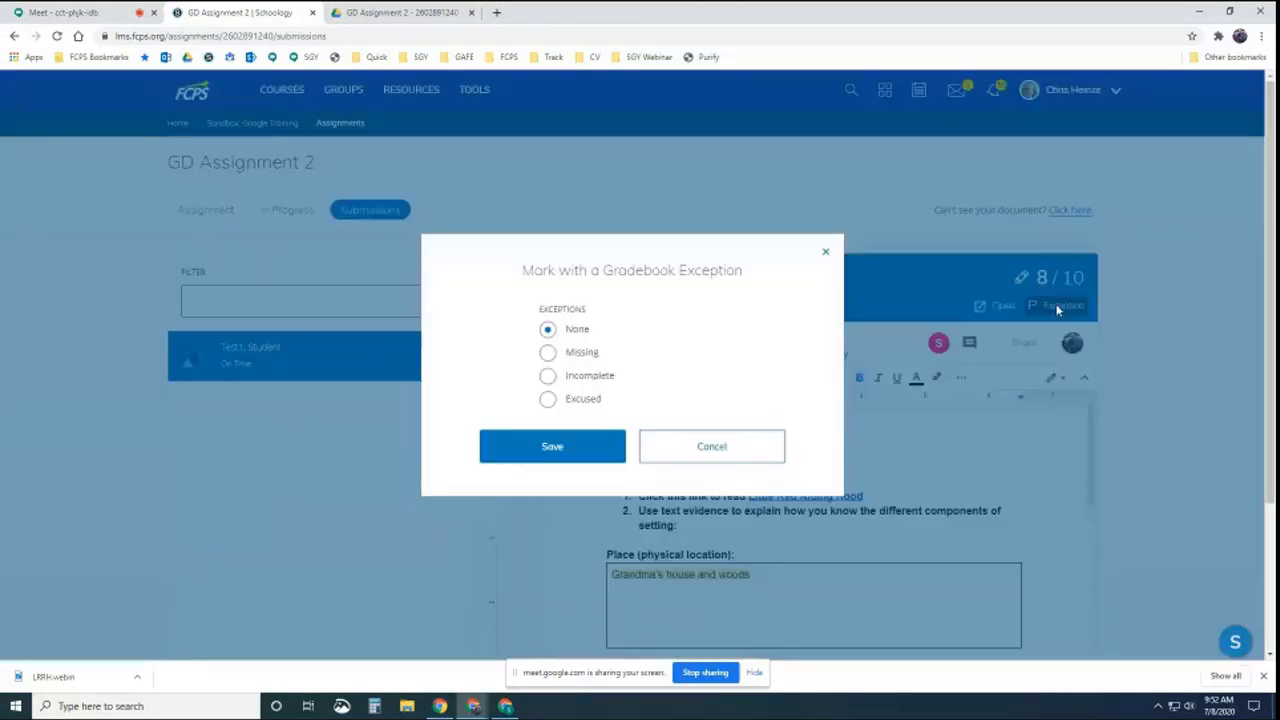
{"action": "left_click", "coordinate": [551, 379]}
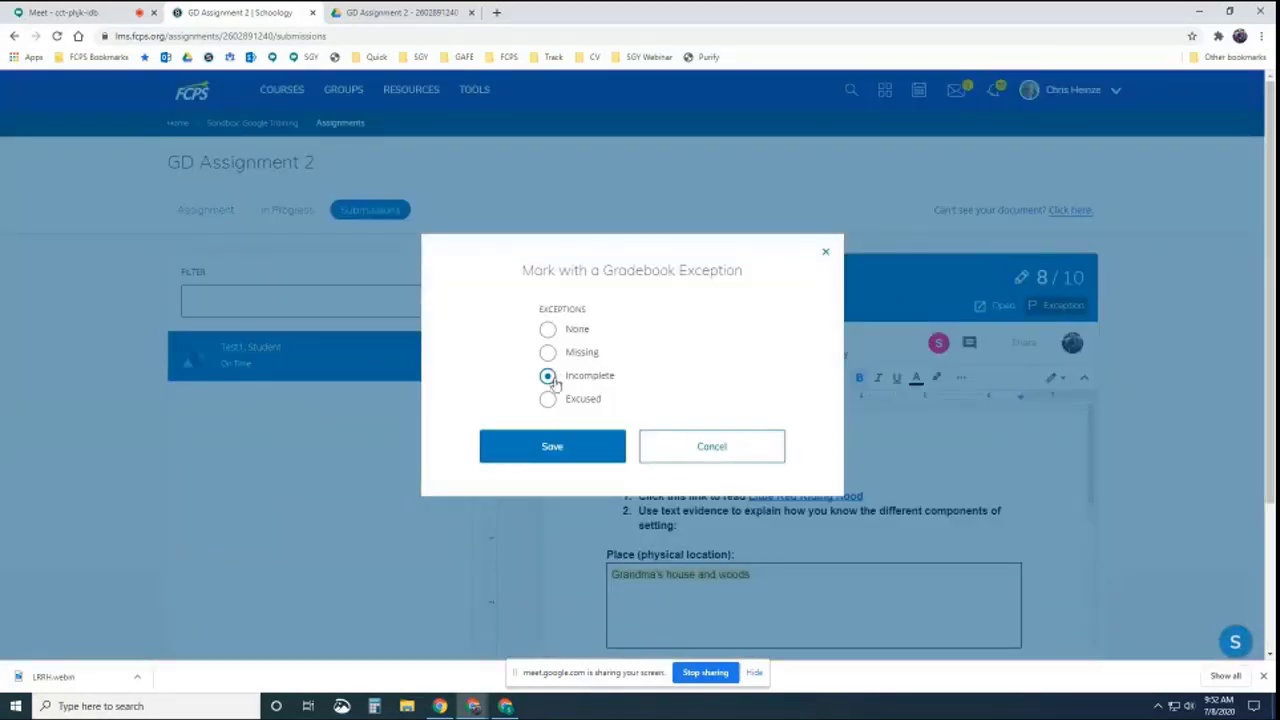
{"action": "left_click", "coordinate": [547, 446]}
{"action": "left_click", "coordinate": [589, 405]}
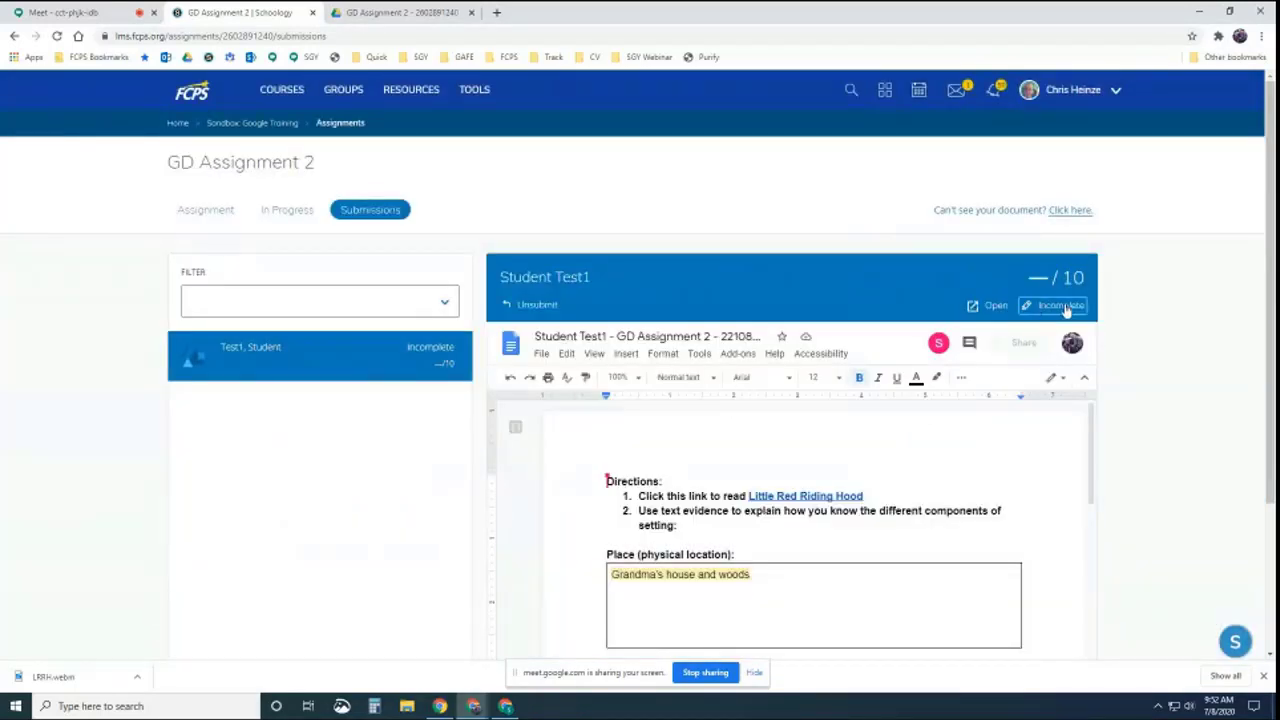
Set the exception back to None and close the grading dialog without changes
{"action": "left_click", "coordinate": [1062, 306]}
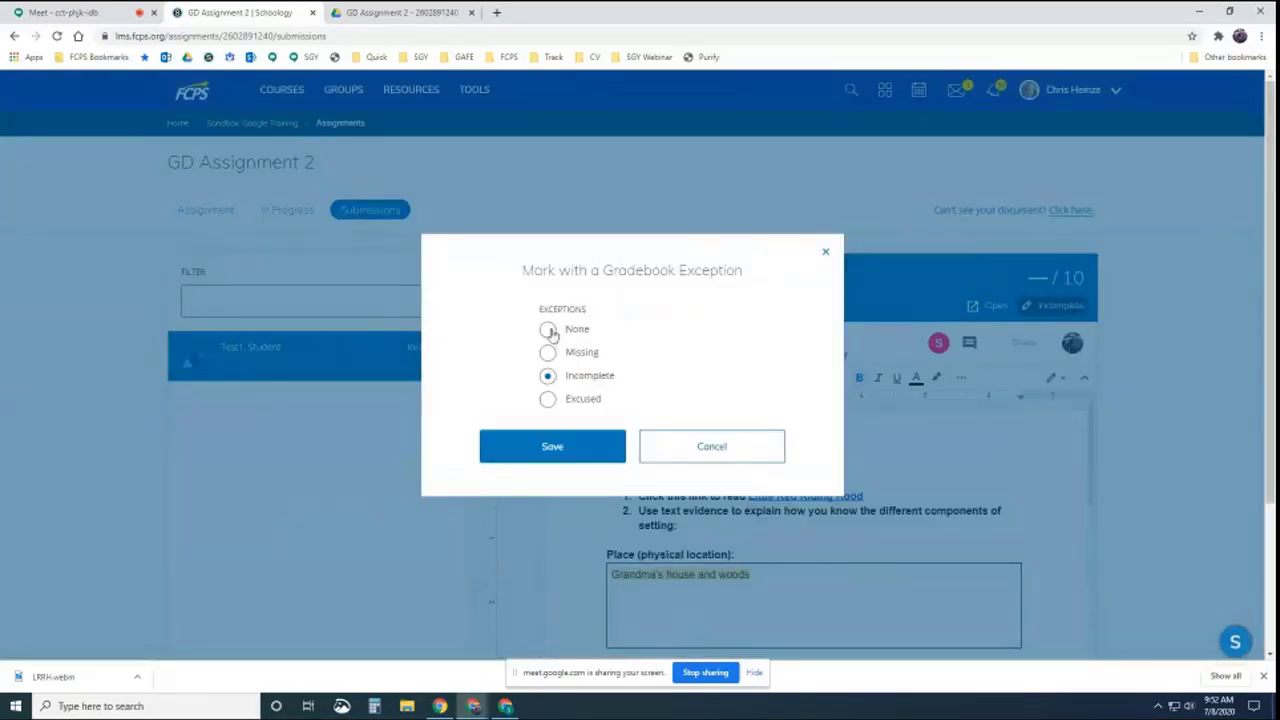
{"action": "left_click", "coordinate": [547, 330]}
{"action": "left_click", "coordinate": [551, 446]}
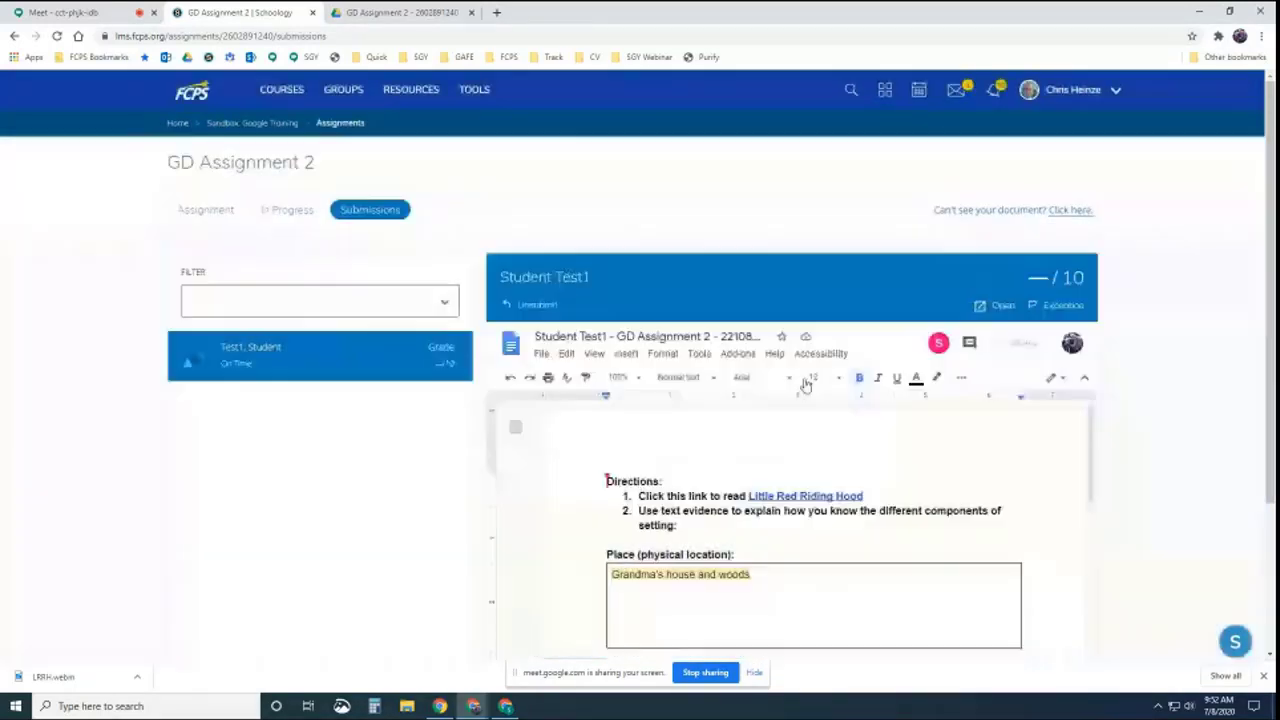
{"action": "left_click", "coordinate": [1066, 278]}
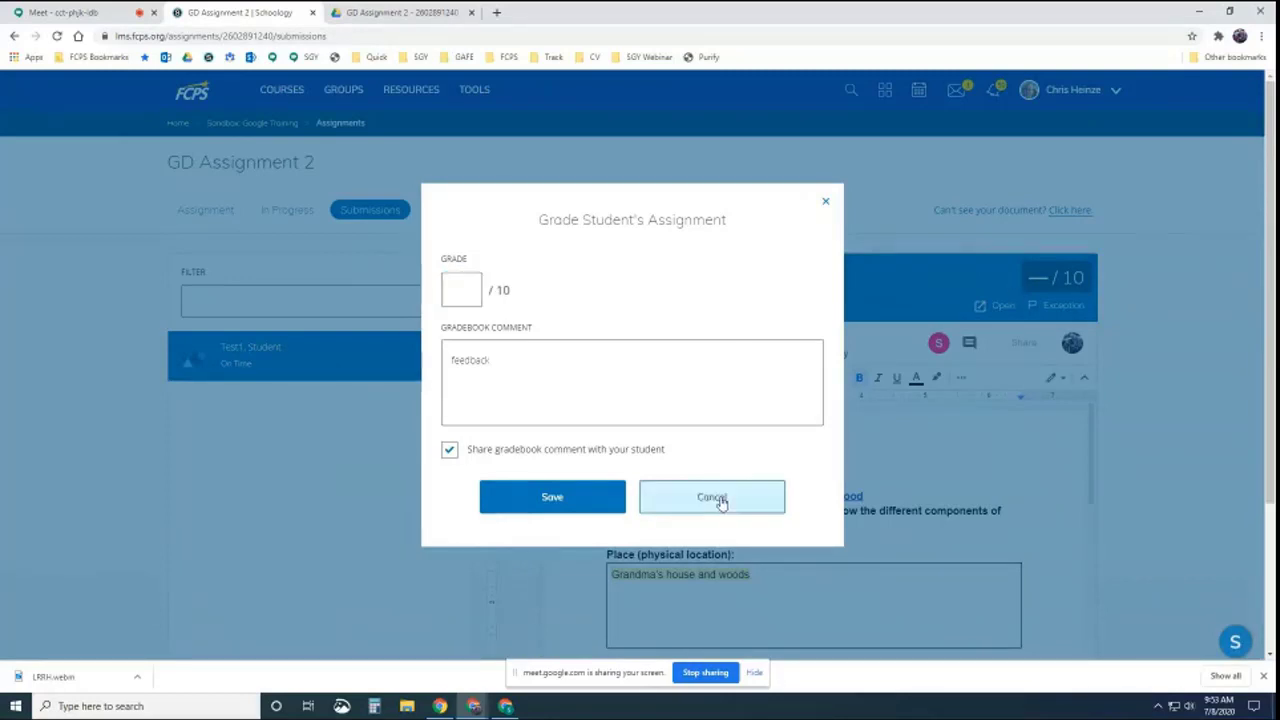
{"action": "left_click", "coordinate": [688, 499]}
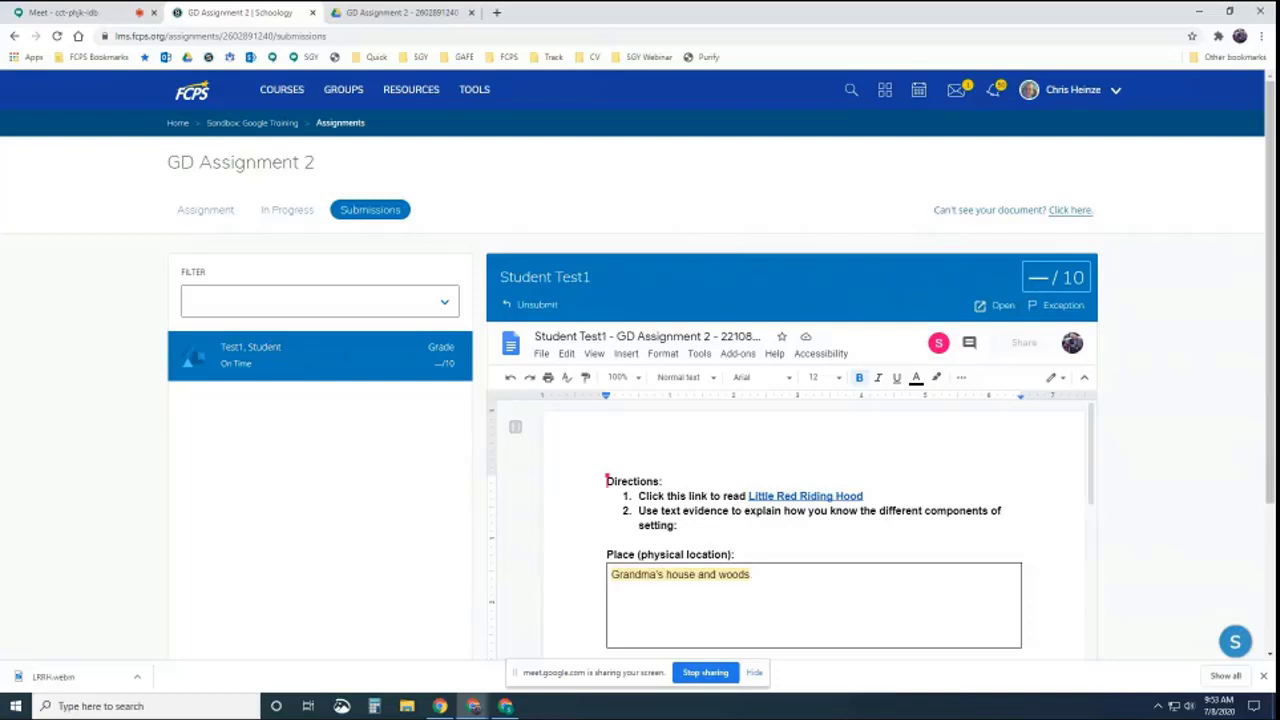
In the Drive tab, open Settings and show the Manage Apps list
{"action": "left_click", "coordinate": [390, 12]}
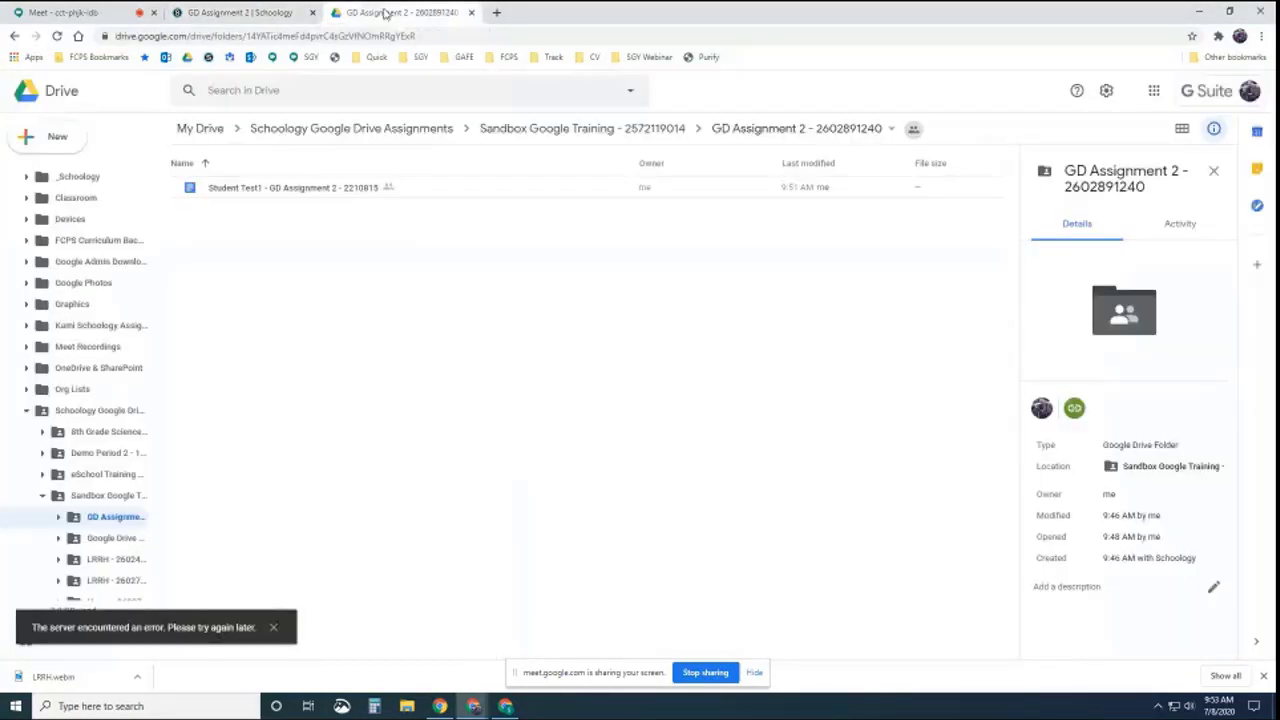
{"action": "left_click", "coordinate": [1105, 92]}
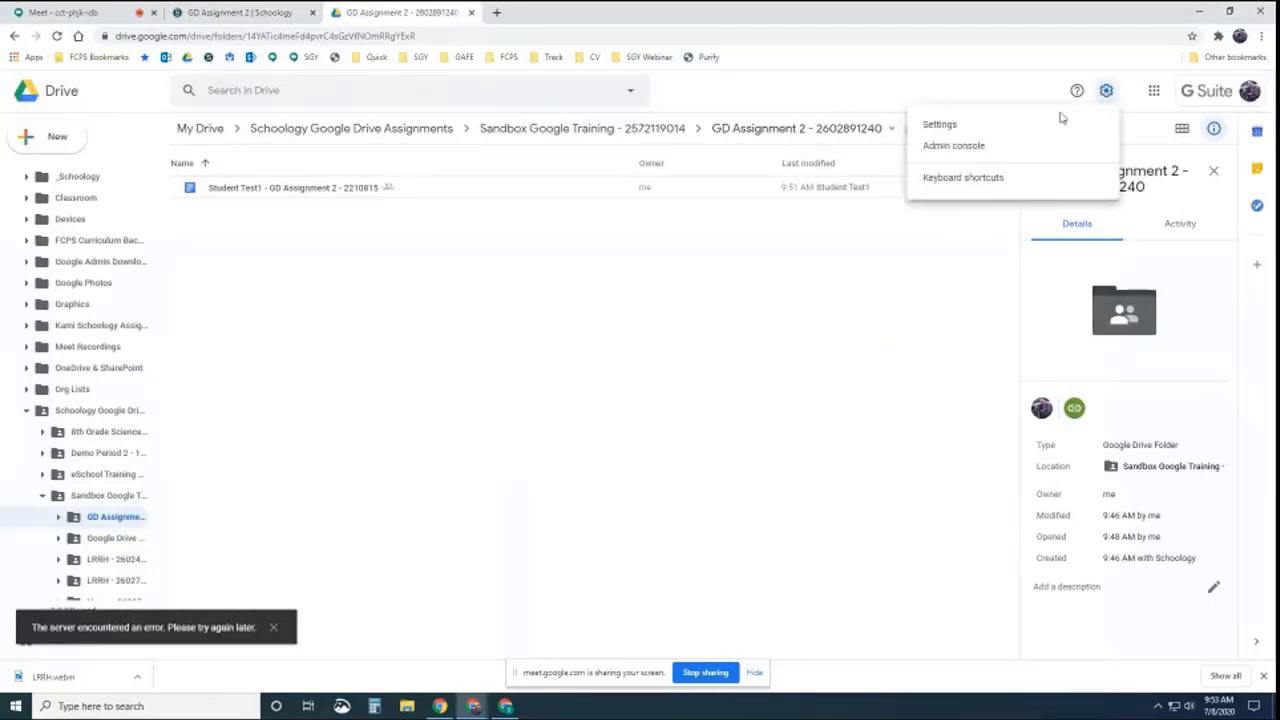
{"action": "left_click", "coordinate": [940, 127]}
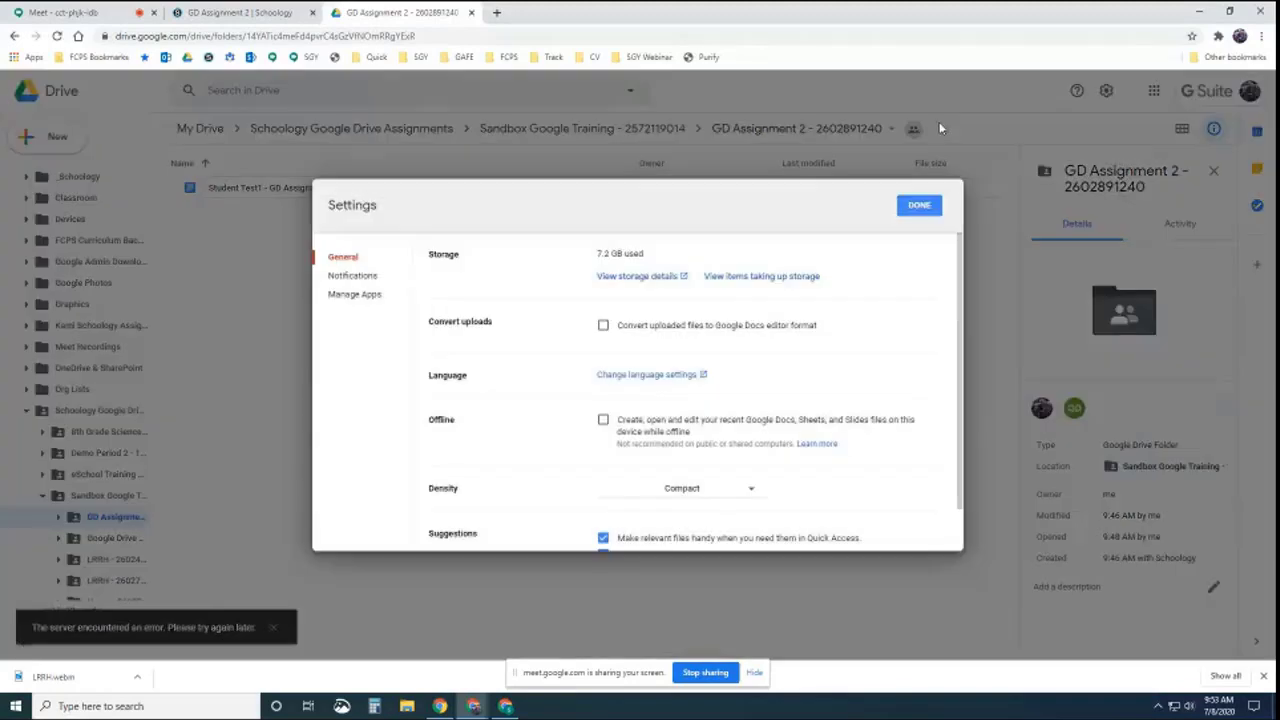
{"action": "left_click", "coordinate": [357, 297]}
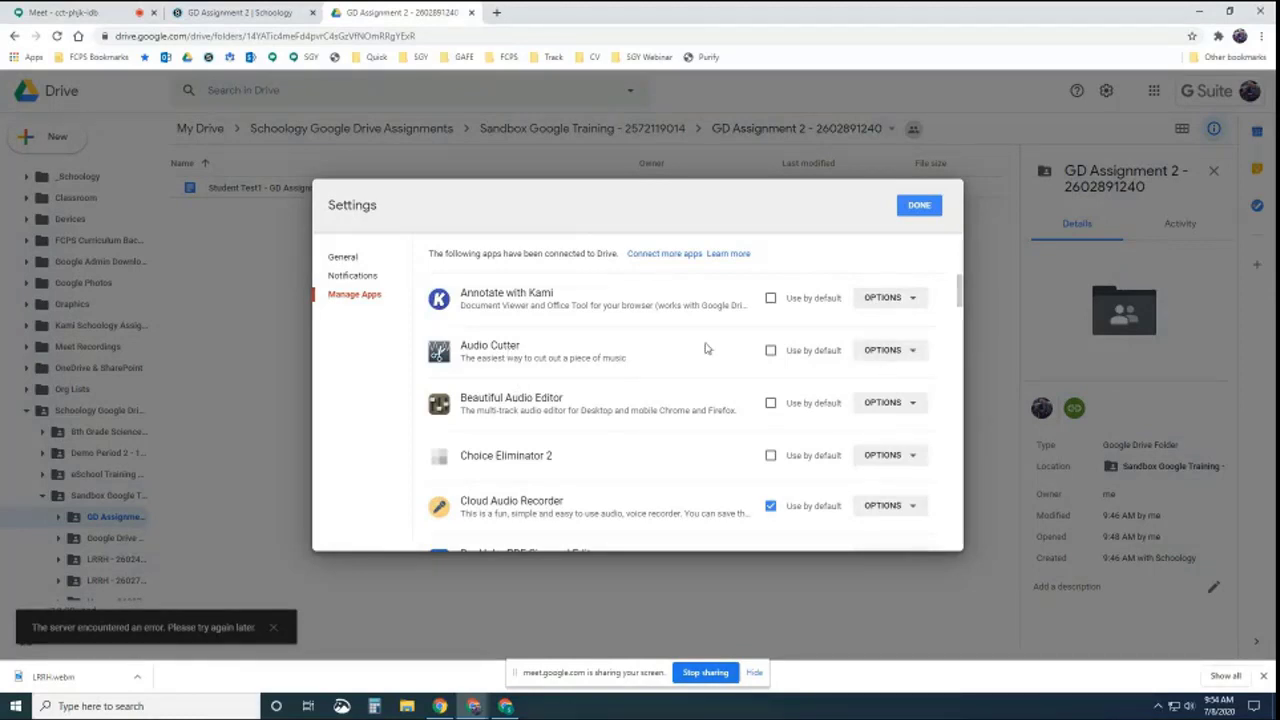
Disconnect the Schoology app from Drive and close Settings
{"action": "left_click", "coordinate": [912, 352]}
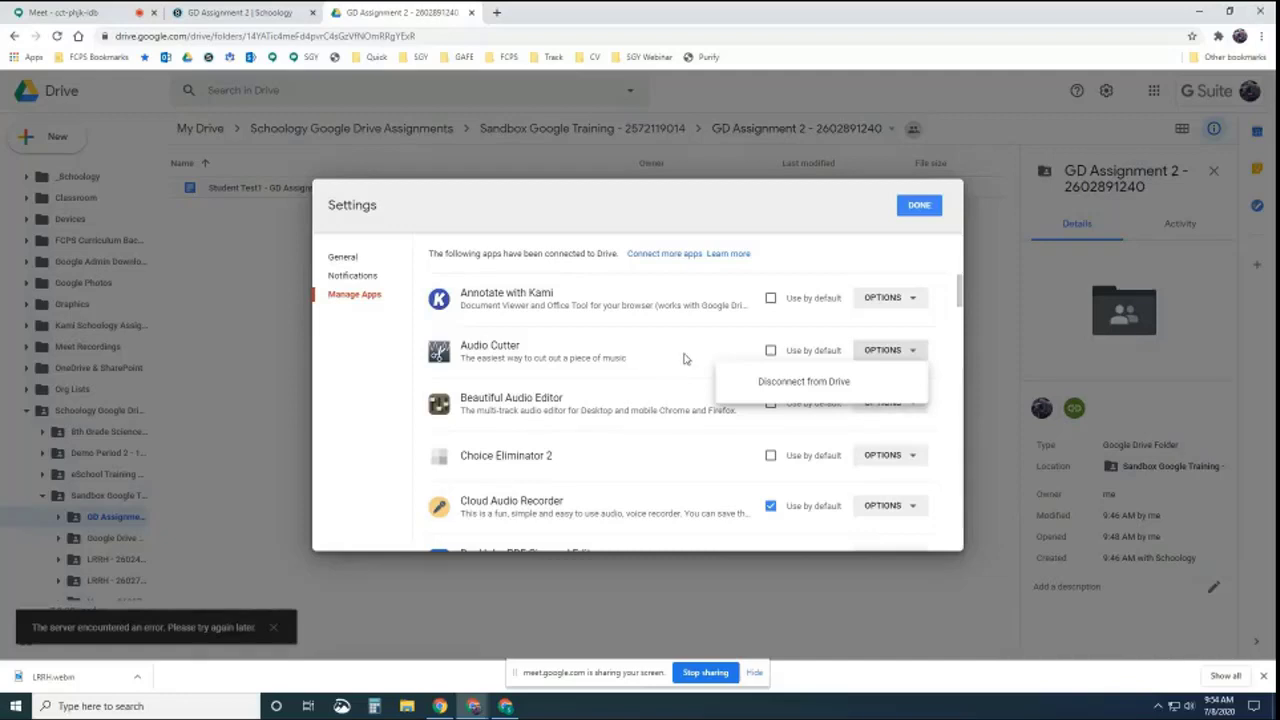
{"action": "scroll", "coordinate": [686, 358], "scroll_direction": "down", "scroll_amount": 10}
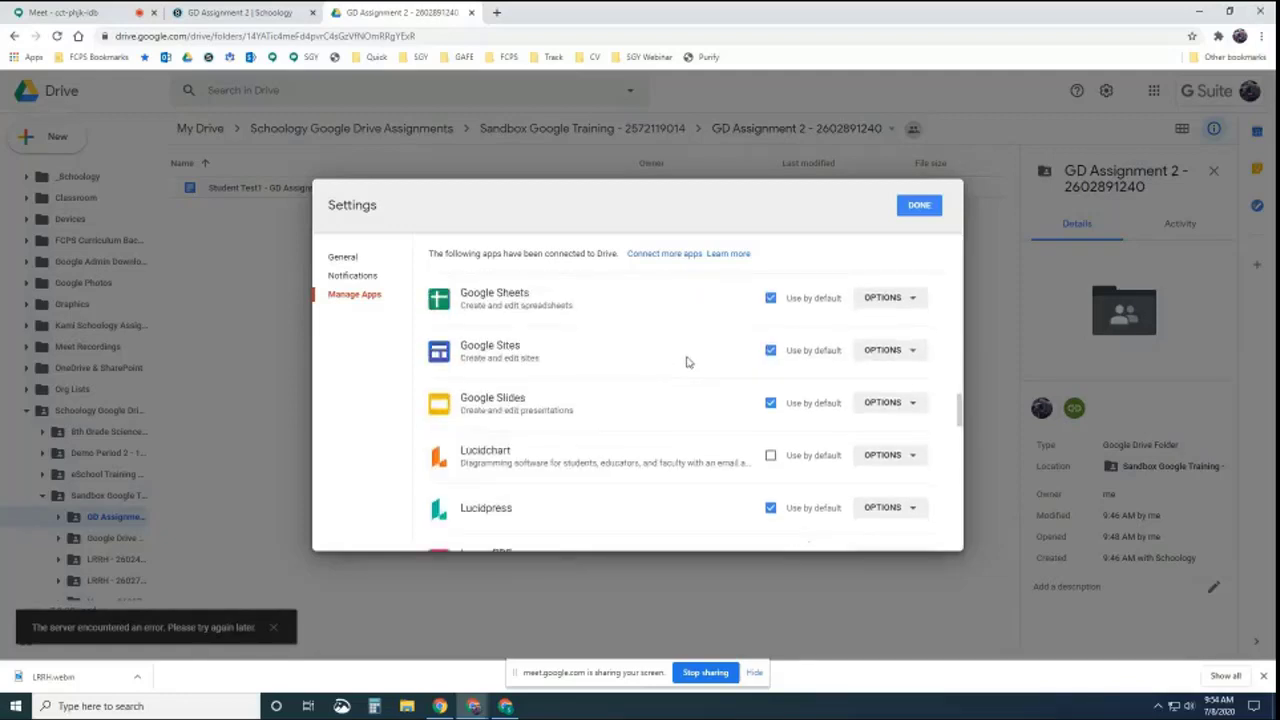
{"action": "scroll", "coordinate": [686, 360], "scroll_direction": "down", "scroll_amount": 3}
{"action": "scroll", "coordinate": [686, 360], "scroll_direction": "up", "scroll_amount": 2}
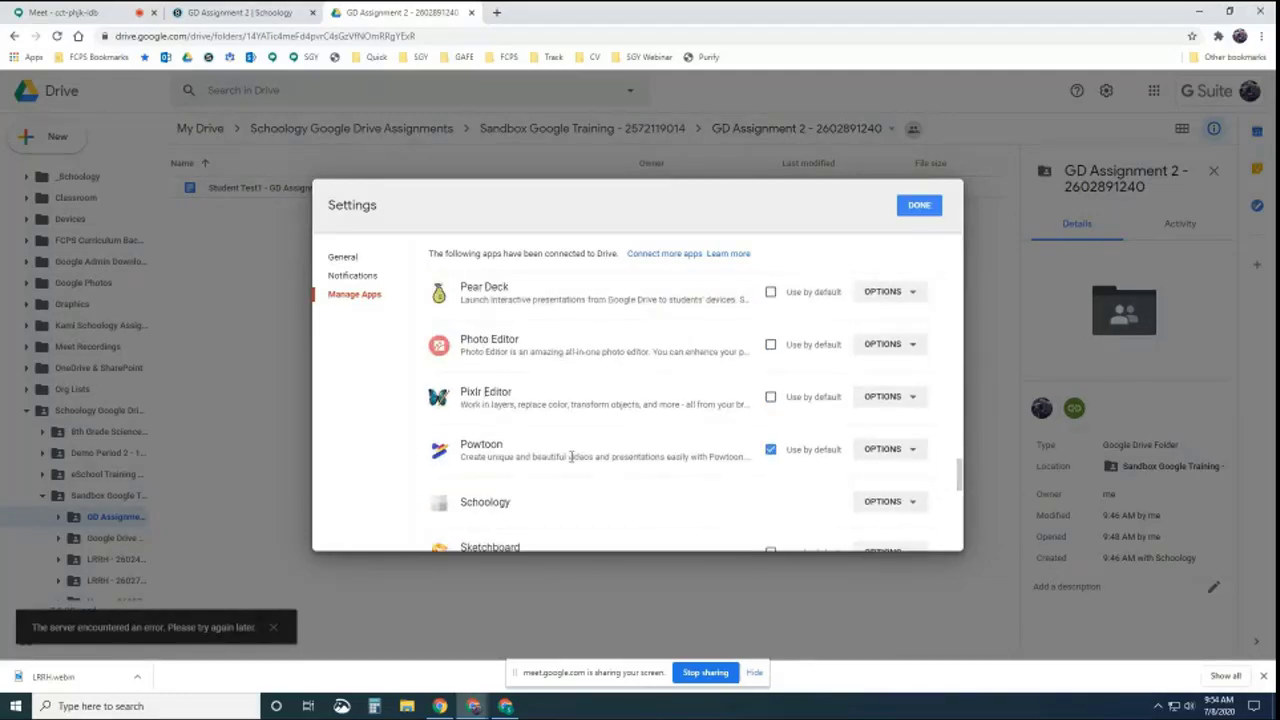
{"action": "left_click", "coordinate": [898, 449]}
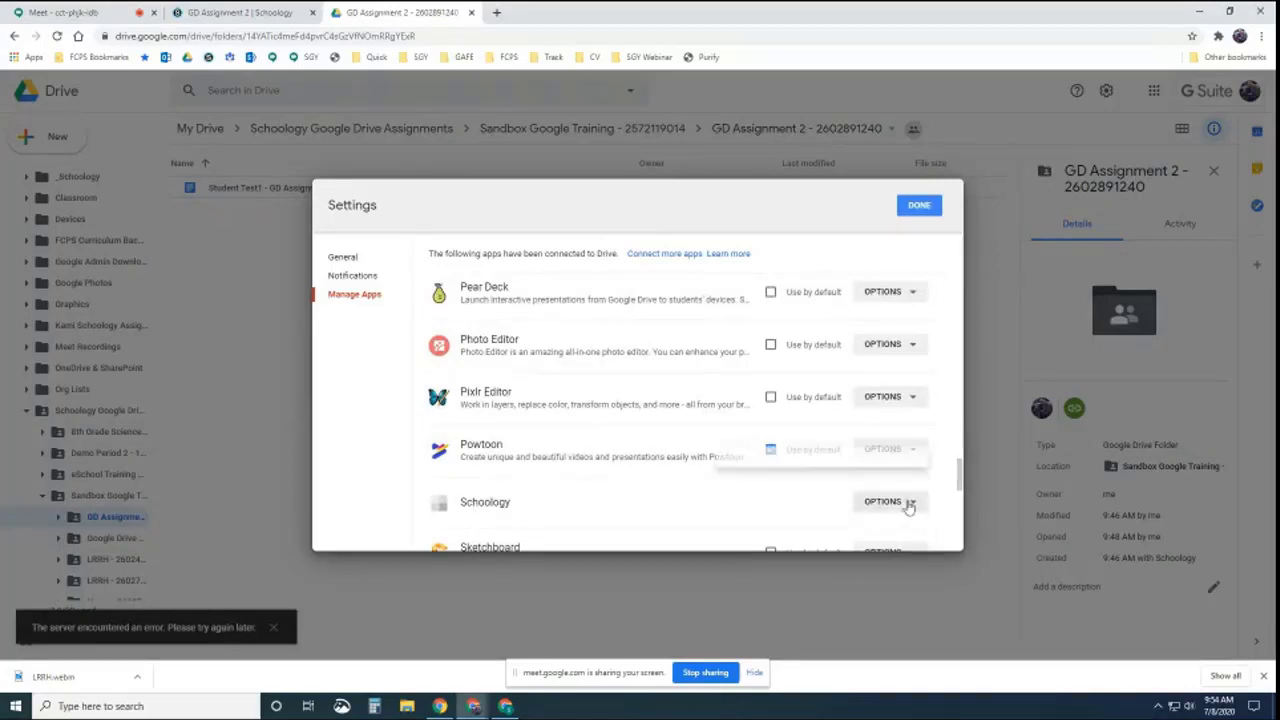
{"action": "left_click", "coordinate": [804, 470]}
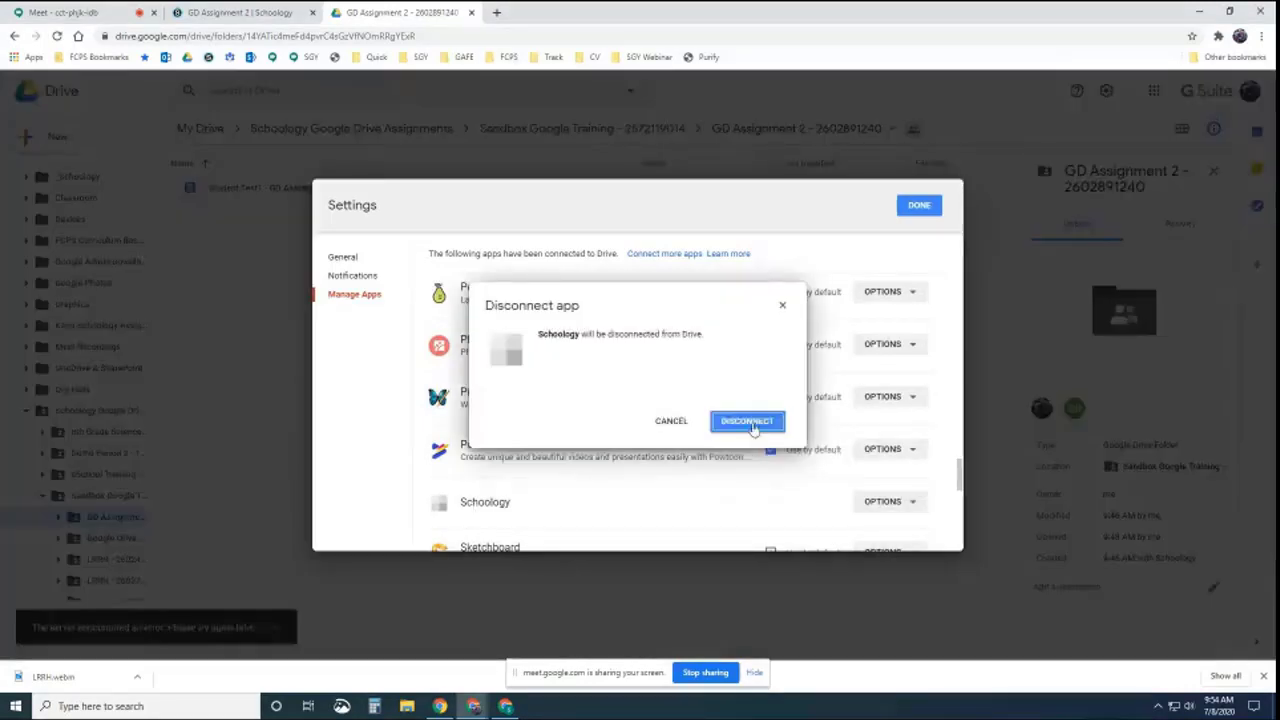
{"action": "left_click", "coordinate": [753, 426]}
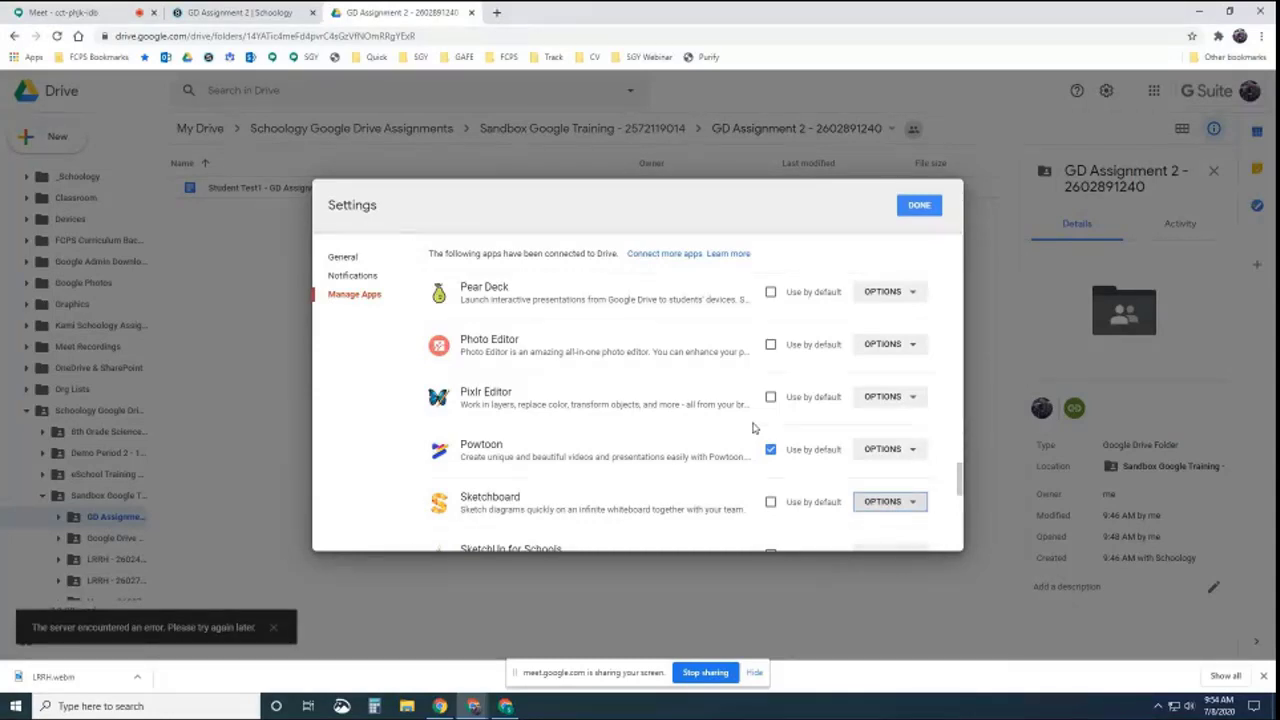
{"action": "left_click", "coordinate": [920, 205]}
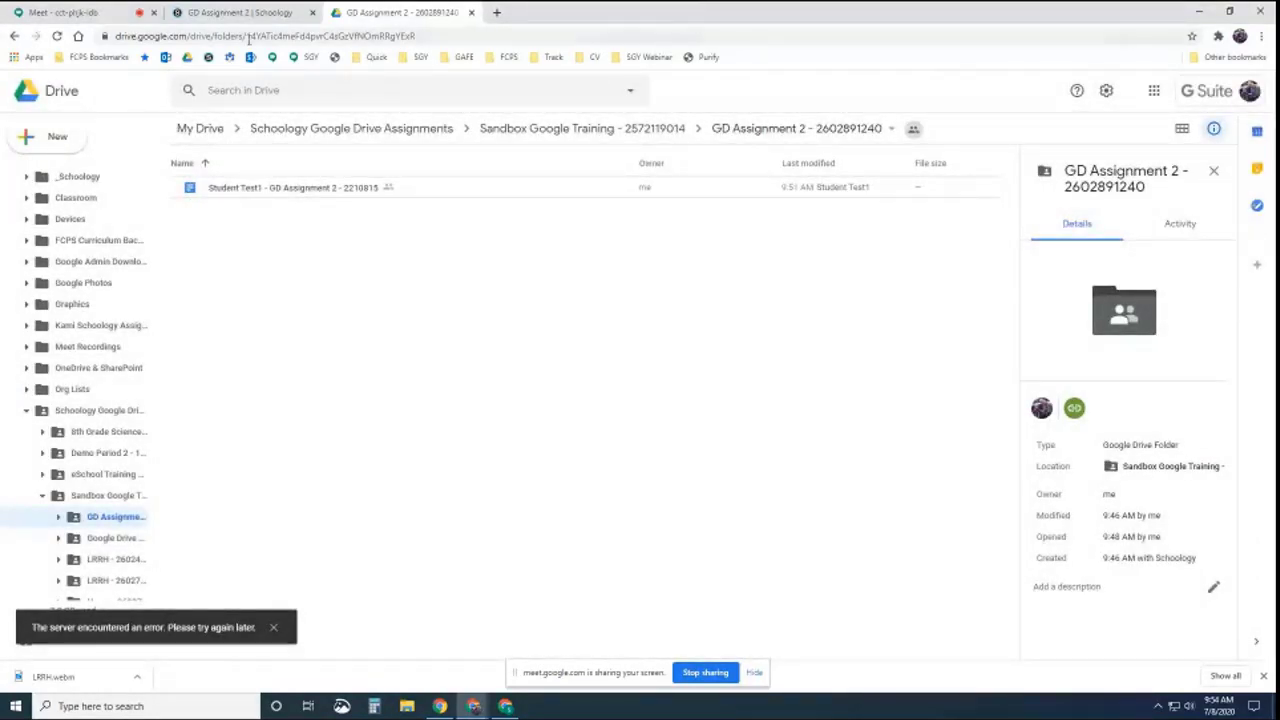
Reload the teacher's submissions page and maximize the student's browser window
{"action": "left_click", "coordinate": [240, 14]}
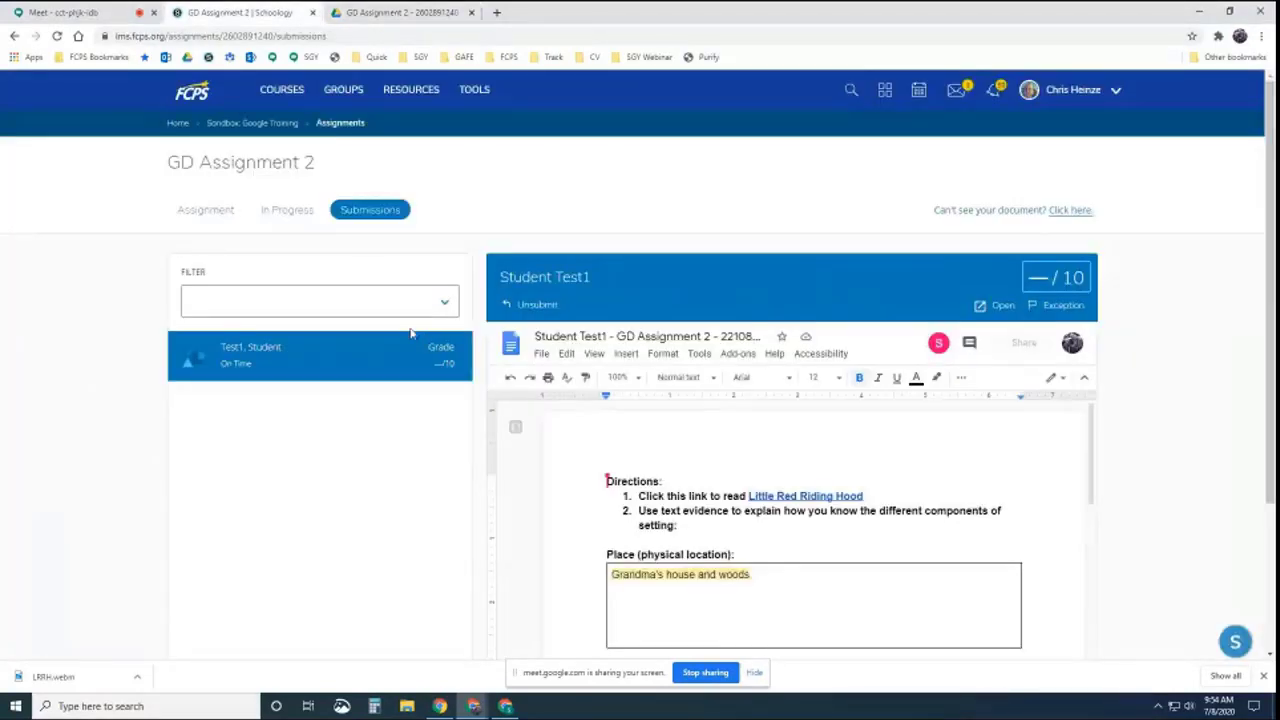
{"action": "left_click", "coordinate": [57, 36]}
{"action": "left_click", "coordinate": [503, 708]}
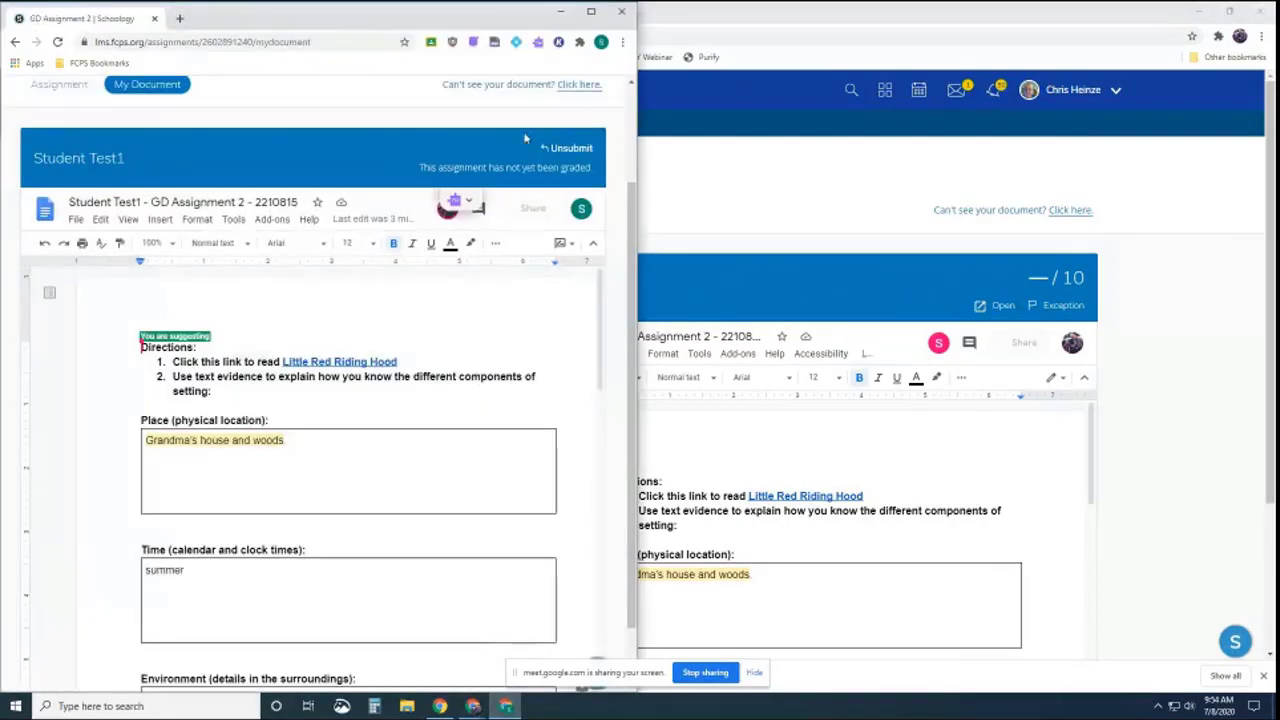
{"action": "left_click", "coordinate": [592, 15]}
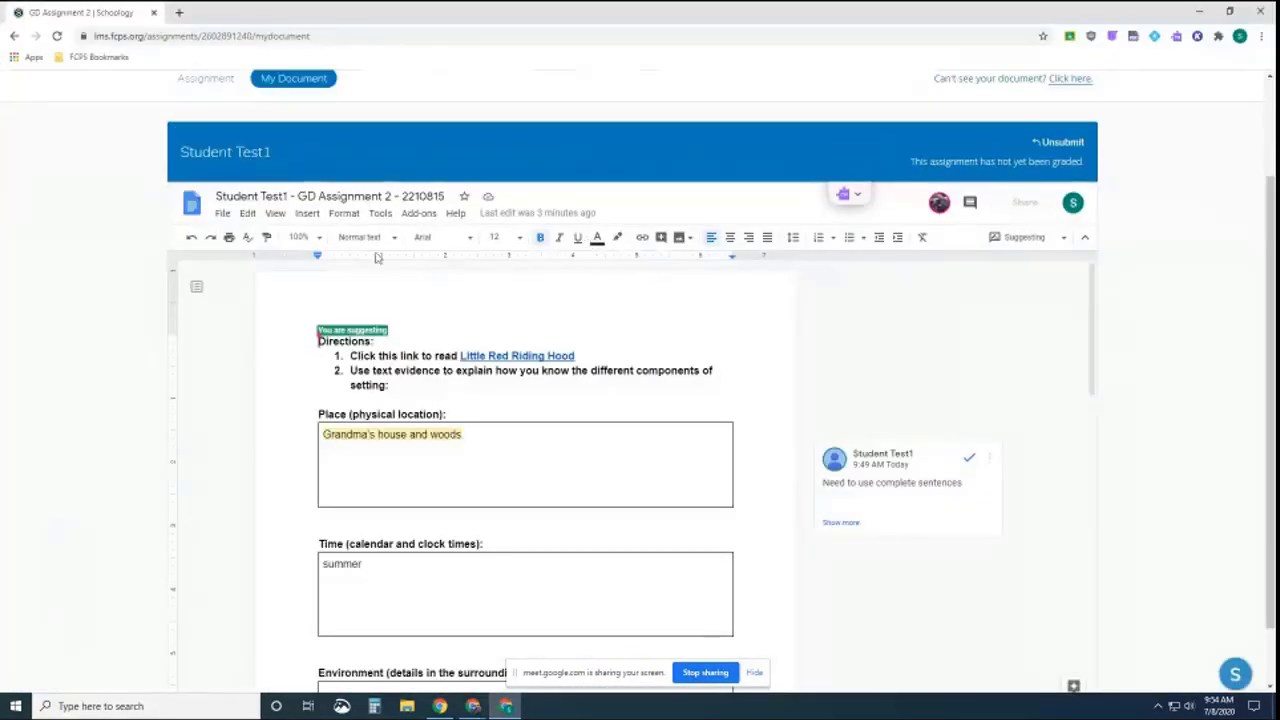
As the student, open GD Assignment 2's My Document from course Materials and reload it
{"action": "scroll", "coordinate": [300, 155], "scroll_direction": "up", "scroll_amount": 1}
{"action": "left_click", "coordinate": [252, 124]}
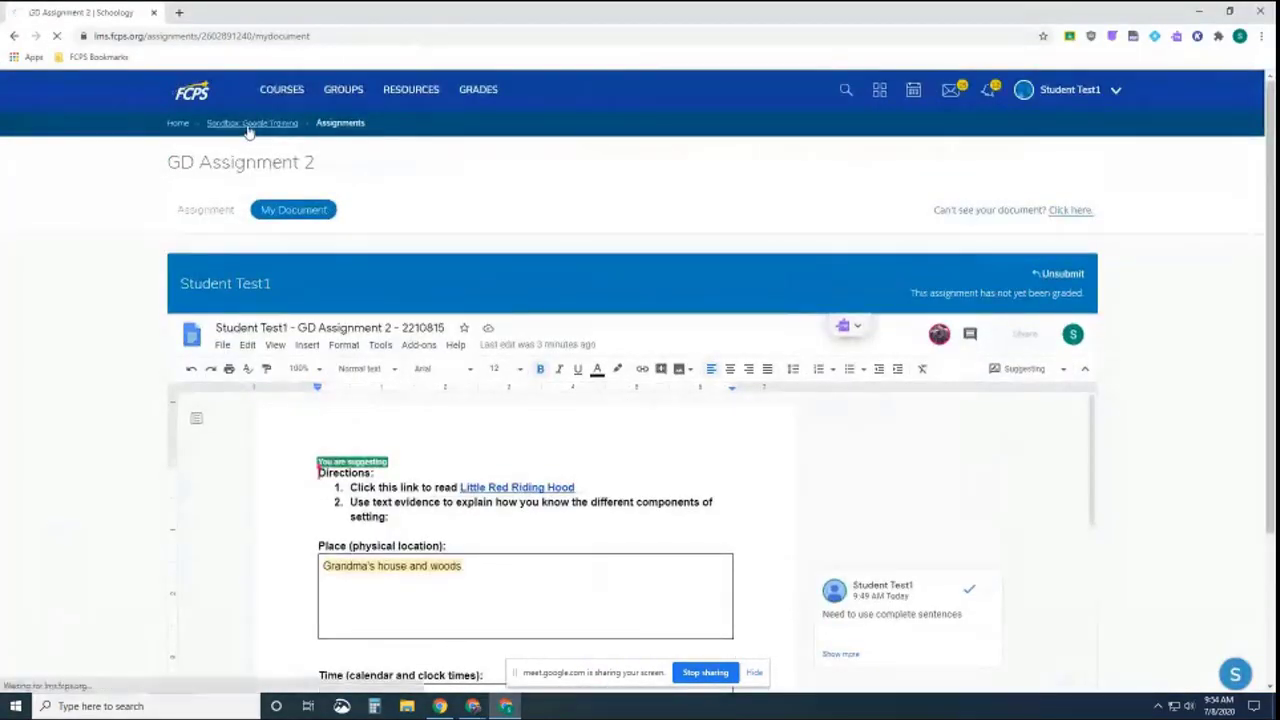
{"action": "left_click", "coordinate": [473, 706]}
{"action": "left_click", "coordinate": [842, 467]}
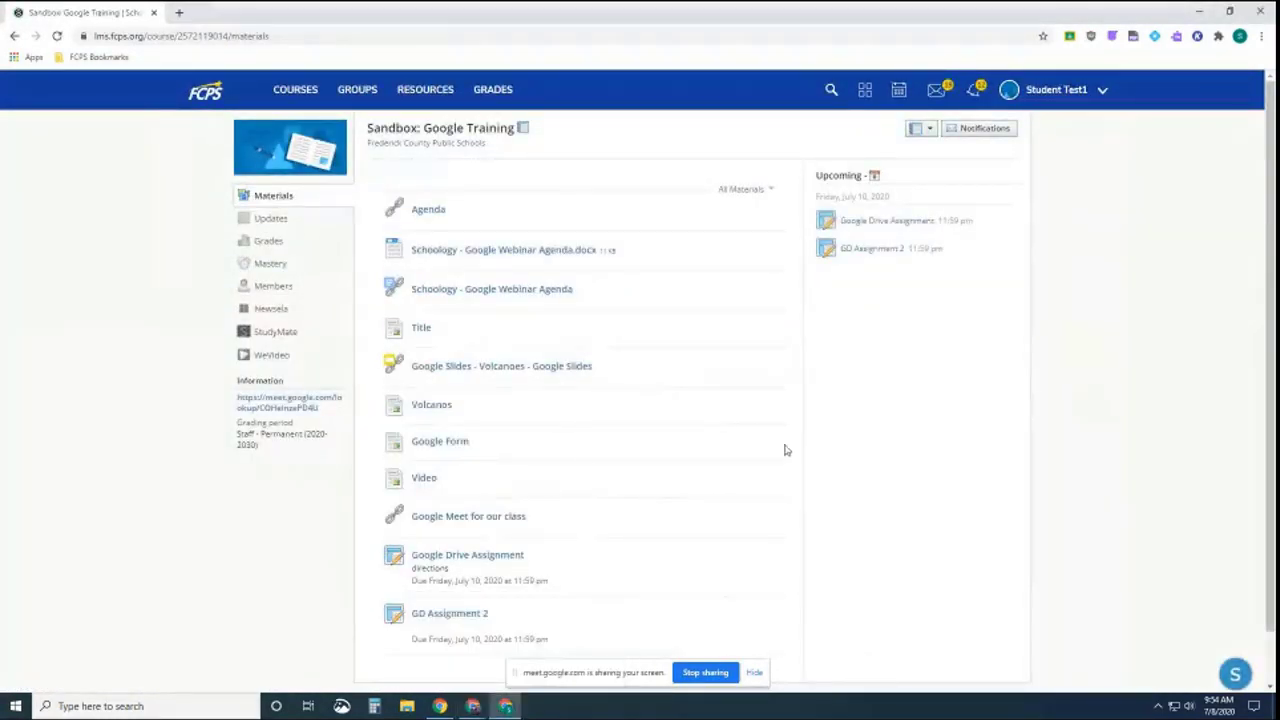
{"action": "left_click", "coordinate": [451, 616]}
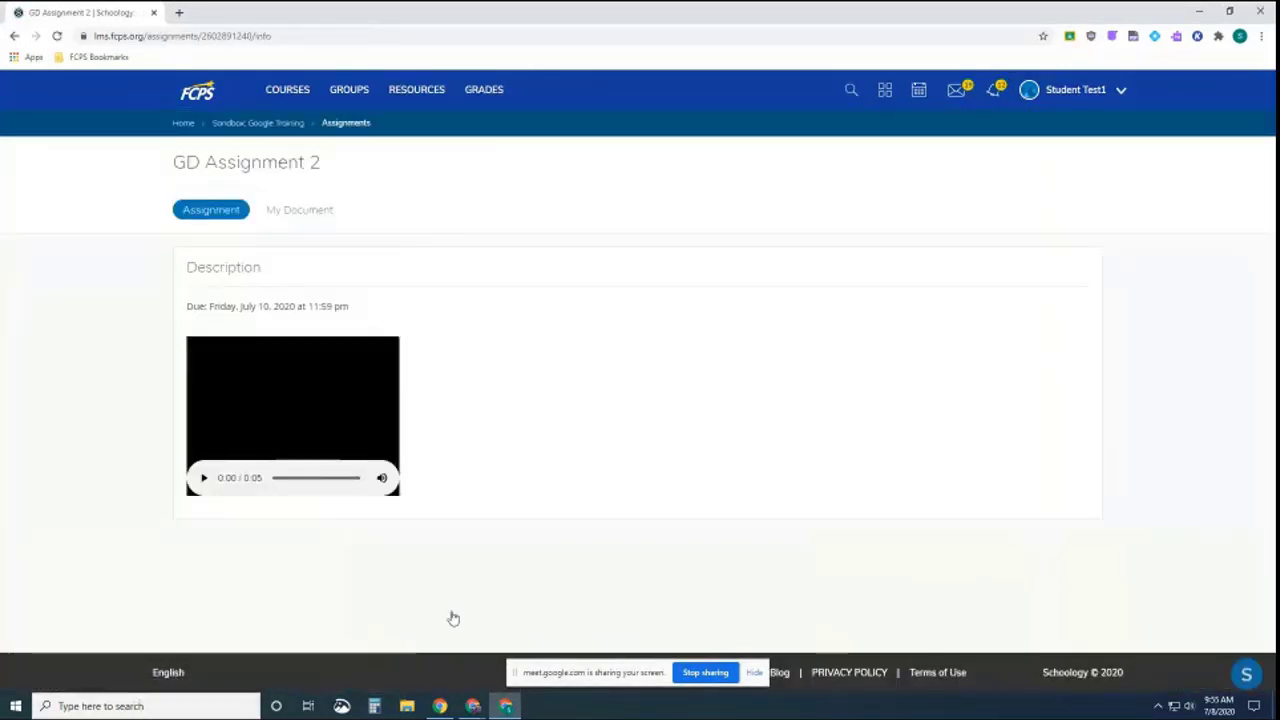
{"action": "left_click", "coordinate": [303, 211]}
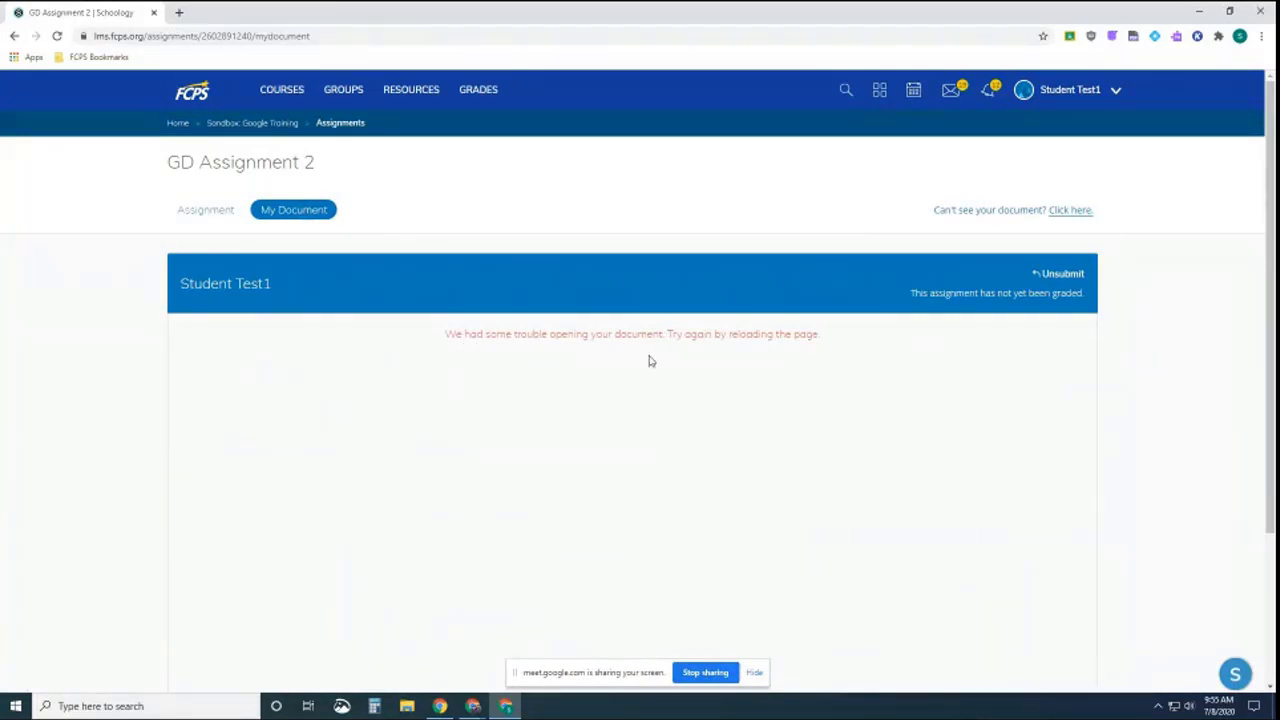
{"action": "left_click", "coordinate": [57, 36]}
{"action": "left_click", "coordinate": [1240, 36]}
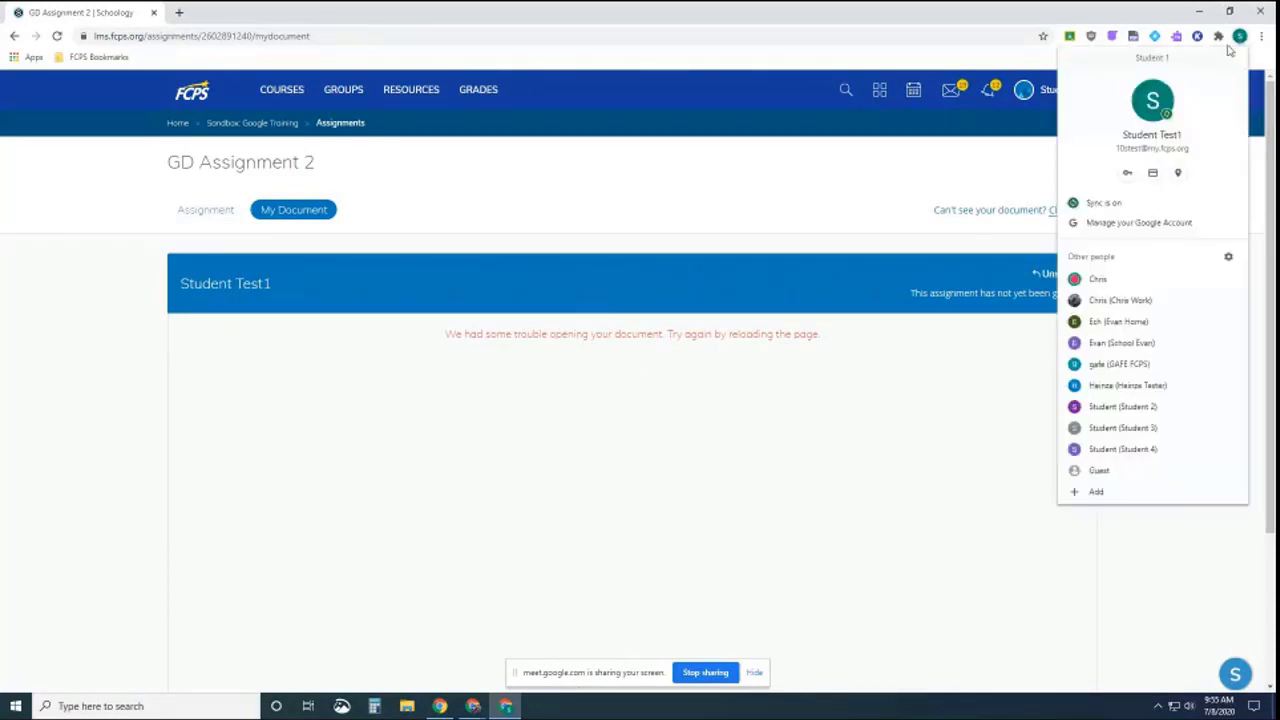
As another student, open Google Training > GD Assignment 2 > My Document
{"action": "left_click", "coordinate": [1123, 407]}
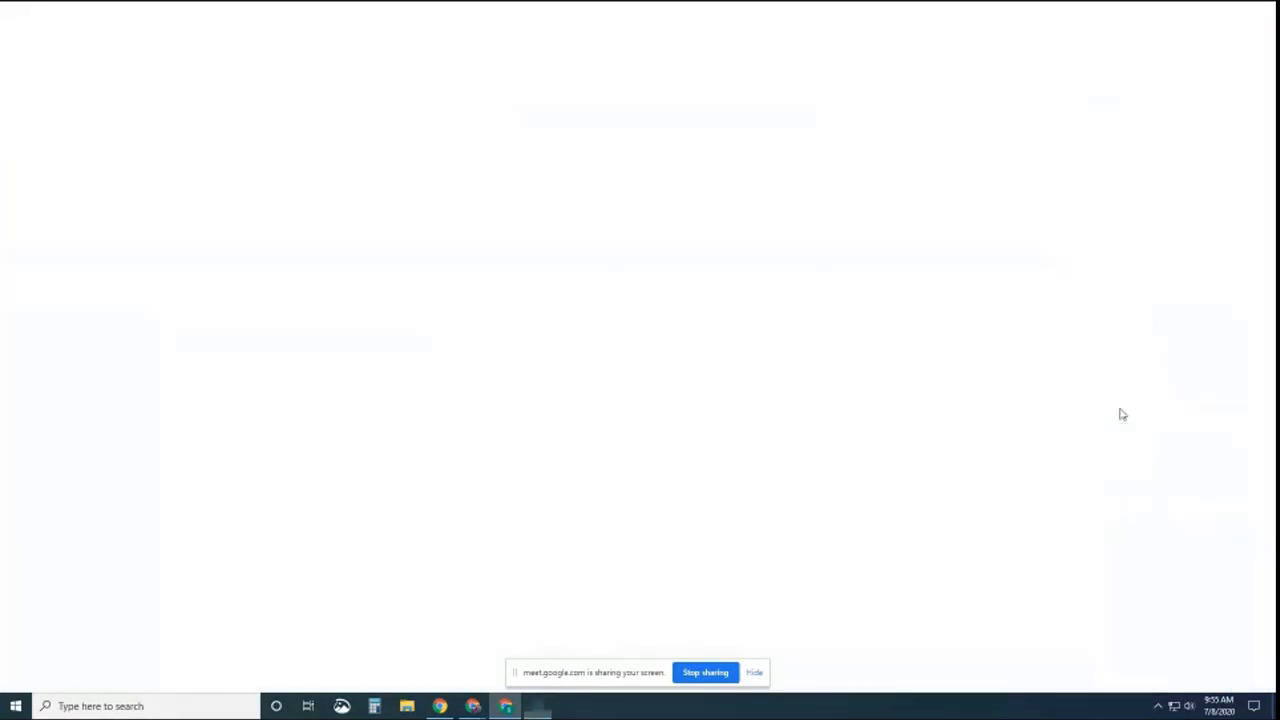
{"action": "left_click", "coordinate": [528, 348]}
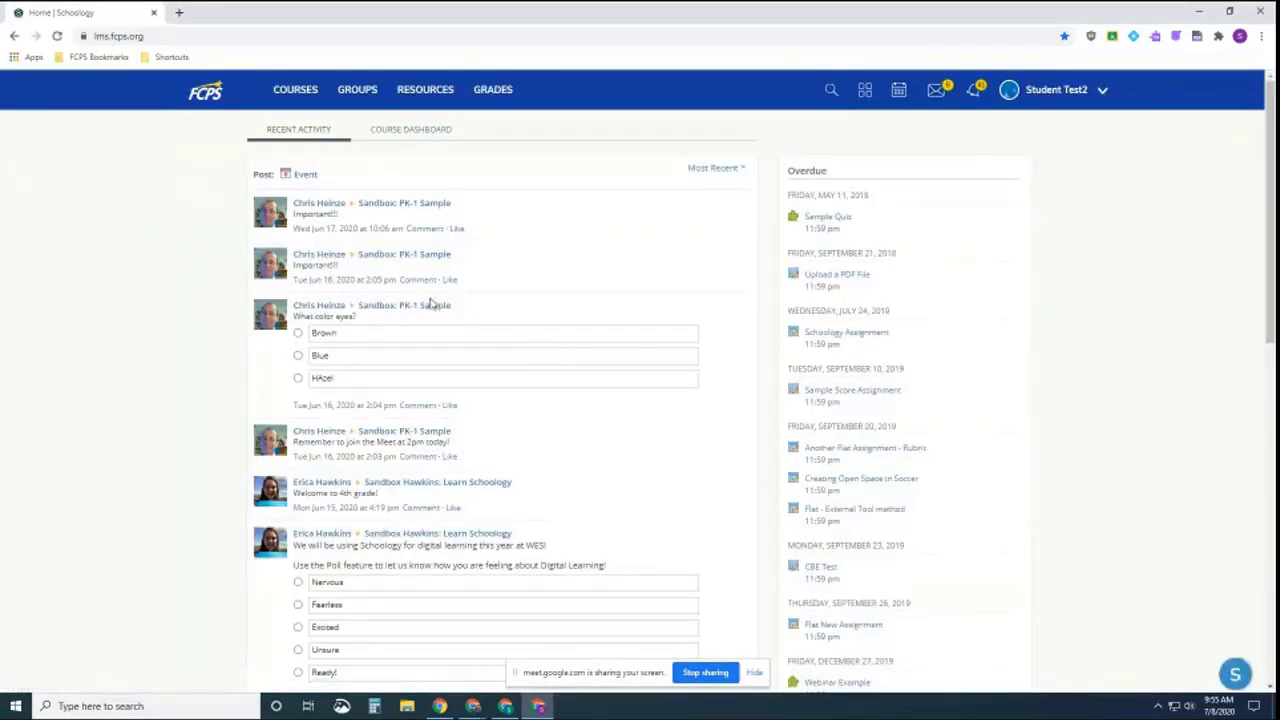
{"action": "left_click", "coordinate": [292, 90]}
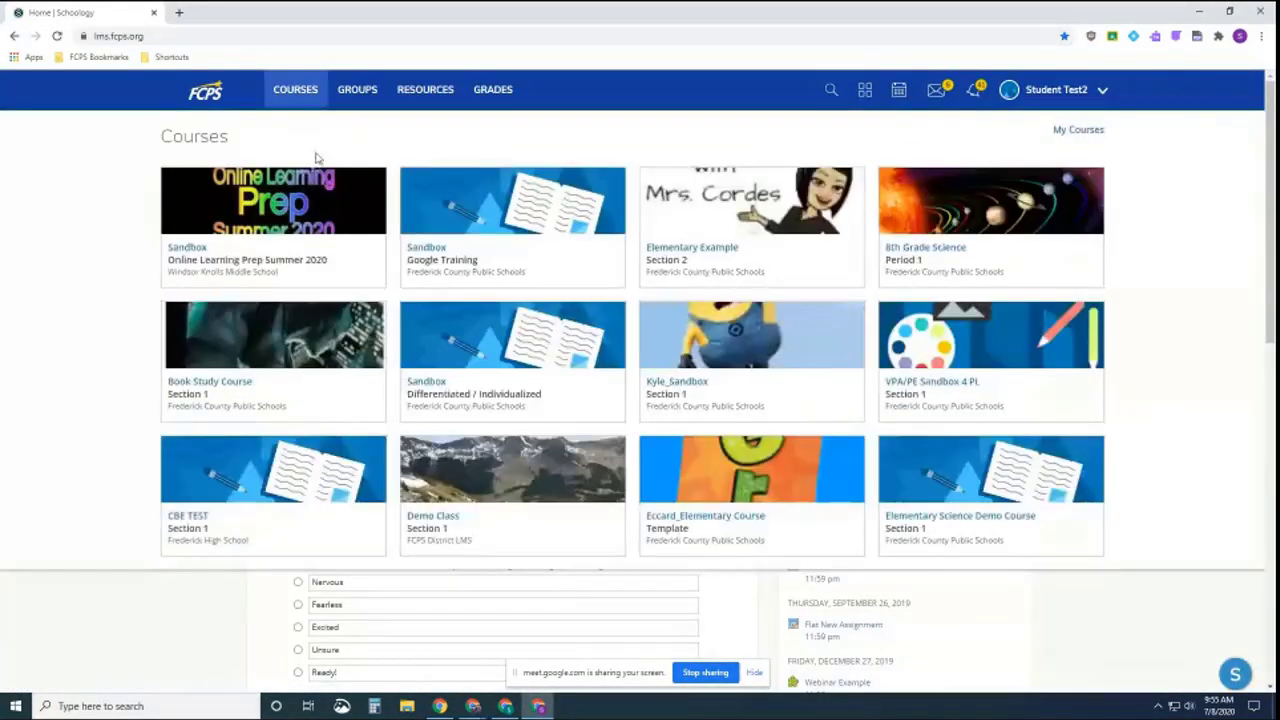
{"action": "left_click", "coordinate": [455, 236]}
{"action": "scroll", "coordinate": [447, 400], "scroll_direction": "down", "scroll_amount": 3}
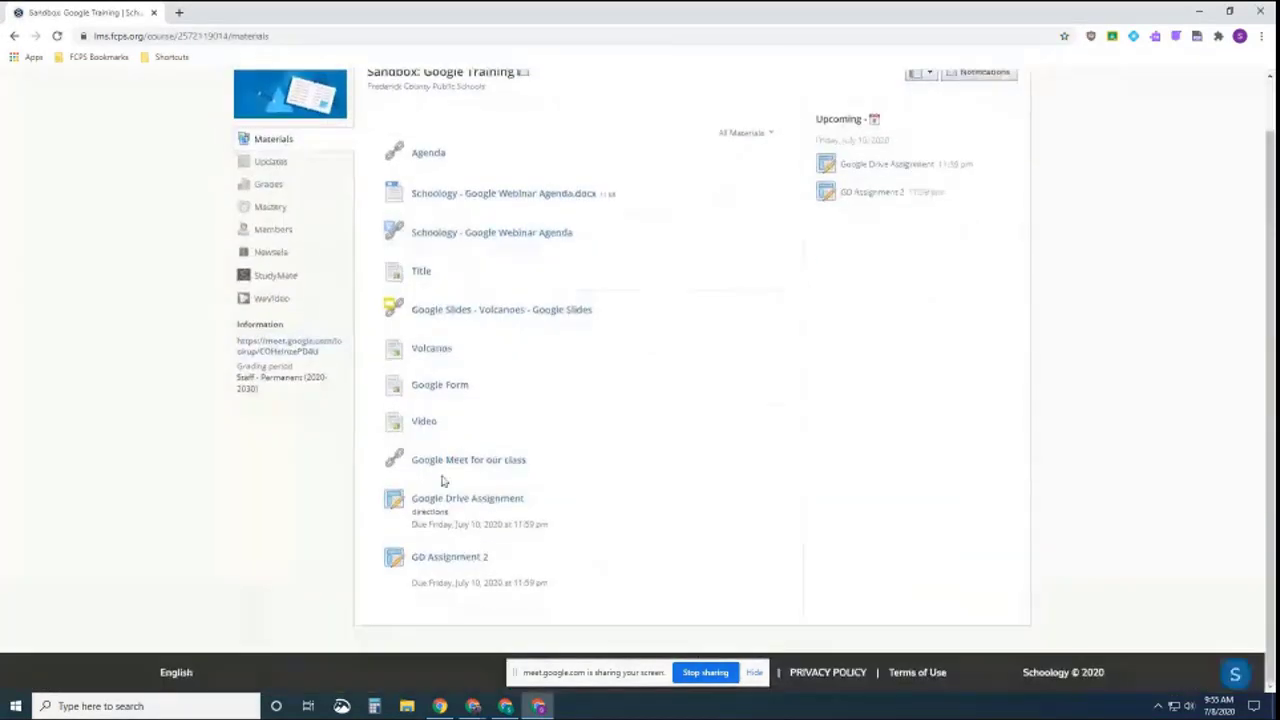
{"action": "left_click", "coordinate": [445, 558]}
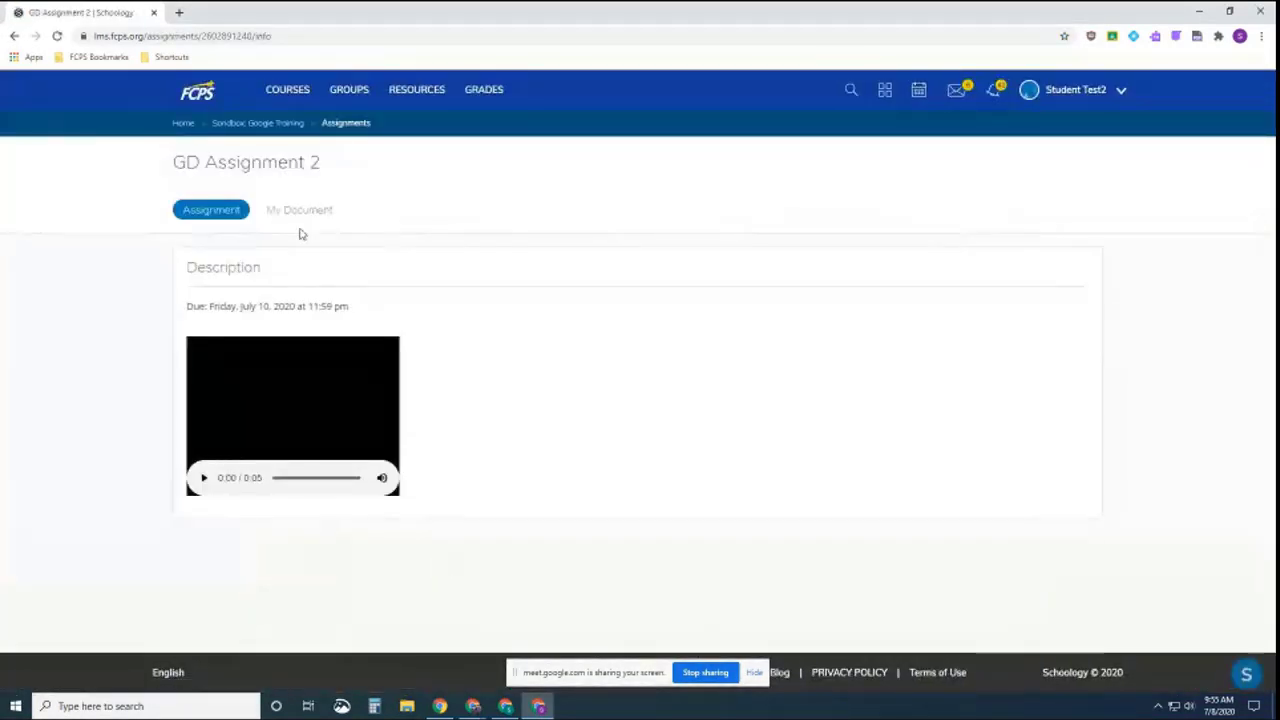
{"action": "left_click", "coordinate": [300, 211]}
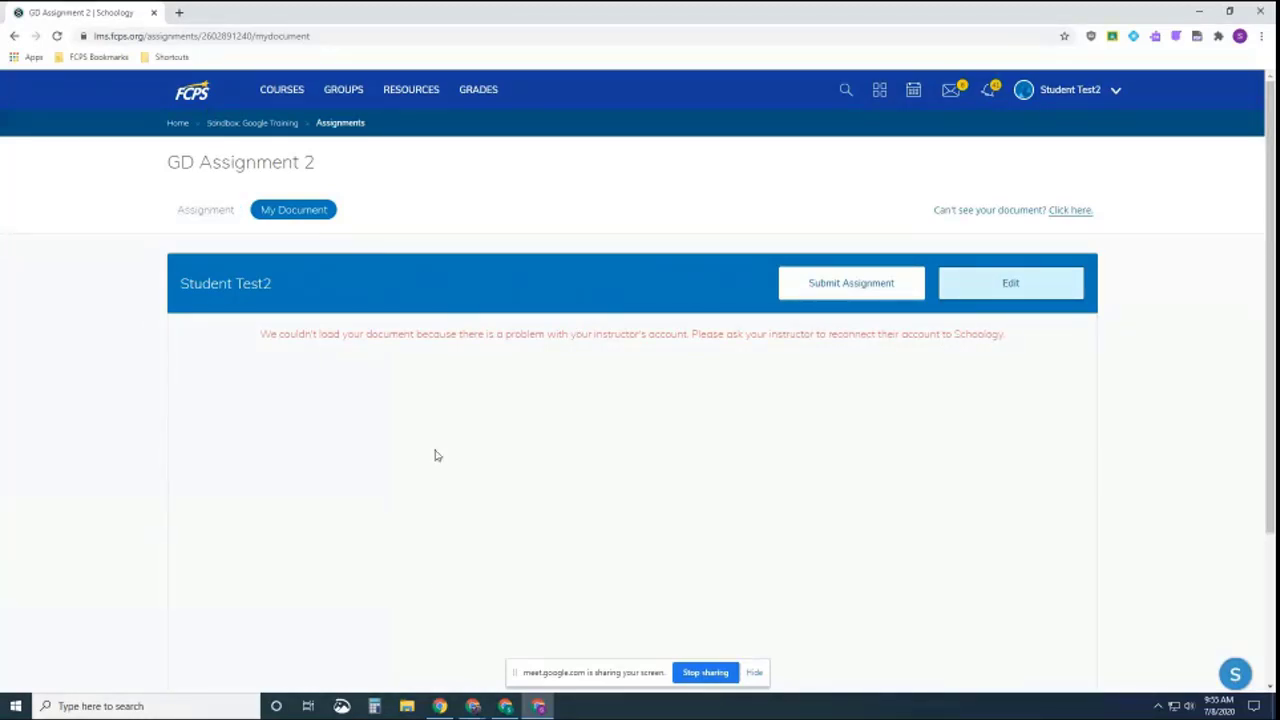
Back in the teacher's window, return to the Sandbox: Google Training materials
{"action": "mouse_move", "coordinate": [473, 706]}
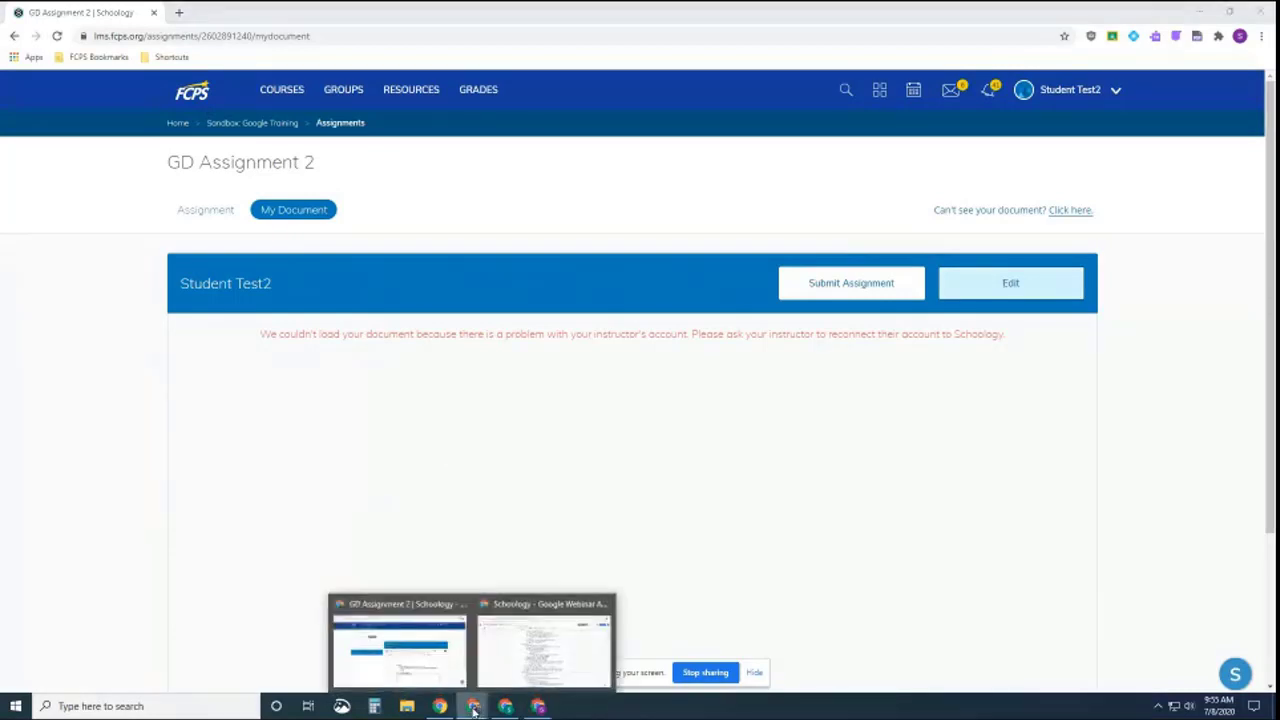
{"action": "left_click", "coordinate": [426, 662]}
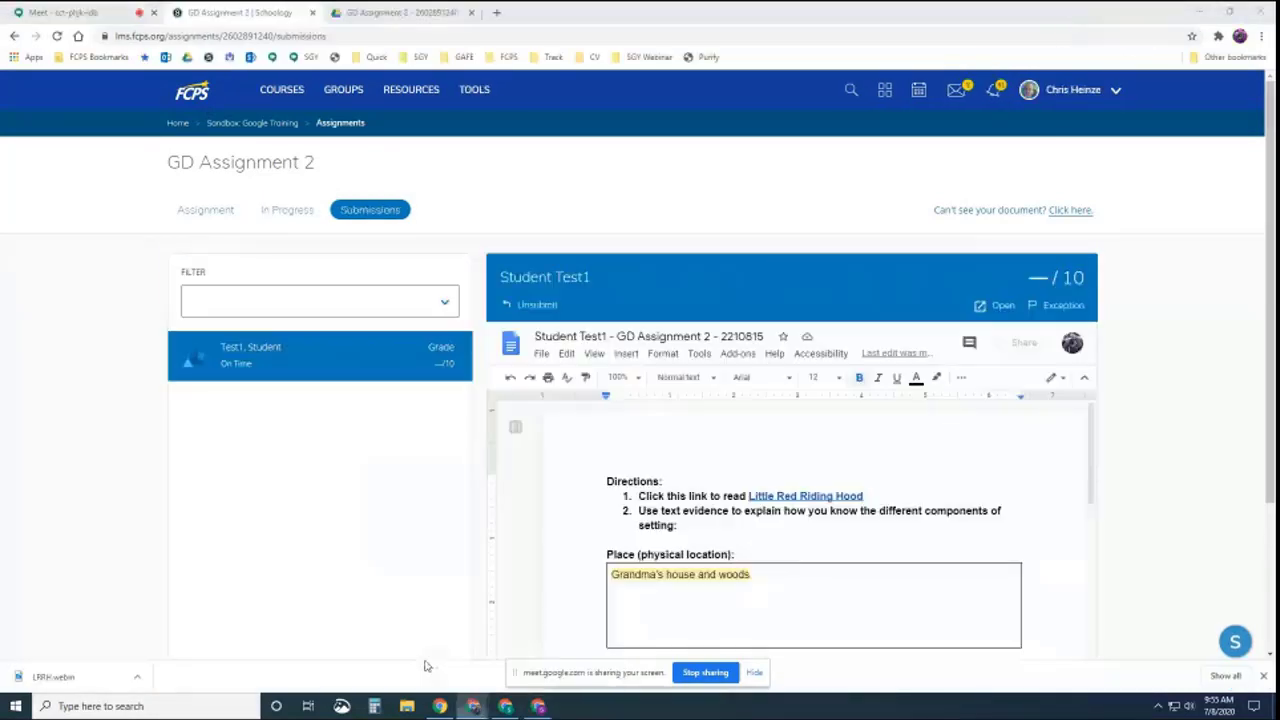
{"action": "left_click", "coordinate": [252, 123]}
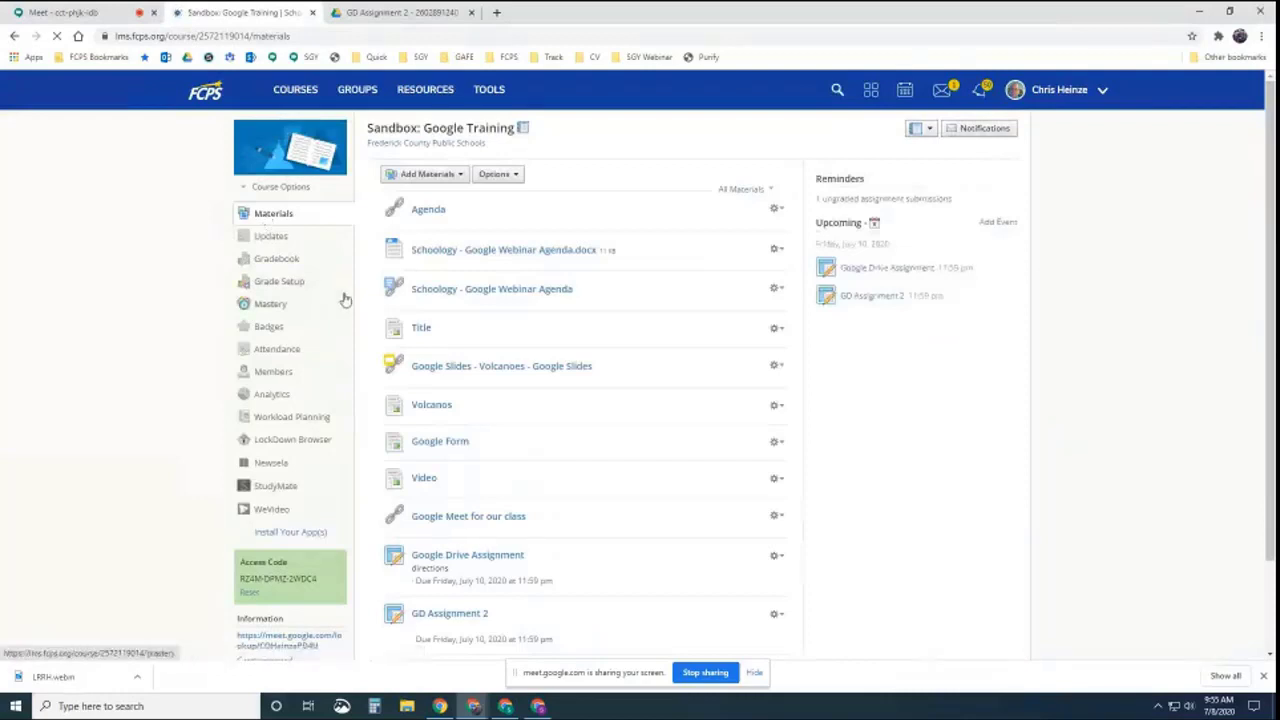
{"action": "scroll", "coordinate": [480, 505], "scroll_direction": "down", "scroll_amount": 1}
Check GD Assignment 2's In Progress and Submissions tabs, then request help for the unloaded document
{"action": "left_click", "coordinate": [475, 507]}
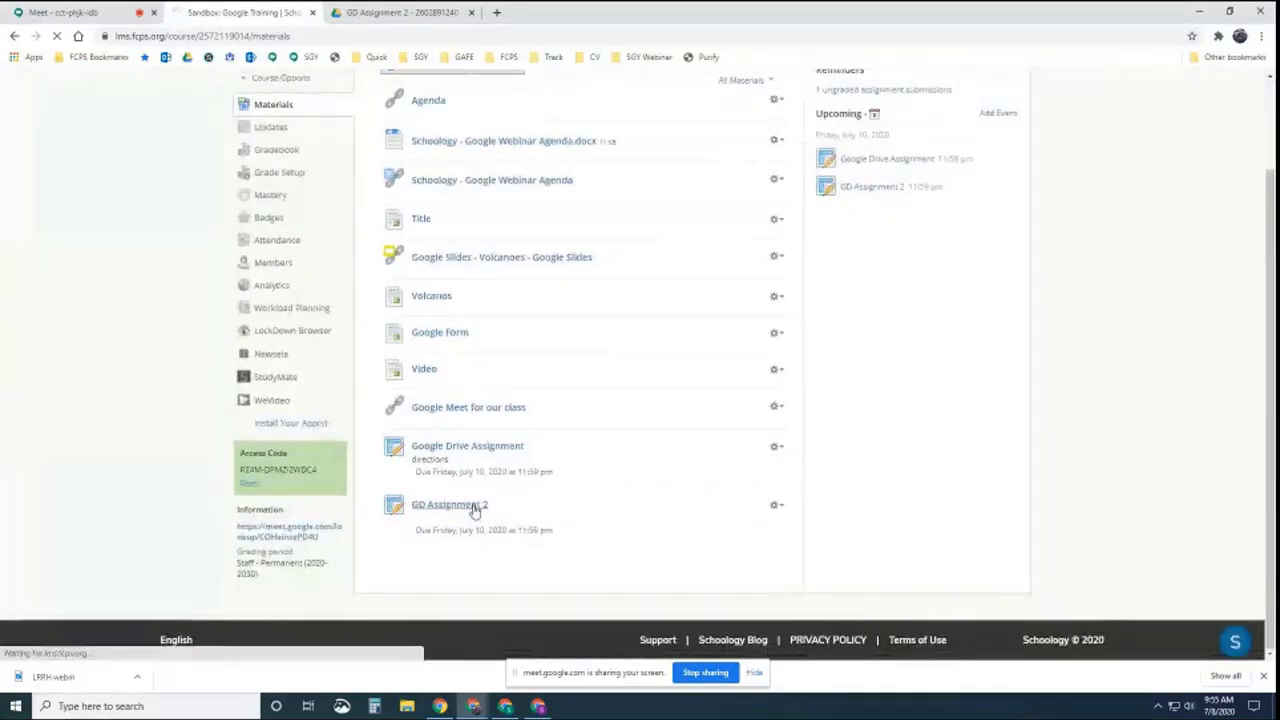
{"action": "left_click", "coordinate": [292, 212]}
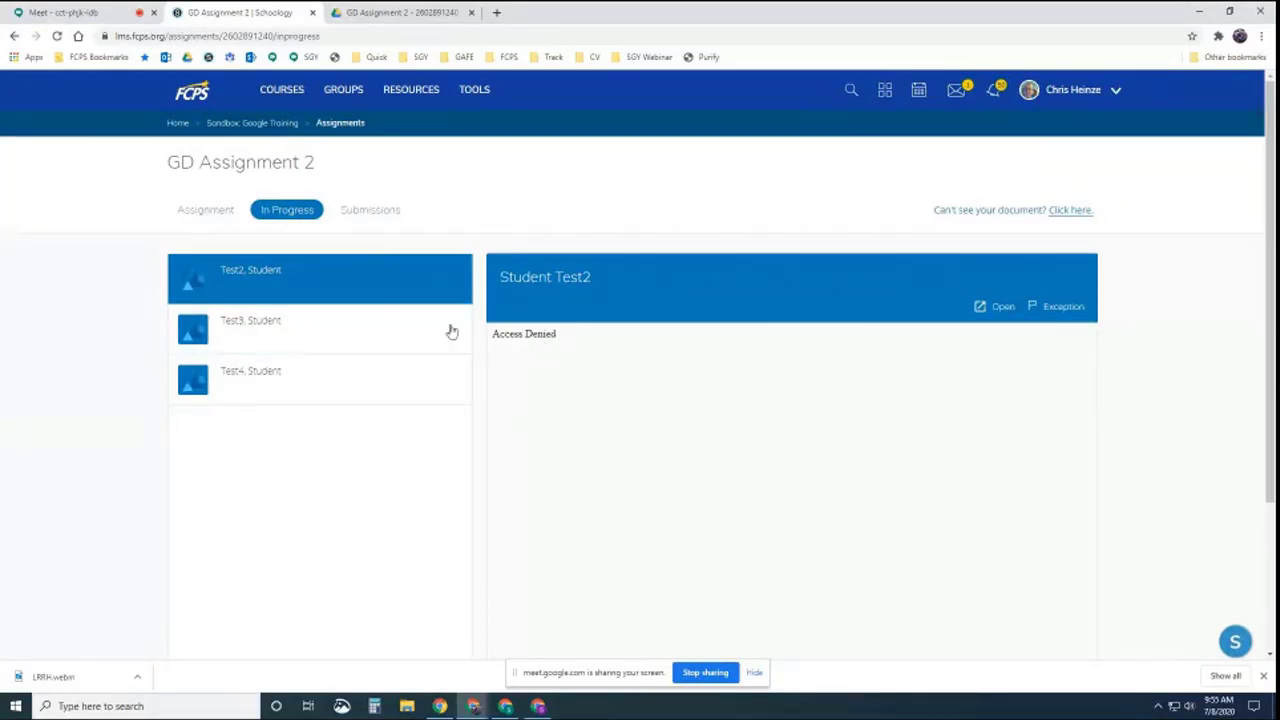
{"action": "left_click", "coordinate": [370, 212]}
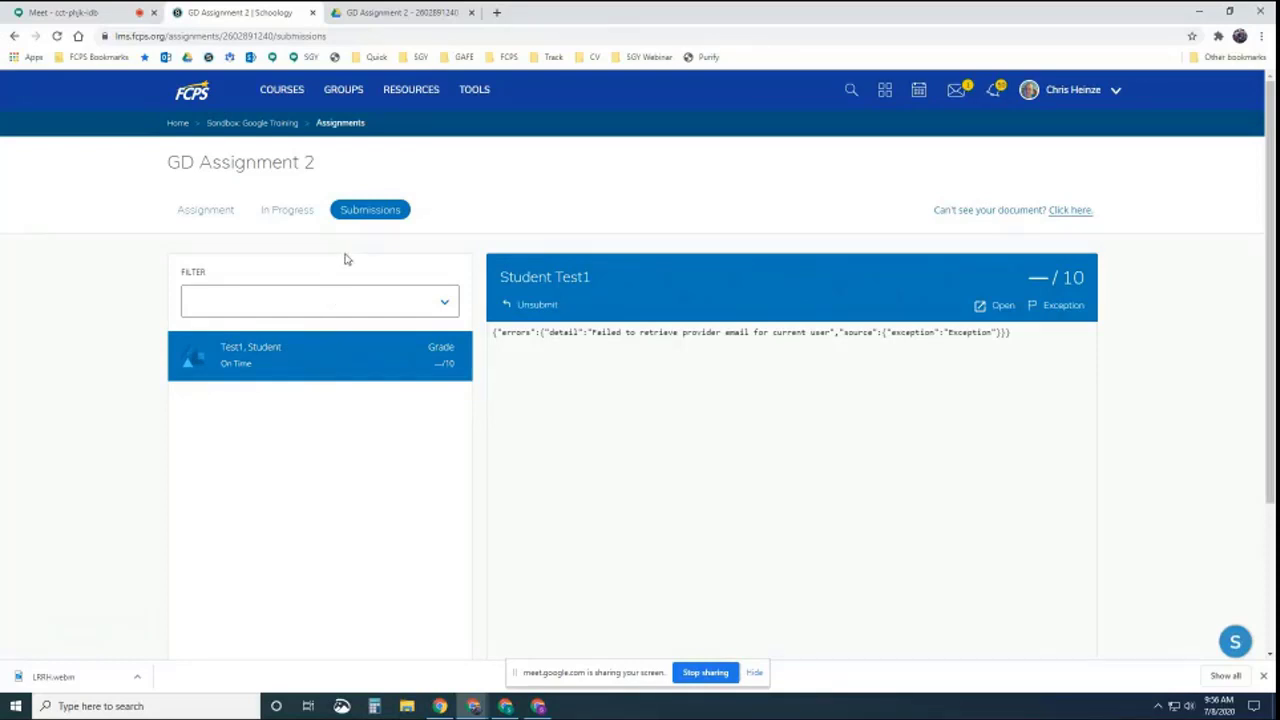
{"action": "left_click", "coordinate": [1071, 213]}
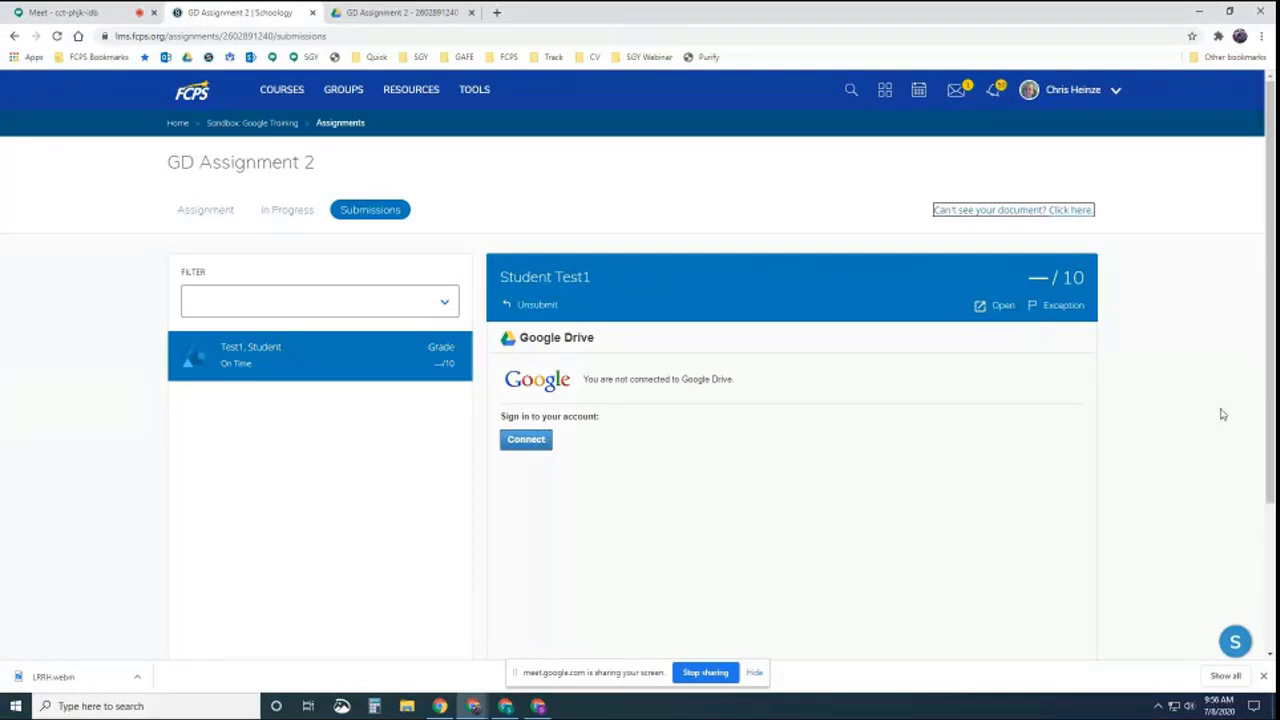
From the Google Training materials, start a new assignment with a Google Drive attachment
{"action": "left_click", "coordinate": [1168, 410]}
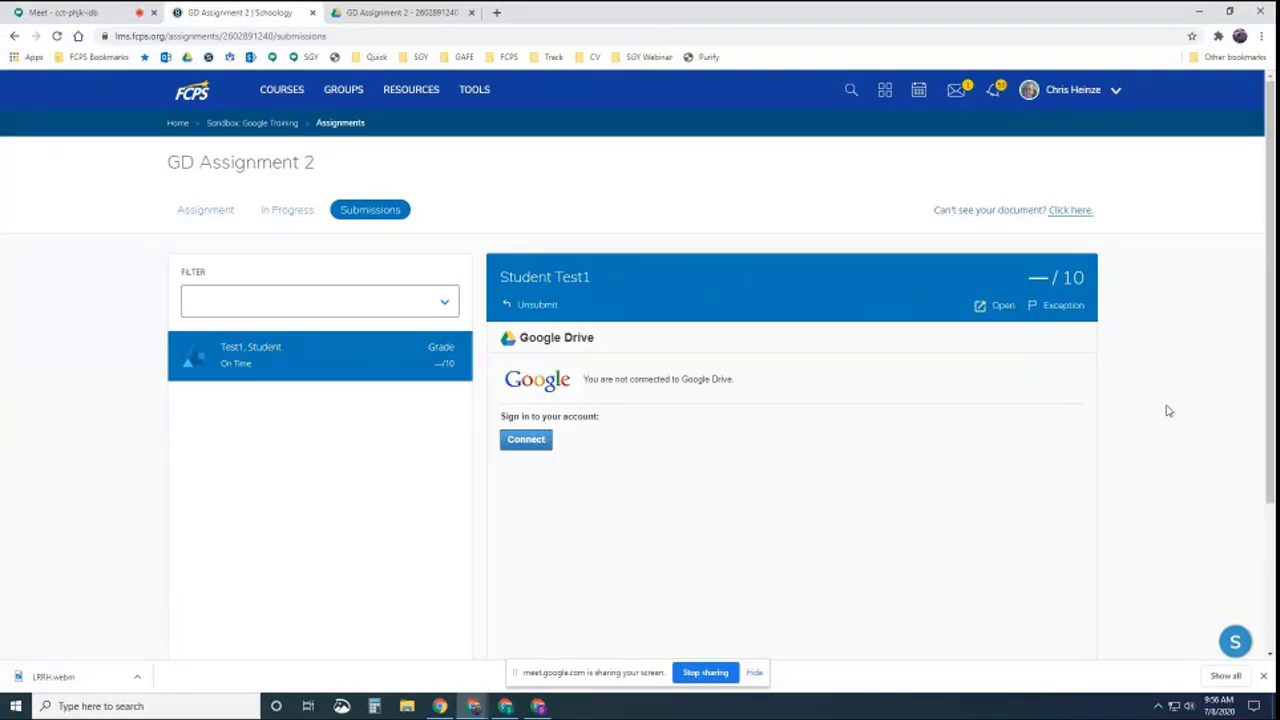
{"action": "left_click", "coordinate": [252, 125]}
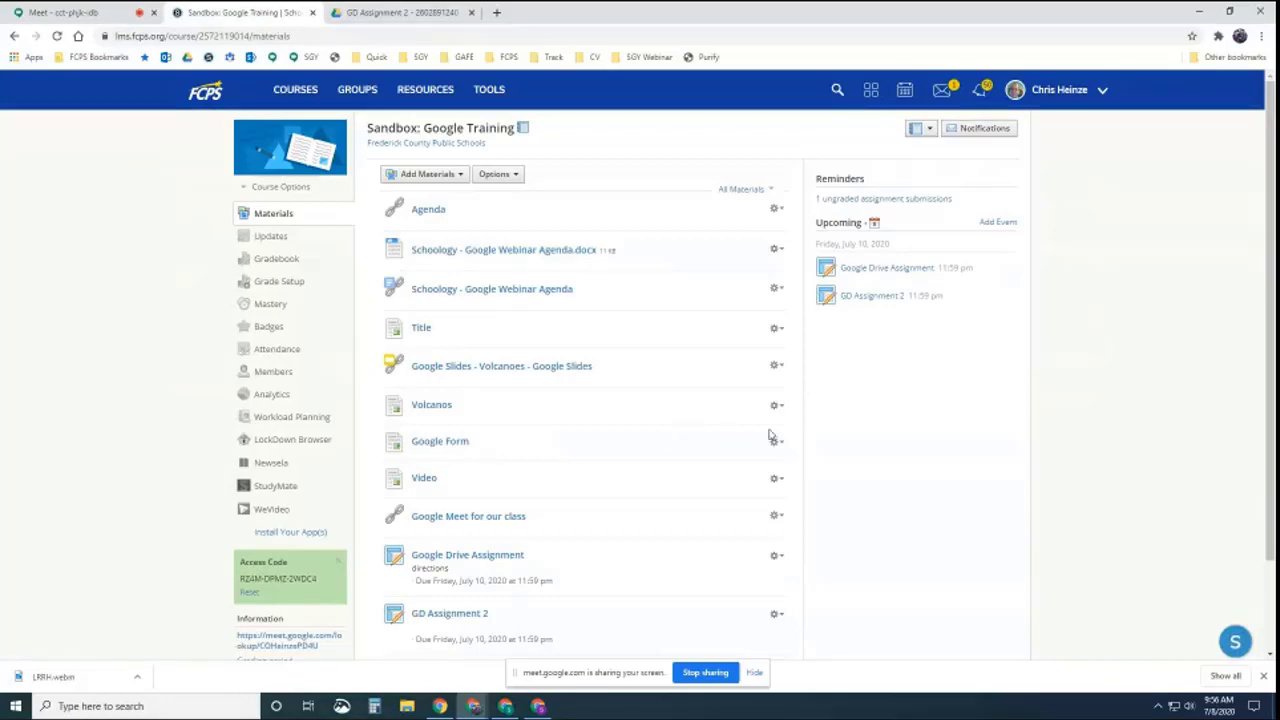
{"action": "left_click", "coordinate": [456, 176]}
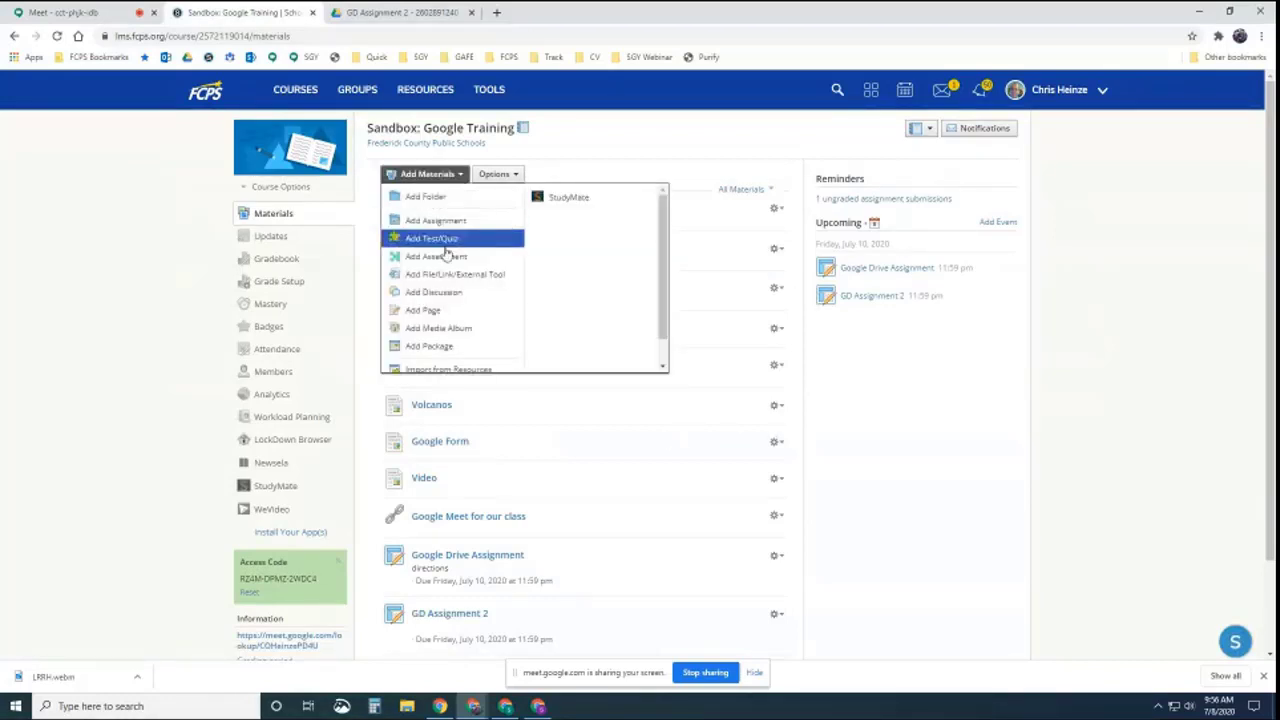
{"action": "left_click", "coordinate": [443, 220]}
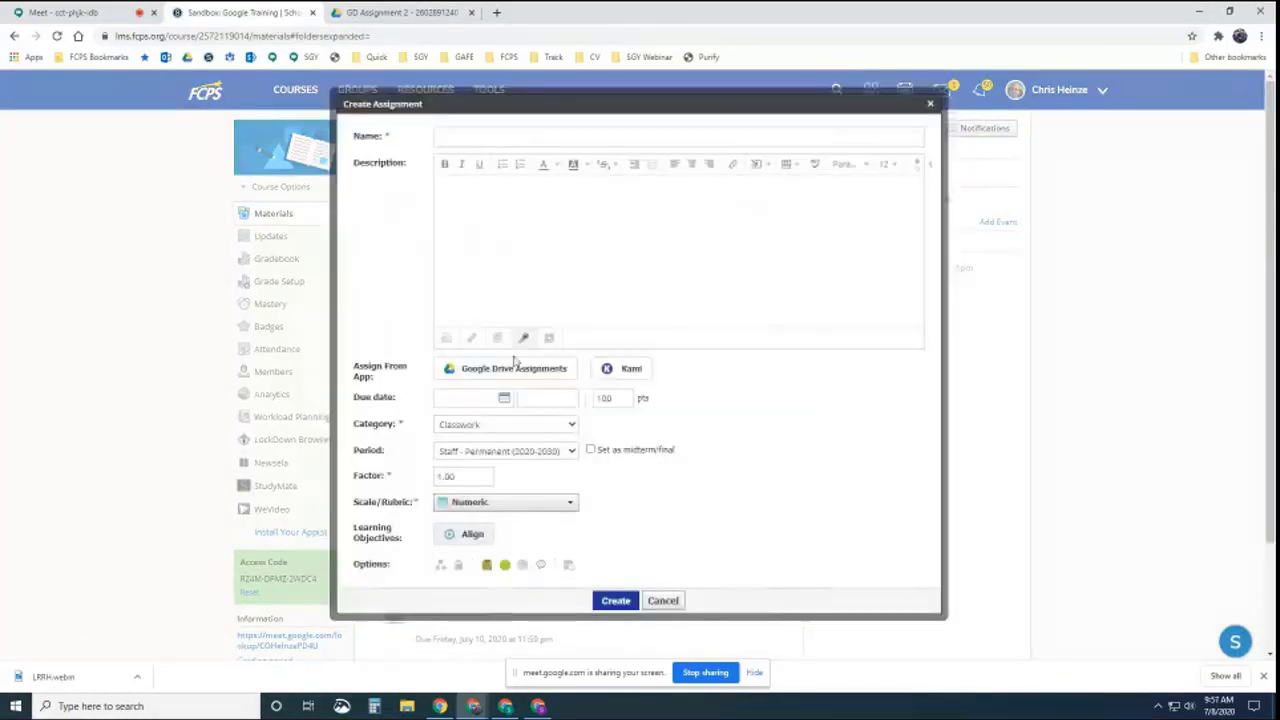
{"action": "left_click", "coordinate": [503, 370]}
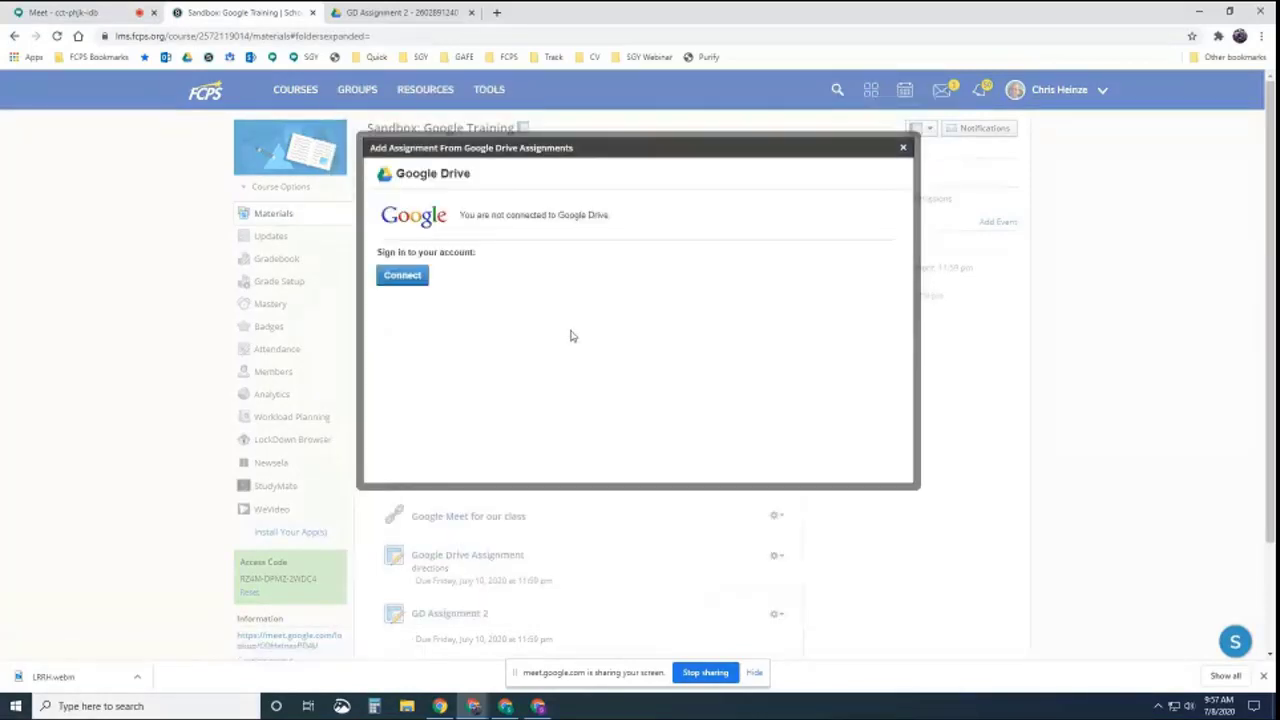
Connect the teacher's Google account, allow Schoology access, then cancel the picker and assignment
{"action": "left_click", "coordinate": [404, 277]}
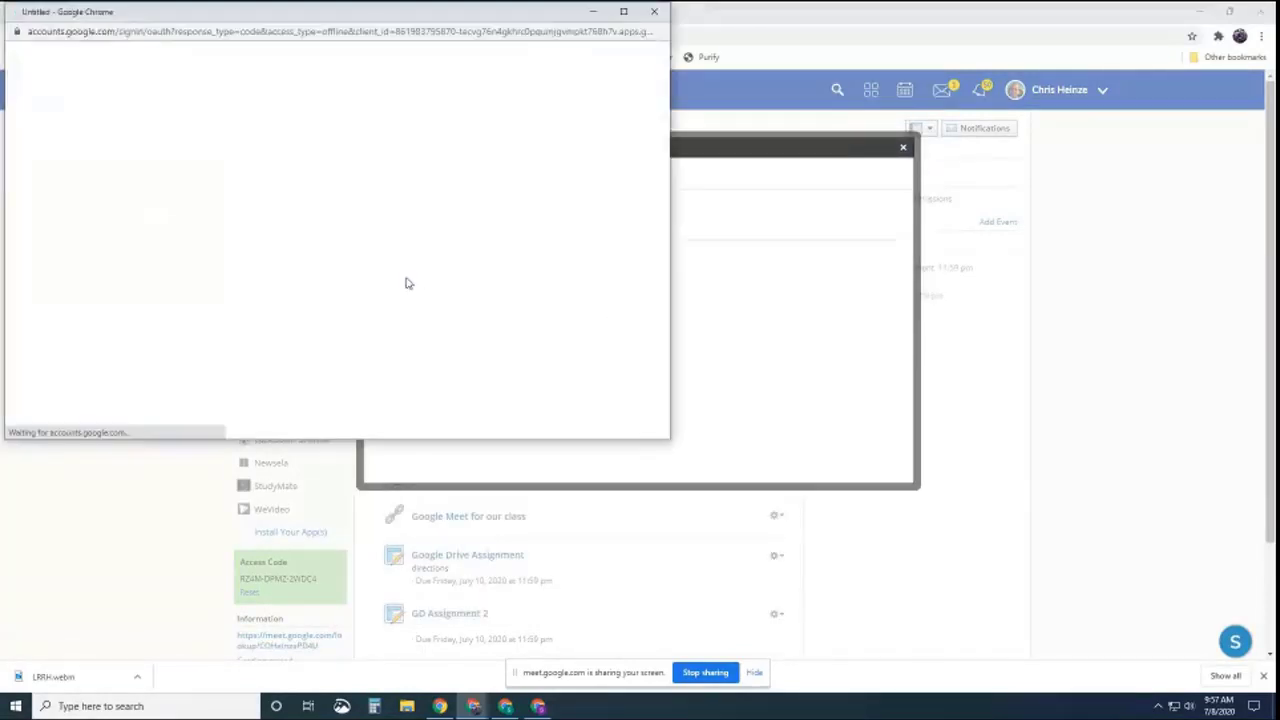
{"action": "left_click", "coordinate": [287, 203]}
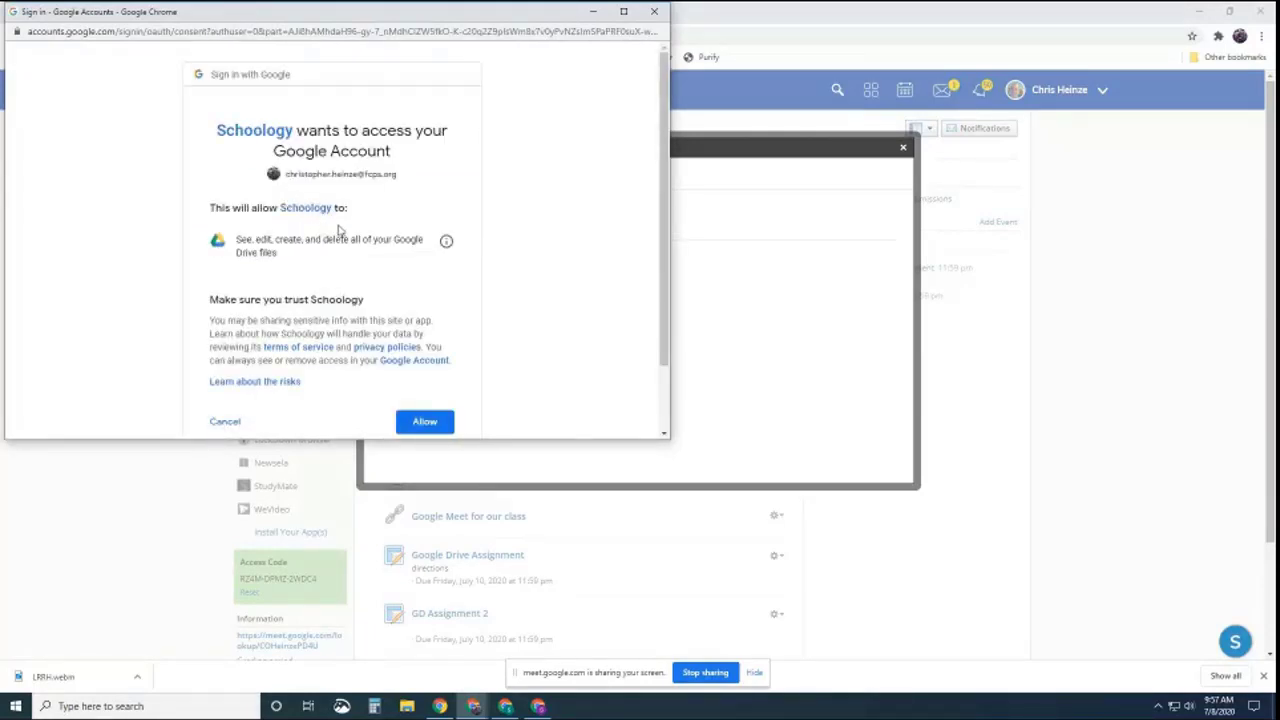
{"action": "left_click", "coordinate": [422, 421]}
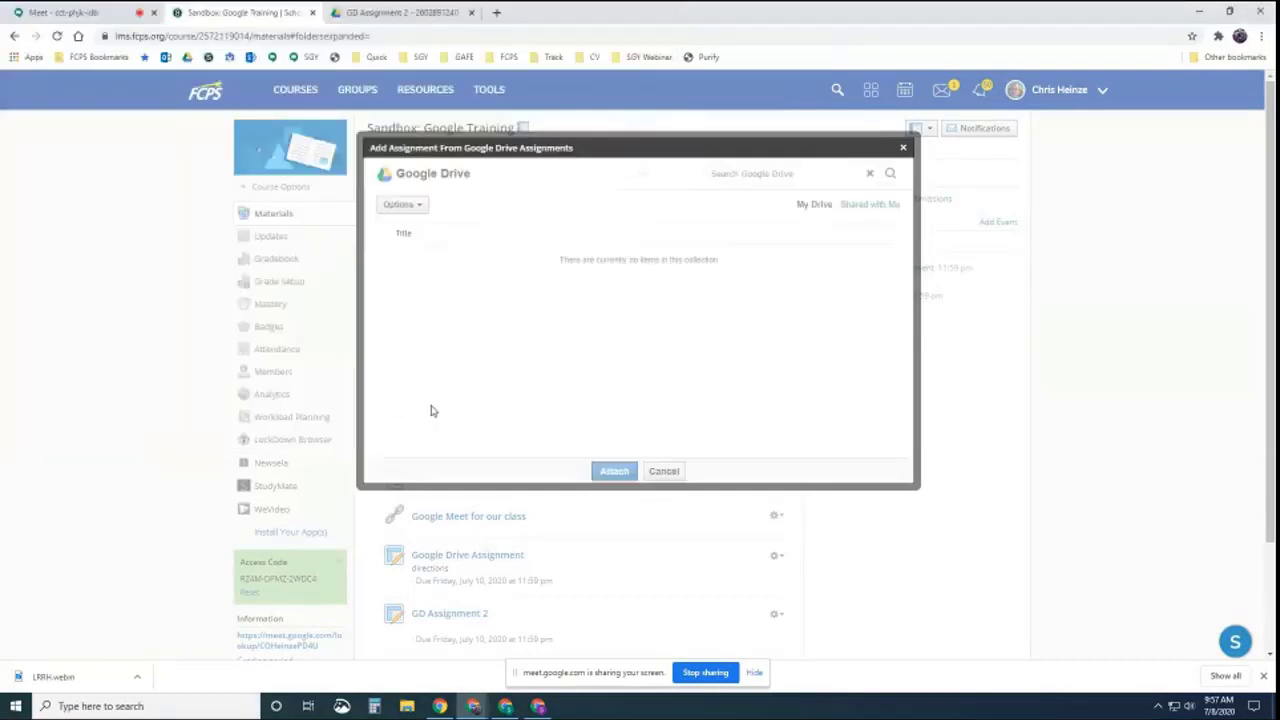
{"action": "left_click", "coordinate": [666, 473]}
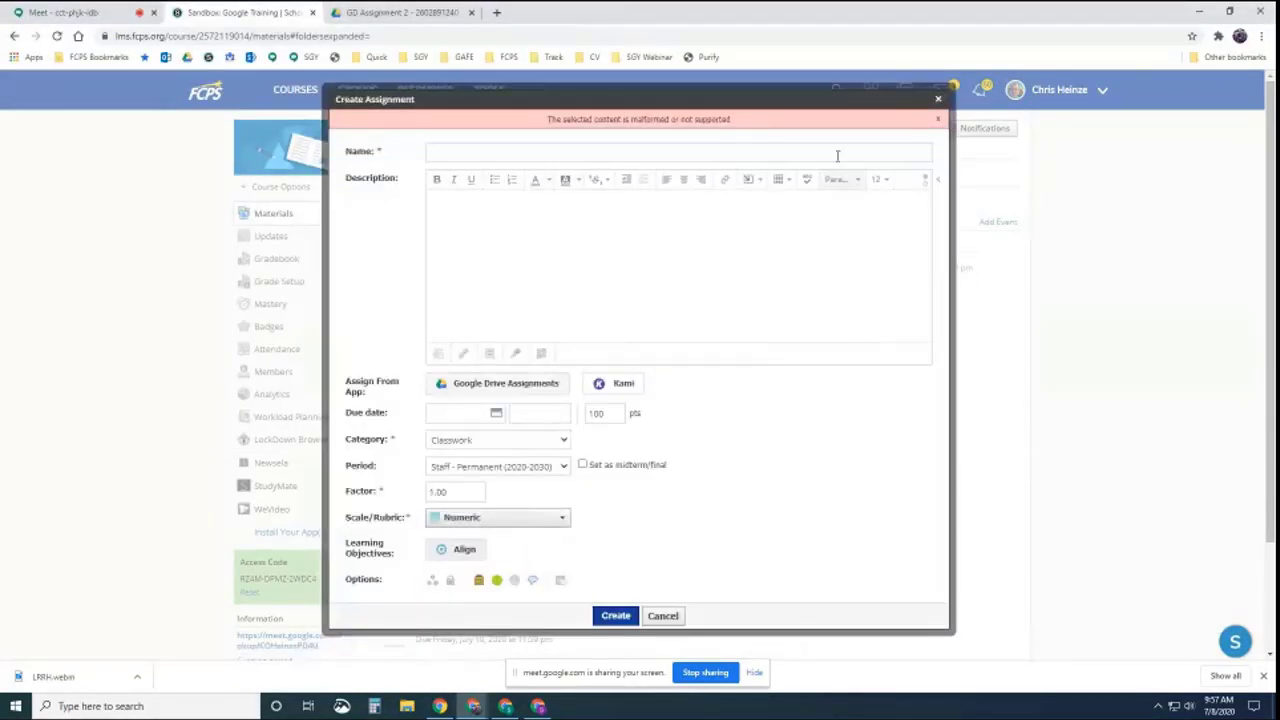
{"action": "left_click", "coordinate": [937, 101]}
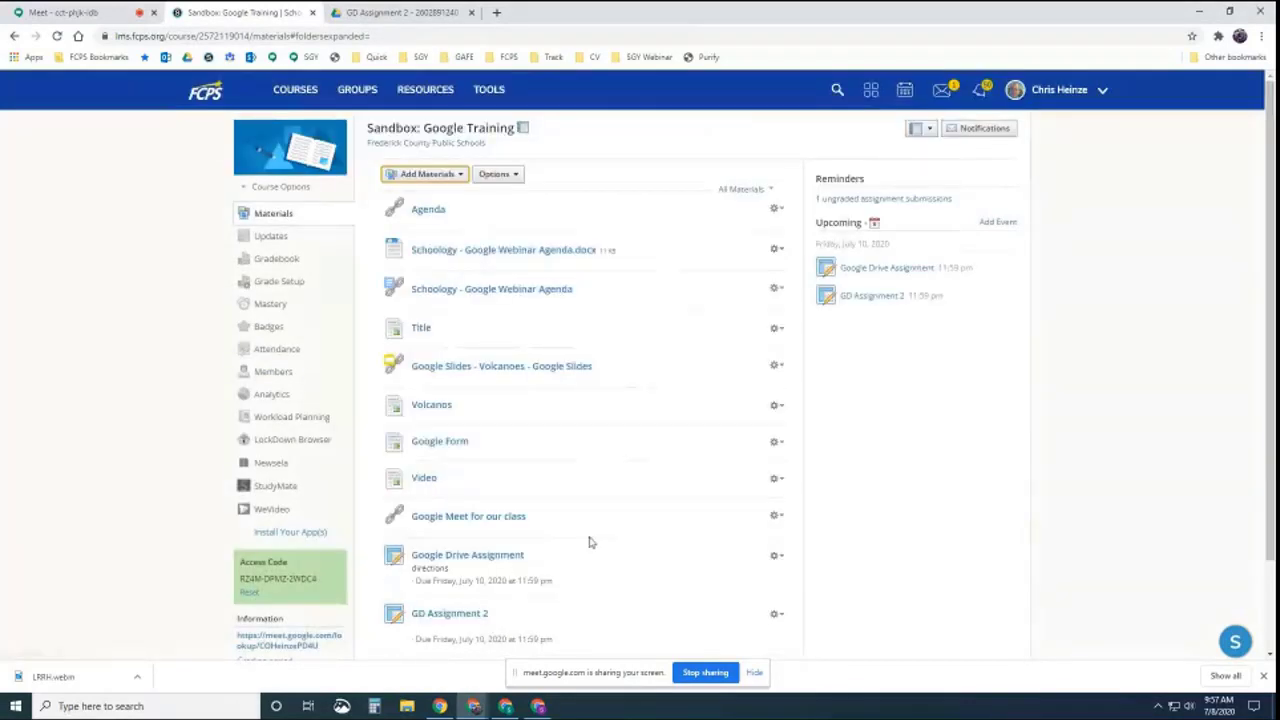
Reload both students' pages to restore document access, then close the second student's window
{"action": "left_click", "coordinate": [538, 707]}
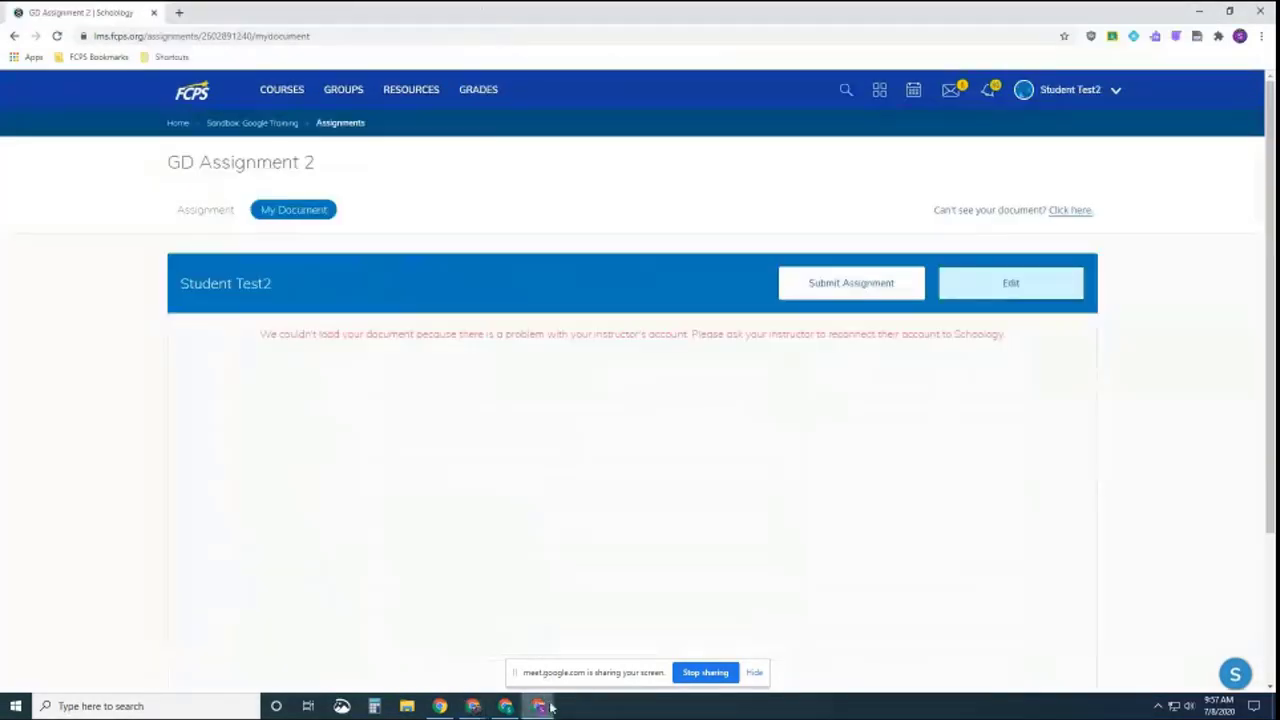
{"action": "left_click", "coordinate": [58, 36]}
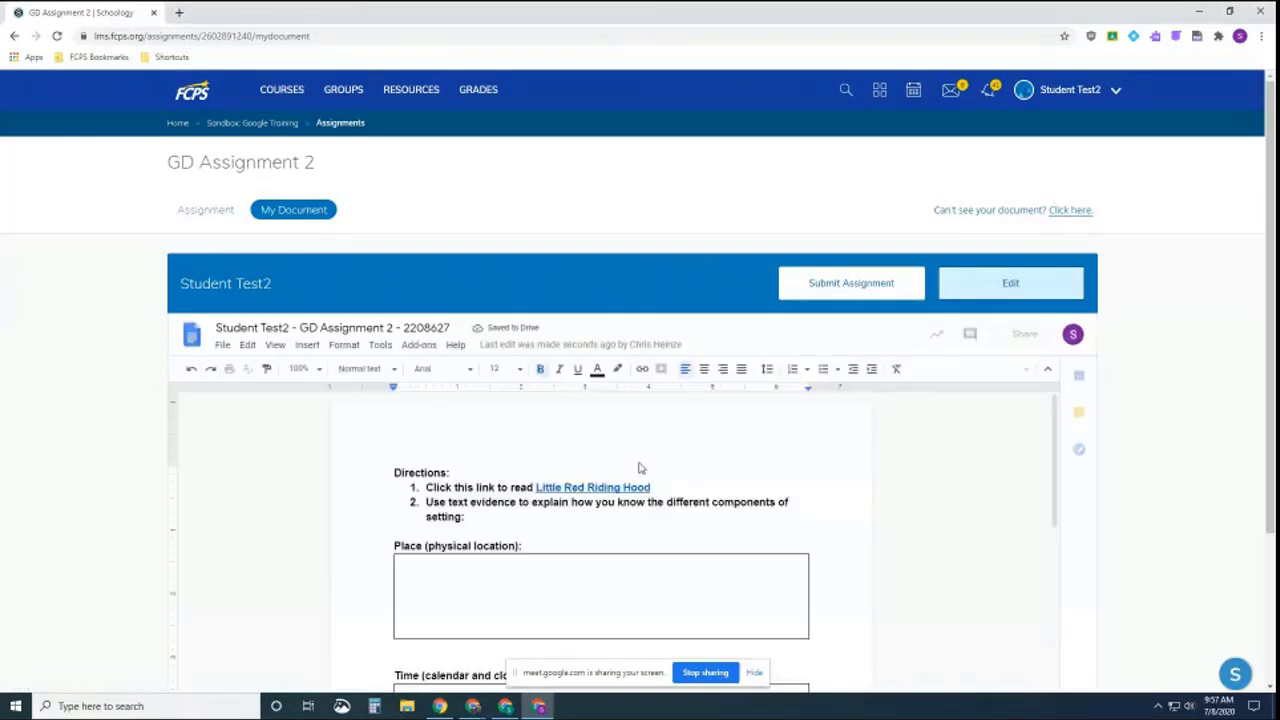
{"action": "left_click", "coordinate": [505, 706]}
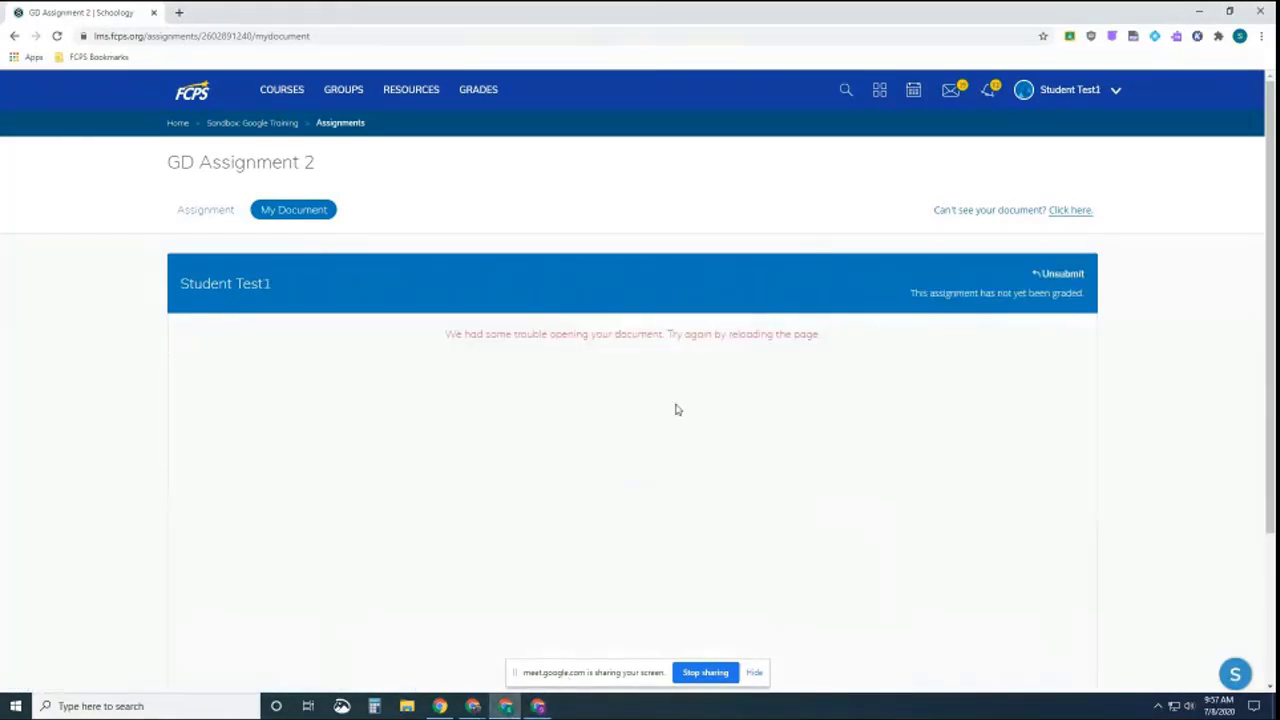
{"action": "left_click", "coordinate": [57, 36]}
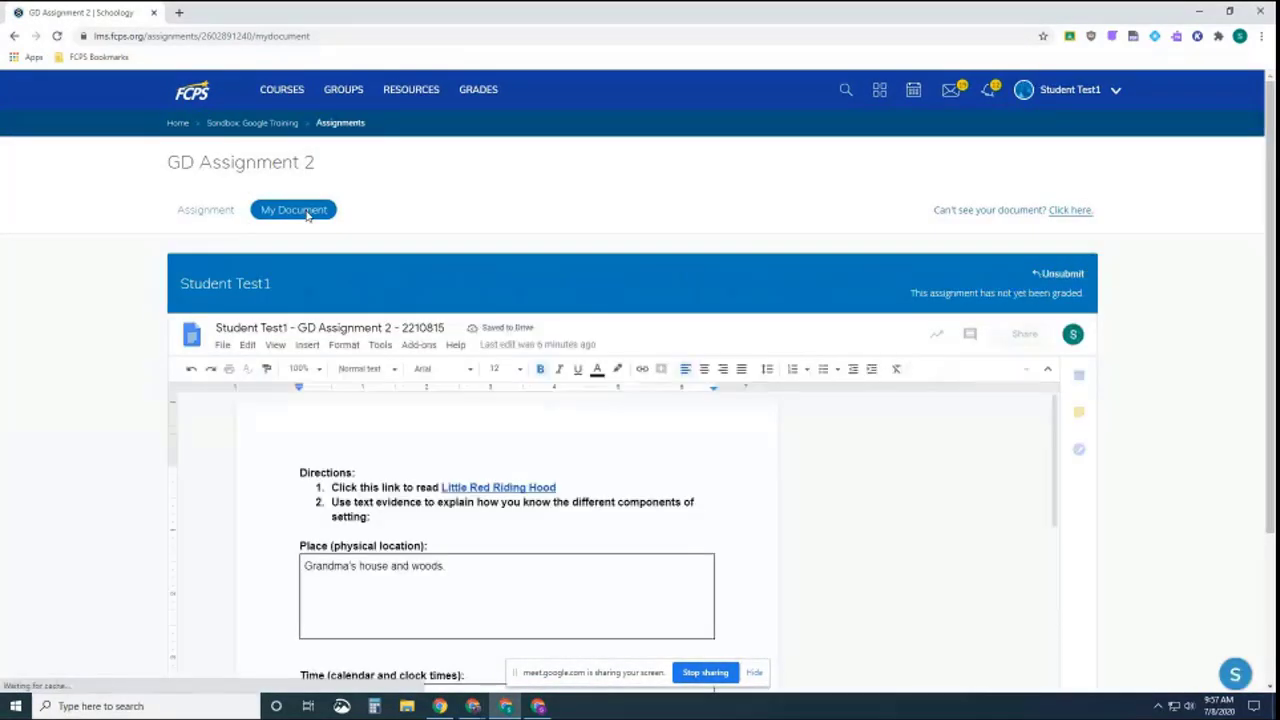
{"action": "scroll", "coordinate": [820, 510], "scroll_direction": "down", "scroll_amount": 2}
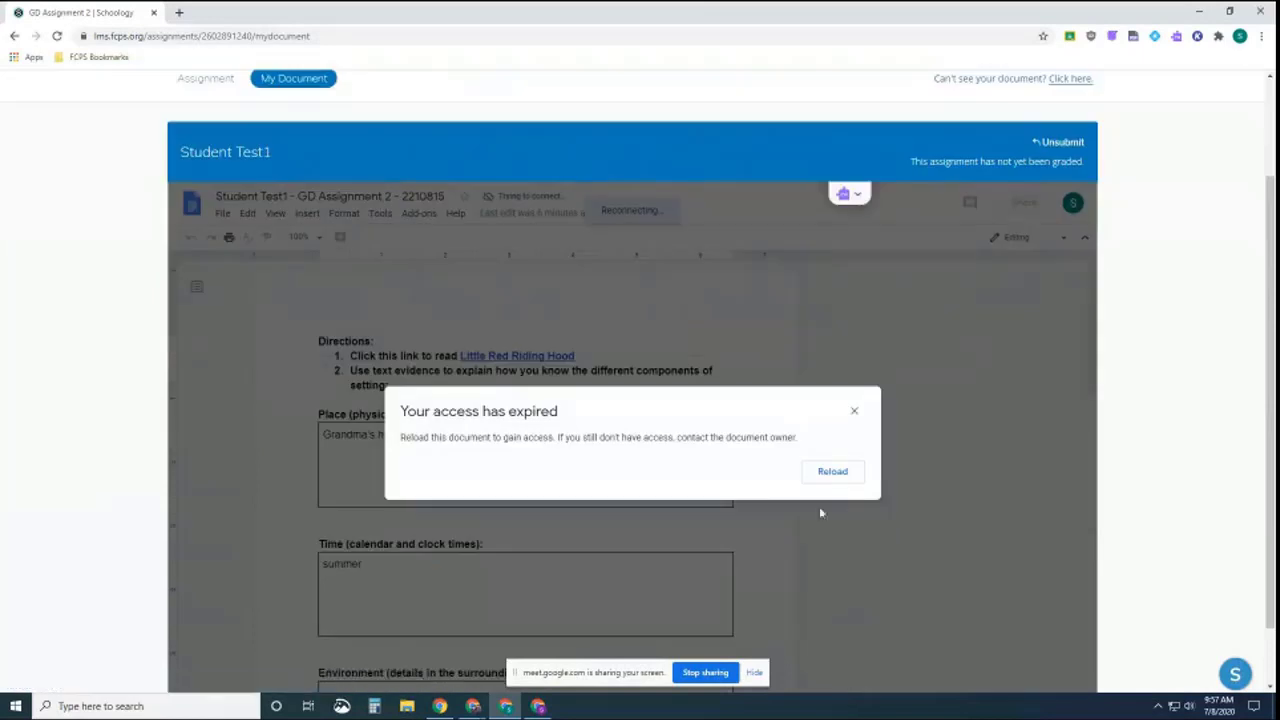
{"action": "left_click", "coordinate": [830, 472]}
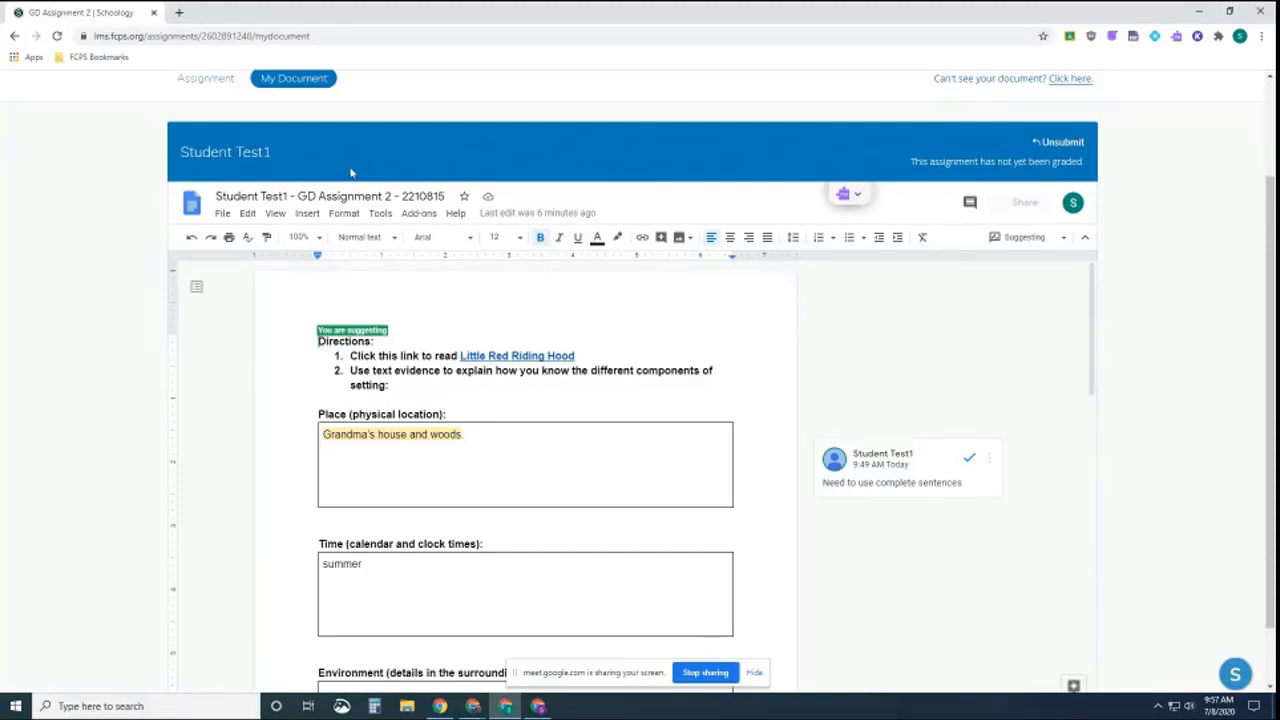
{"action": "left_click", "coordinate": [538, 706]}
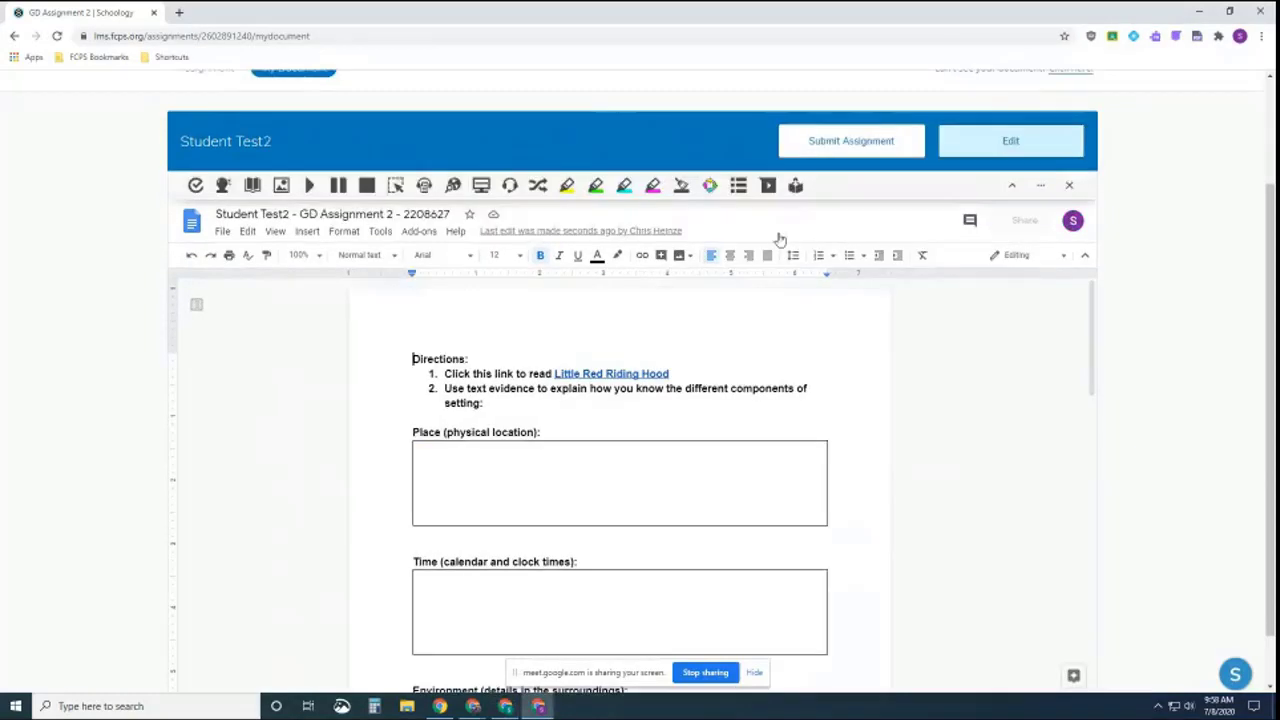
{"action": "left_click", "coordinate": [1260, 11]}
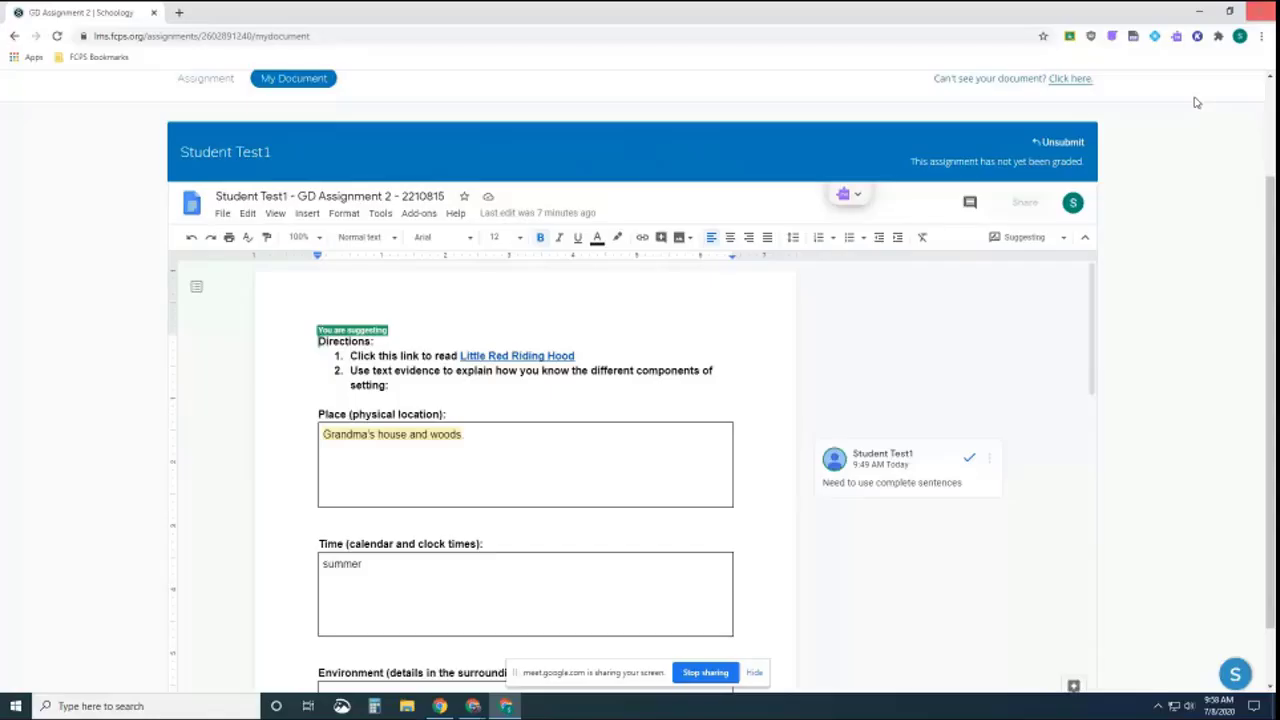
Review the student's restored document and unsubmit the assignment
{"action": "scroll", "coordinate": [603, 475], "scroll_direction": "up", "scroll_amount": 2}
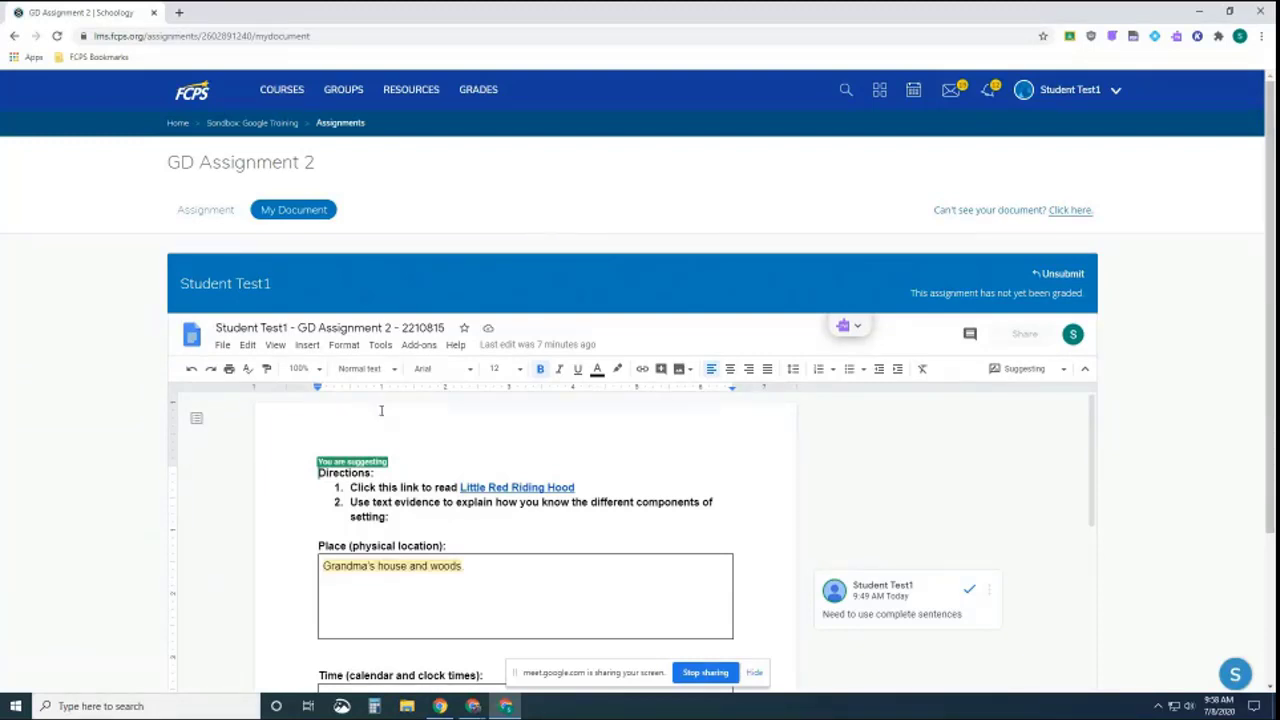
{"action": "scroll", "coordinate": [662, 434], "scroll_direction": "down", "scroll_amount": 1}
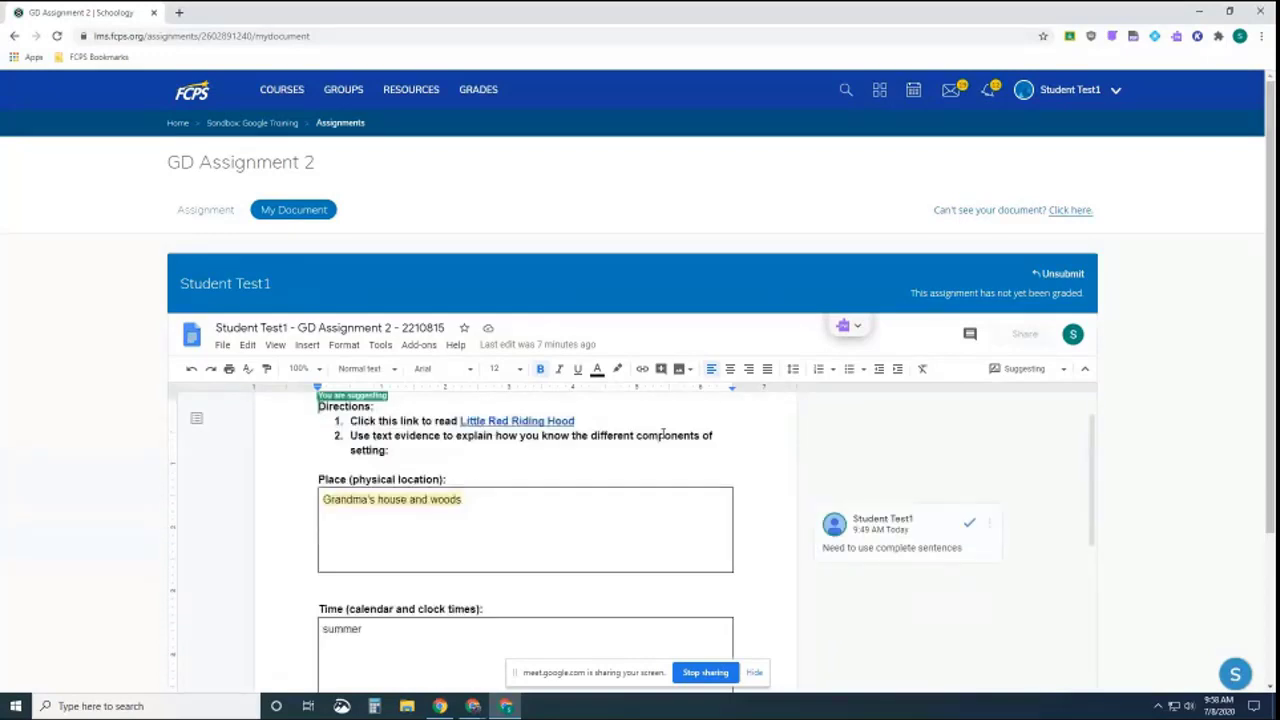
{"action": "scroll", "coordinate": [662, 434], "scroll_direction": "up", "scroll_amount": 1}
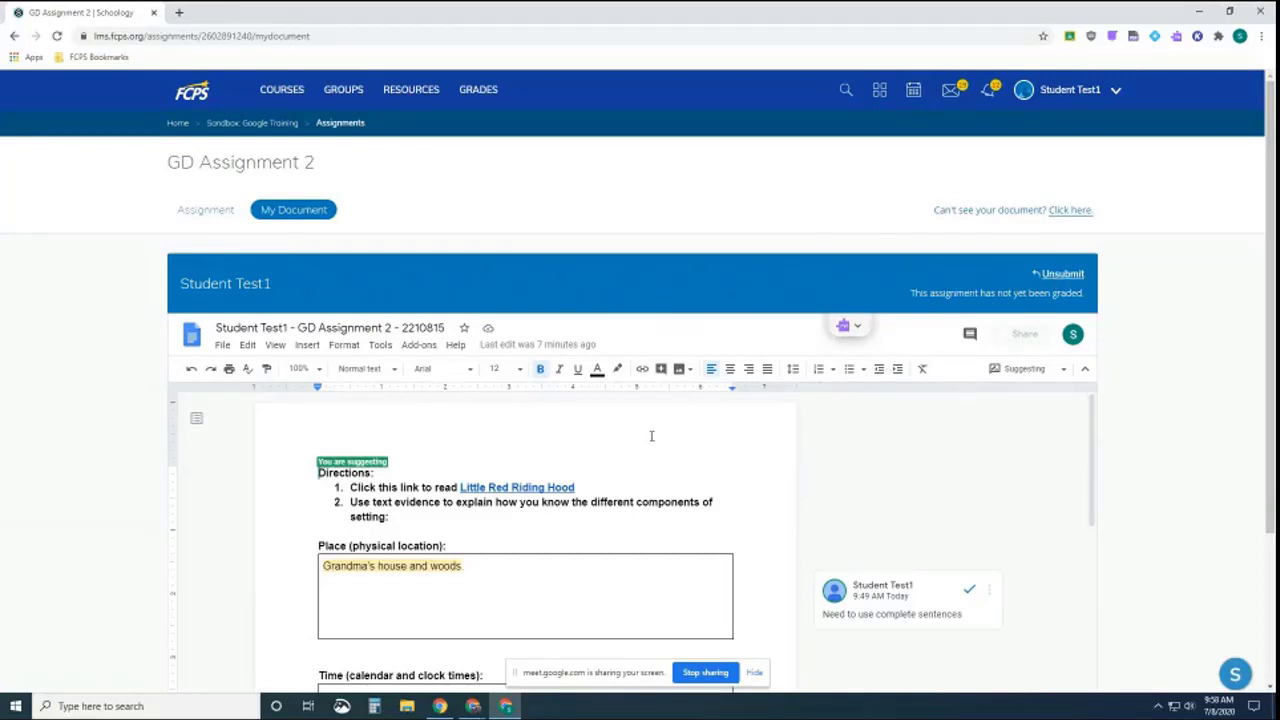
{"action": "left_click", "coordinate": [1059, 276]}
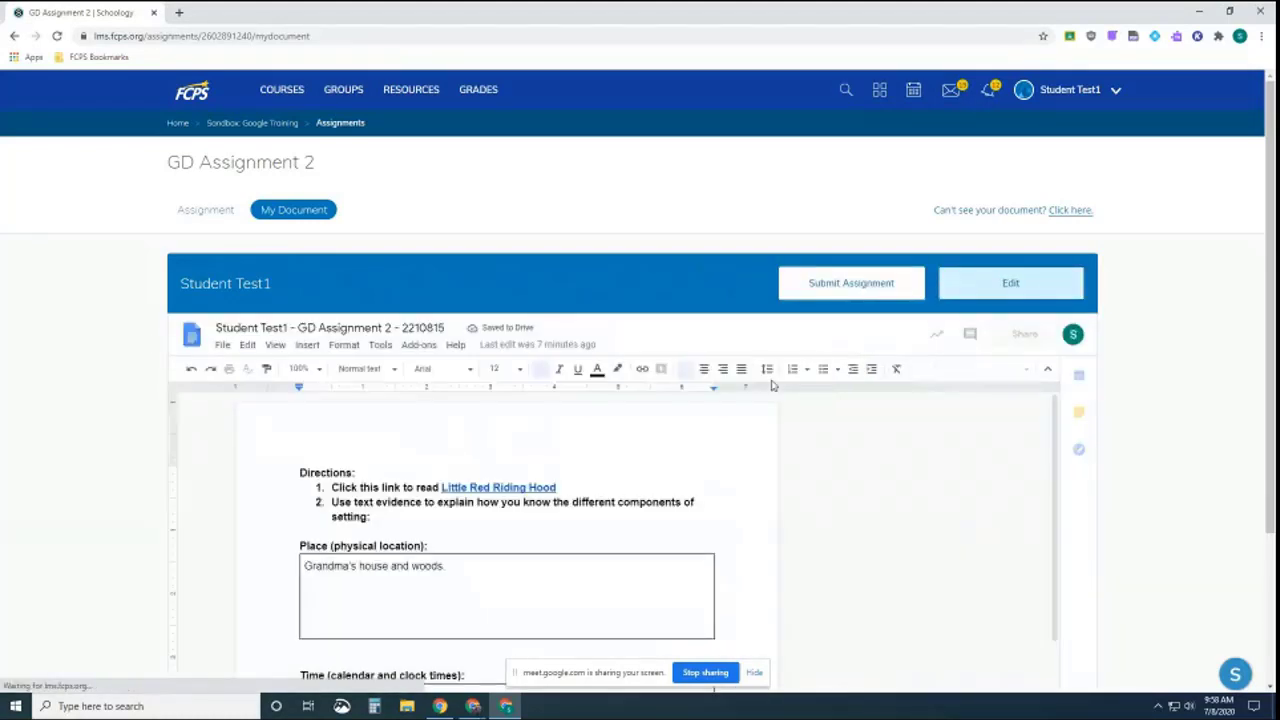
{"action": "scroll", "coordinate": [768, 384], "scroll_direction": "down", "scroll_amount": 2}
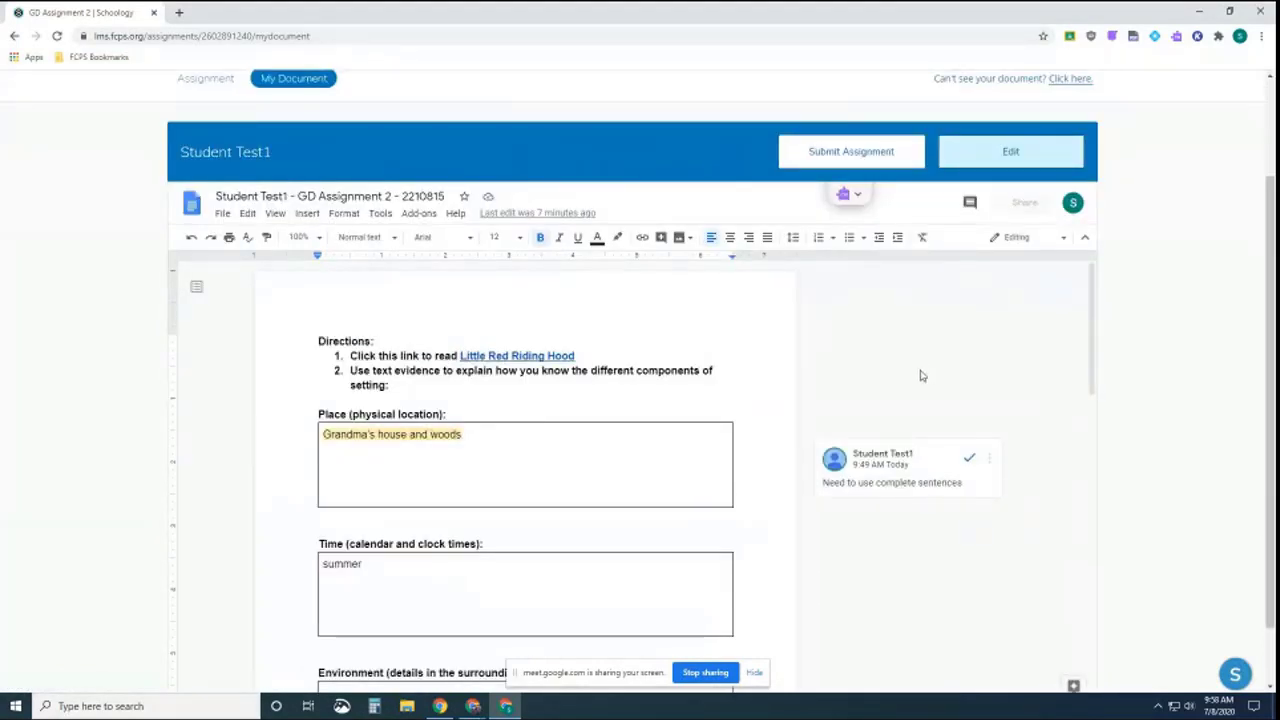
Share the student's GD Assignment 2 doc with another test student as an editor, without notification
{"action": "left_click", "coordinate": [1015, 158]}
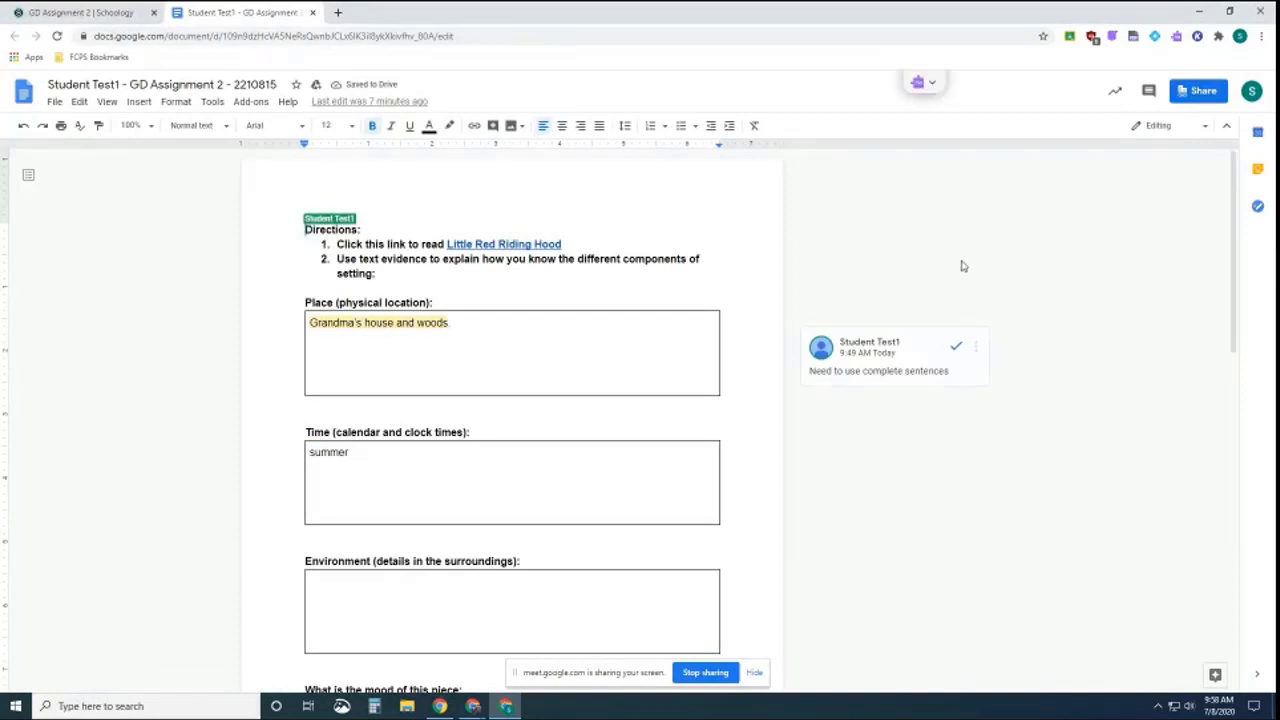
{"action": "left_click", "coordinate": [1199, 94]}
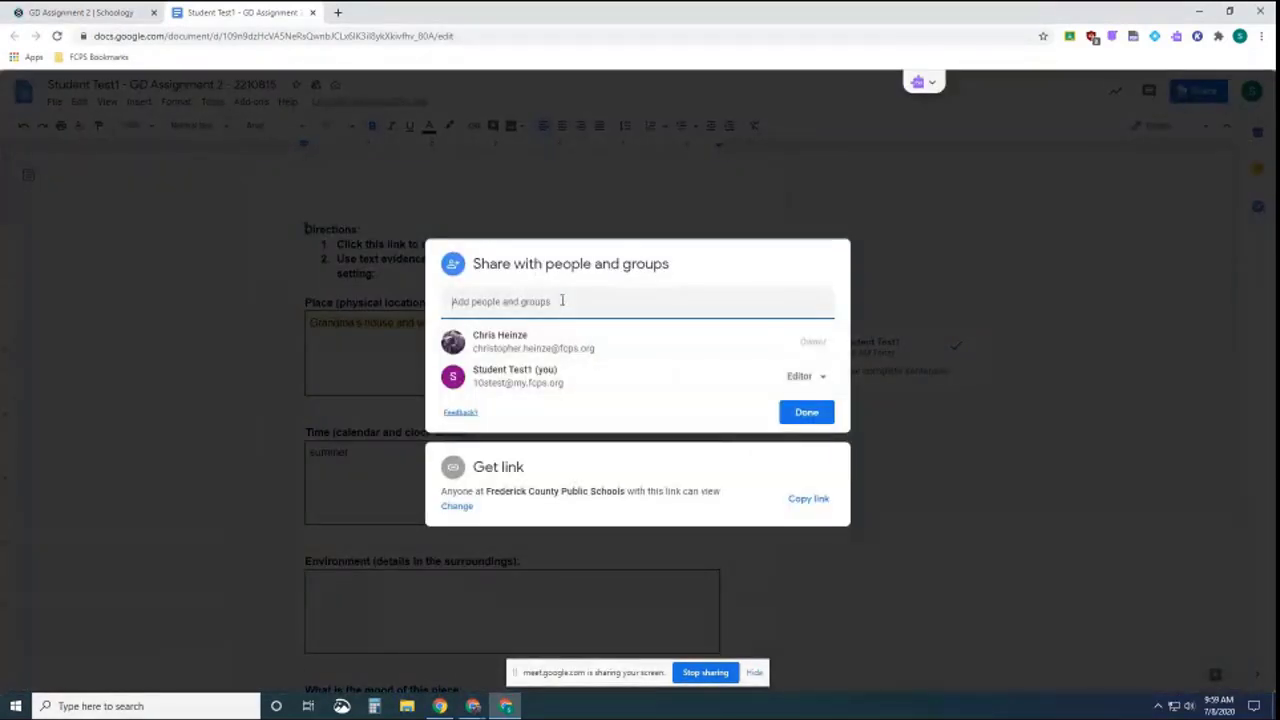
{"action": "left_click", "coordinate": [563, 300]}
{"action": "type", "text": "student "}
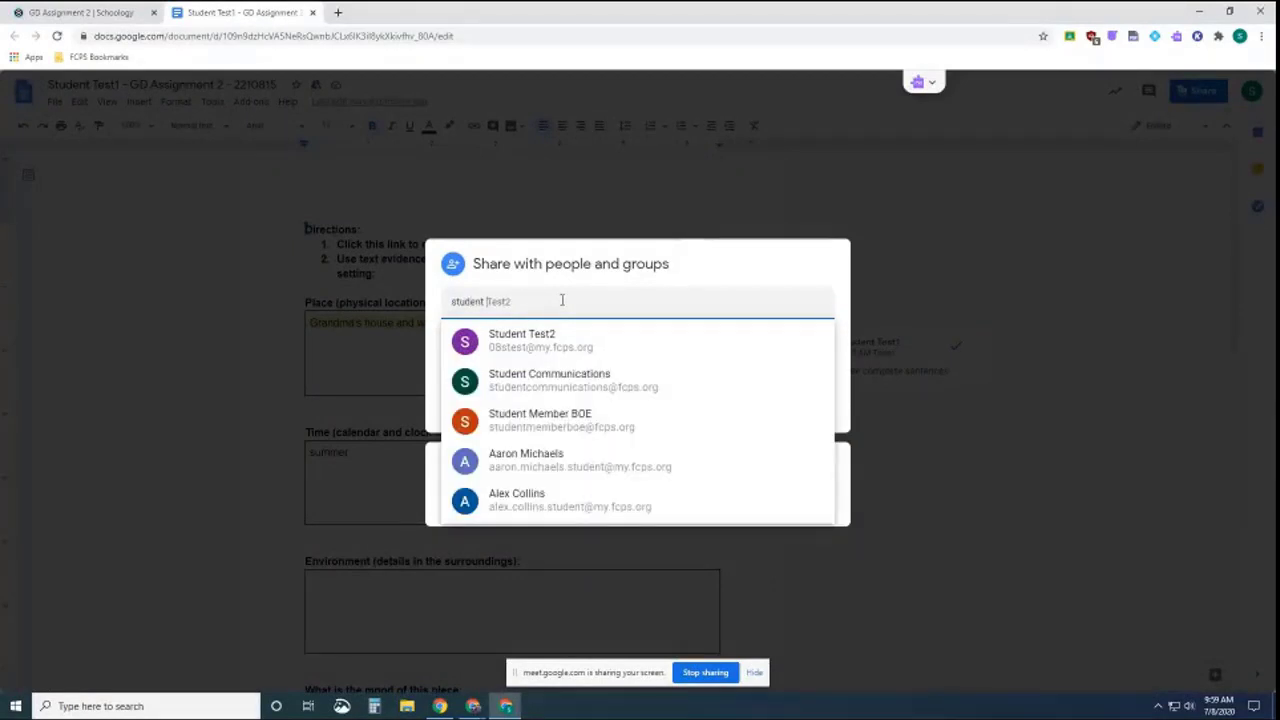
{"action": "type", "text": "test2"}
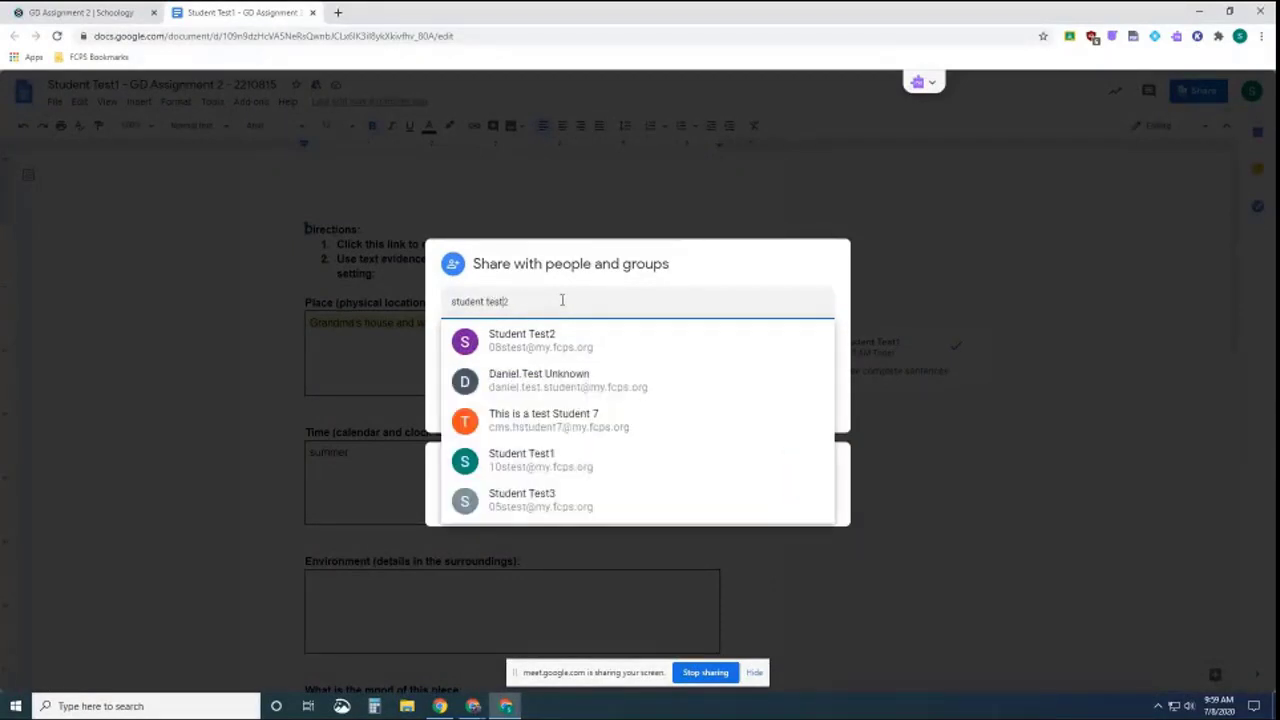
{"action": "key", "text": "BackSpace"}
{"action": "type", "text": "3"}
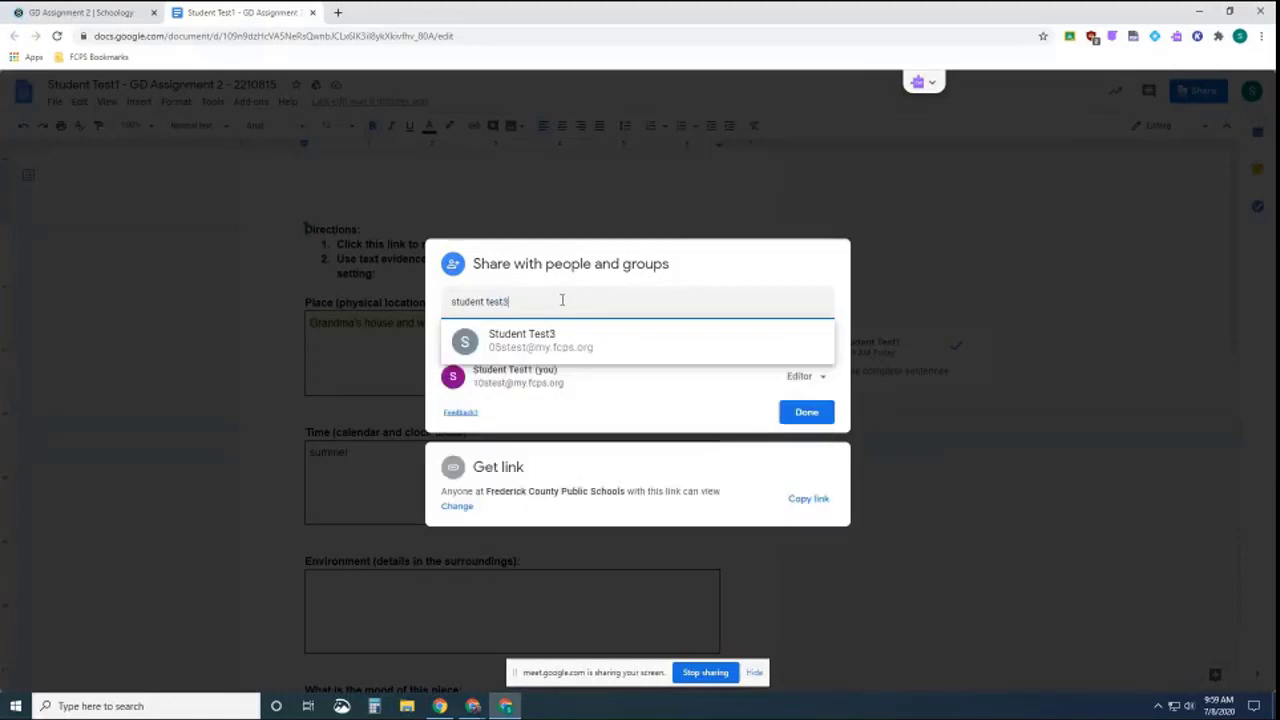
{"action": "left_click", "coordinate": [494, 346]}
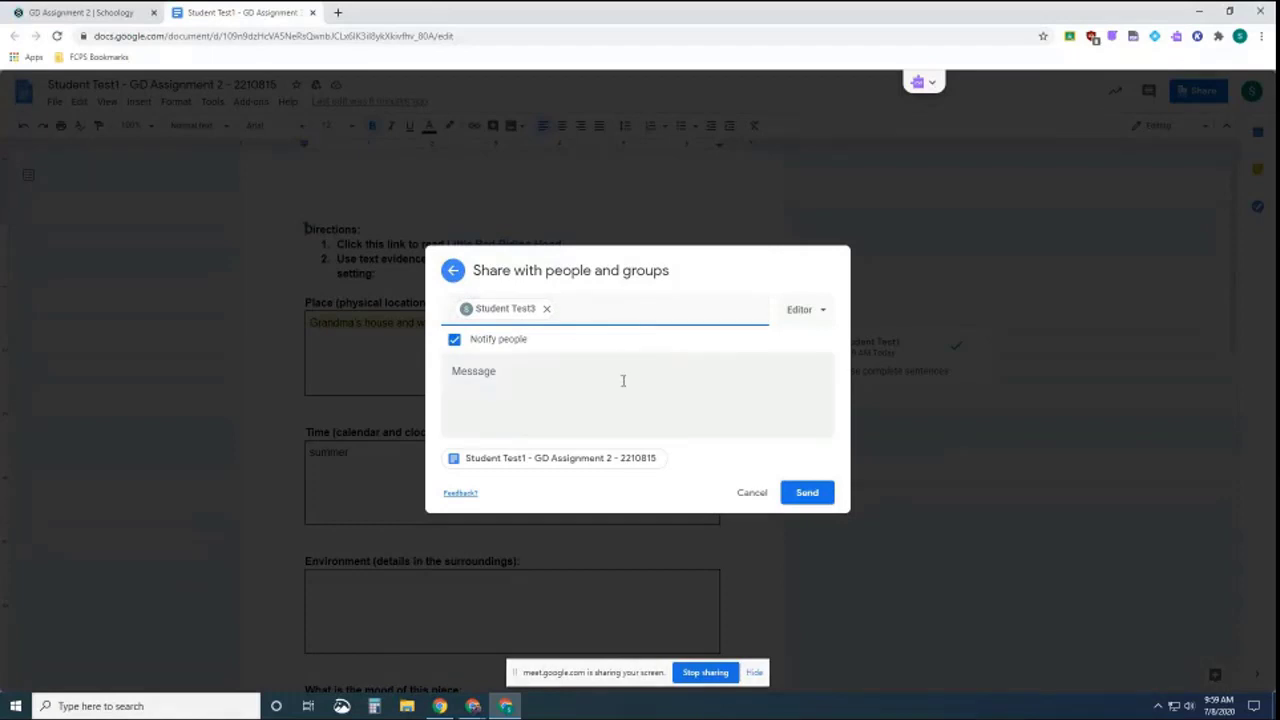
{"action": "left_click", "coordinate": [455, 341]}
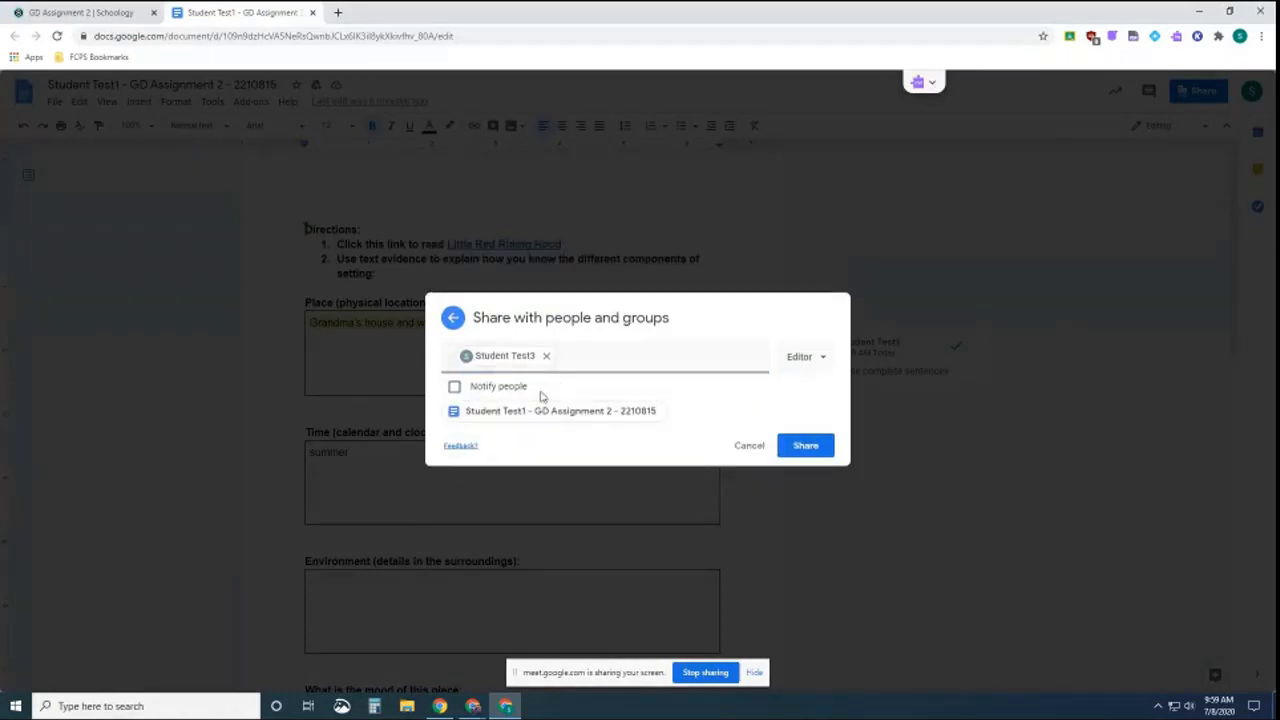
{"action": "left_click", "coordinate": [806, 452]}
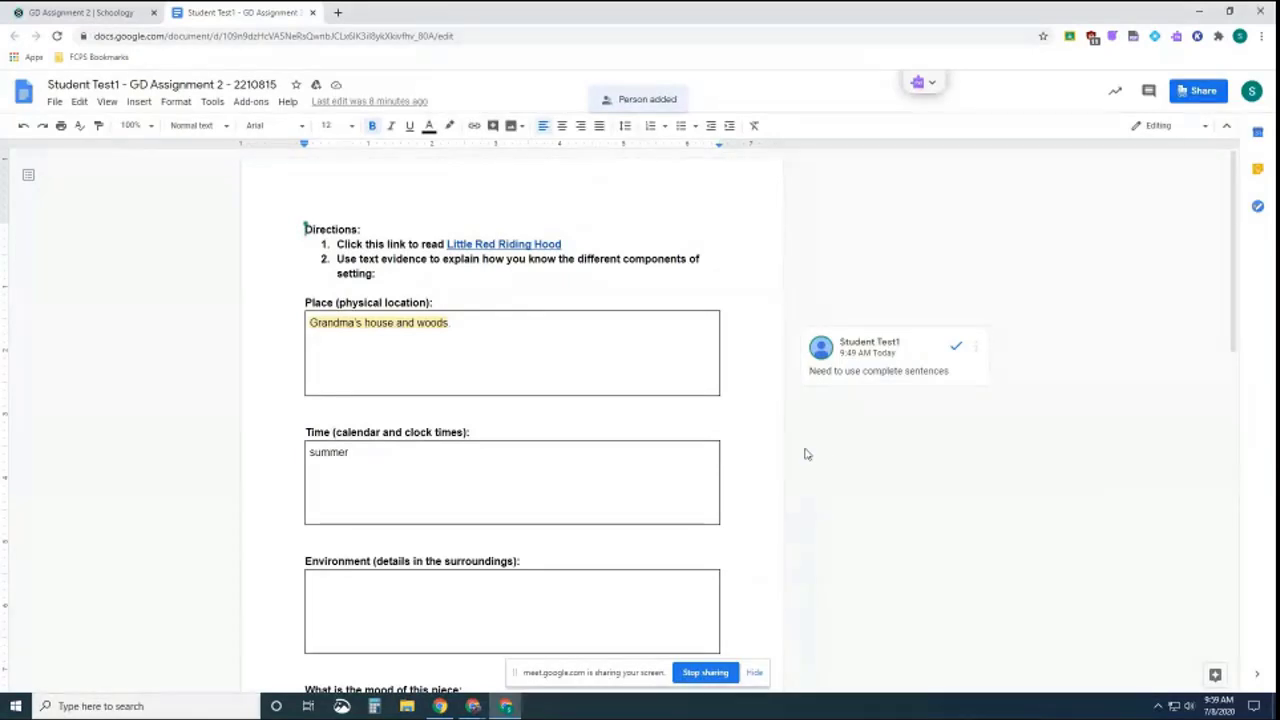
{"action": "left_click", "coordinate": [1240, 38]}
Switch to the teammate's Chrome profile, sign in to Schoology, and open Google Drive from bookmarks
{"action": "left_click", "coordinate": [1135, 413]}
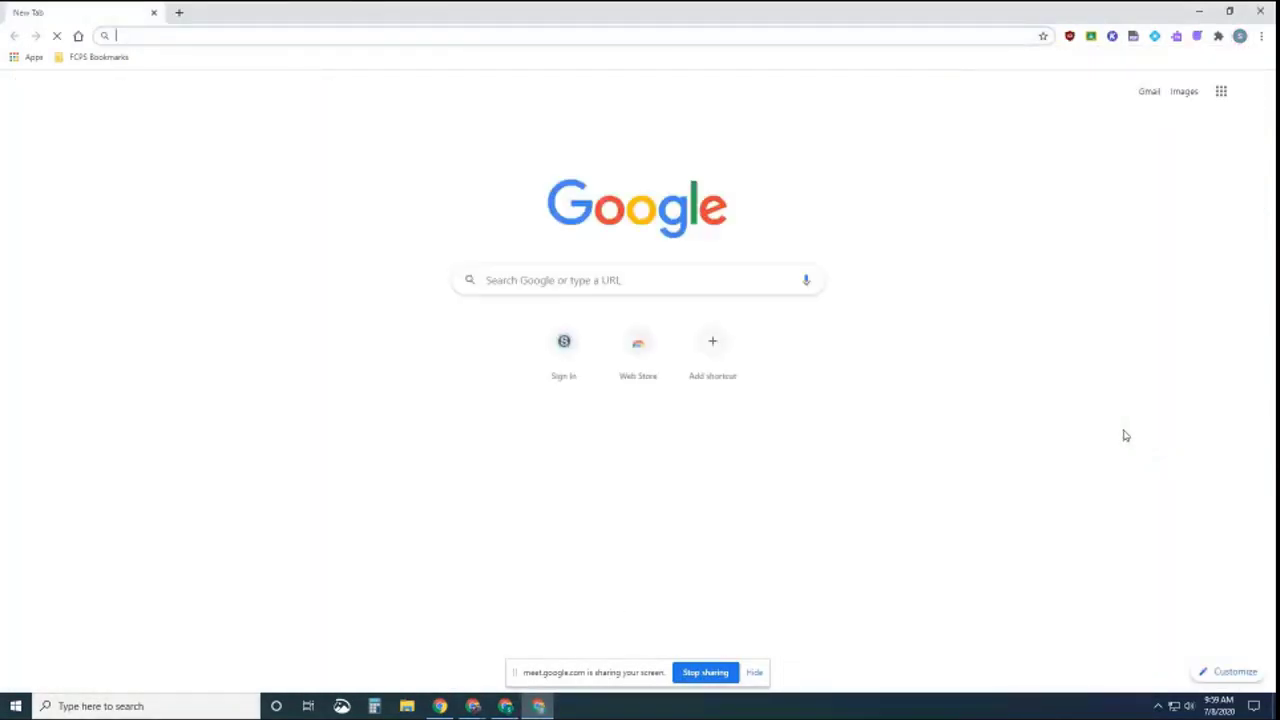
{"action": "left_click", "coordinate": [566, 346]}
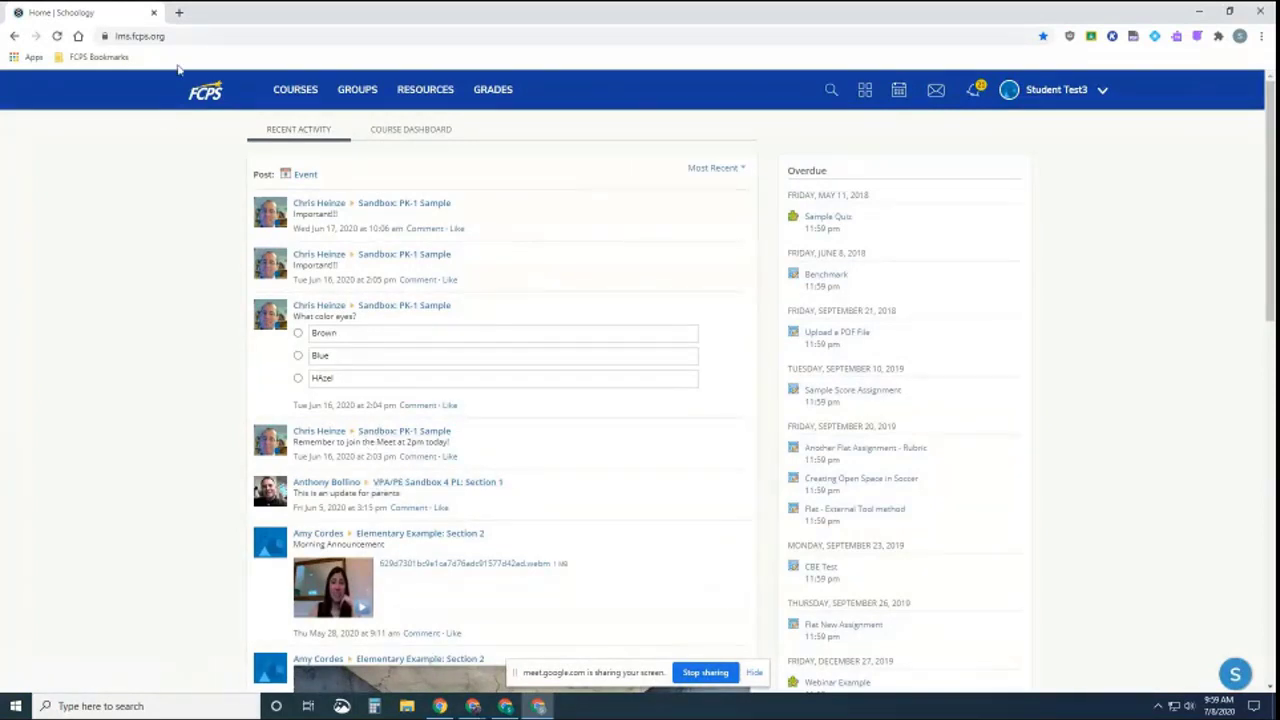
{"action": "left_click", "coordinate": [179, 13]}
{"action": "left_click", "coordinate": [99, 57]}
{"action": "left_click", "coordinate": [103, 86]}
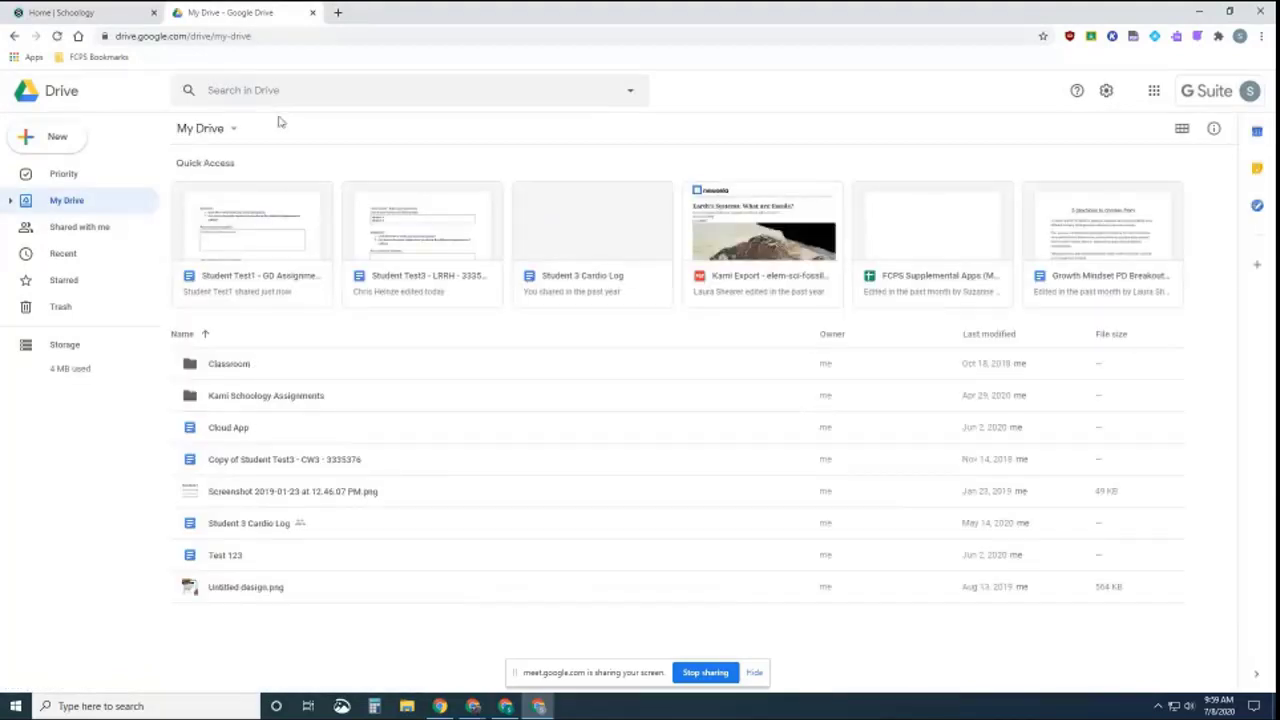
Open the shared GD Assignment 2 document from Shared with me and copy its URL
{"action": "left_click", "coordinate": [251, 249]}
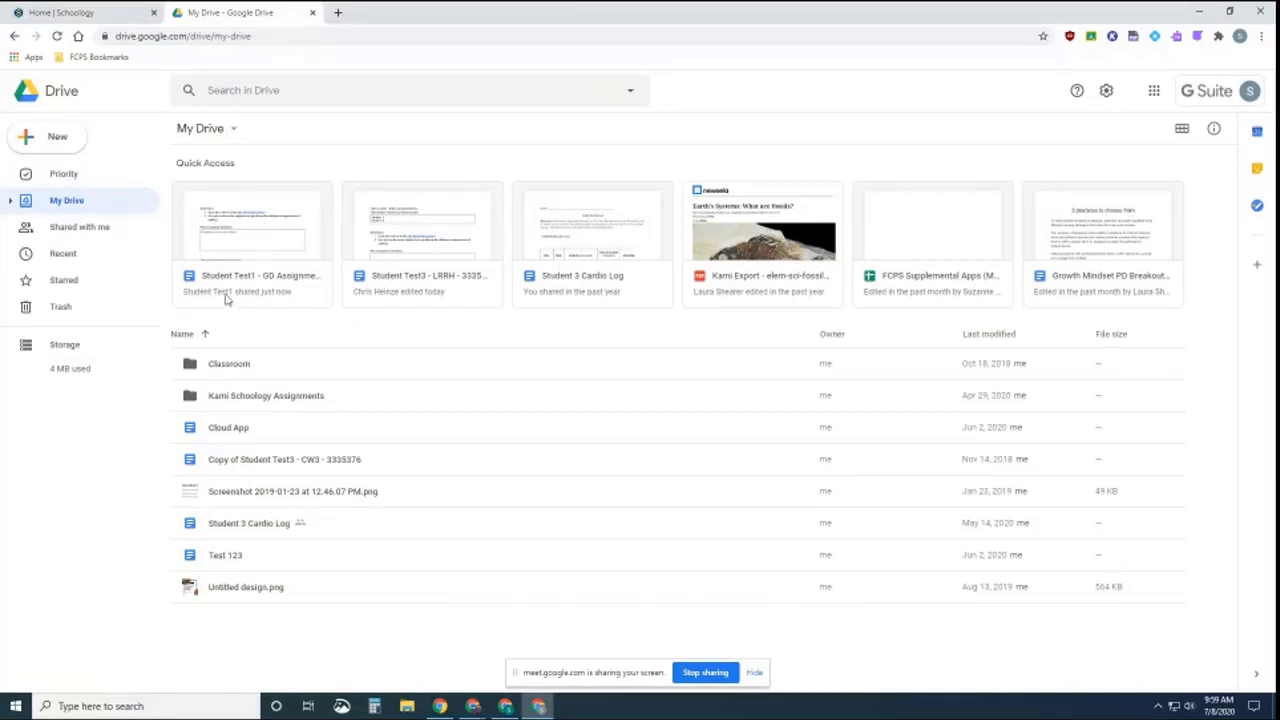
{"action": "left_click", "coordinate": [101, 231]}
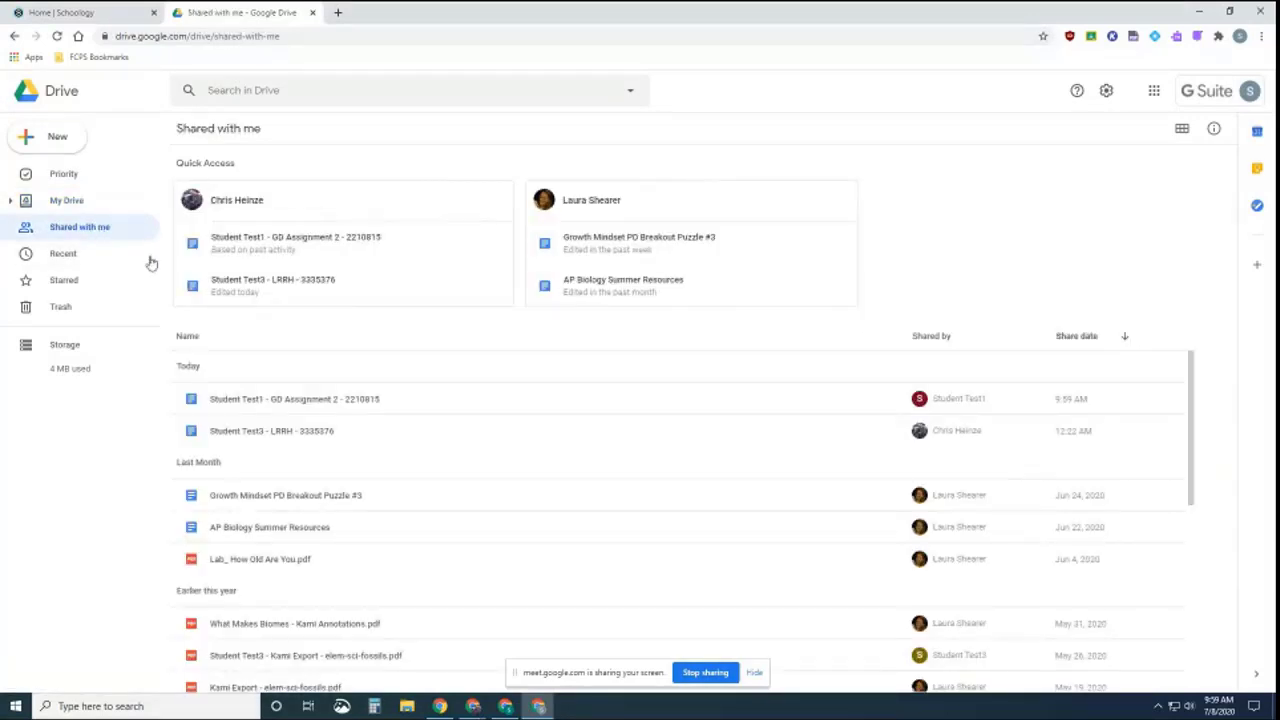
{"action": "left_click", "coordinate": [291, 401]}
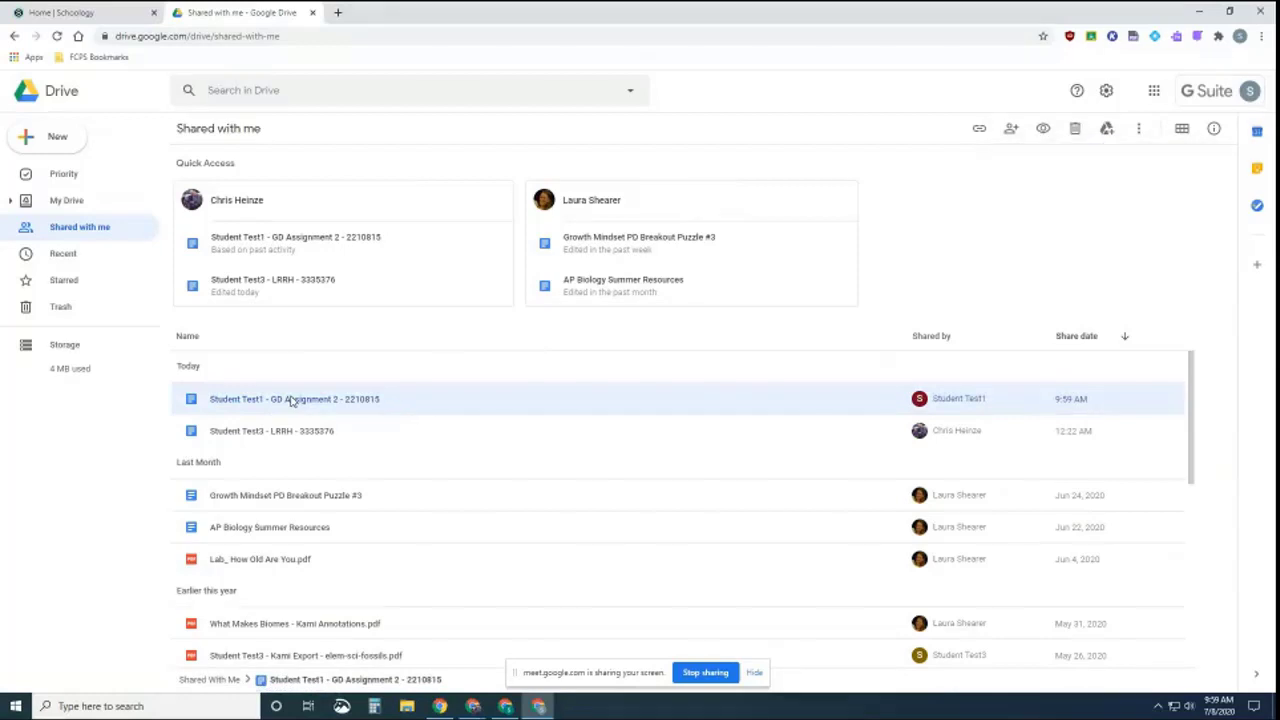
{"action": "double_click", "coordinate": [300, 399]}
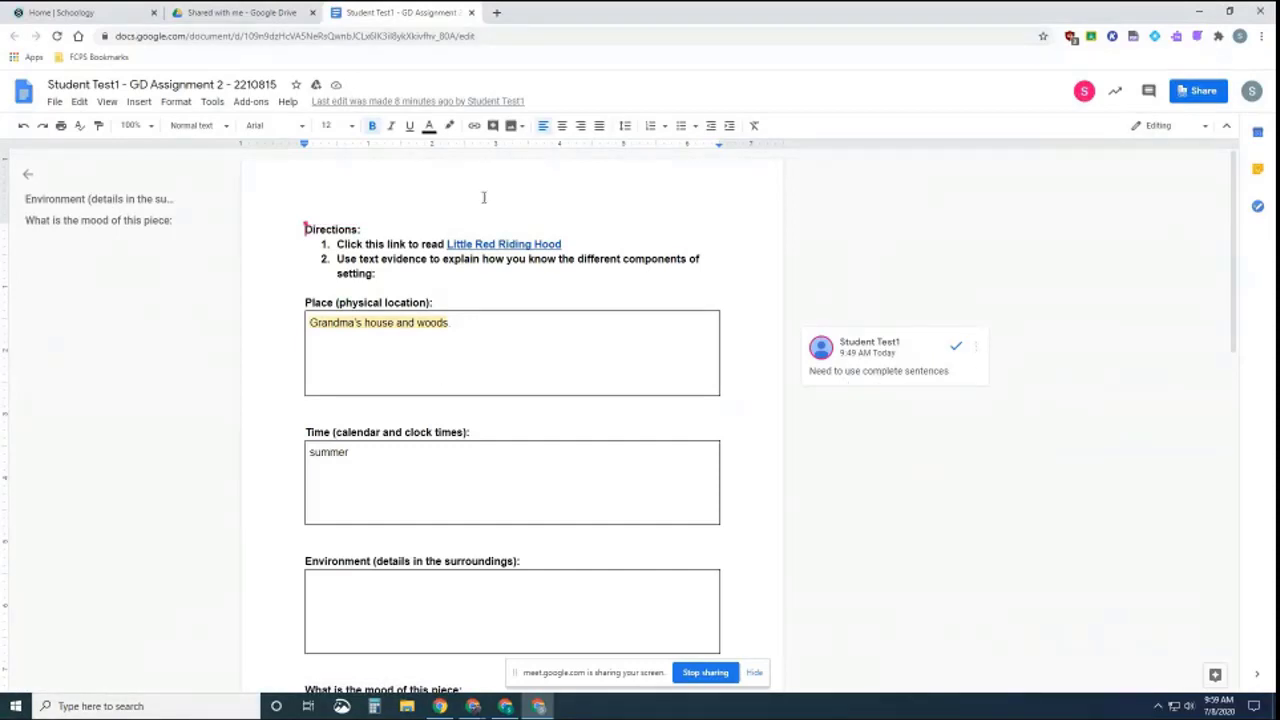
{"action": "left_click", "coordinate": [436, 38]}
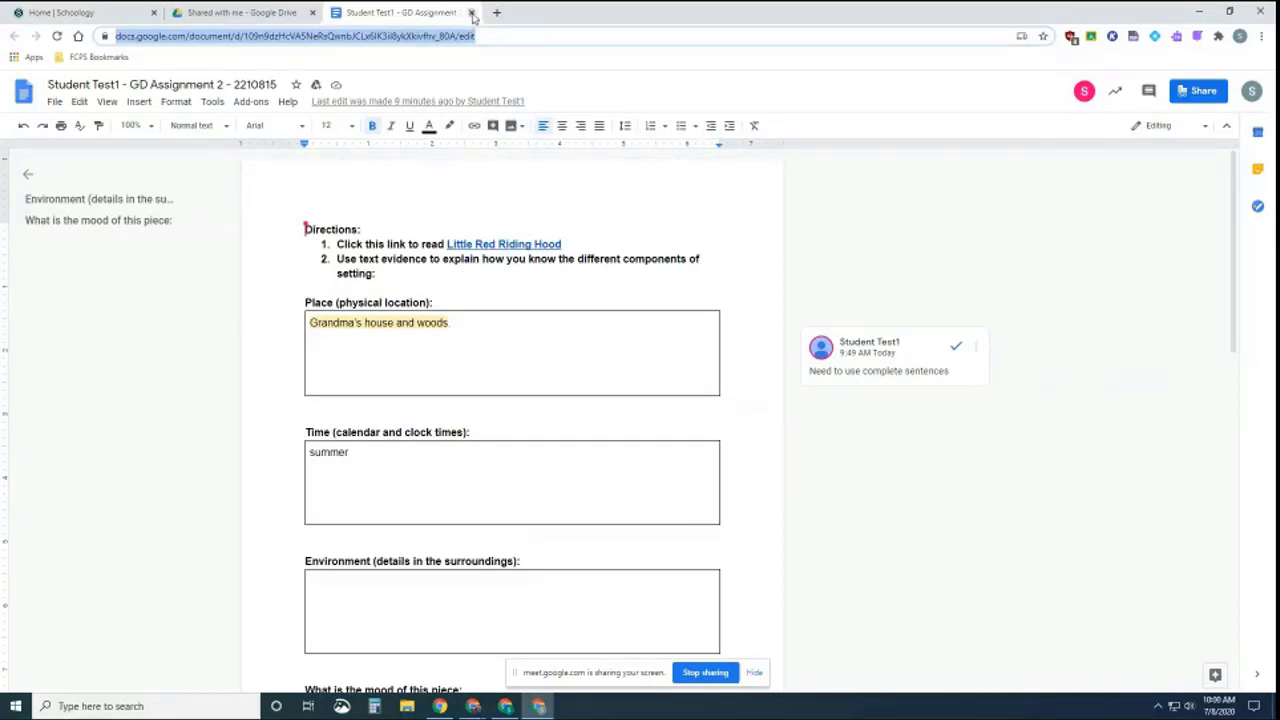
Close the Docs and Drive tabs and show Schoology's Courses list
{"action": "left_click", "coordinate": [471, 12]}
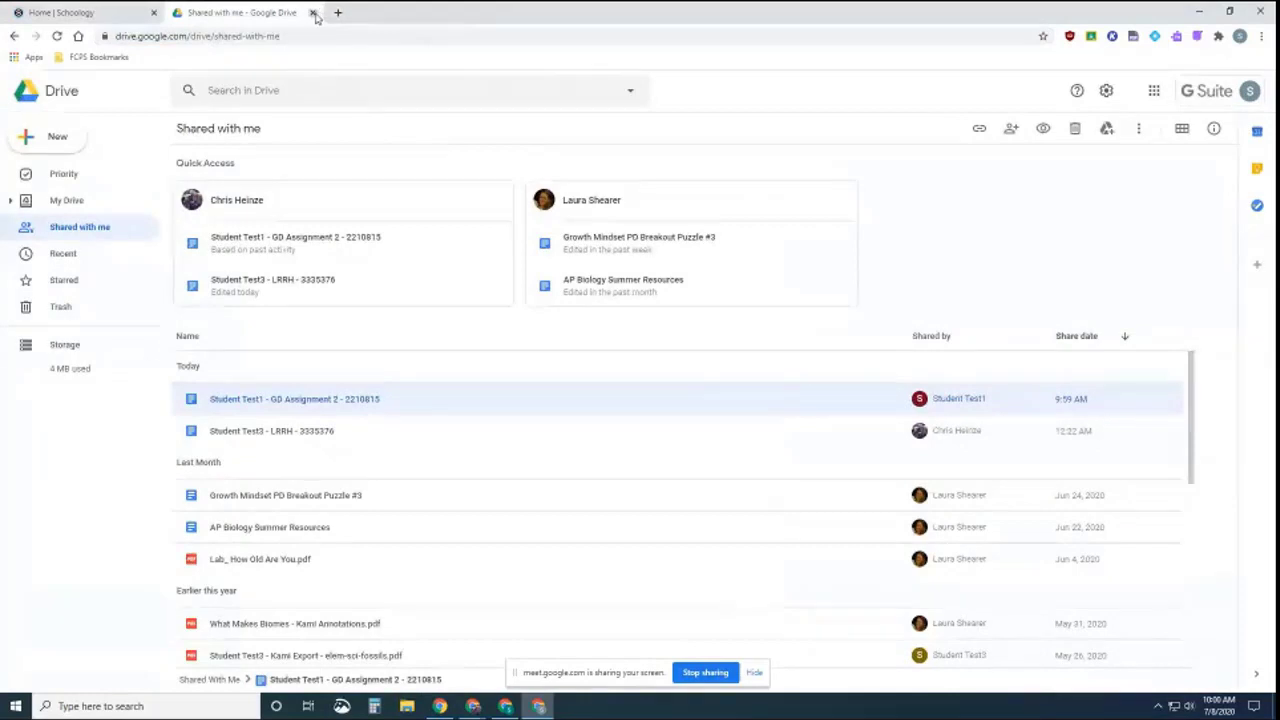
{"action": "left_click", "coordinate": [312, 12]}
{"action": "left_click", "coordinate": [295, 89]}
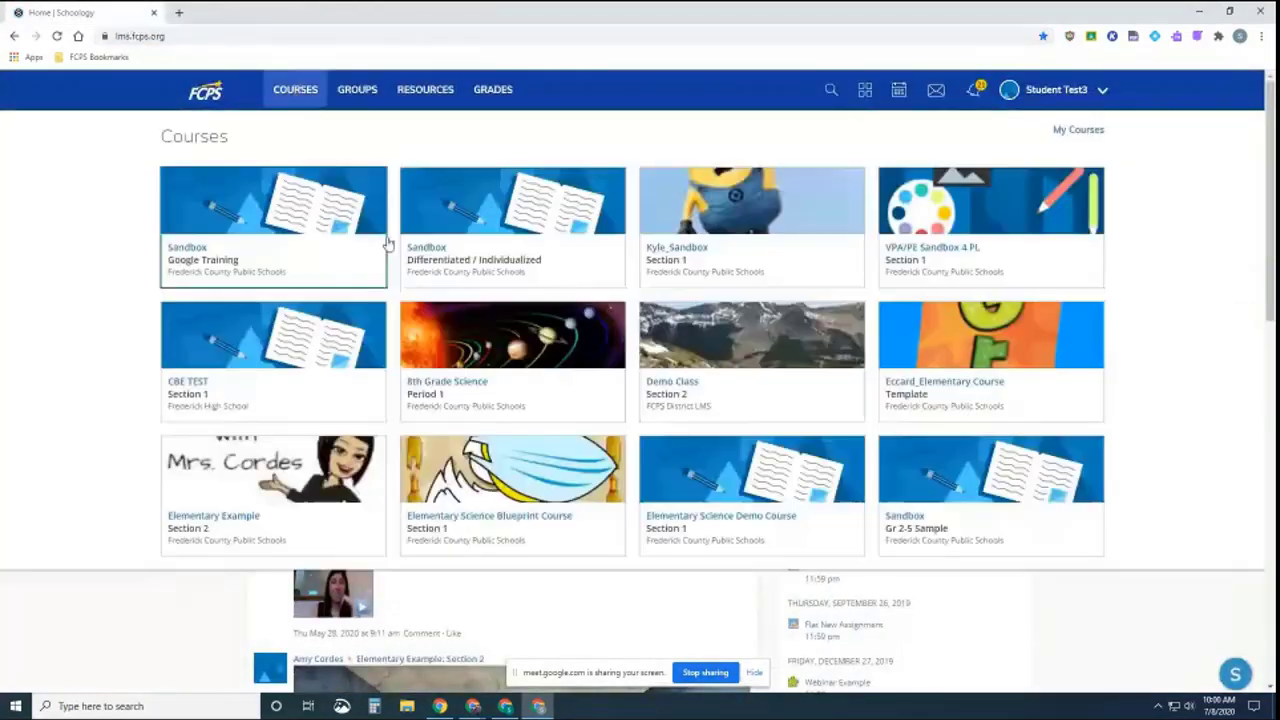
Open Sandbox Google Training, then GD Assignment 2's My Document view
{"action": "left_click", "coordinate": [258, 226]}
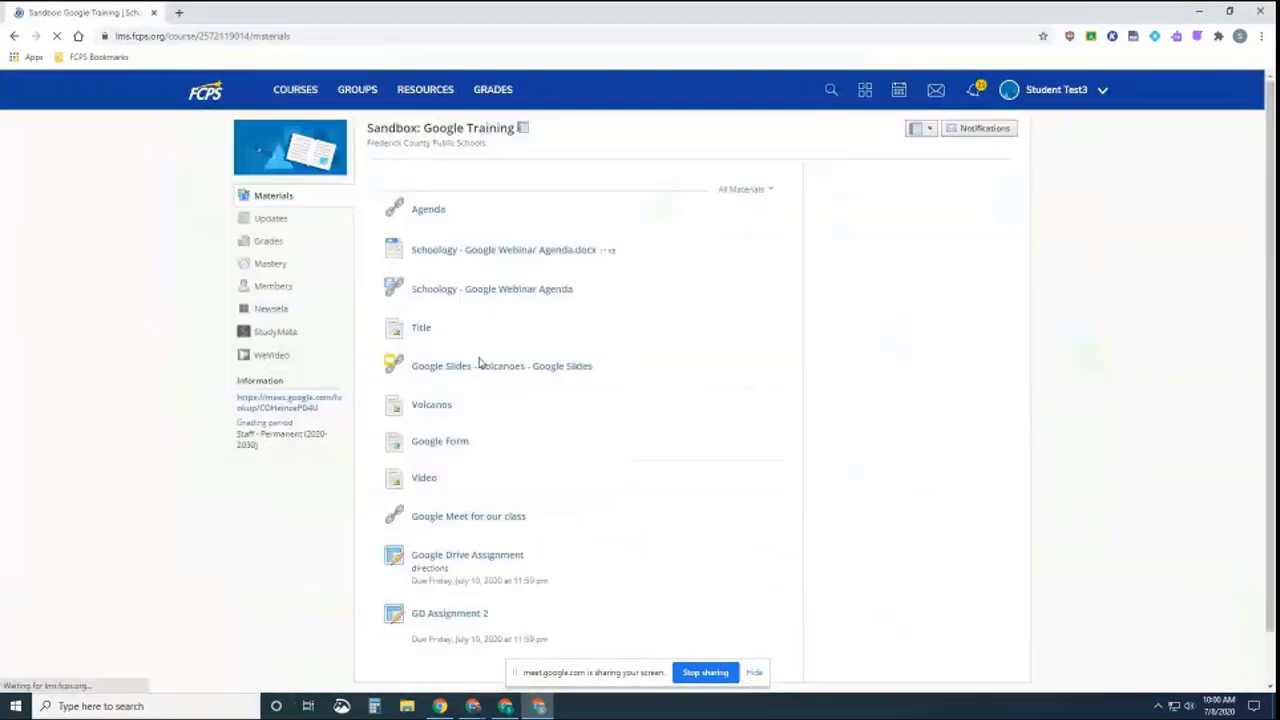
{"action": "left_click", "coordinate": [448, 556]}
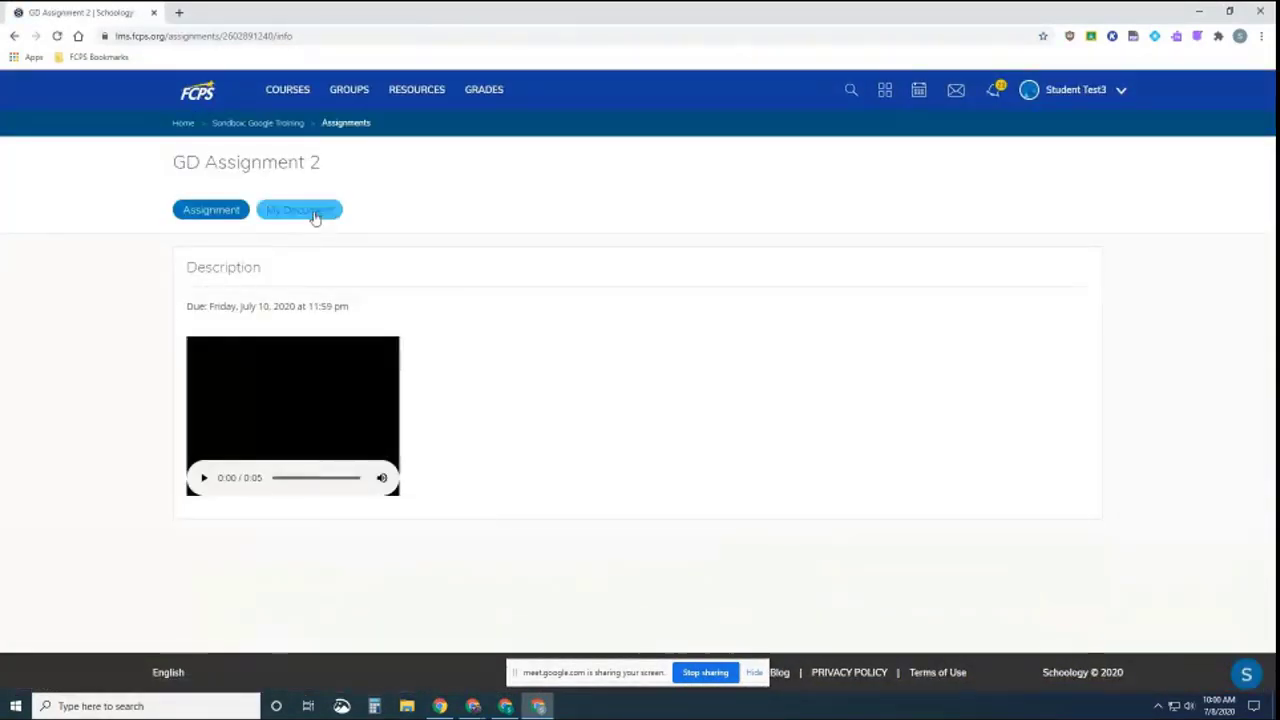
{"action": "left_click", "coordinate": [312, 213]}
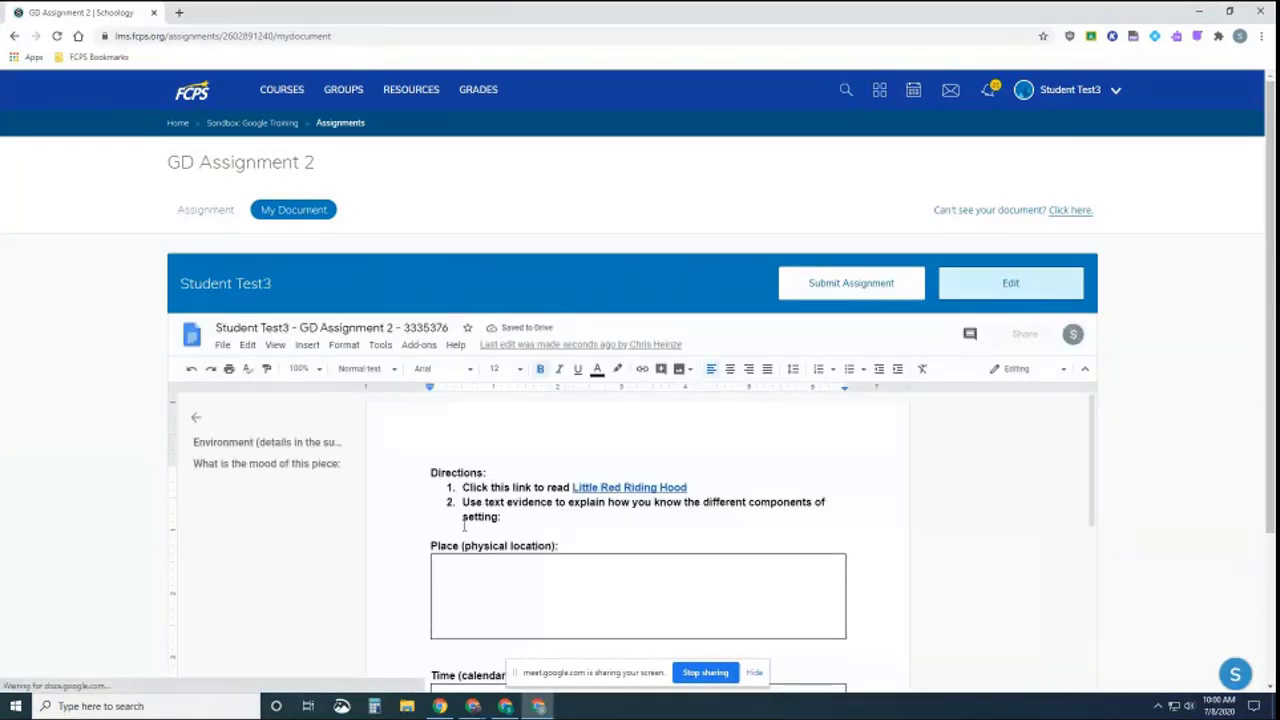
Insert a 'Teammates:' line above Directions and paste the teammate's document link beneath it
{"action": "left_click", "coordinate": [460, 570]}
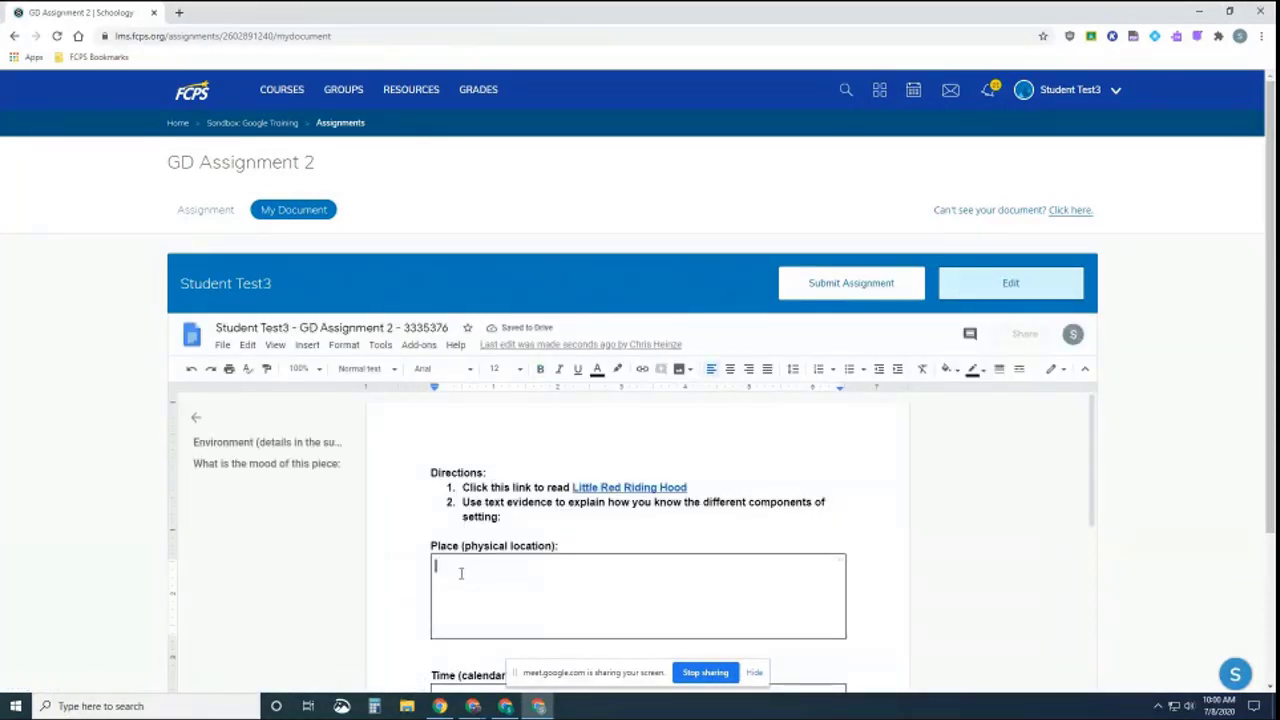
{"action": "left_click", "coordinate": [428, 473]}
{"action": "key", "text": "Return"}
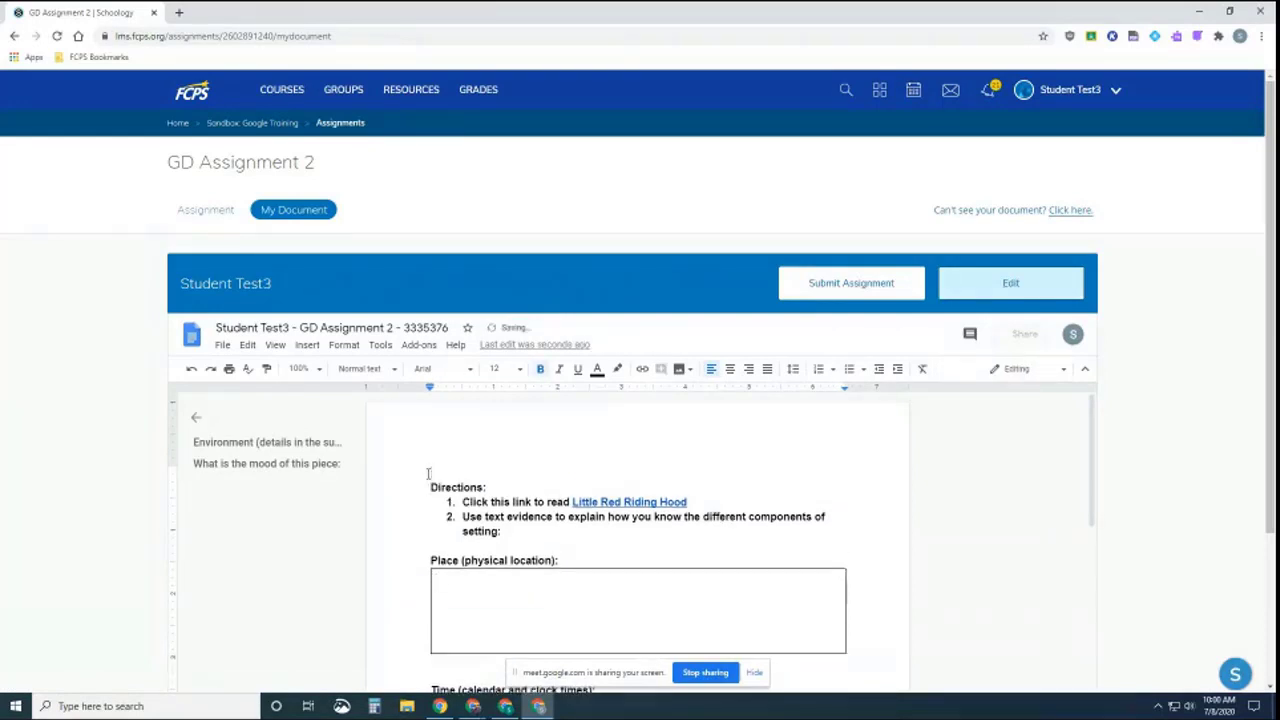
{"action": "key", "text": "Return"}
{"action": "type", "text": "Teamma"}
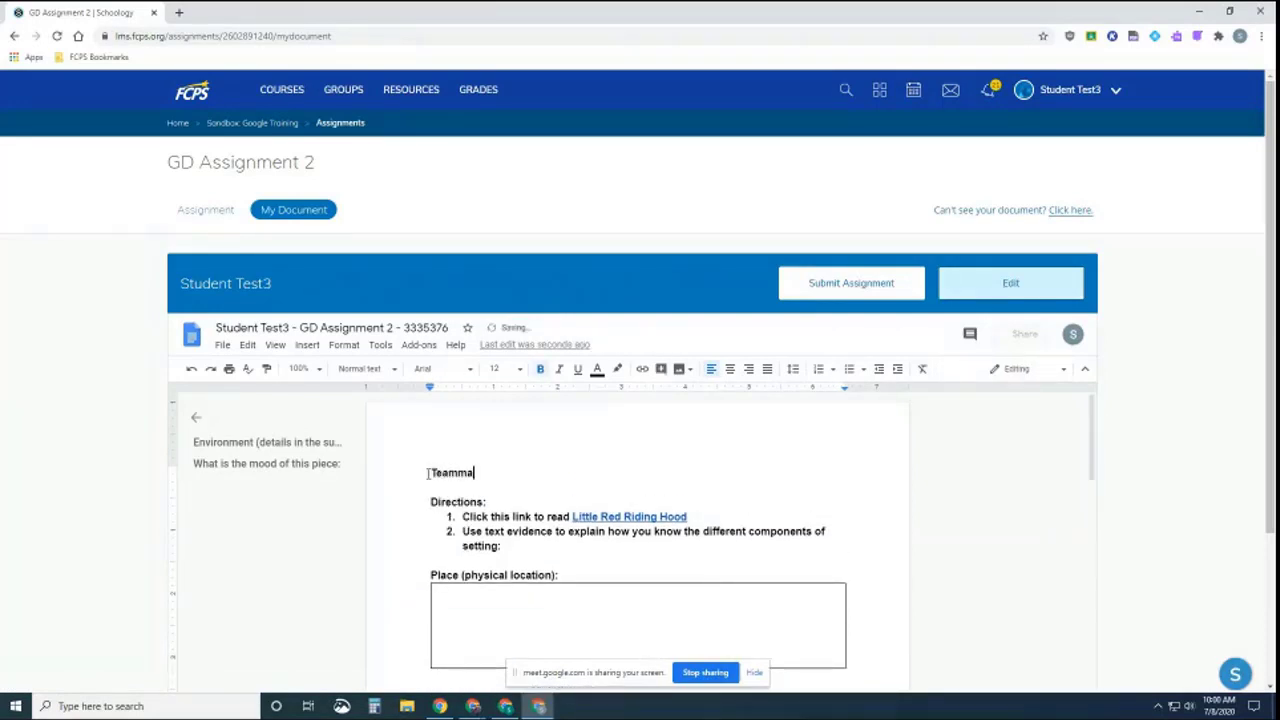
{"action": "type", "text": "tes:"}
{"action": "key", "text": "Return"}
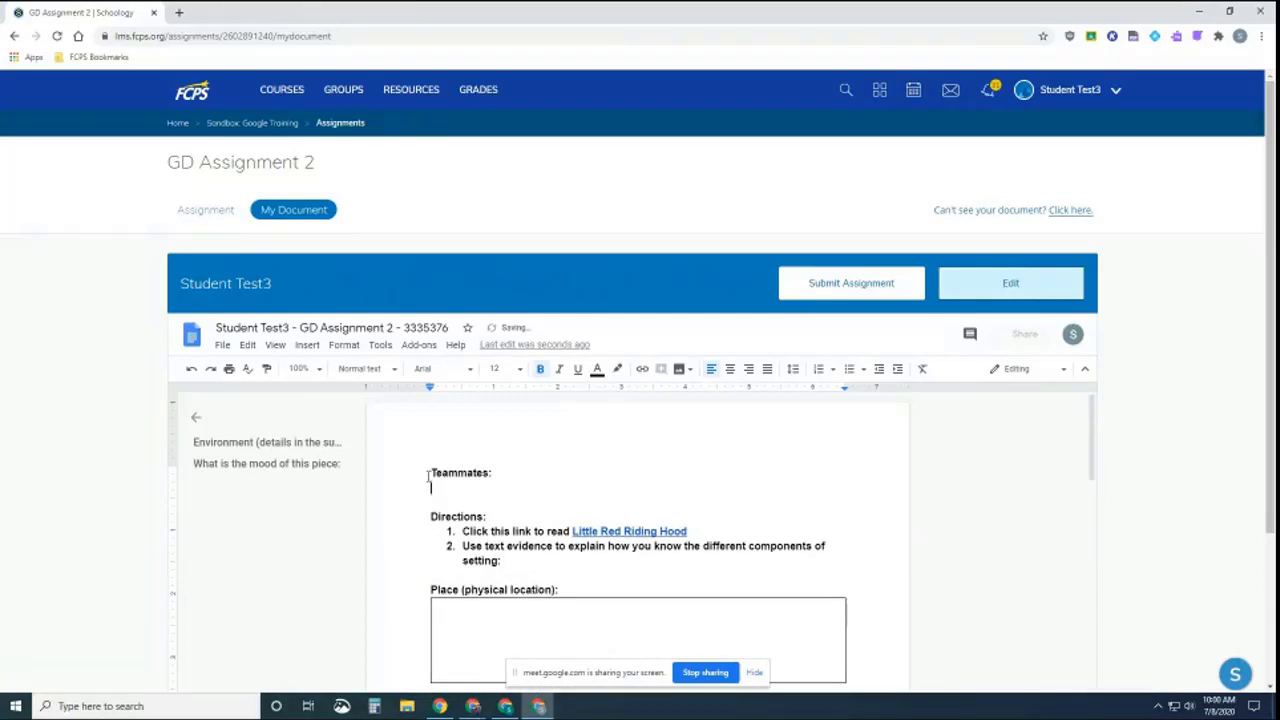
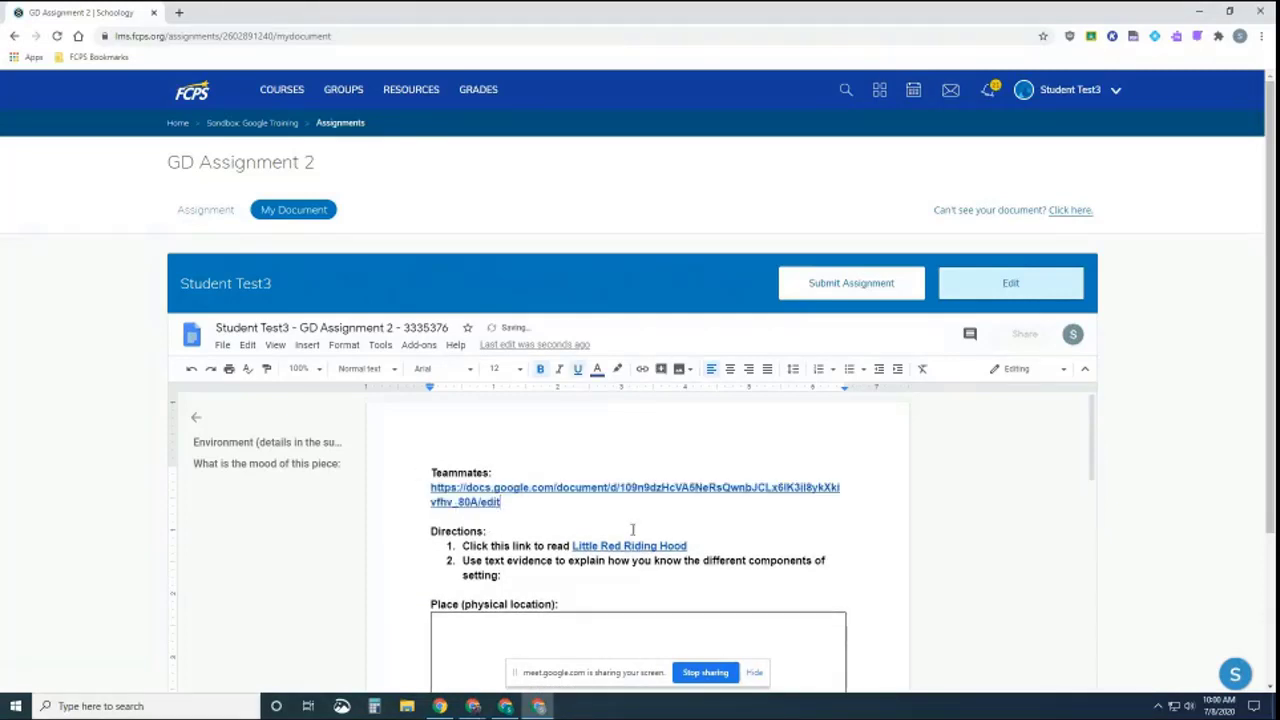
{"action": "left_click", "coordinate": [893, 544]}
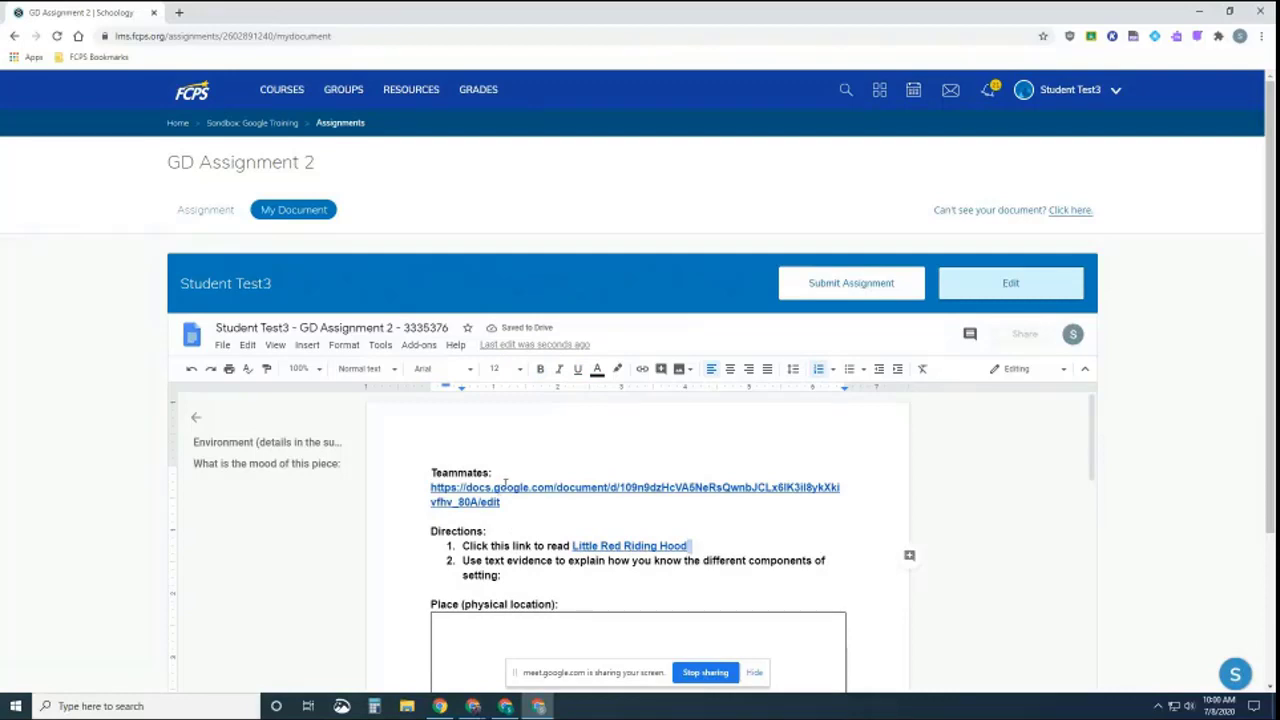
{"action": "left_click", "coordinate": [632, 516]}
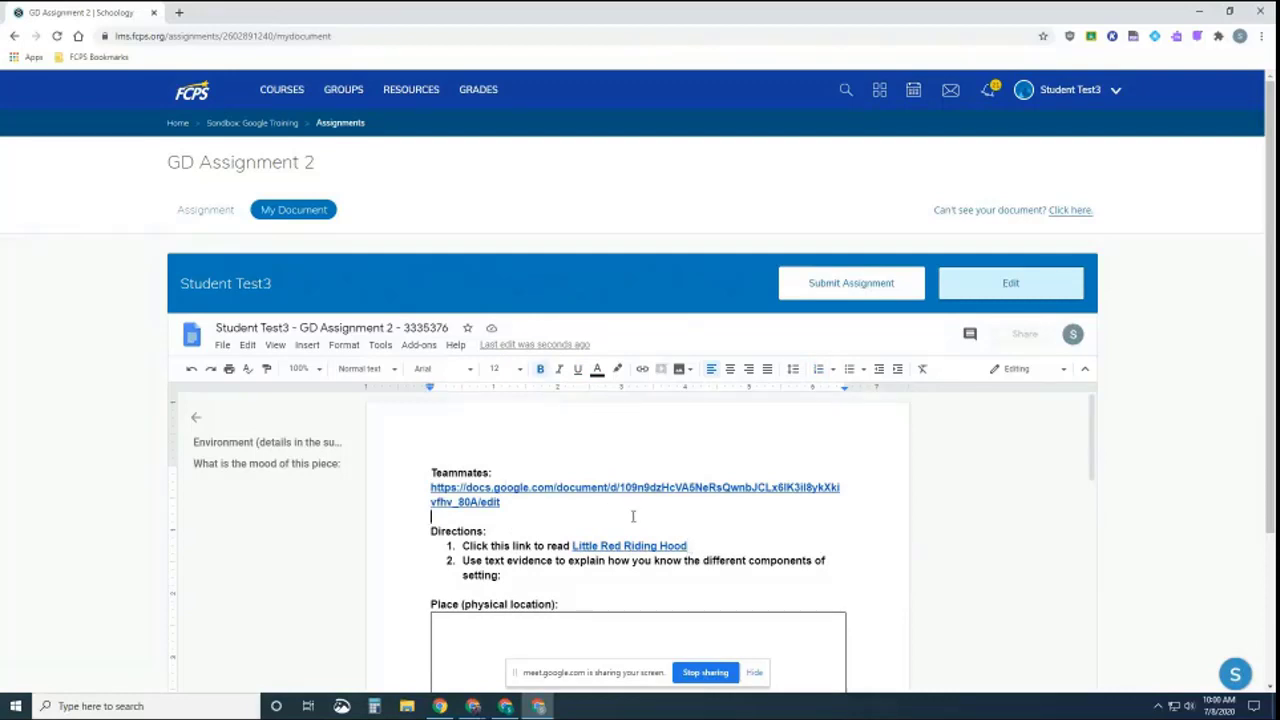
{"action": "left_click", "coordinate": [205, 210]}
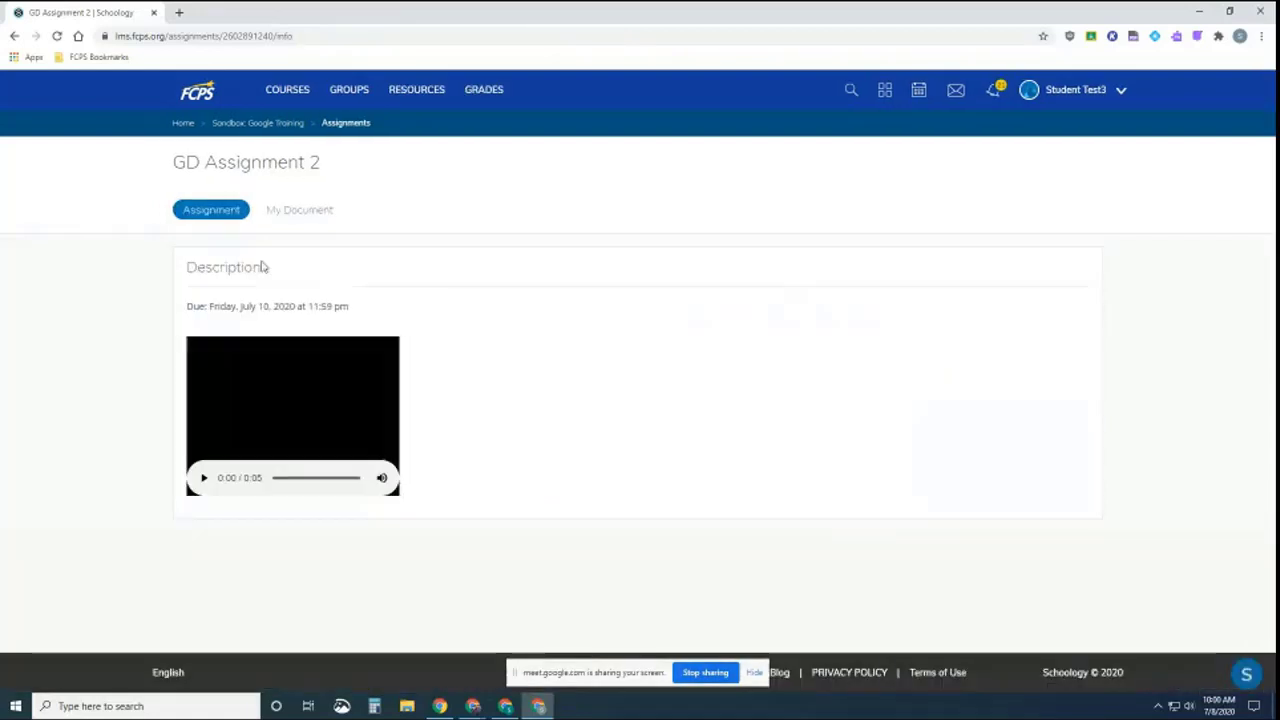
Open the teammate's document in a new tab from the link under Teammates:
{"action": "left_click", "coordinate": [263, 212]}
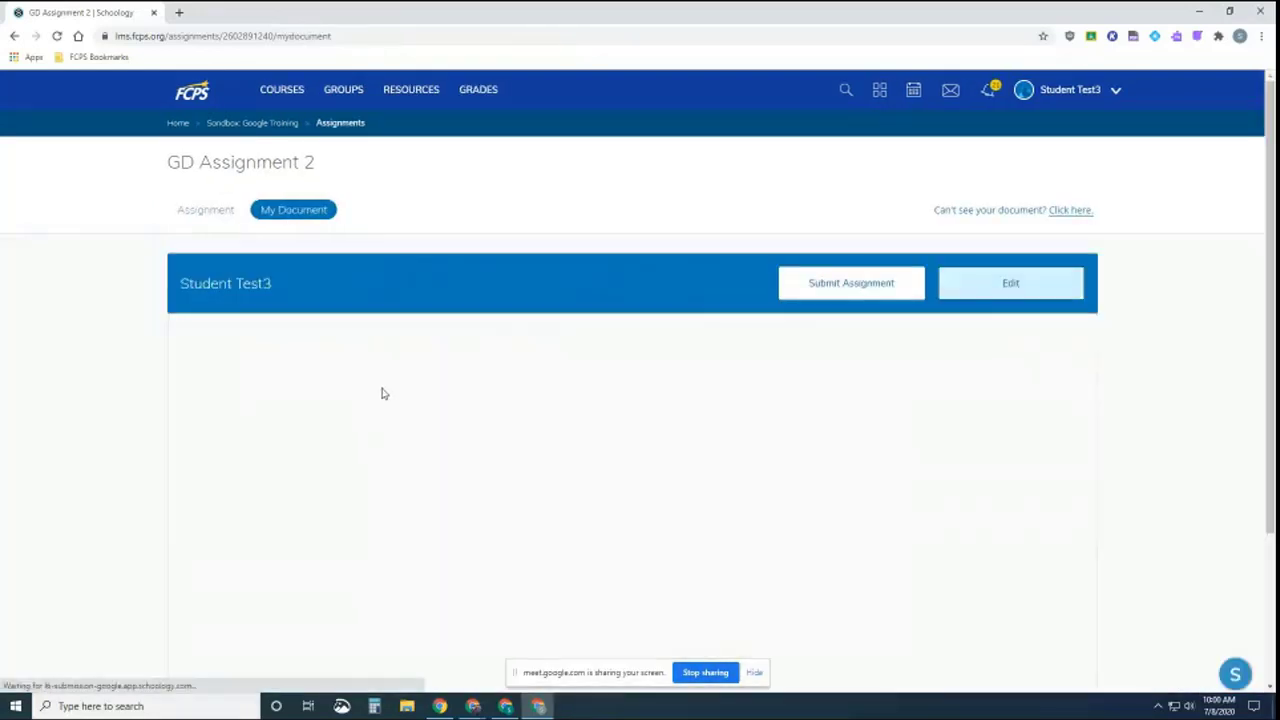
{"action": "left_click", "coordinate": [453, 486]}
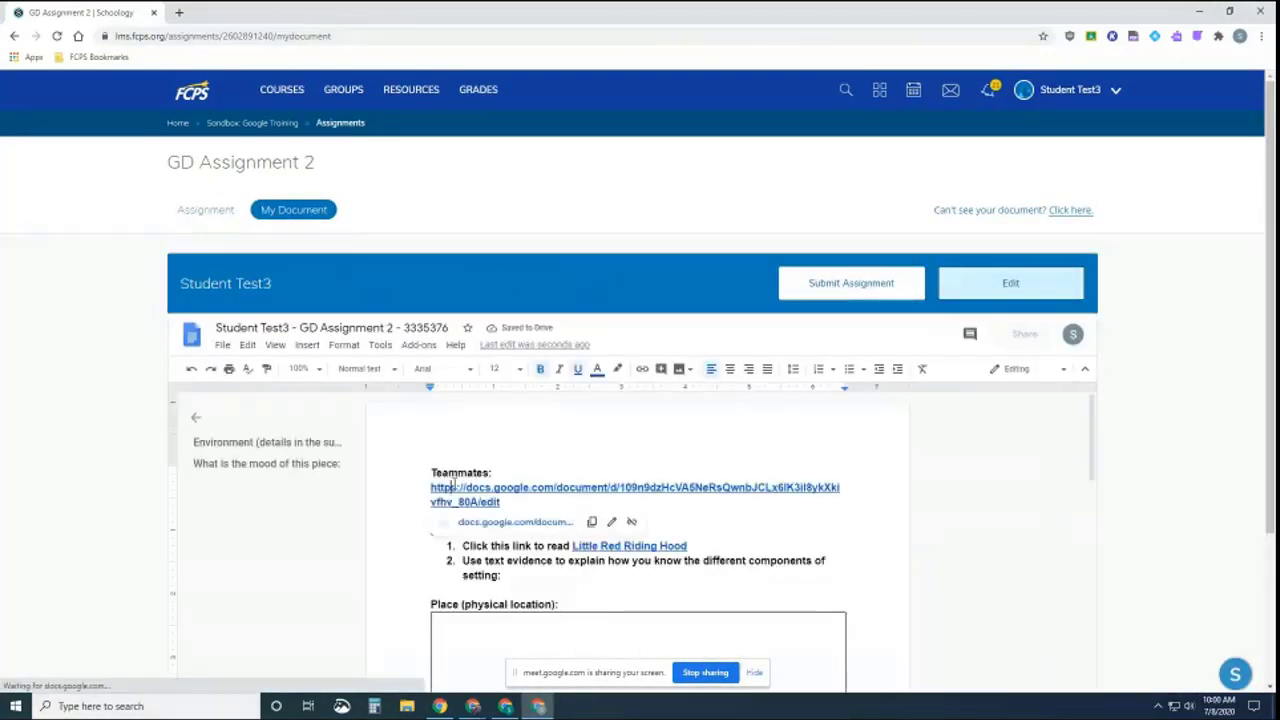
{"action": "left_click", "coordinate": [481, 521]}
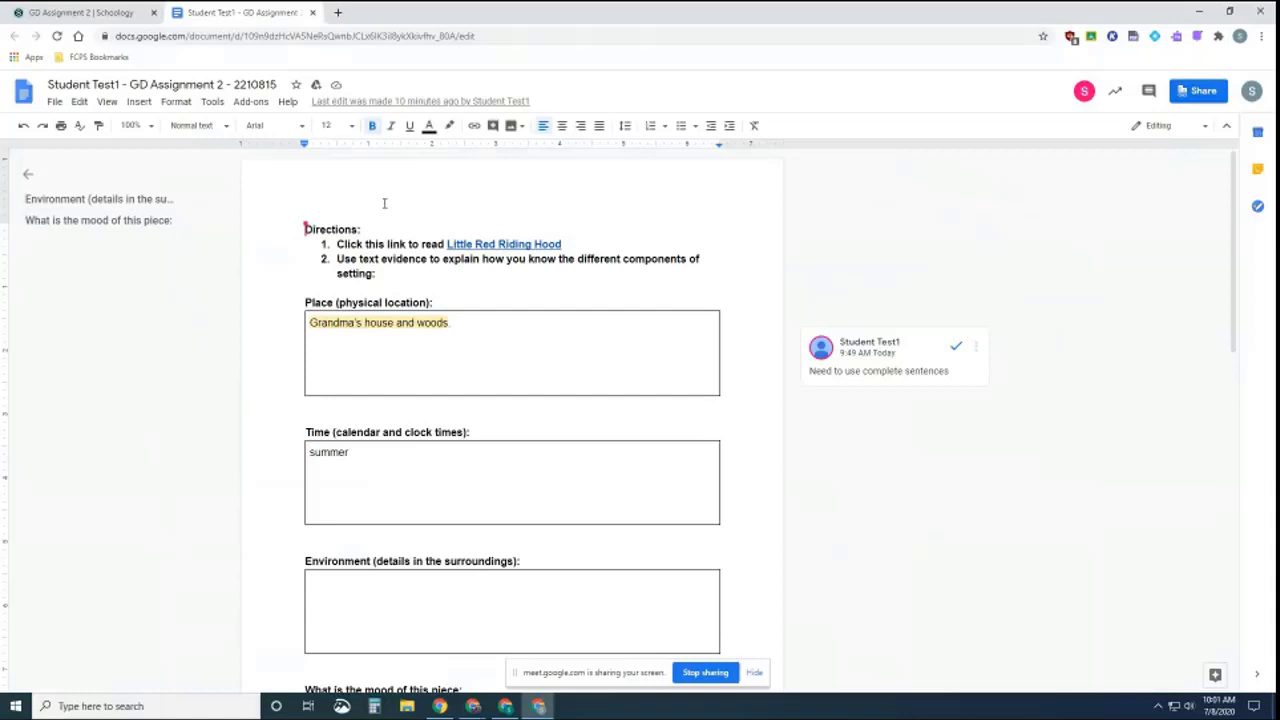
Return to the 'GD Assignment 2 | Schoology' tab
{"action": "left_click", "coordinate": [90, 13]}
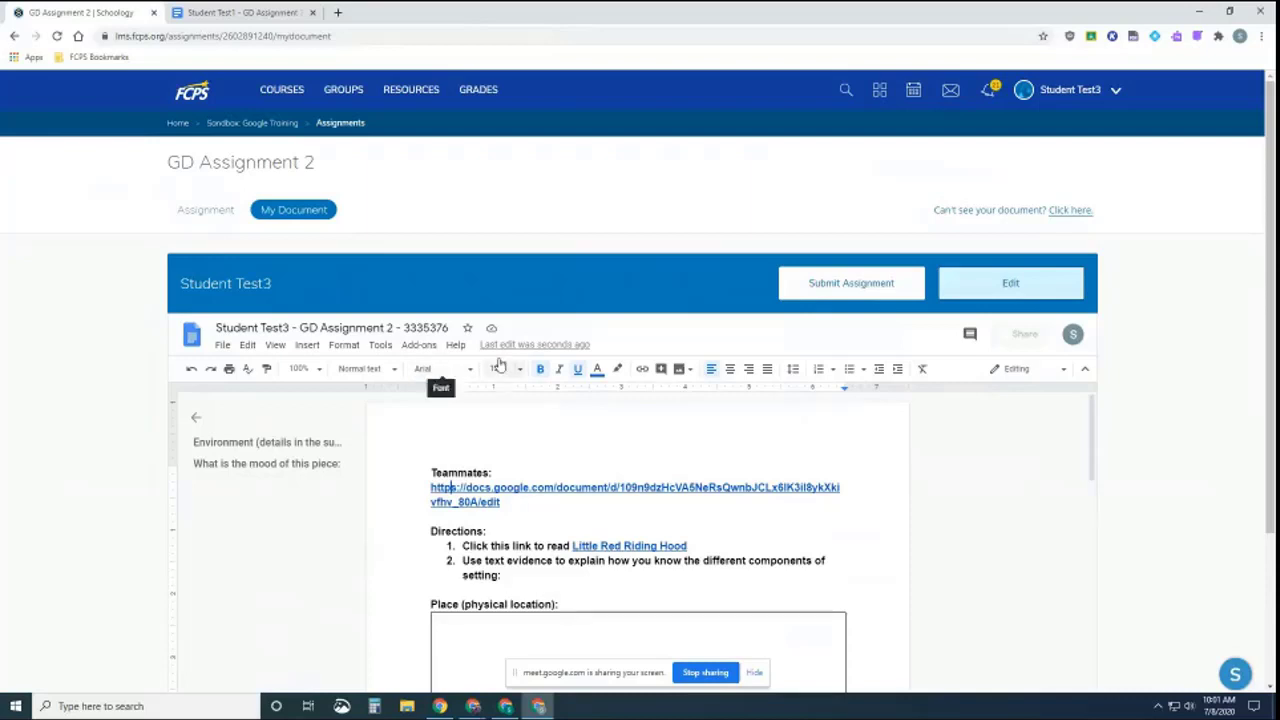
Reopen GD Assignment 2 from the Sandbox: Google Training page, then bring up the teacher's window
{"action": "left_click", "coordinate": [258, 125]}
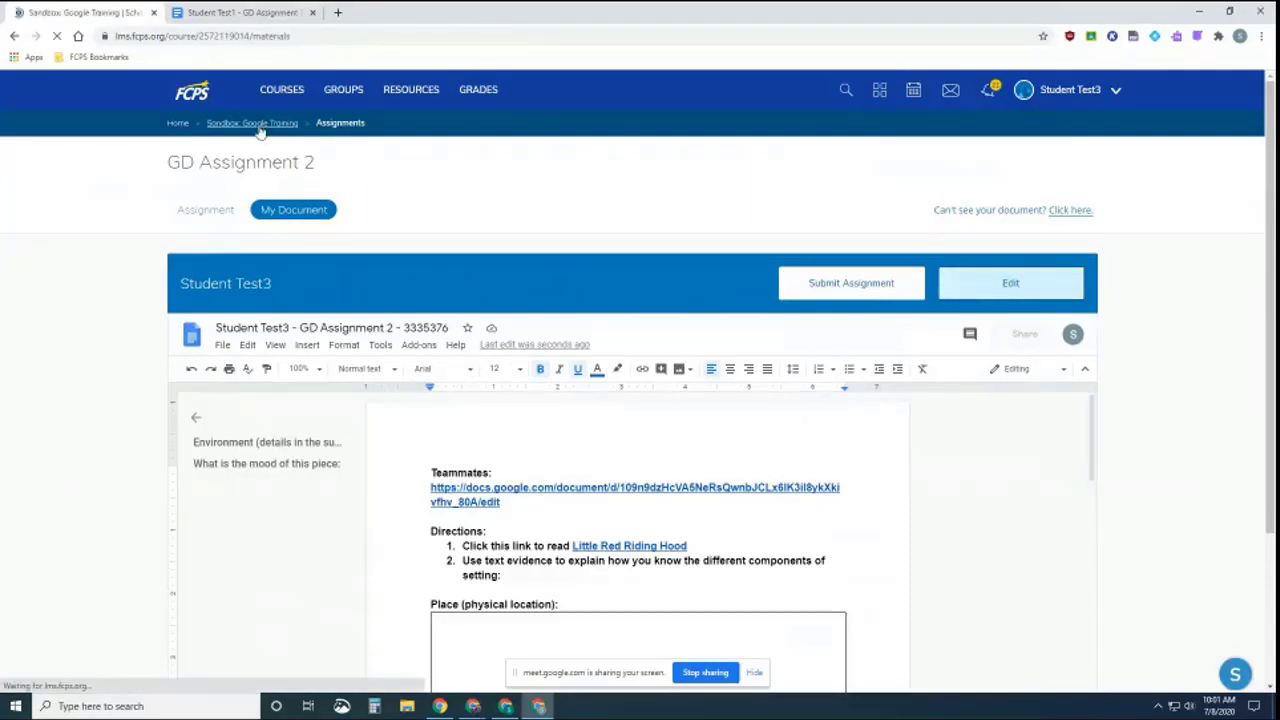
{"action": "scroll", "coordinate": [465, 485], "scroll_direction": "down", "scroll_amount": 1}
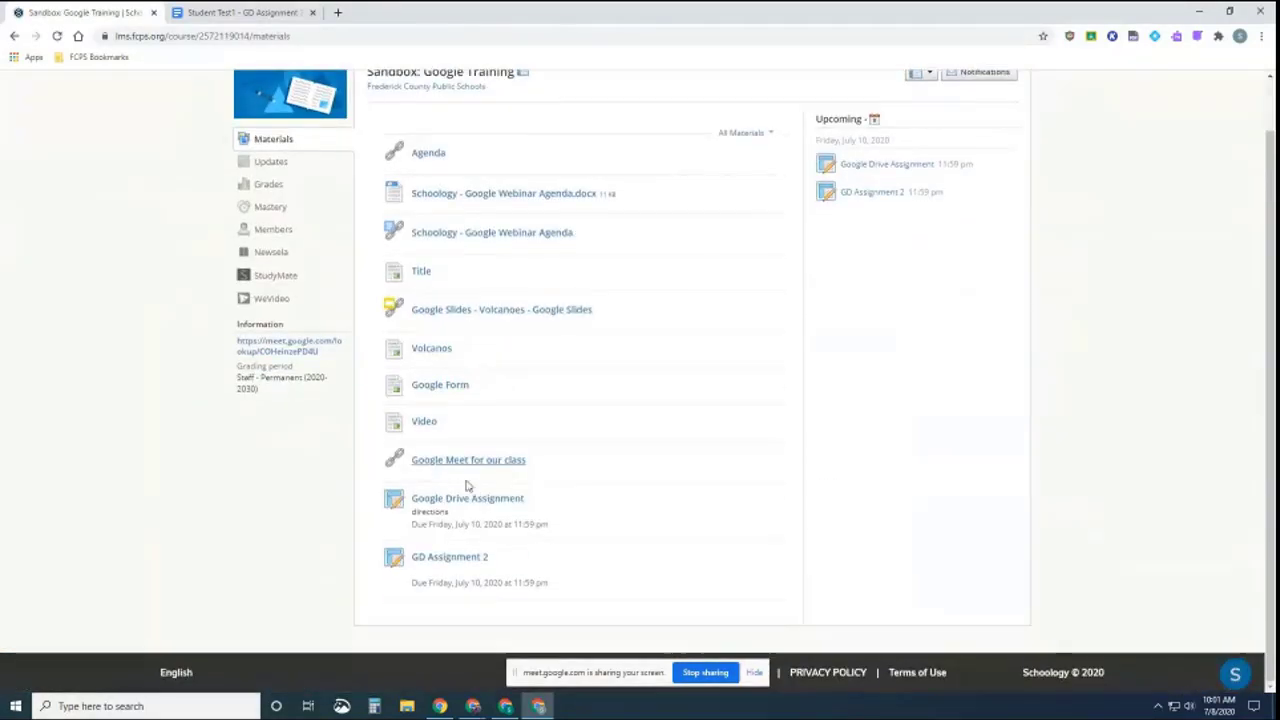
{"action": "left_click", "coordinate": [462, 558]}
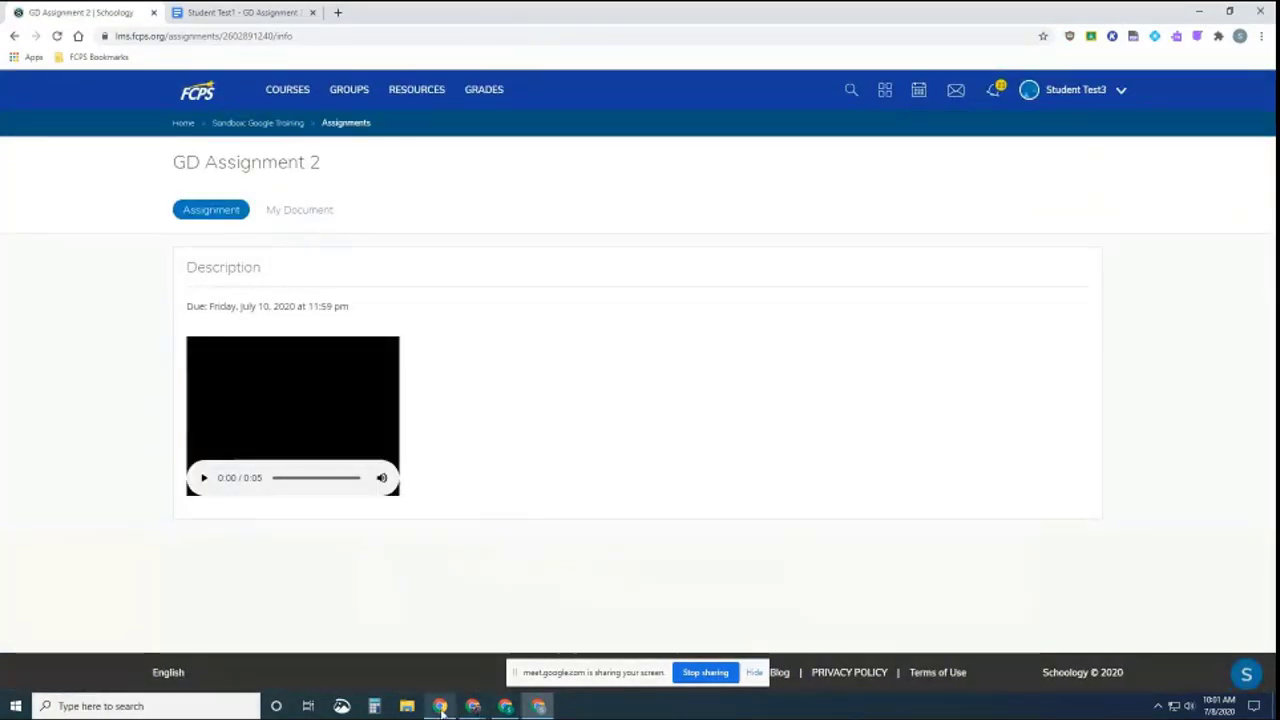
{"action": "mouse_move", "coordinate": [468, 704]}
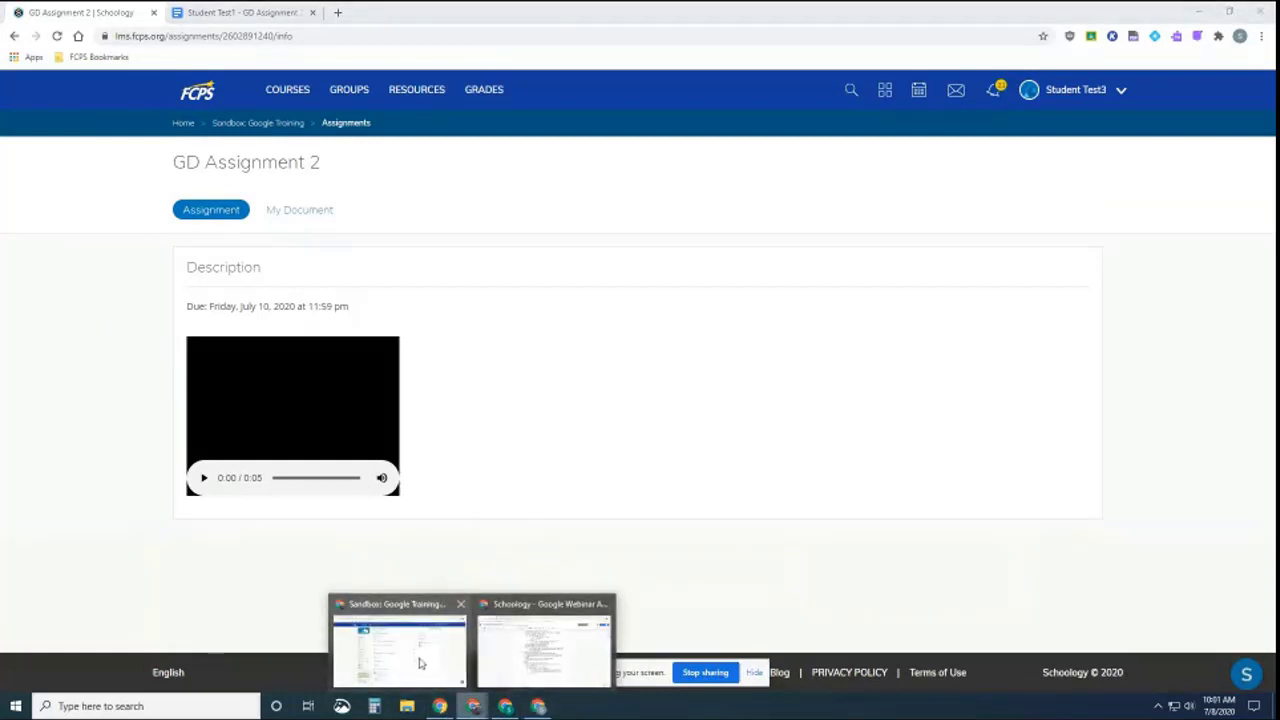
{"action": "mouse_move", "coordinate": [420, 663]}
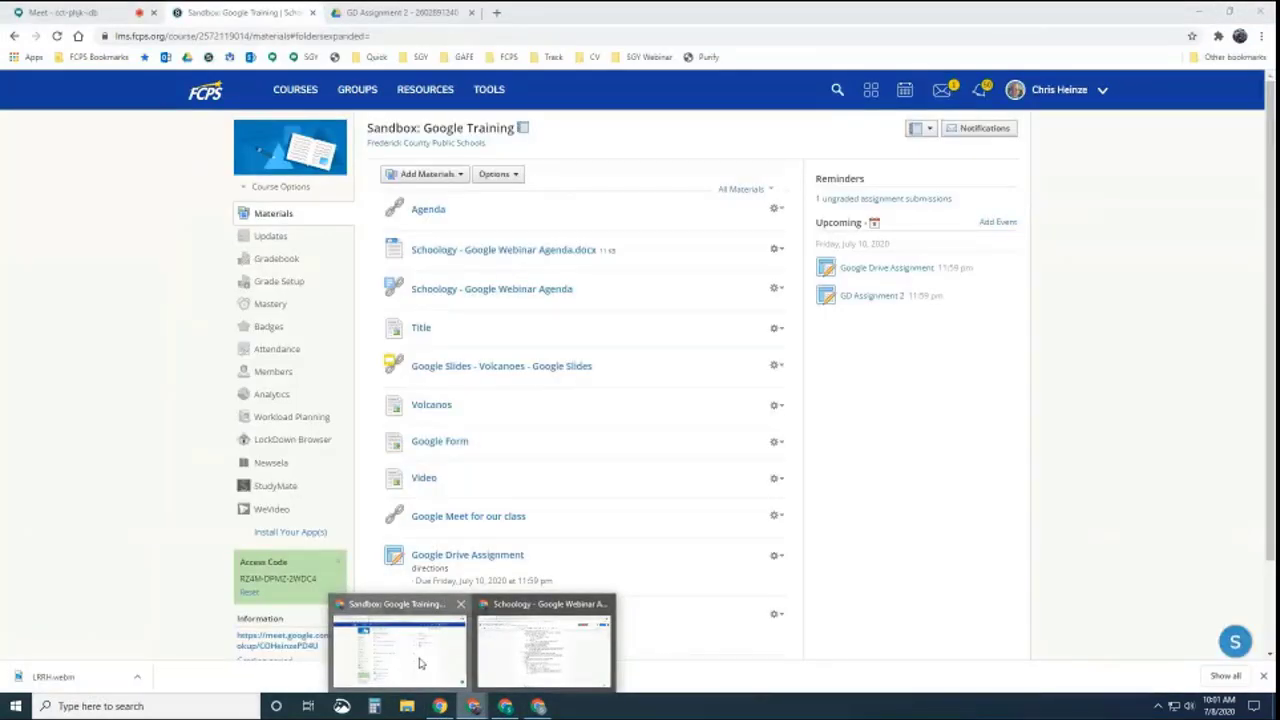
{"action": "left_click", "coordinate": [420, 663]}
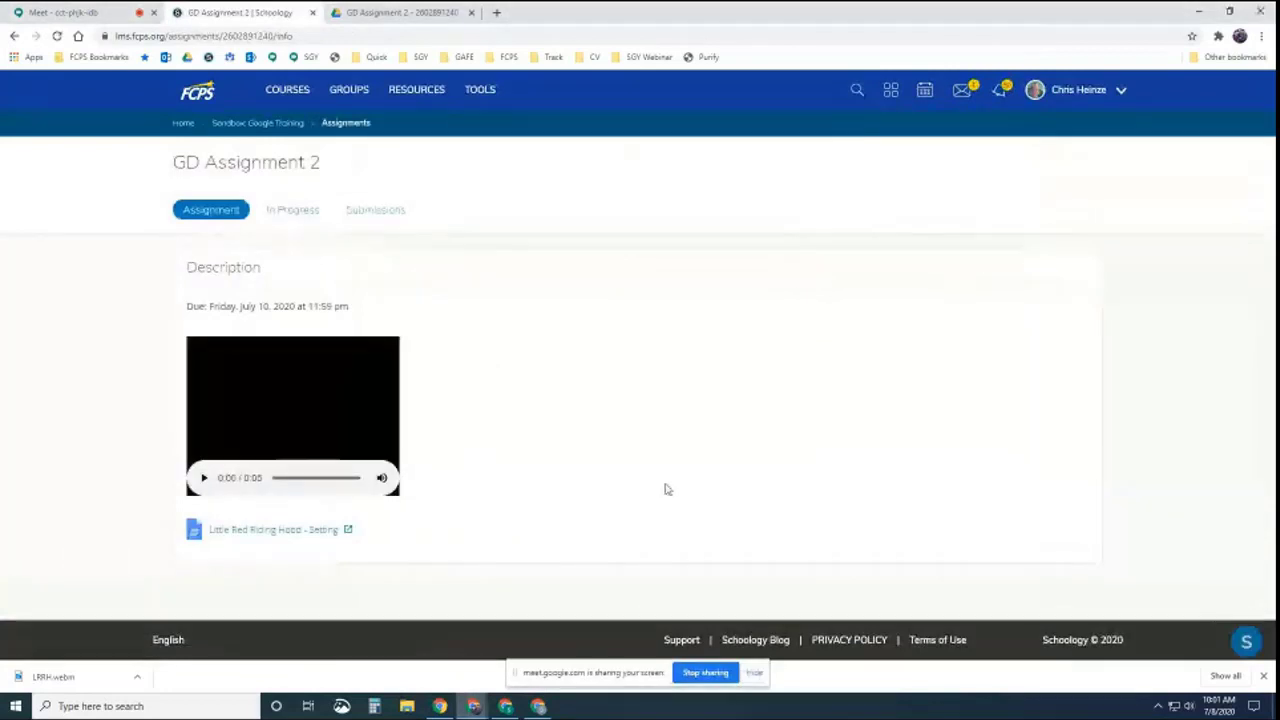
Open the Little Red Riding Hood - Setting template and add a 'Teammates' line above Directions
{"action": "left_click", "coordinate": [267, 537]}
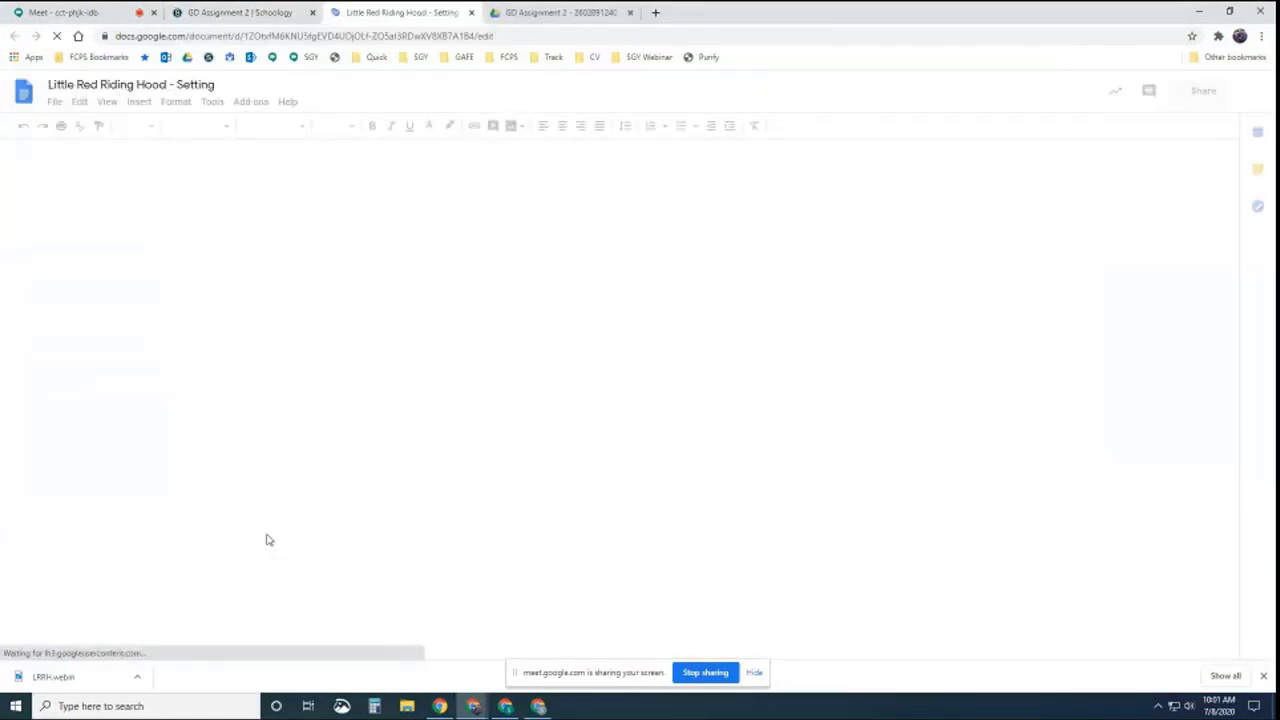
{"action": "key", "text": "Return"}
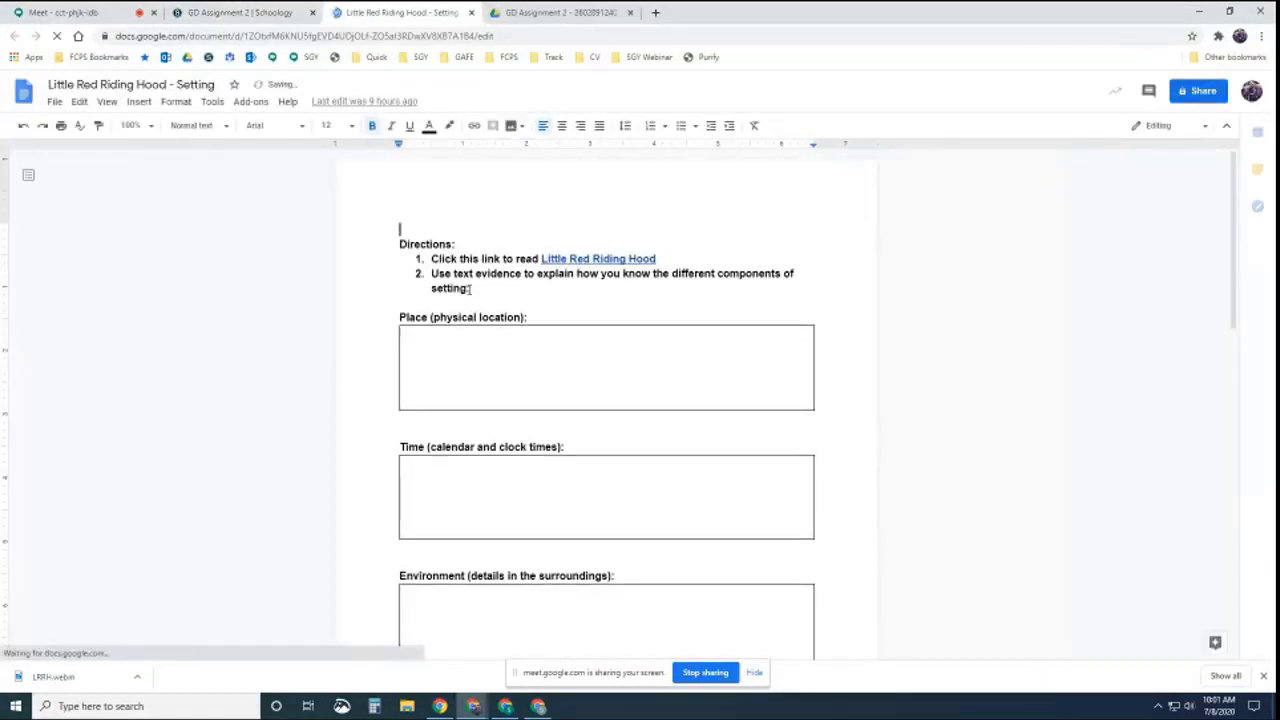
{"action": "key", "text": "Return"}
{"action": "key", "text": "Up"}
{"action": "type", "text": "T"}
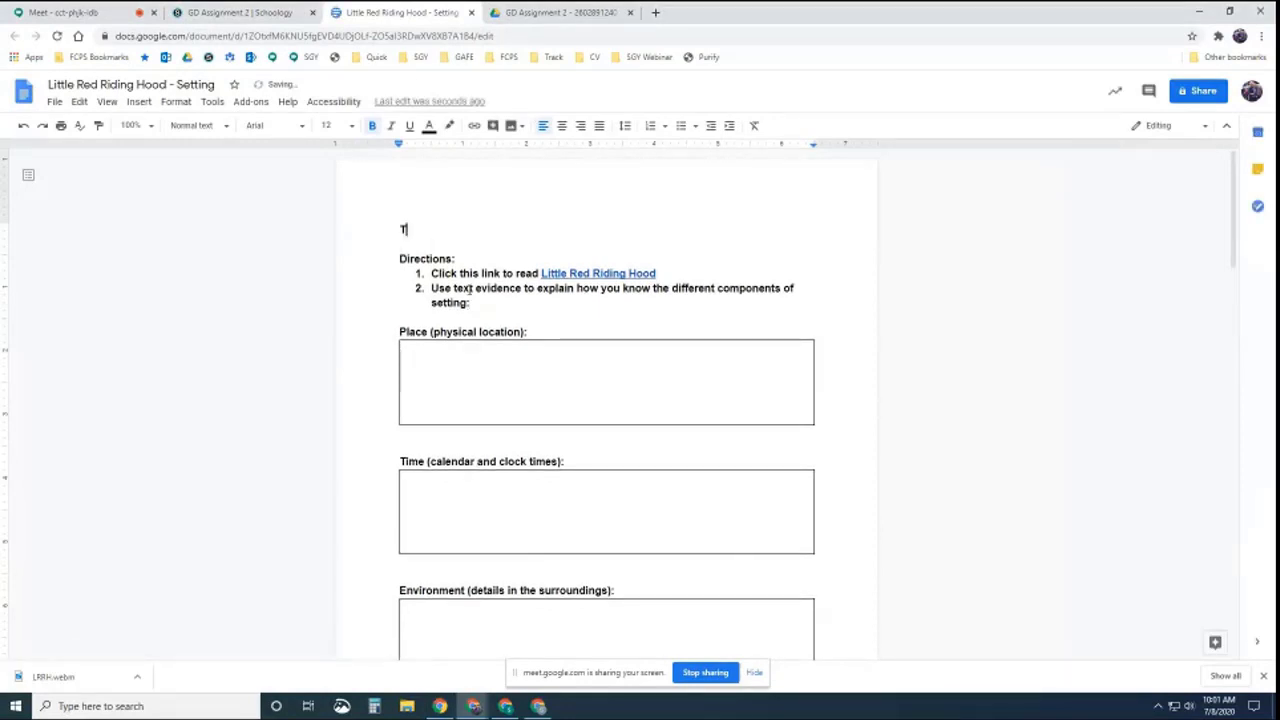
{"action": "type", "text": "eammates"}
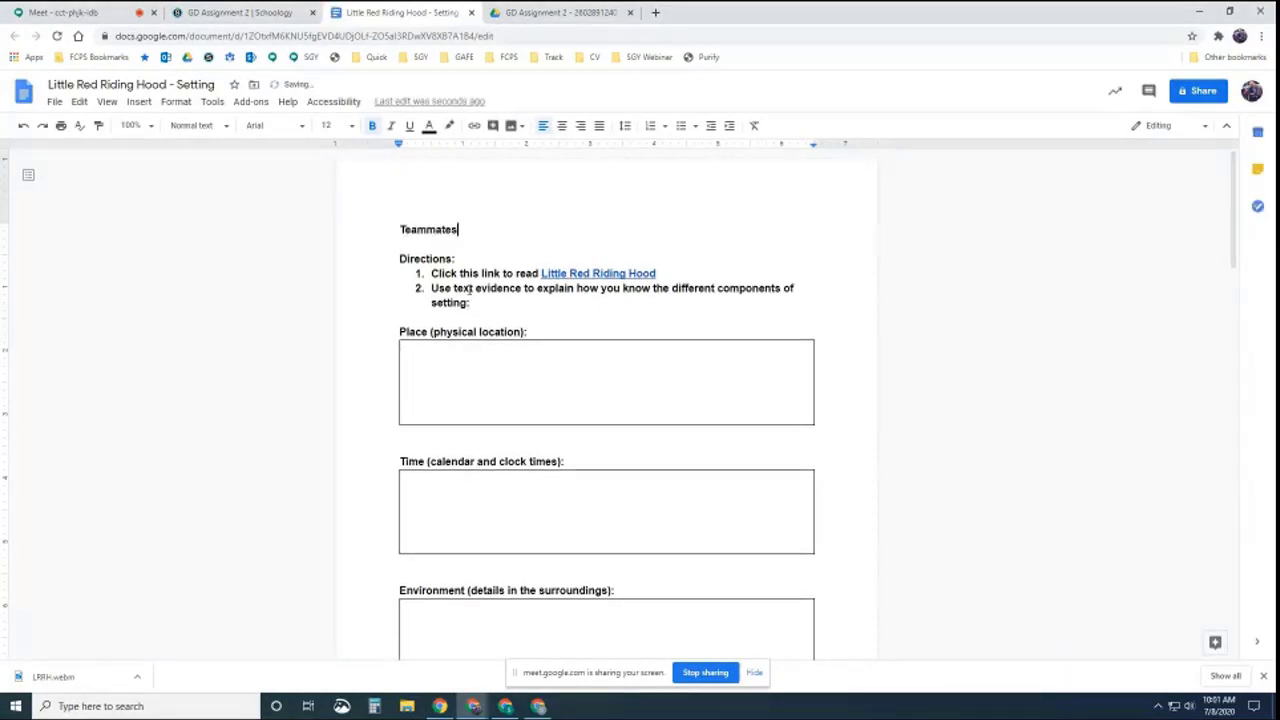
{"action": "key", "text": "Return"}
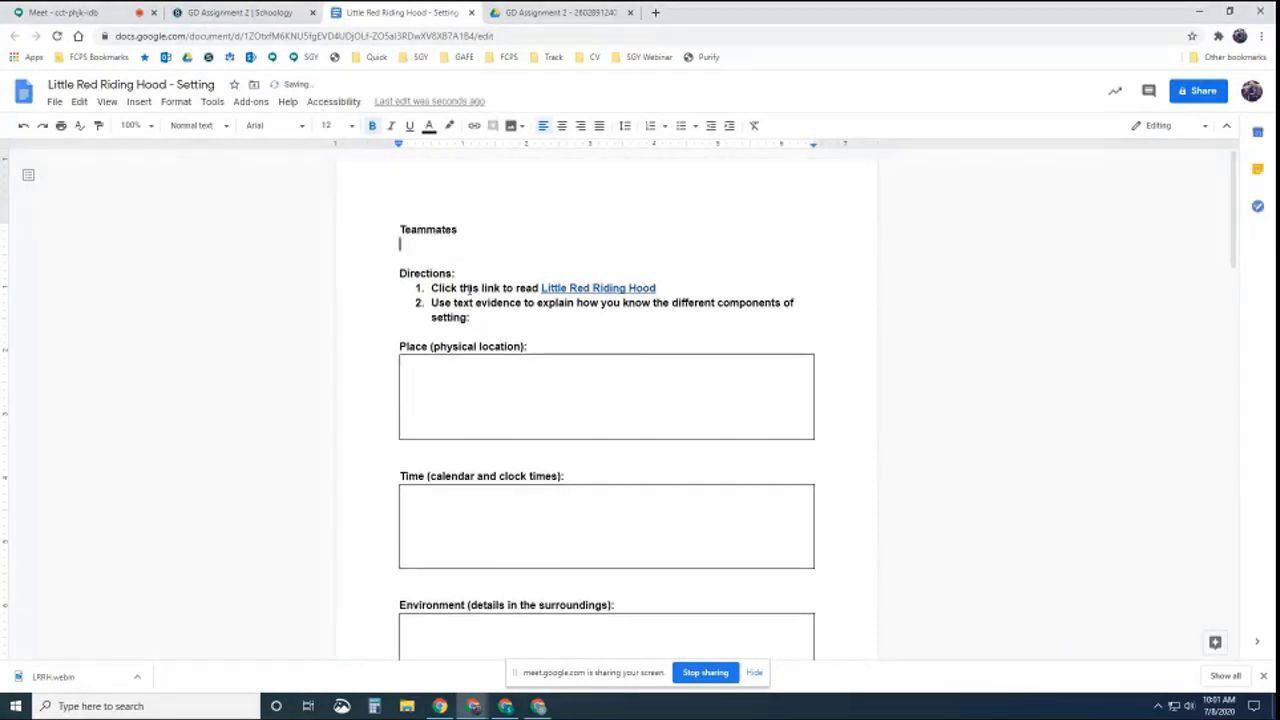
Insert a 1x1 table under Teammates, delete the extra blank line, and close the template
{"action": "left_click", "coordinate": [143, 104]}
{"action": "mouse_move", "coordinate": [166, 146]}
{"action": "left_click", "coordinate": [274, 152]}
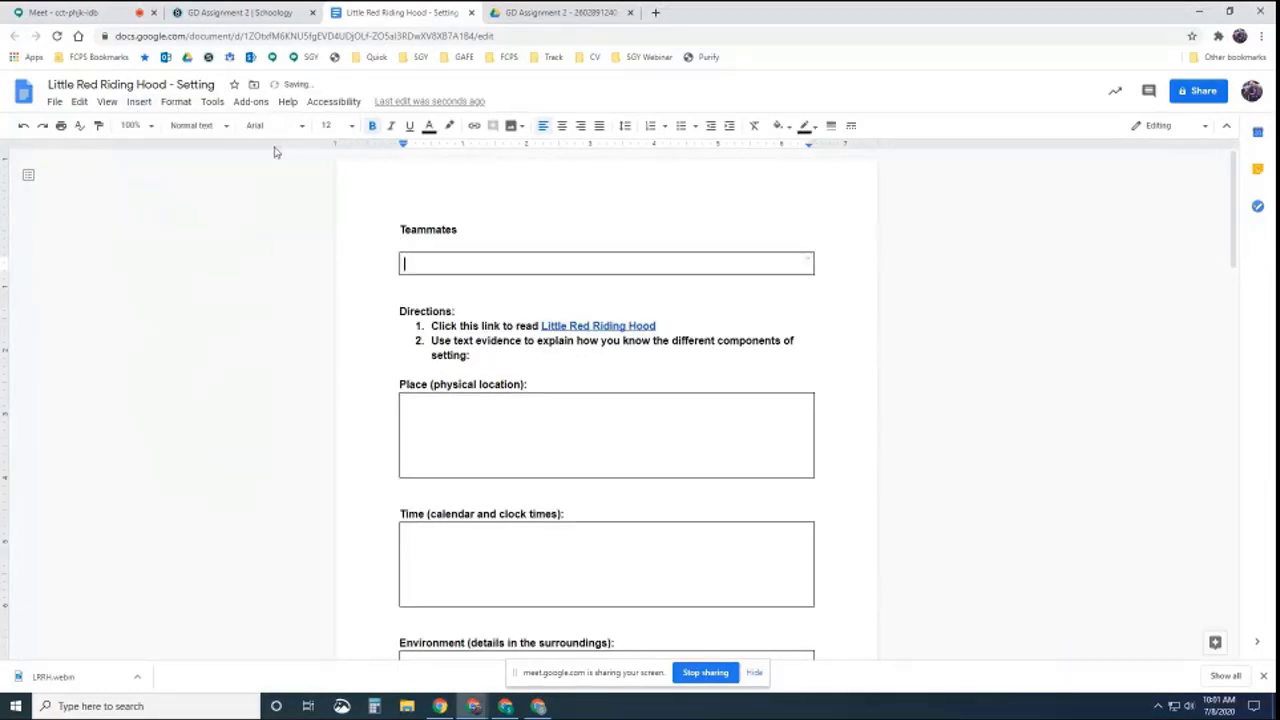
{"action": "left_click", "coordinate": [431, 243]}
{"action": "key", "text": "BackSpace"}
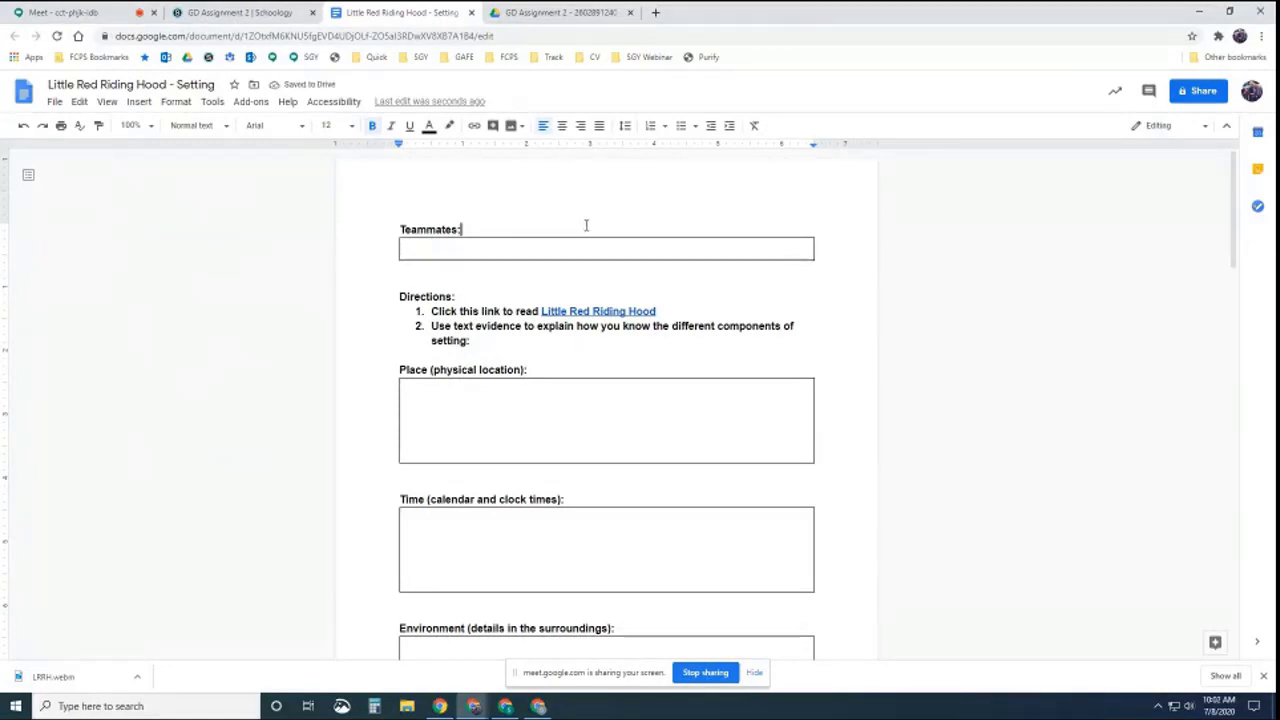
{"action": "left_click", "coordinate": [471, 13]}
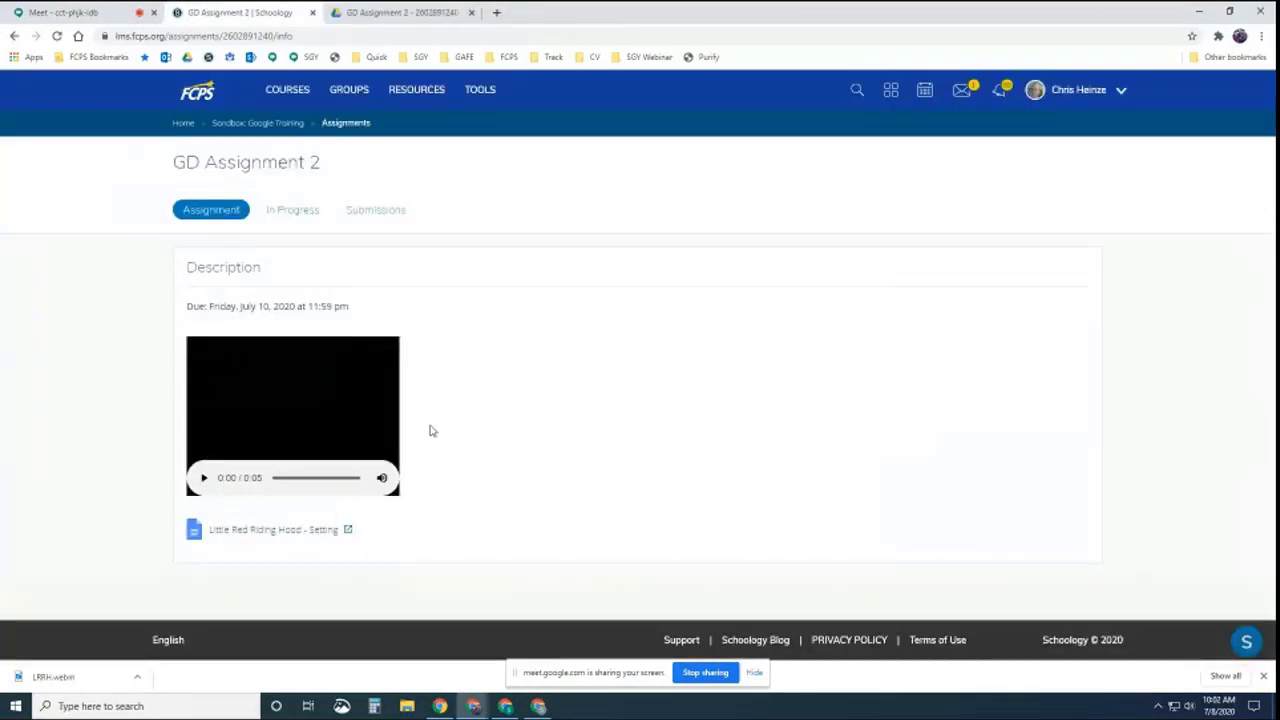
View the first student's document, then open a Chrome window for another student account
{"action": "left_click", "coordinate": [539, 706]}
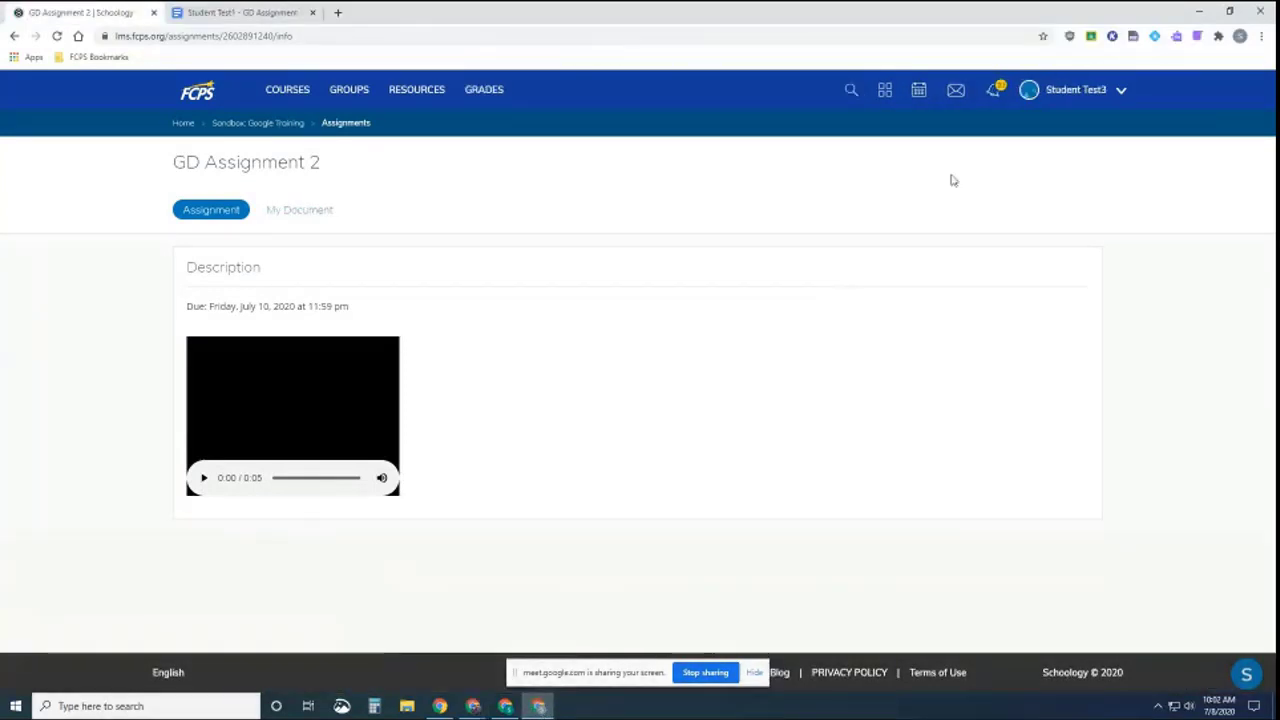
{"action": "left_click", "coordinate": [288, 211]}
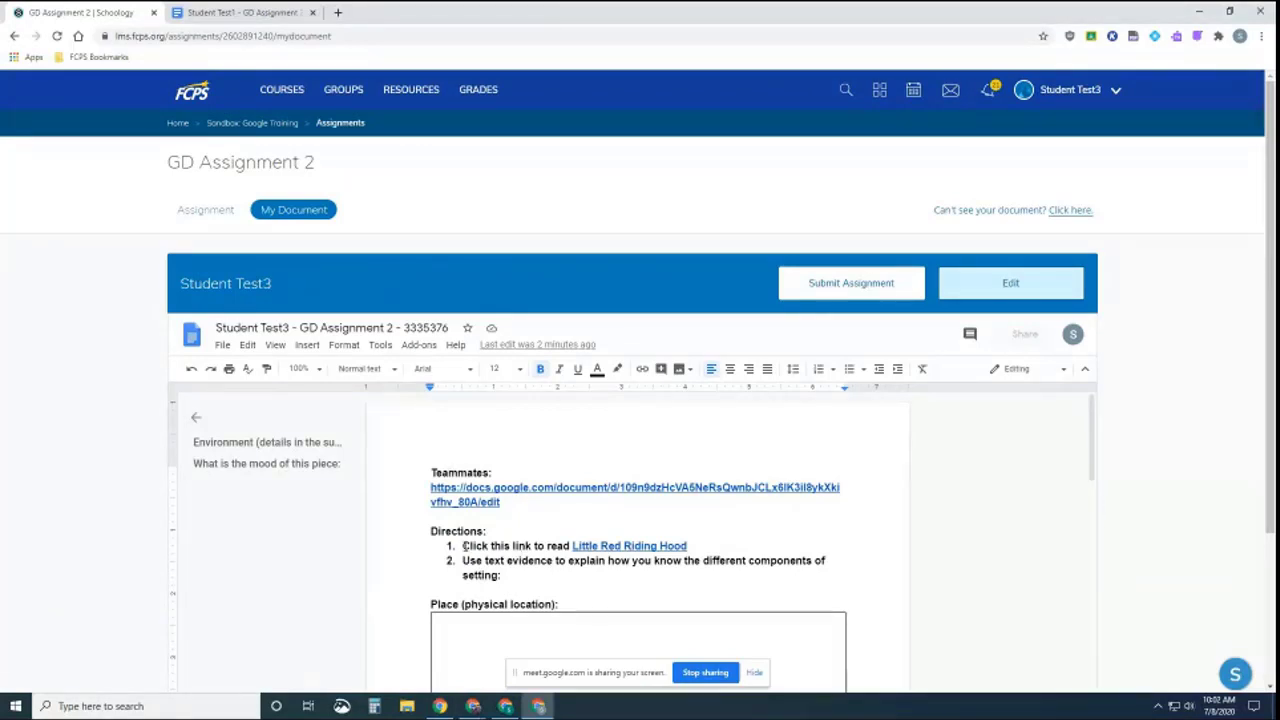
{"action": "left_click", "coordinate": [1239, 37]}
{"action": "left_click", "coordinate": [1126, 449]}
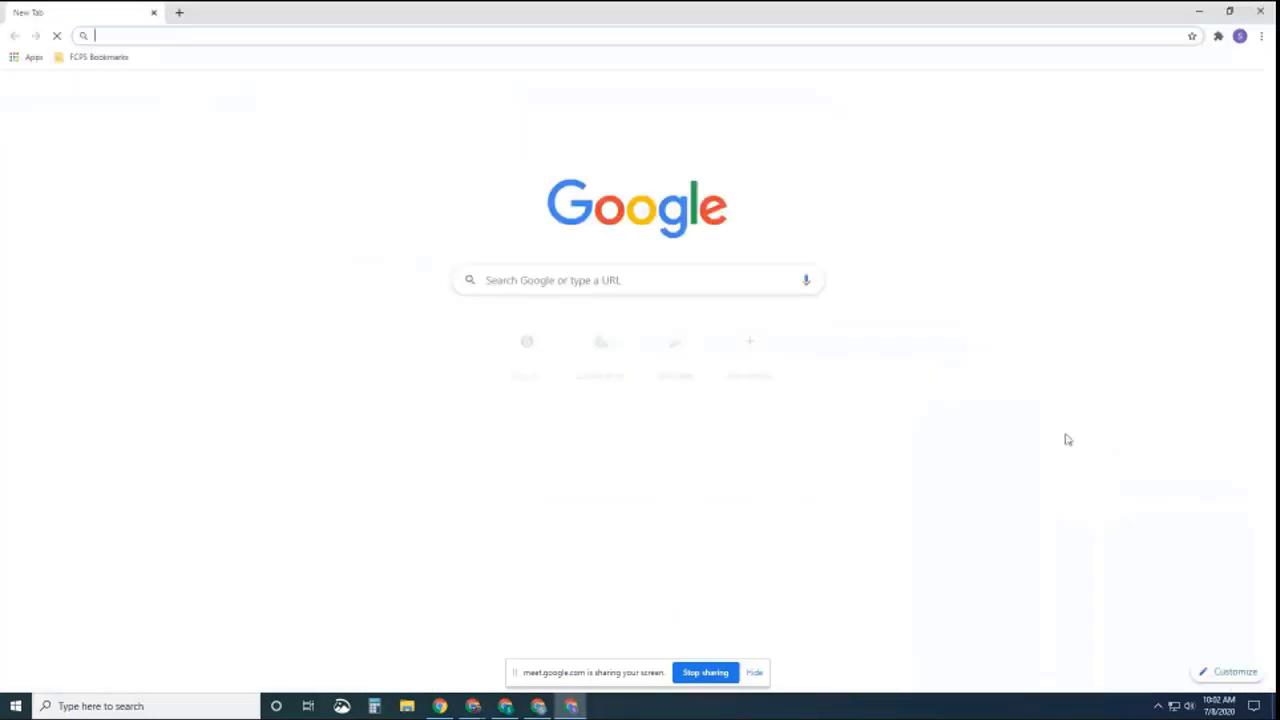
Go to Schoology, open Sandbox Google Training > GD Assignment 2, and view this student's copy
{"action": "left_click", "coordinate": [526, 342]}
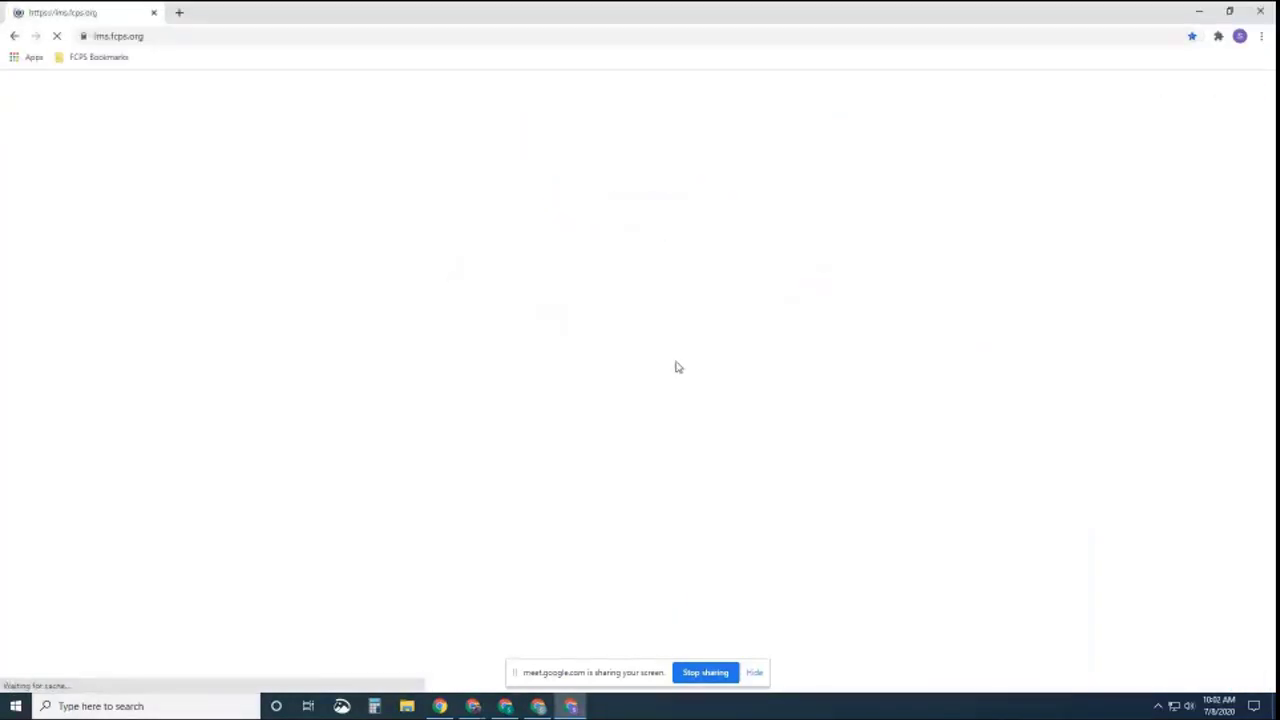
{"action": "left_click", "coordinate": [295, 89]}
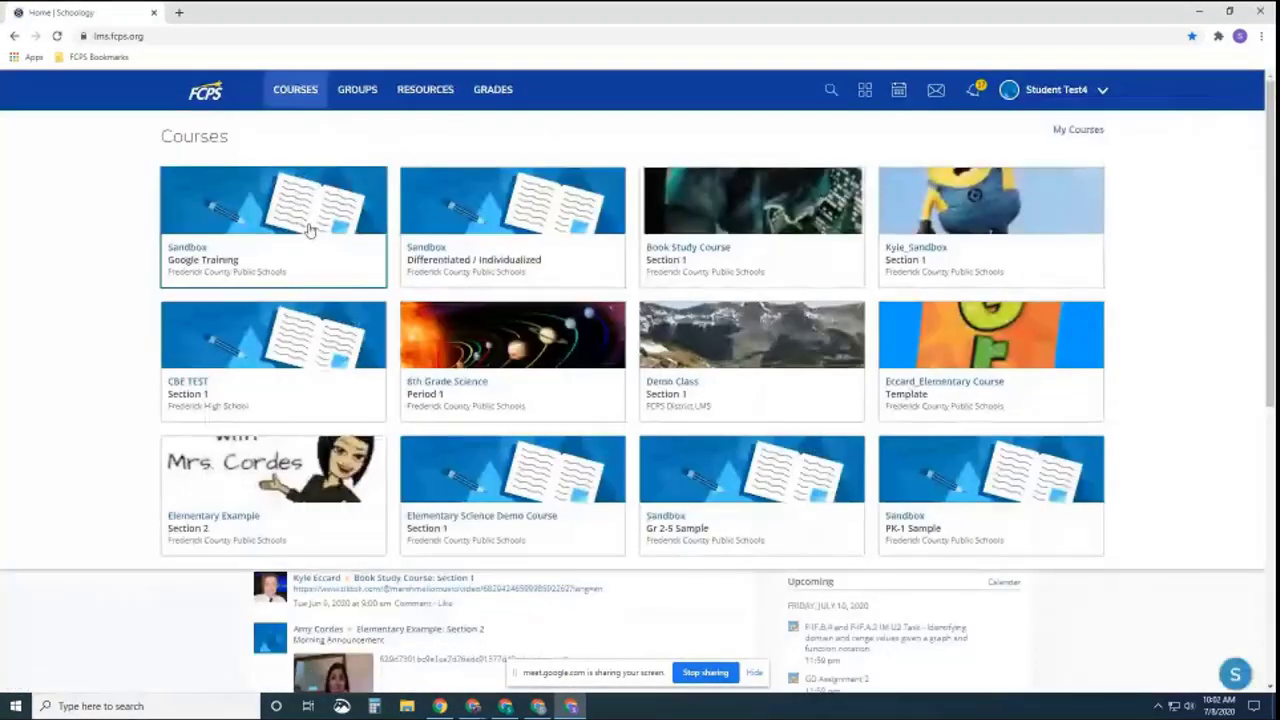
{"action": "left_click", "coordinate": [310, 231]}
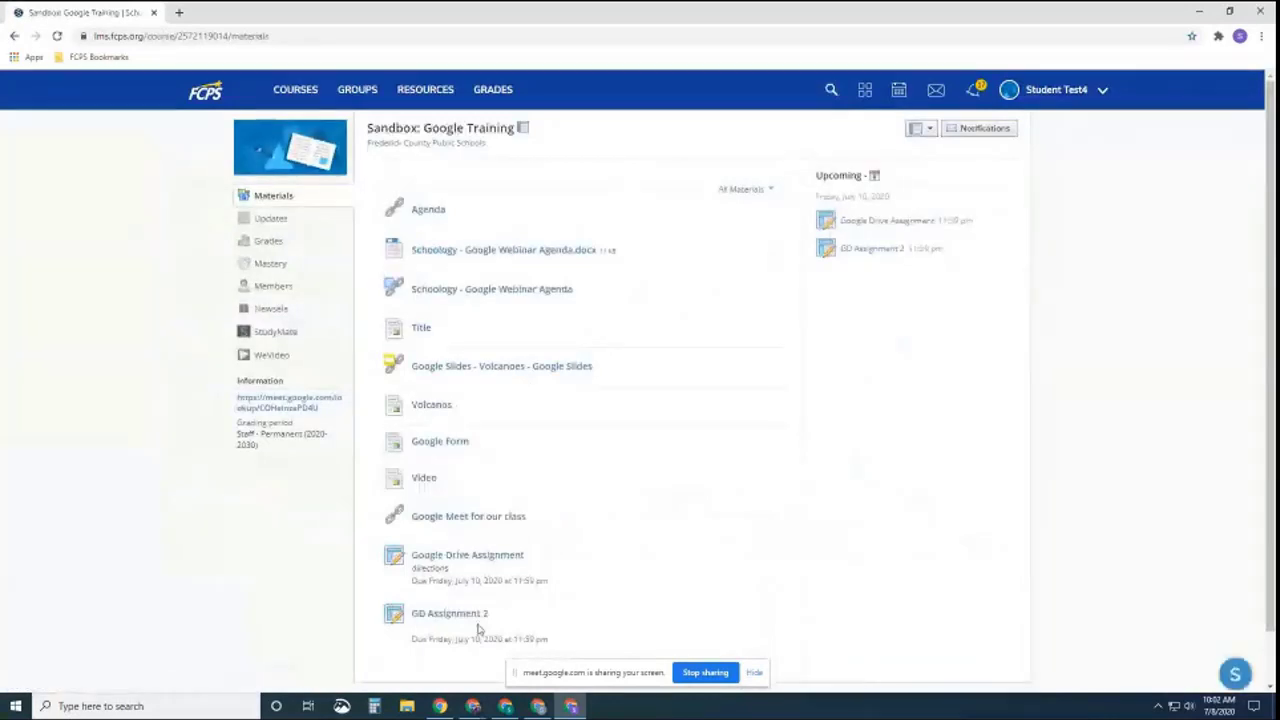
{"action": "left_click", "coordinate": [477, 621]}
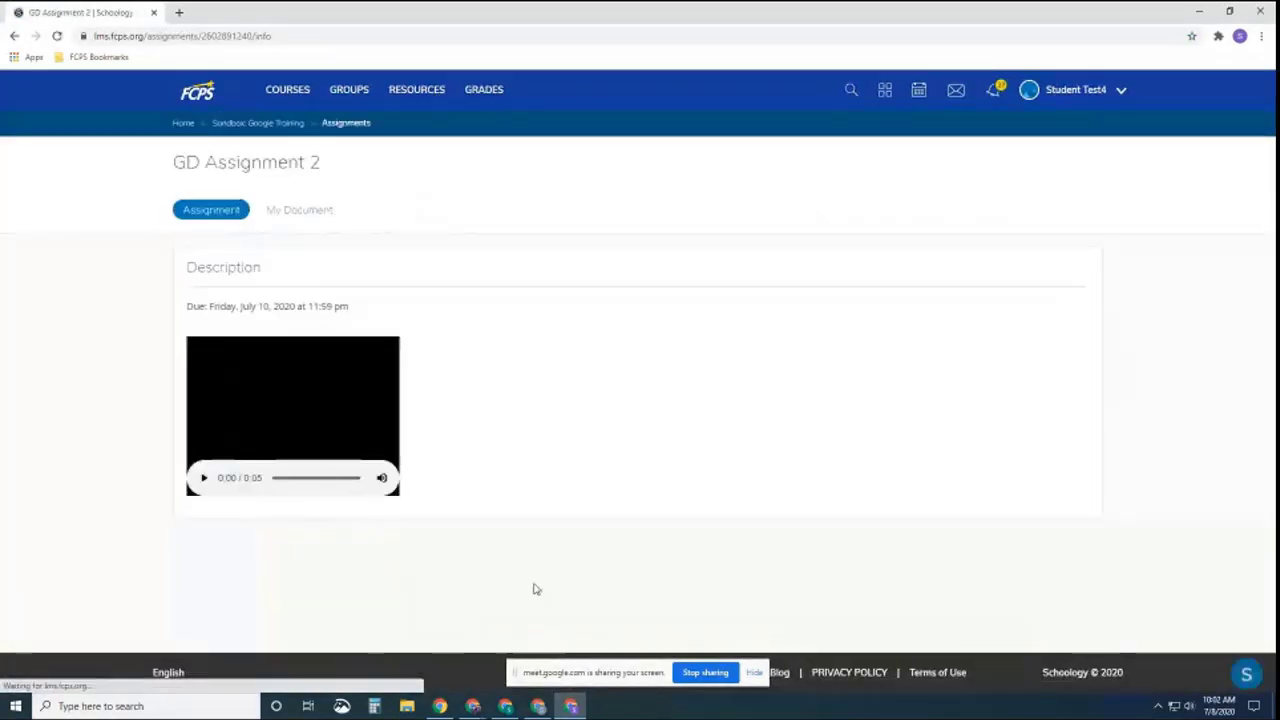
{"action": "left_click", "coordinate": [294, 210]}
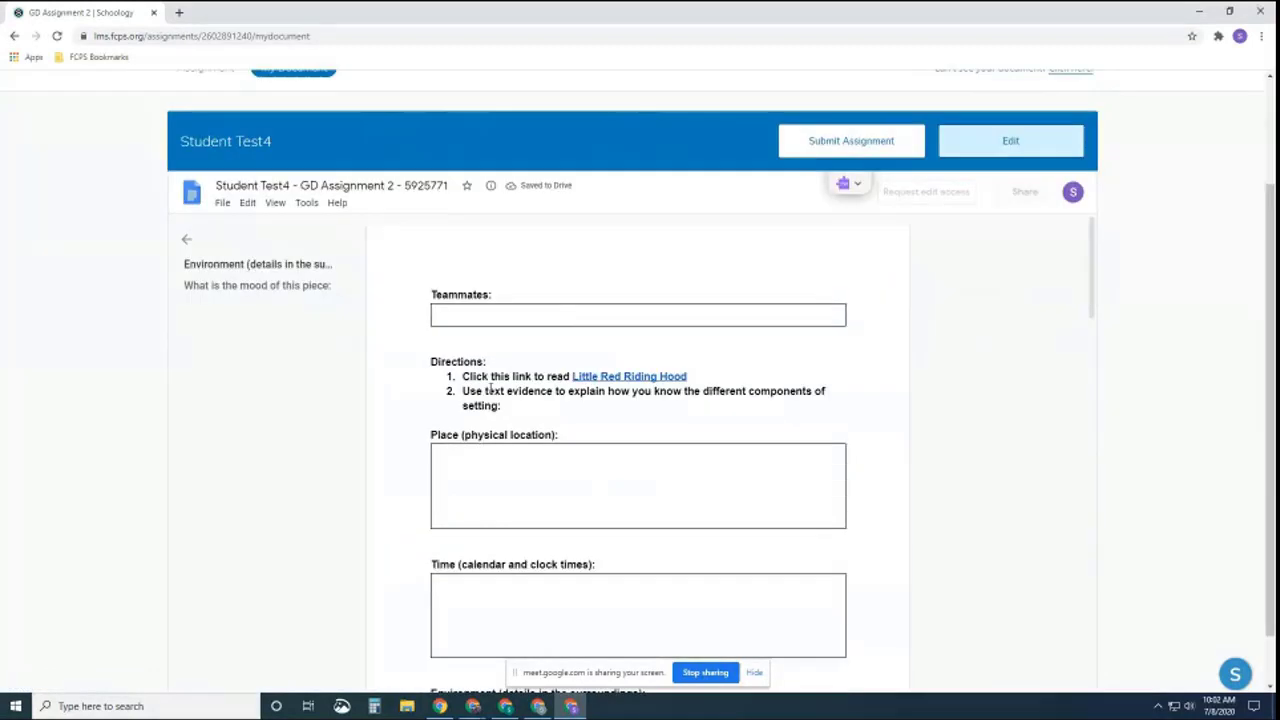
Hide the outline panel so the Teammates: heading and empty table are visible
{"action": "left_click", "coordinate": [187, 245]}
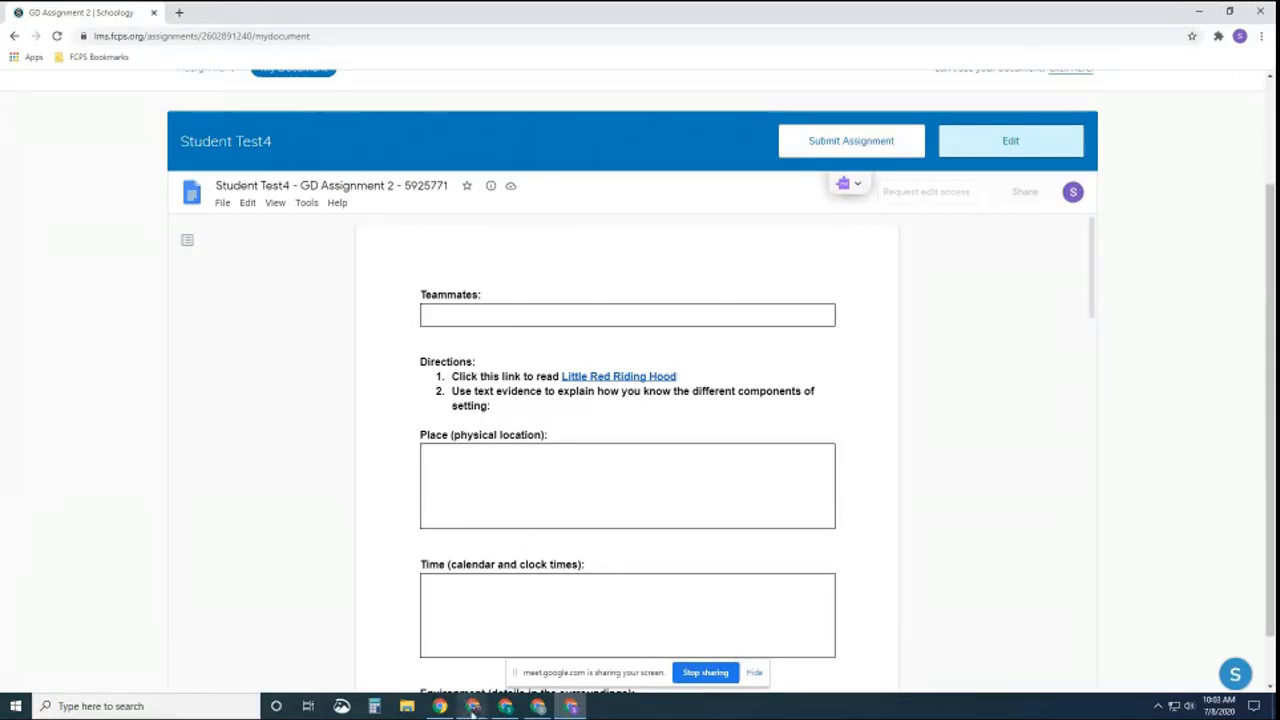
{"action": "mouse_move", "coordinate": [473, 706]}
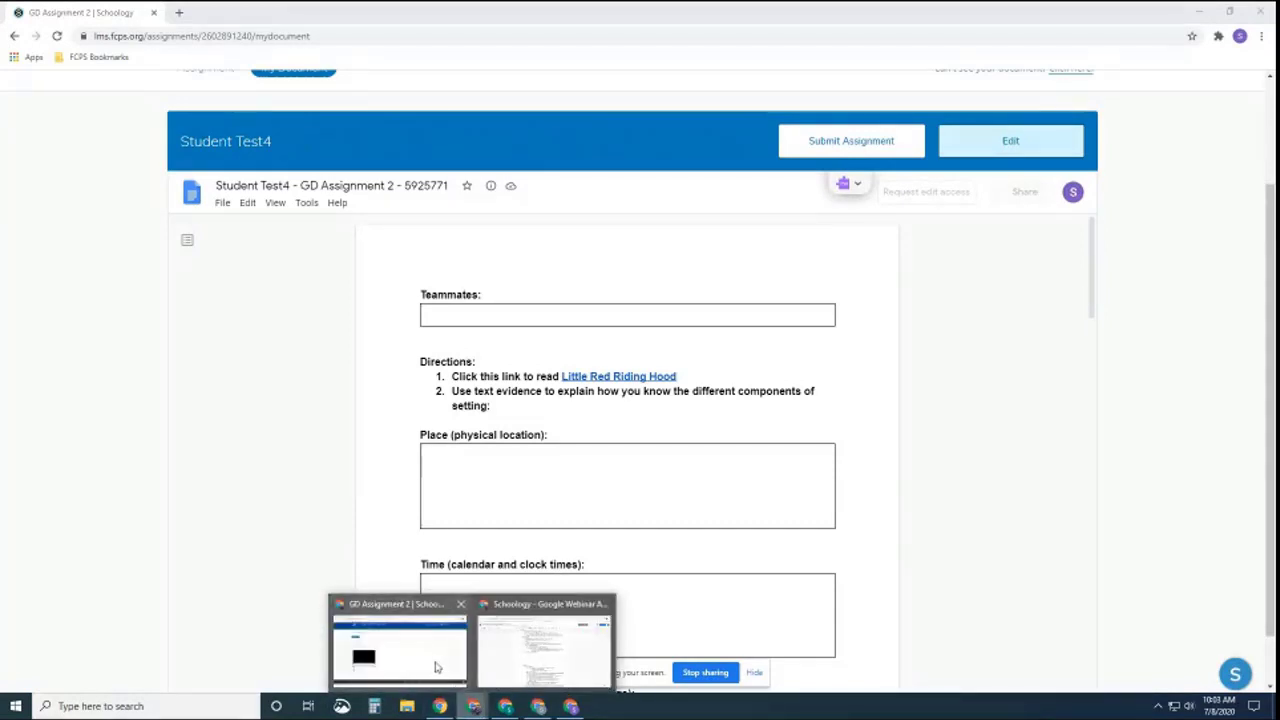
Bring the teacher's window forward and return to the Sandbox: Google Training materials list showing GD Assignment 2
{"action": "left_click", "coordinate": [440, 668]}
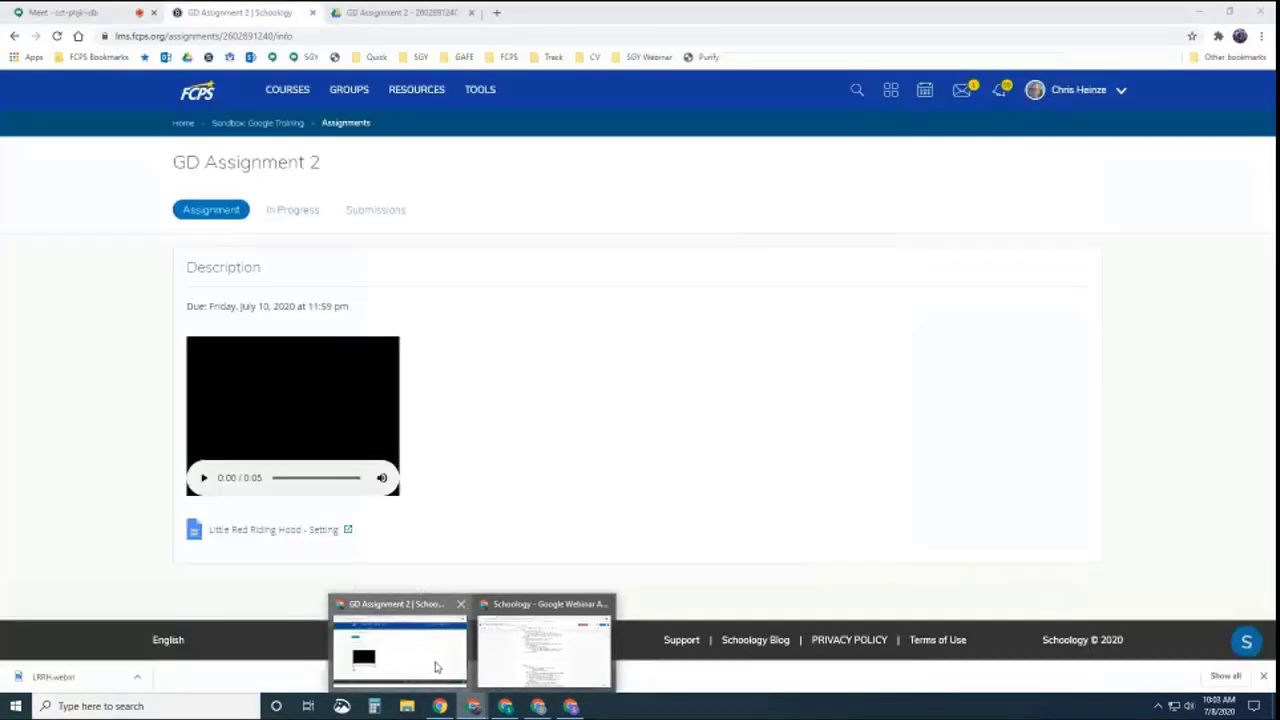
{"action": "left_click", "coordinate": [243, 123]}
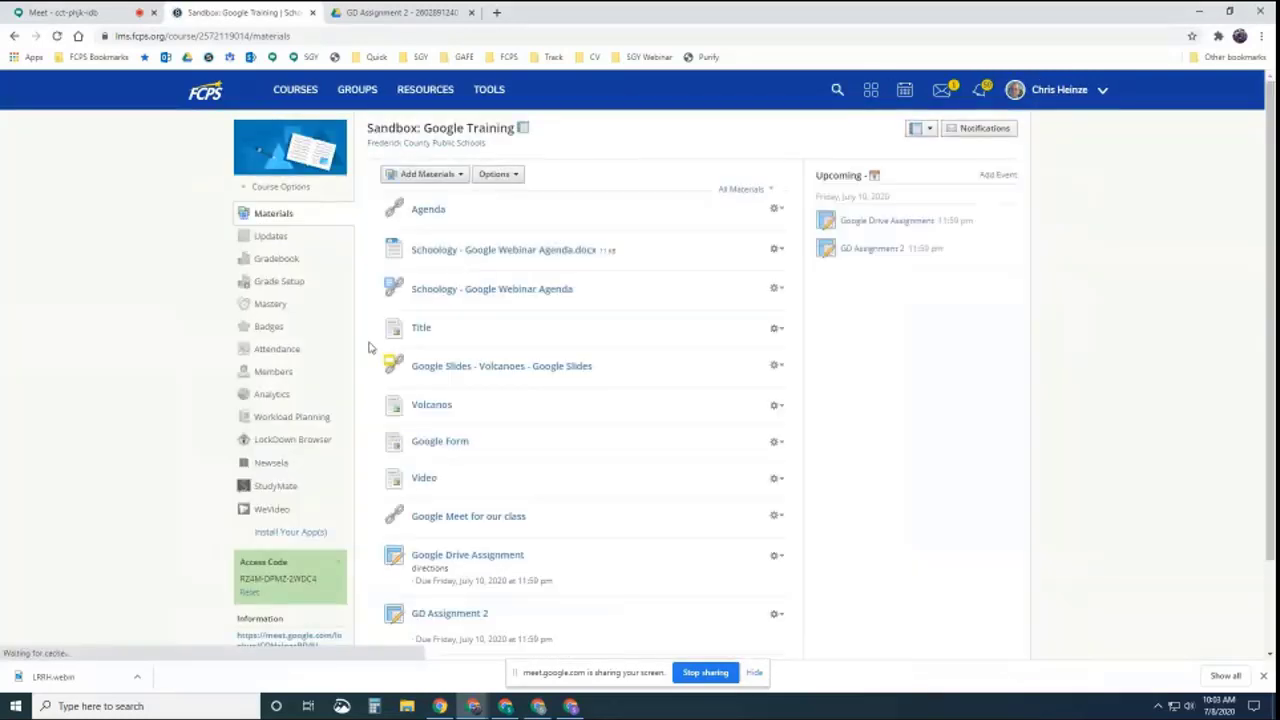
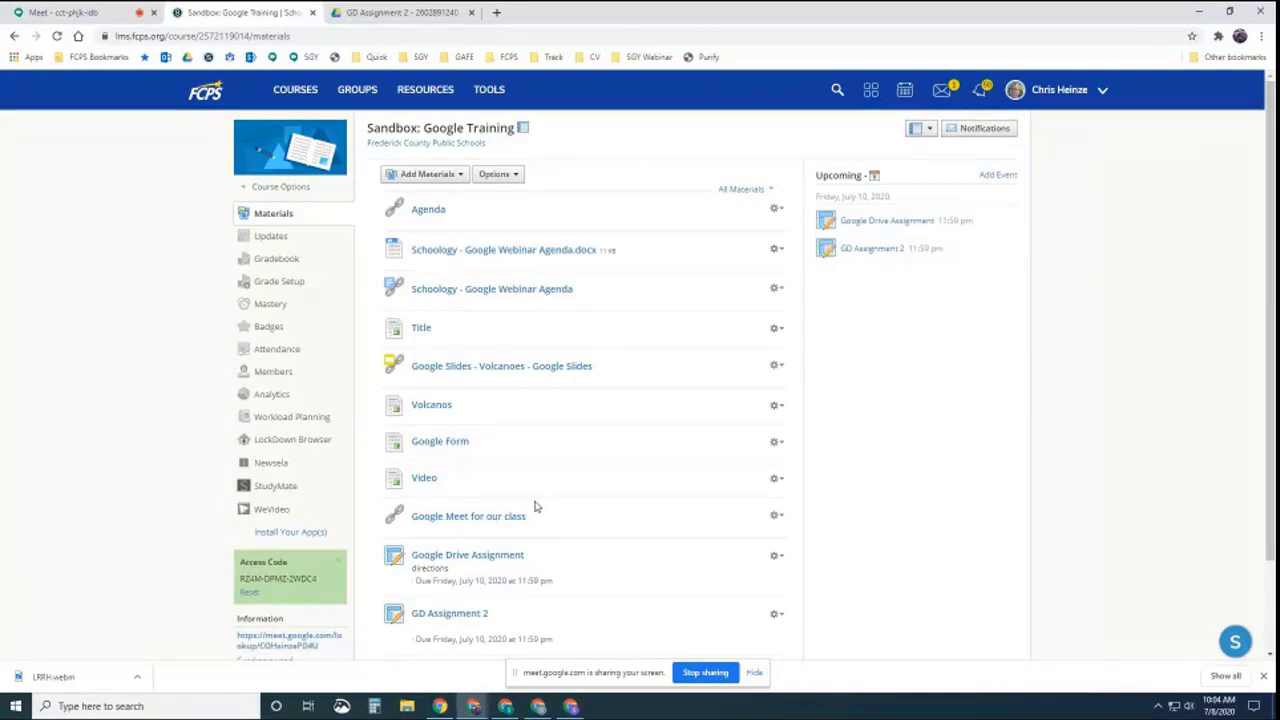
Switch from the Schoology course materials to the GD Assignment 2 Google Drive folder
{"action": "left_click", "coordinate": [398, 14]}
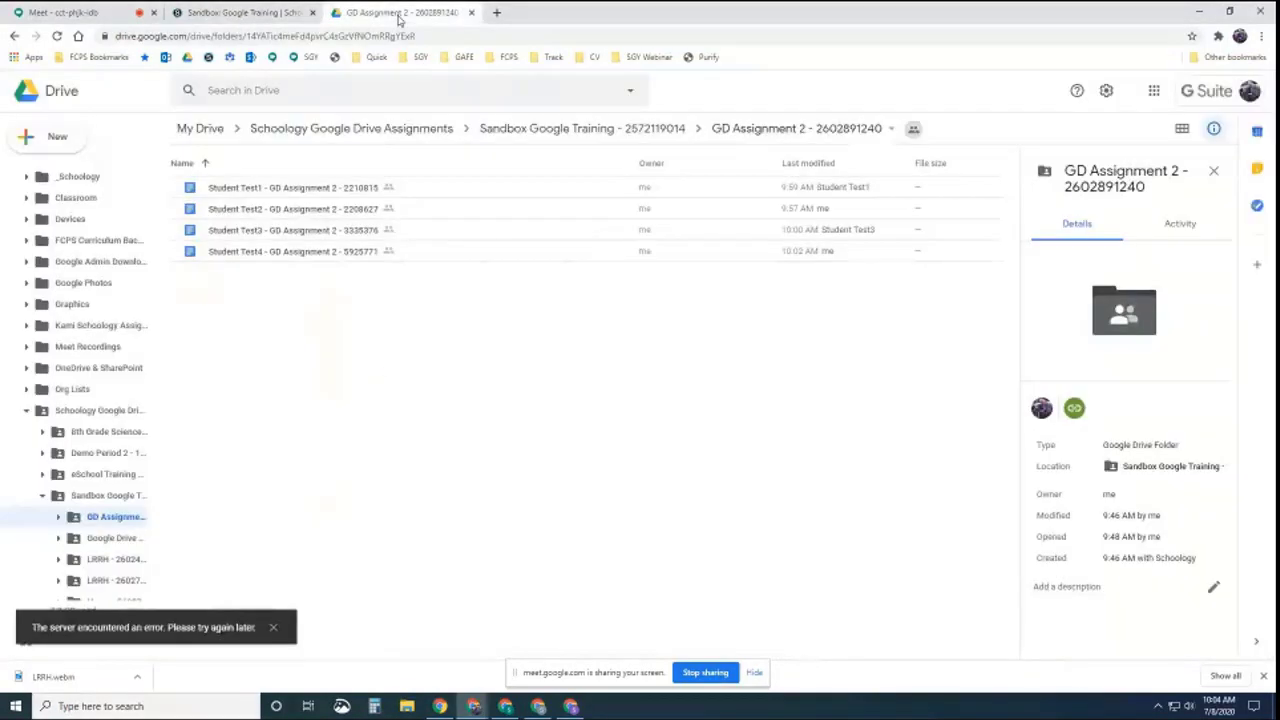
Confirm the Schoology Google Drive Assignments folder link lets Frederick County Public Schools users view, then open Sandbox Google Training
{"action": "left_click", "coordinate": [103, 411]}
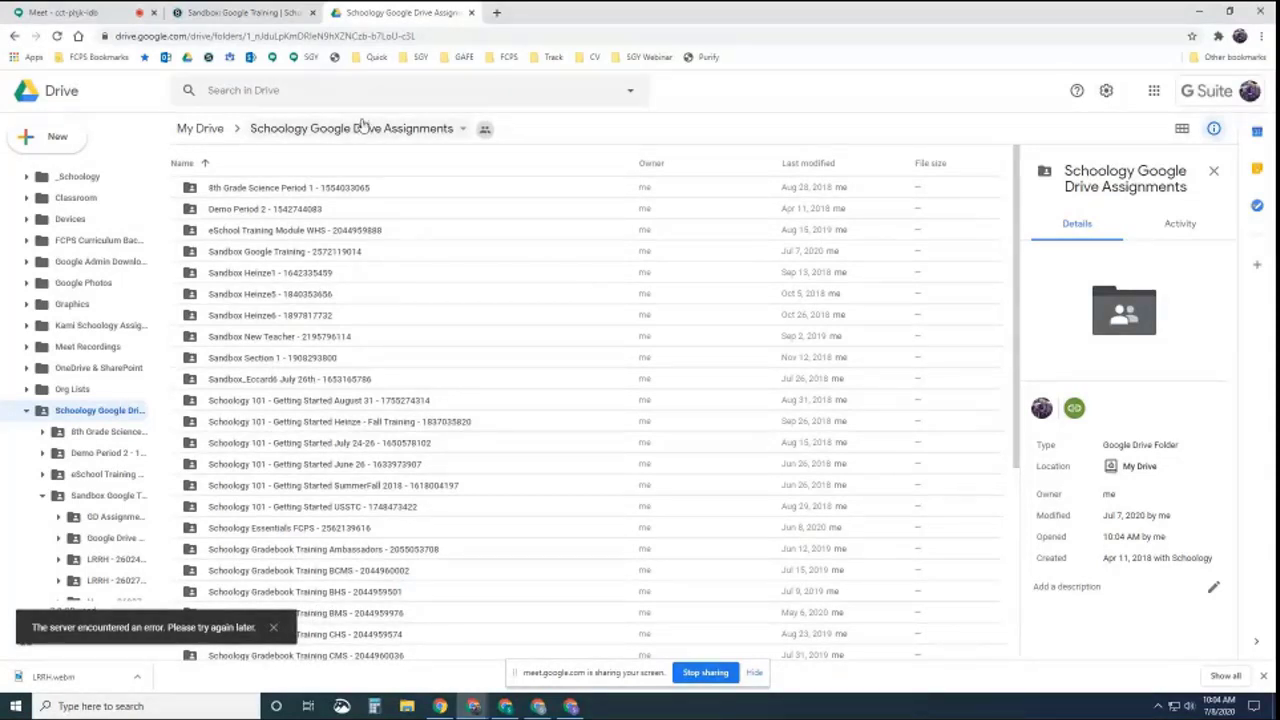
{"action": "left_click", "coordinate": [486, 130]}
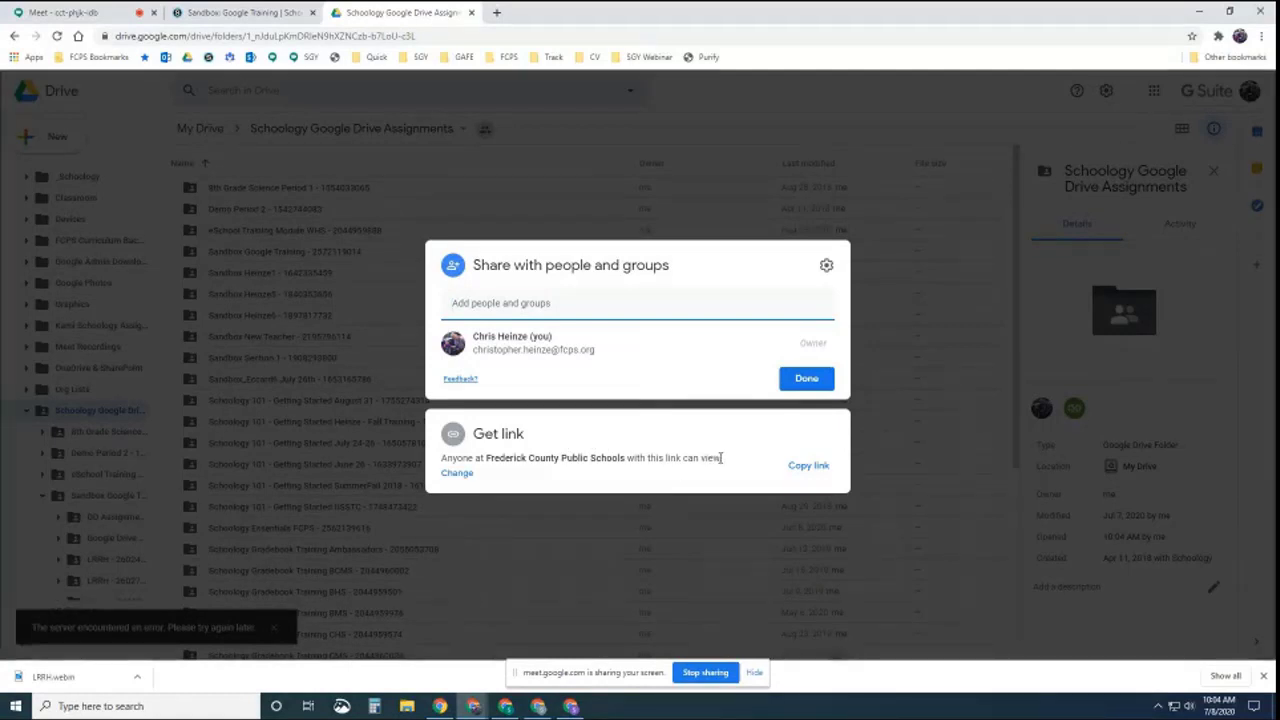
{"action": "left_click_drag", "start_coordinate": [723, 457], "coordinate": [443, 458]}
{"action": "left_click", "coordinate": [457, 472]}
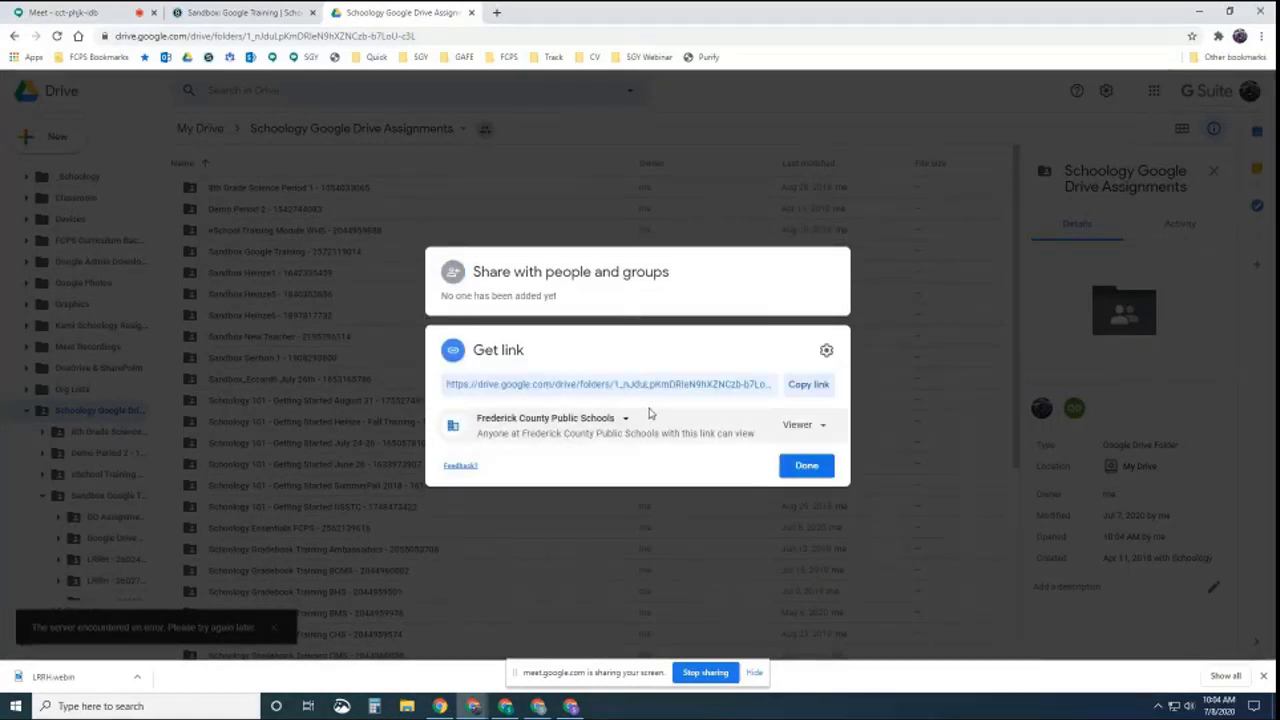
{"action": "left_click", "coordinate": [807, 467]}
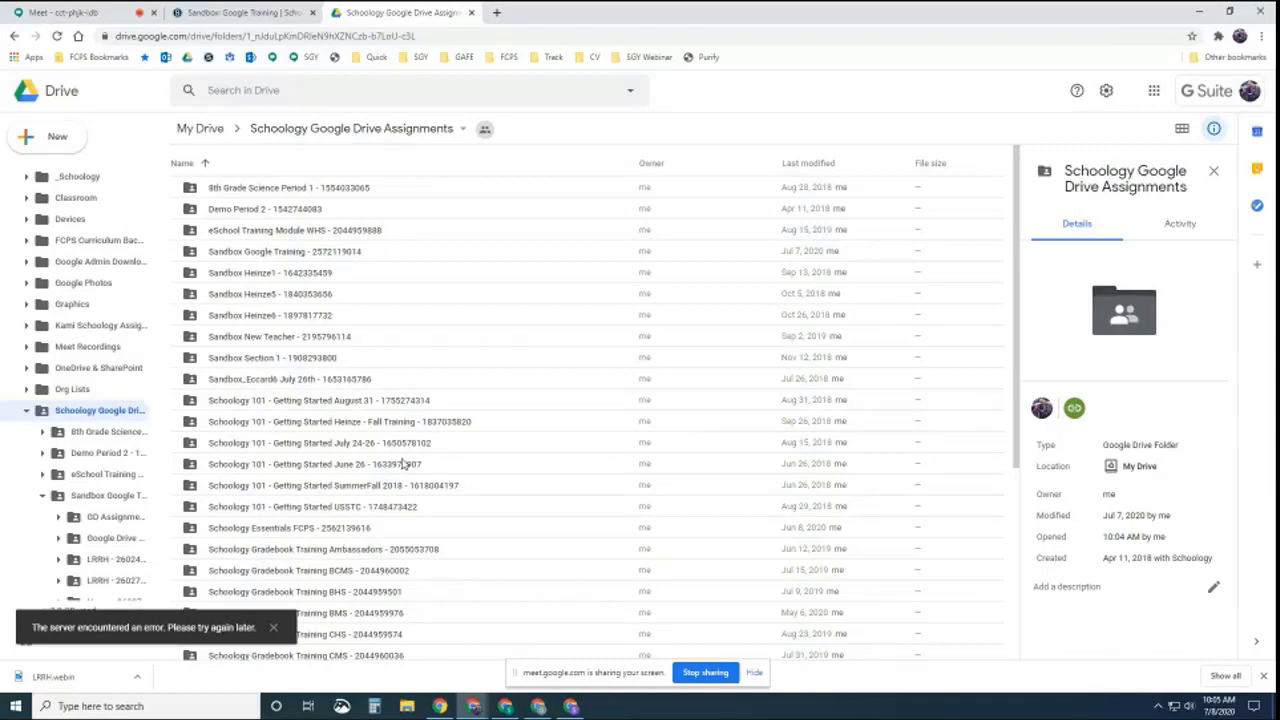
{"action": "left_click", "coordinate": [258, 253]}
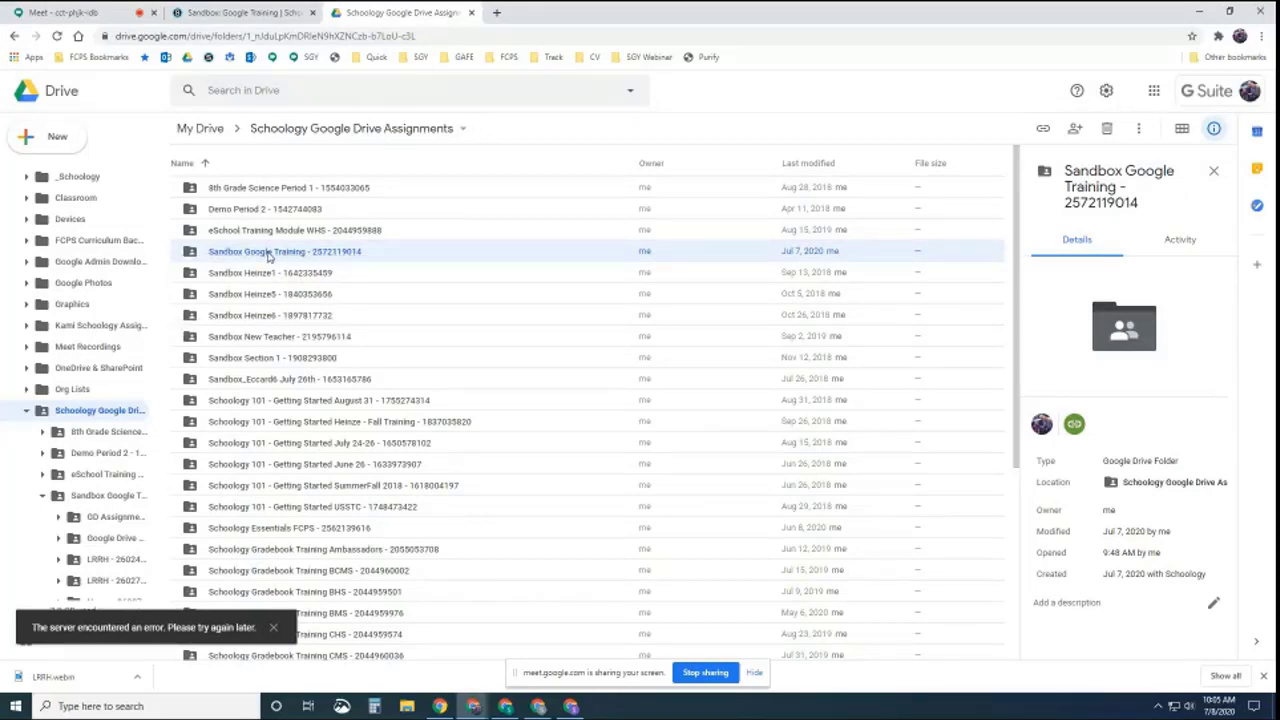
{"action": "right_click", "coordinate": [268, 257]}
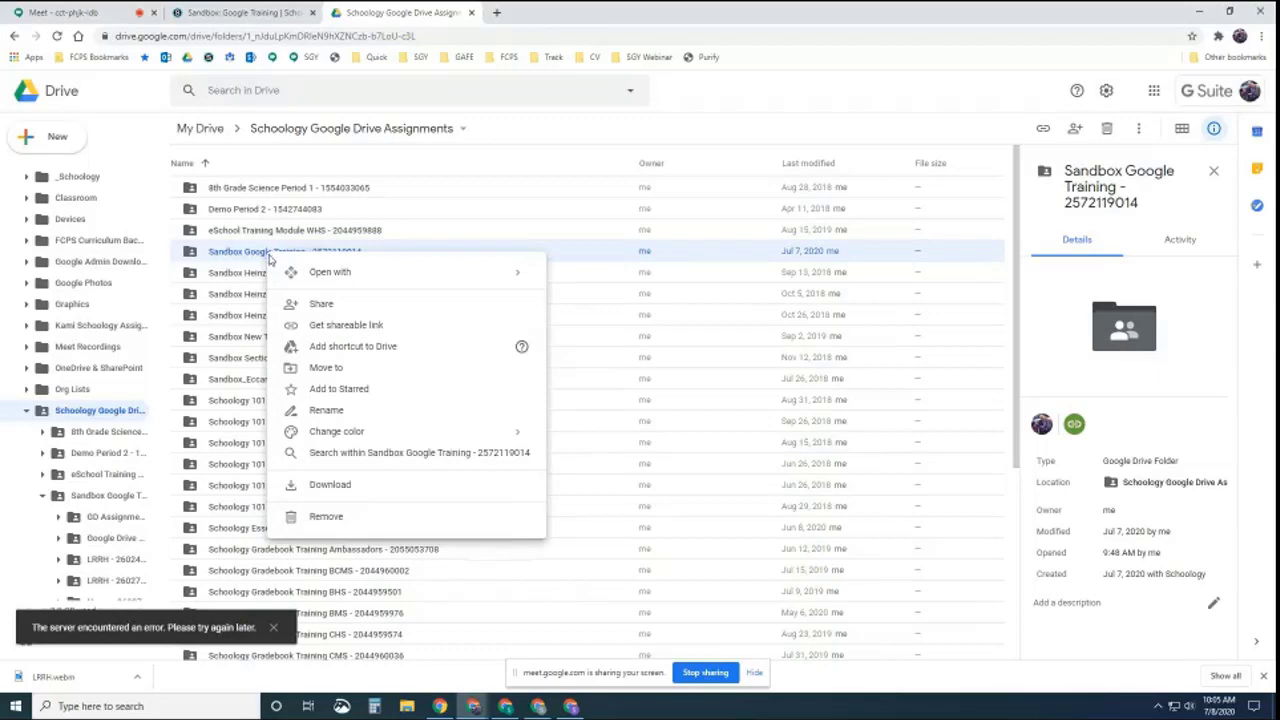
{"action": "left_click", "coordinate": [318, 304]}
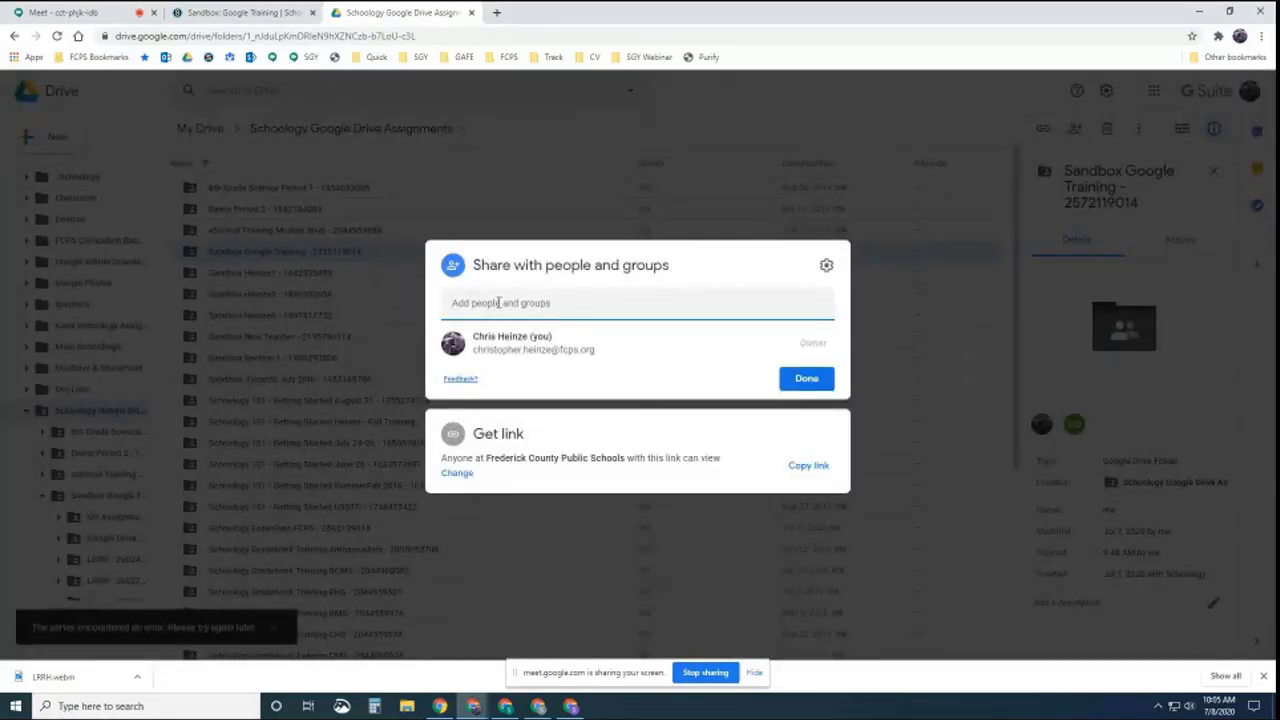
{"action": "key", "text": "ctrl+v"}
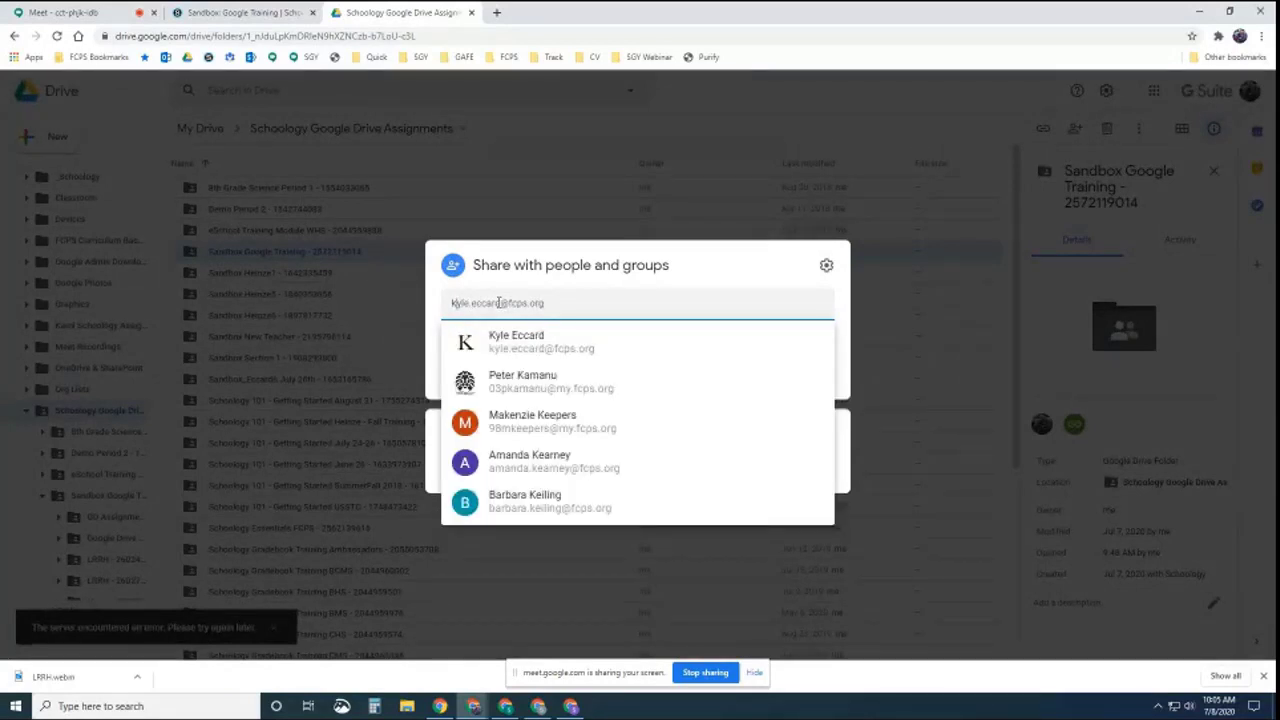
{"action": "left_click", "coordinate": [516, 341]}
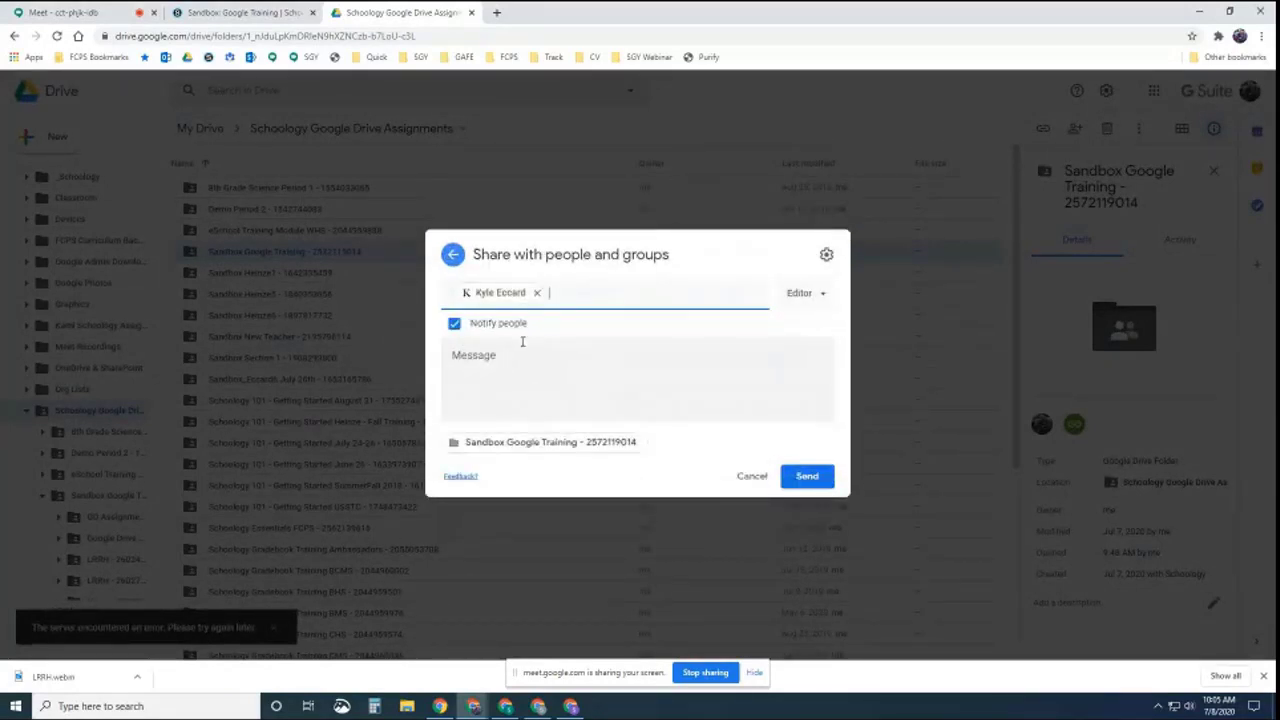
{"action": "left_click", "coordinate": [820, 294]}
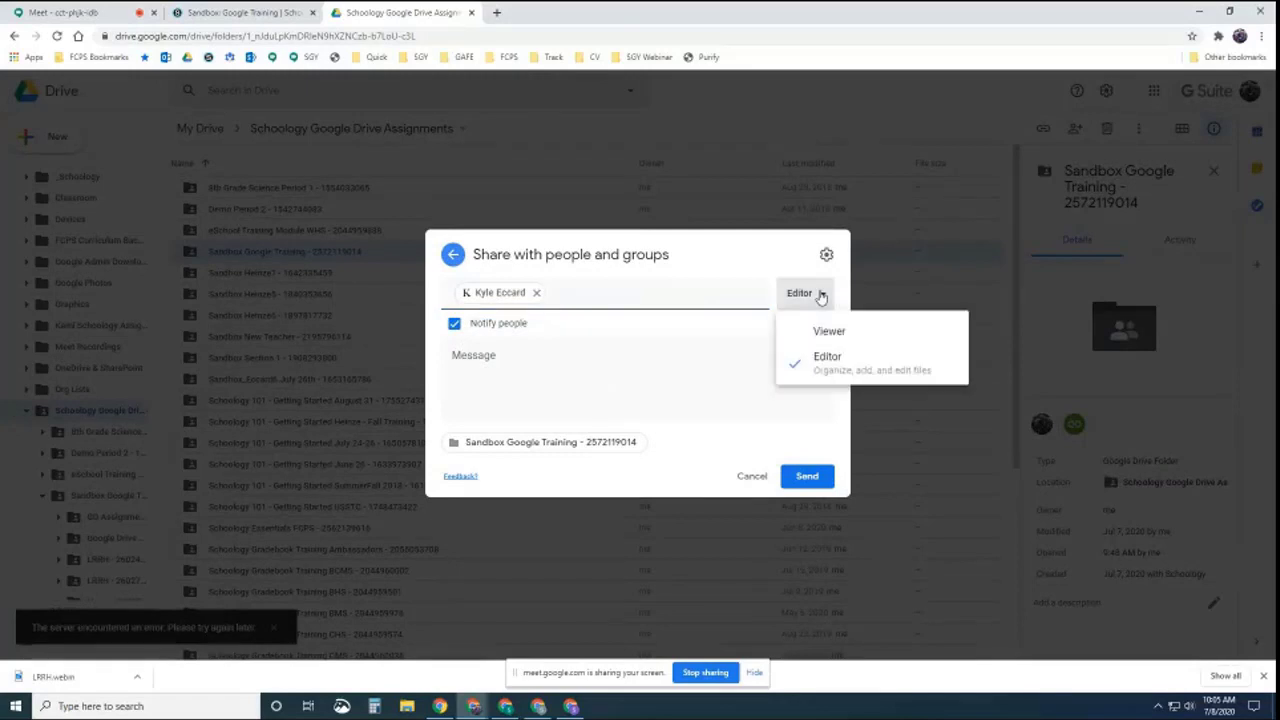
{"action": "left_click", "coordinate": [818, 297]}
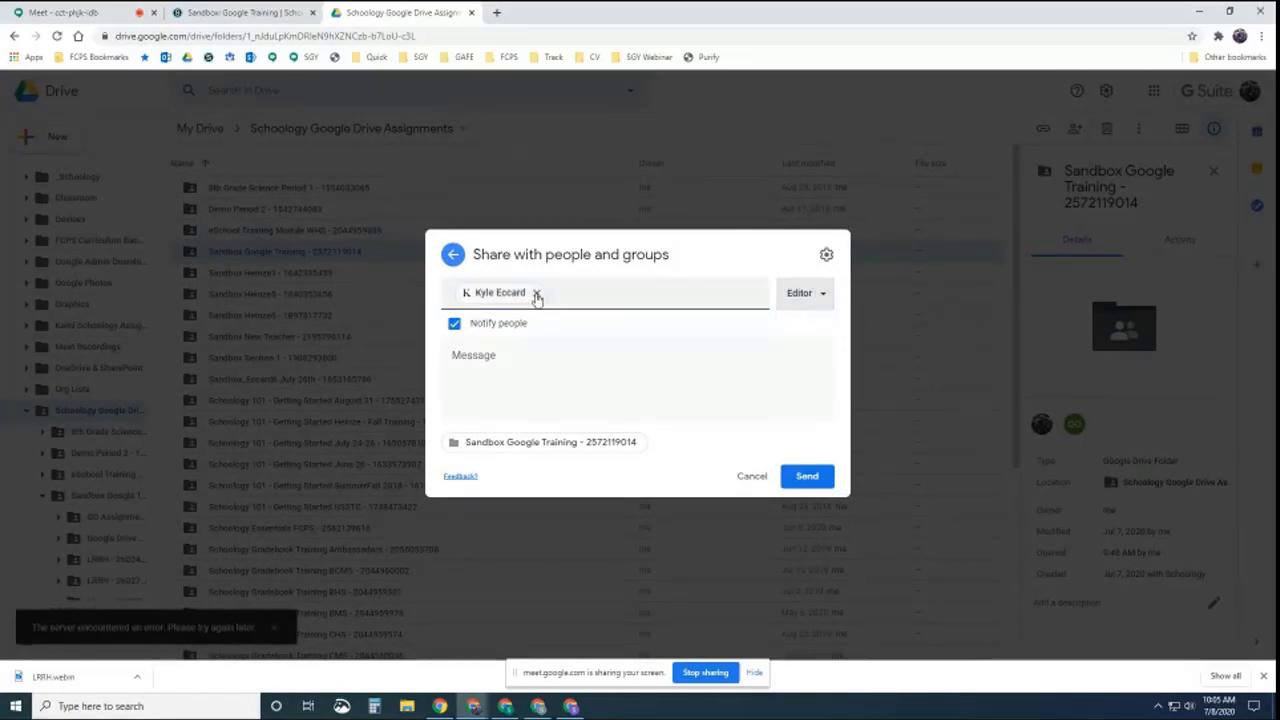
{"action": "mouse_move", "coordinate": [537, 298]}
{"action": "left_click", "coordinate": [750, 477]}
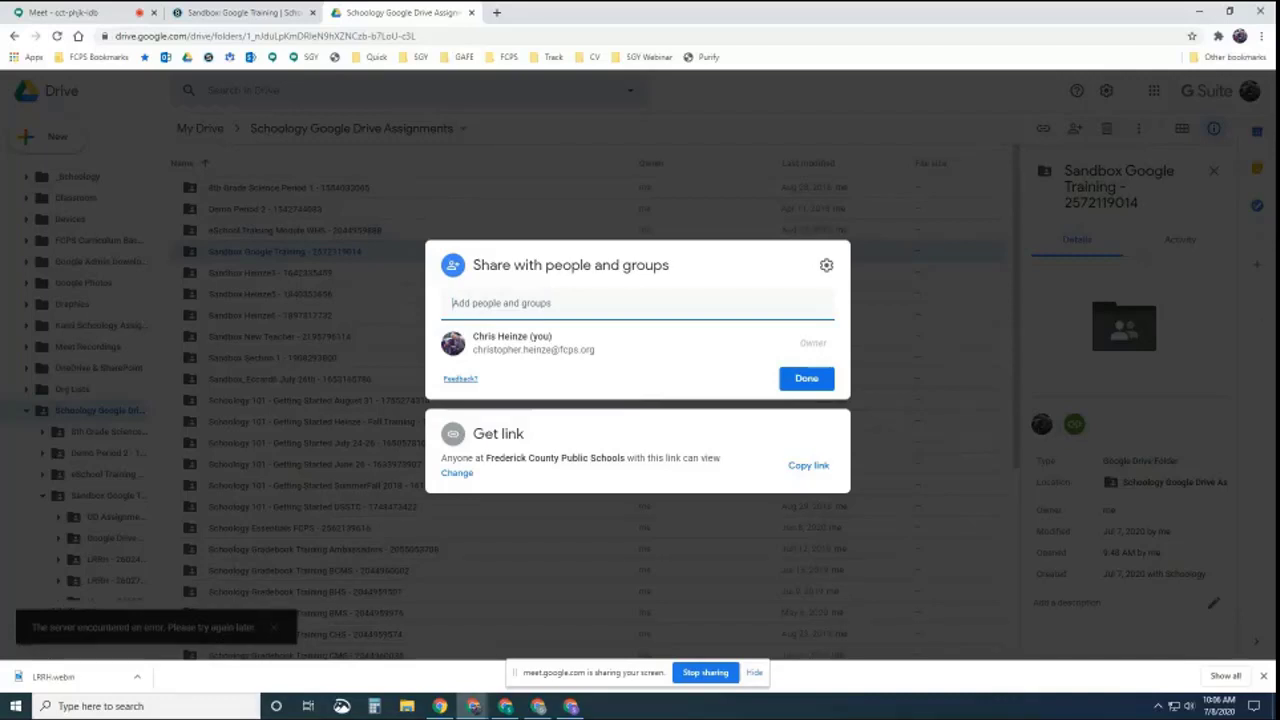
{"action": "left_click", "coordinate": [822, 384]}
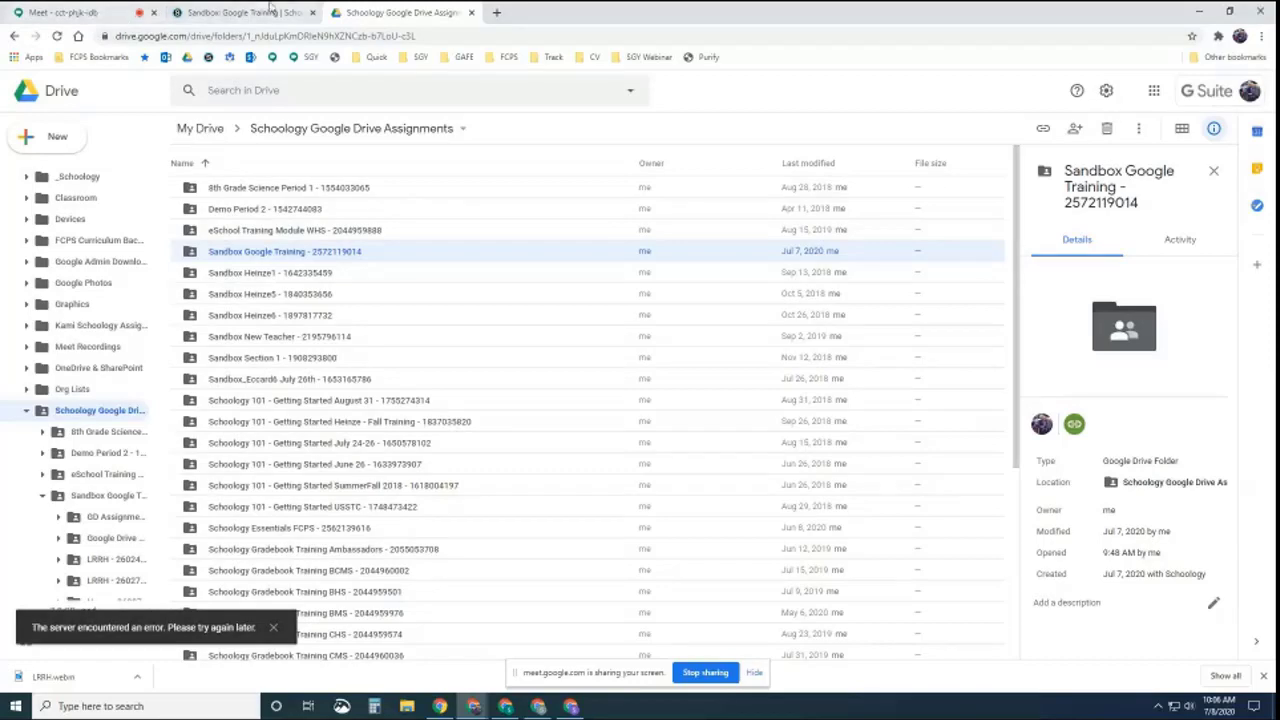
Compare the Schoology course materials with the Drive folder listing, then bring up the student's window
{"action": "left_click", "coordinate": [250, 12]}
{"action": "scroll", "coordinate": [428, 394], "scroll_direction": "down", "scroll_amount": 2}
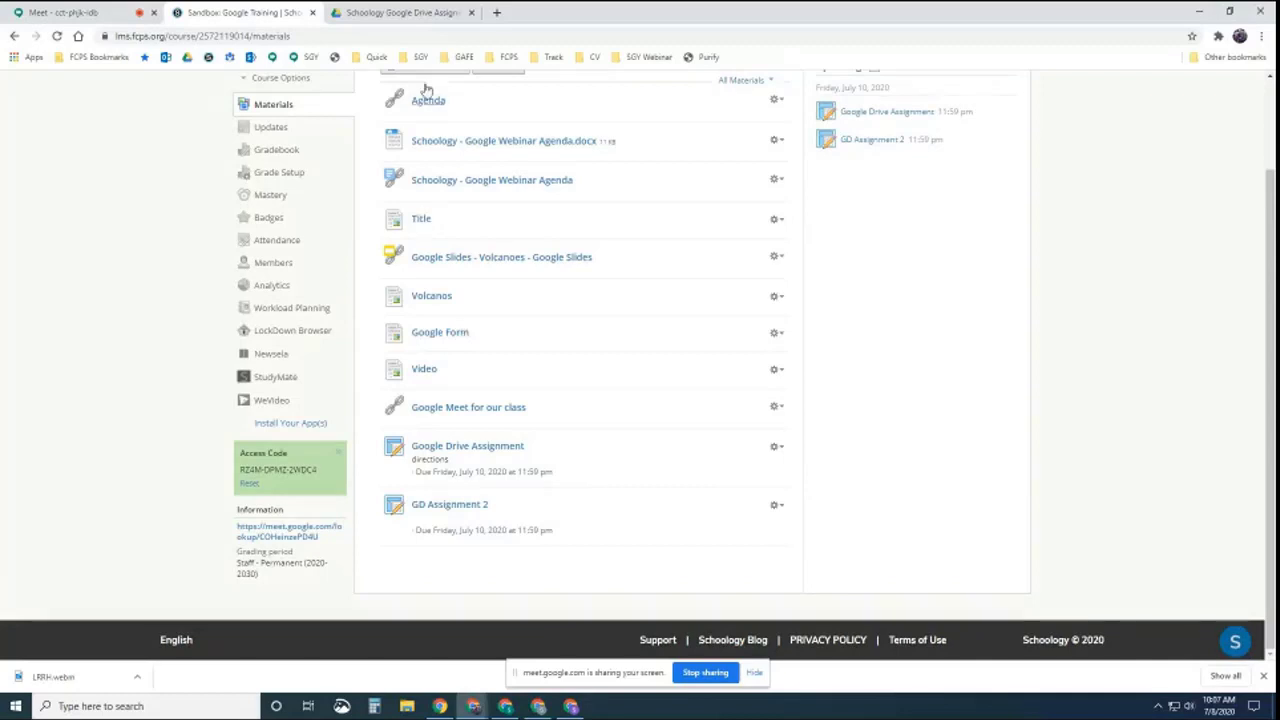
{"action": "left_click", "coordinate": [415, 14]}
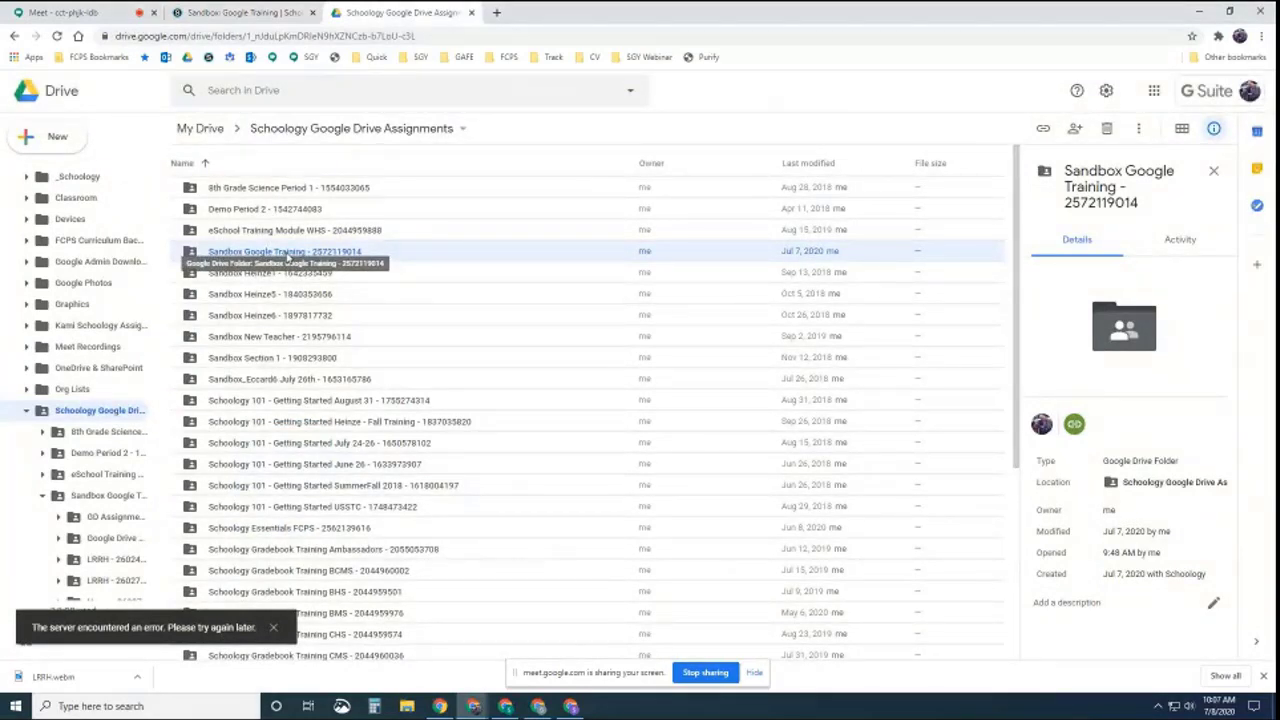
{"action": "left_click", "coordinate": [249, 13]}
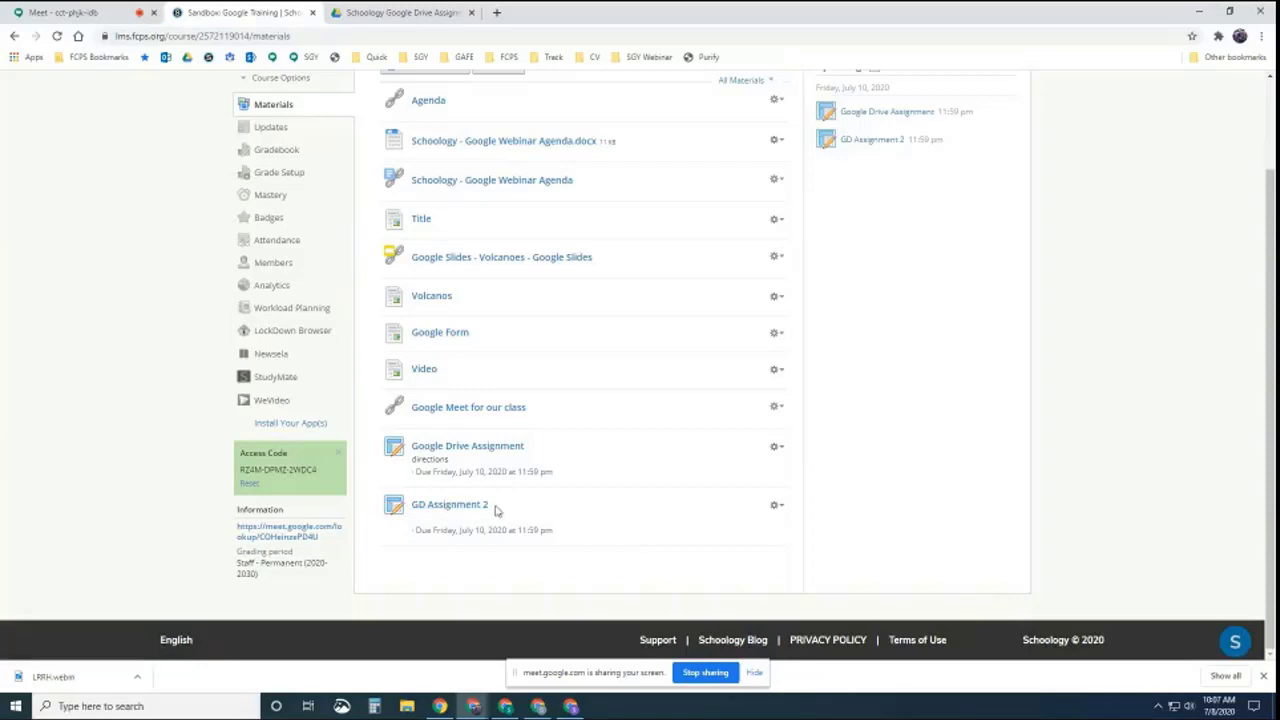
{"action": "left_click", "coordinate": [420, 13]}
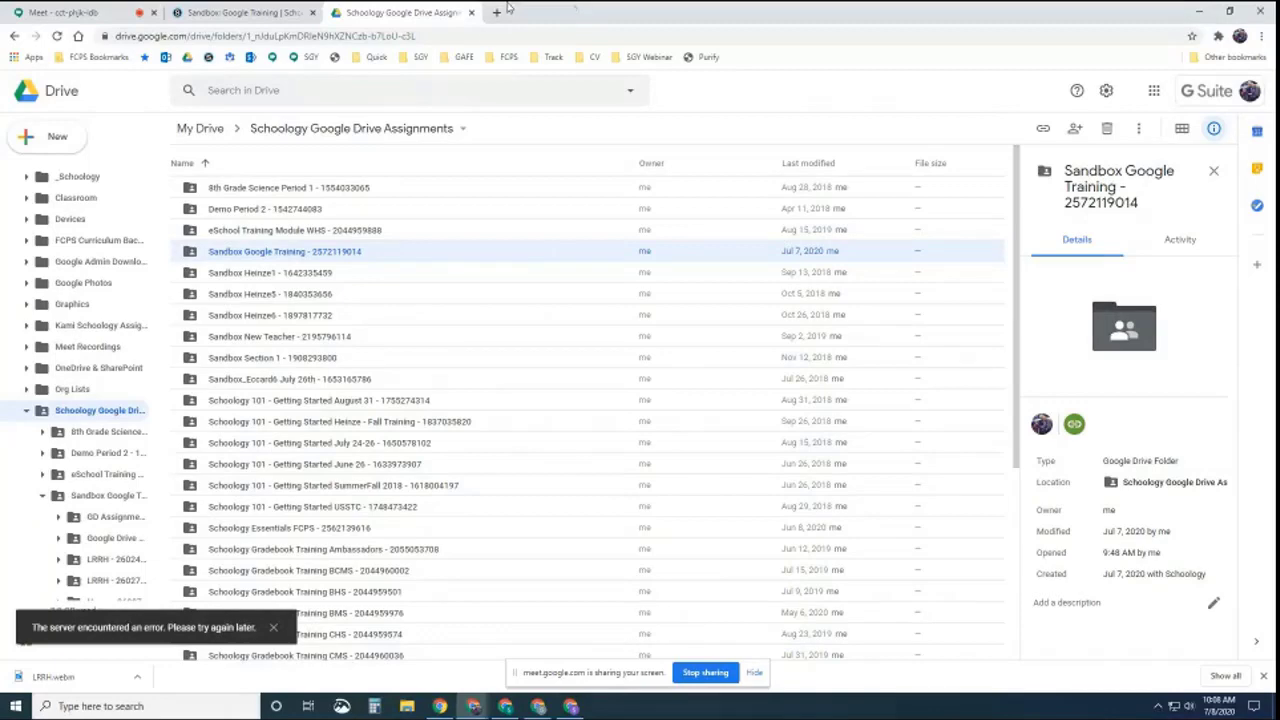
{"action": "left_click", "coordinate": [570, 707]}
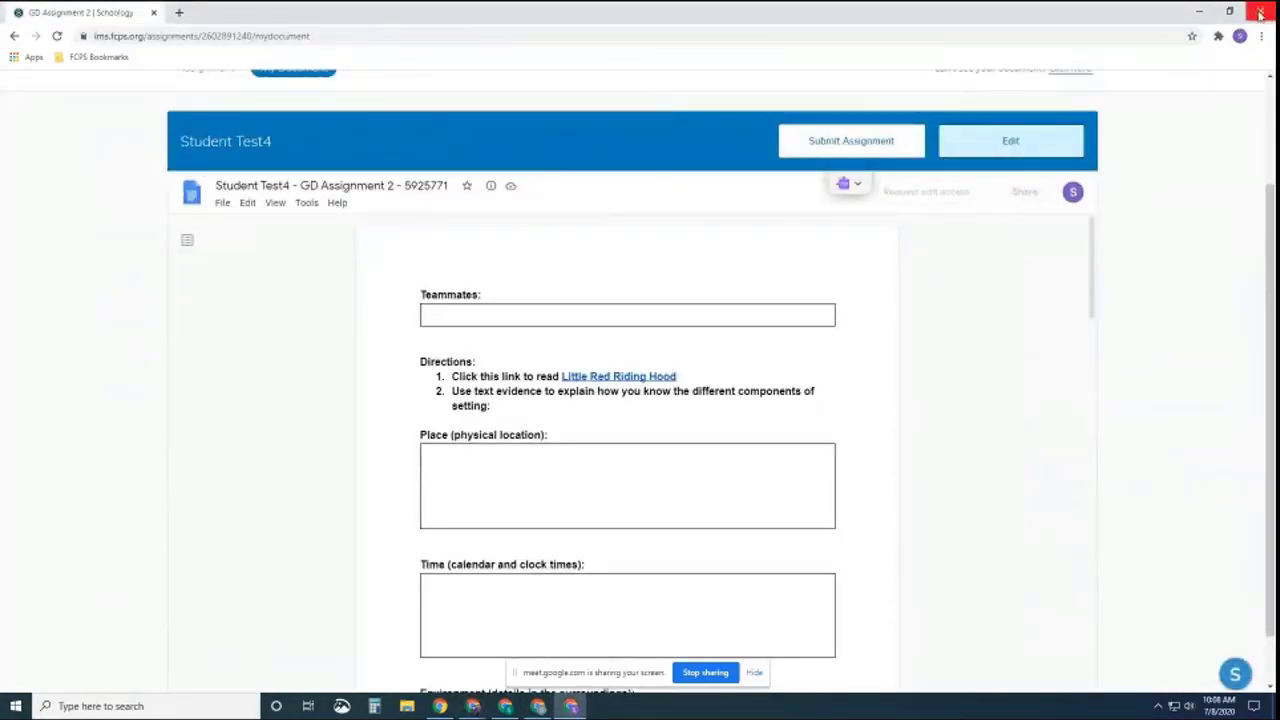
Close the Student Test4, Student Test3 and extra Drive windows, leaving Student Test1's Schoology assignment
{"action": "left_click", "coordinate": [1260, 12]}
{"action": "left_click", "coordinate": [1260, 12]}
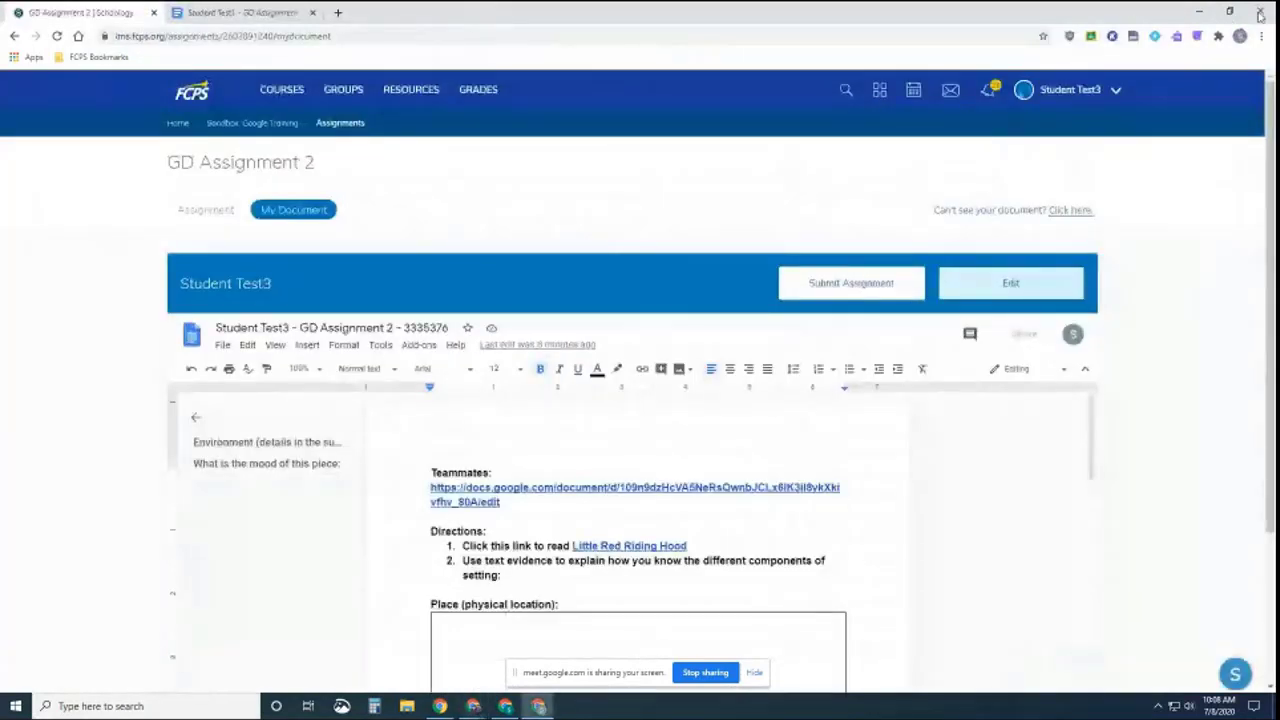
{"action": "left_click", "coordinate": [1260, 13]}
{"action": "left_click", "coordinate": [507, 708]}
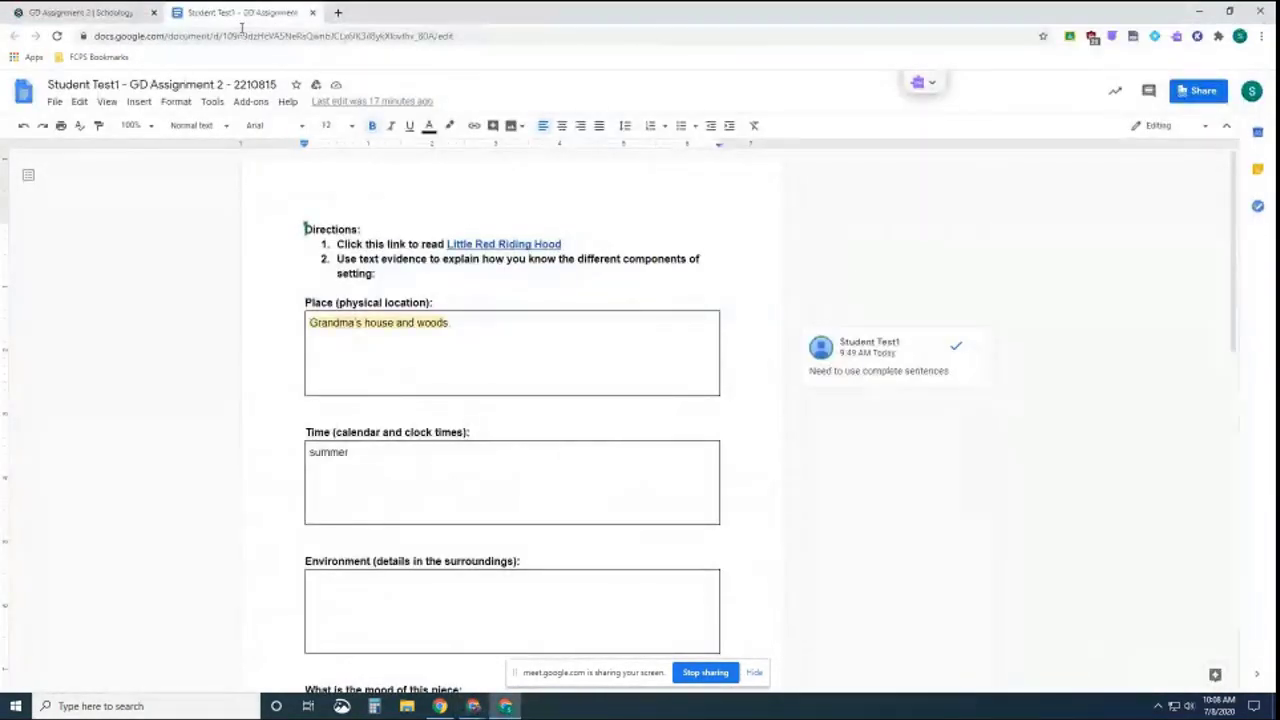
{"action": "left_click", "coordinate": [312, 12]}
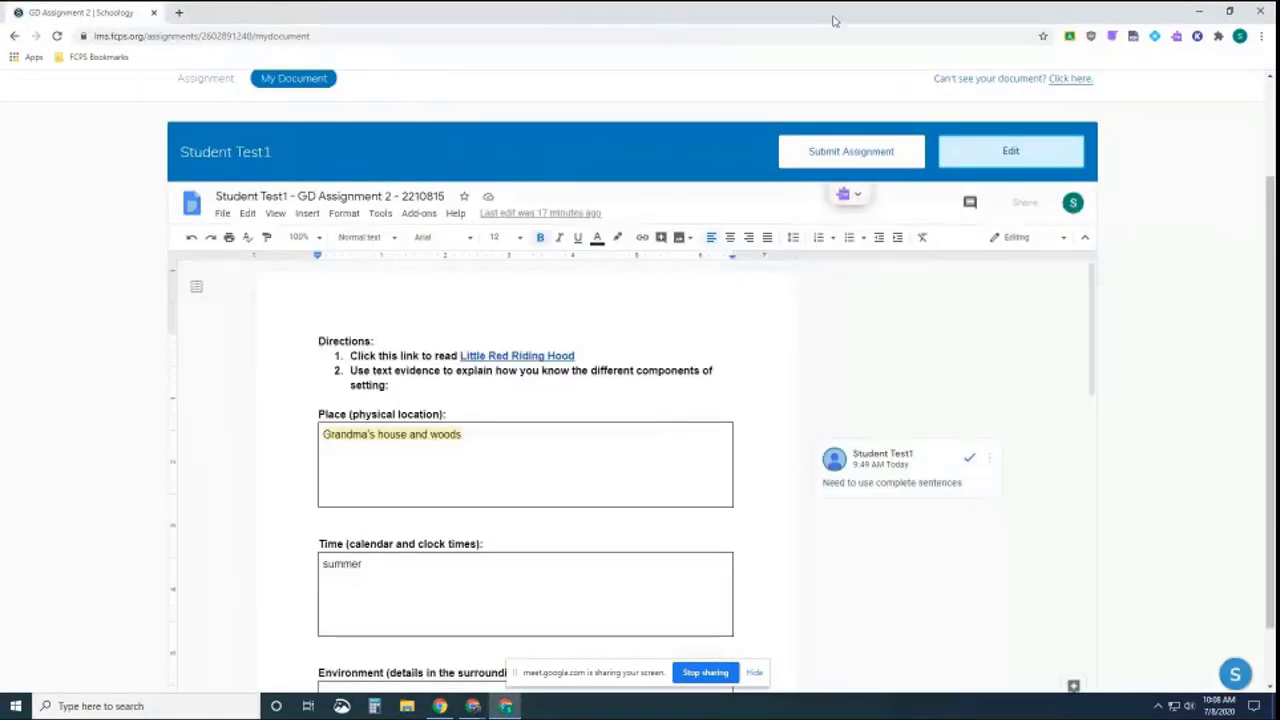
Submit Student Test1's GD Assignment 2, reload the expired document, and return to the teacher's window
{"action": "left_click", "coordinate": [860, 156]}
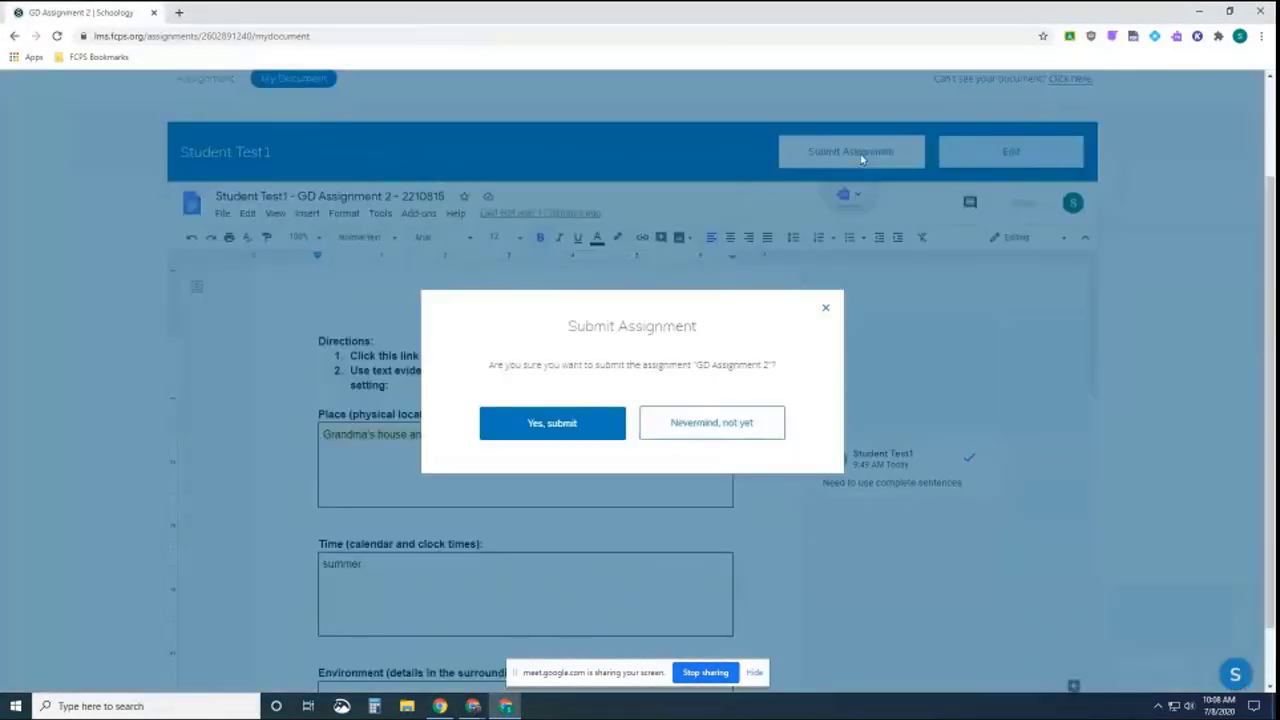
{"action": "left_click", "coordinate": [563, 422]}
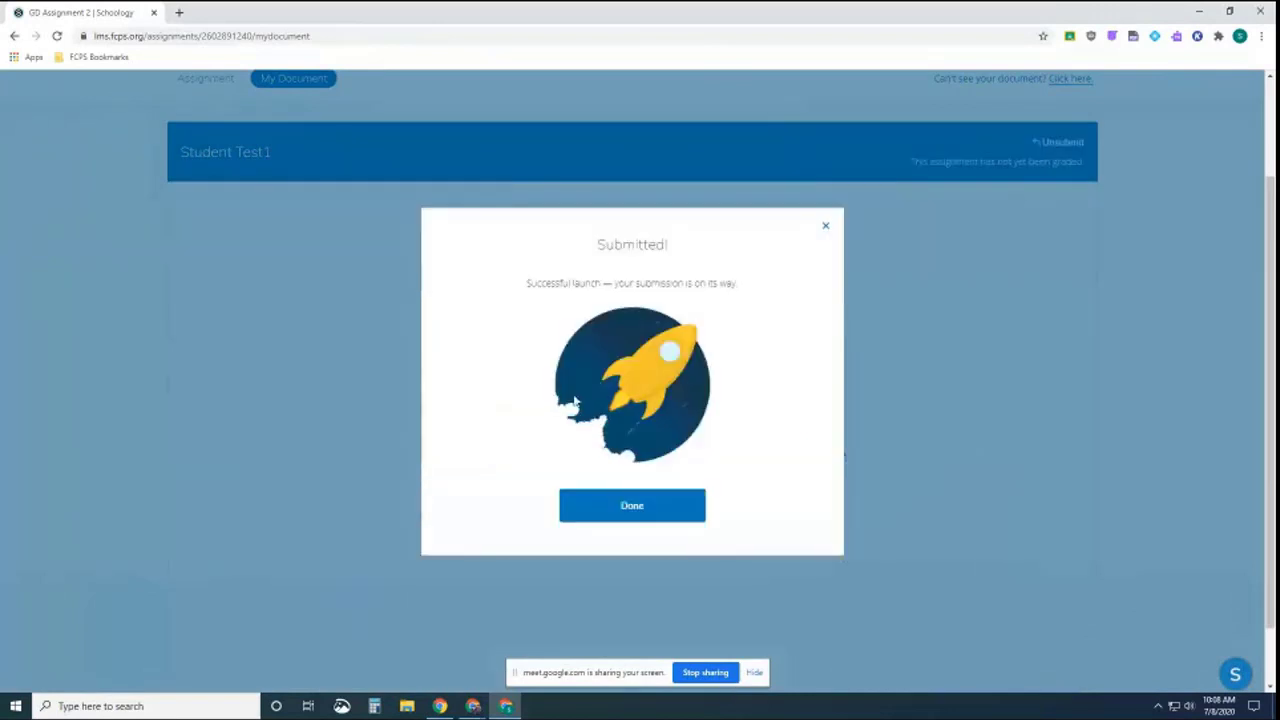
{"action": "left_click", "coordinate": [570, 504]}
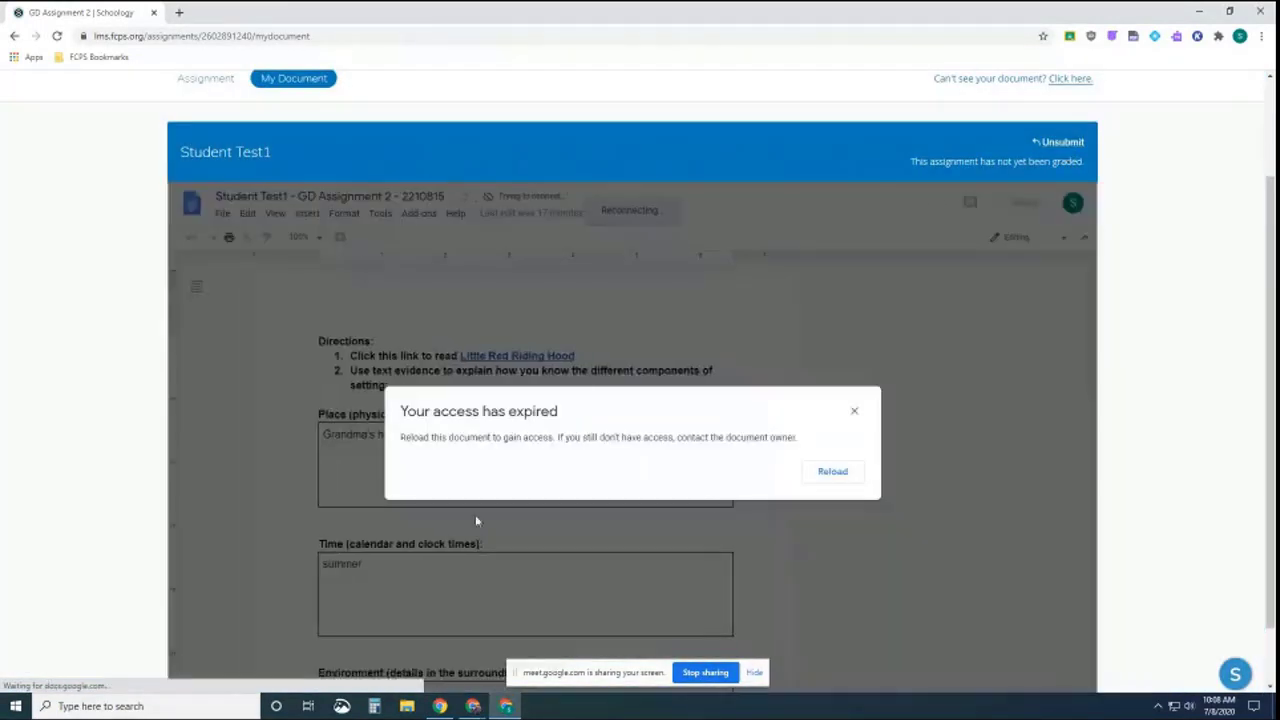
{"action": "left_click", "coordinate": [845, 477]}
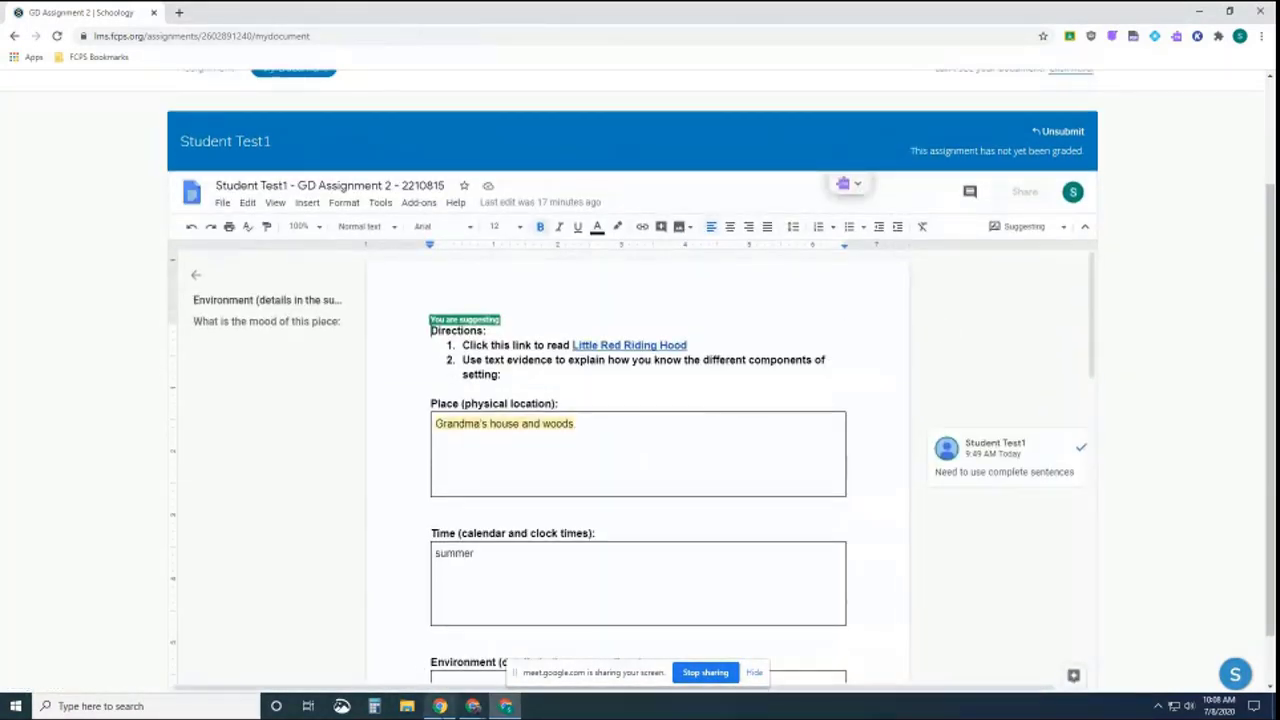
{"action": "left_click", "coordinate": [473, 706]}
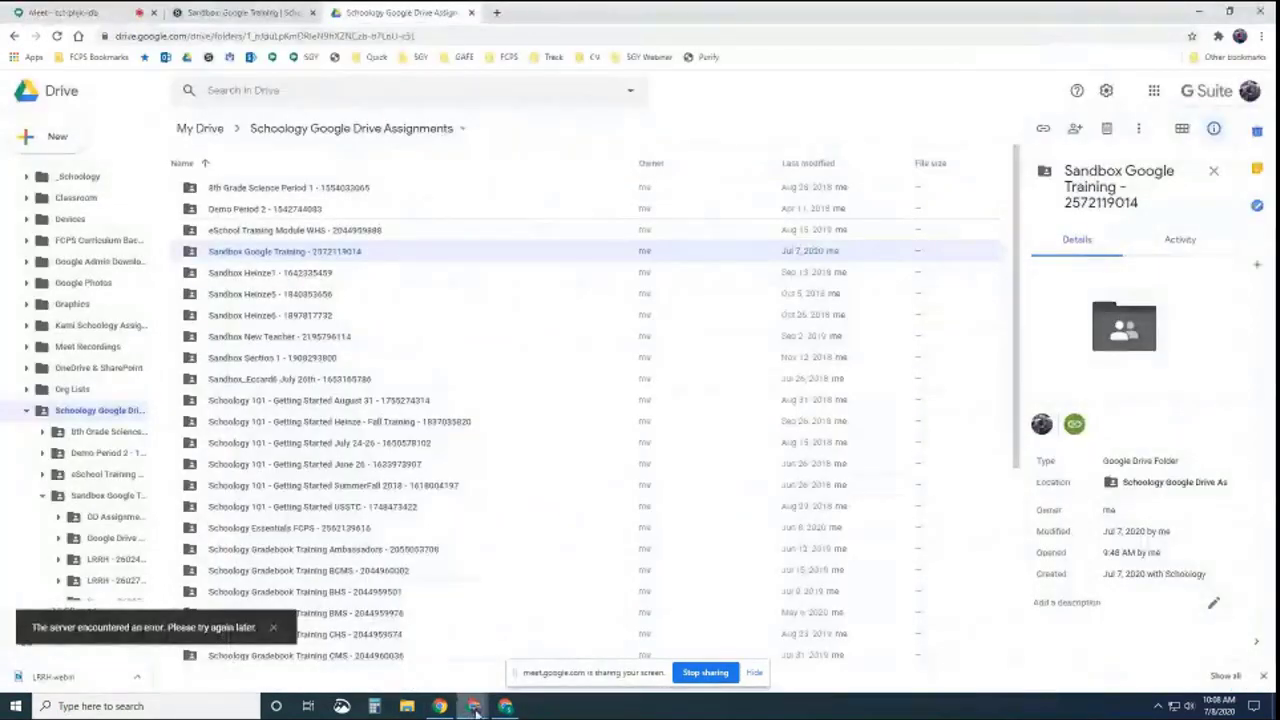
Grade Student Test1's GD Assignment 2 submission 9 out of 10
{"action": "left_click", "coordinate": [210, 15]}
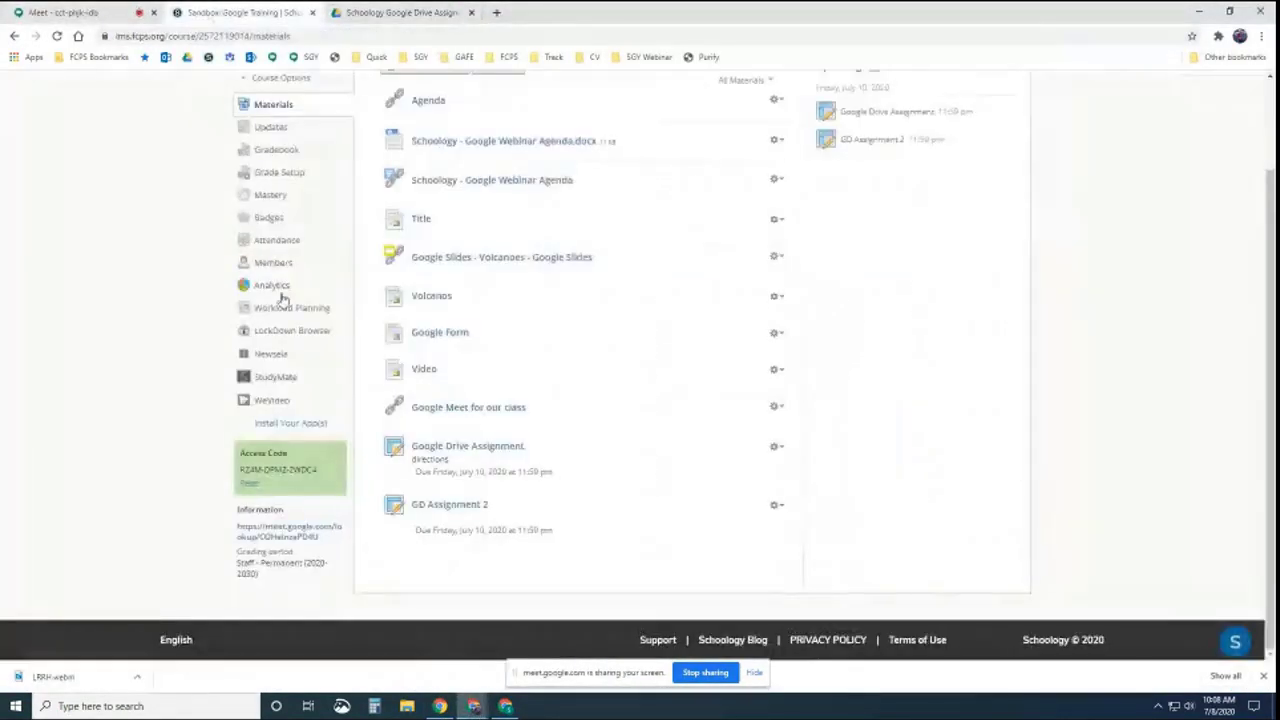
{"action": "left_click", "coordinate": [448, 506]}
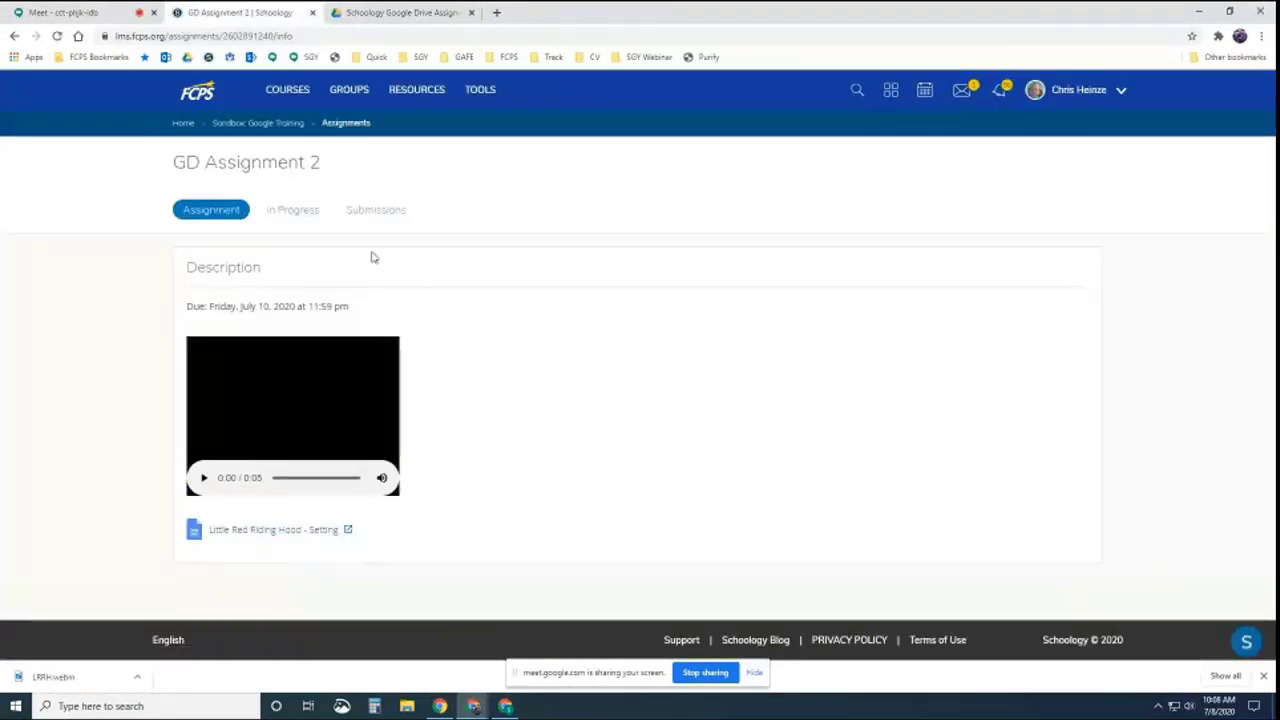
{"action": "left_click", "coordinate": [385, 214]}
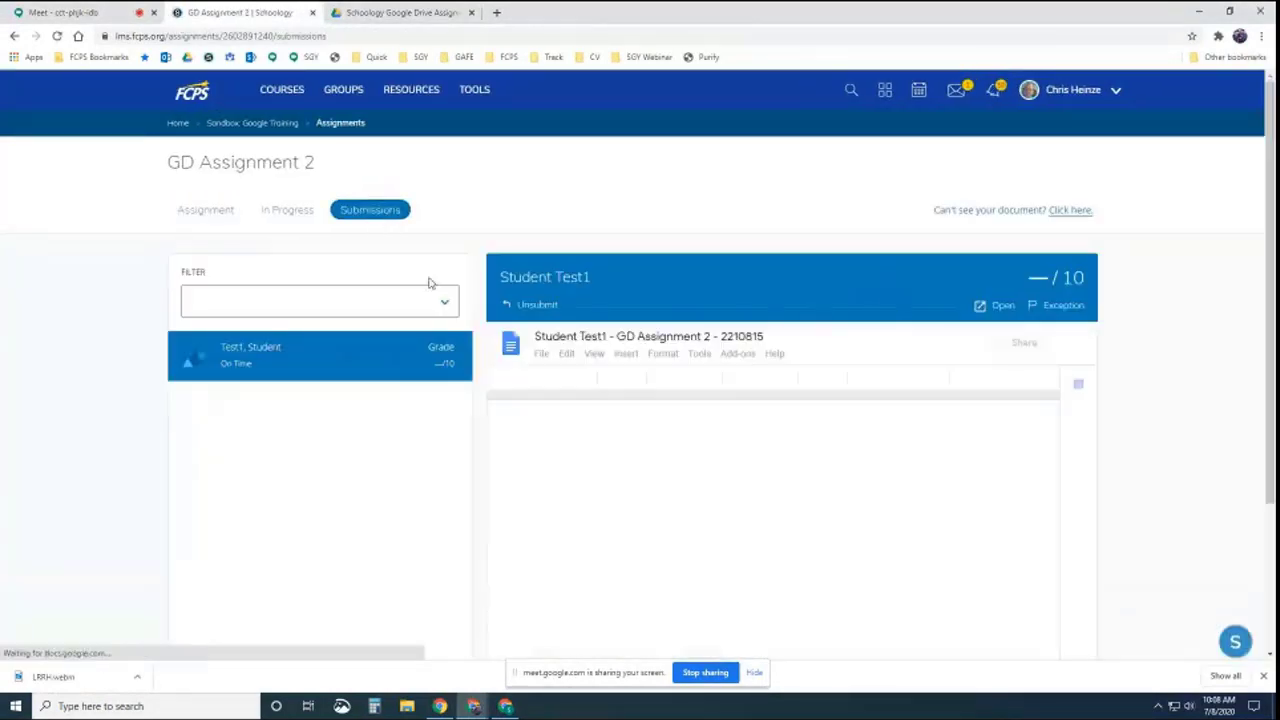
{"action": "left_click", "coordinate": [1055, 277]}
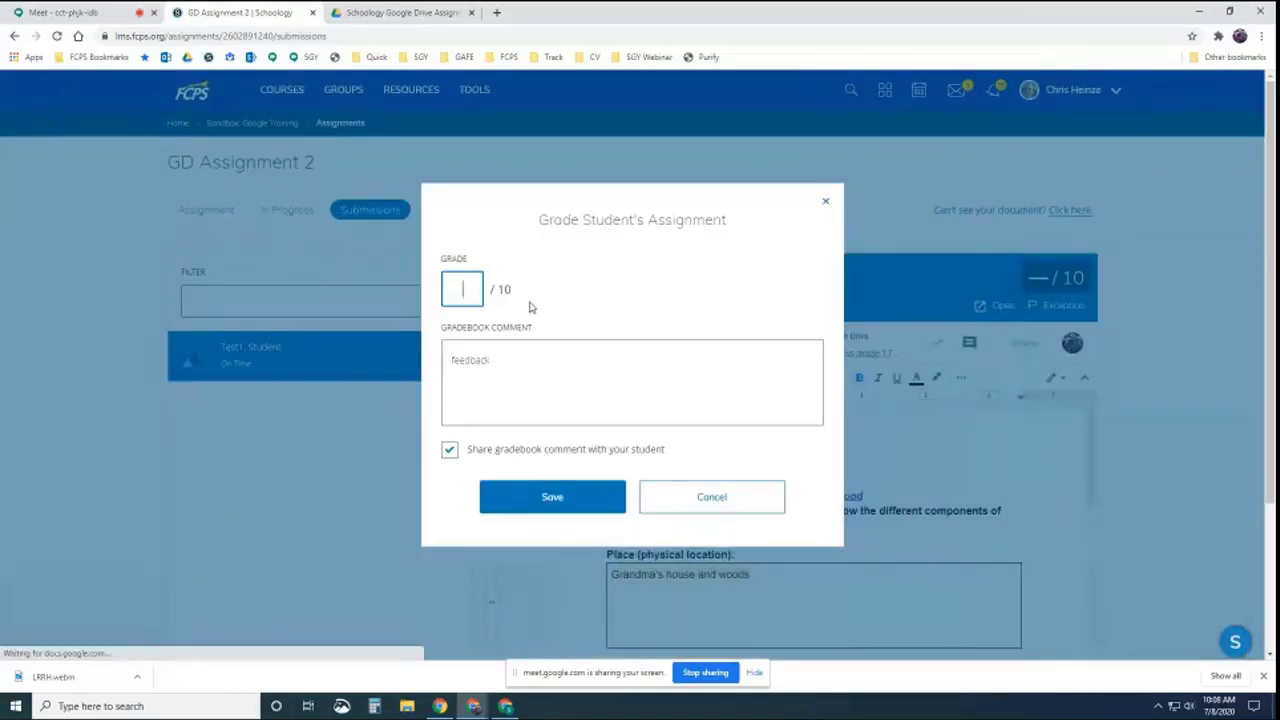
{"action": "type", "text": "9"}
{"action": "left_click", "coordinate": [546, 496]}
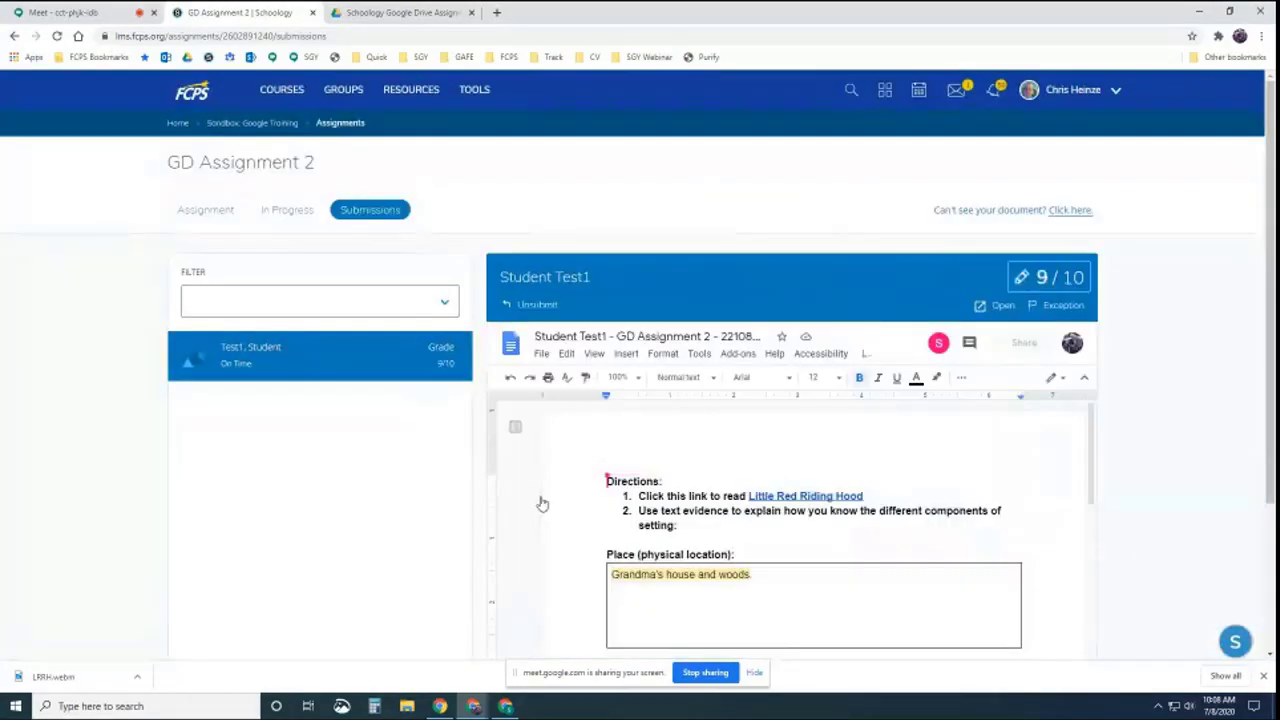
Reload the student's assignment page to see the 9/10 grade, then return to the teacher's submissions
{"action": "left_click", "coordinate": [507, 706]}
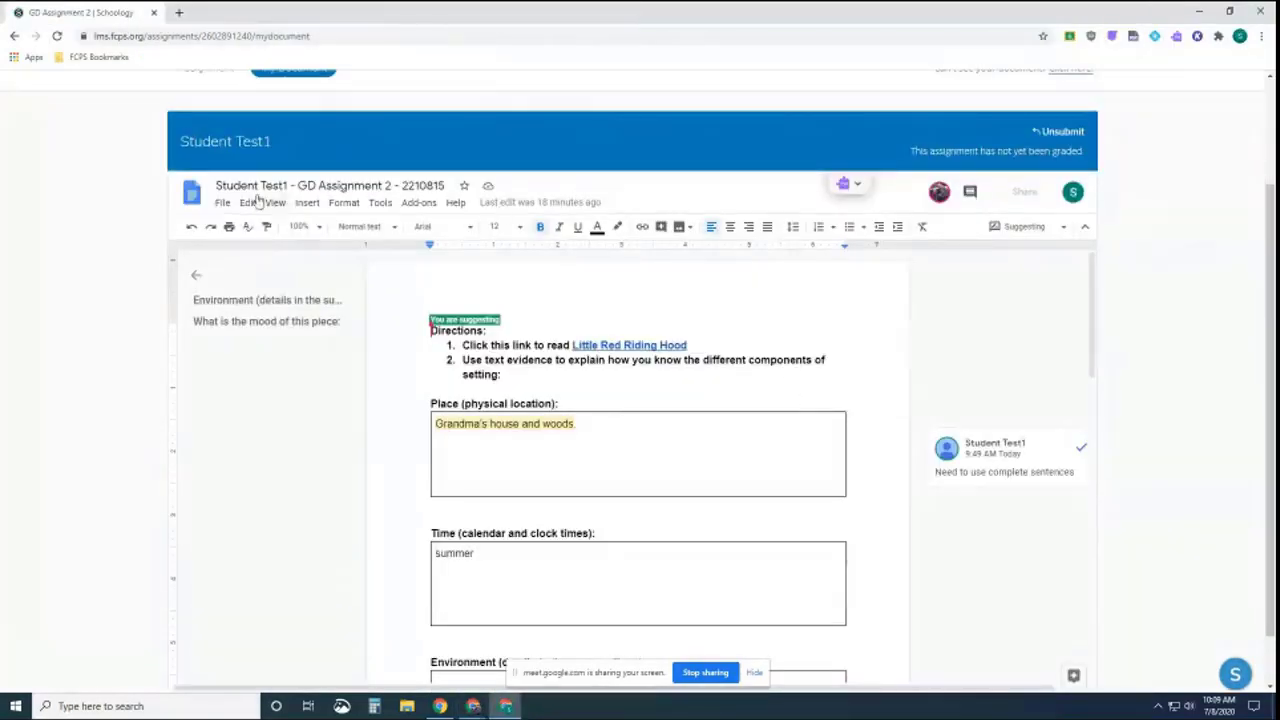
{"action": "left_click", "coordinate": [57, 36]}
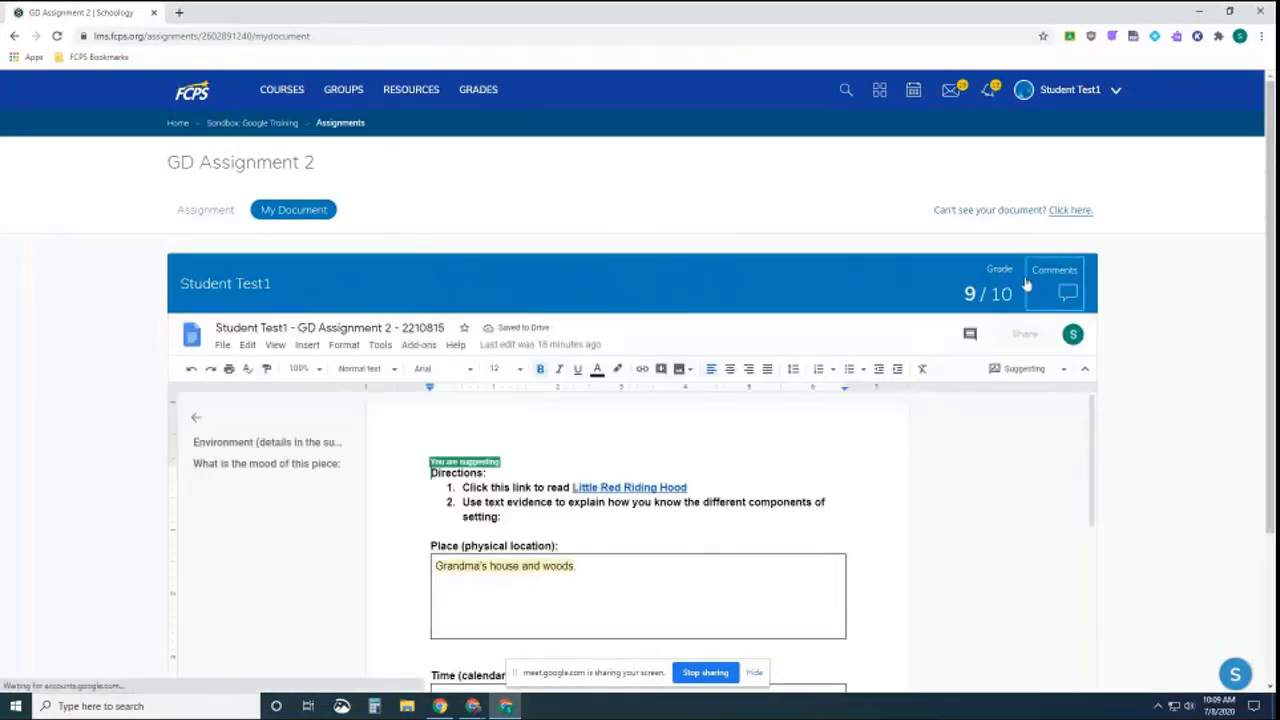
{"action": "scroll", "coordinate": [1045, 280], "scroll_direction": "down", "scroll_amount": 1}
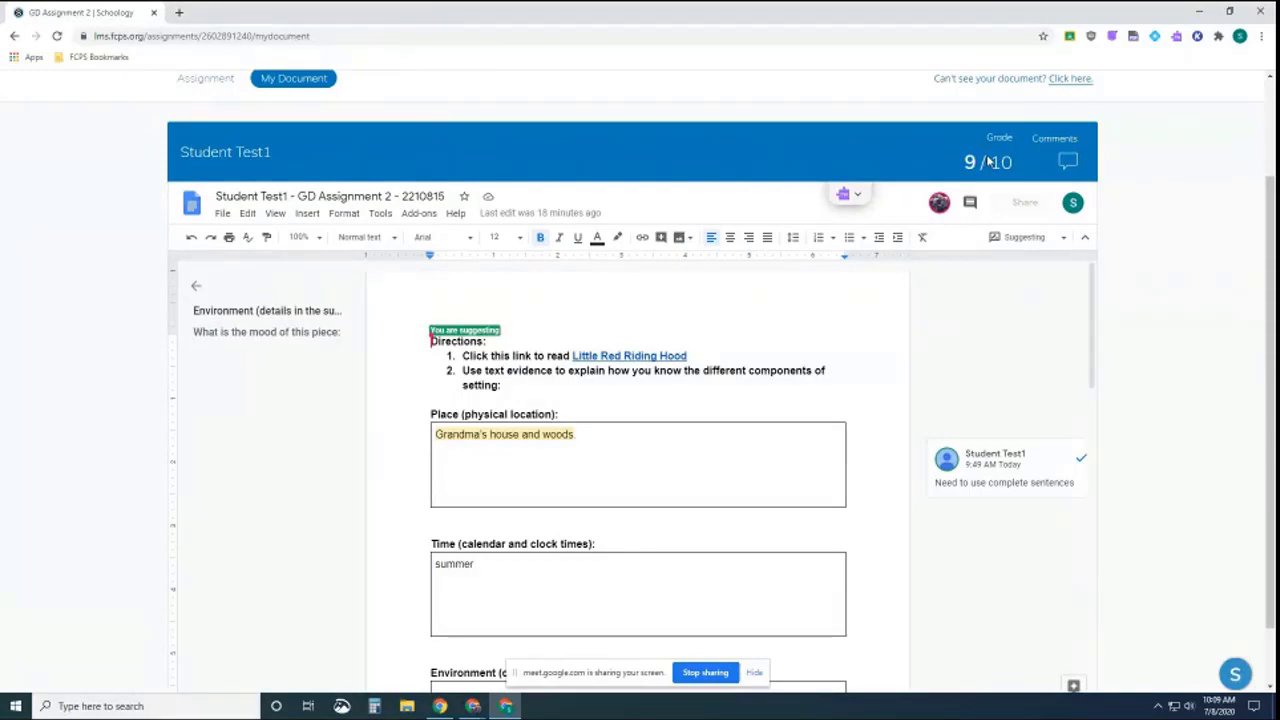
{"action": "left_click", "coordinate": [474, 705]}
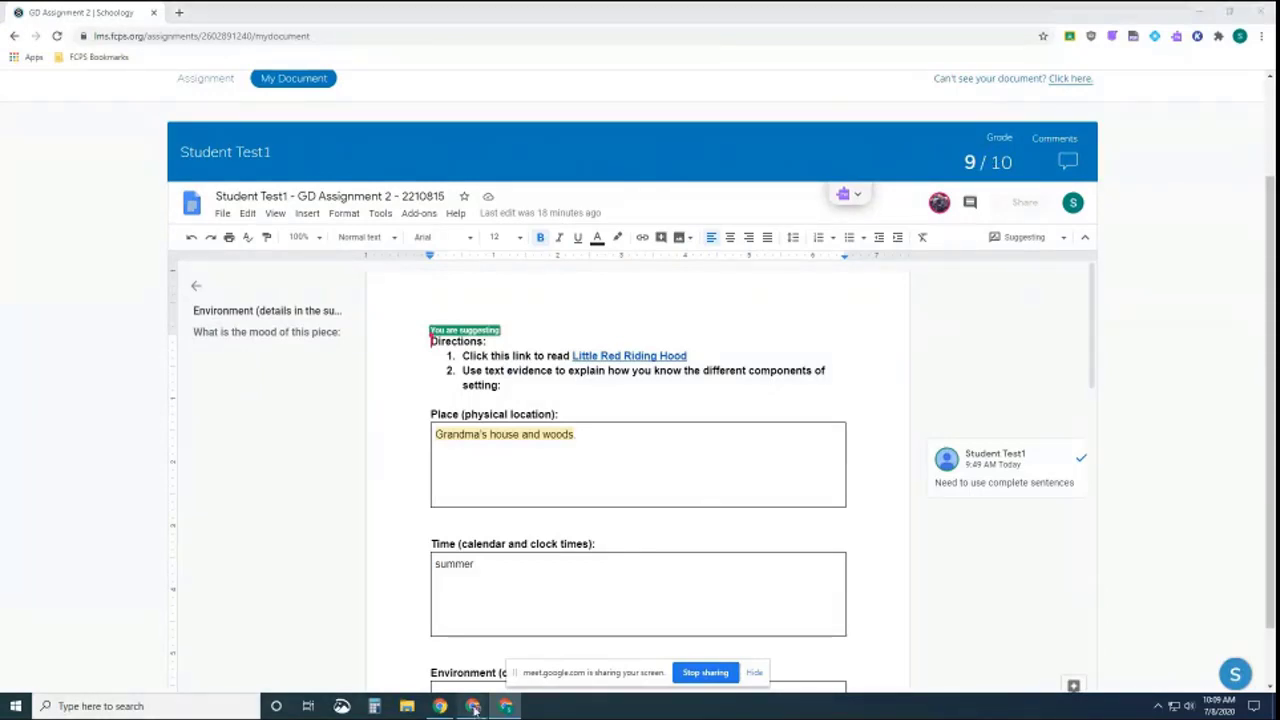
{"action": "left_click", "coordinate": [430, 655]}
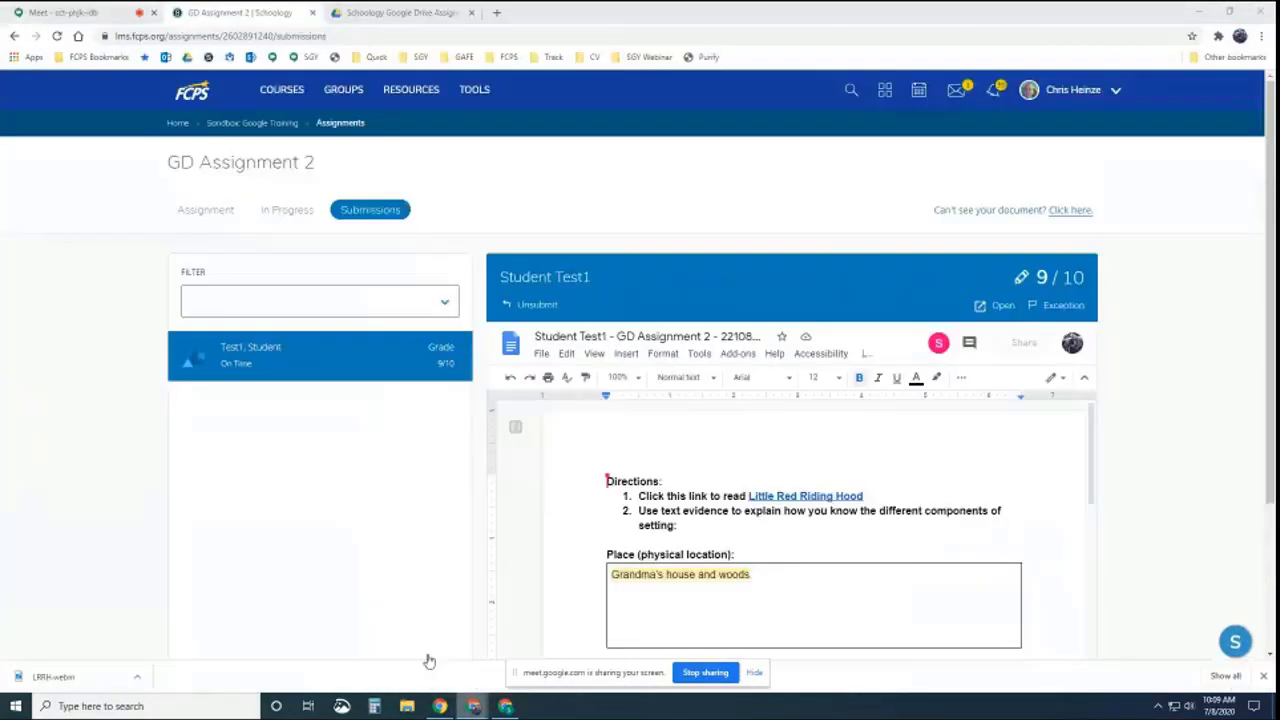
Change the student's GD Assignment 2 grade from 9 to 6
{"action": "left_click", "coordinate": [1042, 283]}
{"action": "left_click_drag", "start_coordinate": [472, 289], "coordinate": [440, 290]}
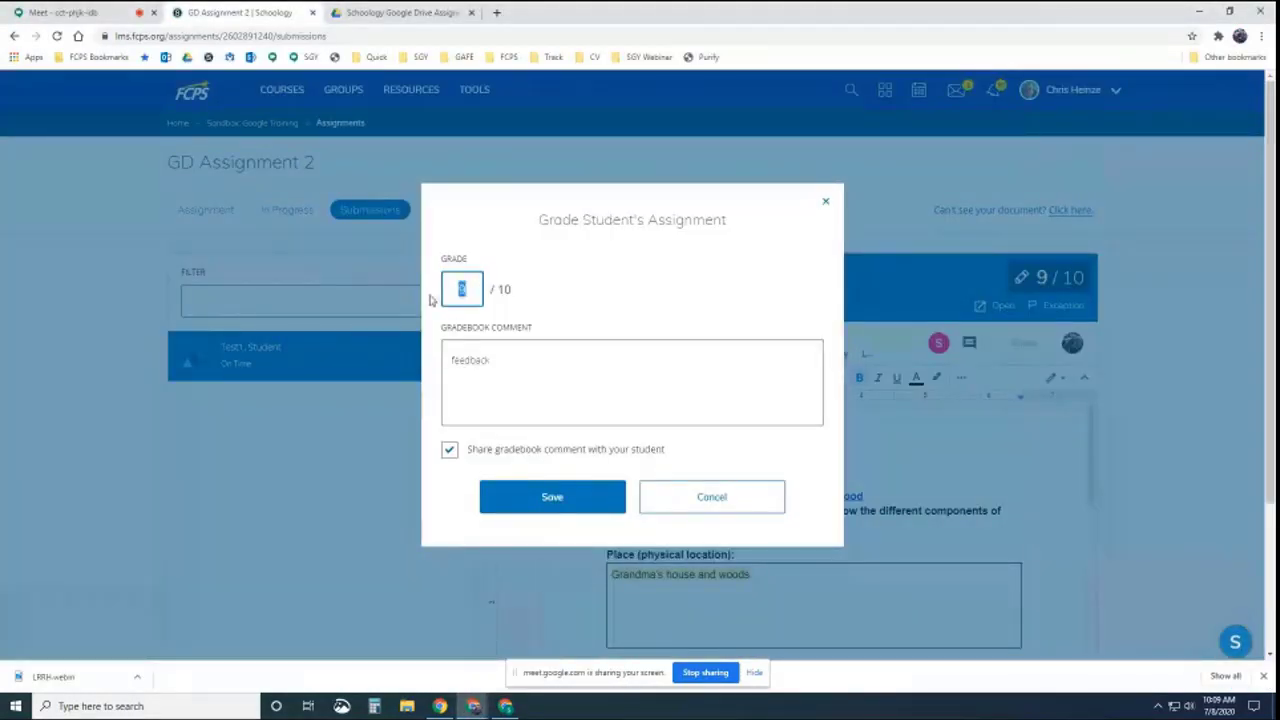
{"action": "type", "text": "6"}
{"action": "left_click", "coordinate": [569, 500]}
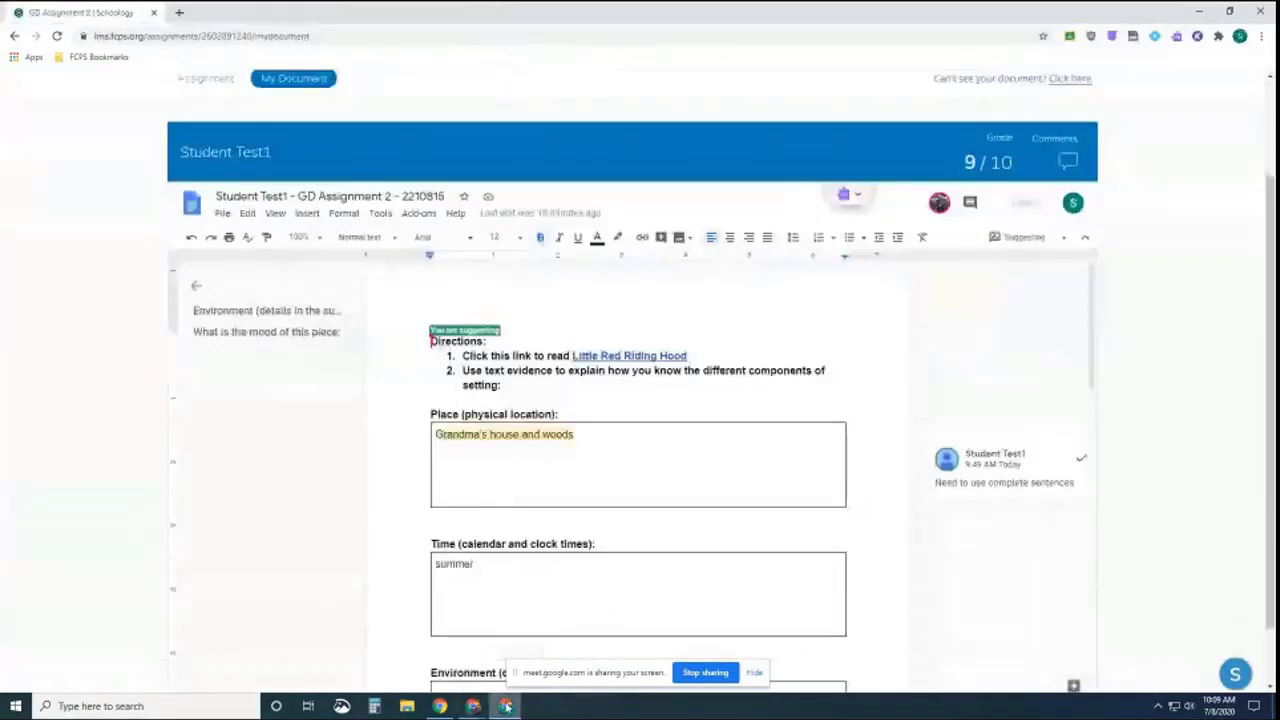
Reload the student's page to confirm the grade now reads 6/10
{"action": "left_click", "coordinate": [506, 706]}
{"action": "left_click", "coordinate": [57, 36]}
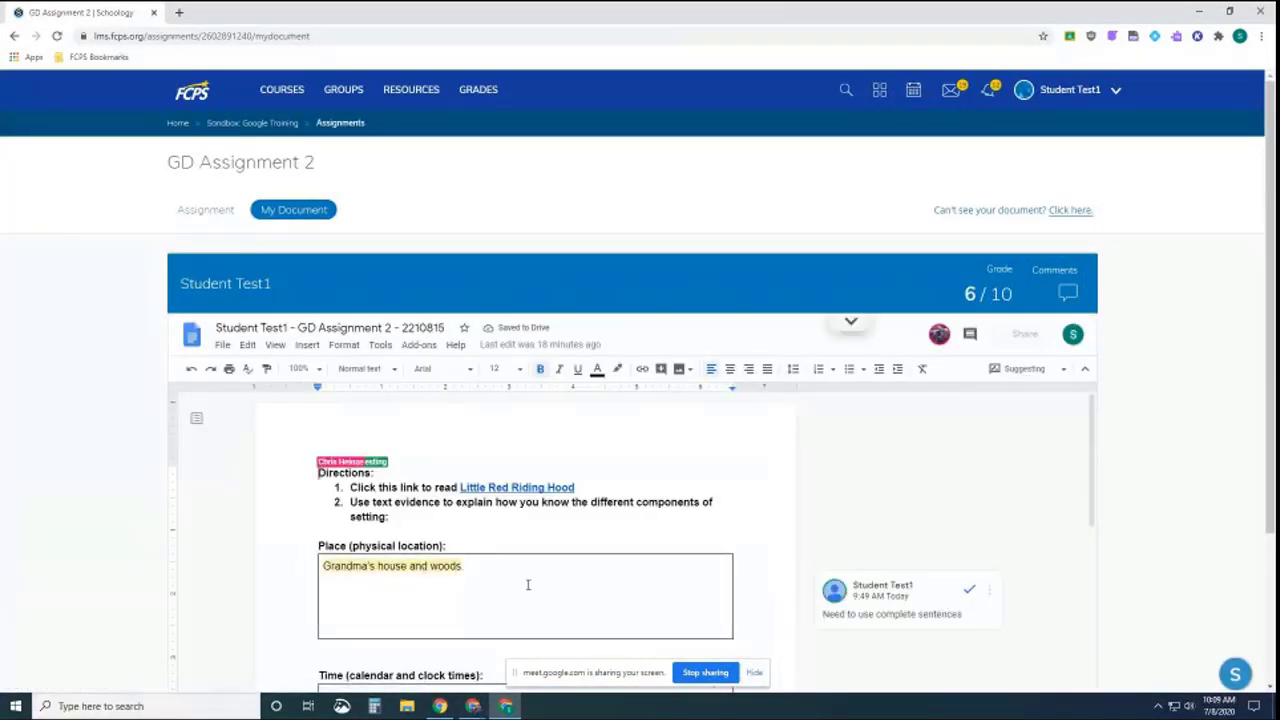
{"action": "scroll", "coordinate": [526, 580], "scroll_direction": "down", "scroll_amount": 1}
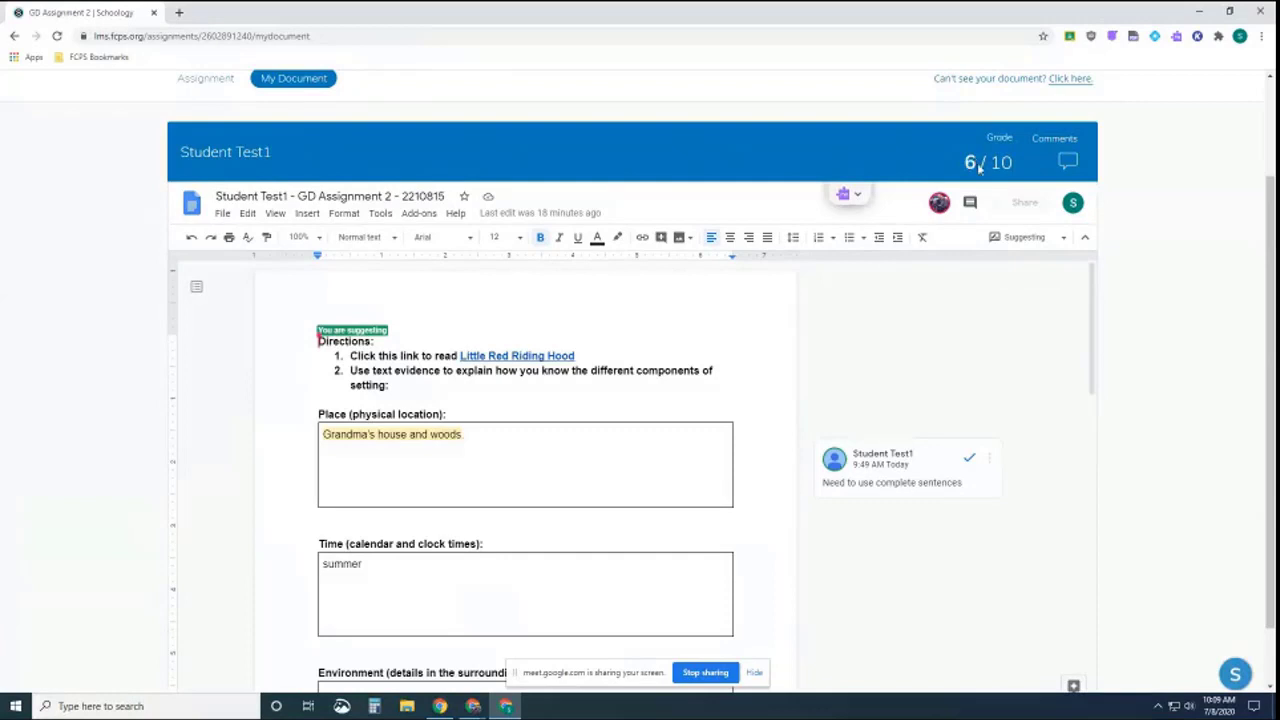
{"action": "left_click", "coordinate": [473, 706]}
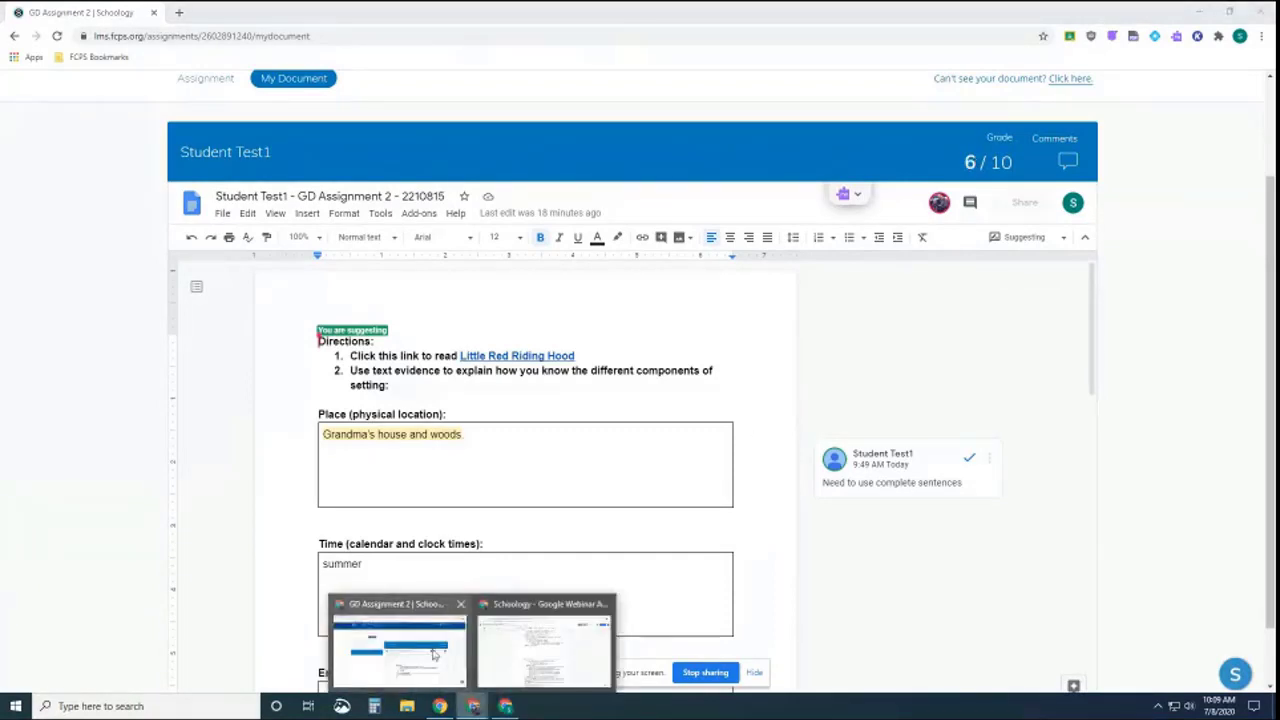
Unsubmit Student Test1's document and view the In Progress list
{"action": "left_click", "coordinate": [443, 659]}
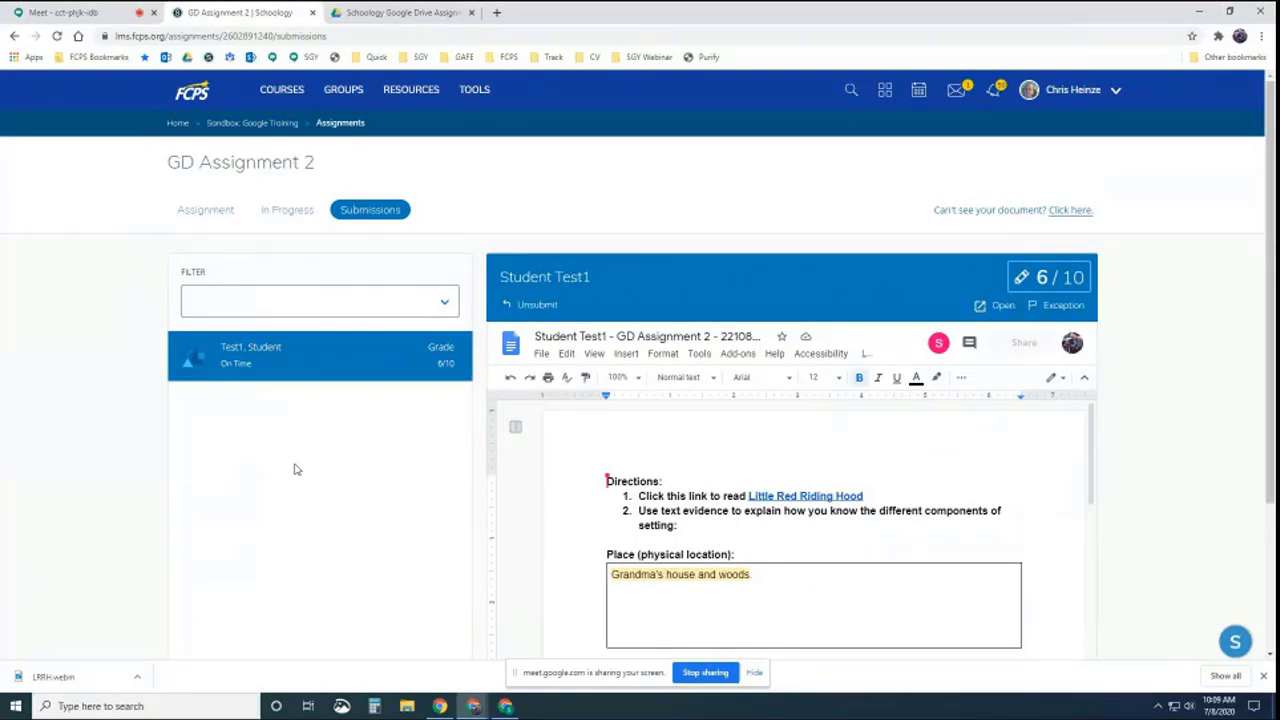
{"action": "left_click", "coordinate": [537, 306]}
{"action": "left_click", "coordinate": [287, 210]}
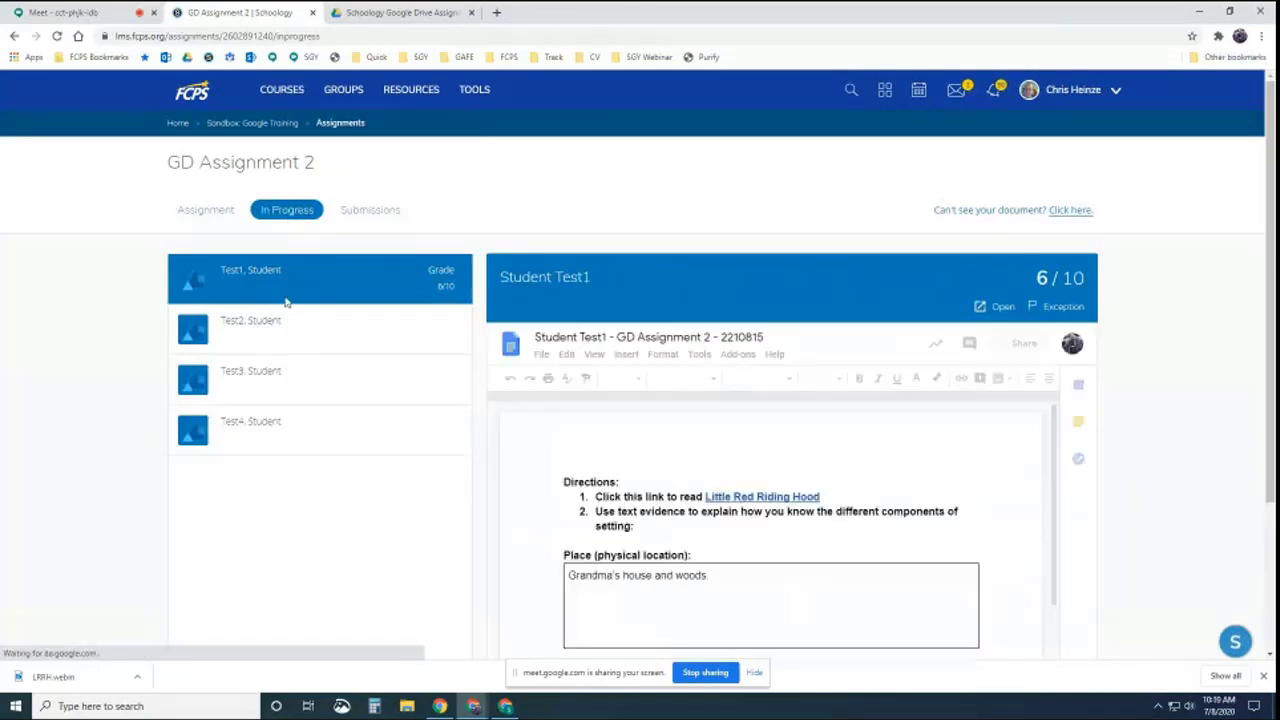
Reload the student's page and start editing the Place answer in the now-editable document
{"action": "left_click", "coordinate": [506, 706]}
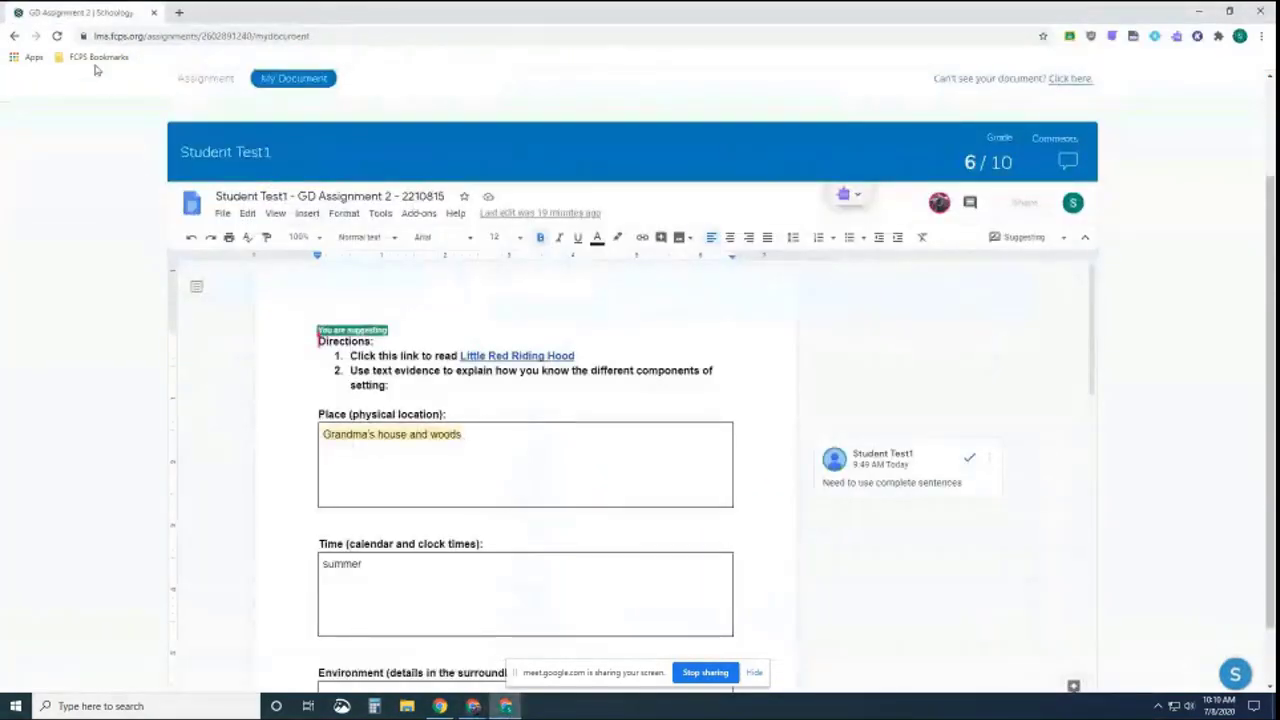
{"action": "left_click", "coordinate": [57, 36]}
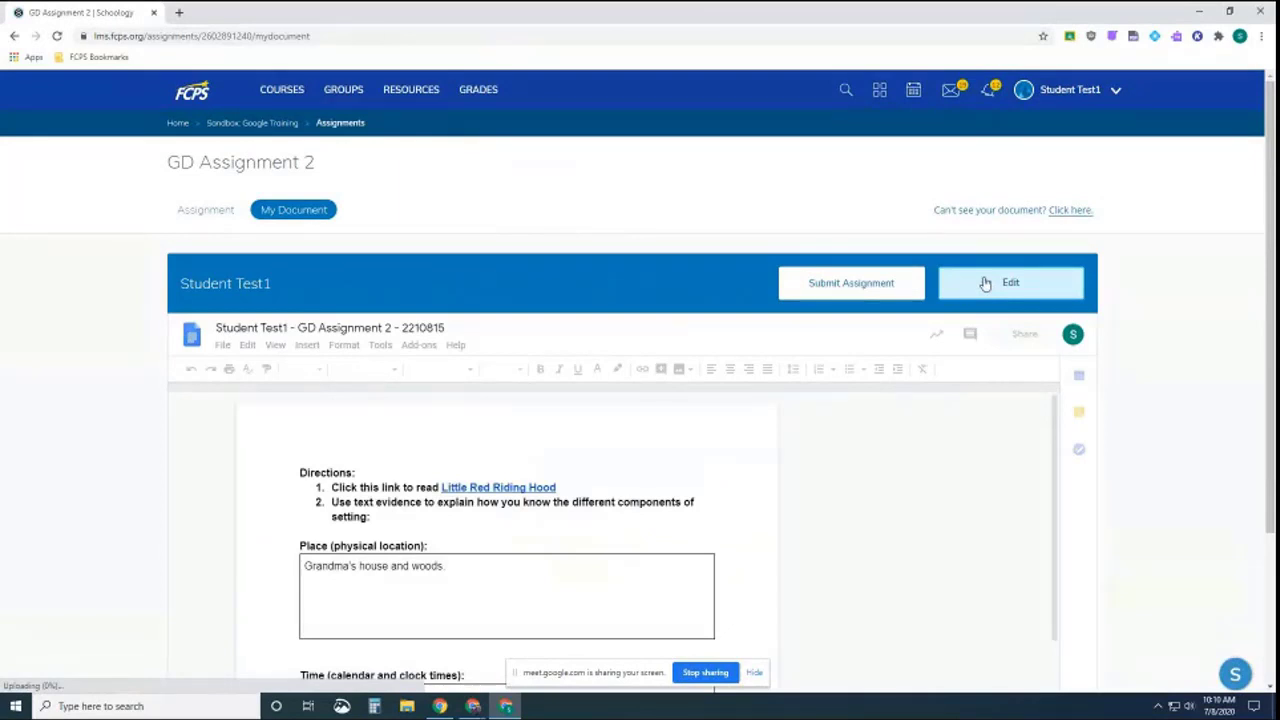
{"action": "scroll", "coordinate": [988, 277], "scroll_direction": "down", "scroll_amount": 2}
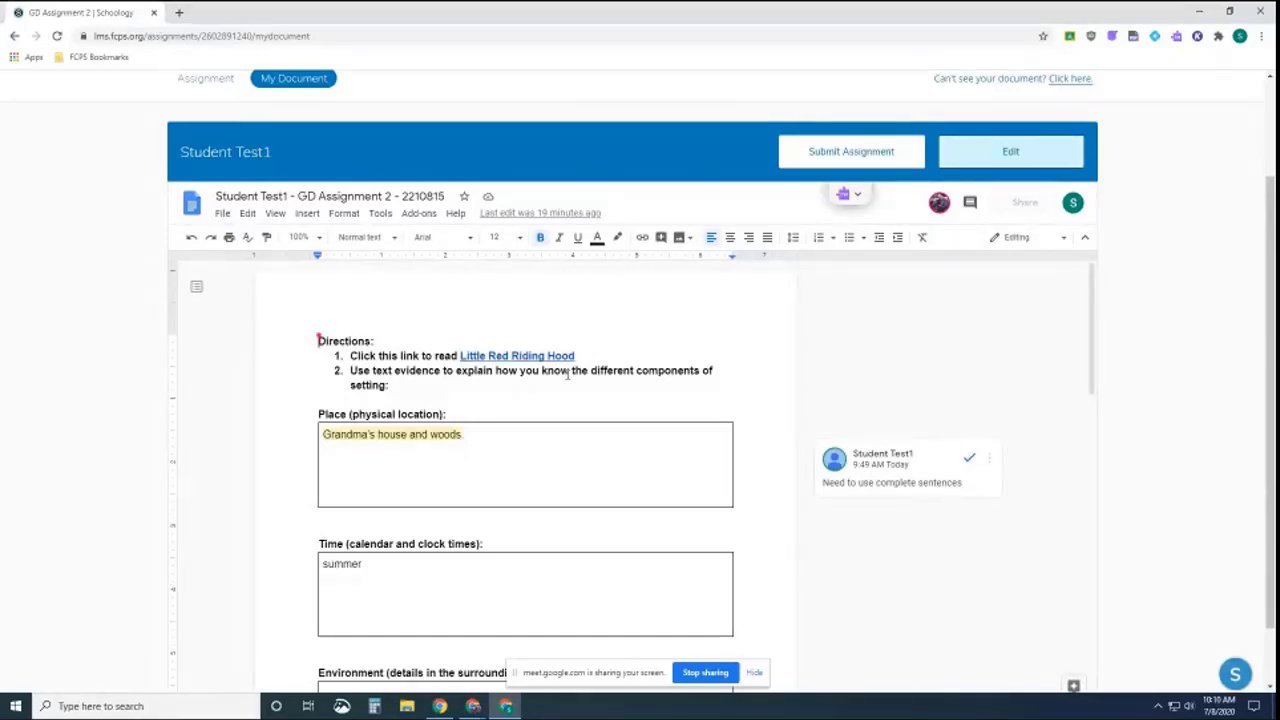
{"action": "left_click", "coordinate": [494, 434]}
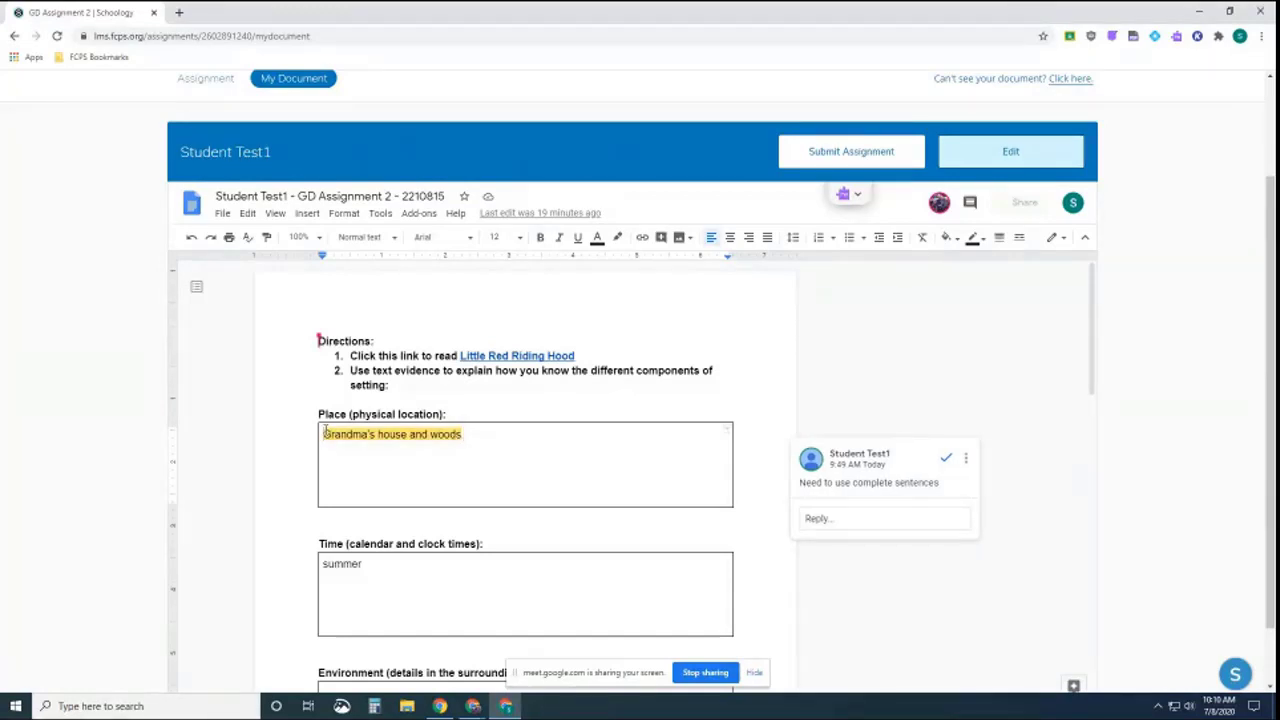
Rewrite the Place answer as "The story happens at Grandma's house and in the woods." and resolve the comment
{"action": "type", "text": "The story "}
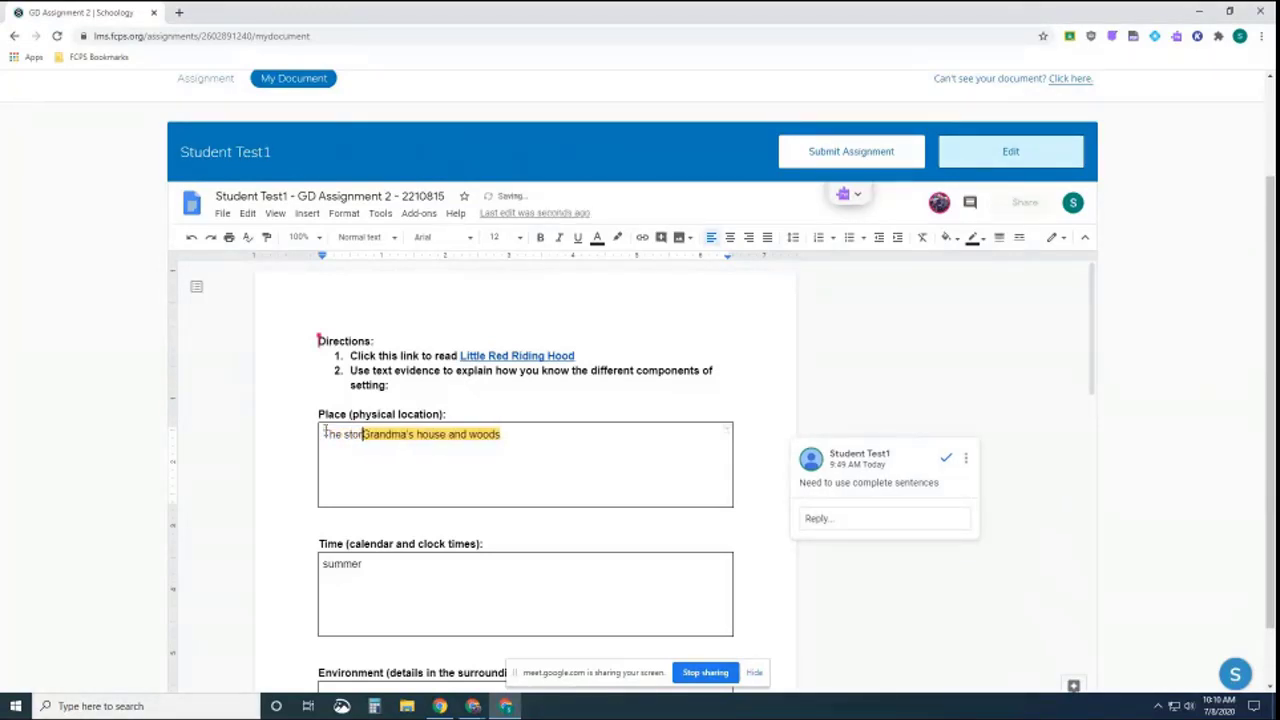
{"action": "type", "text": "happens at"}
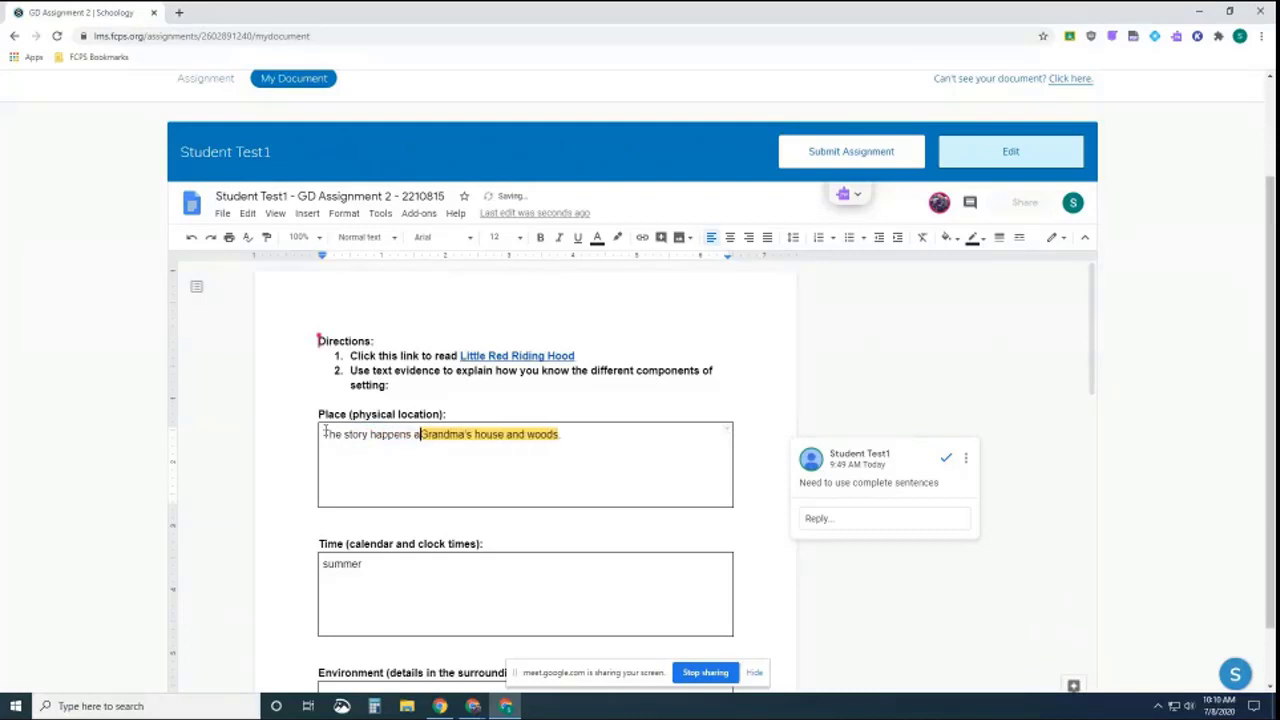
{"action": "left_click", "coordinate": [534, 434]}
{"action": "type", "text": "in the"}
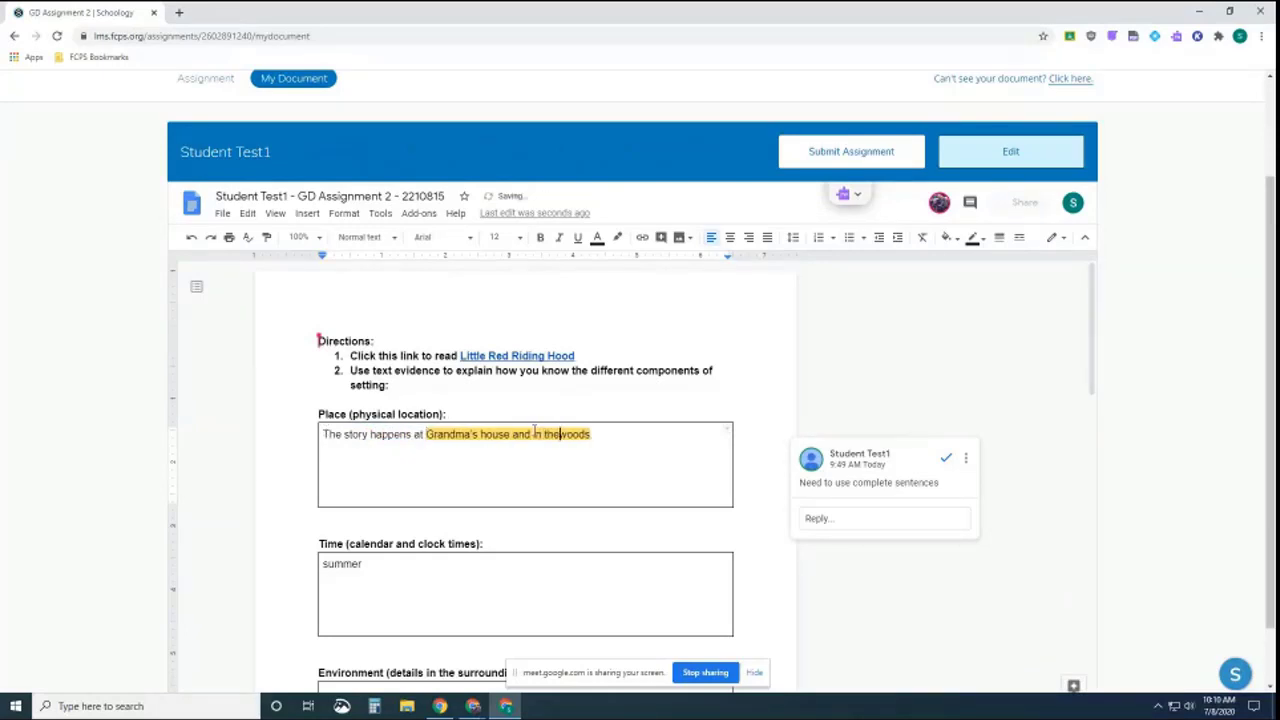
{"action": "key", "text": "End"}
{"action": "type", "text": "."}
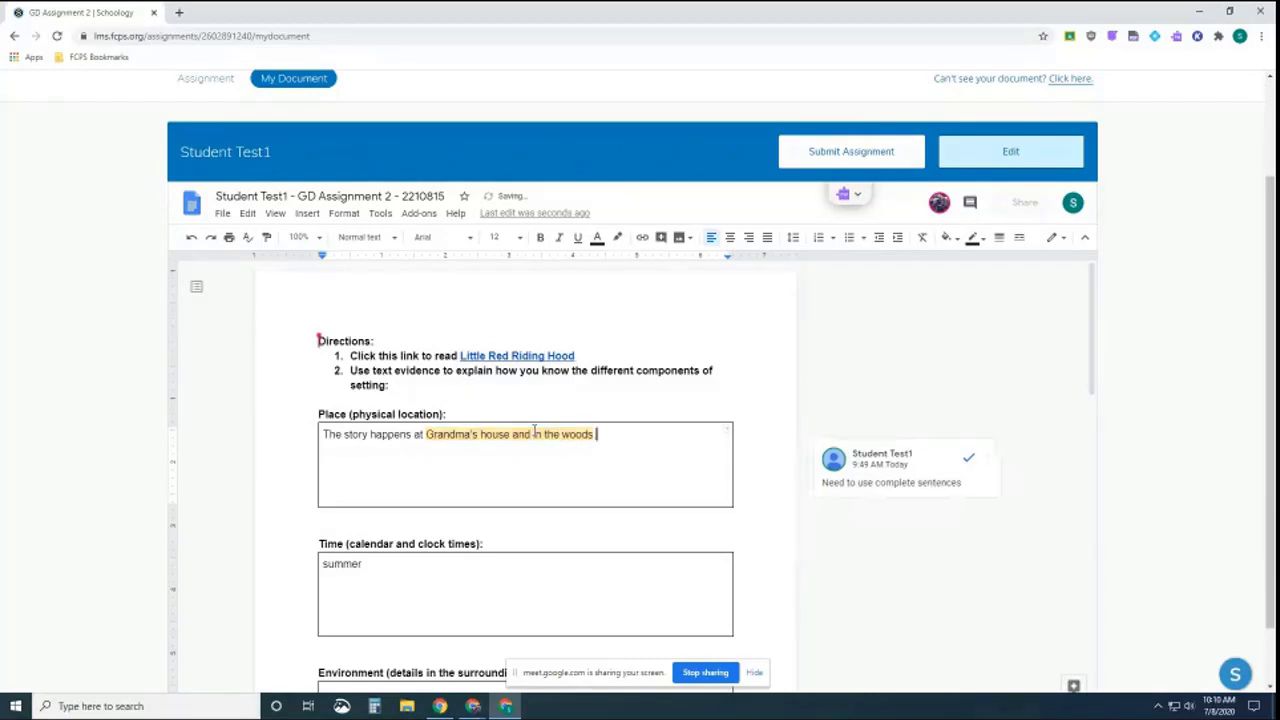
{"action": "left_click", "coordinate": [968, 461]}
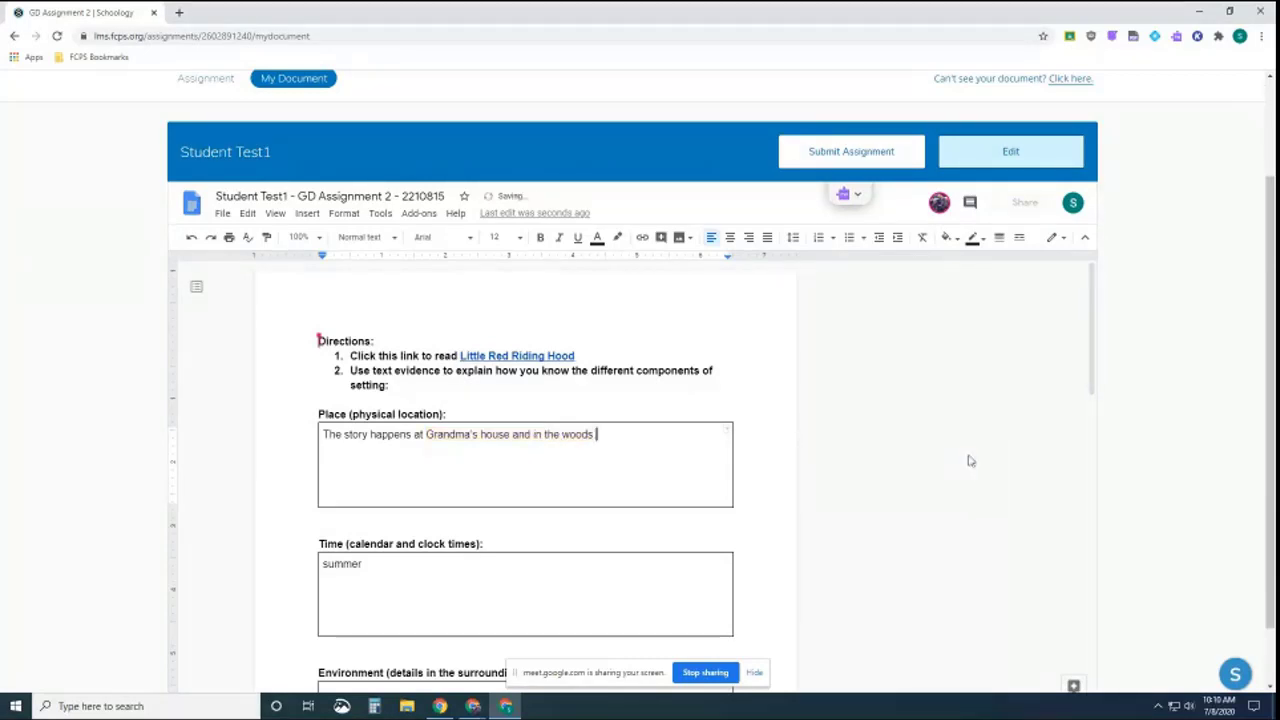
Resubmit GD Assignment 2 and reload the expired document
{"action": "left_click", "coordinate": [859, 160]}
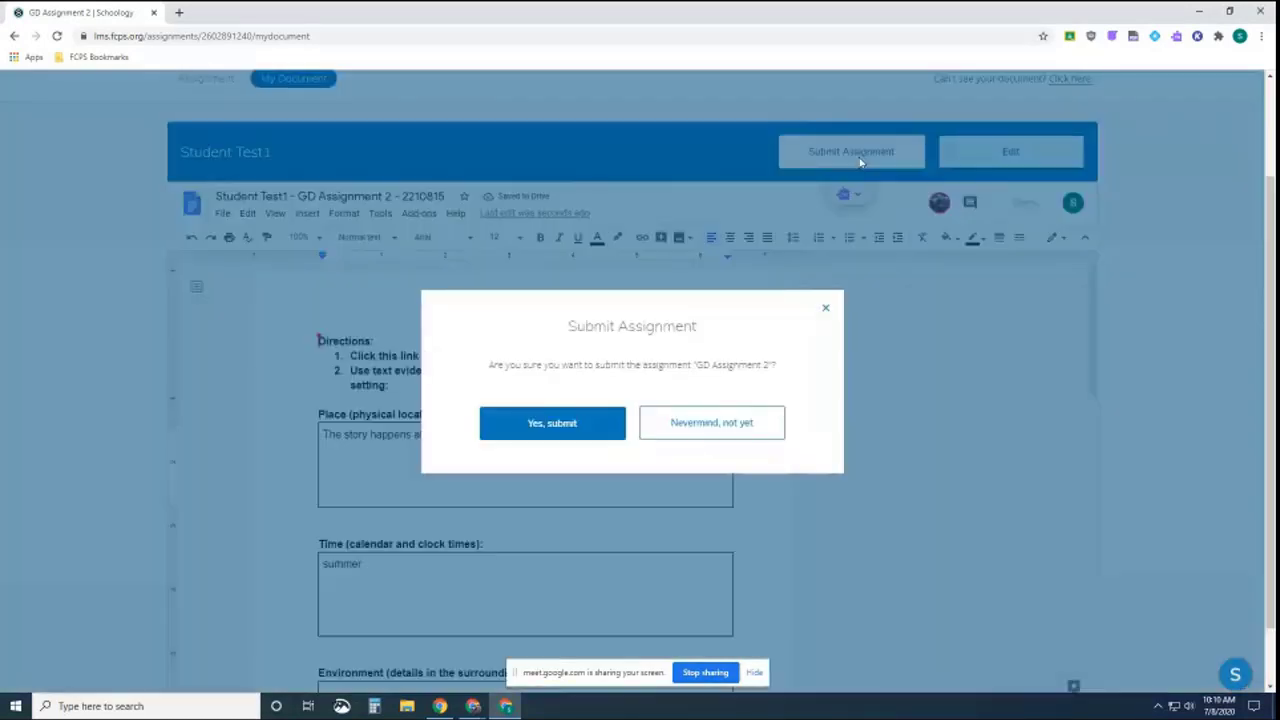
{"action": "left_click", "coordinate": [566, 424]}
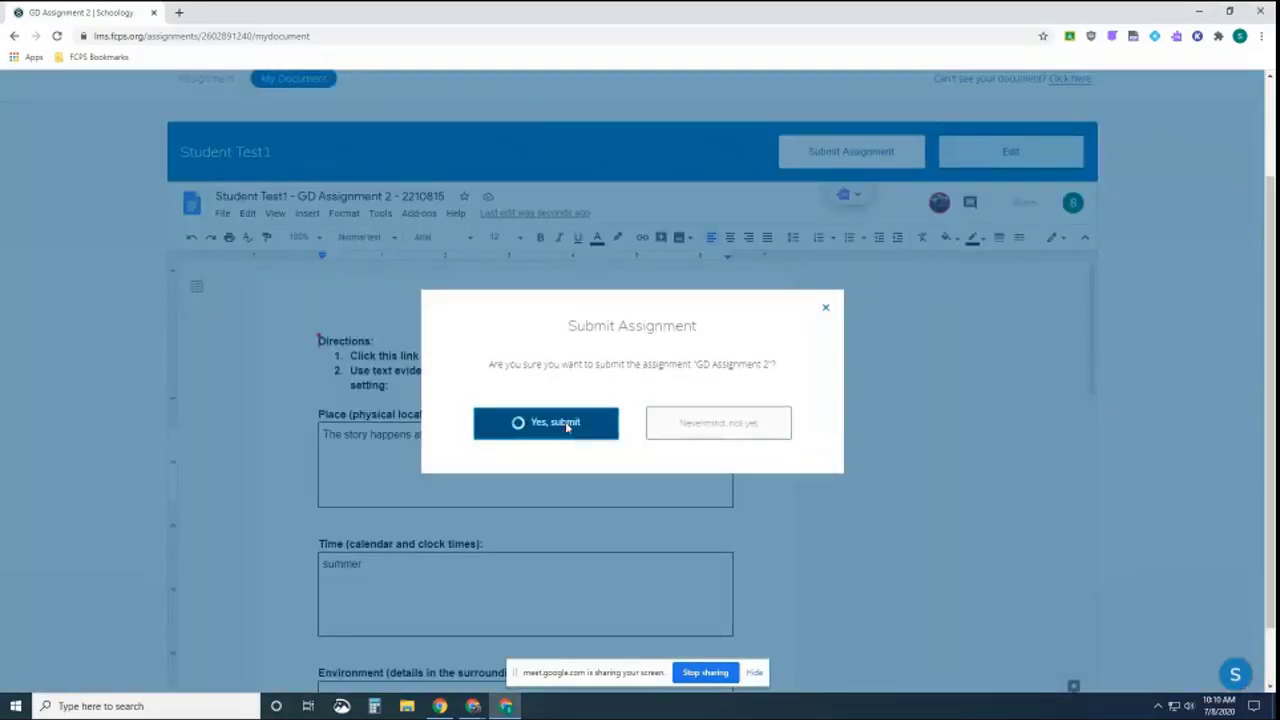
{"action": "left_click", "coordinate": [616, 505]}
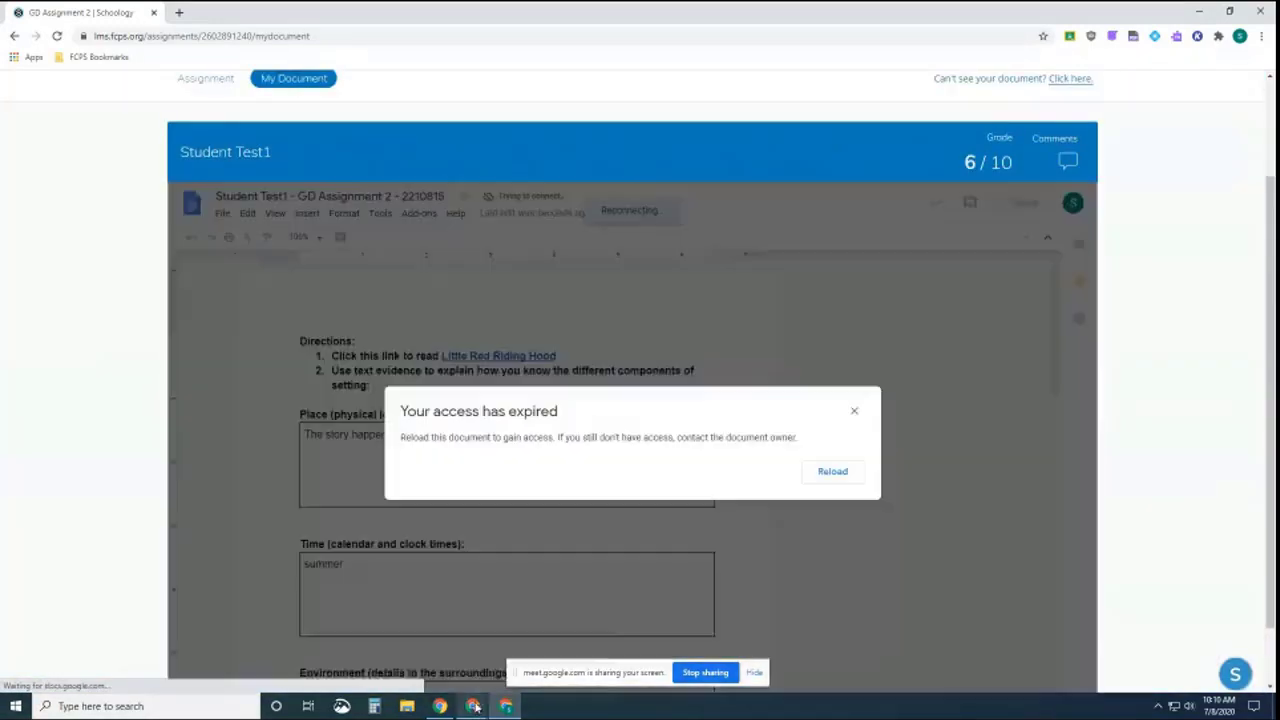
{"action": "mouse_move", "coordinate": [476, 695]}
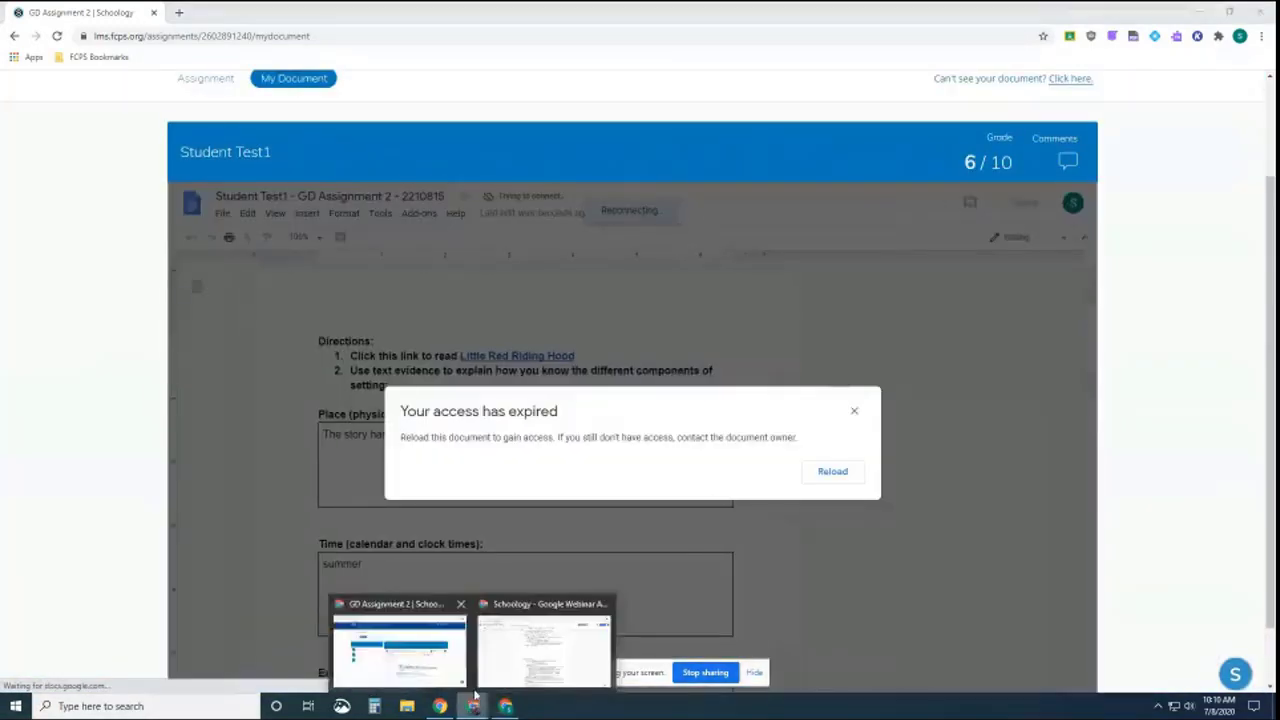
{"action": "left_click", "coordinate": [840, 472]}
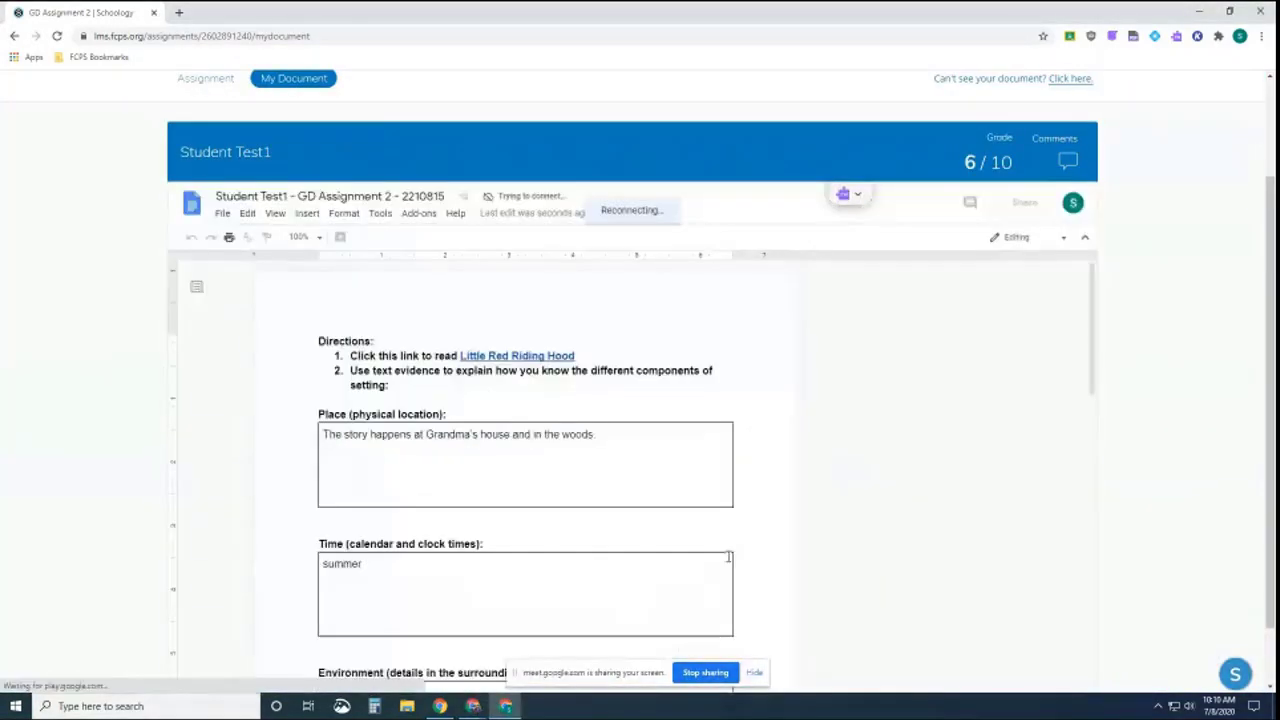
Open GD Assignment 2 from the course's re-submitted reminder, check its Submissions and Assignment tabs, and return to course materials
{"action": "left_click", "coordinate": [472, 708]}
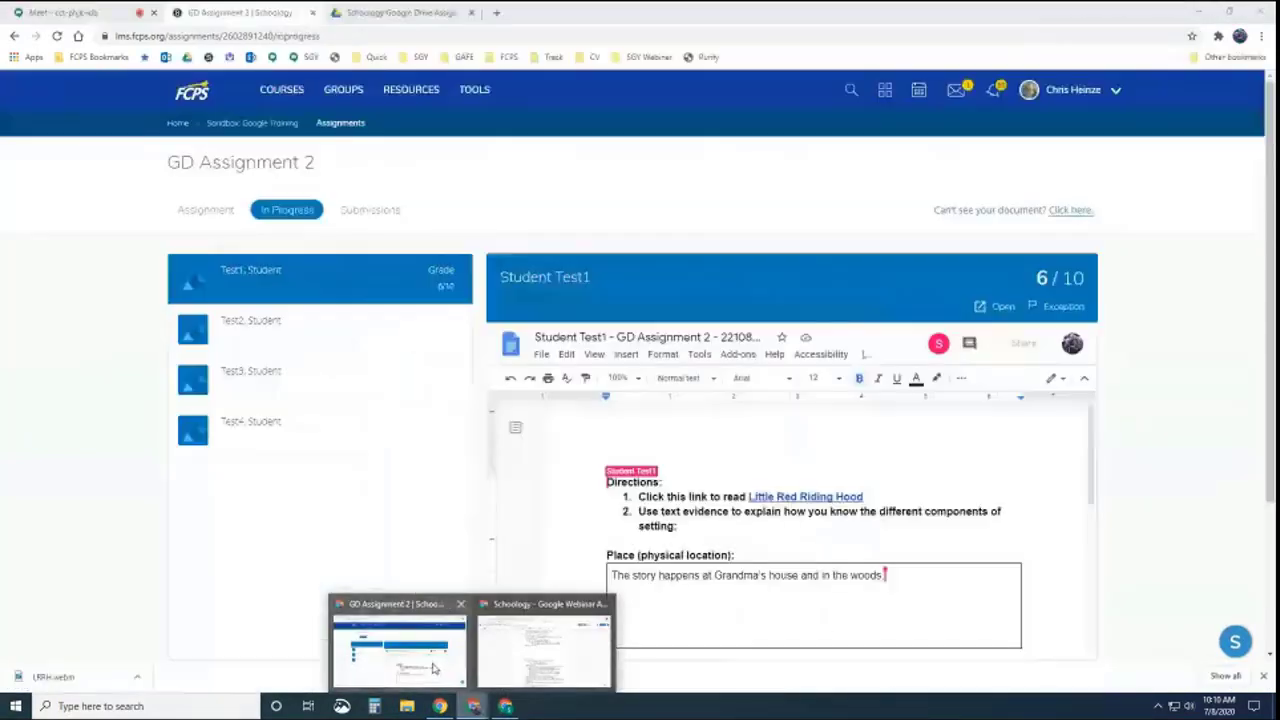
{"action": "left_click", "coordinate": [433, 668]}
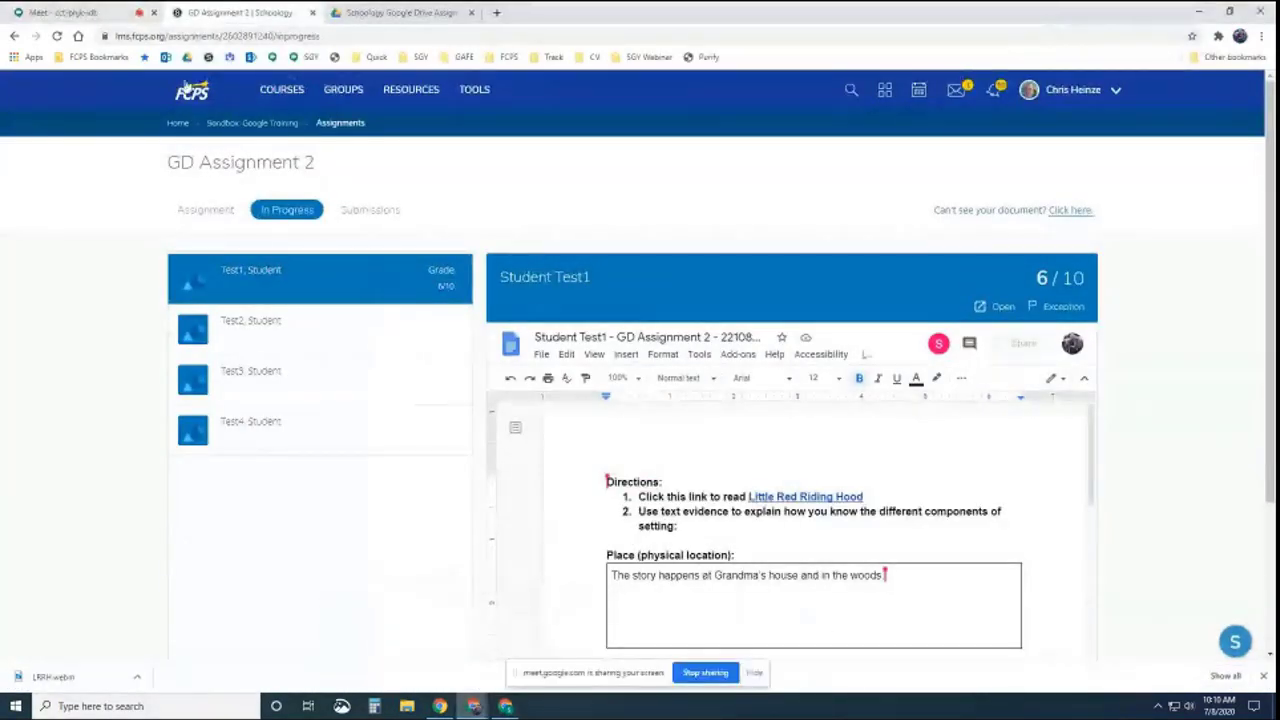
{"action": "left_click", "coordinate": [232, 123]}
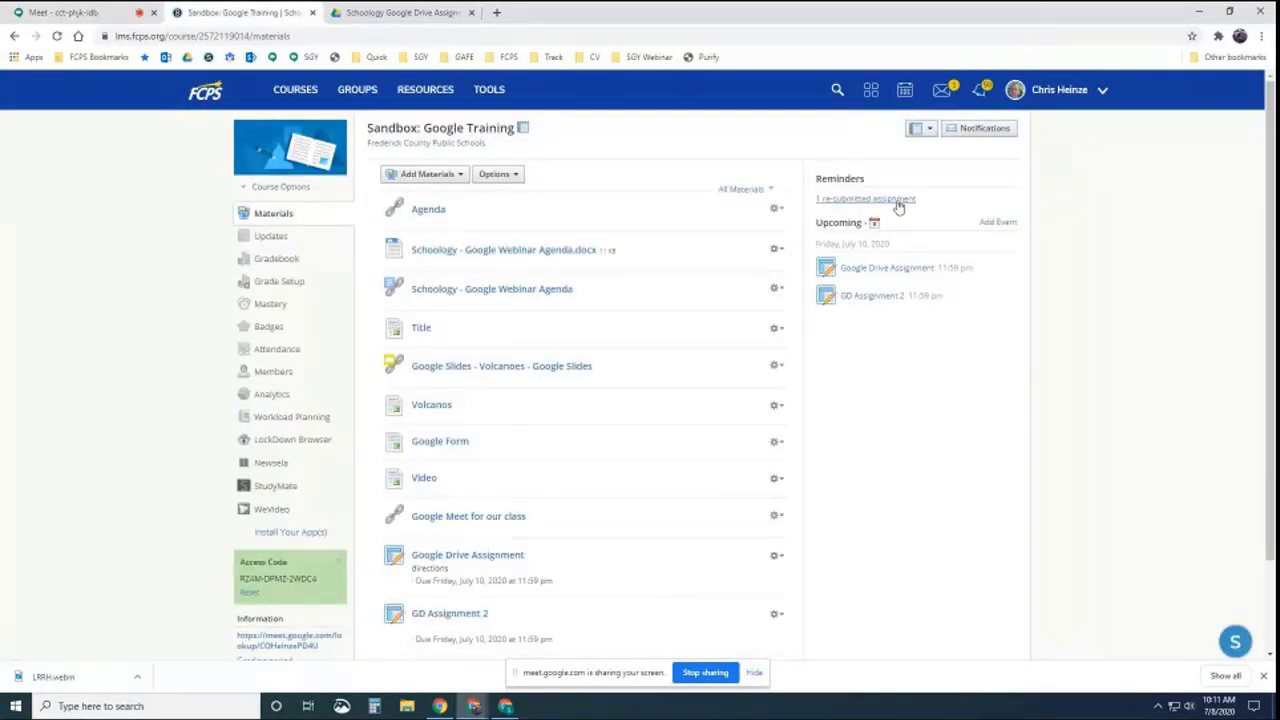
{"action": "left_click", "coordinate": [897, 201]}
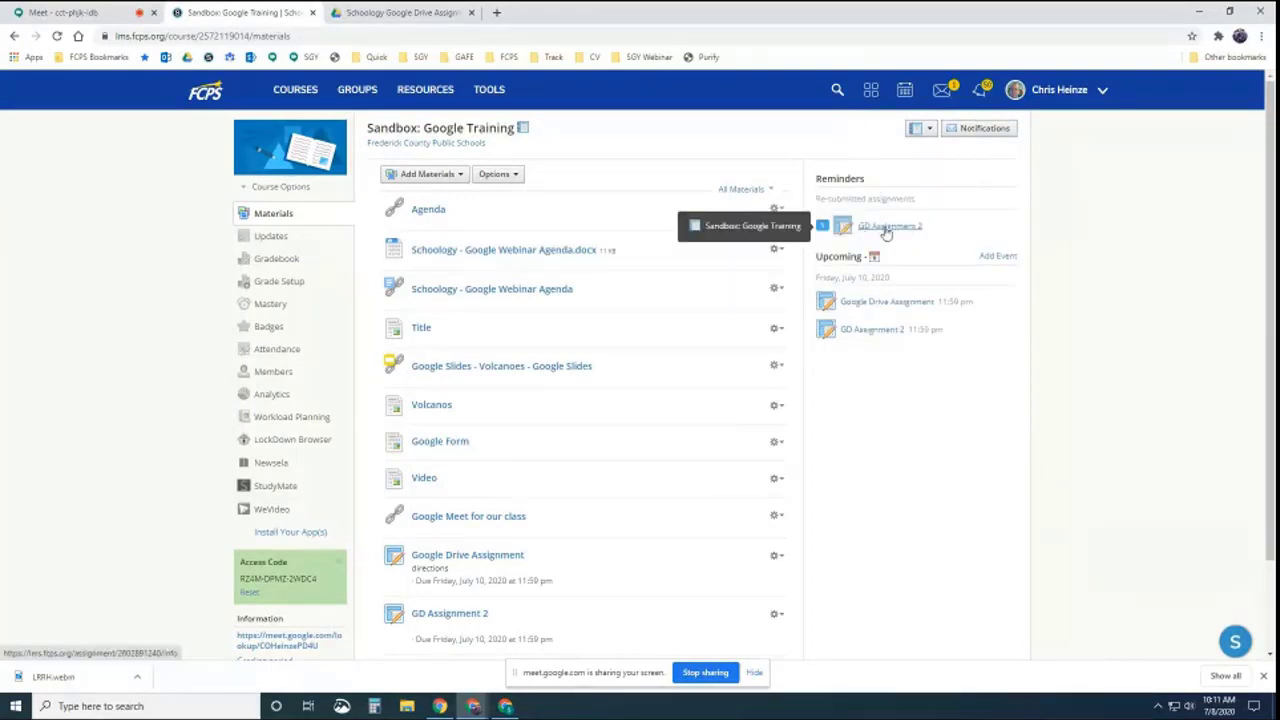
{"action": "left_click", "coordinate": [886, 229]}
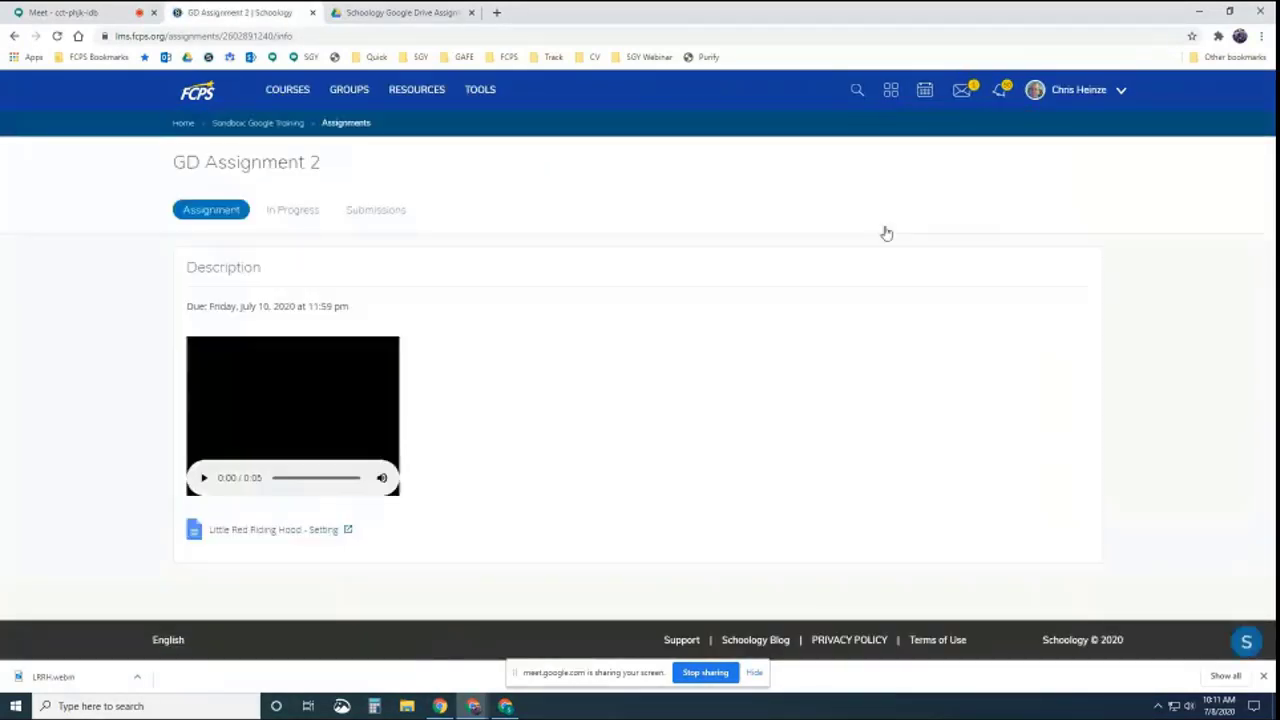
{"action": "left_click", "coordinate": [379, 215]}
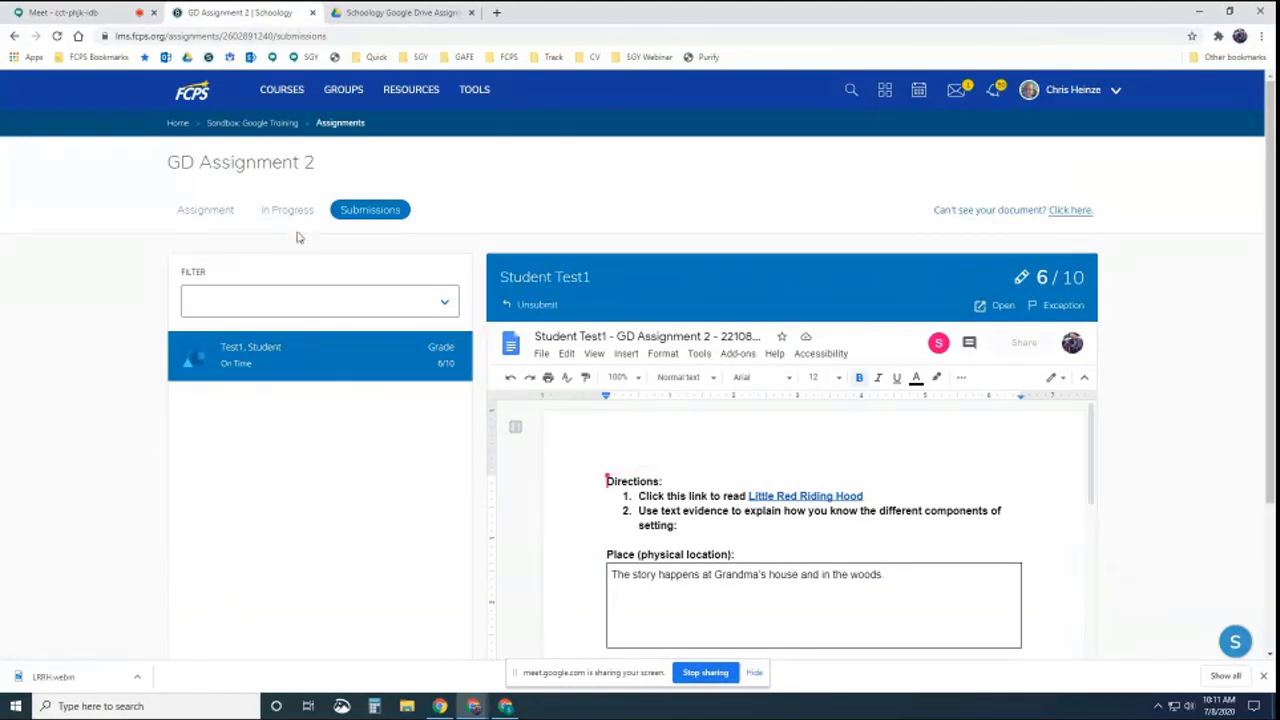
{"action": "left_click", "coordinate": [226, 212]}
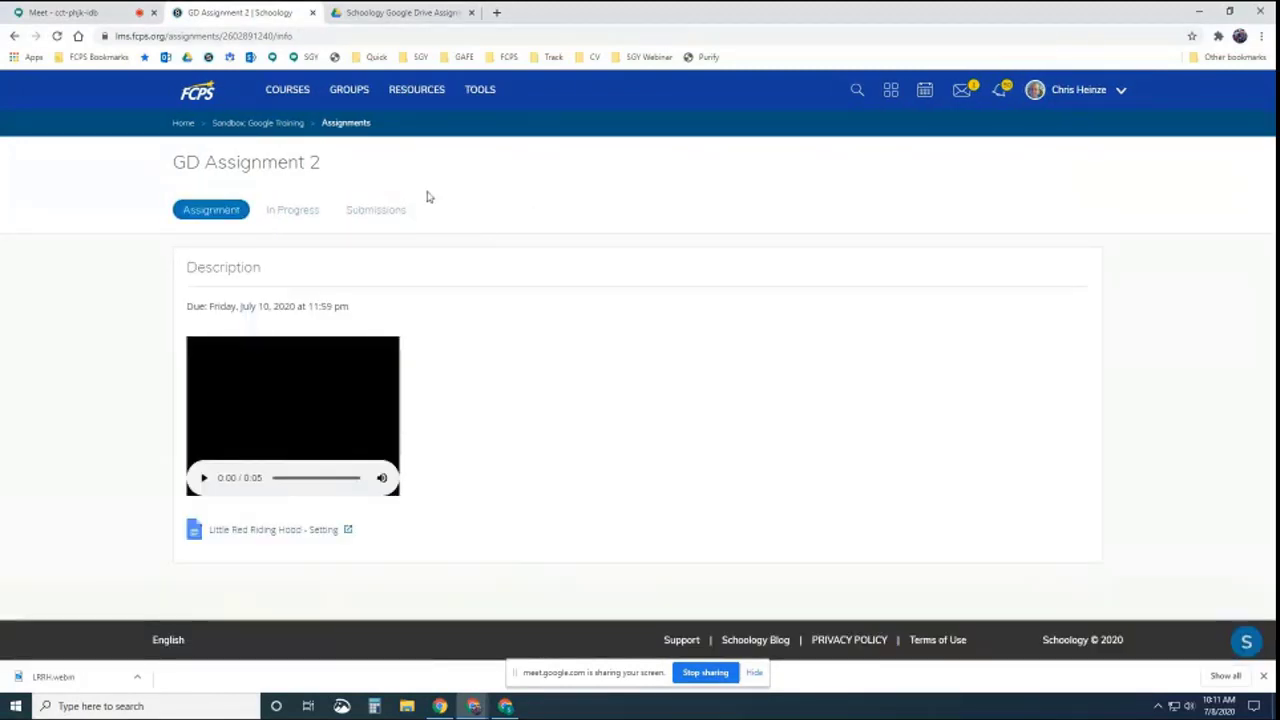
{"action": "left_click", "coordinate": [276, 124]}
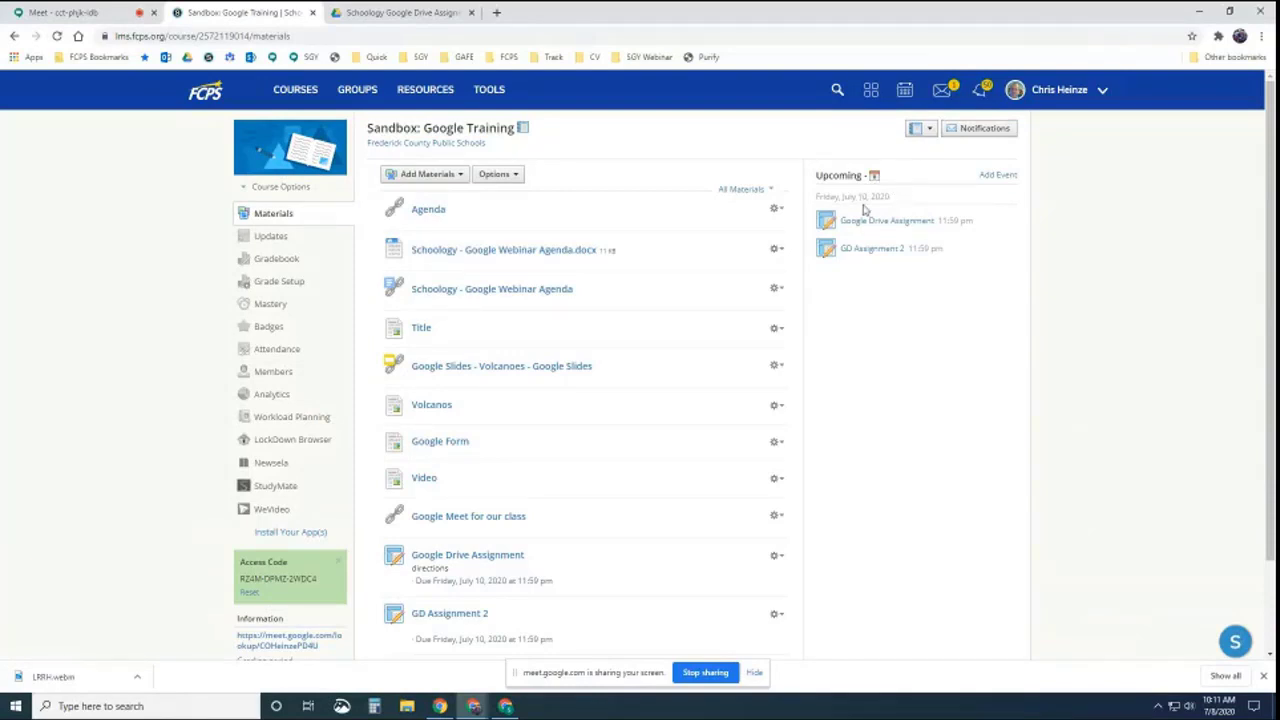
Open the course Gradebook and set its view to 'Graded with New Submission'
{"action": "left_click", "coordinate": [278, 264]}
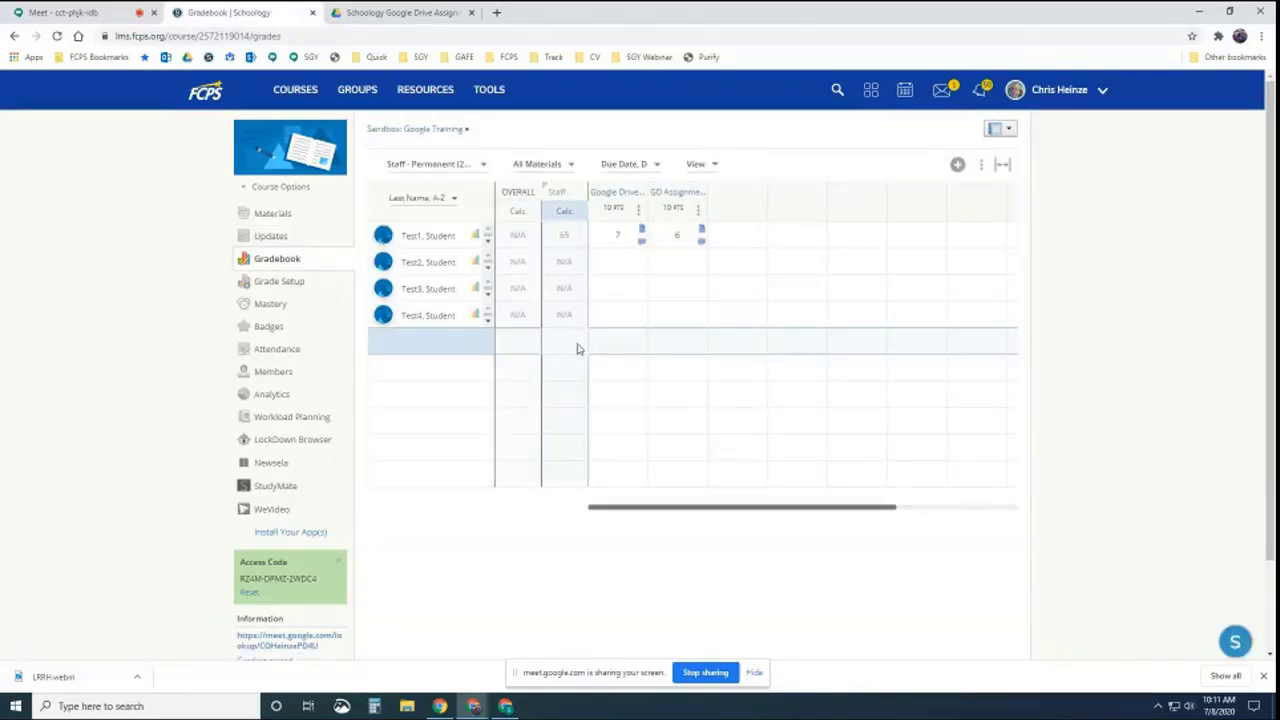
{"action": "left_click", "coordinate": [712, 166]}
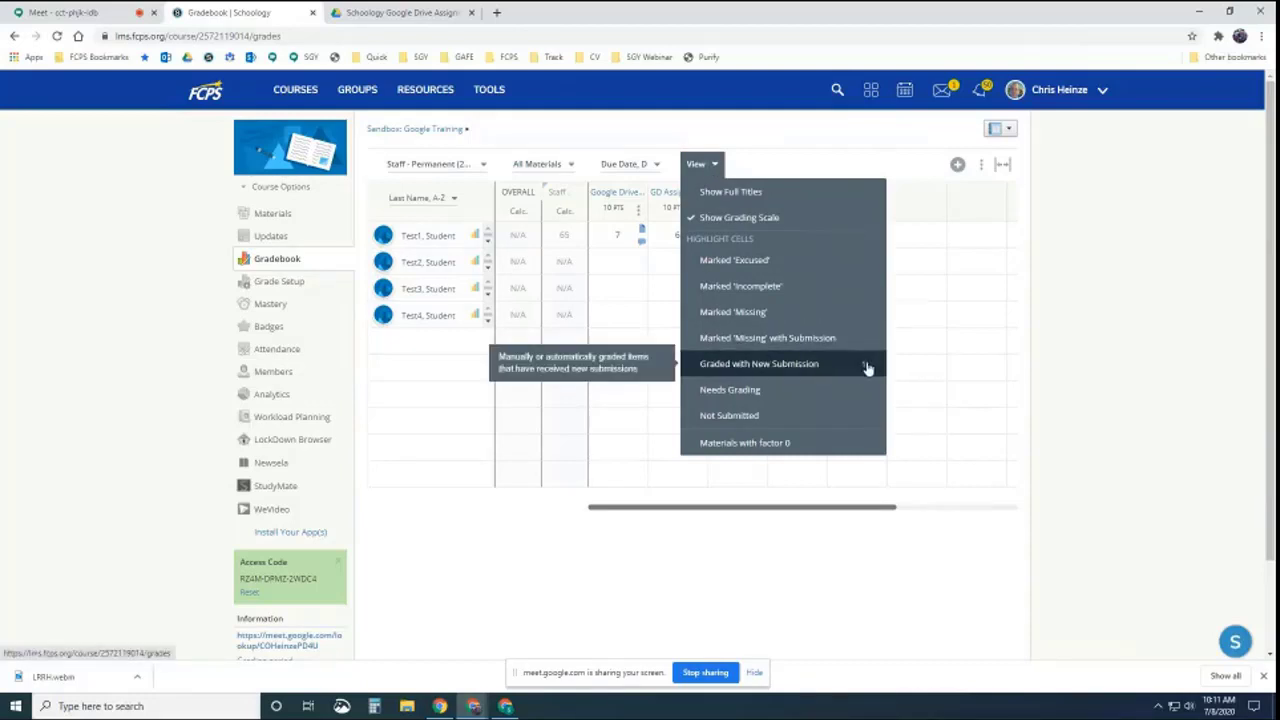
{"action": "left_click", "coordinate": [740, 368]}
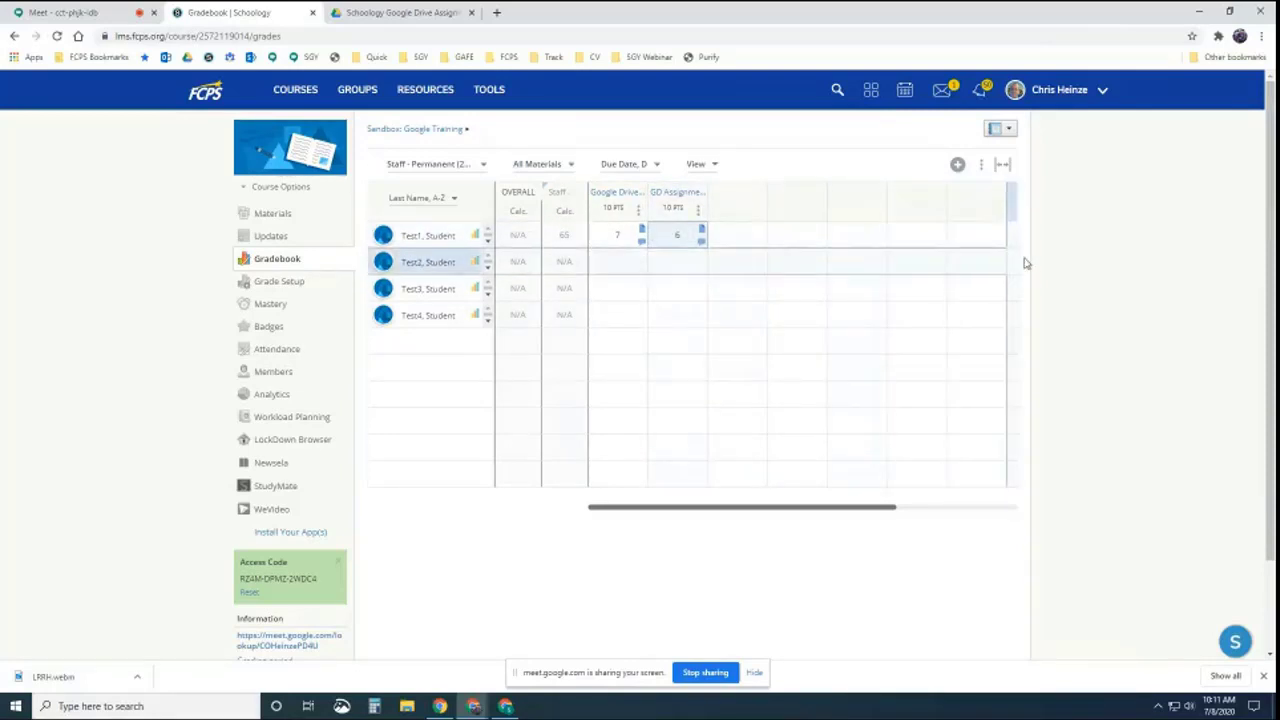
Regrade Student Test1's GD Assignment 2 submission from 6/10 to 9/10 and return to the course
{"action": "left_click", "coordinate": [688, 237]}
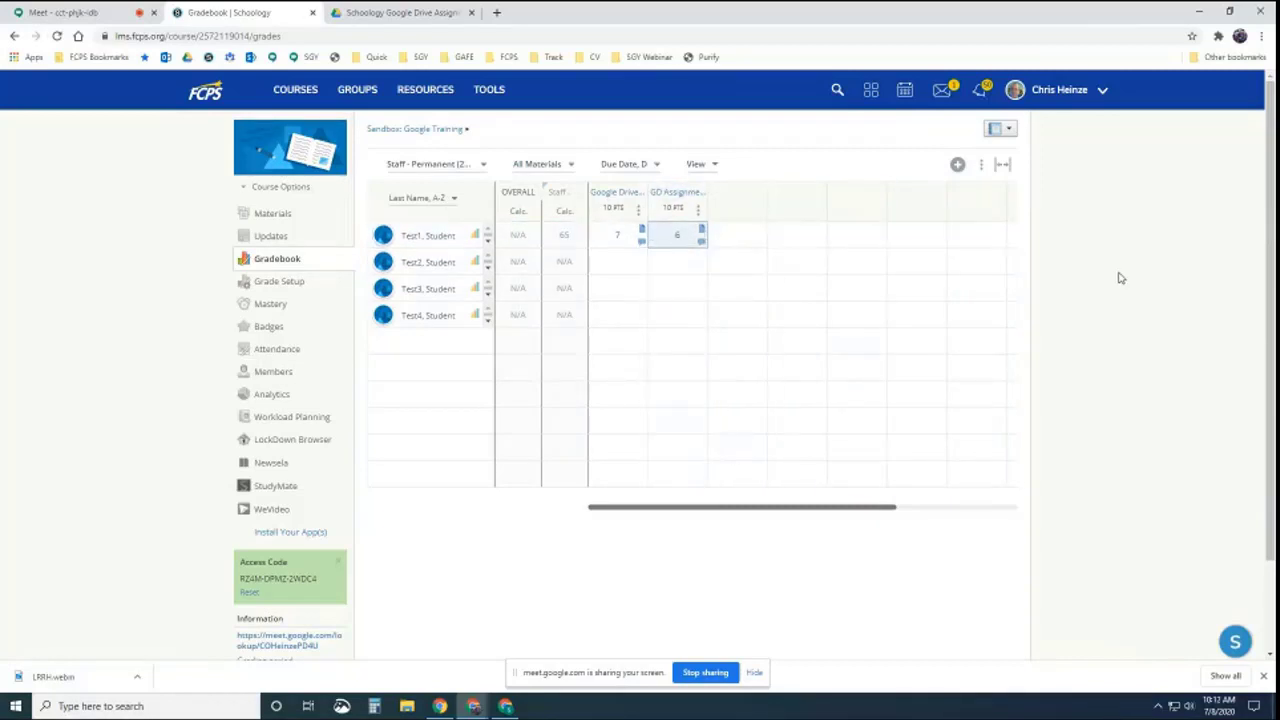
{"action": "left_click", "coordinate": [703, 233]}
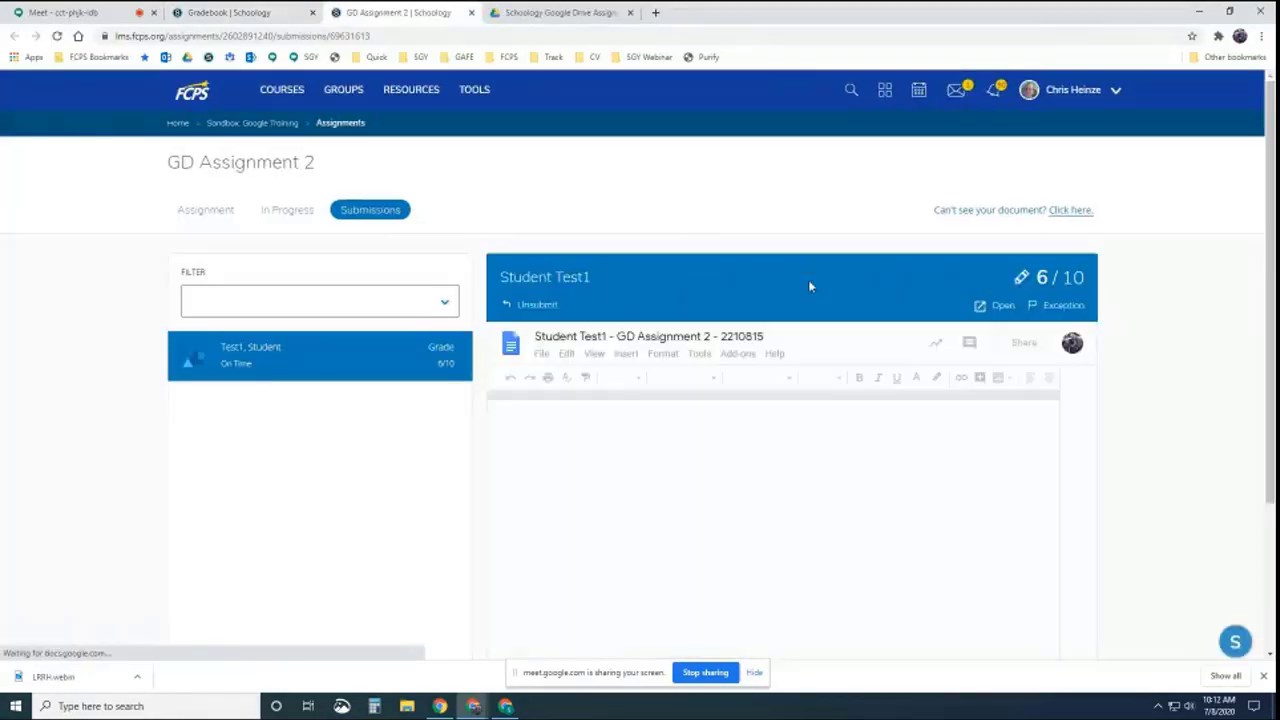
{"action": "left_click", "coordinate": [1021, 277]}
{"action": "left_click_drag", "start_coordinate": [476, 290], "coordinate": [437, 296]}
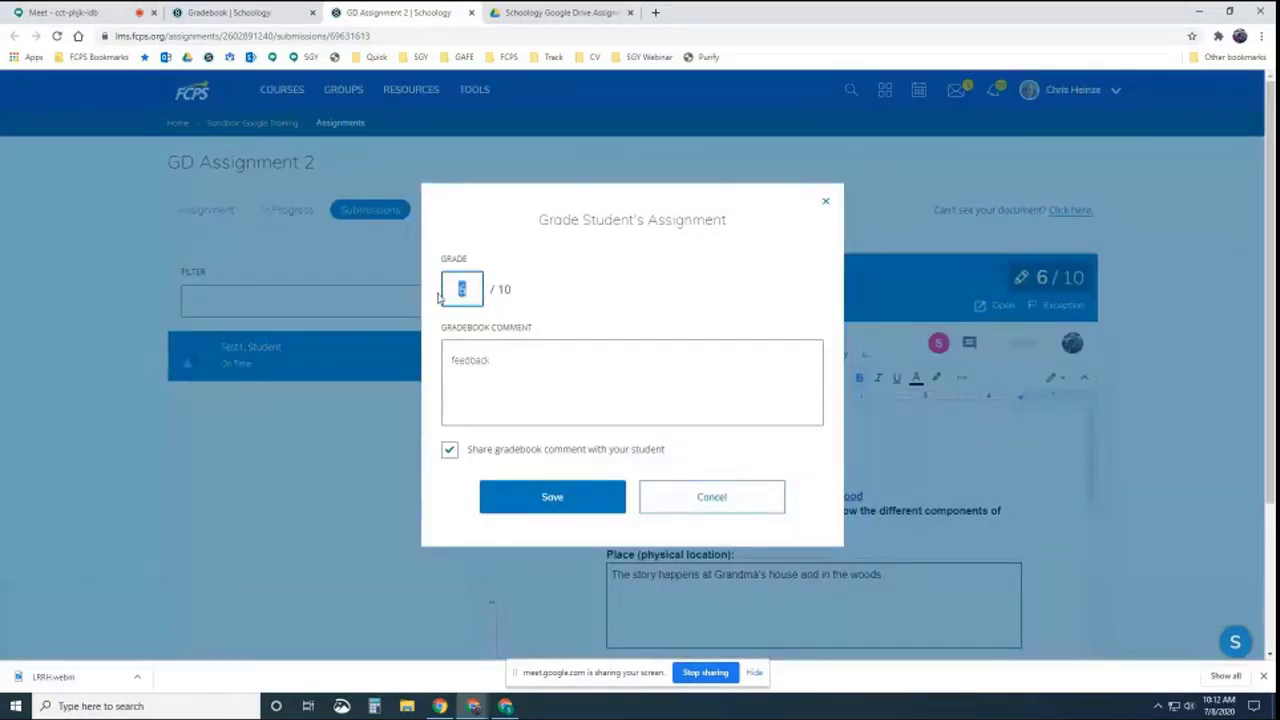
{"action": "type", "text": "9"}
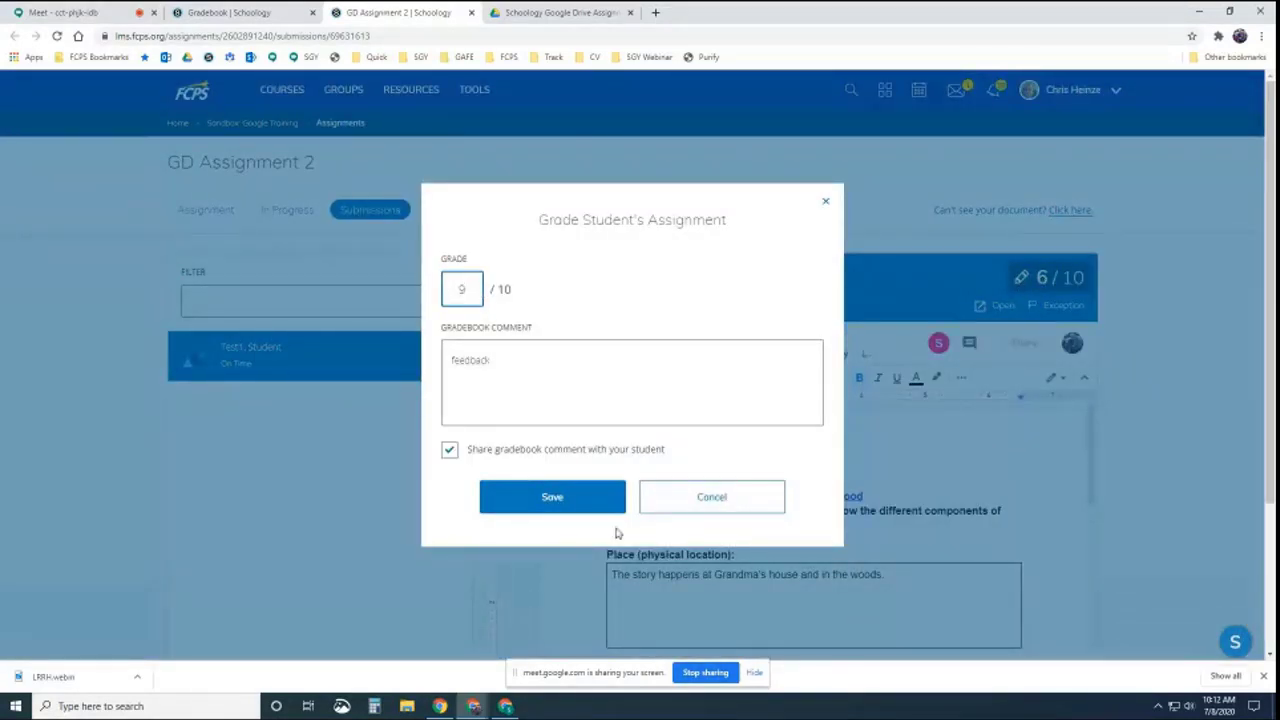
{"action": "left_click", "coordinate": [569, 498]}
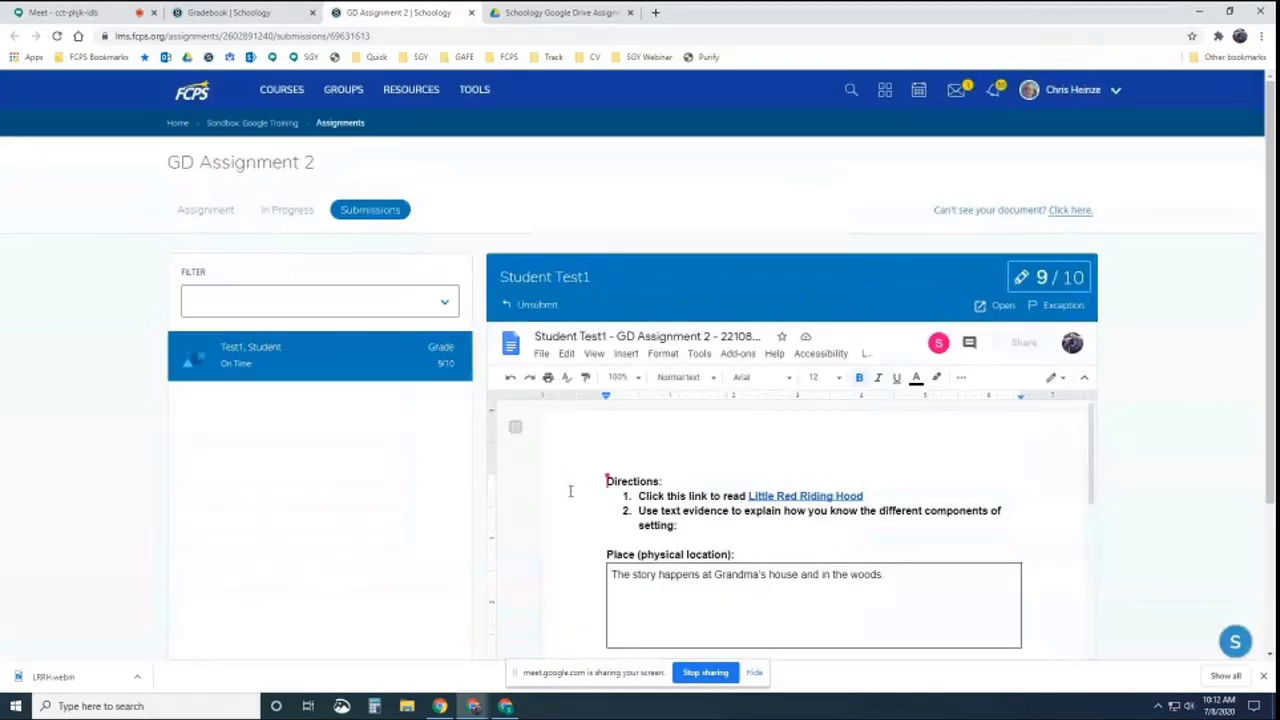
{"action": "left_click", "coordinate": [270, 123]}
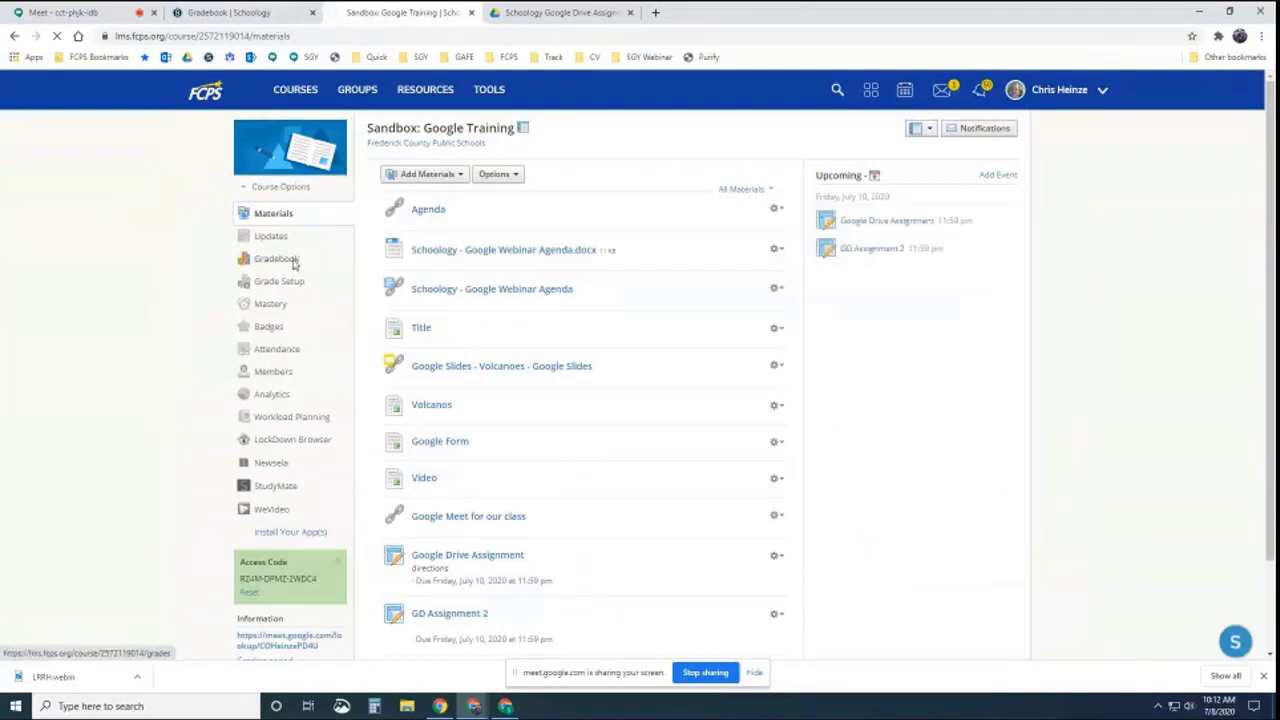
Open the course gradebook showing GD Assignment 2 at 9, leaving the View options unchanged
{"action": "left_click", "coordinate": [292, 258]}
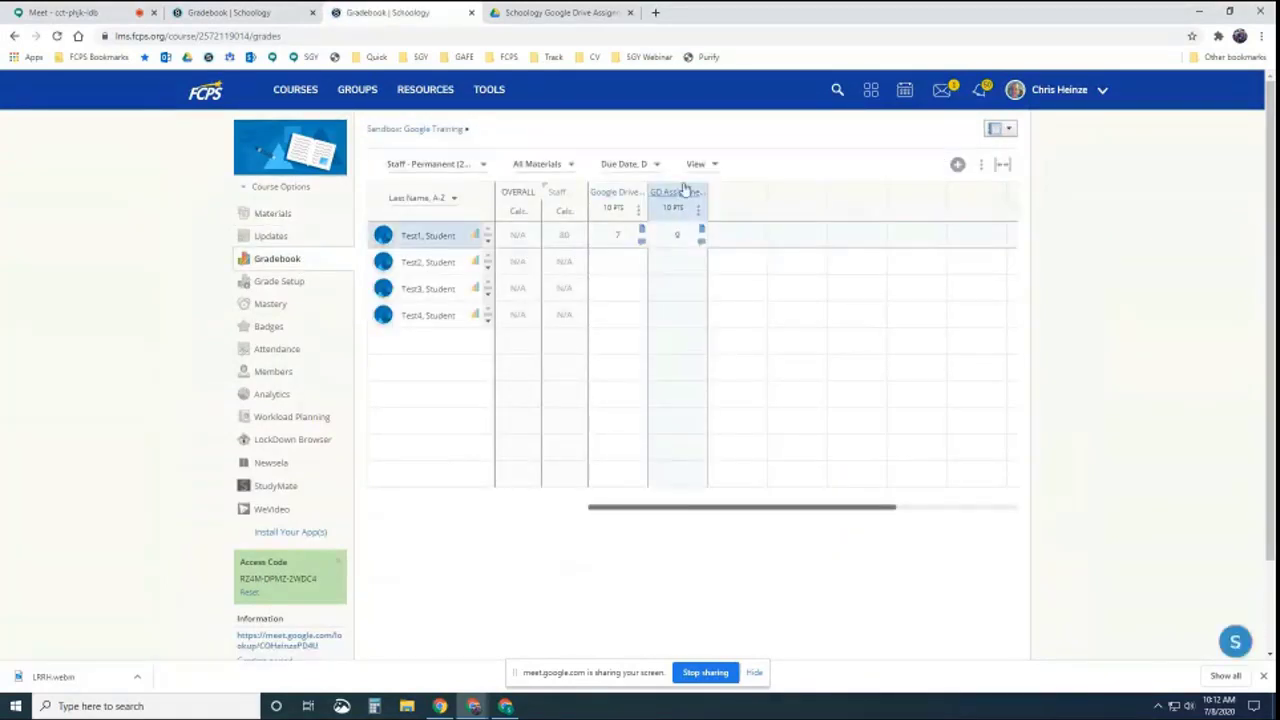
{"action": "left_click", "coordinate": [700, 165]}
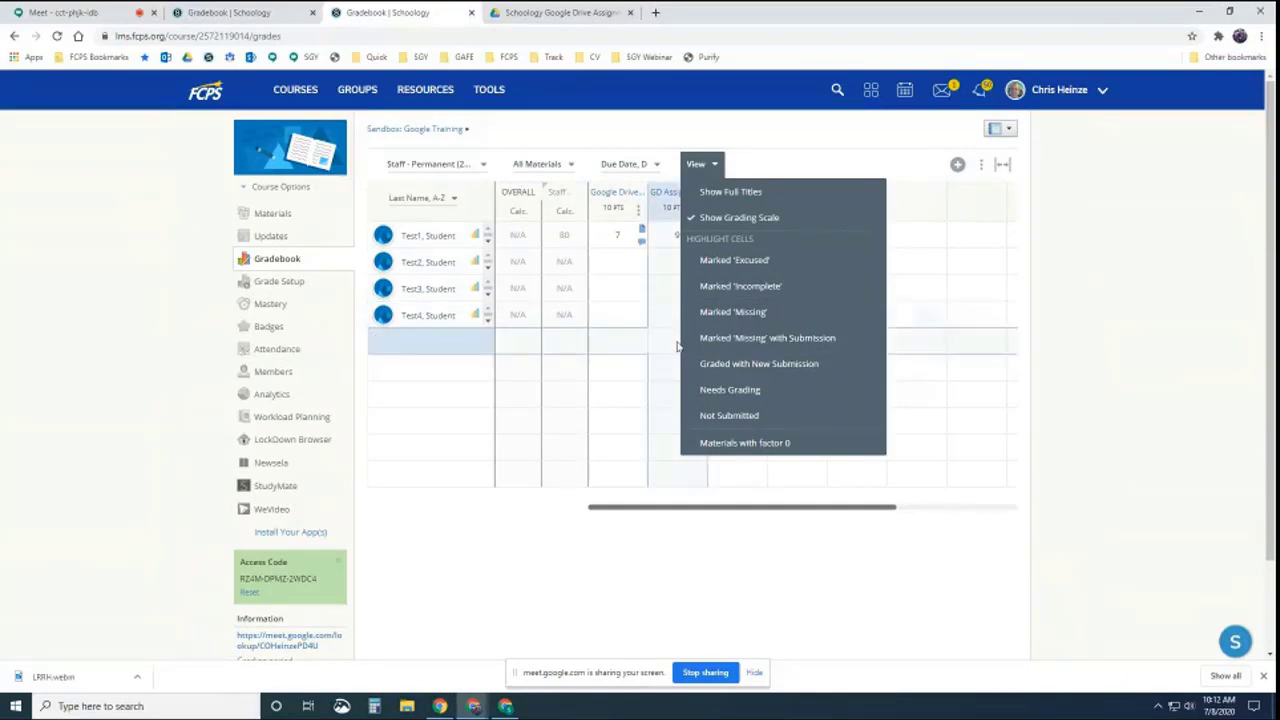
{"action": "left_click", "coordinate": [845, 367]}
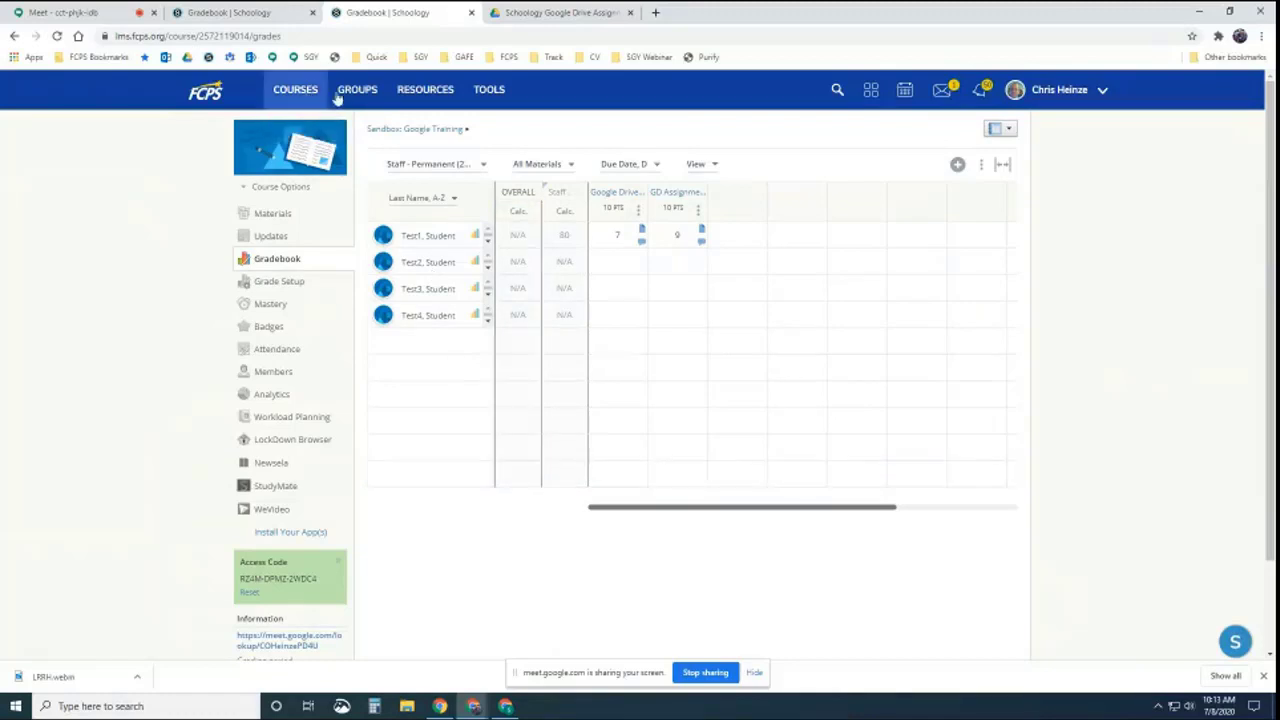
Open the Submissions page of GD Assignment 2 from the course materials
{"action": "left_click", "coordinate": [400, 129]}
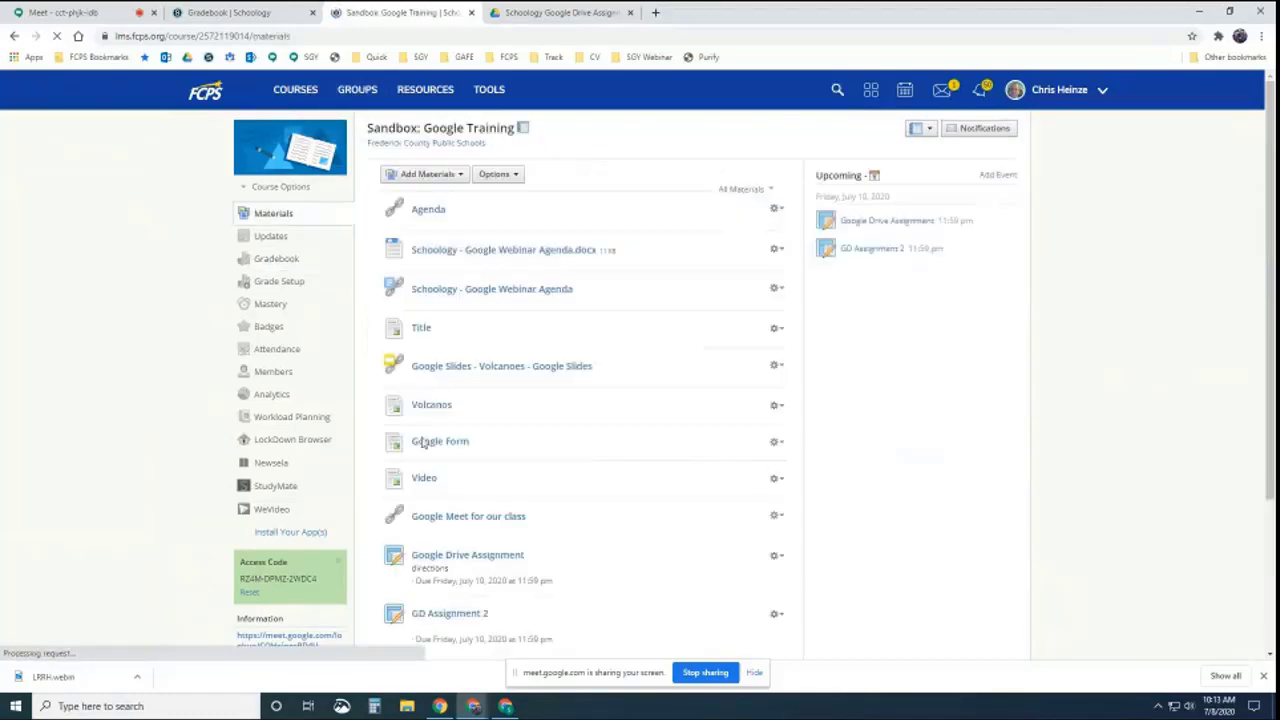
{"action": "left_click", "coordinate": [455, 614]}
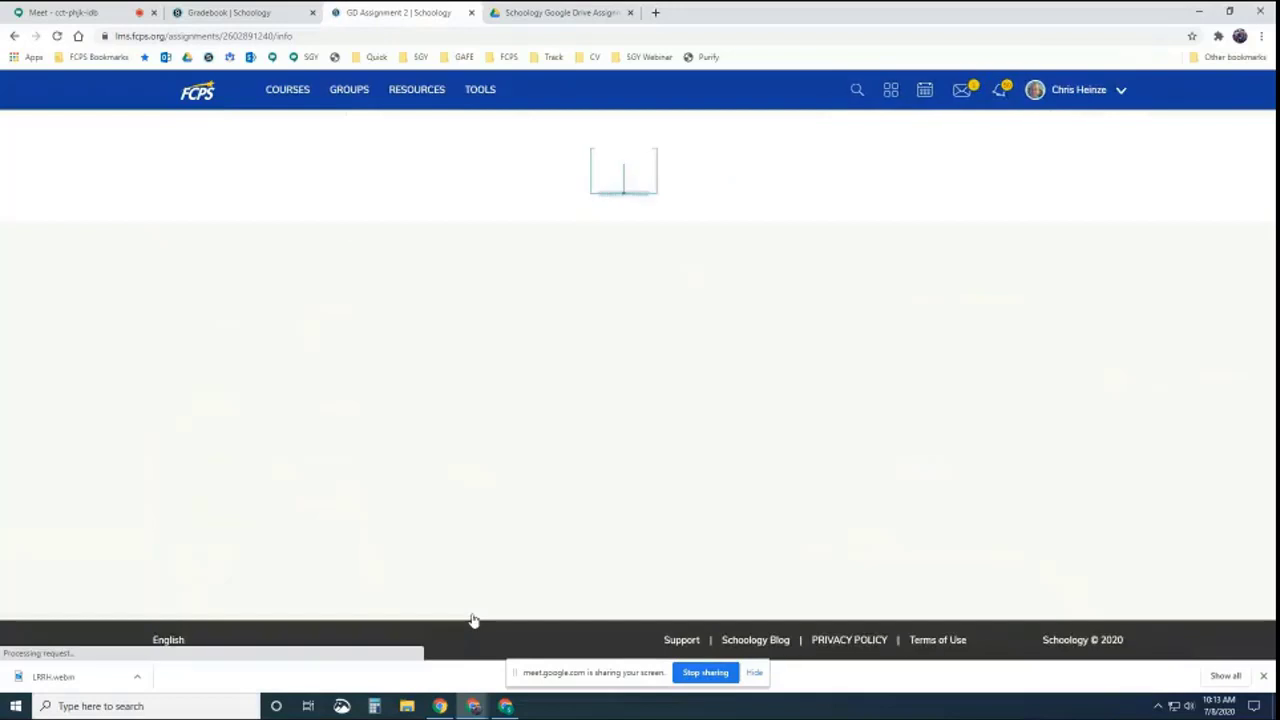
{"action": "left_click", "coordinate": [392, 213]}
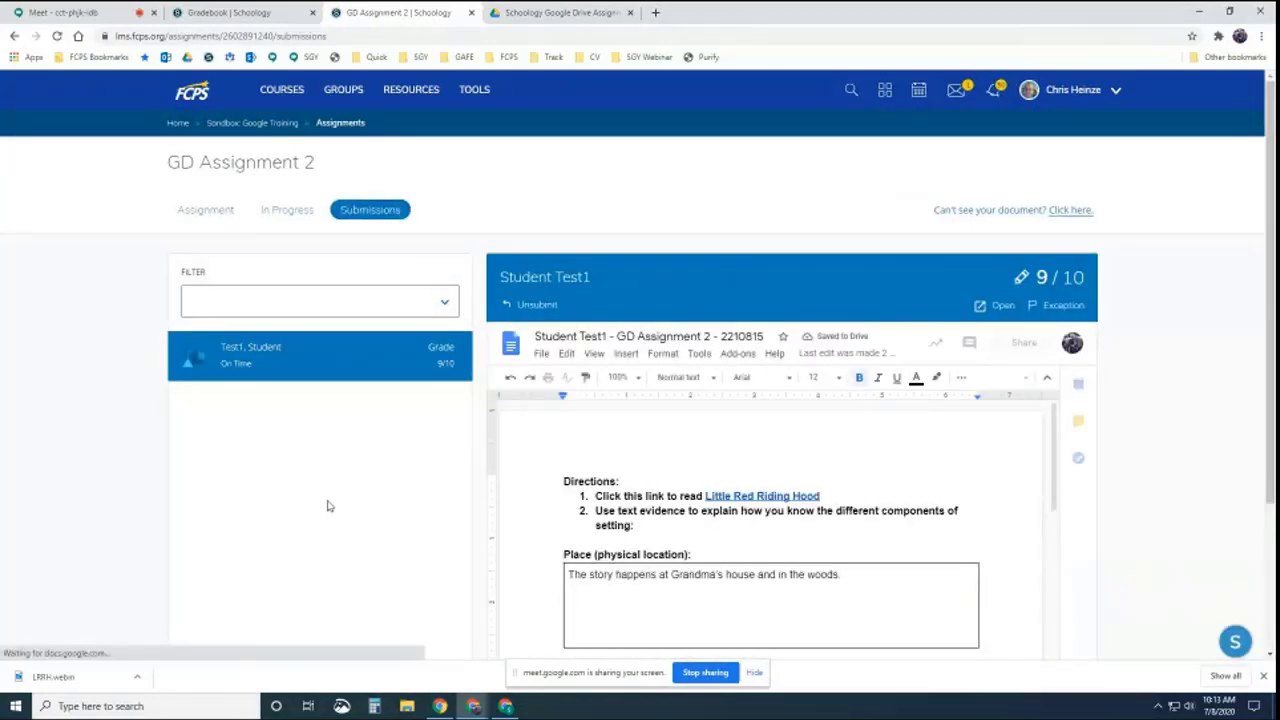
{"action": "scroll", "coordinate": [314, 434], "scroll_direction": "down", "scroll_amount": 2}
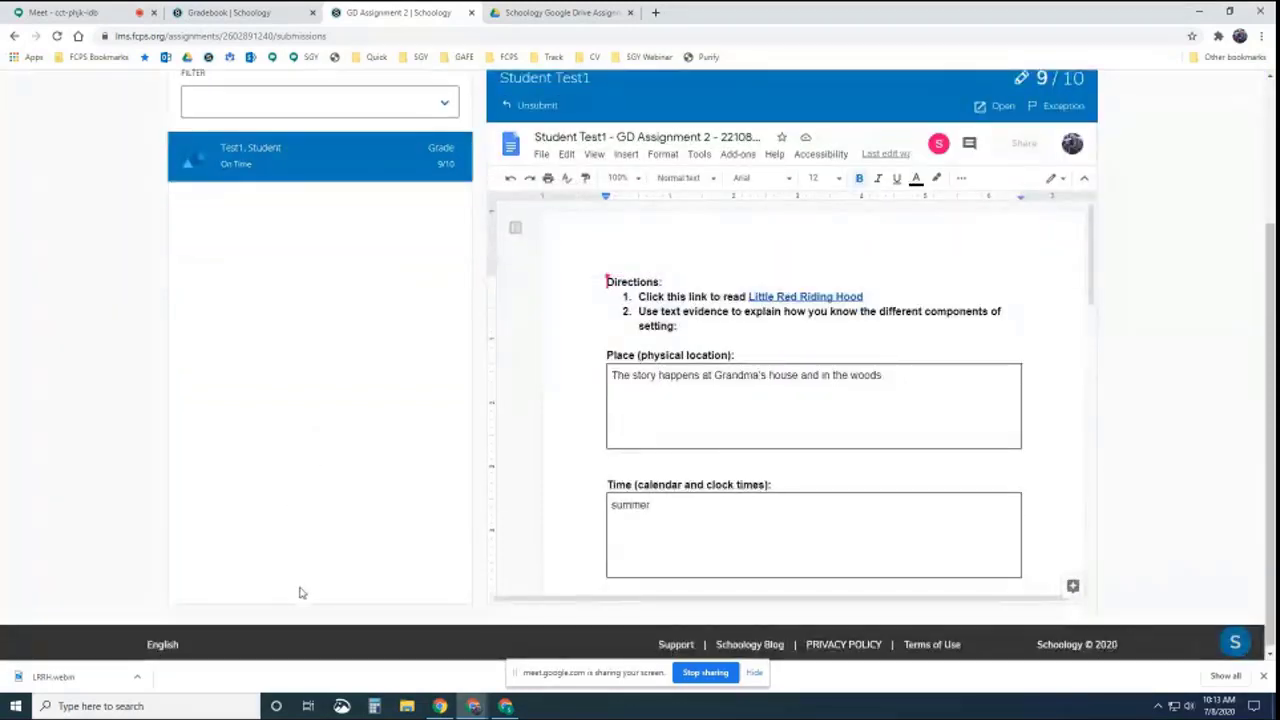
{"action": "scroll", "coordinate": [325, 410], "scroll_direction": "up", "scroll_amount": 2}
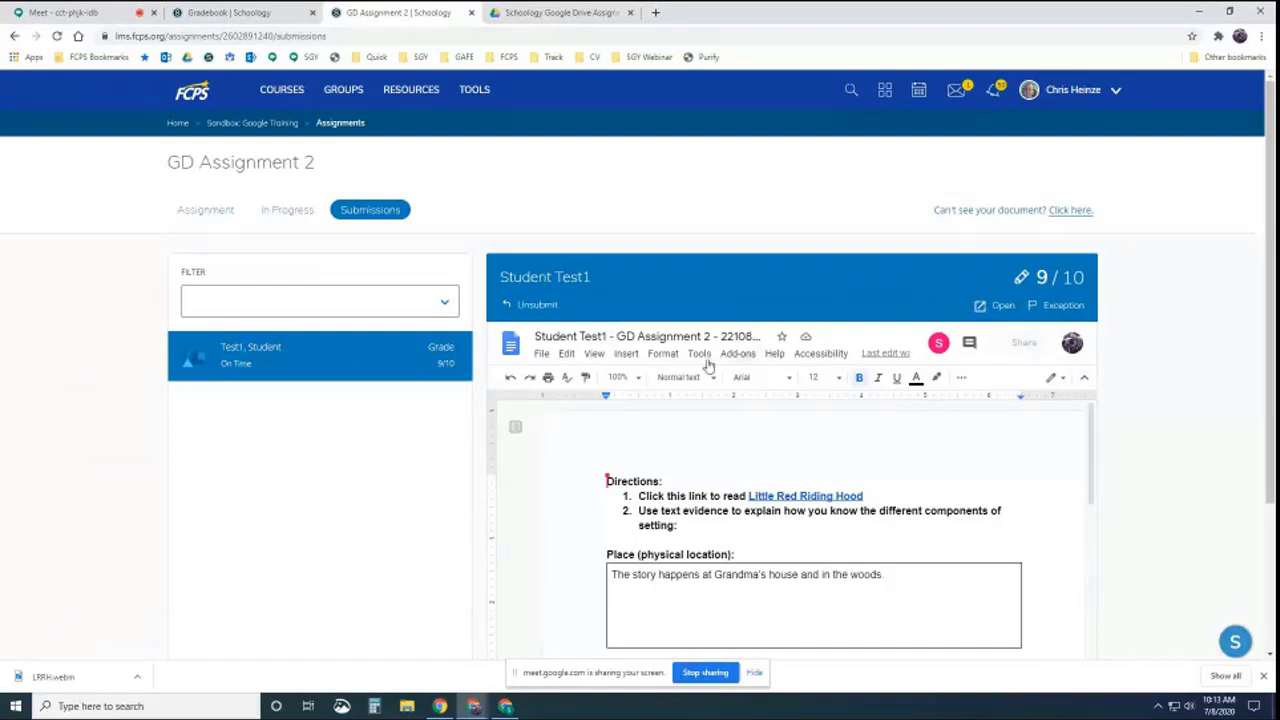
Filter the submissions by Needs Grading, then by Graded to find the 9/10 submission
{"action": "left_click", "coordinate": [446, 306]}
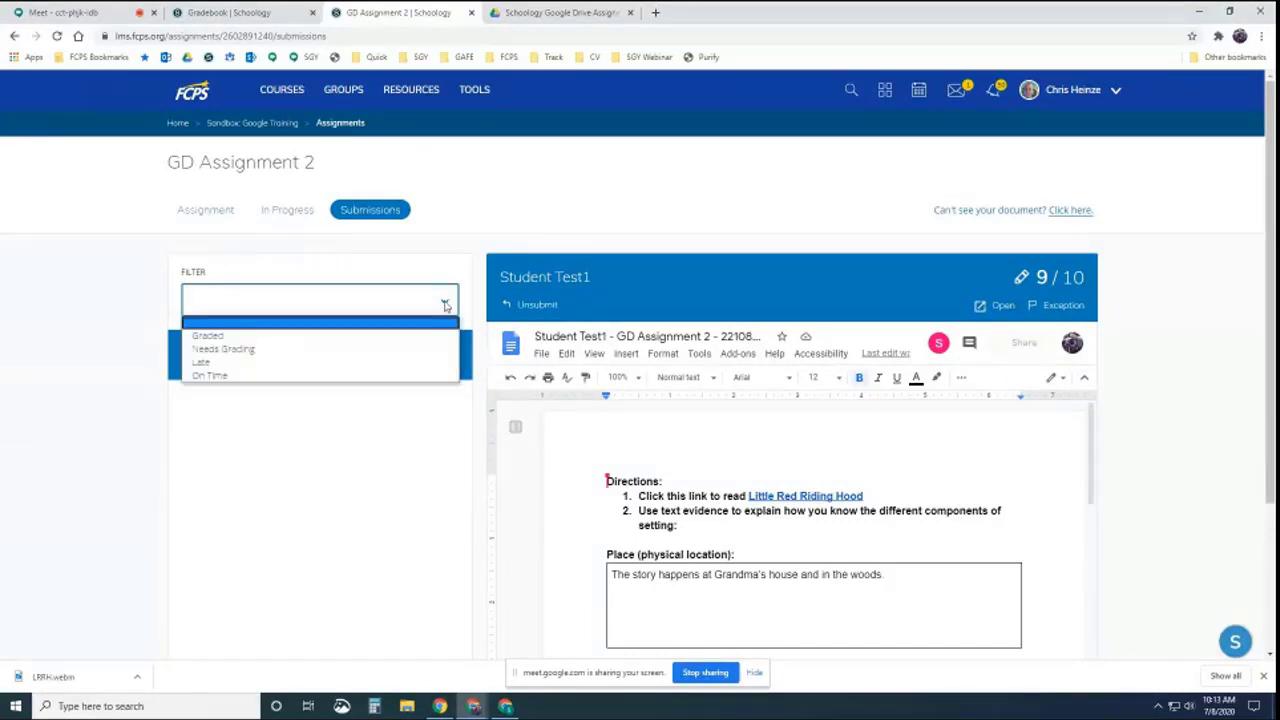
{"action": "left_click", "coordinate": [228, 350]}
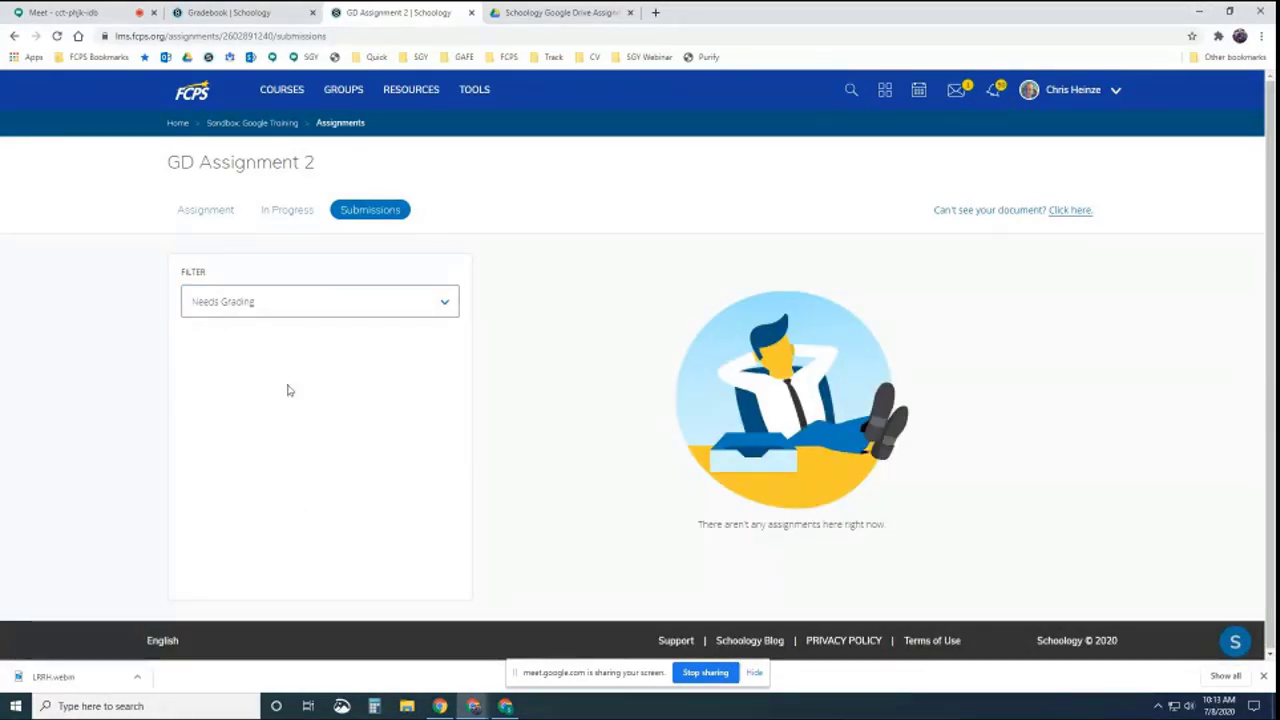
{"action": "left_click", "coordinate": [255, 306]}
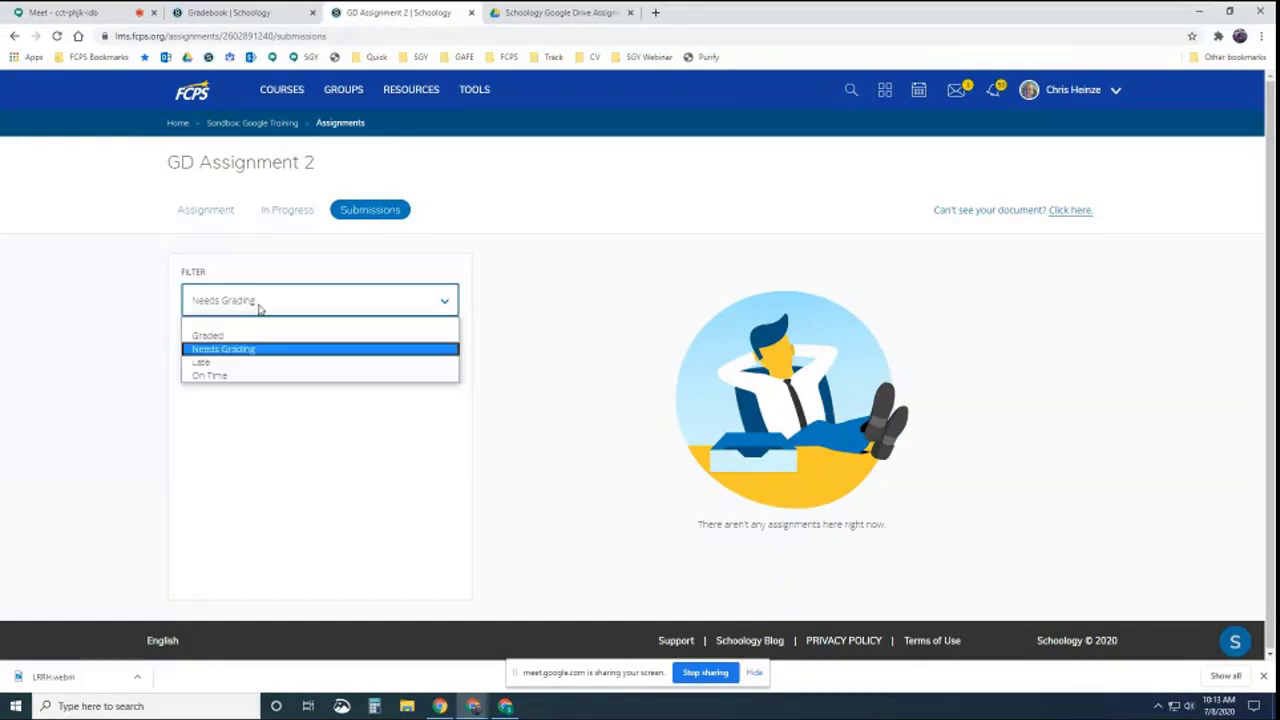
{"action": "left_click", "coordinate": [228, 335]}
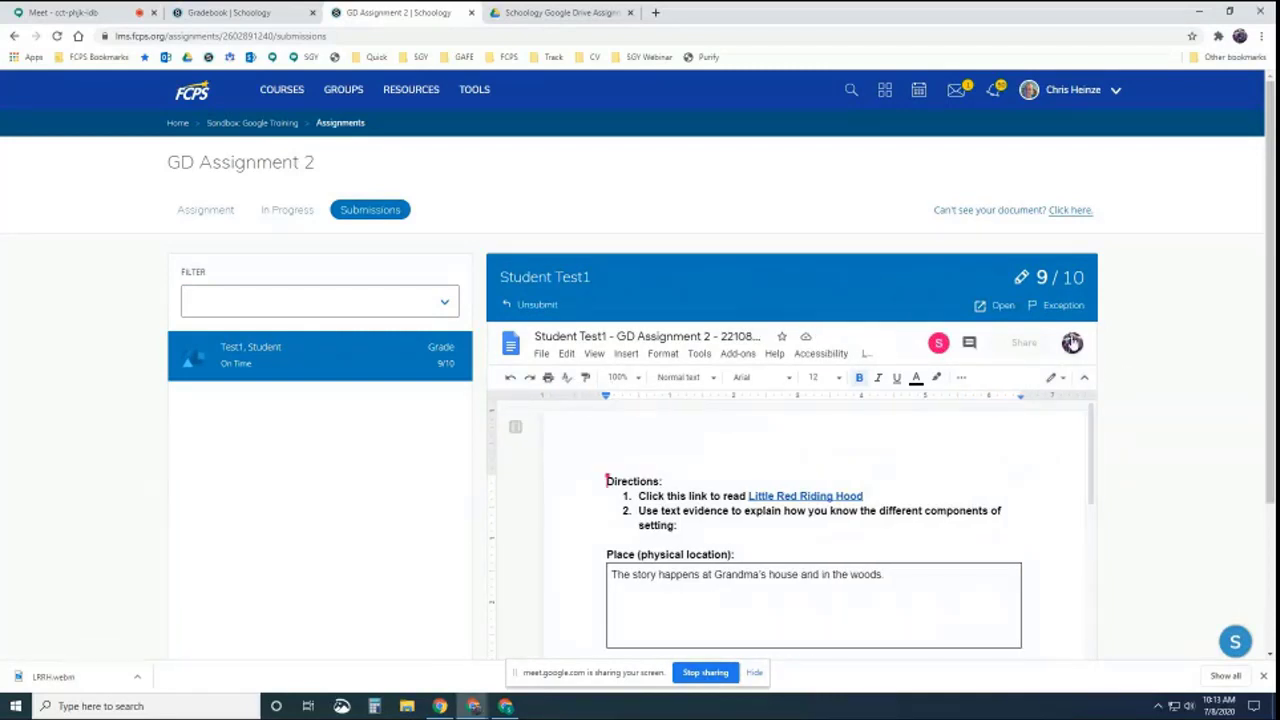
Save the 9/10 grade and feedback in the Grade Student's Assignment form
{"action": "left_click", "coordinate": [1040, 279]}
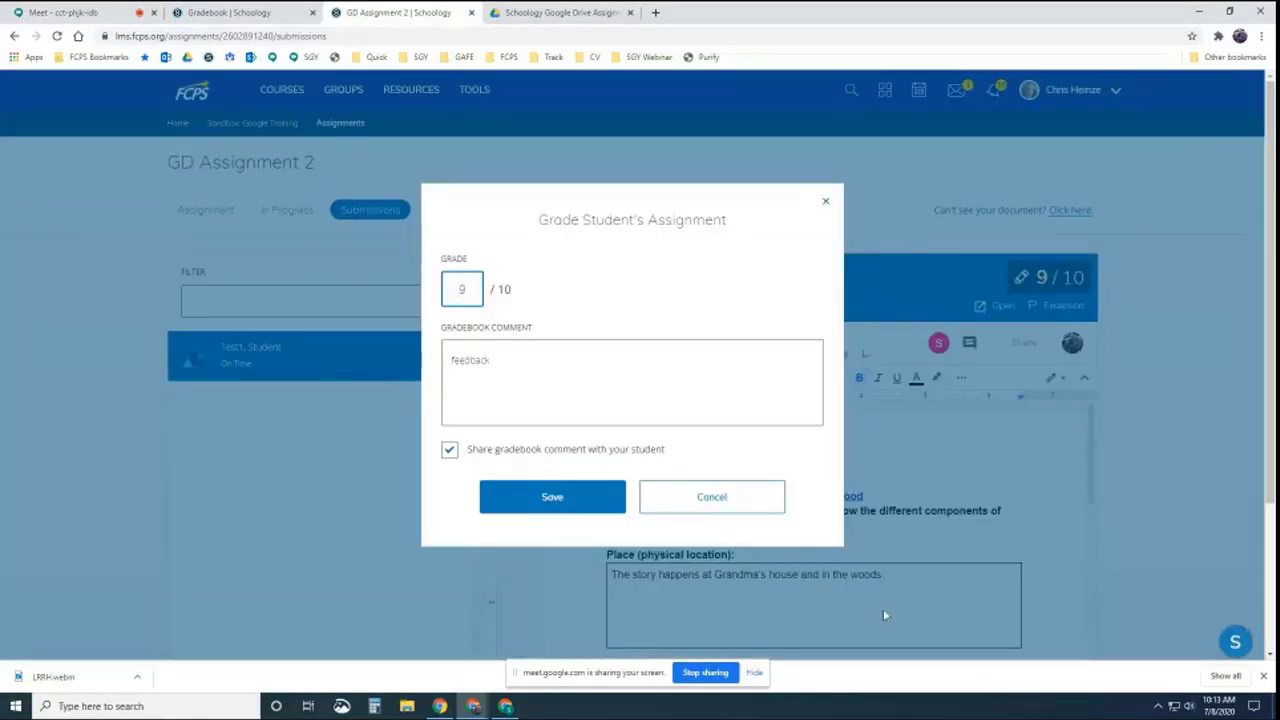
{"action": "left_click", "coordinate": [758, 508]}
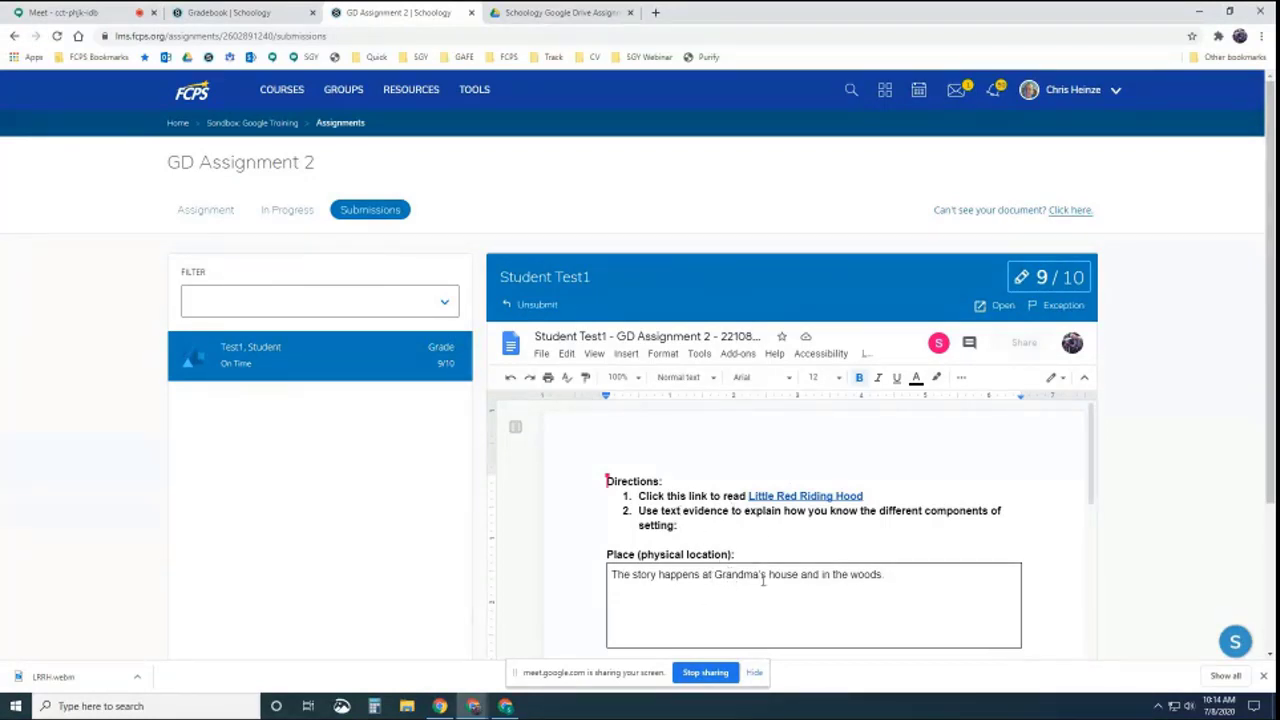
Open the student's document in its own tab and review its Activity dashboard sharing history
{"action": "left_click", "coordinate": [993, 305]}
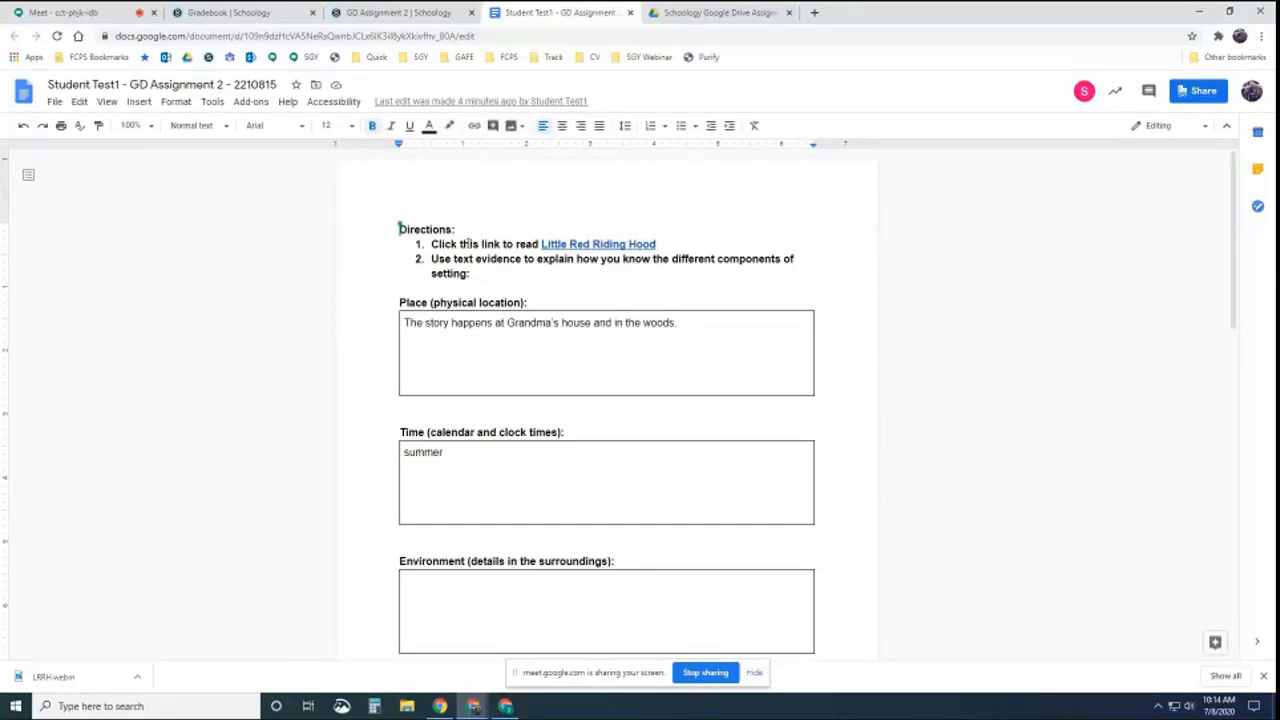
{"action": "left_click", "coordinate": [212, 102]}
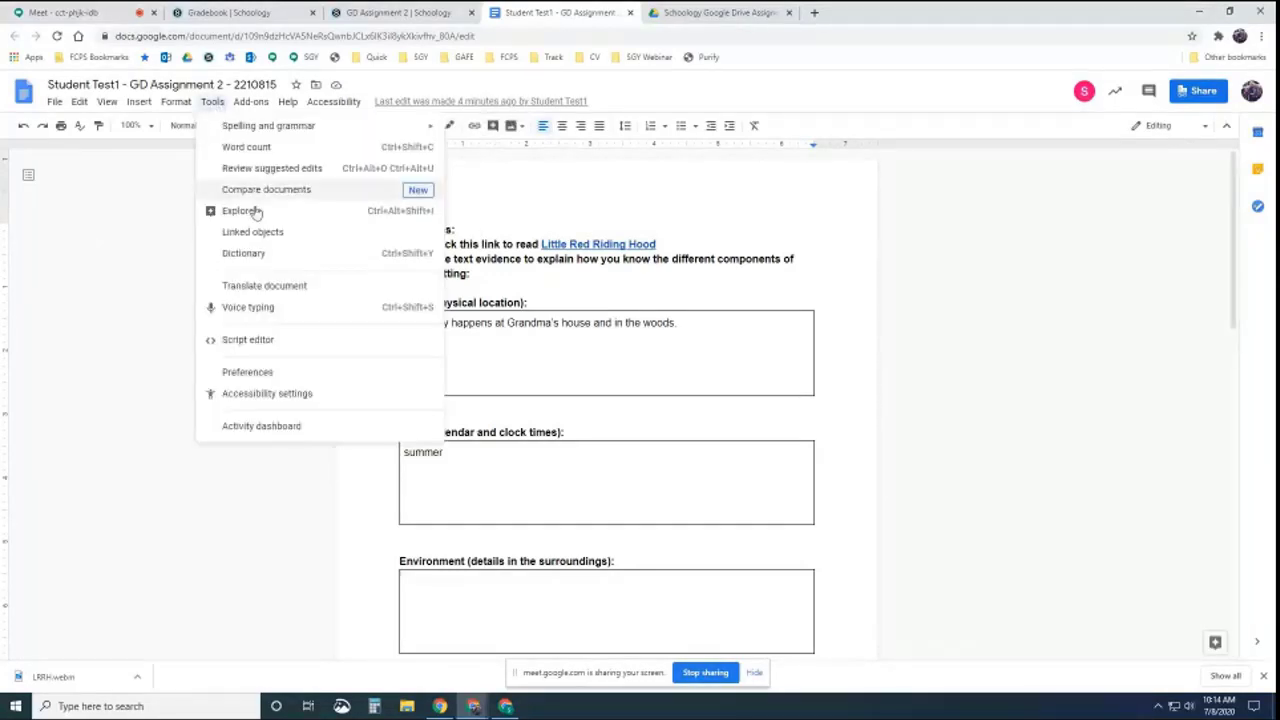
{"action": "left_click", "coordinate": [262, 426]}
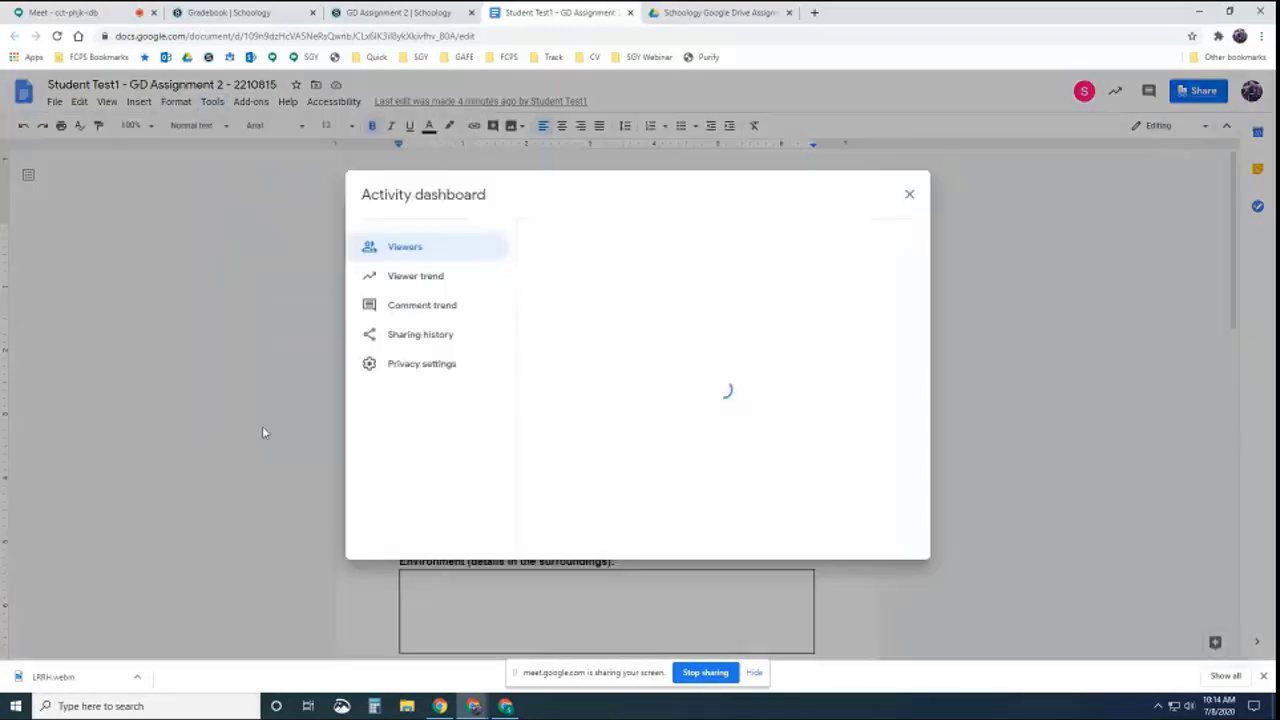
{"action": "left_click", "coordinate": [414, 342]}
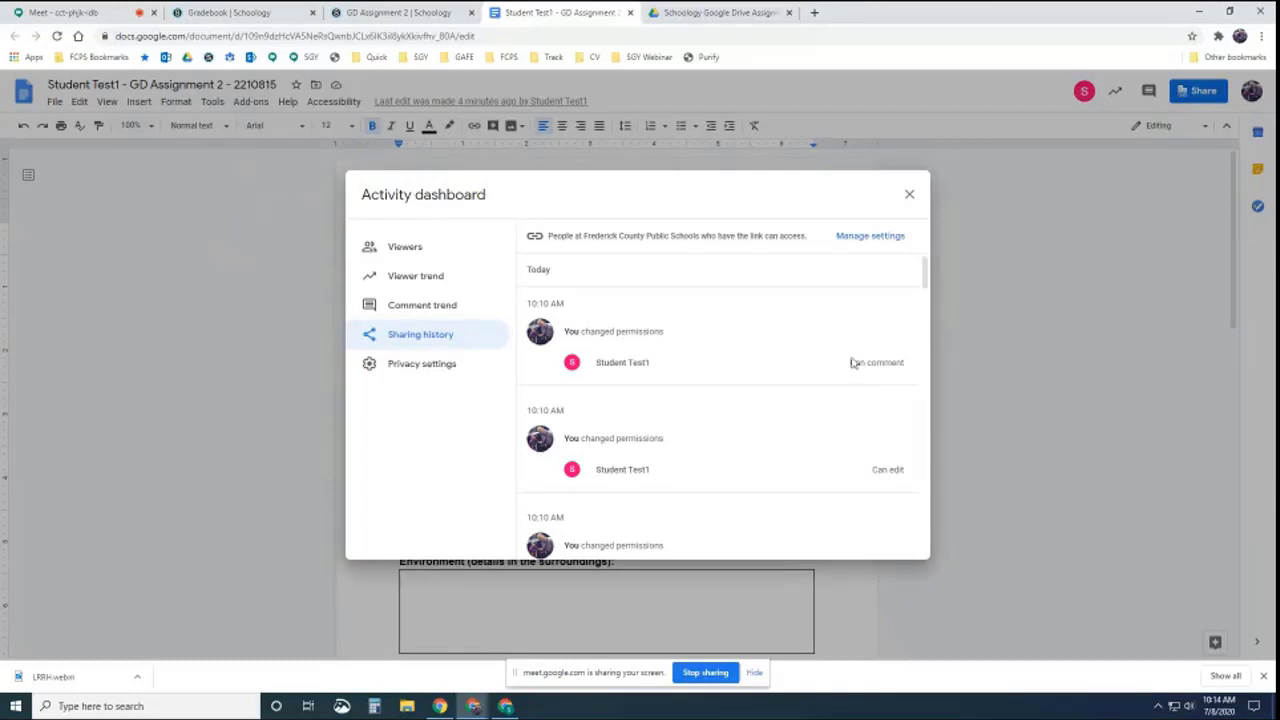
{"action": "mouse_move", "coordinate": [923, 266]}
{"action": "left_mouse_down"}
{"action": "mouse_move", "coordinate": [922, 288]}
{"action": "mouse_move", "coordinate": [923, 268]}
{"action": "left_mouse_up"}
{"action": "left_click_drag", "start_coordinate": [565, 302], "coordinate": [527, 303]}
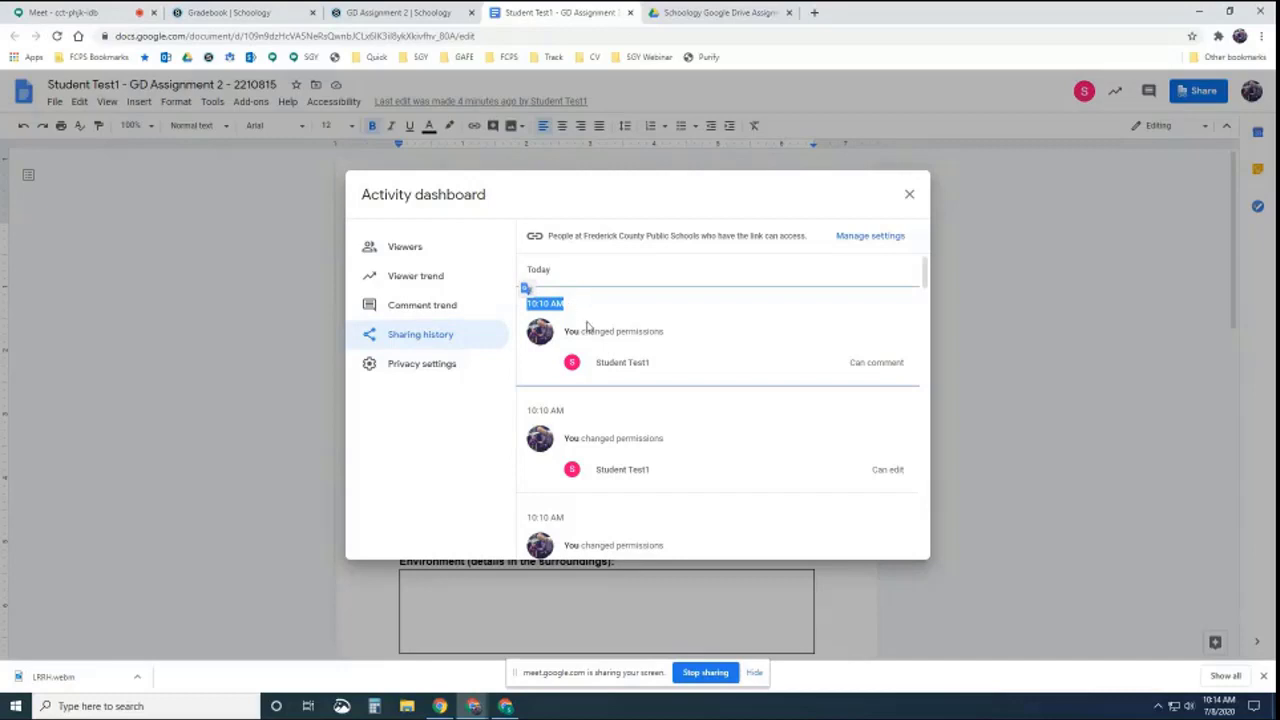
{"action": "left_click", "coordinate": [909, 196]}
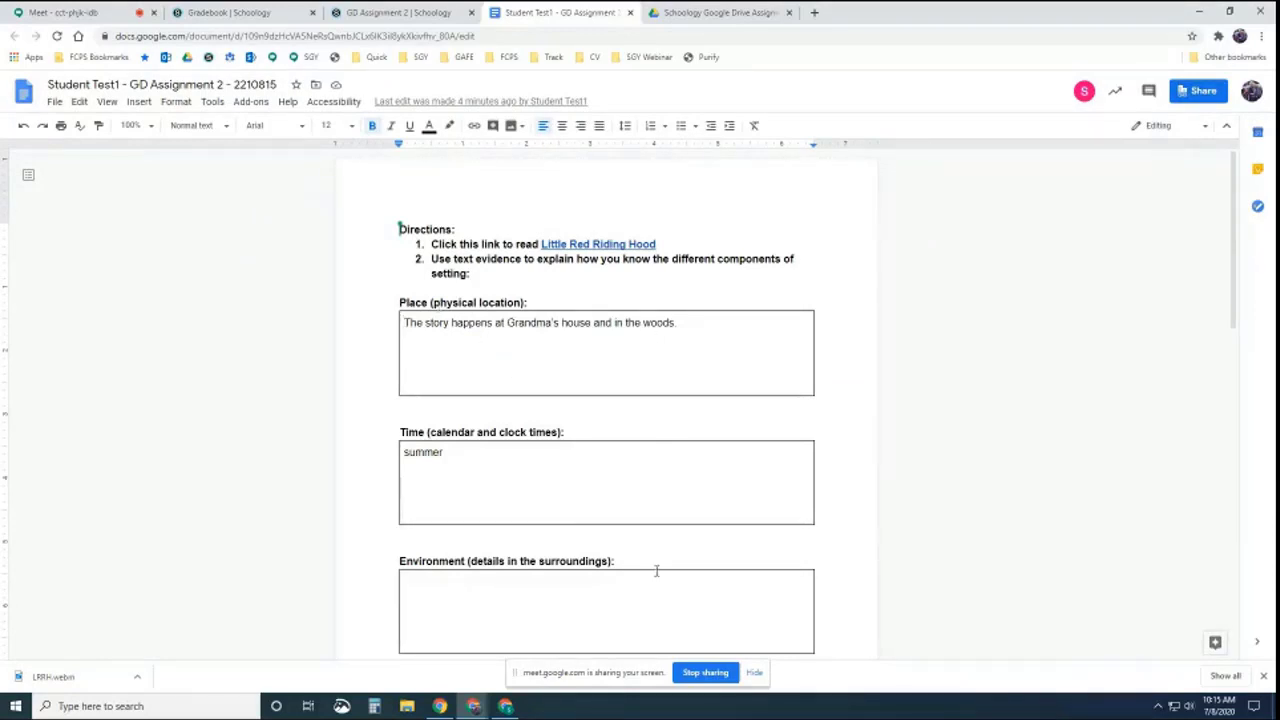
{"action": "left_click", "coordinate": [54, 101]}
{"action": "mouse_move", "coordinate": [86, 297]}
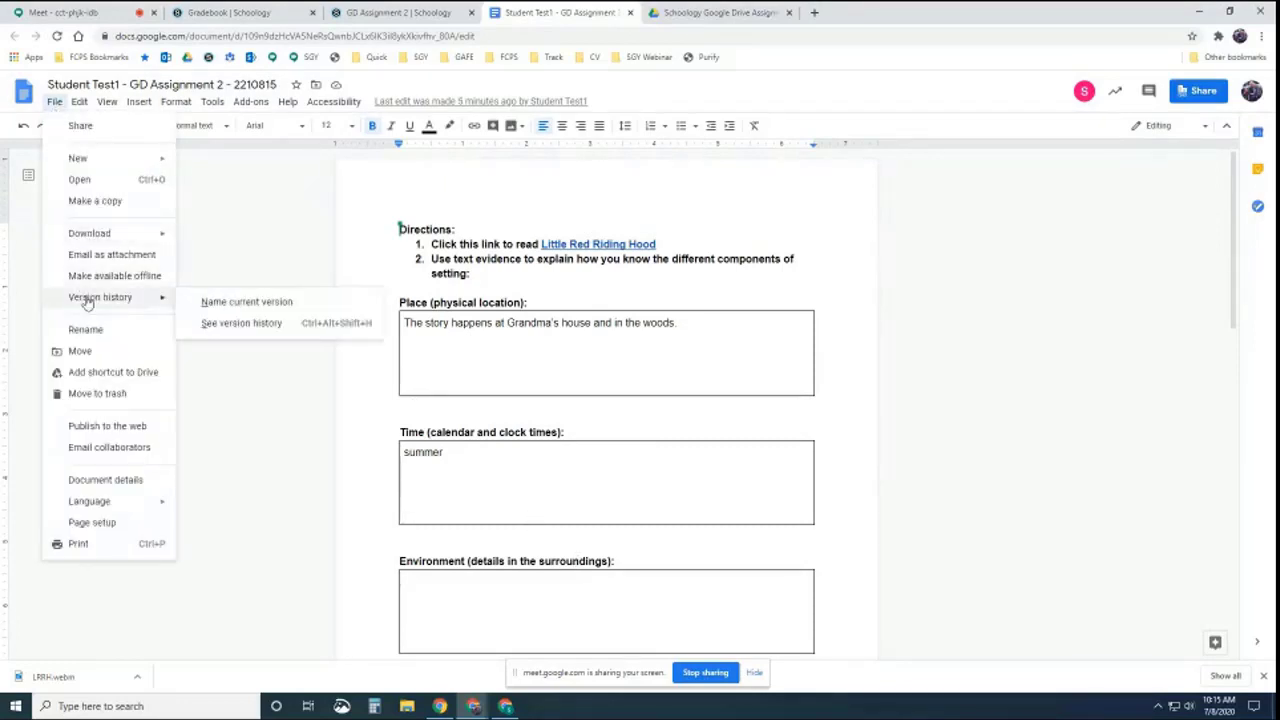
{"action": "left_click", "coordinate": [229, 325]}
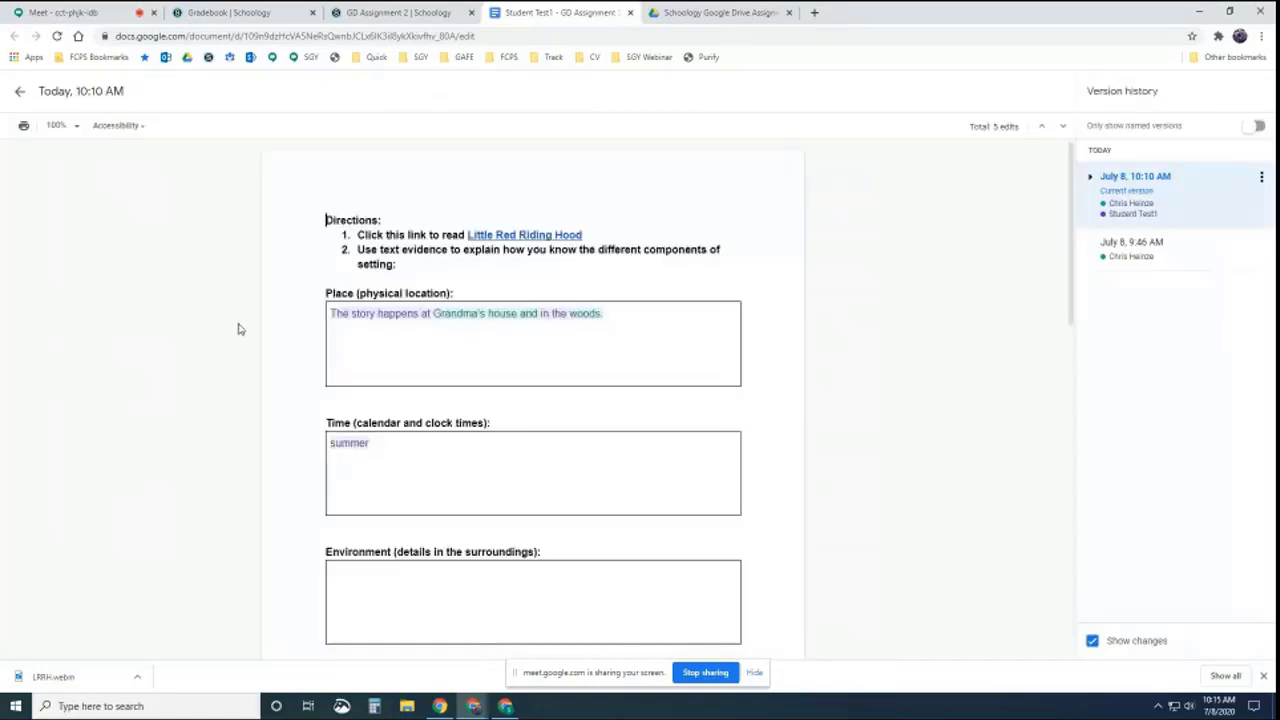
{"action": "left_click", "coordinate": [1091, 178]}
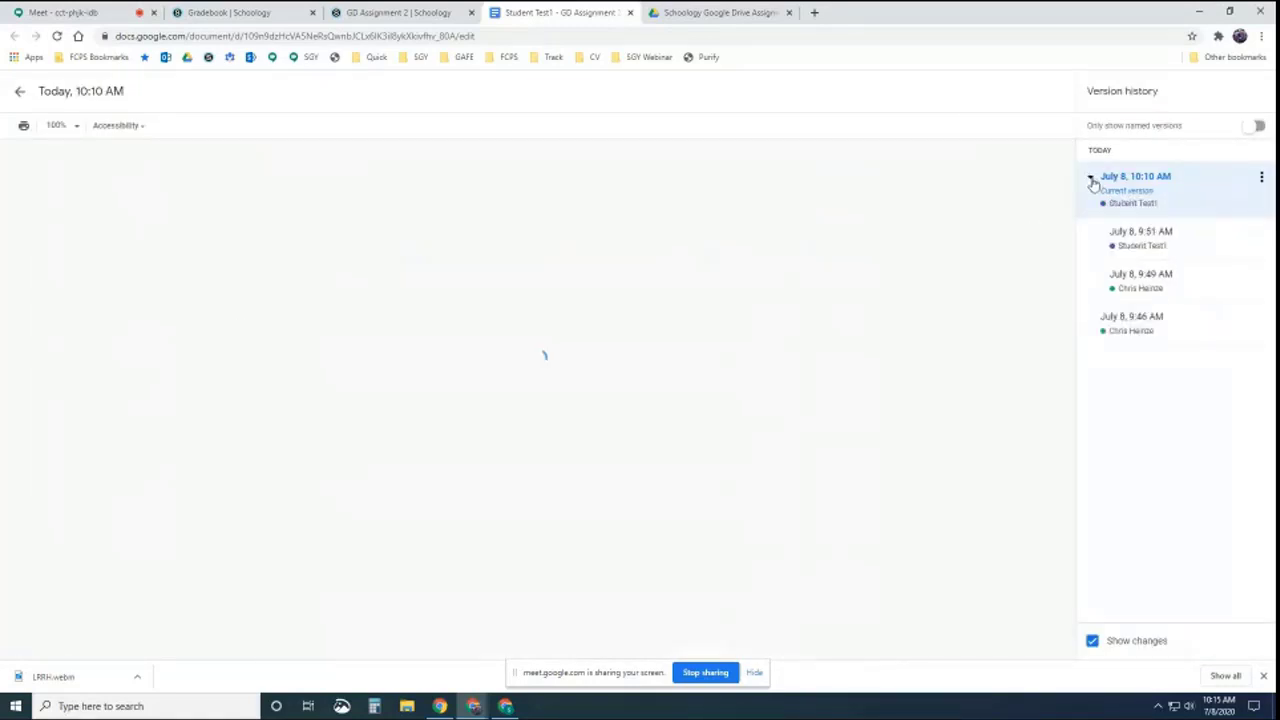
{"action": "left_click", "coordinate": [1150, 287]}
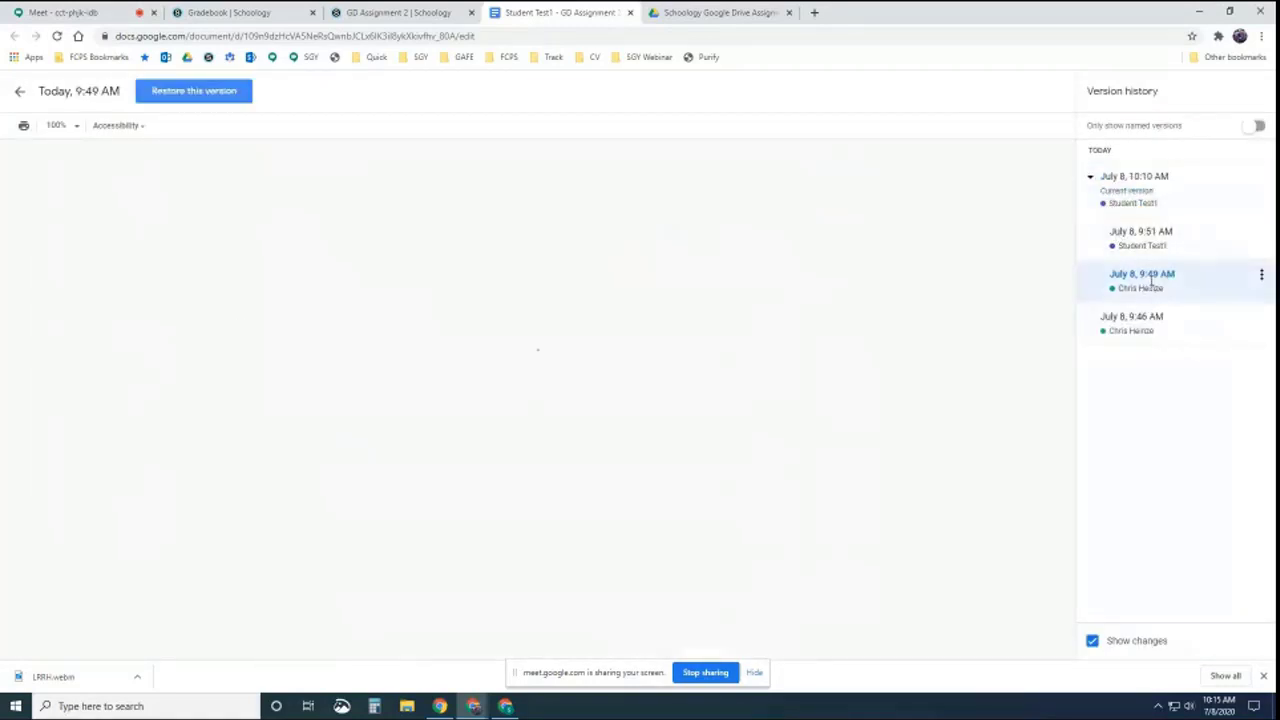
{"action": "left_click", "coordinate": [1140, 329]}
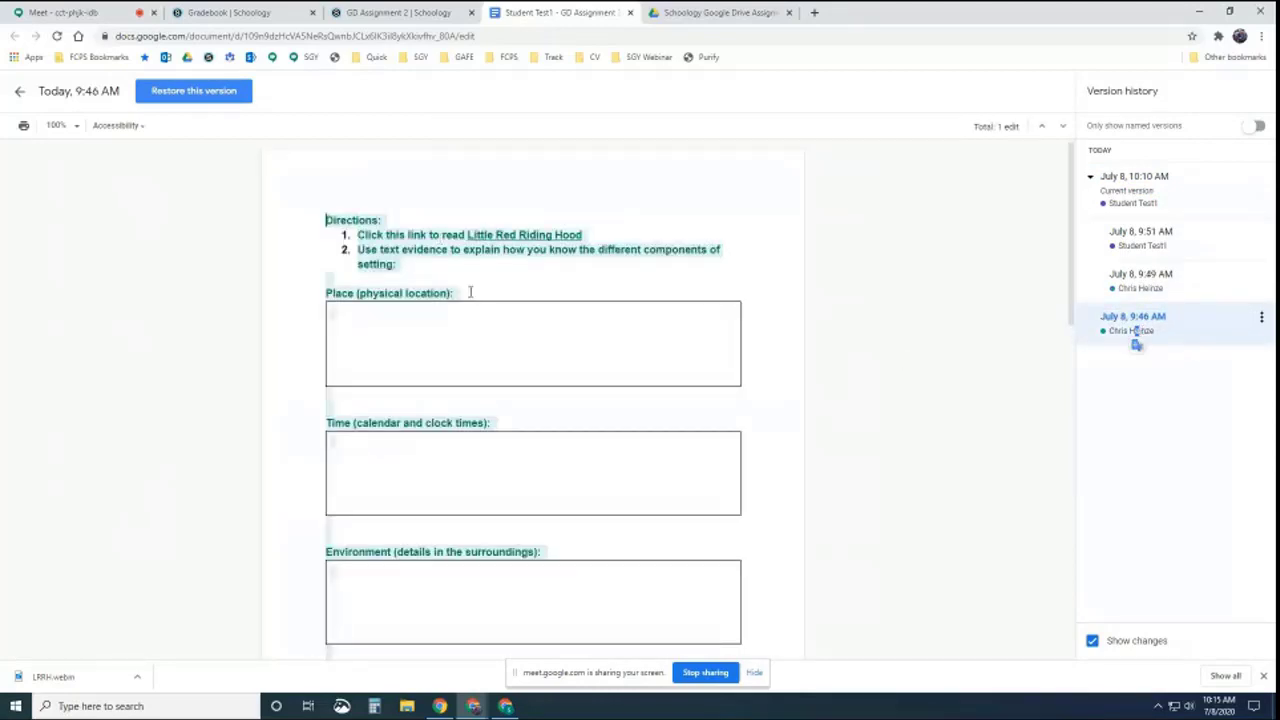
{"action": "left_click", "coordinate": [1144, 318]}
{"action": "left_click", "coordinate": [1135, 280]}
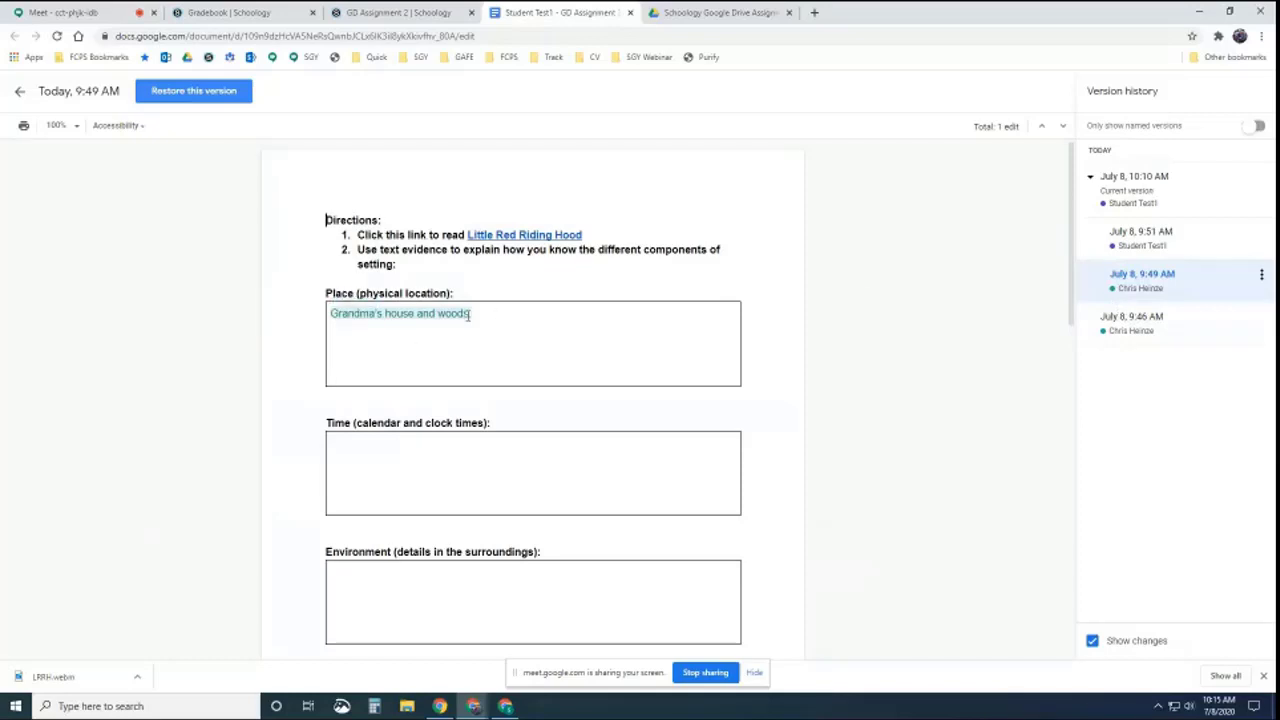
{"action": "left_click", "coordinate": [1142, 235]}
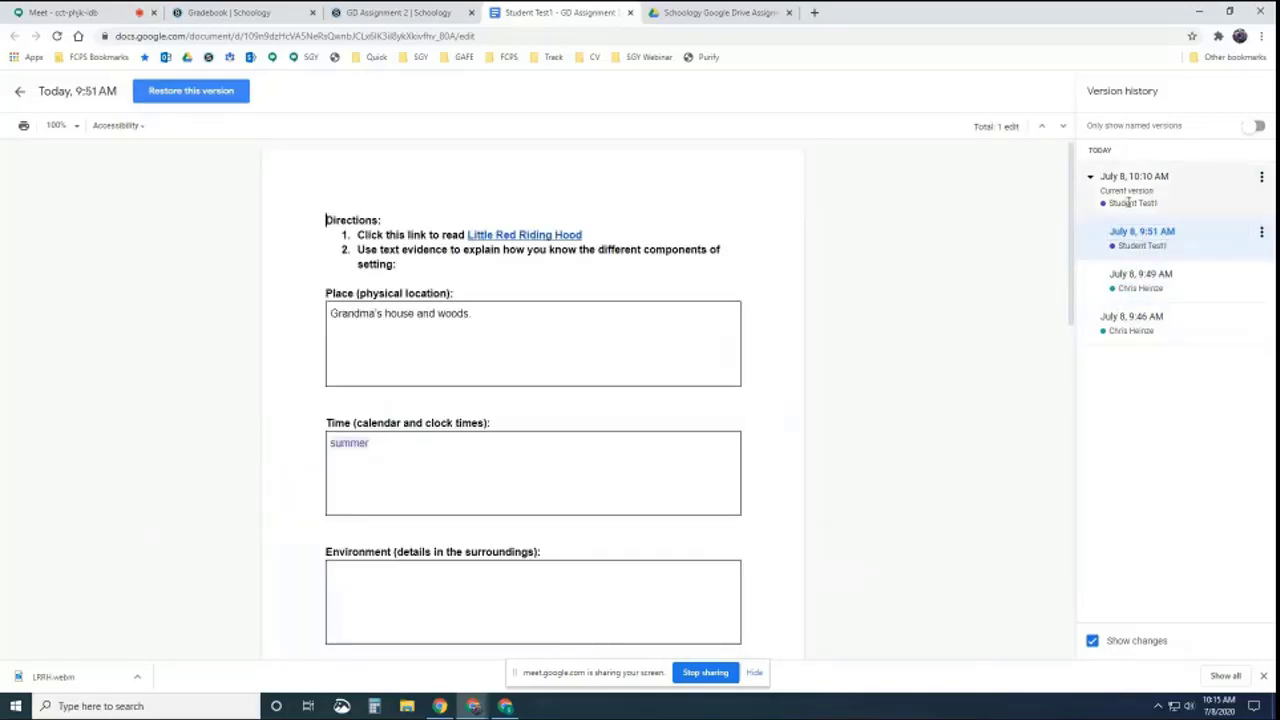
{"action": "left_click", "coordinate": [1128, 203]}
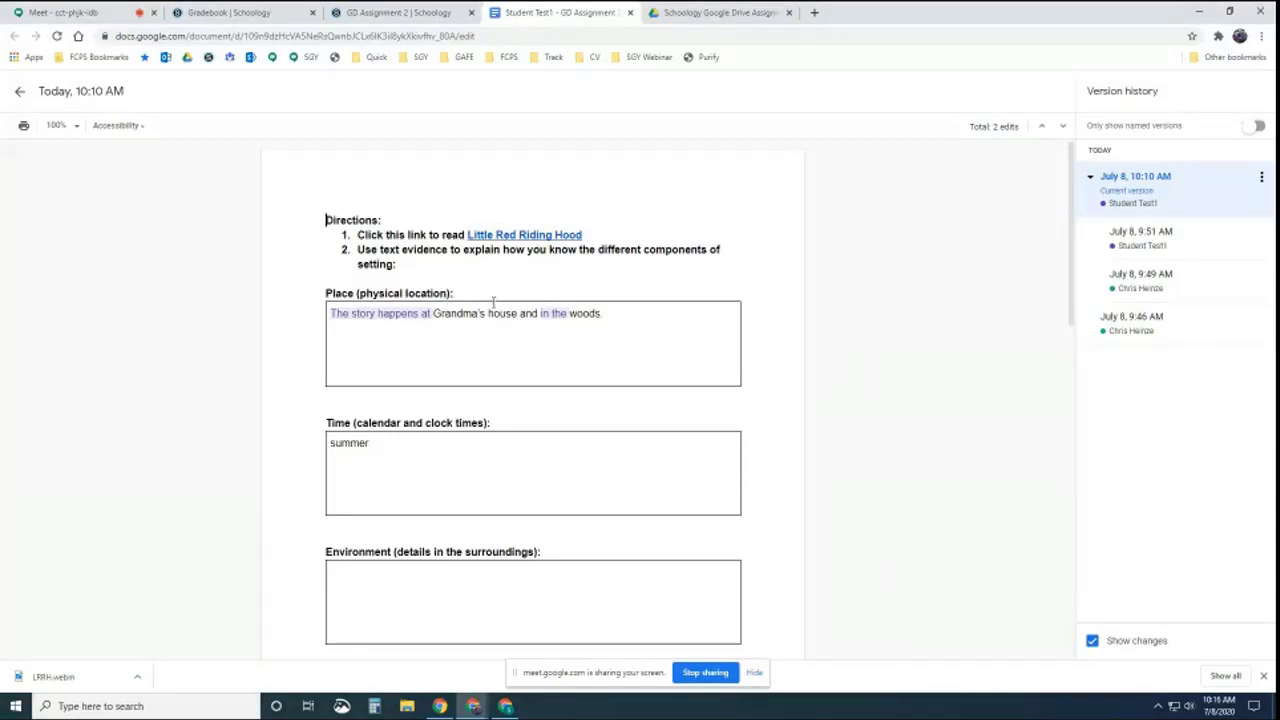
{"action": "left_click", "coordinate": [18, 97]}
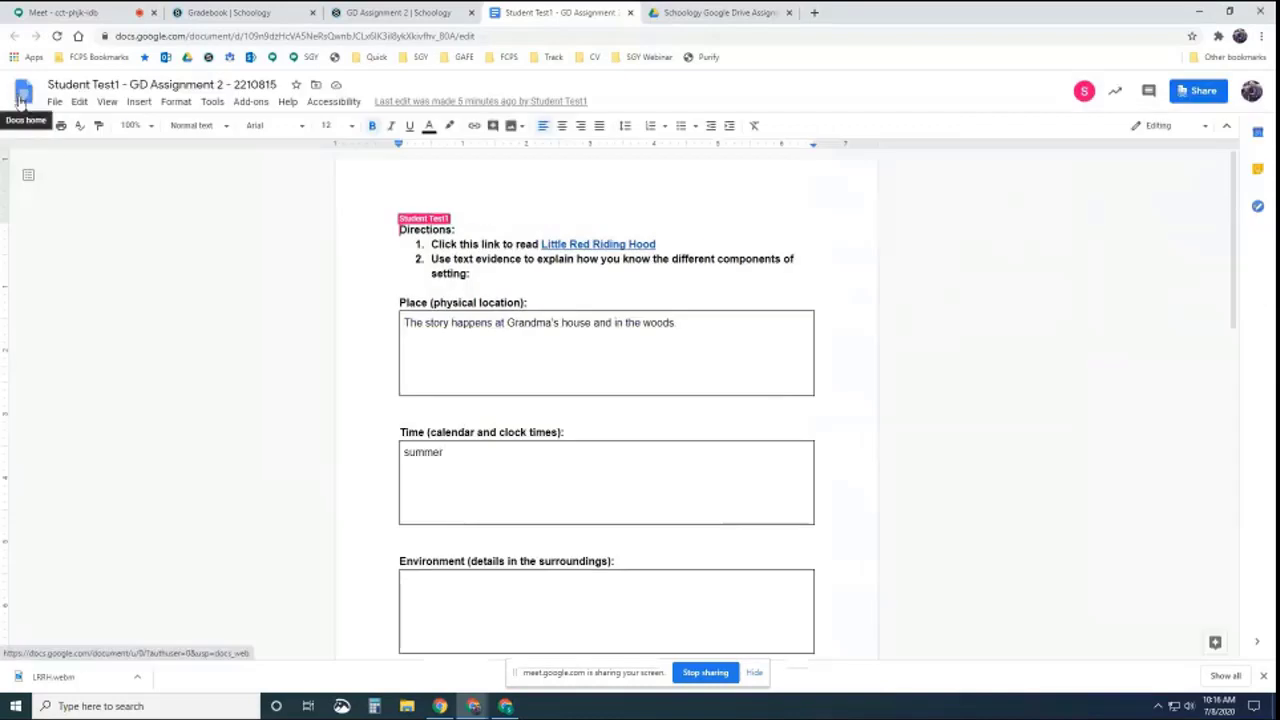
Close the document tab and go to the Sandbox: Google Training course
{"action": "left_click", "coordinate": [630, 13]}
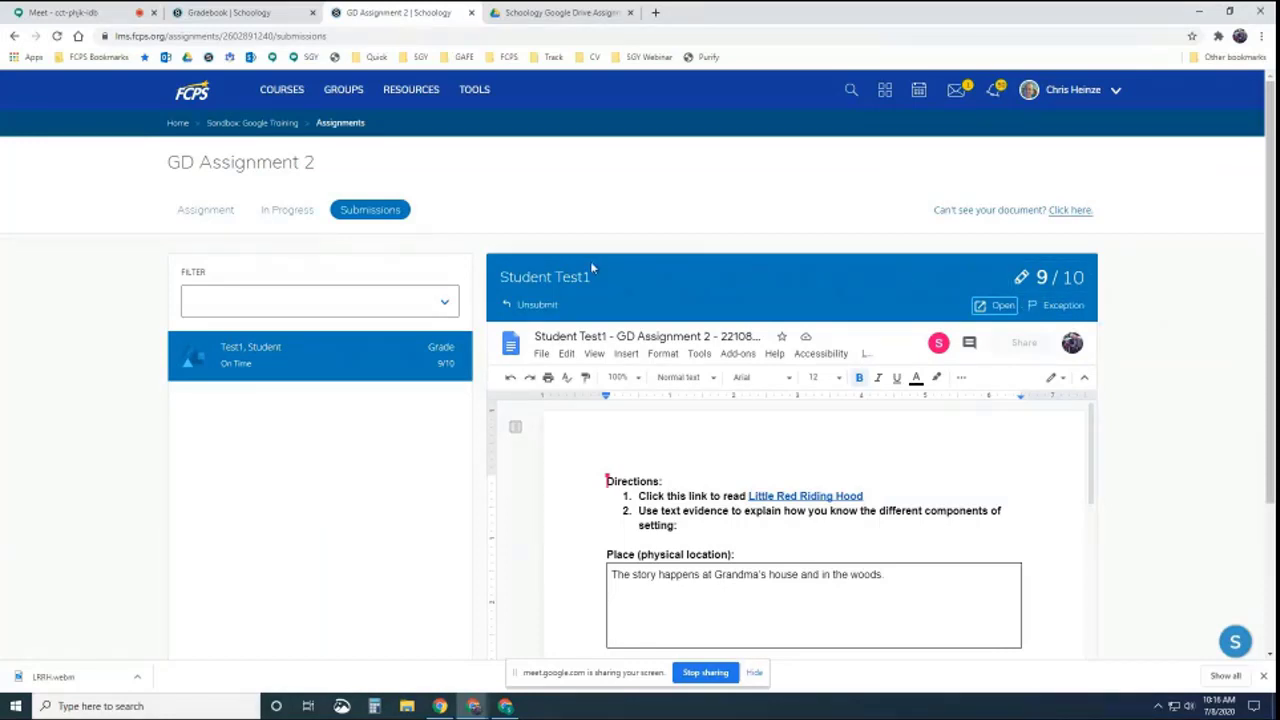
{"action": "left_click", "coordinate": [281, 92]}
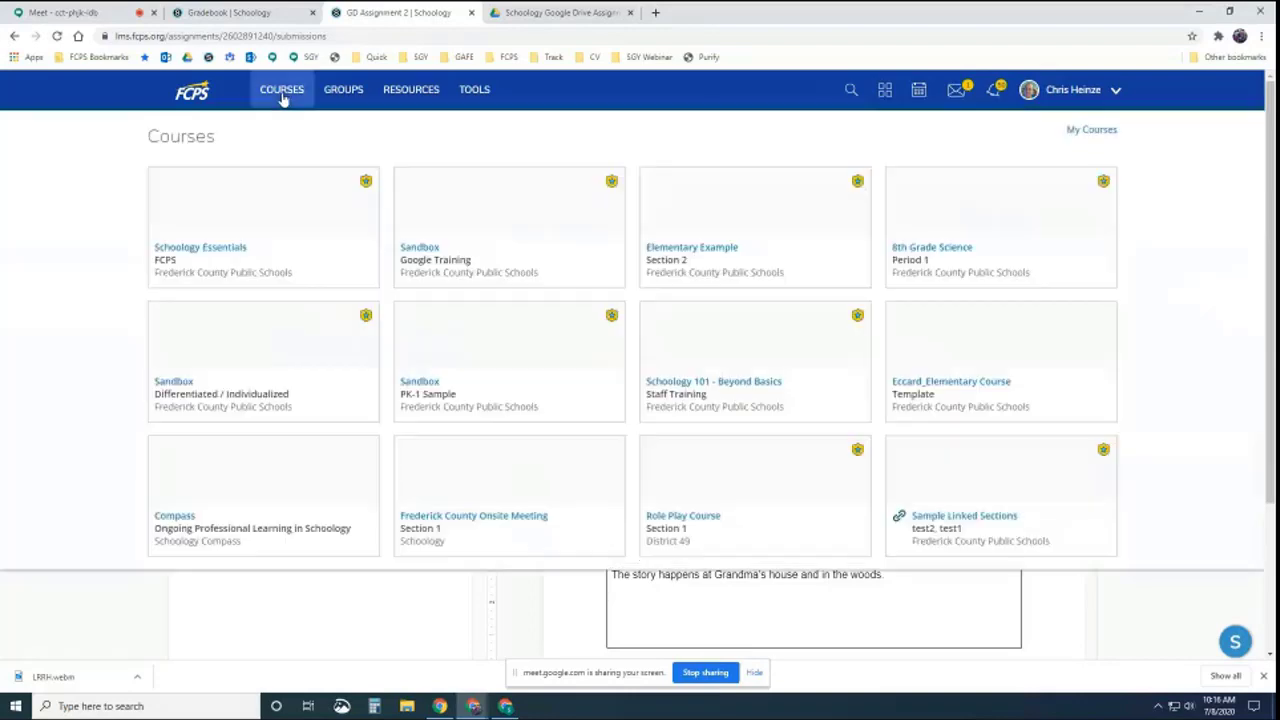
{"action": "left_click", "coordinate": [481, 273]}
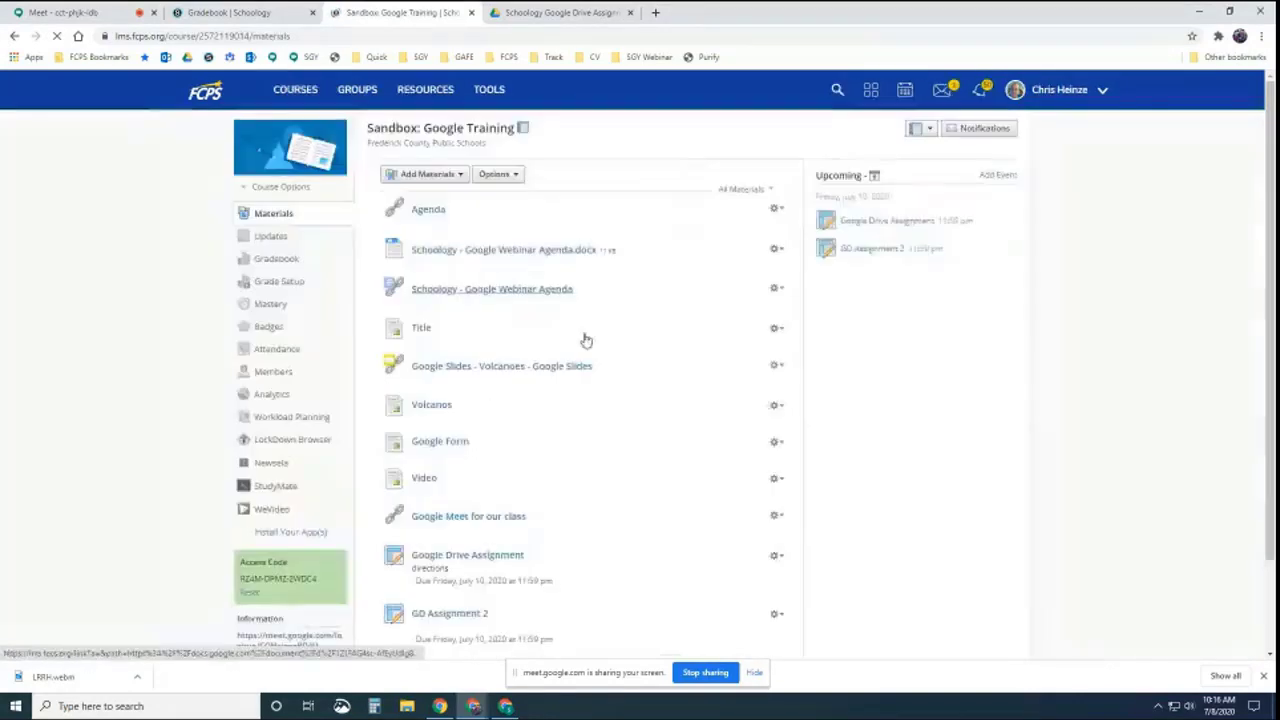
{"action": "scroll", "coordinate": [600, 345], "scroll_direction": "down", "scroll_amount": 3}
{"action": "scroll", "coordinate": [527, 365], "scroll_direction": "up", "scroll_amount": 2}
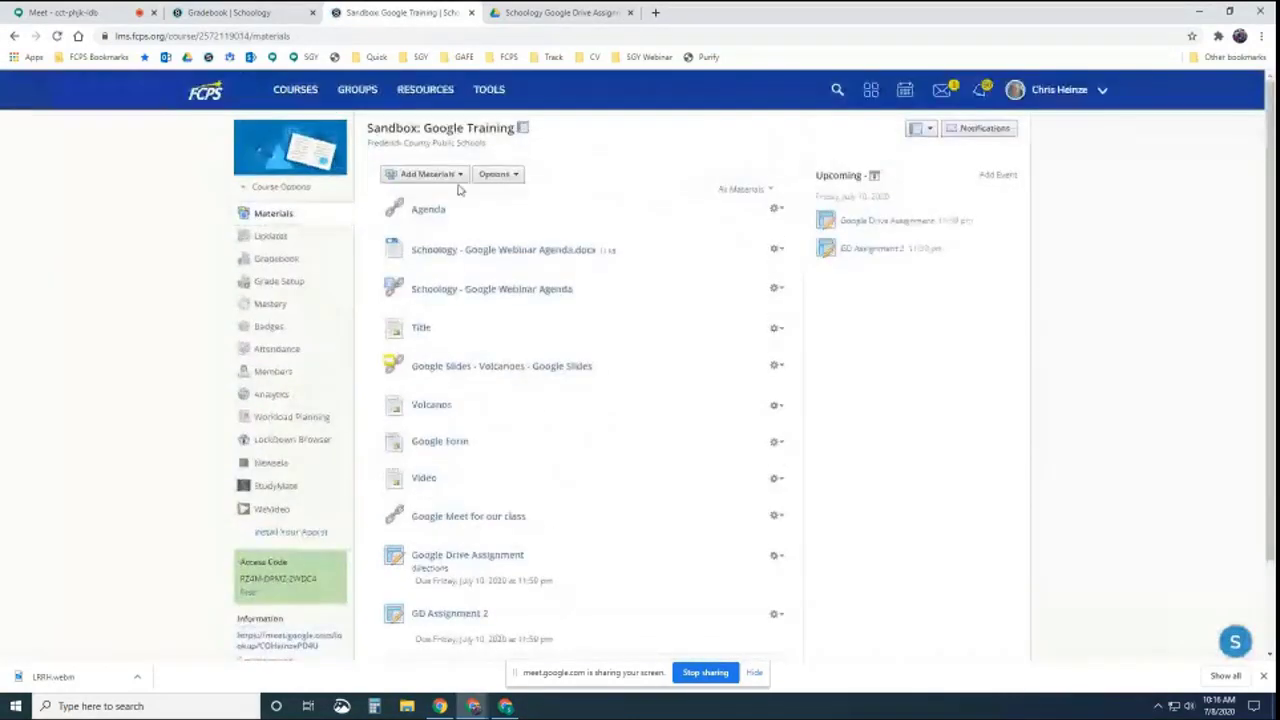
Add an assignment named 'Student Created Google Doc' due July 10 at 11:59PM
{"action": "left_click", "coordinate": [428, 174]}
{"action": "left_click", "coordinate": [436, 221]}
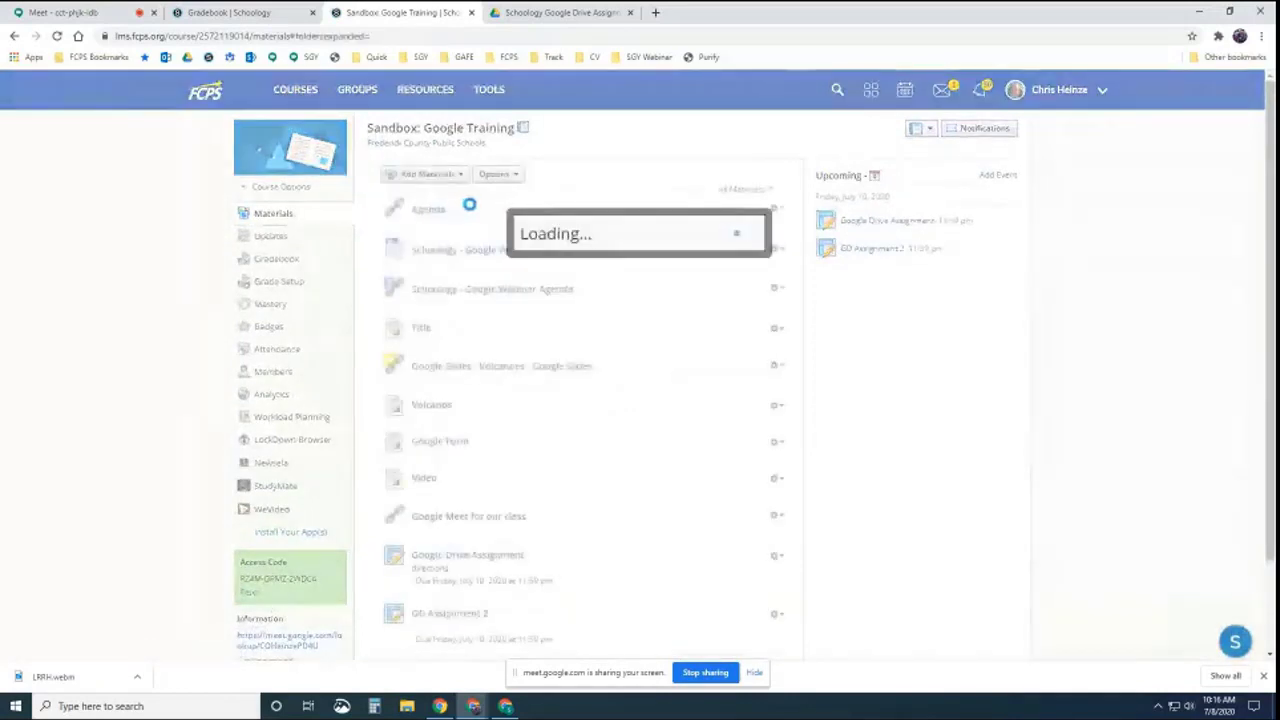
{"action": "type", "text": "St"}
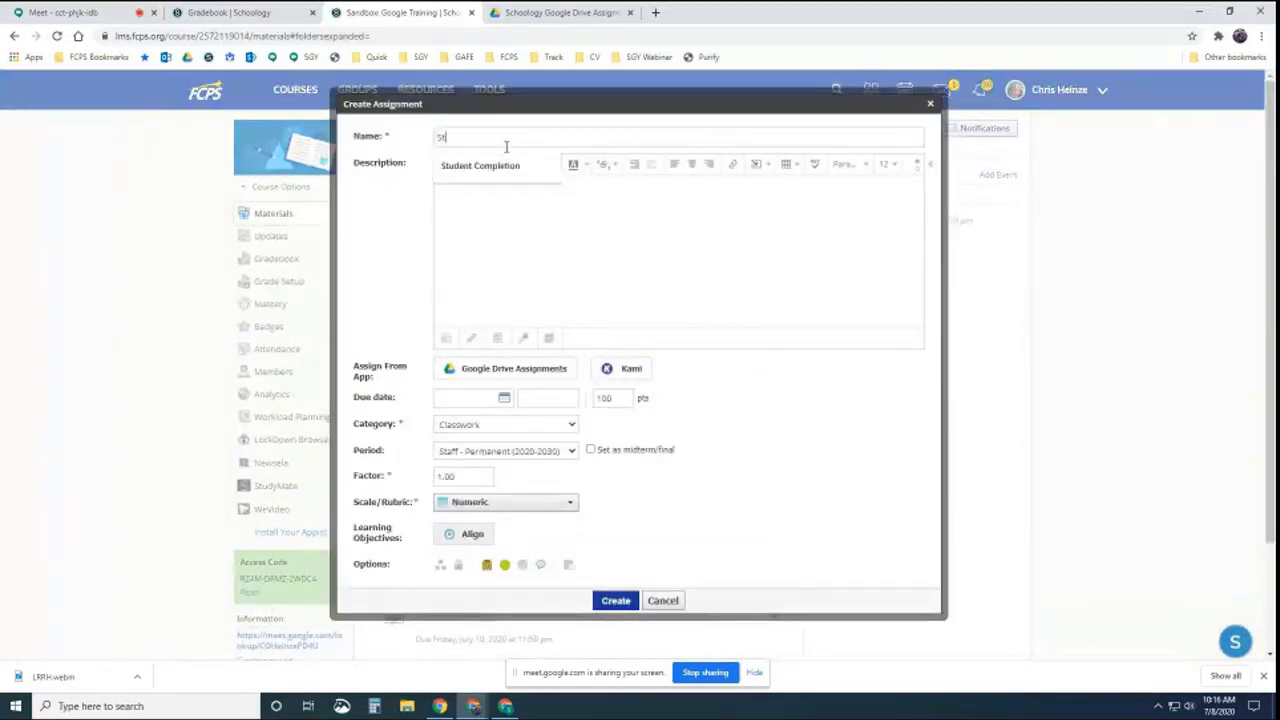
{"action": "type", "text": "udent Create"}
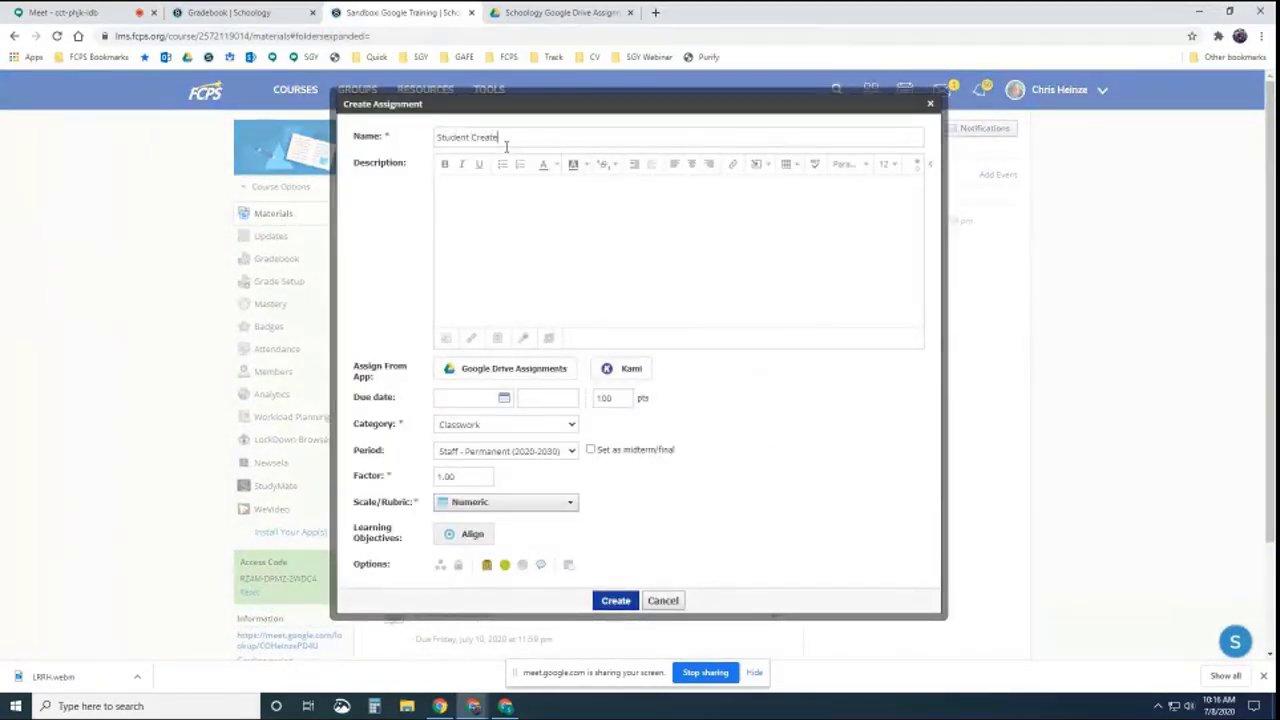
{"action": "type", "text": "d Google Doc"}
{"action": "left_click", "coordinate": [504, 398]}
{"action": "left_click", "coordinate": [577, 477]}
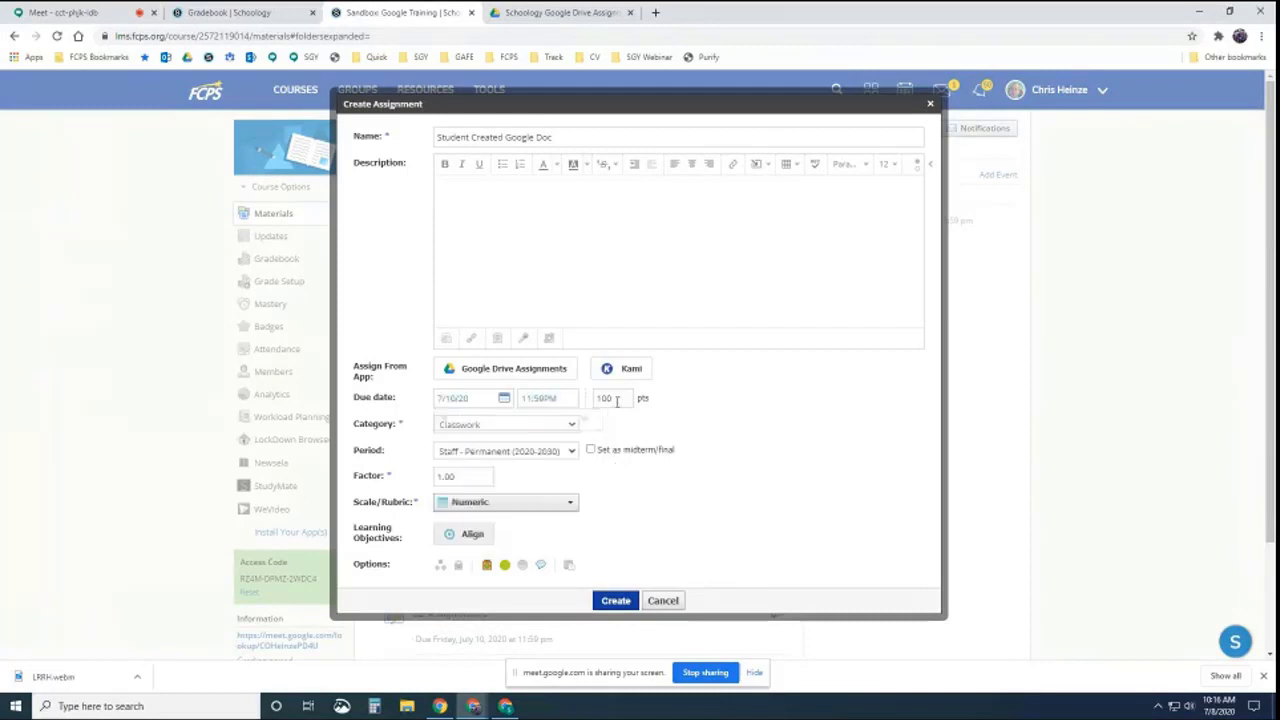
{"action": "left_click", "coordinate": [615, 599]}
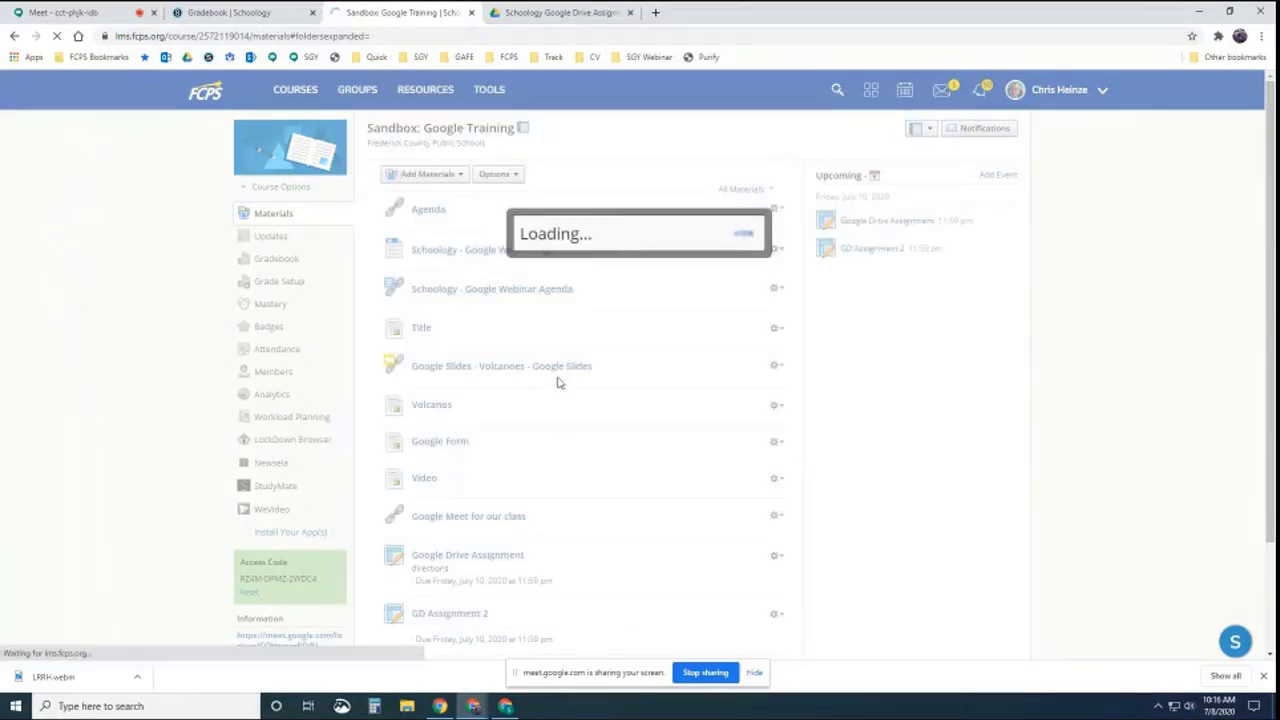
Open the posted Student Created Google Doc assignment, then switch to the student's browser window
{"action": "scroll", "coordinate": [558, 378], "scroll_direction": "down", "scroll_amount": 2}
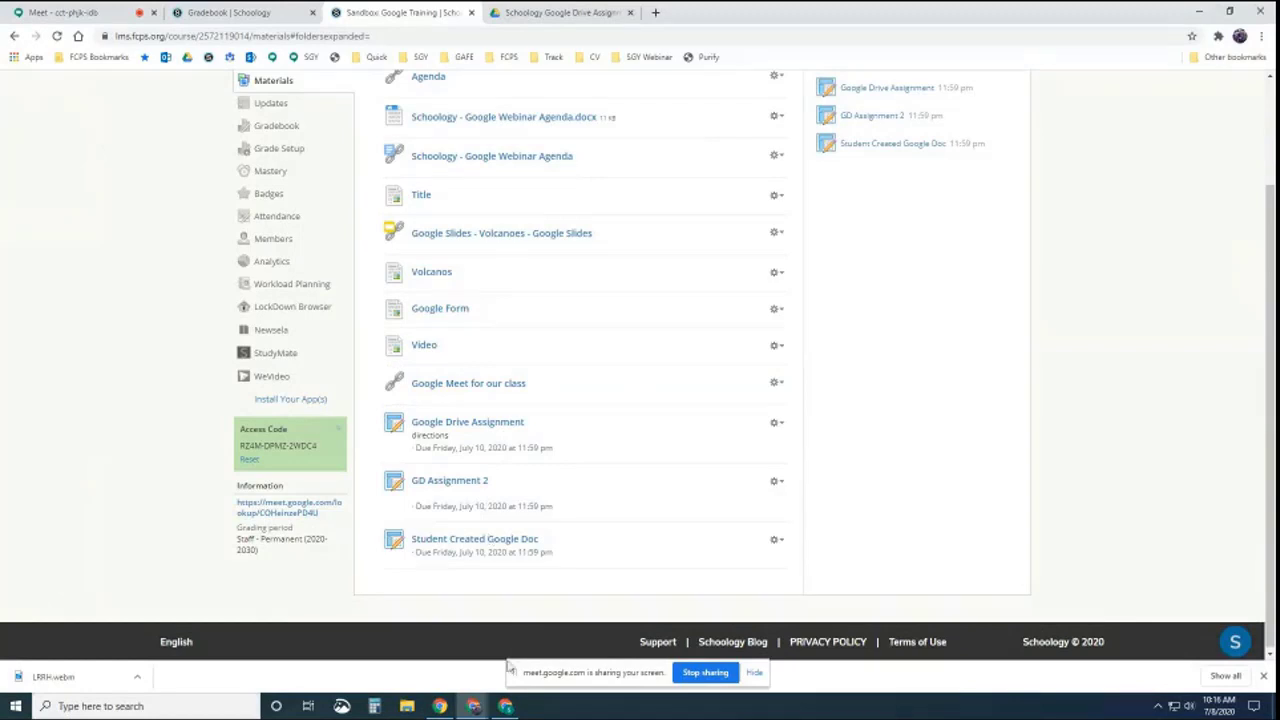
{"action": "left_click", "coordinate": [481, 541]}
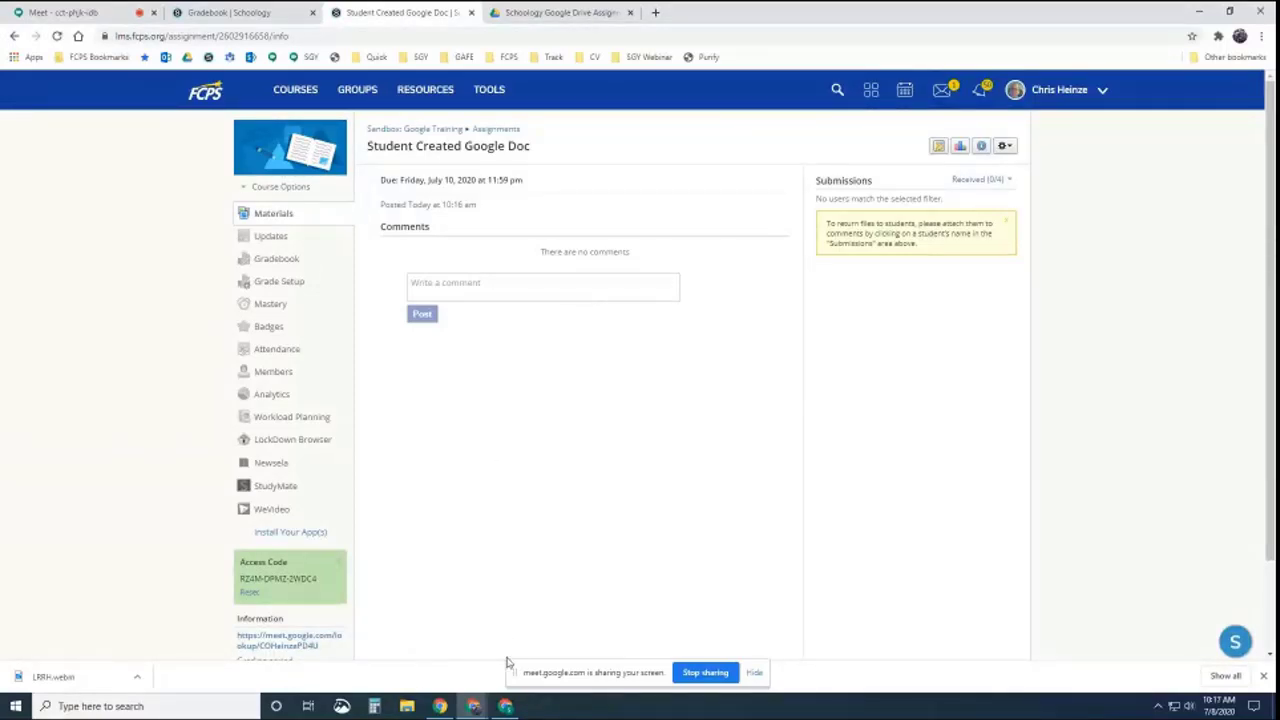
{"action": "left_click", "coordinate": [505, 706]}
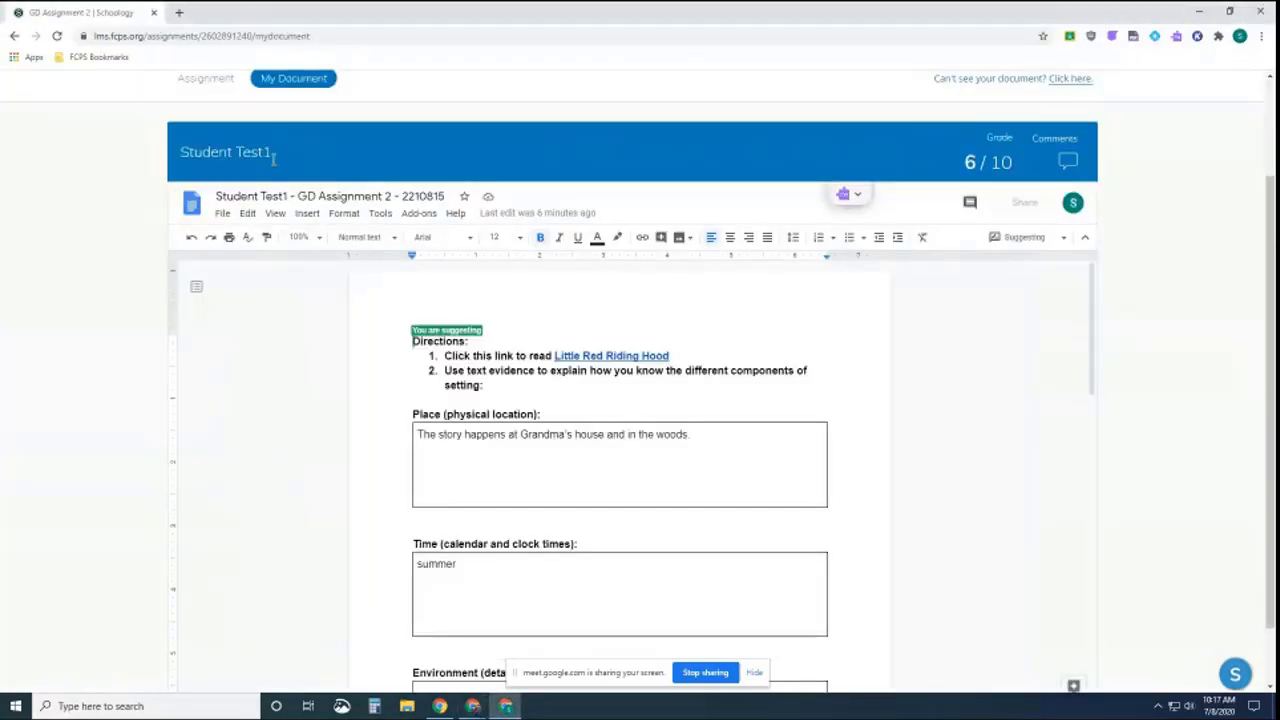
As the student, open the Student Created Google Doc assignment from the course materials
{"action": "right_click", "coordinate": [275, 112]}
{"action": "scroll", "coordinate": [126, 277], "scroll_direction": "up", "scroll_amount": 2}
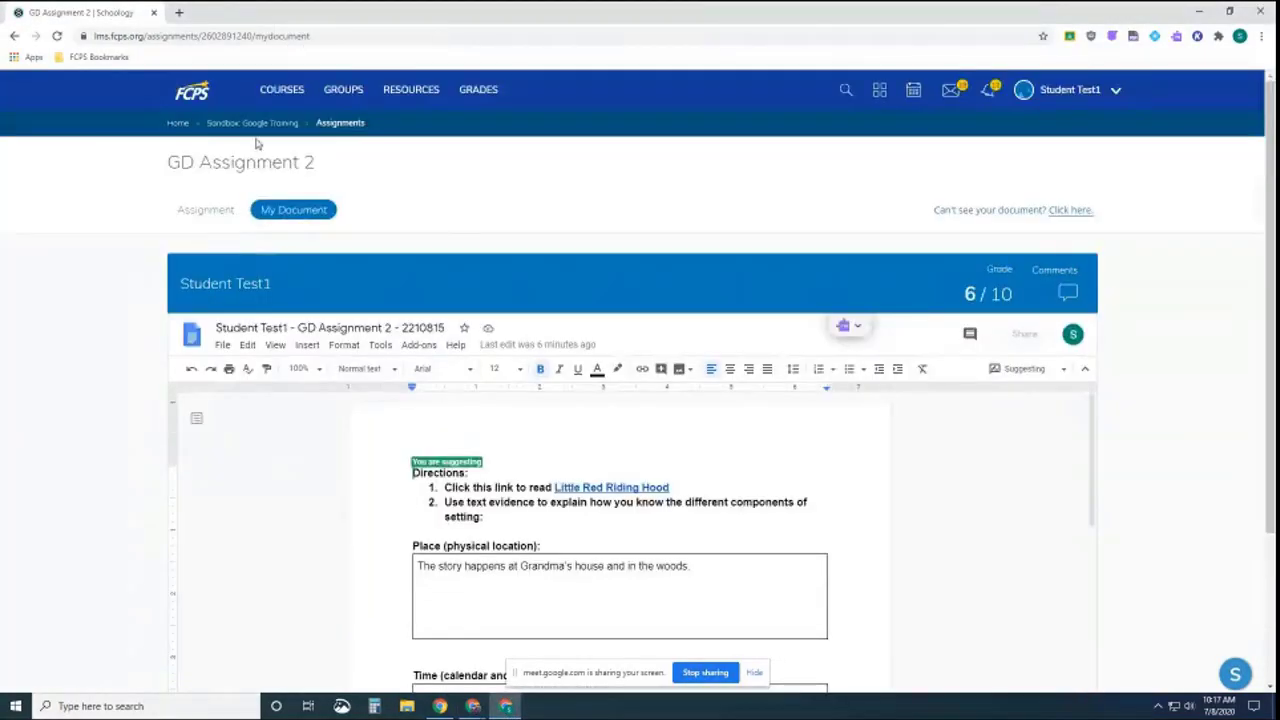
{"action": "left_click", "coordinate": [252, 123]}
{"action": "scroll", "coordinate": [481, 495], "scroll_direction": "down", "scroll_amount": 1}
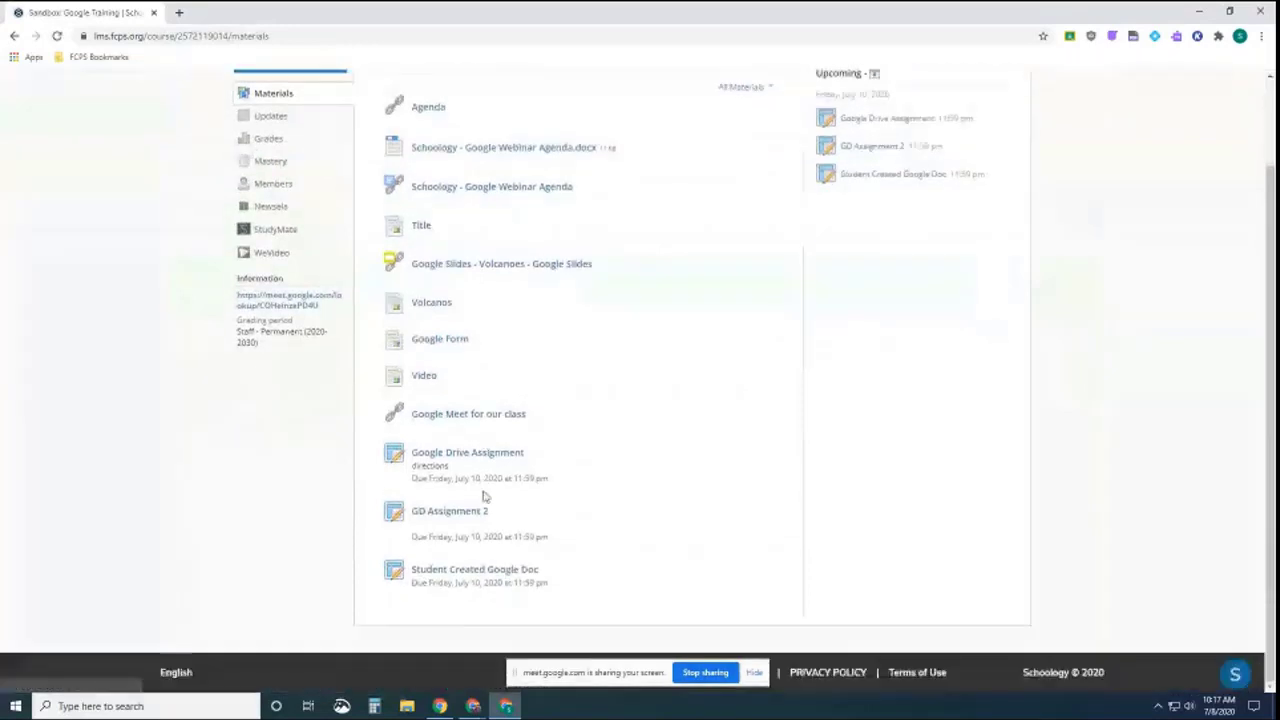
{"action": "left_click", "coordinate": [470, 570]}
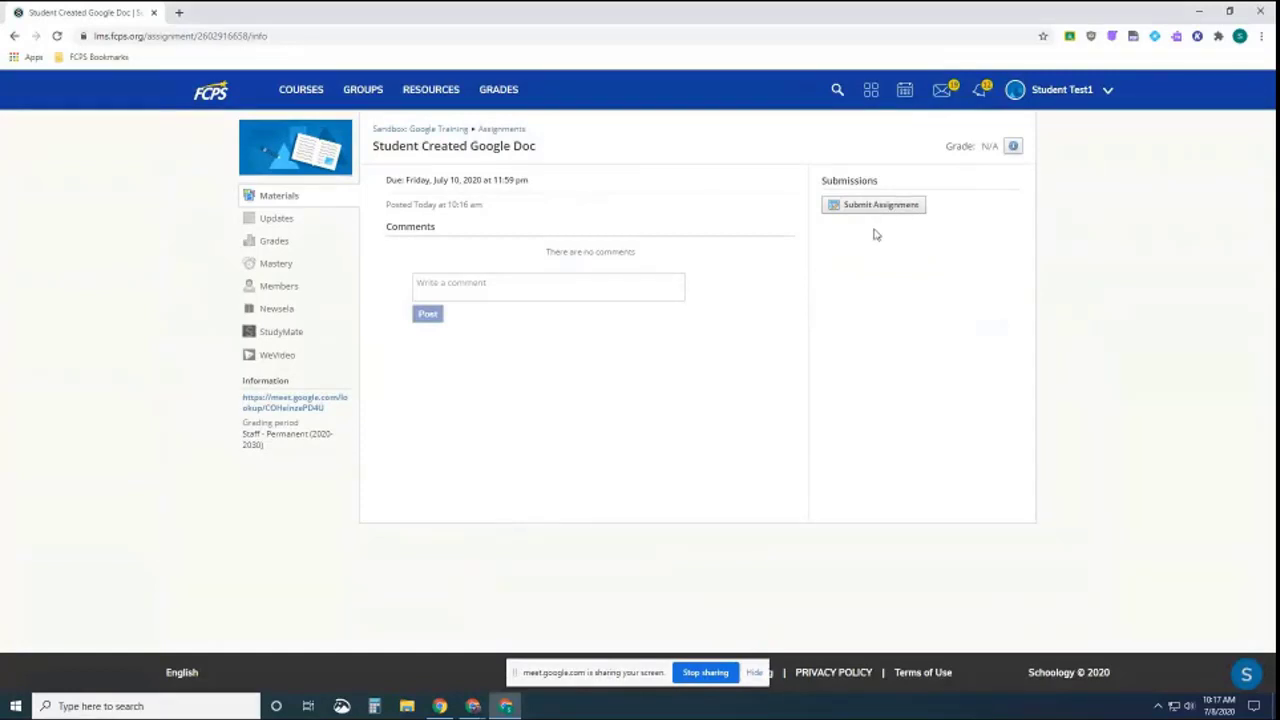
Open Google Drive in a new tab from the FCPS Bookmarks
{"action": "left_click", "coordinate": [179, 12]}
{"action": "left_click", "coordinate": [118, 57]}
{"action": "left_click", "coordinate": [95, 78]}
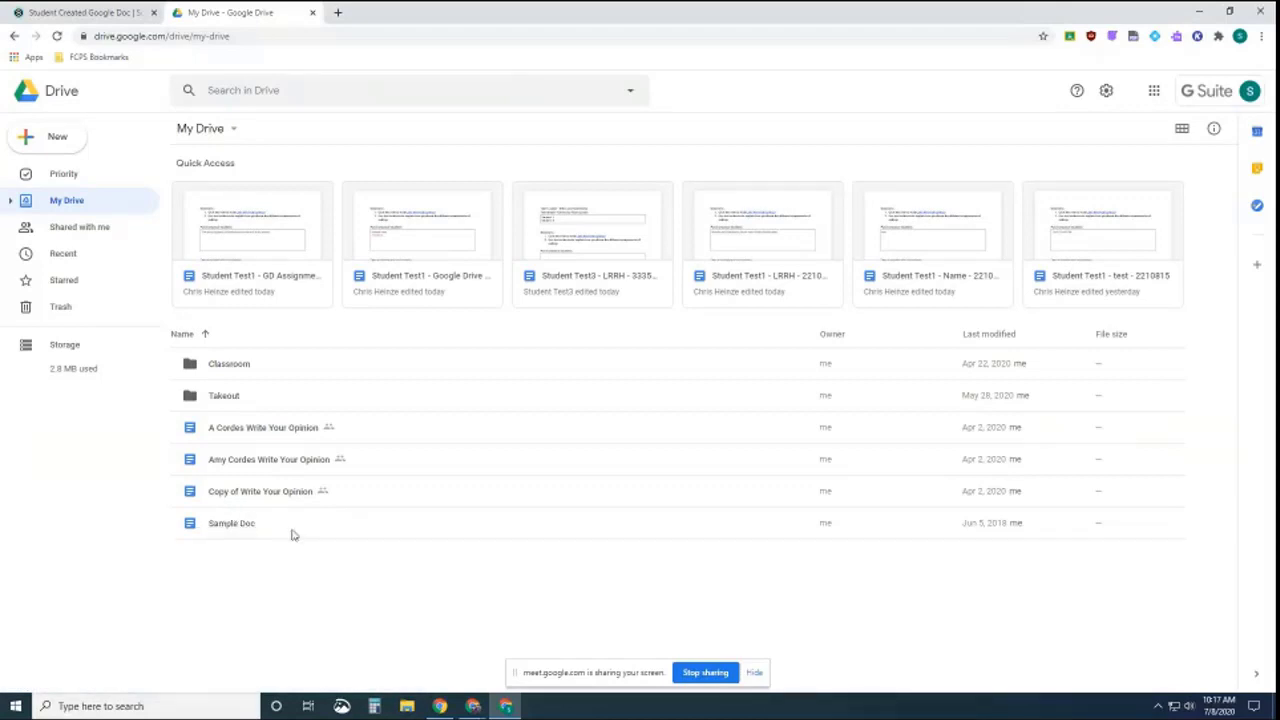
Share Sample Doc with the teacher as editor, without notifying them
{"action": "left_click", "coordinate": [239, 526]}
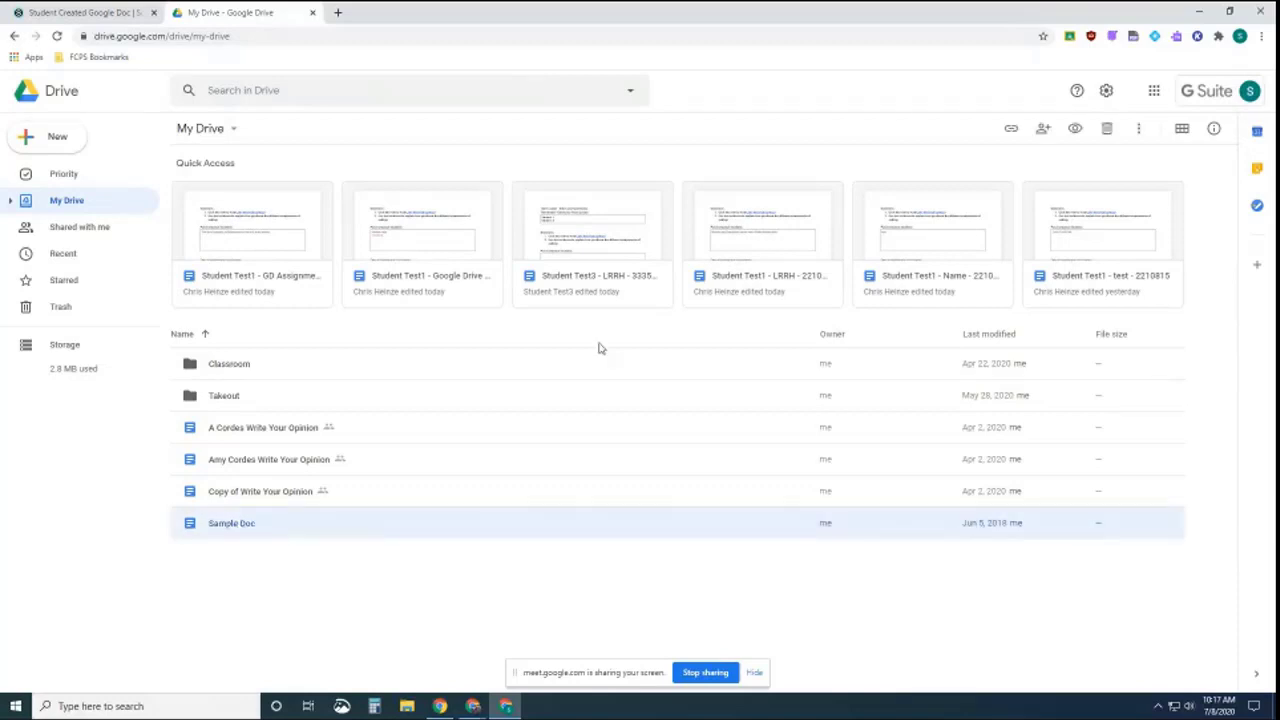
{"action": "left_click", "coordinate": [1043, 128]}
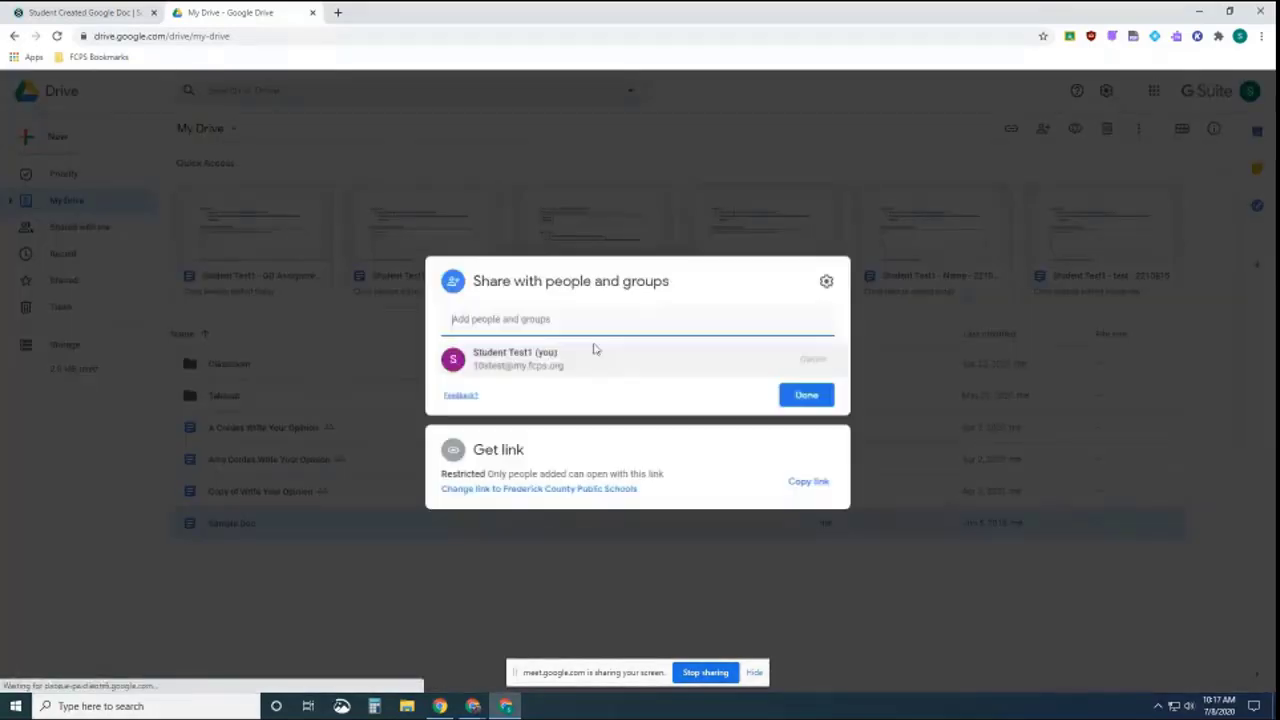
{"action": "left_click", "coordinate": [535, 322]}
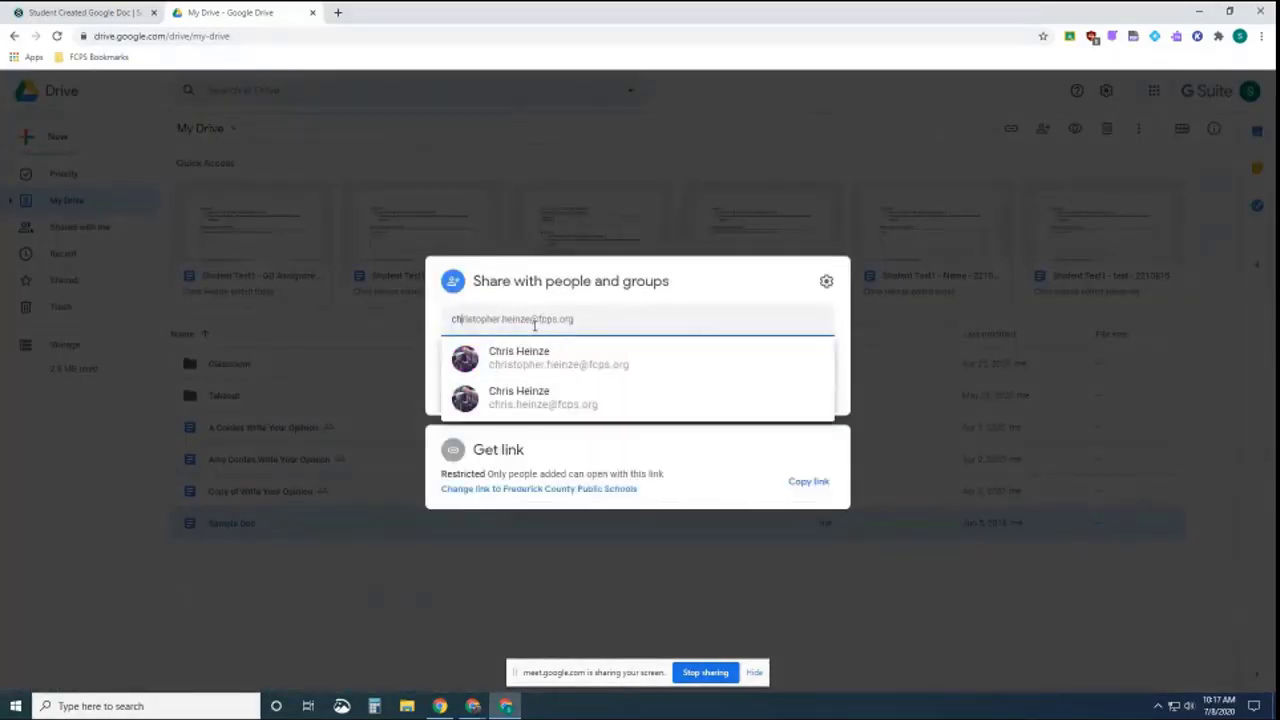
{"action": "left_click", "coordinate": [542, 358]}
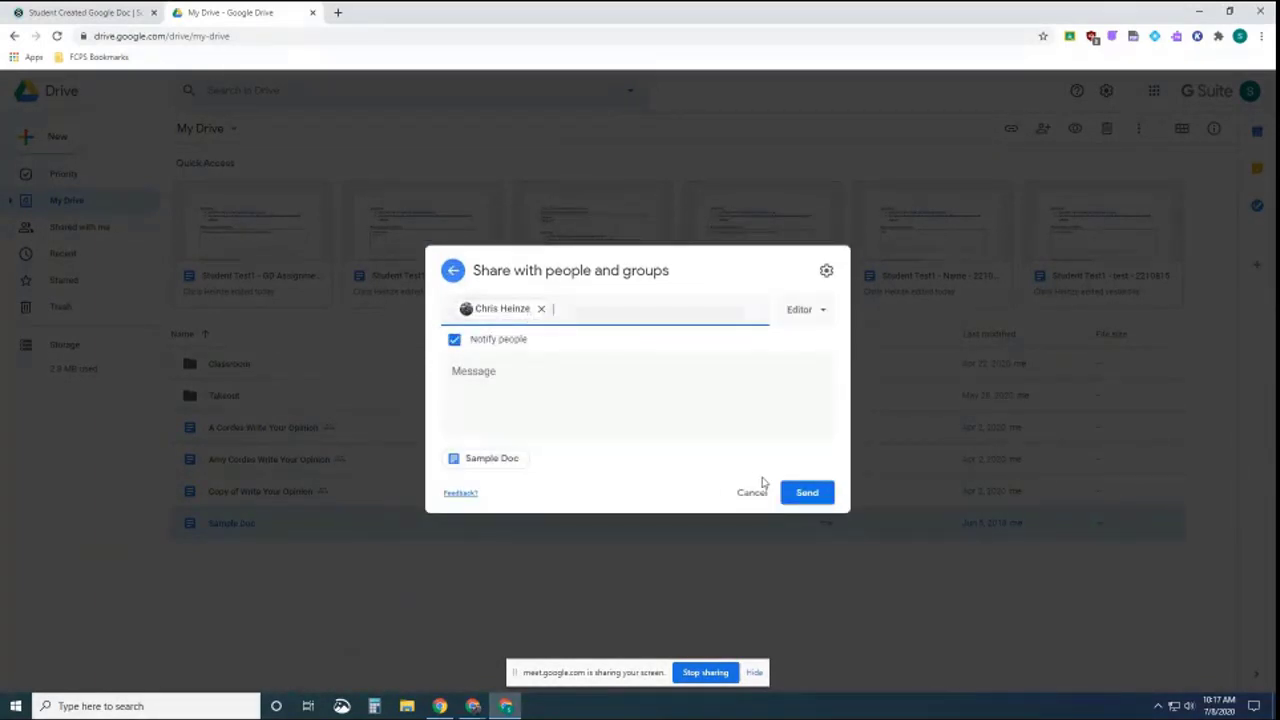
{"action": "left_click", "coordinate": [455, 340]}
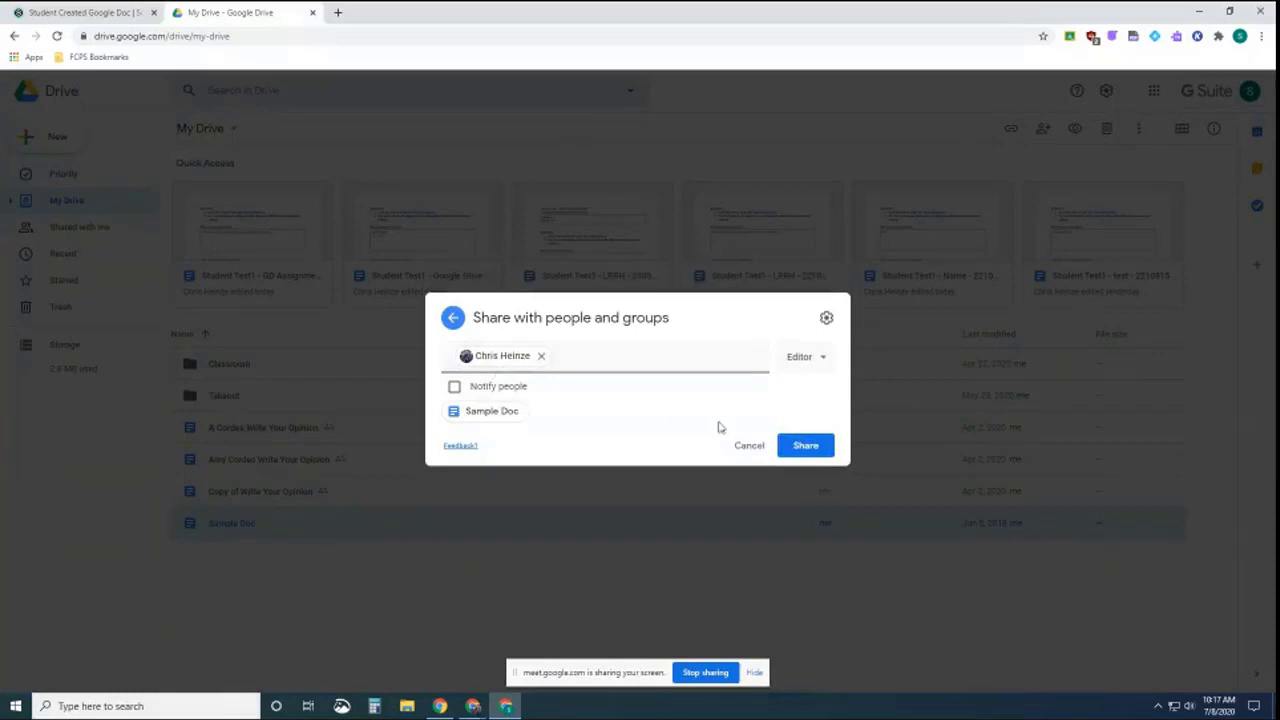
{"action": "left_click", "coordinate": [797, 448]}
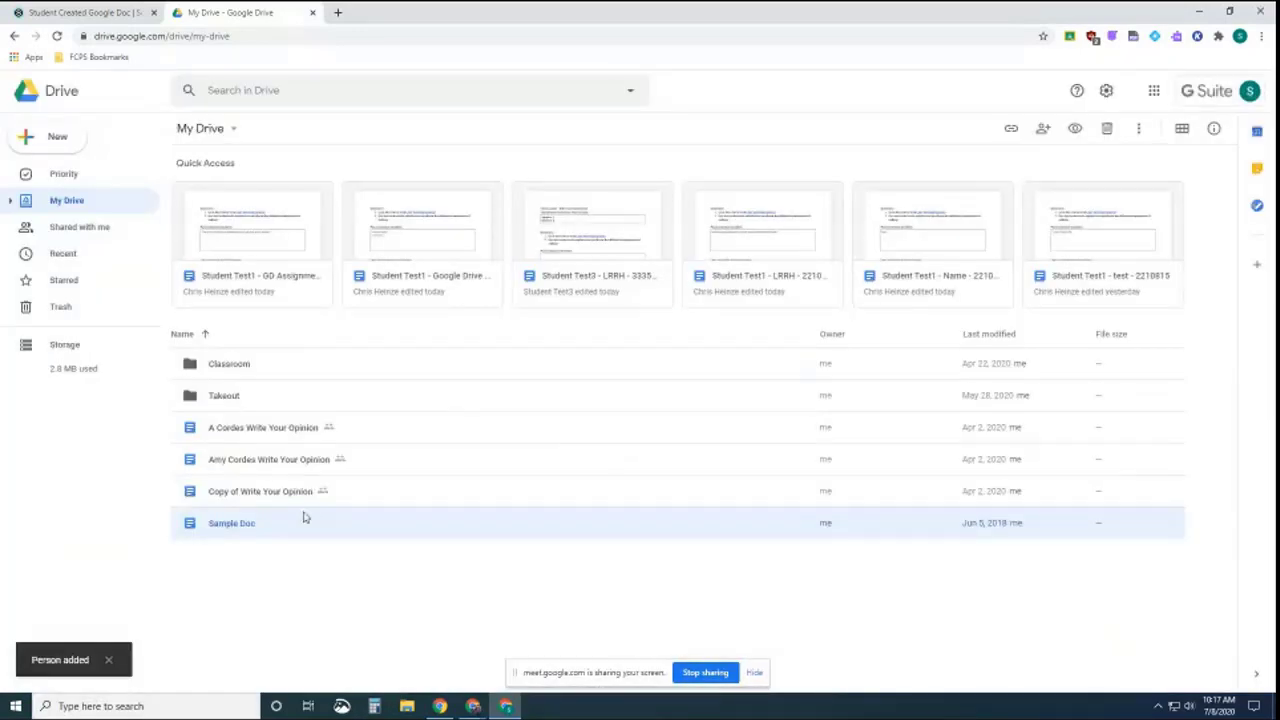
Copy Sample Doc's shareable link and return to the Schoology assignment tab
{"action": "right_click", "coordinate": [252, 523]}
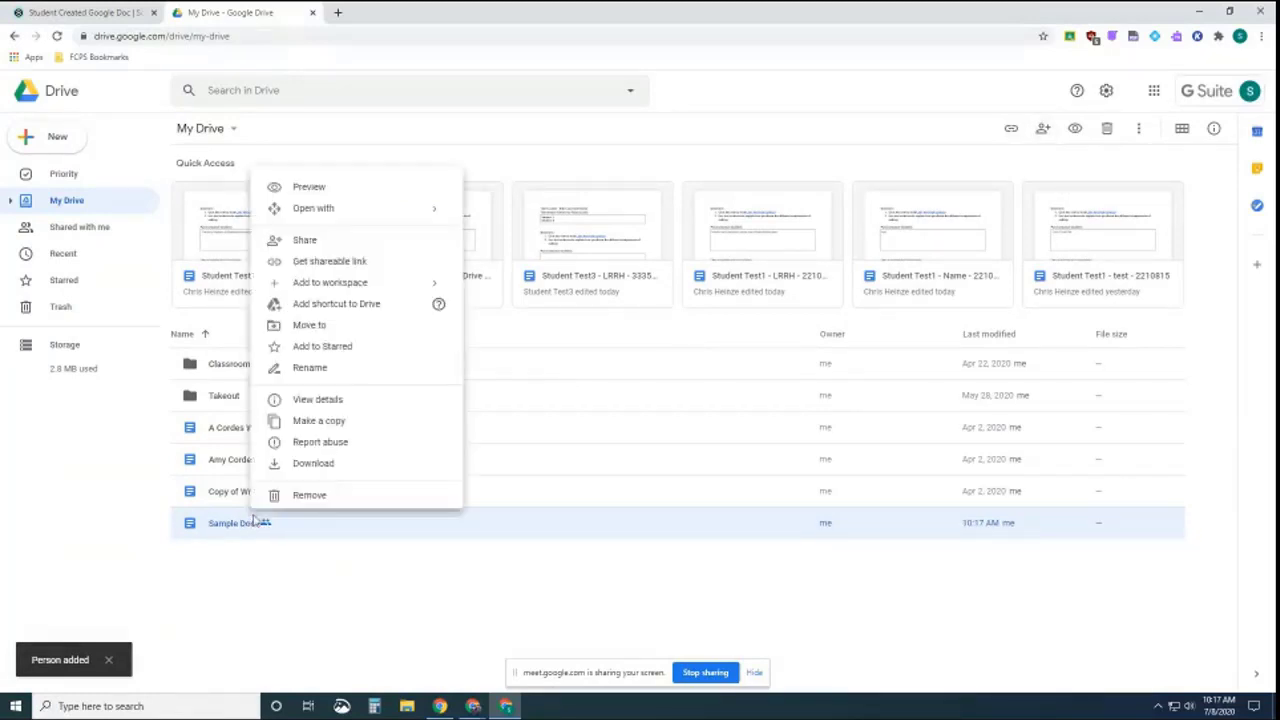
{"action": "left_click", "coordinate": [336, 262]}
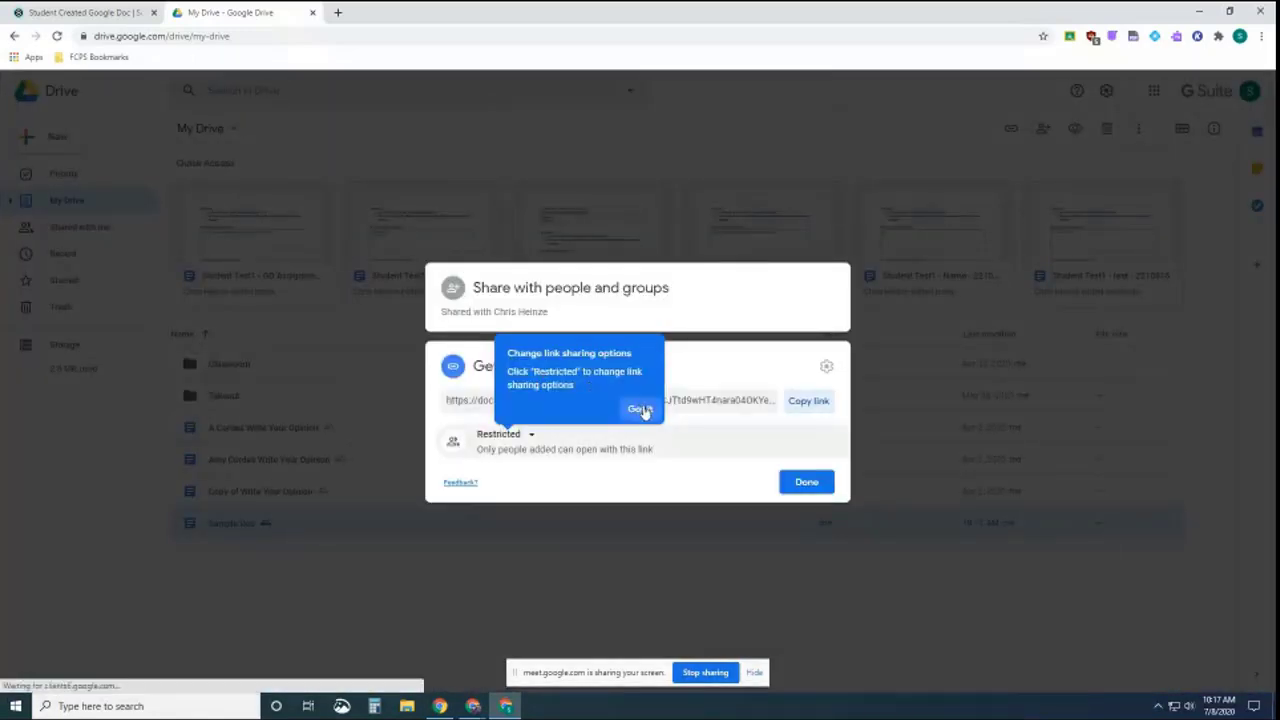
{"action": "left_click", "coordinate": [640, 410]}
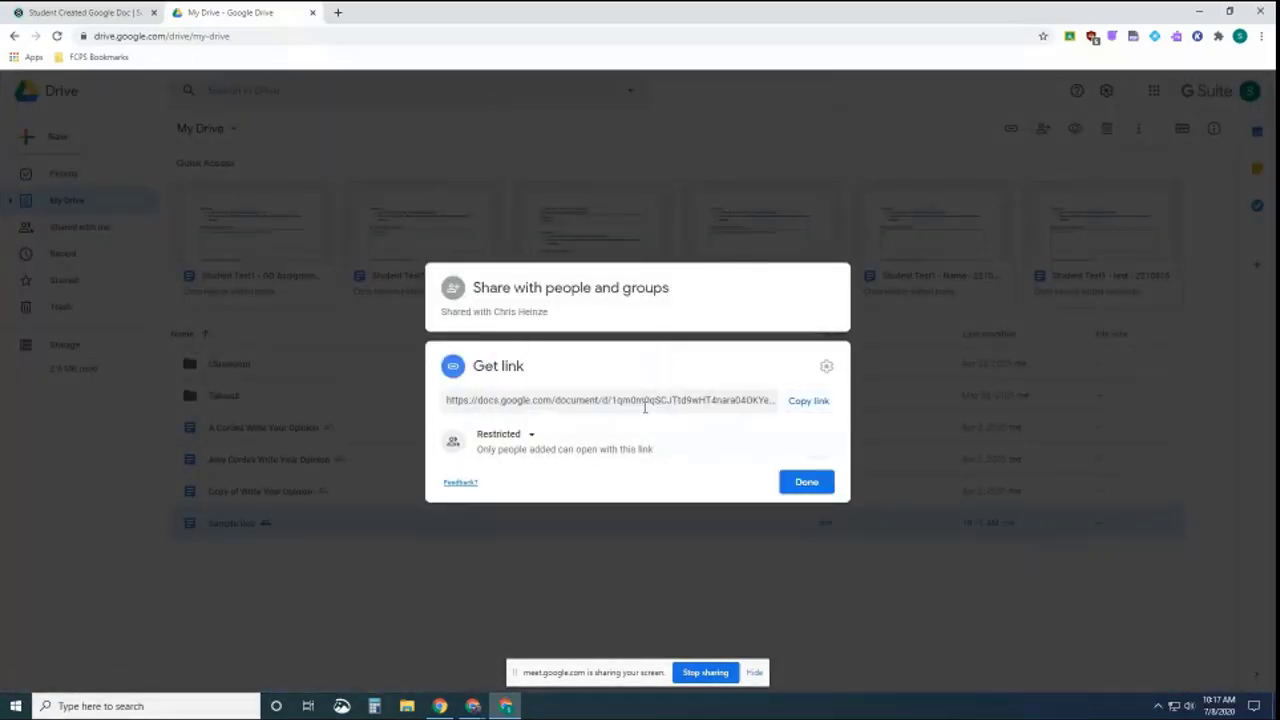
{"action": "left_click", "coordinate": [820, 404]}
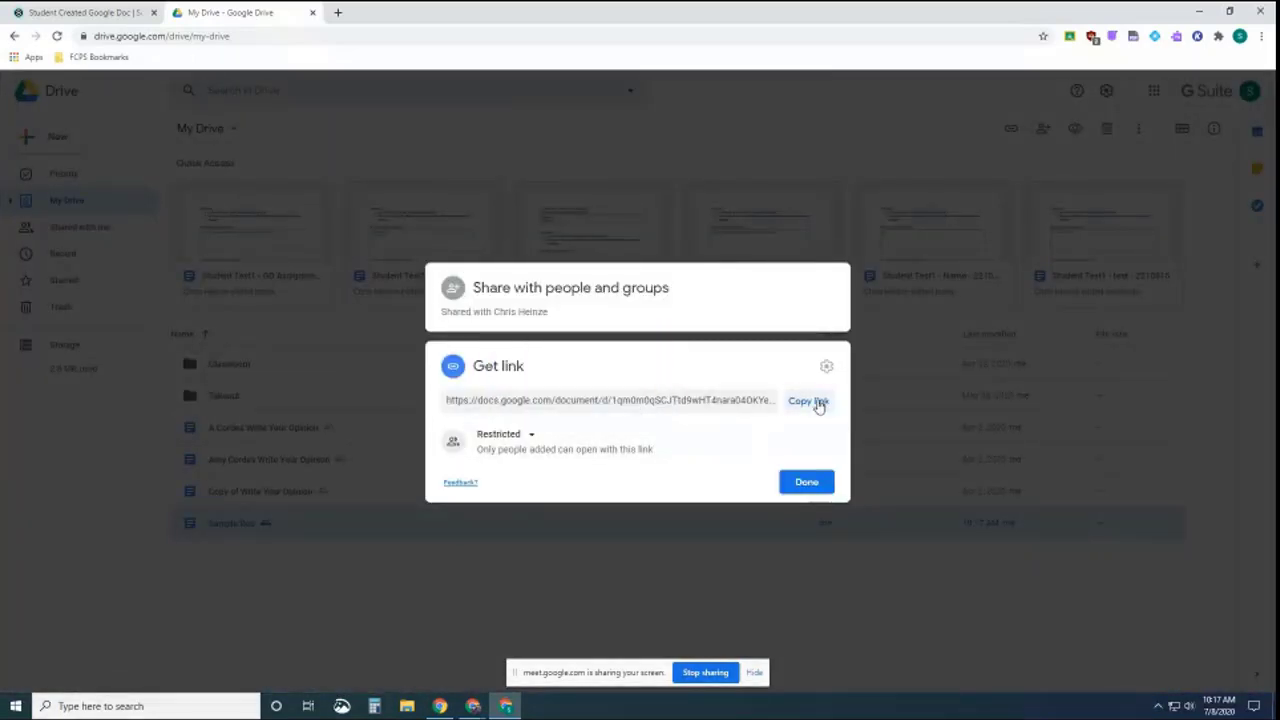
{"action": "left_click", "coordinate": [806, 484]}
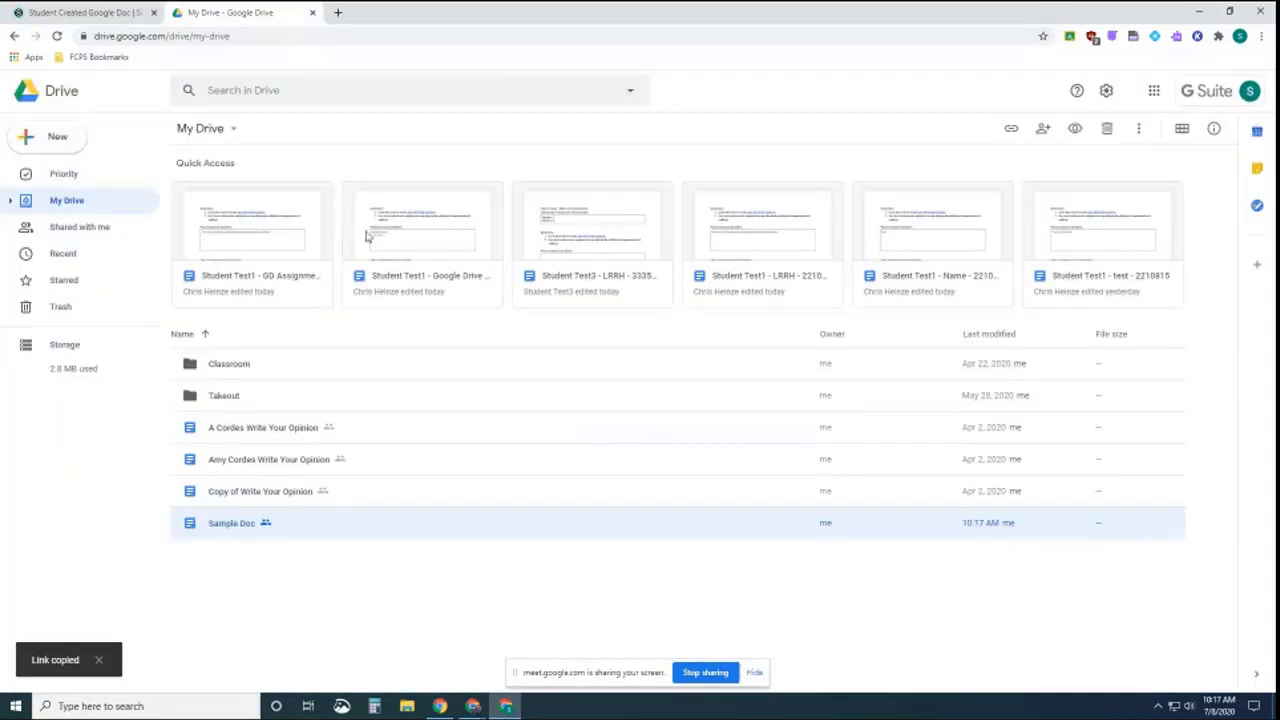
{"action": "left_click", "coordinate": [70, 13]}
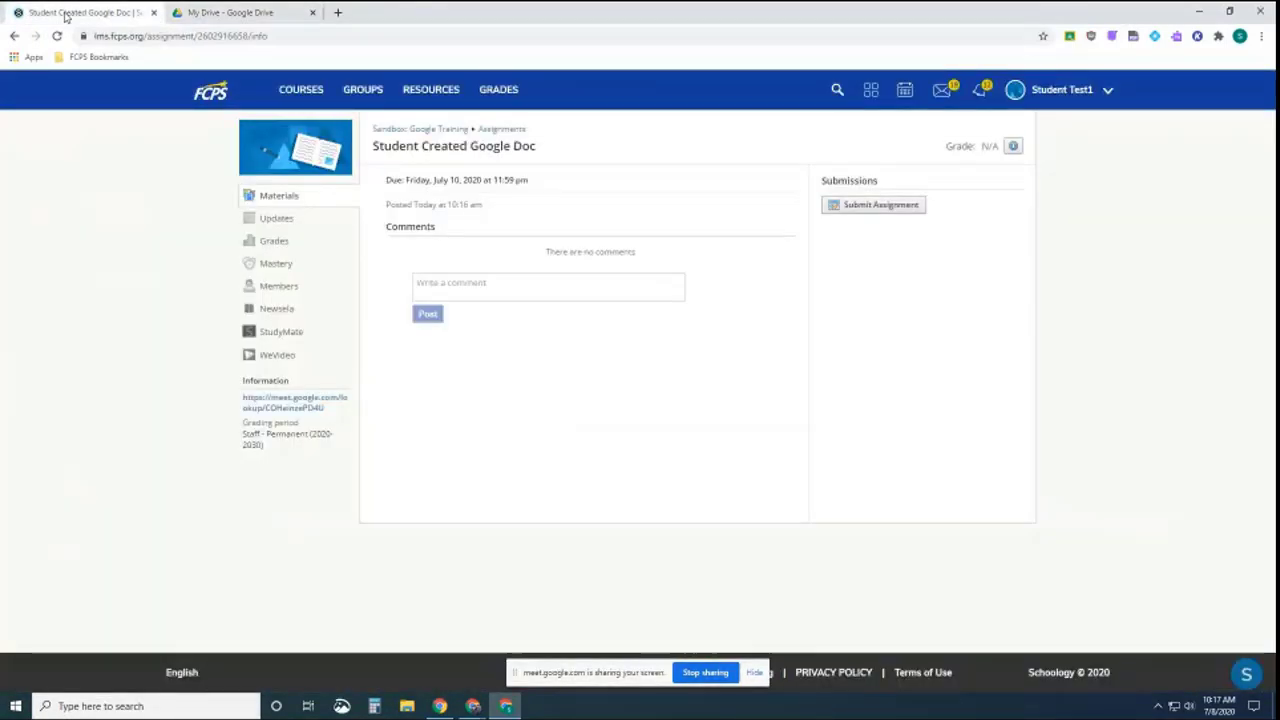
Paste the Sample Doc link as a Create text submission and submit the assignment
{"action": "left_click", "coordinate": [873, 204]}
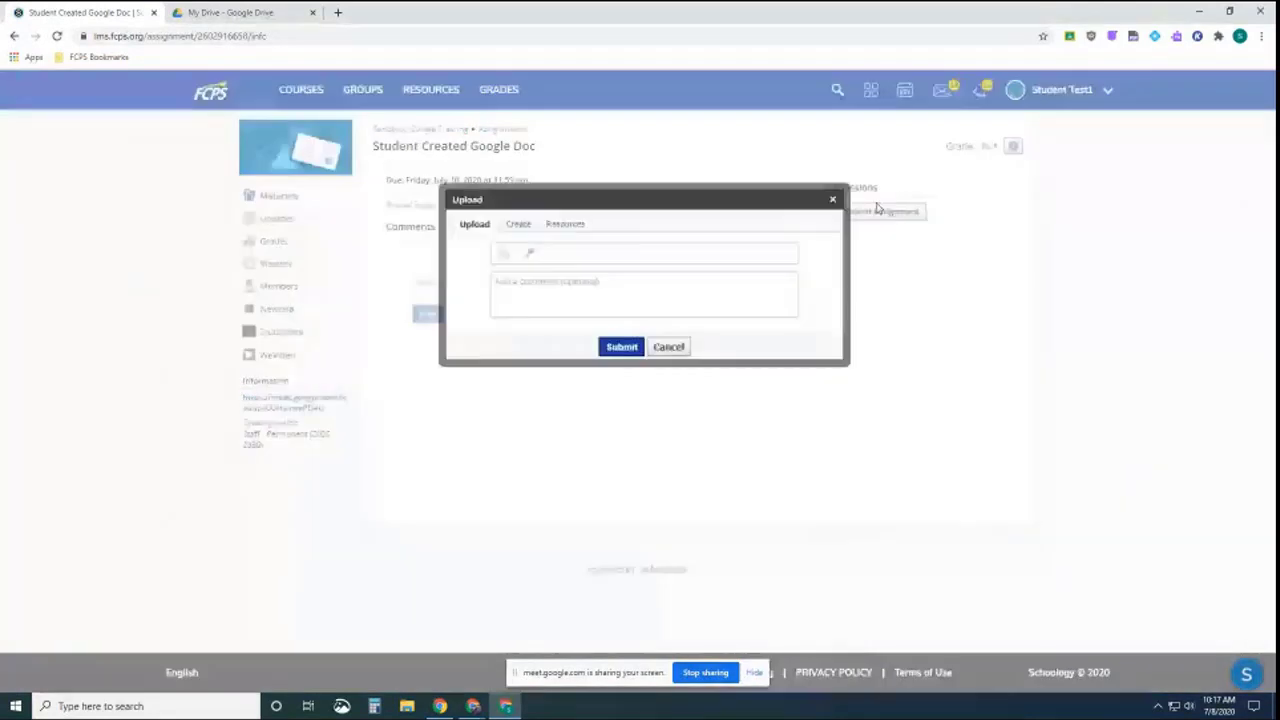
{"action": "left_click", "coordinate": [518, 225]}
{"action": "left_click", "coordinate": [483, 277]}
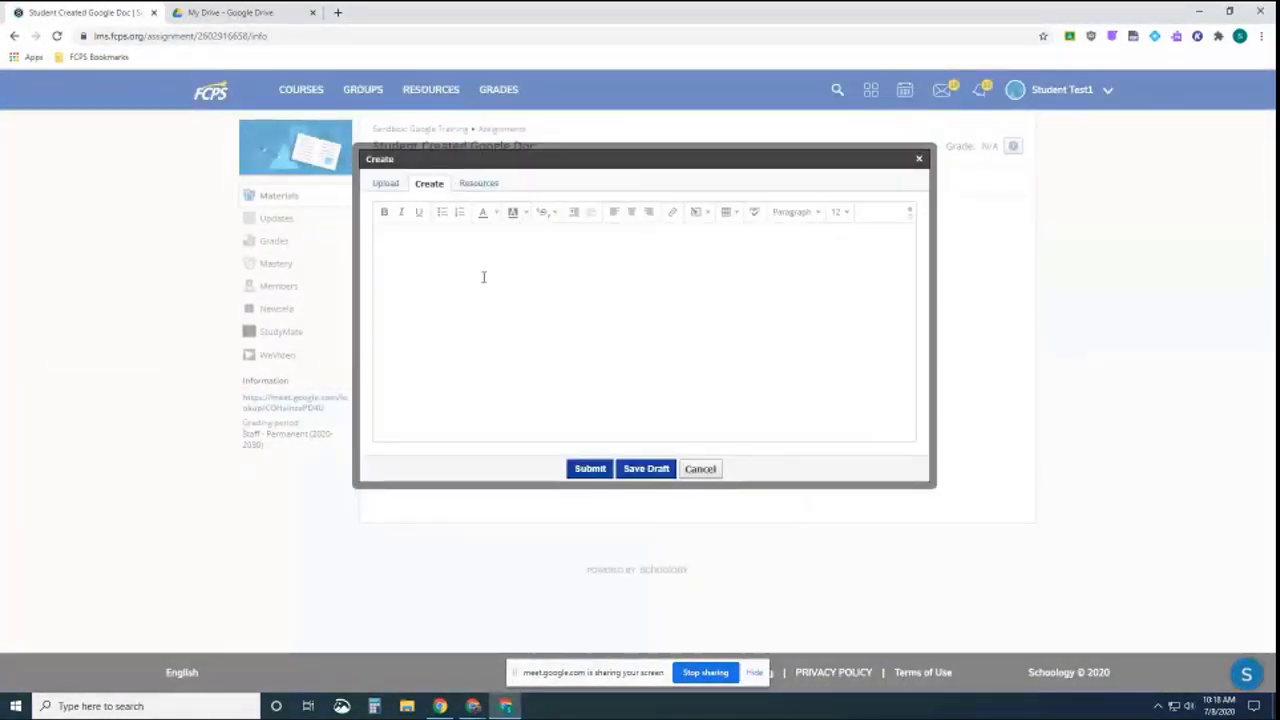
{"action": "key", "text": "ctrl+v"}
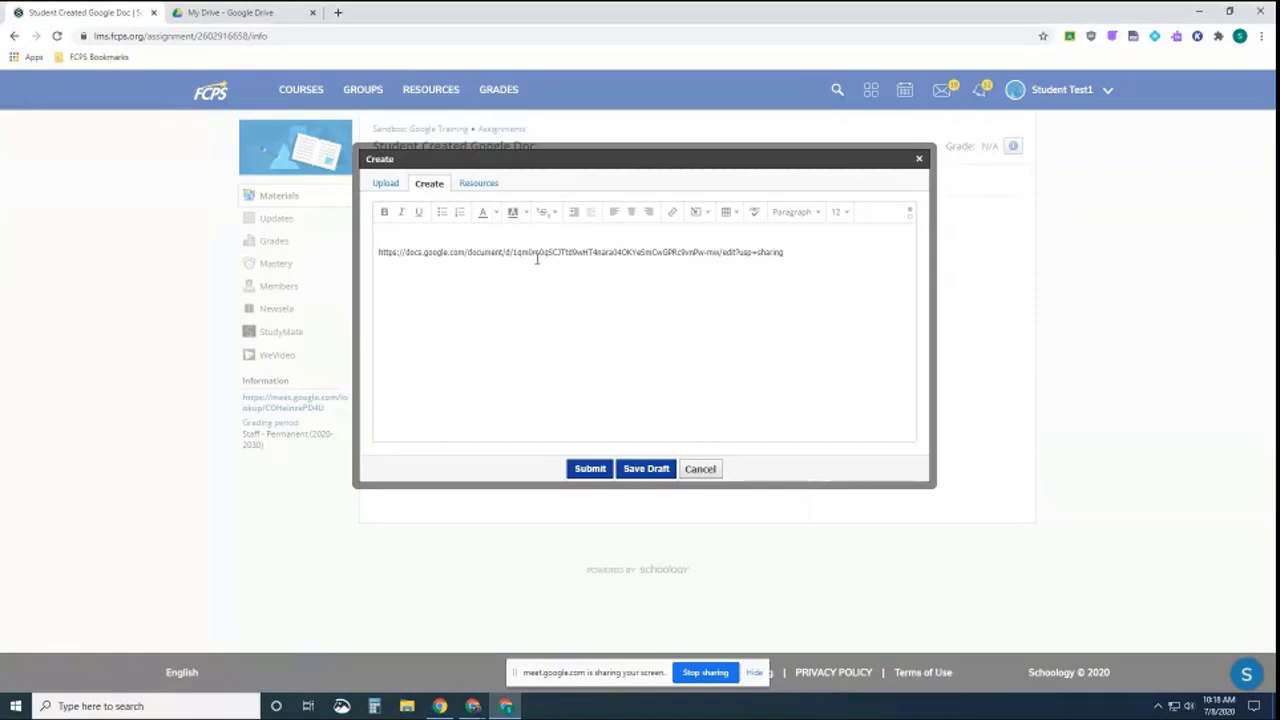
{"action": "left_click", "coordinate": [590, 470]}
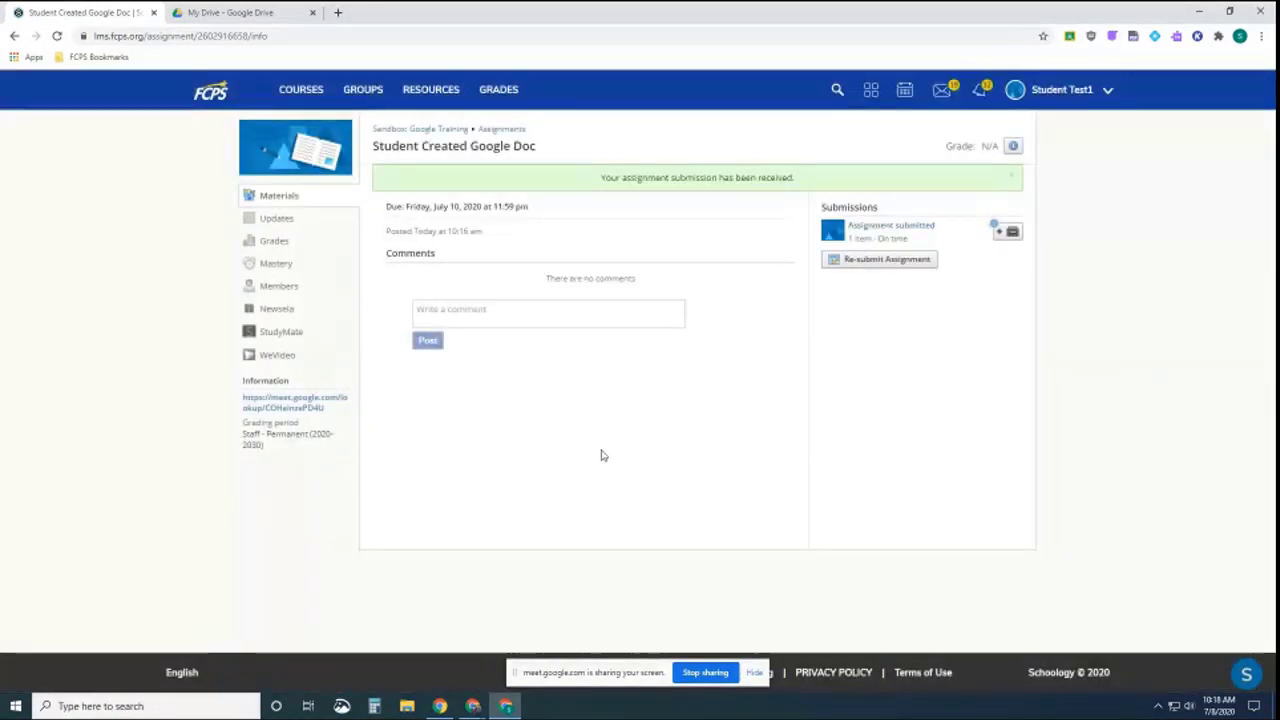
Reload the teacher's assignment, open the ungraded student submission, and confirm its Sample Doc link opens
{"action": "mouse_move", "coordinate": [473, 706]}
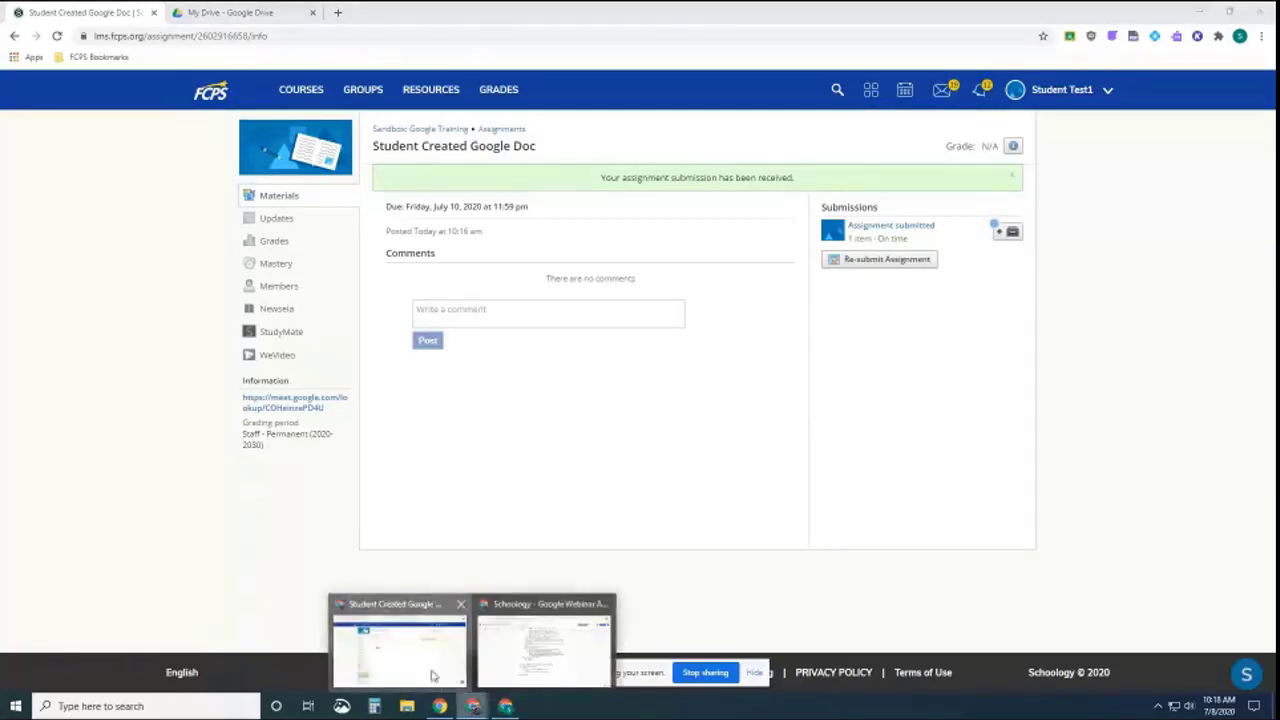
{"action": "left_click", "coordinate": [432, 676]}
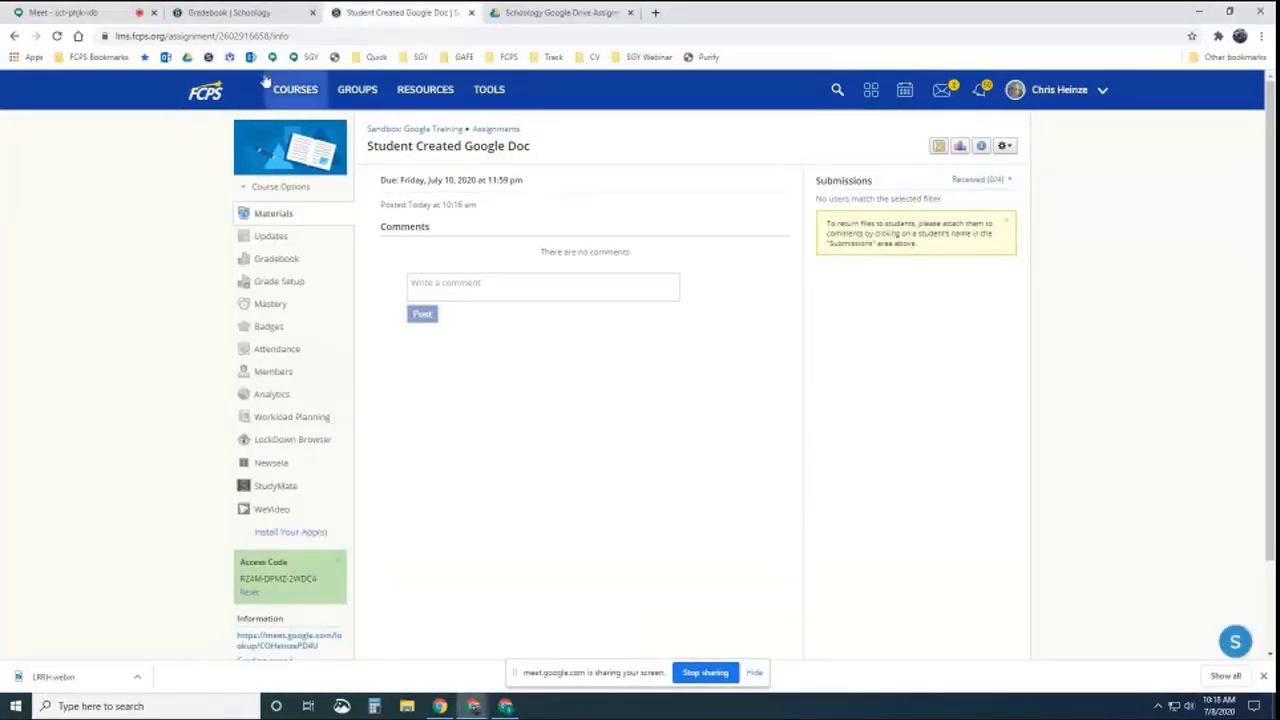
{"action": "left_click", "coordinate": [57, 36]}
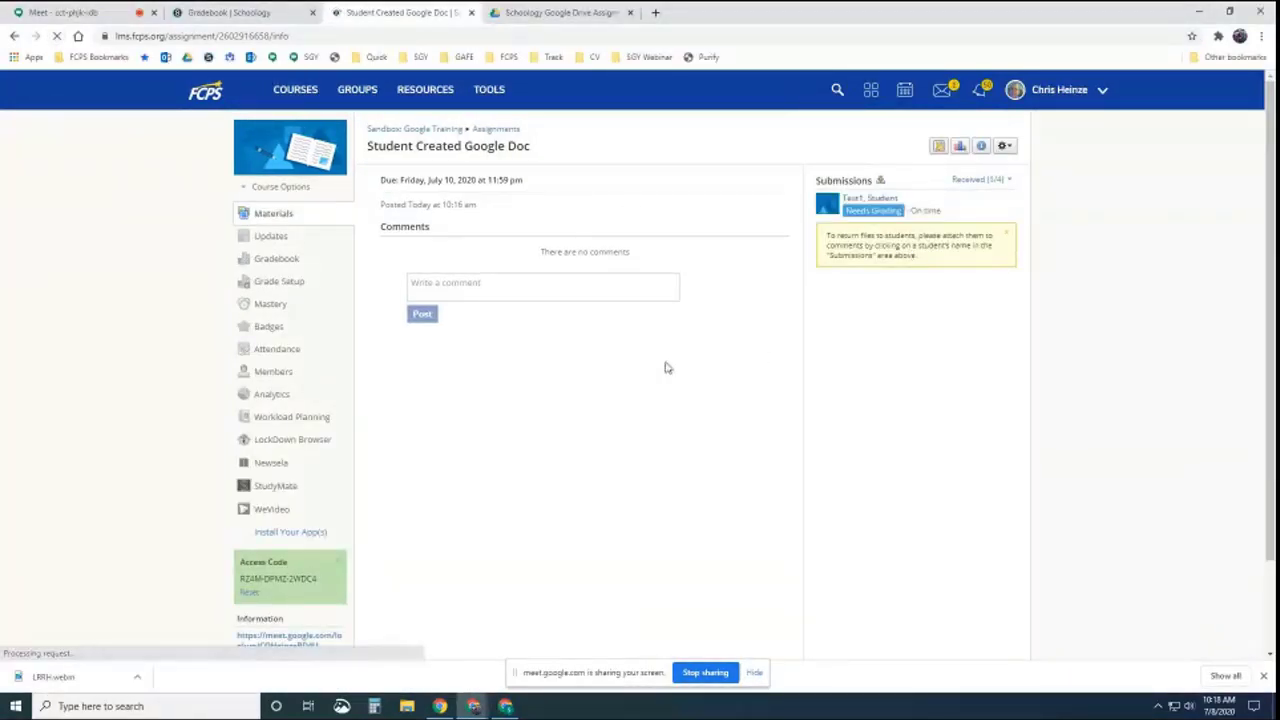
{"action": "left_click", "coordinate": [872, 211]}
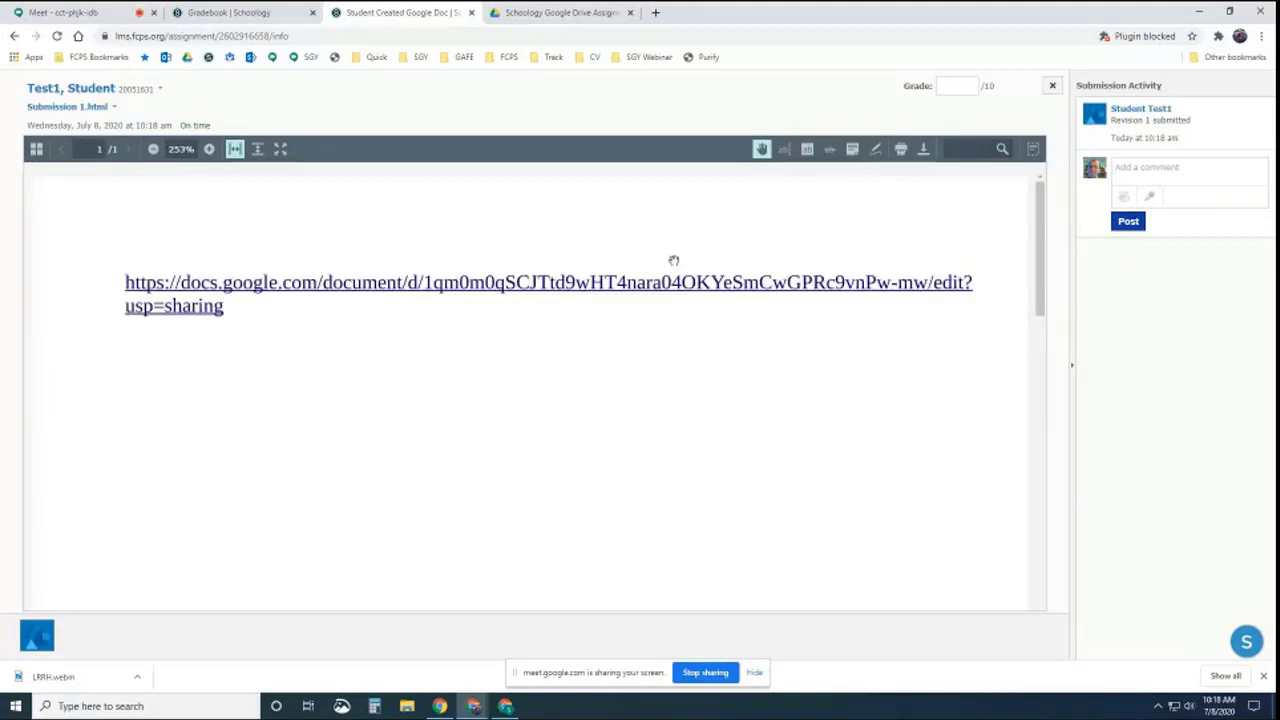
{"action": "left_click", "coordinate": [366, 287]}
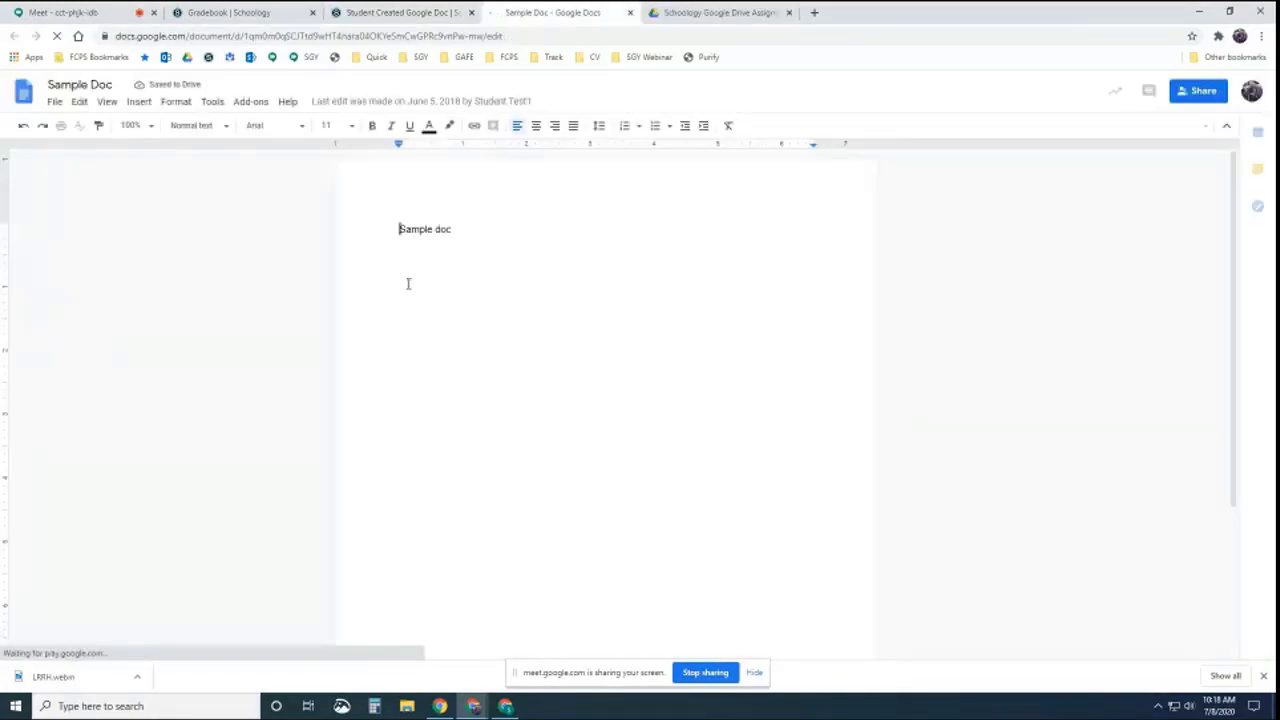
{"action": "left_click", "coordinate": [630, 13]}
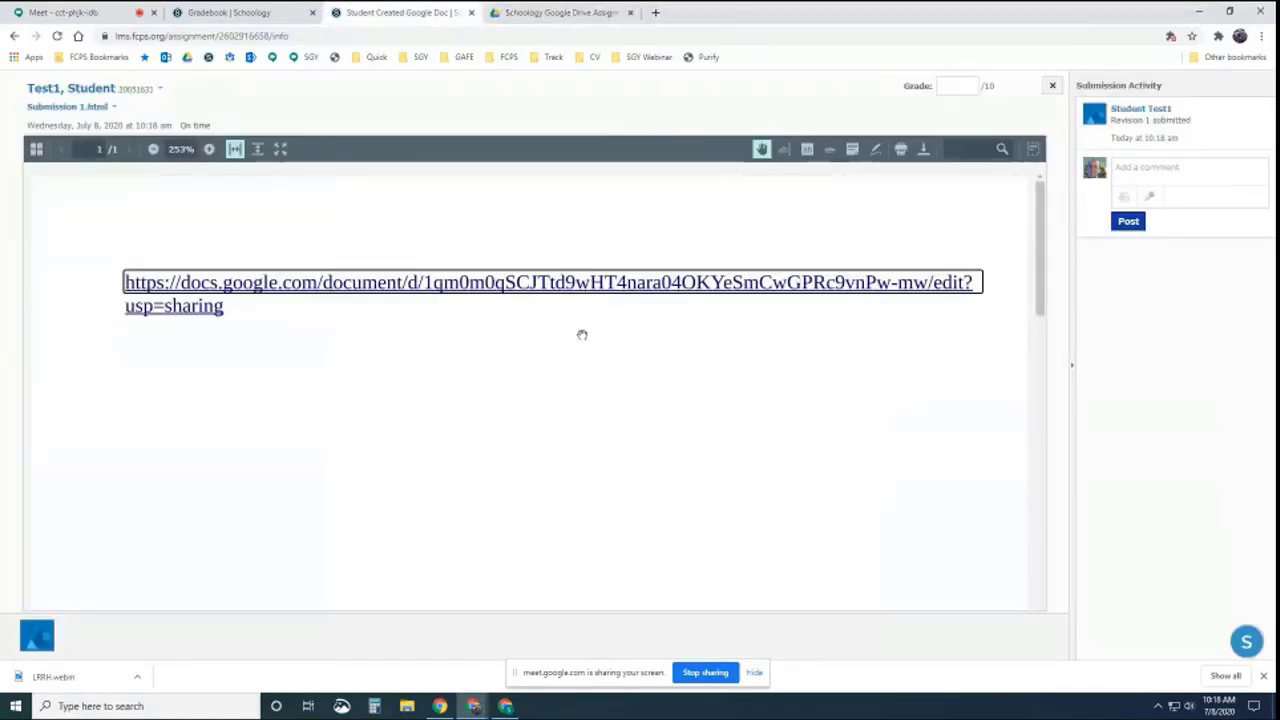